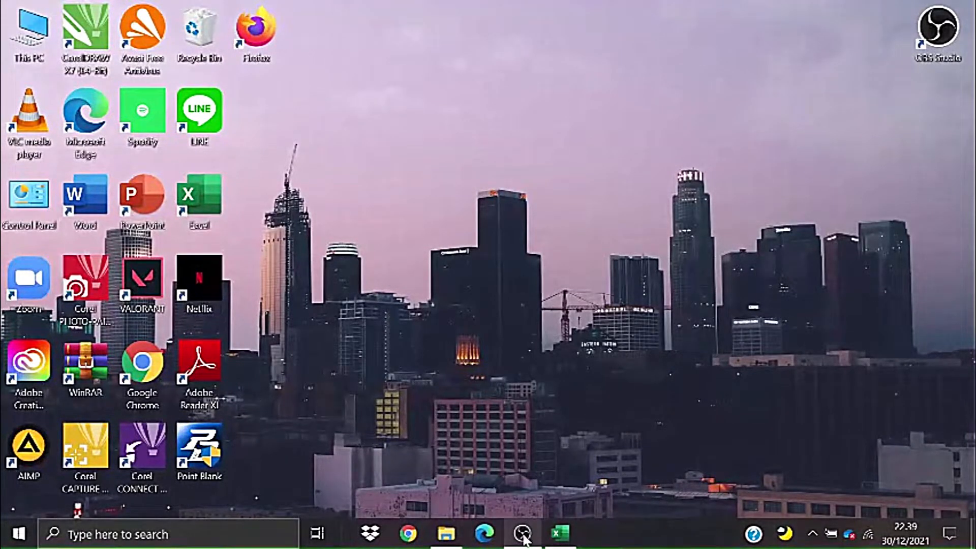
- Launch Chrome with the user's own profile and load the pajak.go.id homepage
mouse_move(523, 535)
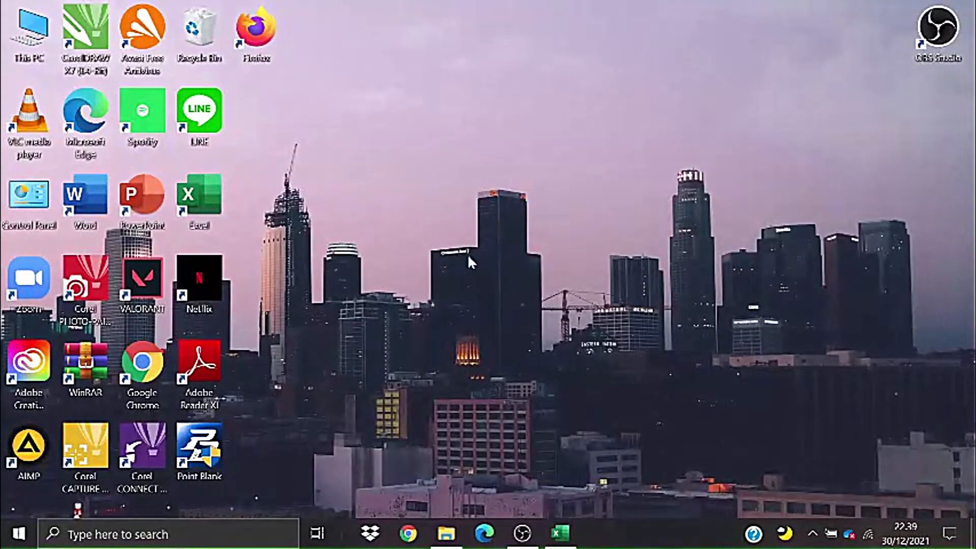
click(415, 538)
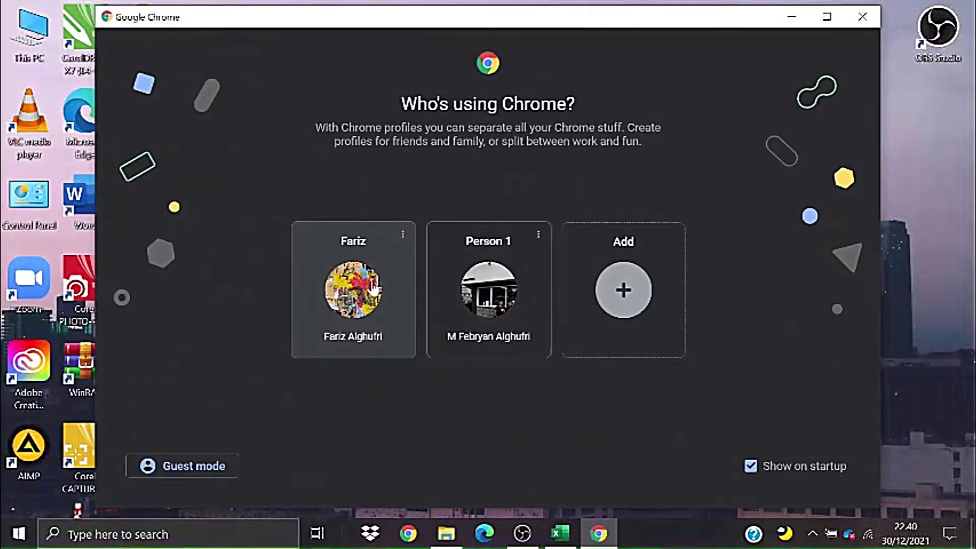
click(373, 289)
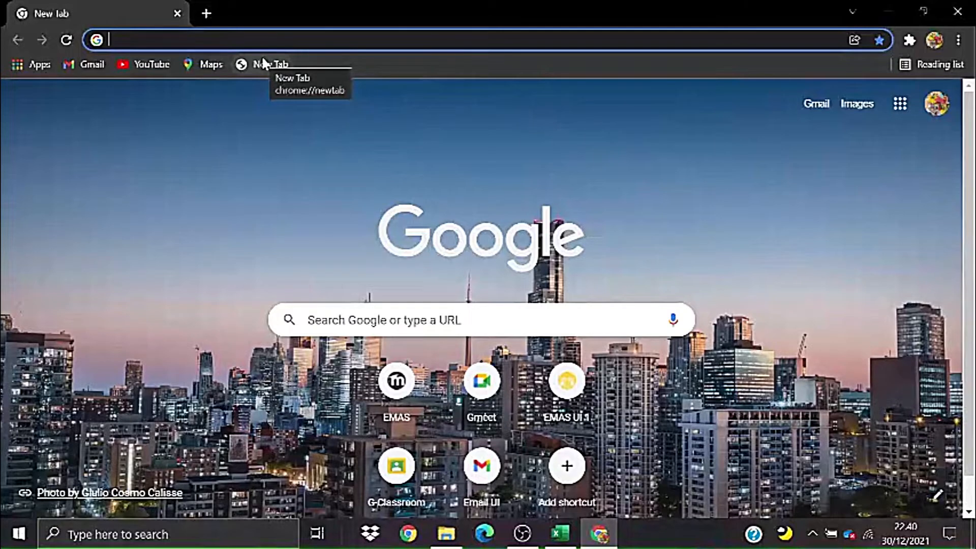
text(pajak.go.id/id)
key(Return)
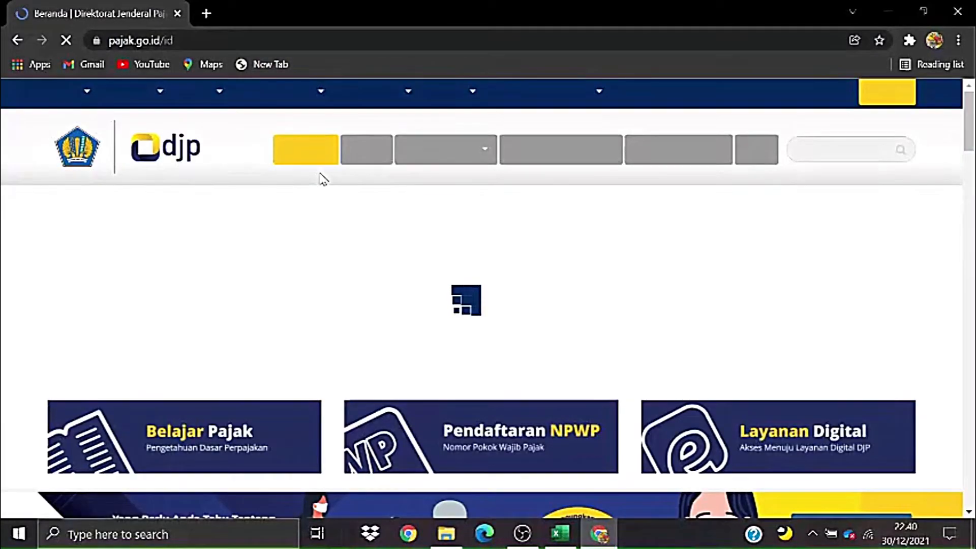
mouse_move(223, 100)
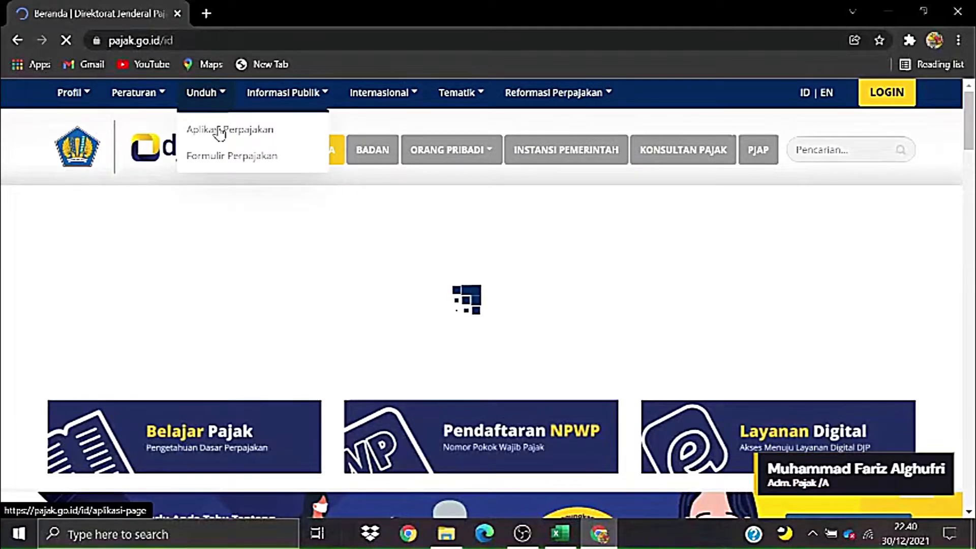
- Go to Unduh > Aplikasi Perpajakan and scroll through the downloadable tax applications
click(220, 132)
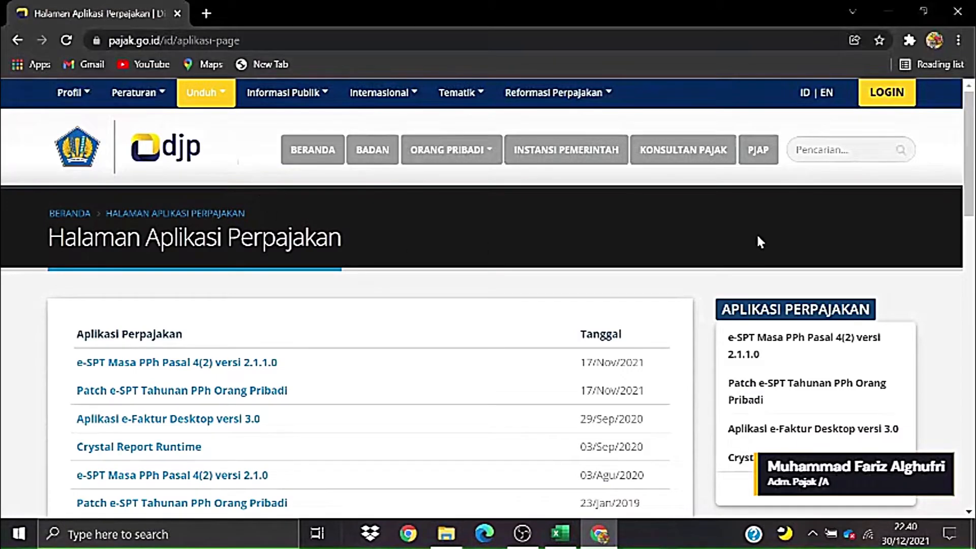
scroll(971, 204, down, 2)
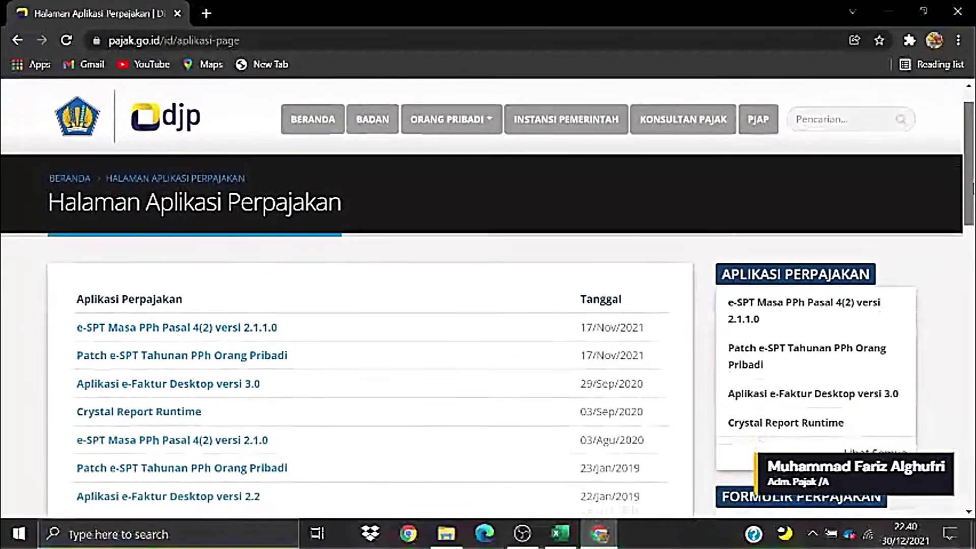
mouse_move(971, 203)
mouse_down()
mouse_move(971, 183)
mouse_move(968, 256)
mouse_move(970, 215)
mouse_up()
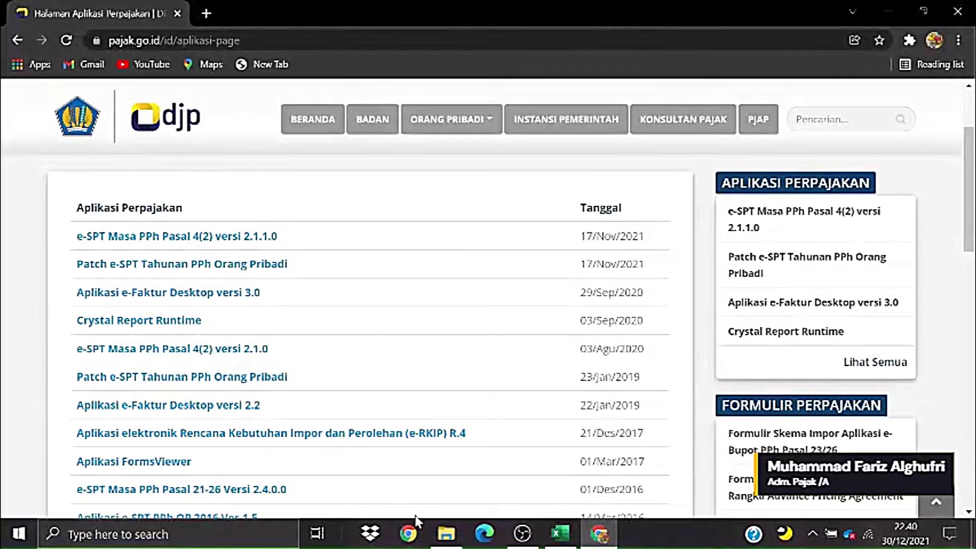
- Open the e-SPT Masa PPh Pasal 21-26 Versi 2.4.0.0 page and scroll to its Berkas files
click(247, 491)
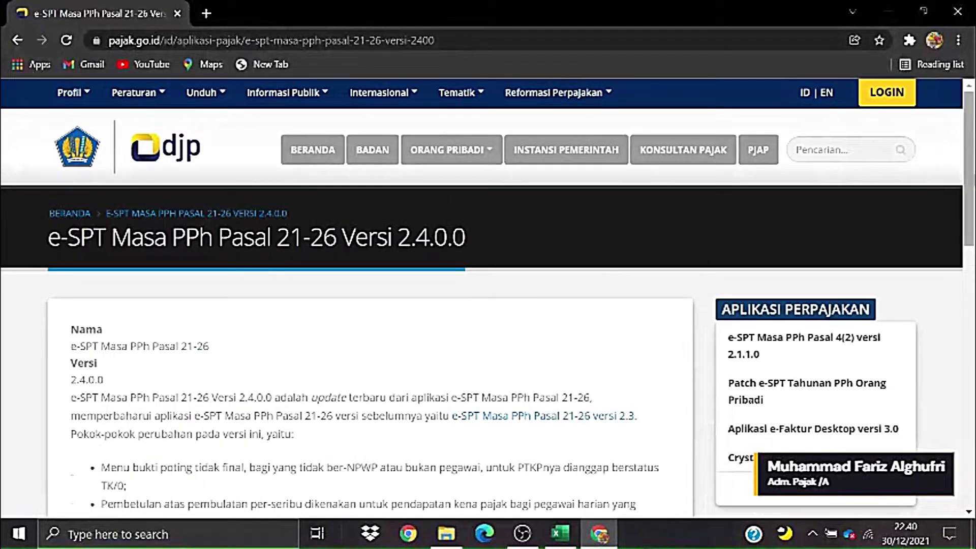
scroll(487, 304, down, 1)
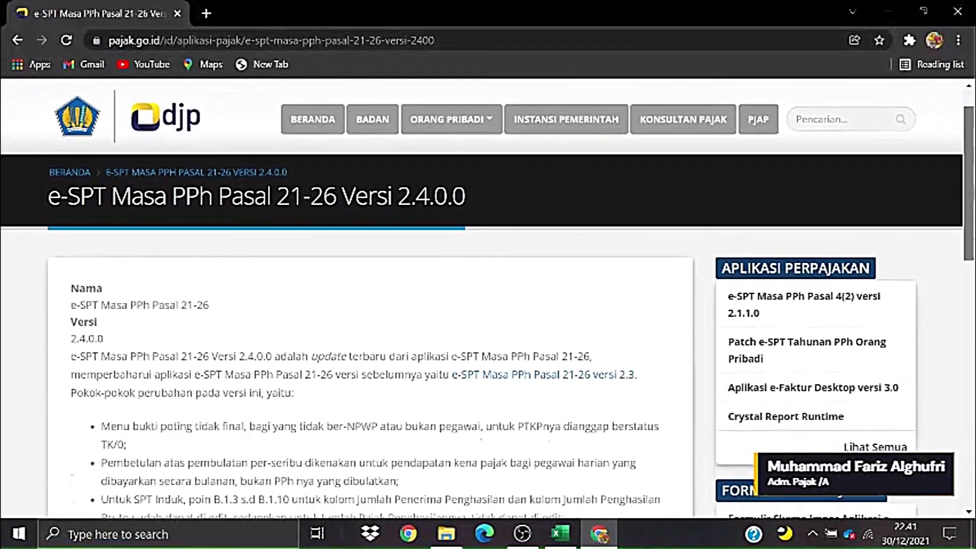
scroll(487, 303, down, 1)
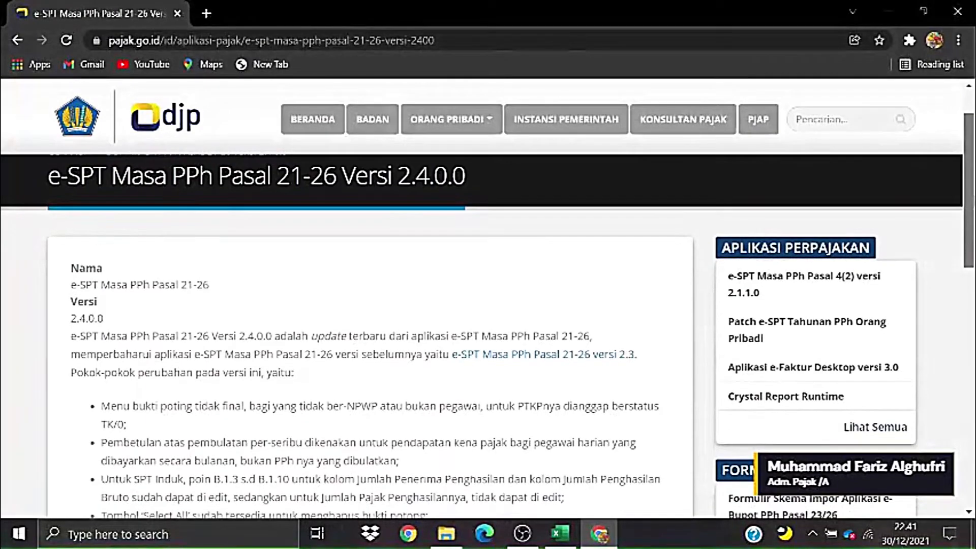
scroll(970, 262, down, 3)
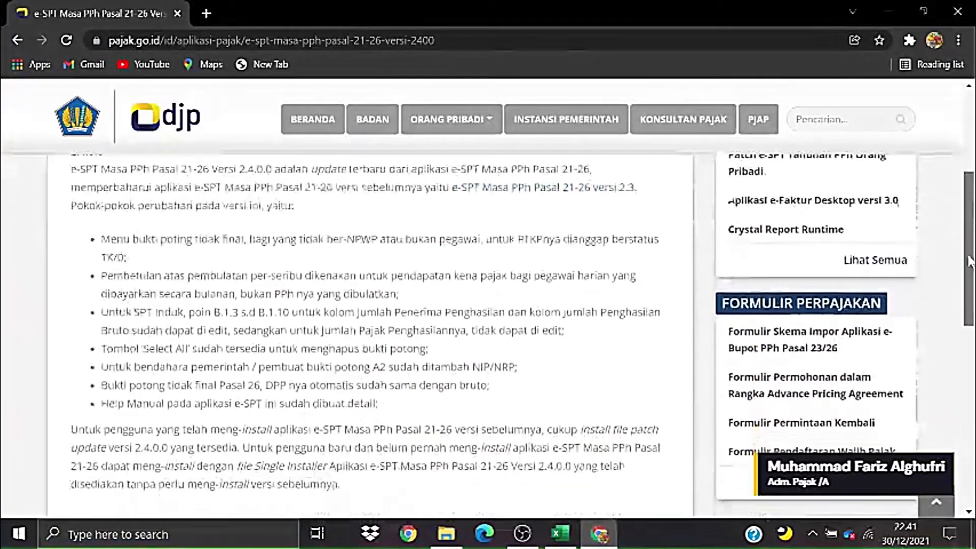
drag(970, 262, 951, 348)
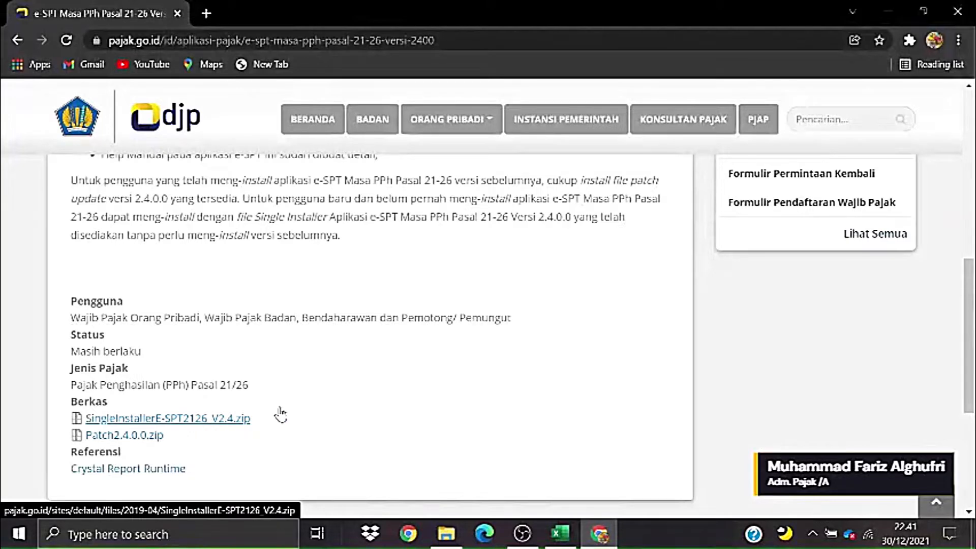
- Read through the Versi 2.4.0.0 update notes, then minimise Chrome to show the desktop
drag(970, 346, 970, 178)
drag(970, 127, 972, 299)
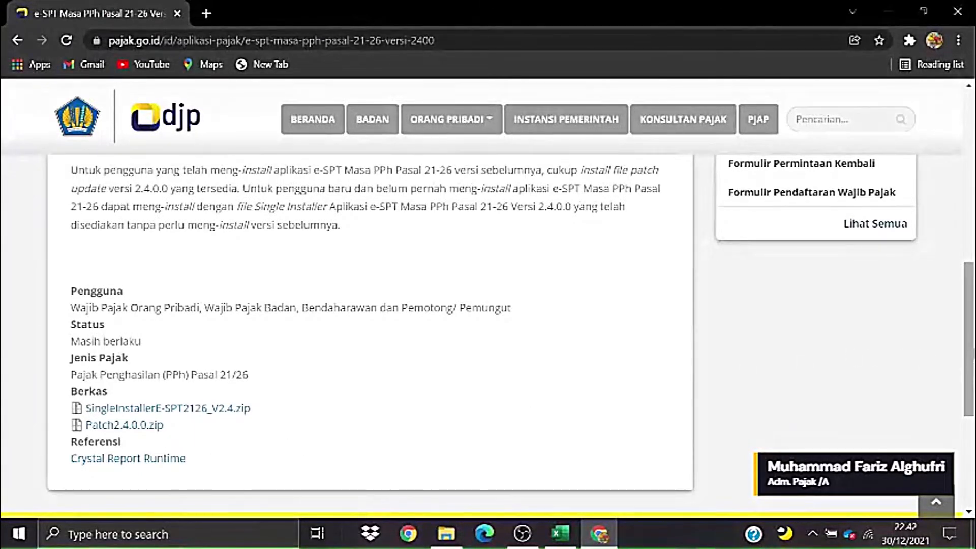
scroll(895, 355, up, 1)
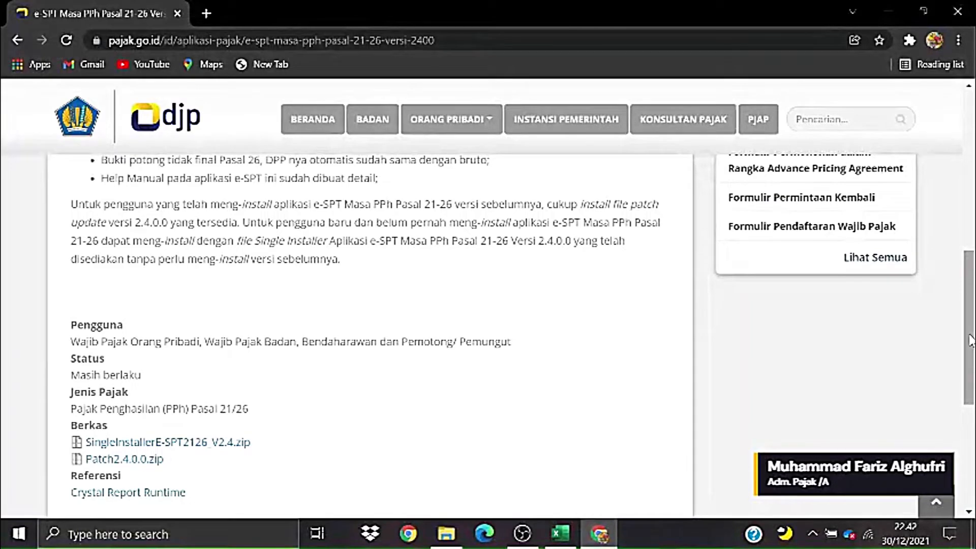
drag(970, 340, 963, 173)
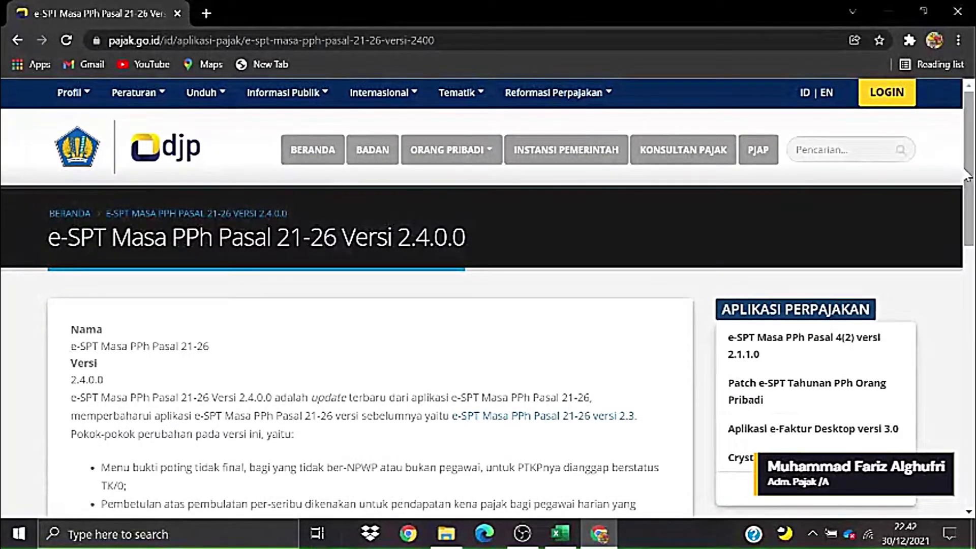
drag(969, 174, 960, 324)
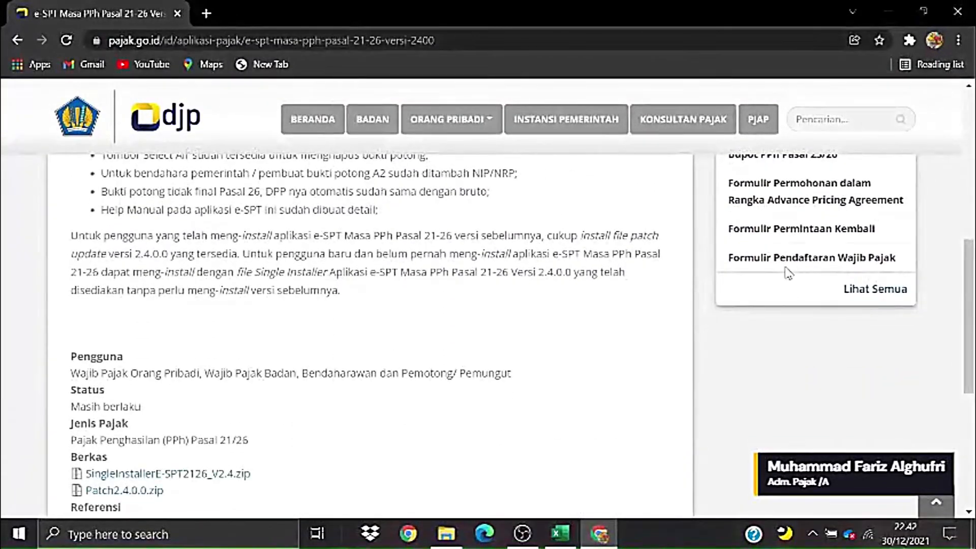
drag(968, 289, 968, 308)
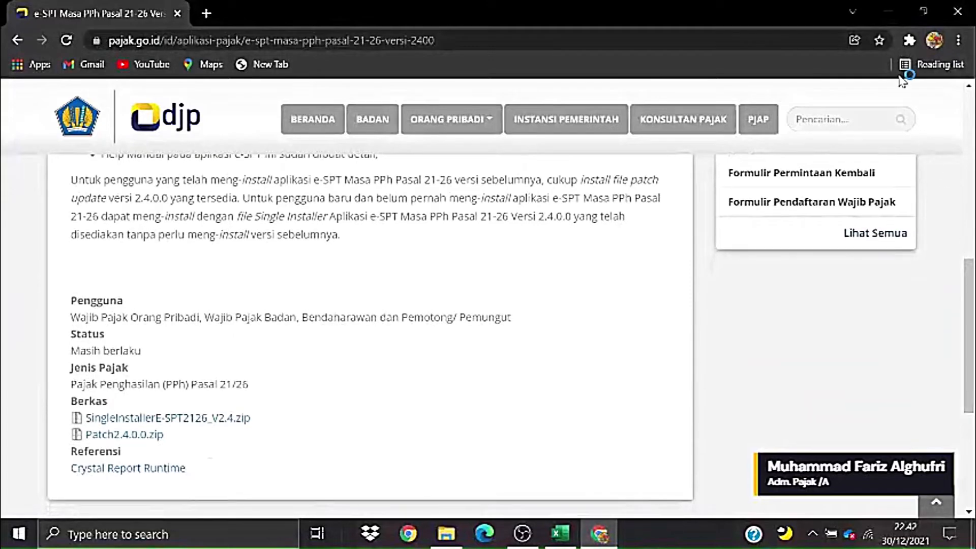
click(889, 20)
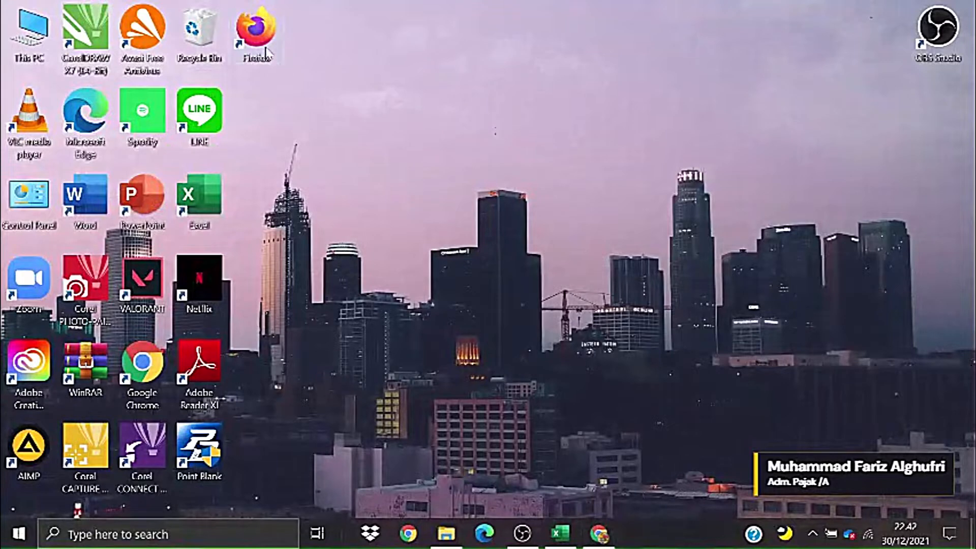
double_click(256, 30)
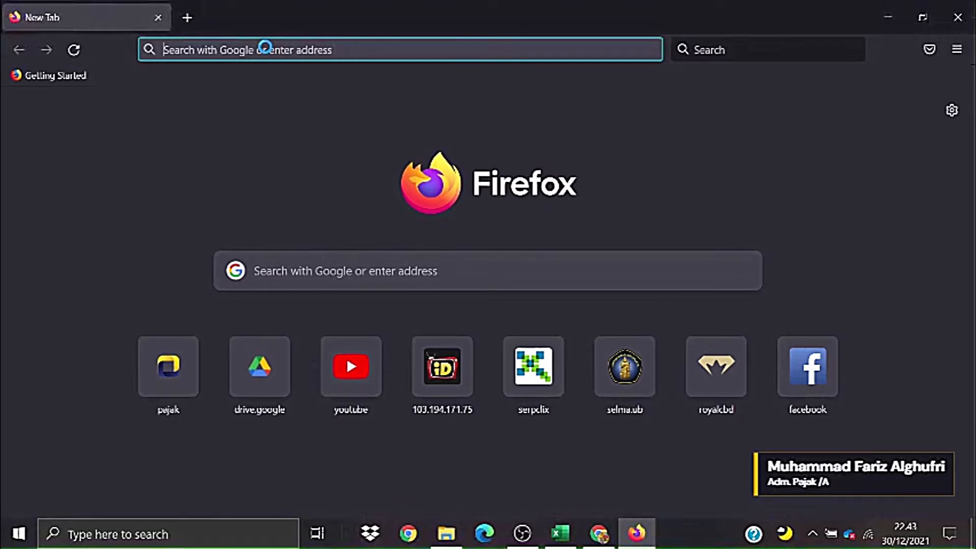
text(pajak.go.id/)
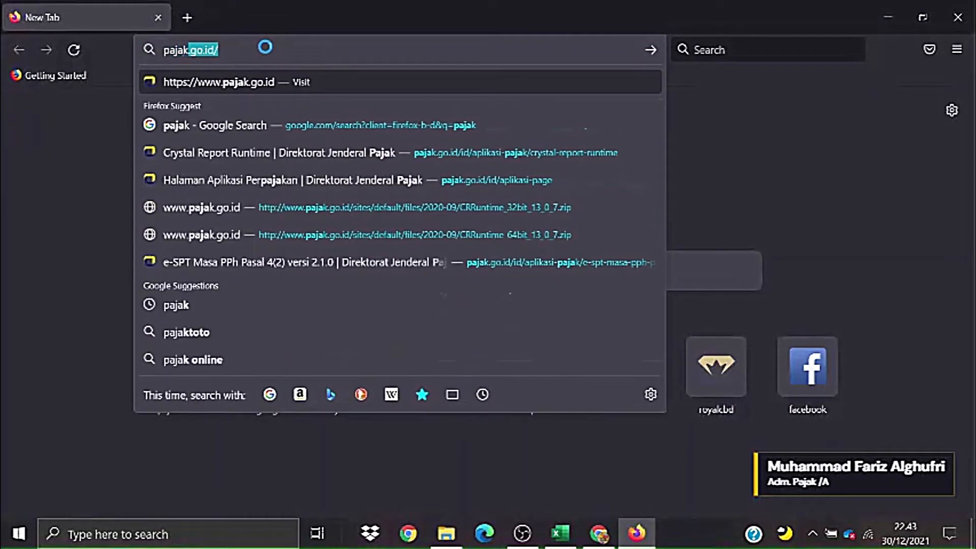
key(Return)
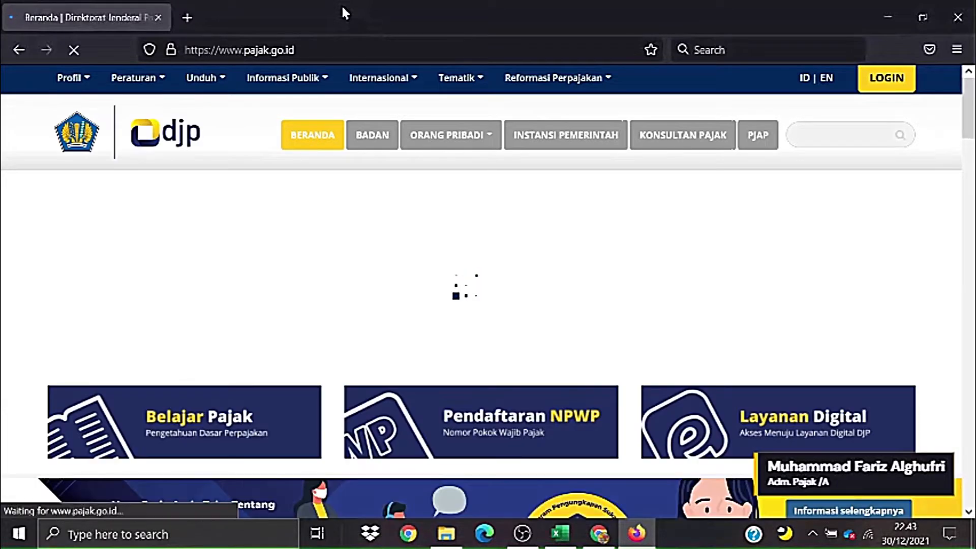
click(599, 532)
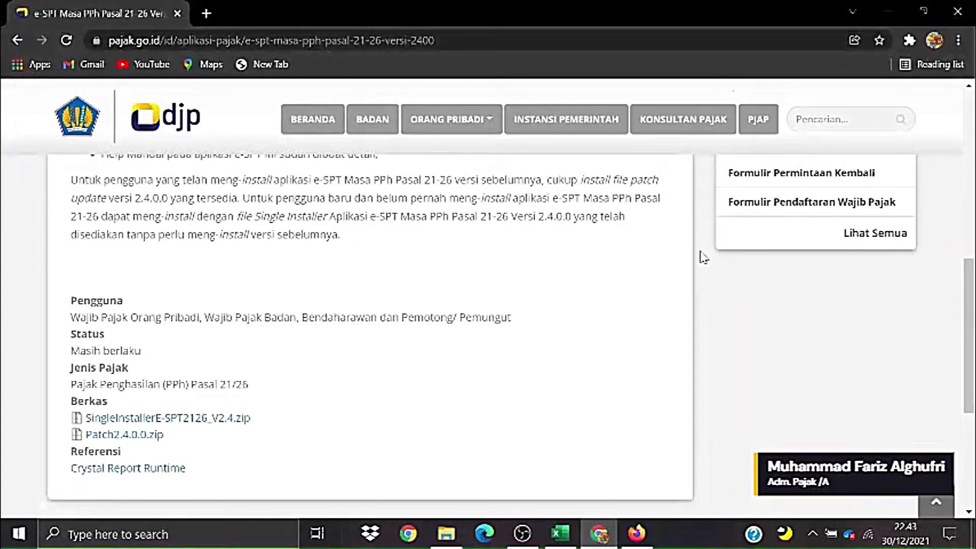
click(650, 524)
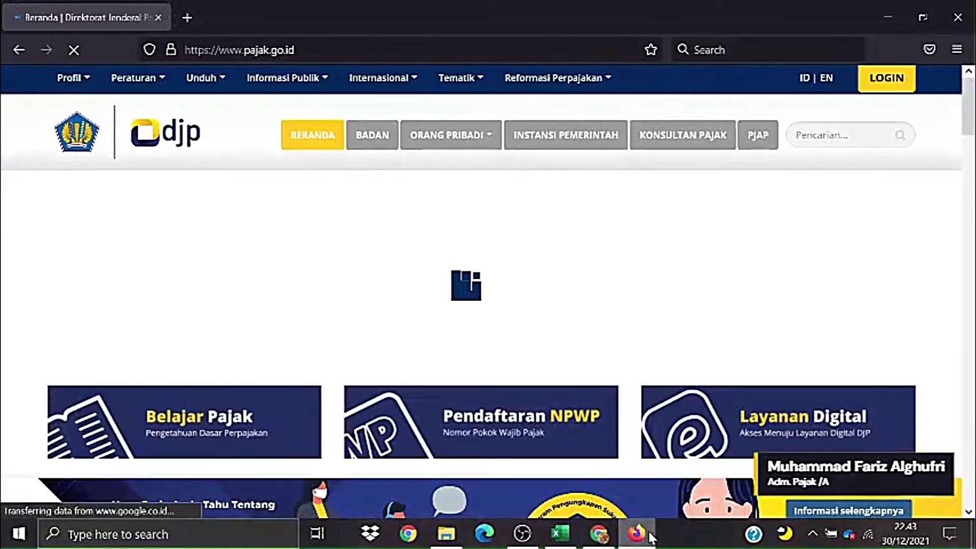
- In Firefox, go to Unduh > Aplikasi Perpajakan and scroll down the applications table
mouse_move(307, 77)
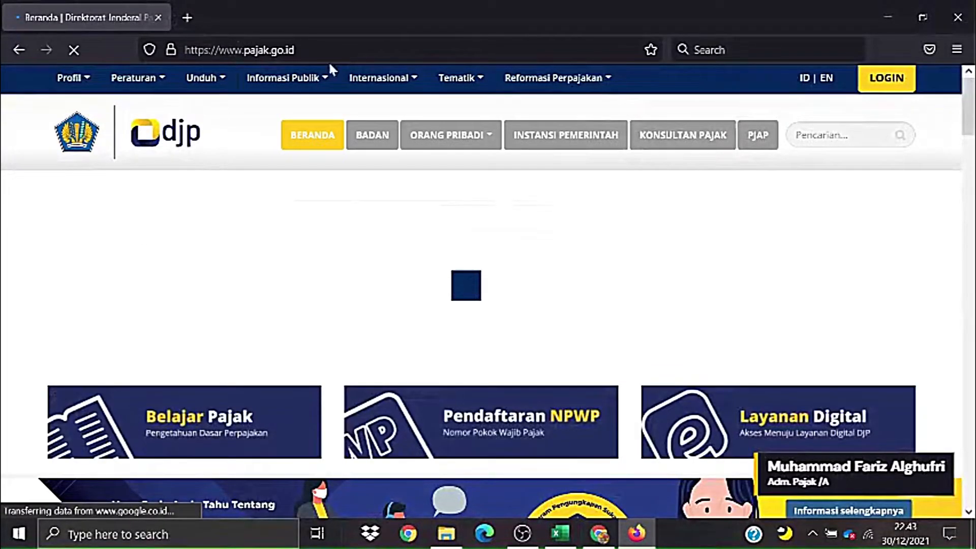
mouse_move(213, 86)
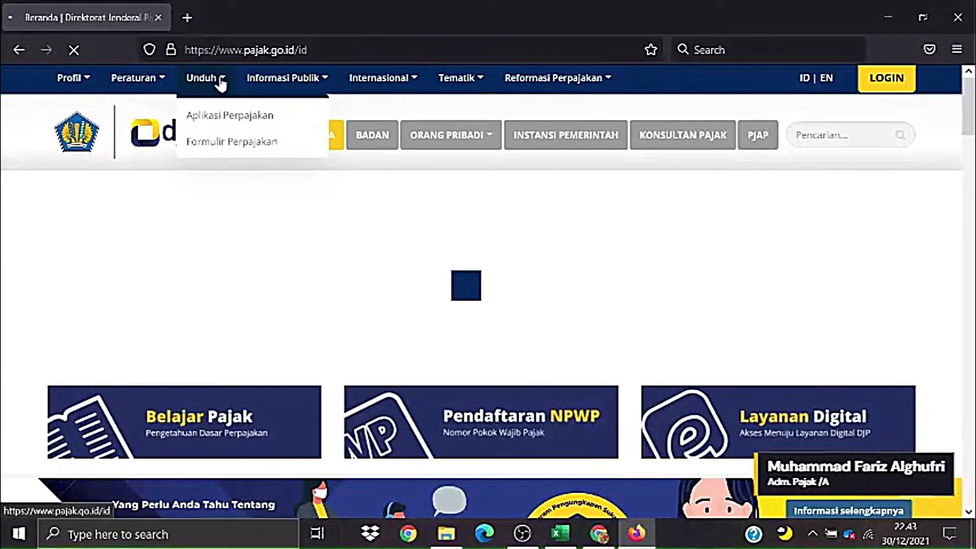
click(219, 115)
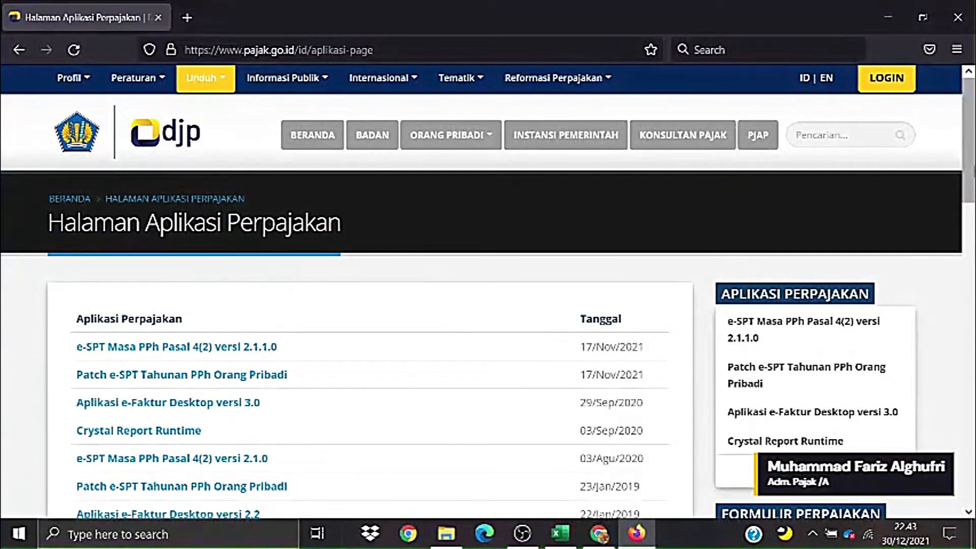
scroll(488, 293, down, 2)
scroll(274, 420, down, 4)
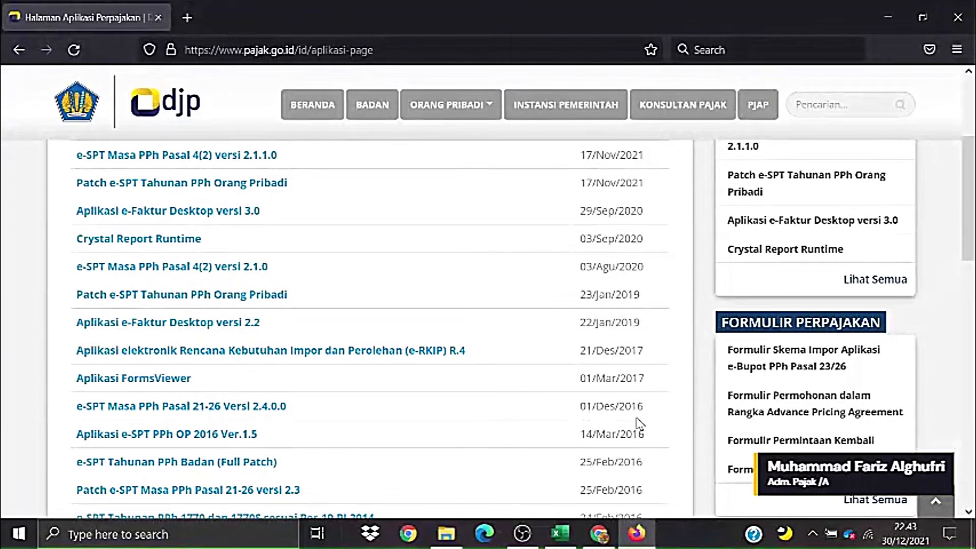
- Check the Versi 2.4.0.0 installer and patch downloads, then close the Firefox and Chrome windows
click(246, 407)
scroll(972, 249, down, 2)
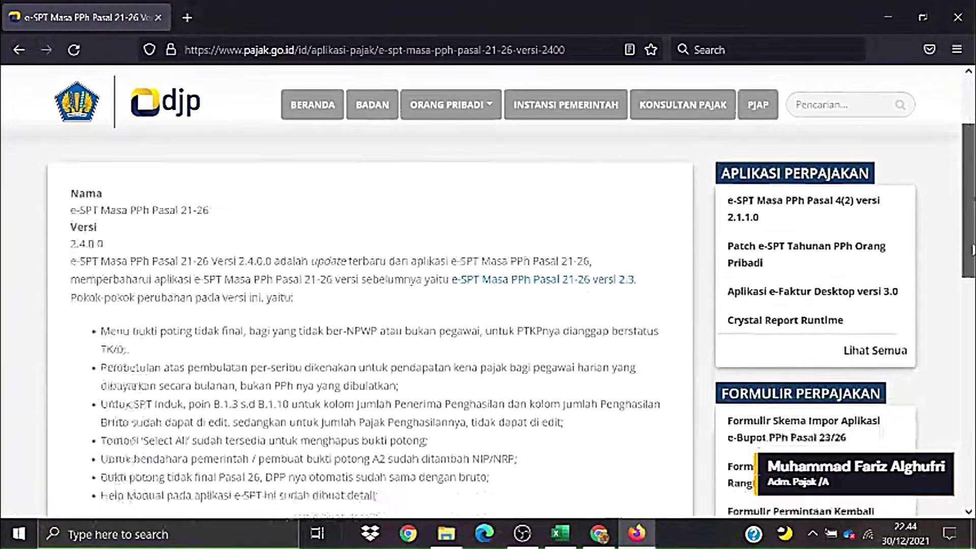
scroll(972, 250, down, 8)
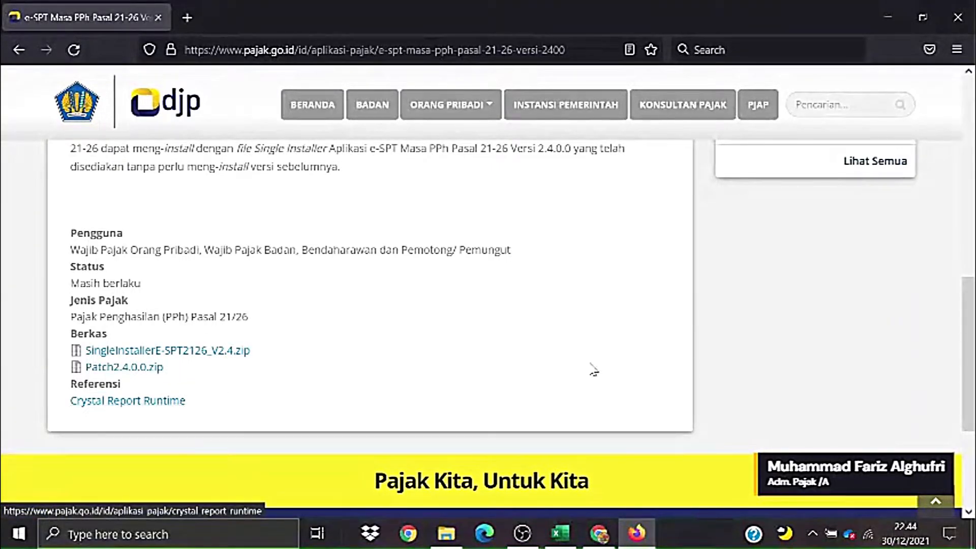
scroll(972, 316, up, 1)
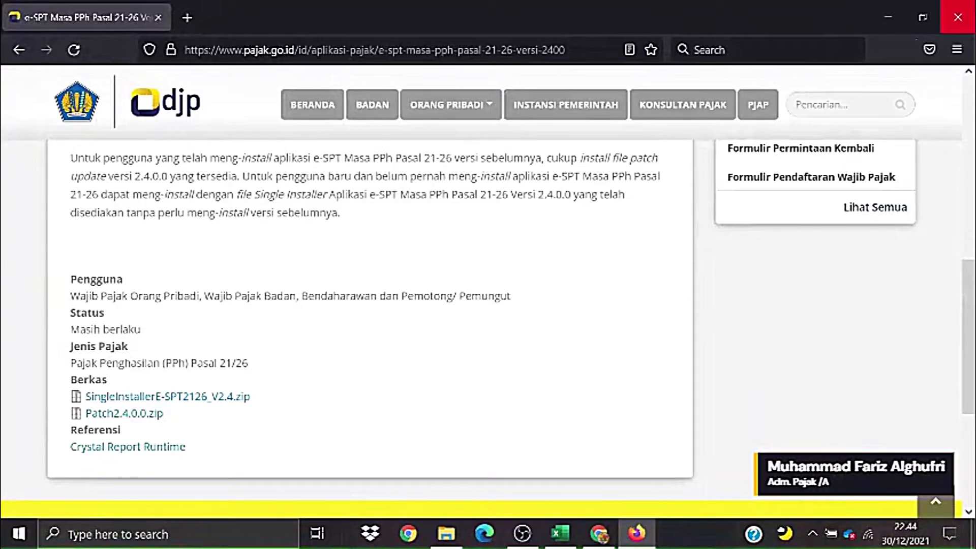
click(957, 17)
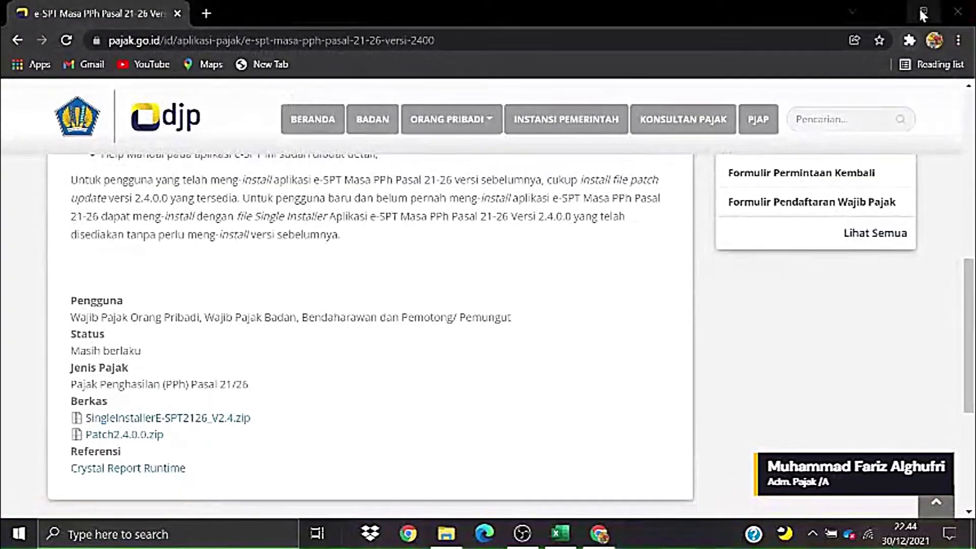
click(957, 11)
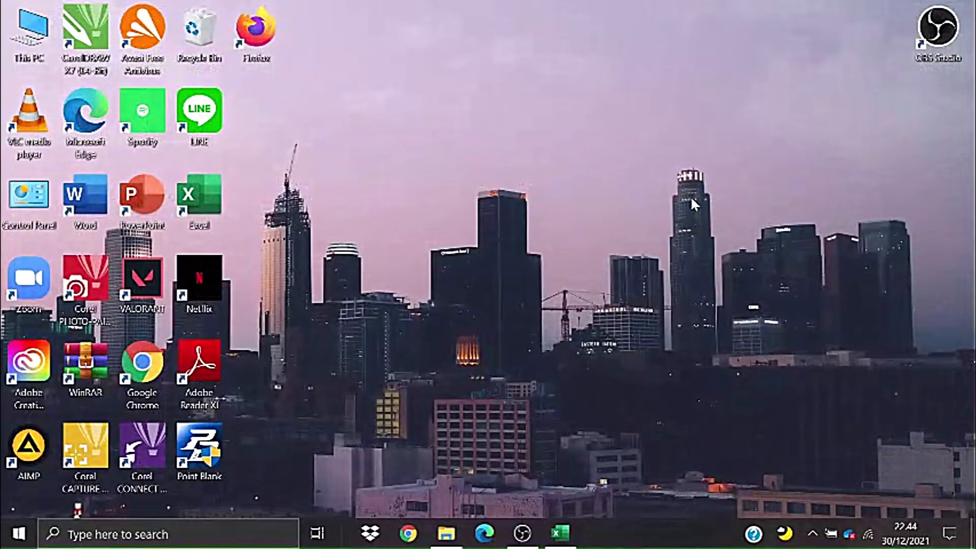
- Look at the installer in the e-SPT PPh Pasal 21-26 Debug folder, then open C:\Program Files (x86)
click(460, 520)
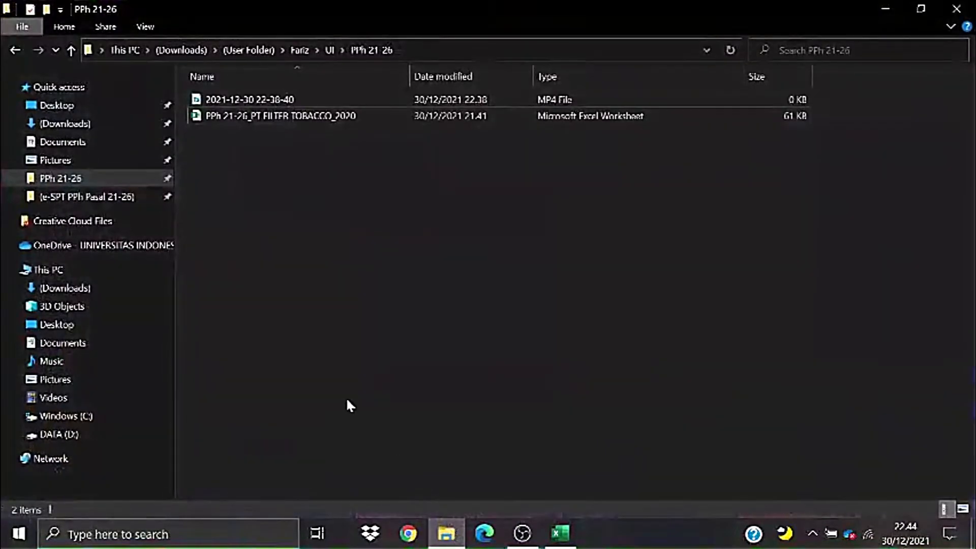
click(89, 197)
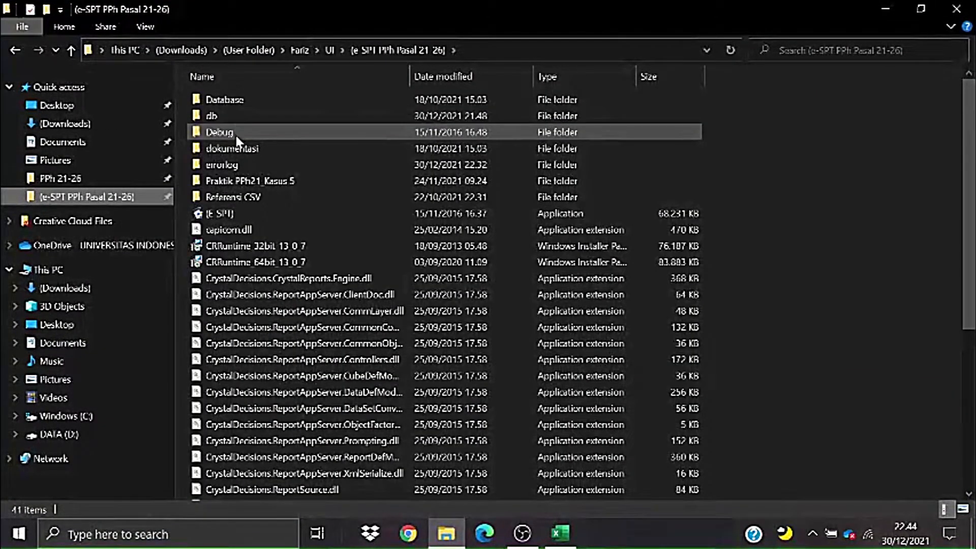
double_click(236, 136)
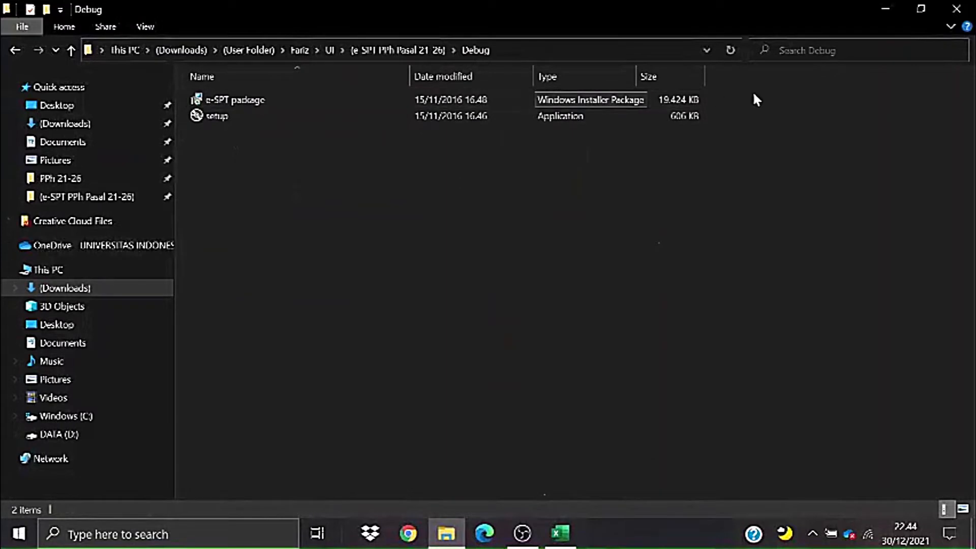
drag(776, 93, 374, 104)
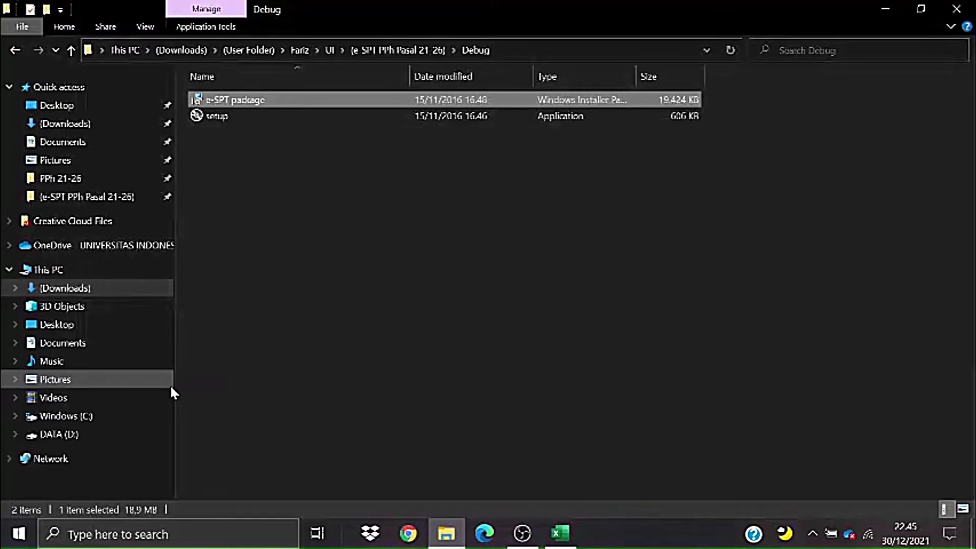
click(91, 417)
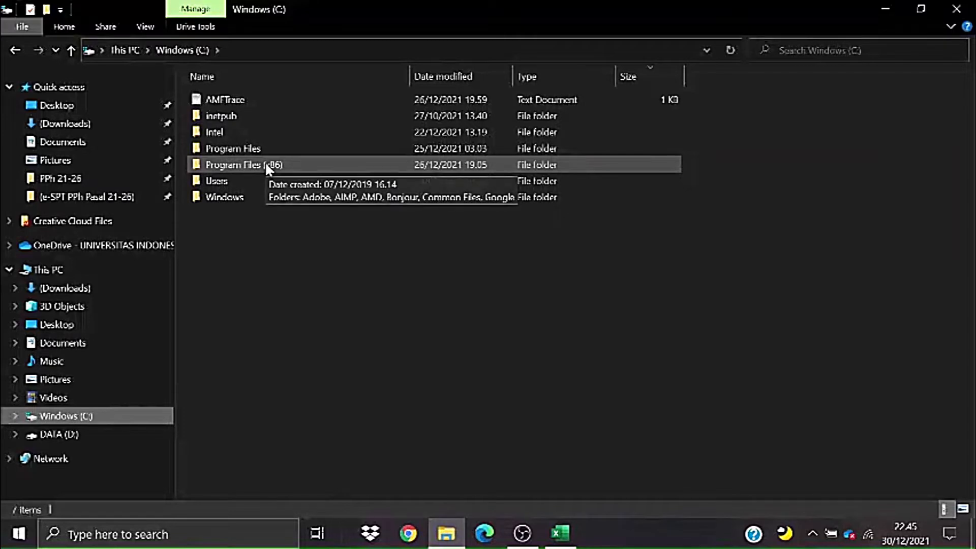
double_click(266, 166)
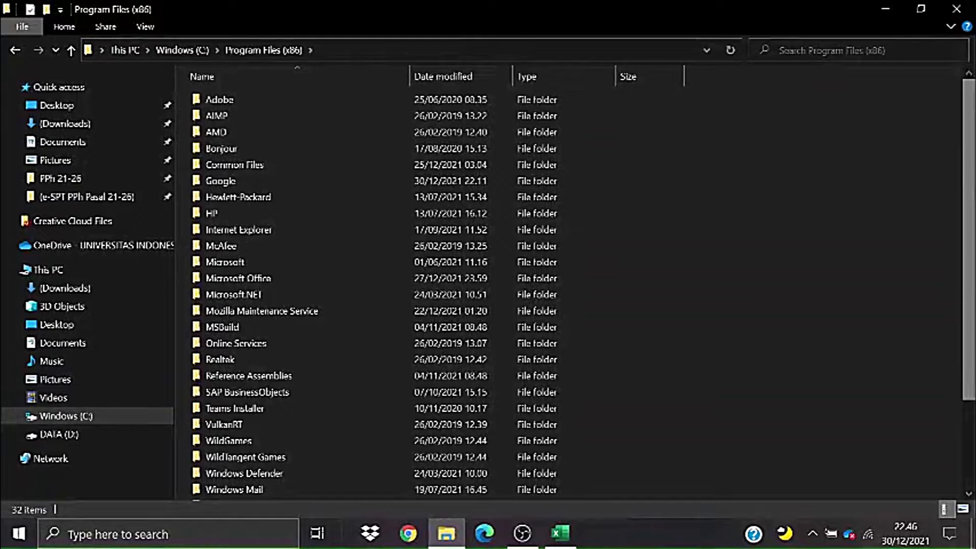
- Scroll through the 41 items in the e-SPT PPh Pasal 21-26 folder and select [E SPT]
click(111, 200)
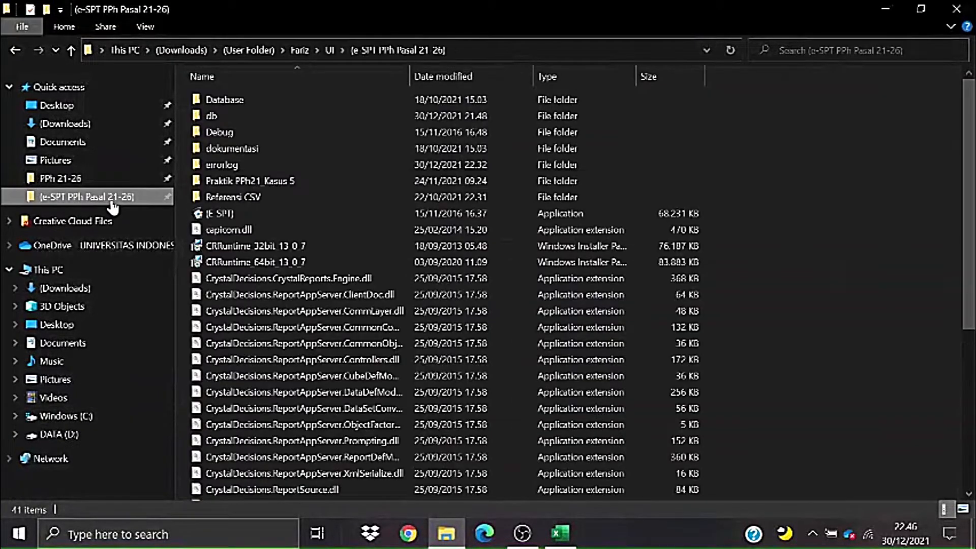
scroll(420, 204, down, 2)
scroll(442, 284, down, 4)
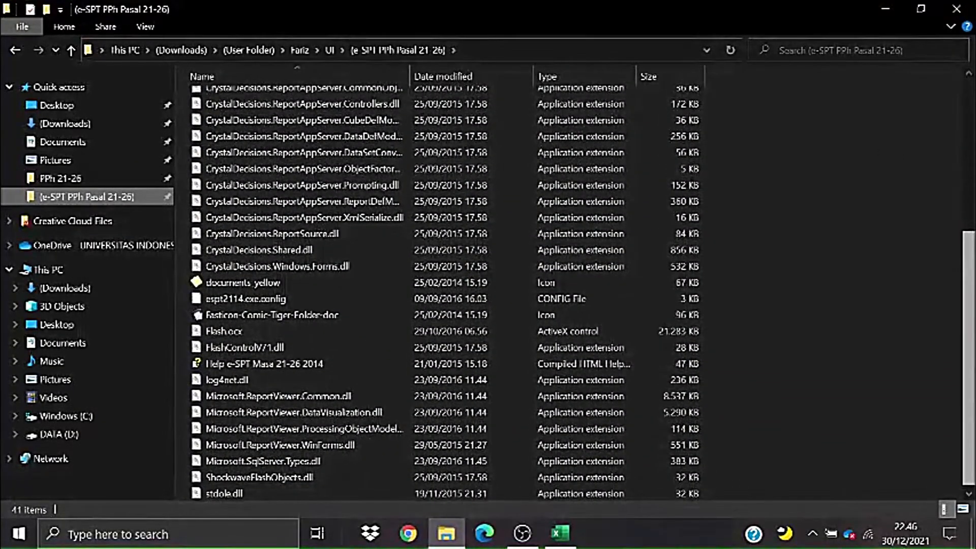
drag(970, 282, 968, 81)
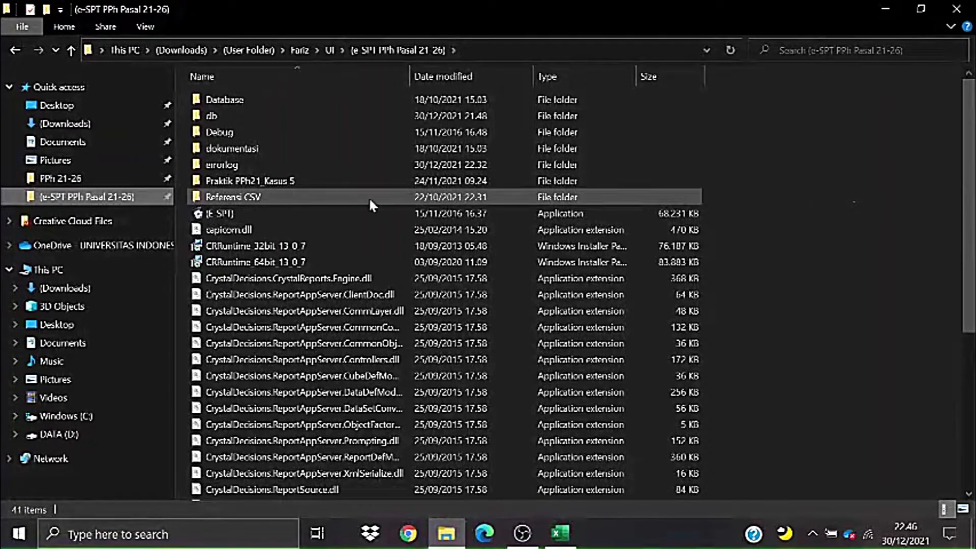
click(253, 212)
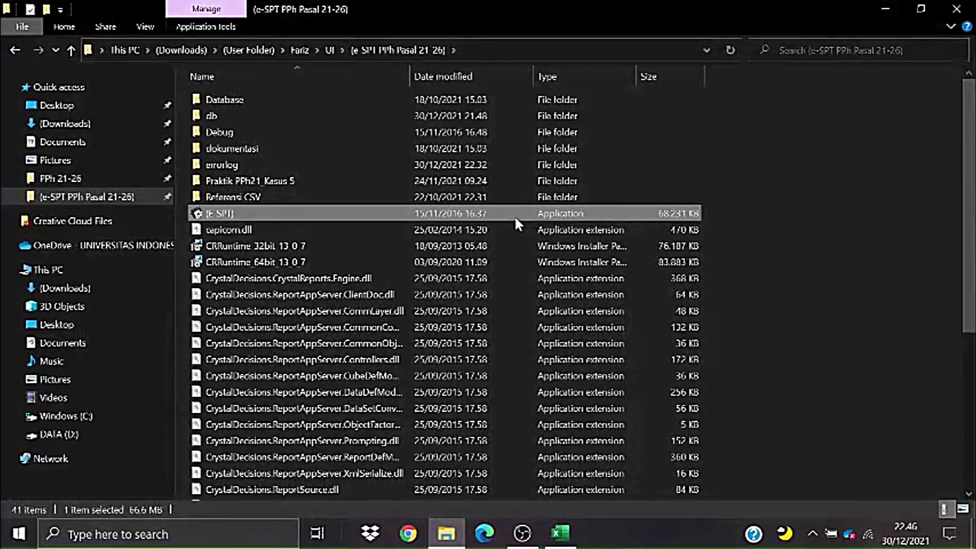
mouse_move(970, 155)
mouse_down()
mouse_move(971, 173)
mouse_move(974, 146)
mouse_up()
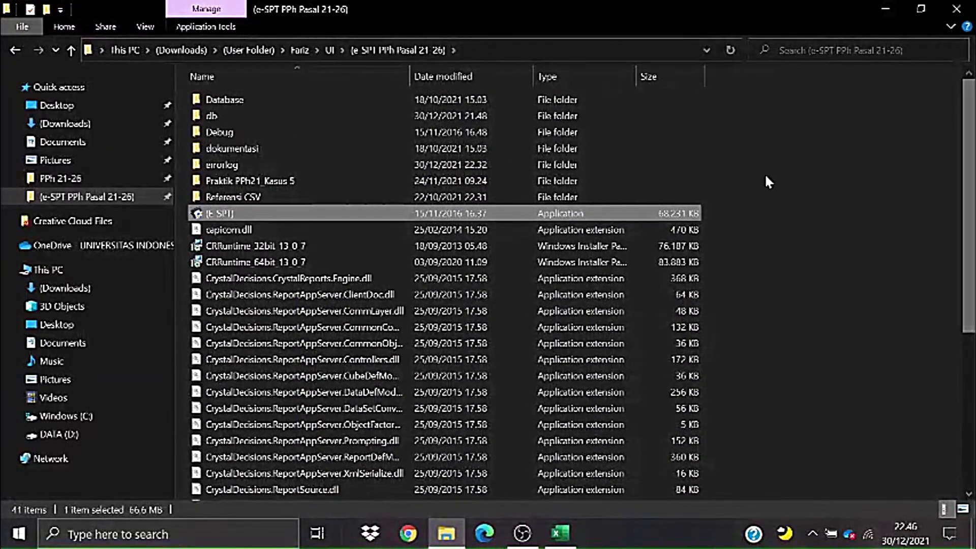
click(855, 235)
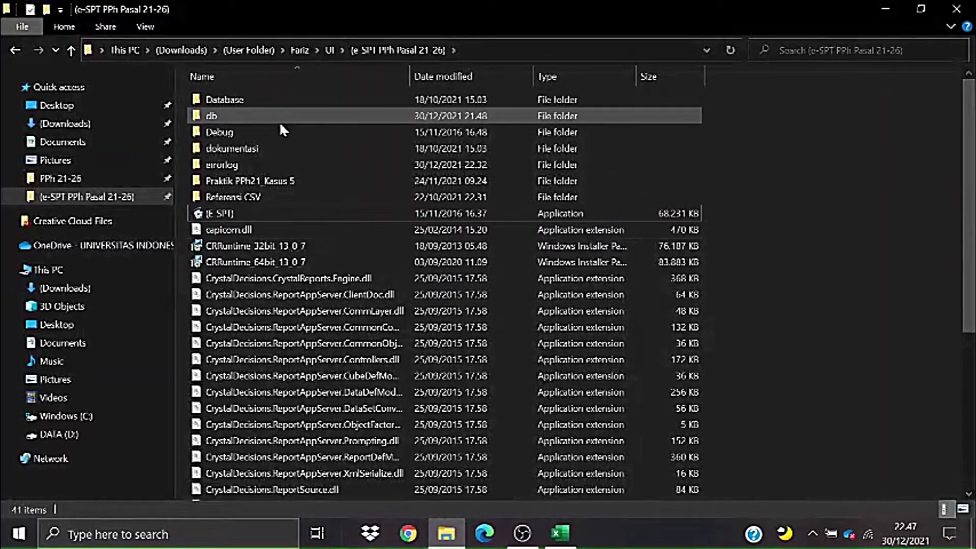
- Compare the PPh 21-26 folder, then launch [E SPT] from the e-SPT PPh Pasal 21-26 folder
click(94, 181)
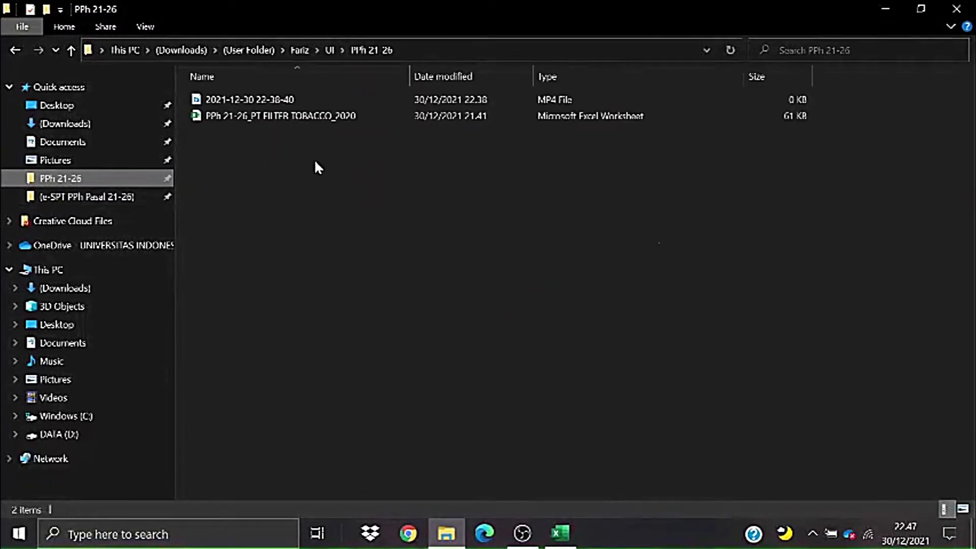
drag(233, 143, 774, 341)
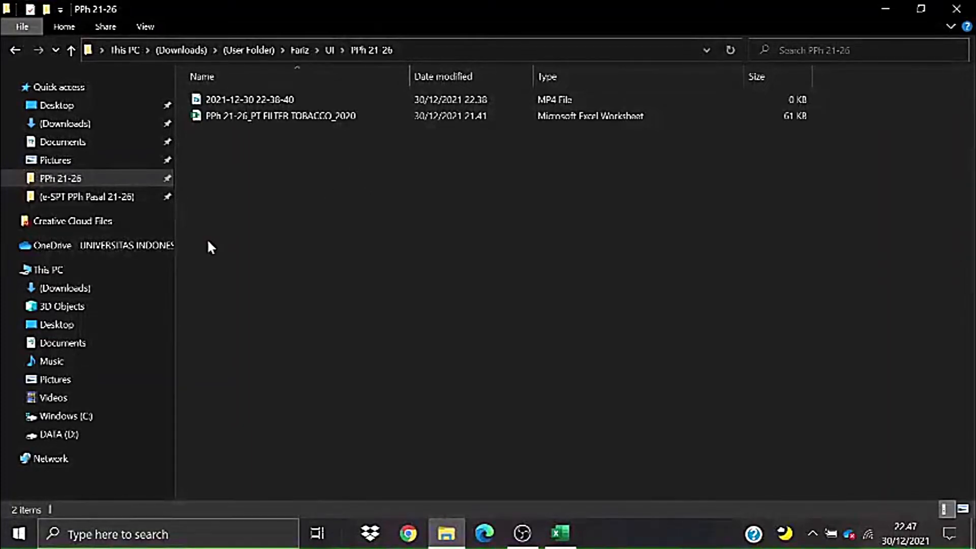
click(95, 198)
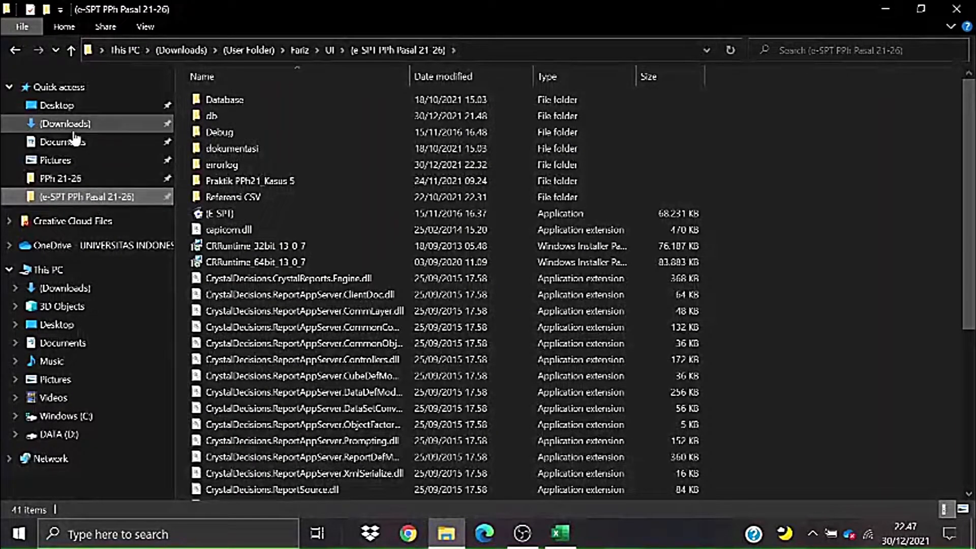
double_click(242, 213)
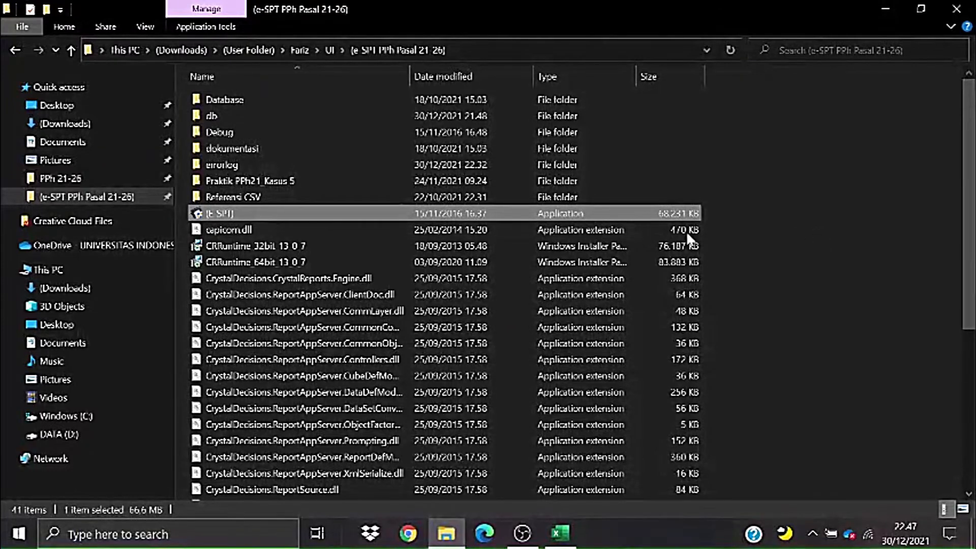
click(113, 178)
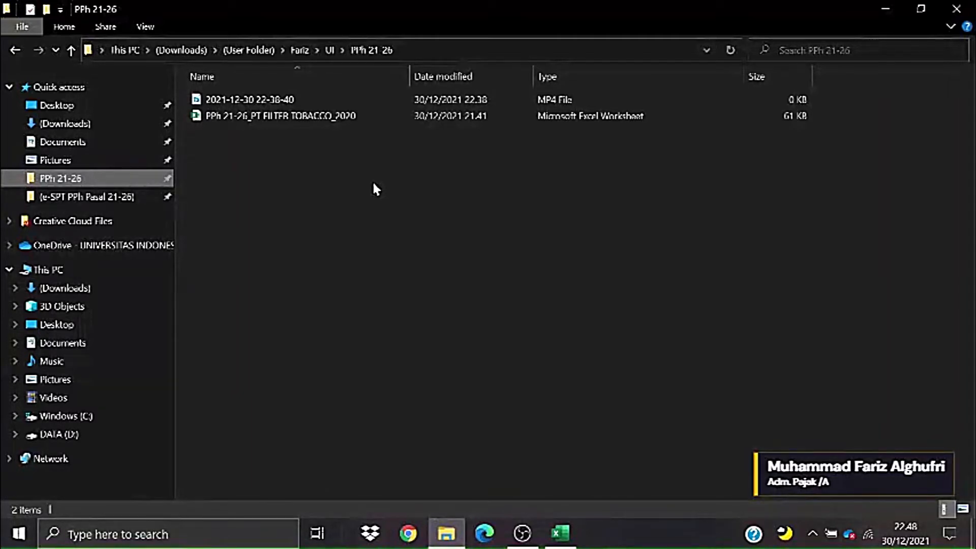
click(80, 203)
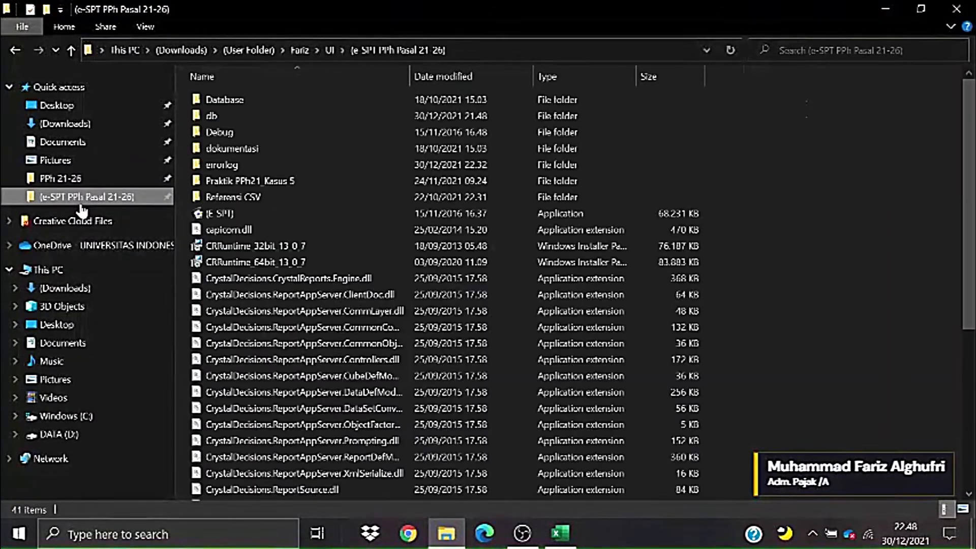
- Copy the 1,200 KB db2113 database from the db kosong folder
double_click(234, 116)
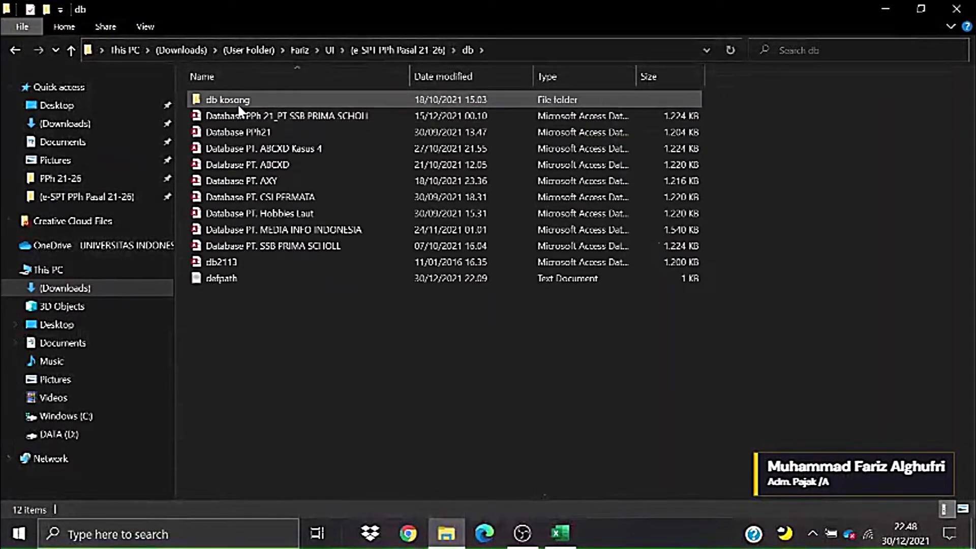
double_click(239, 105)
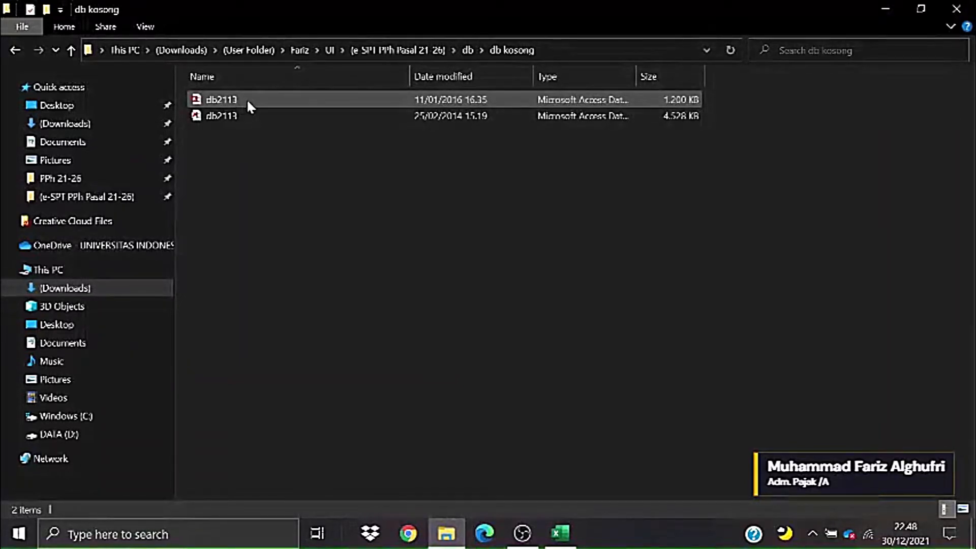
click(246, 99)
click(349, 191)
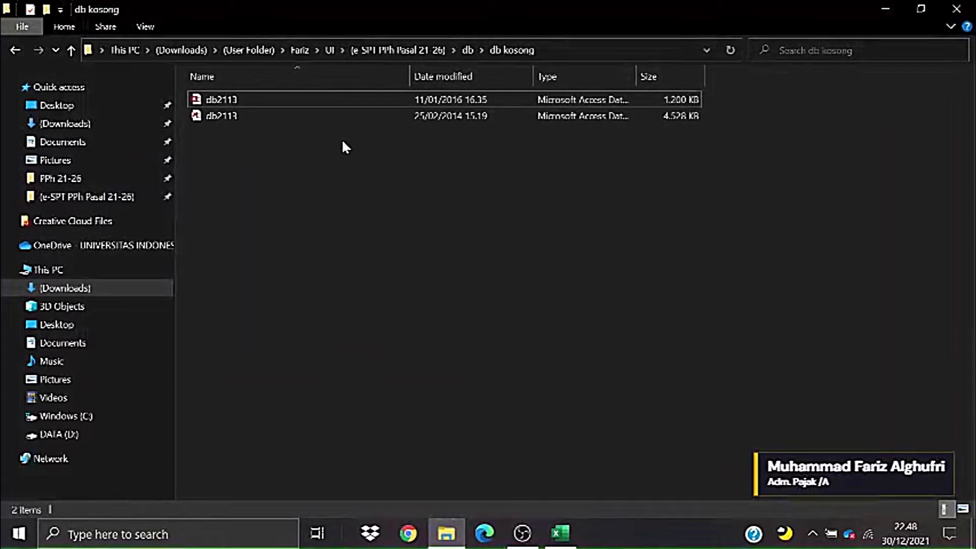
click(342, 99)
right_click(342, 99)
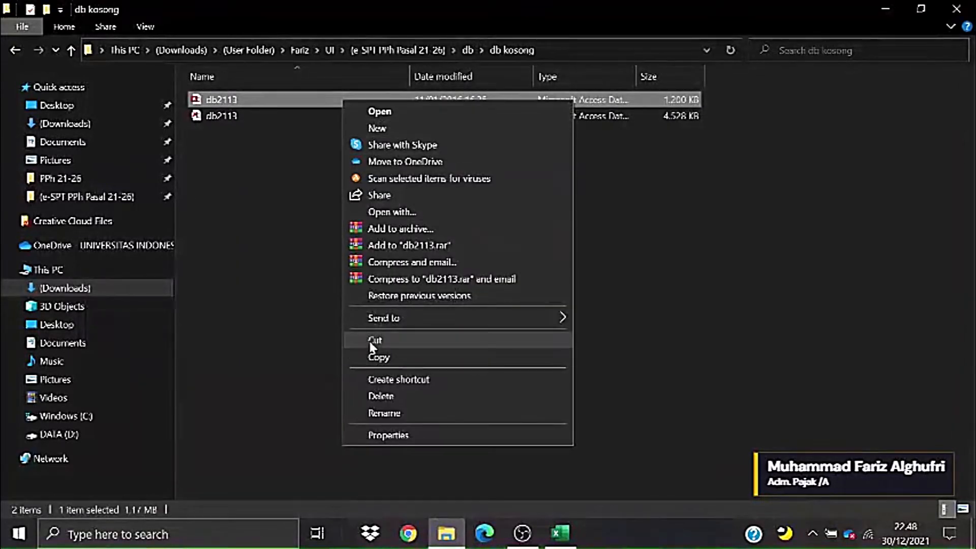
click(375, 357)
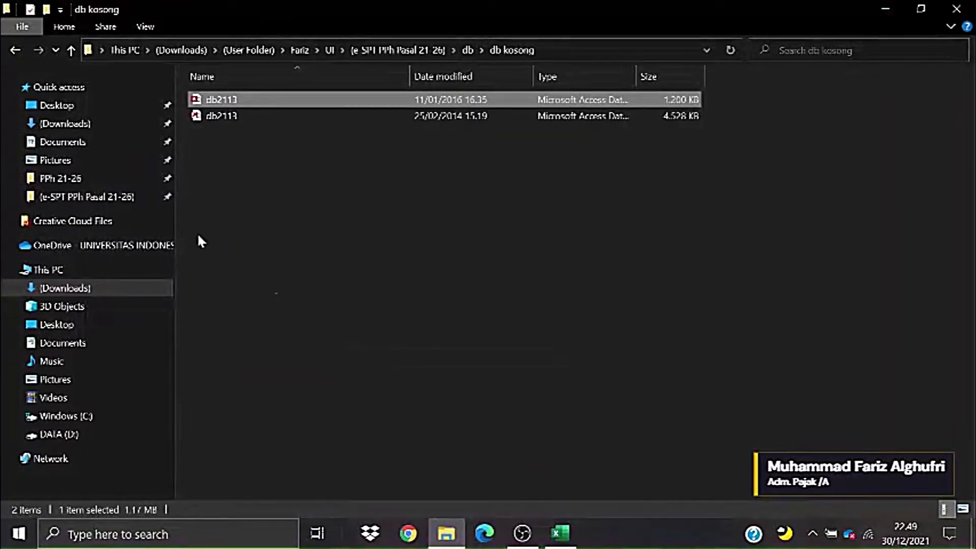
- Paste db2113 into the PPh 21-26 folder and select the pasted file
click(81, 181)
right_click(231, 147)
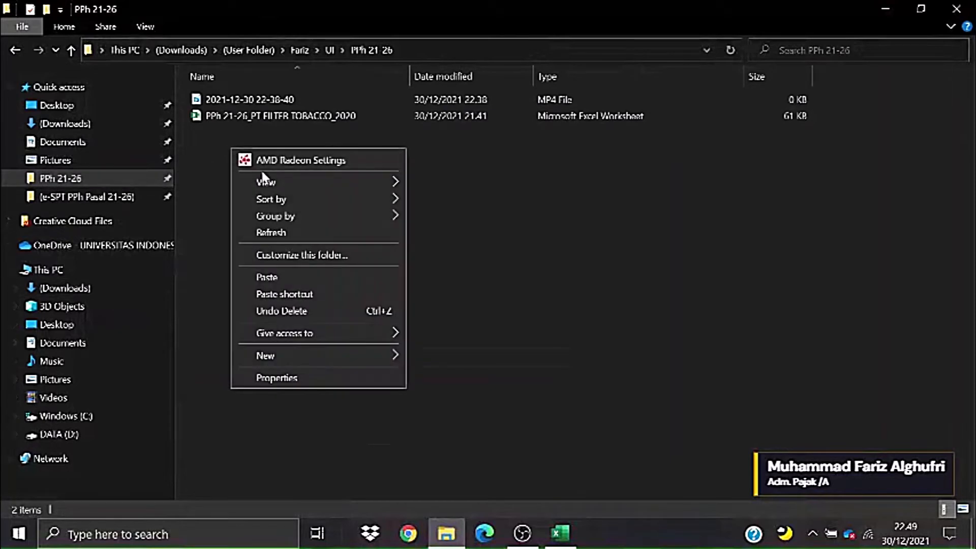
click(303, 277)
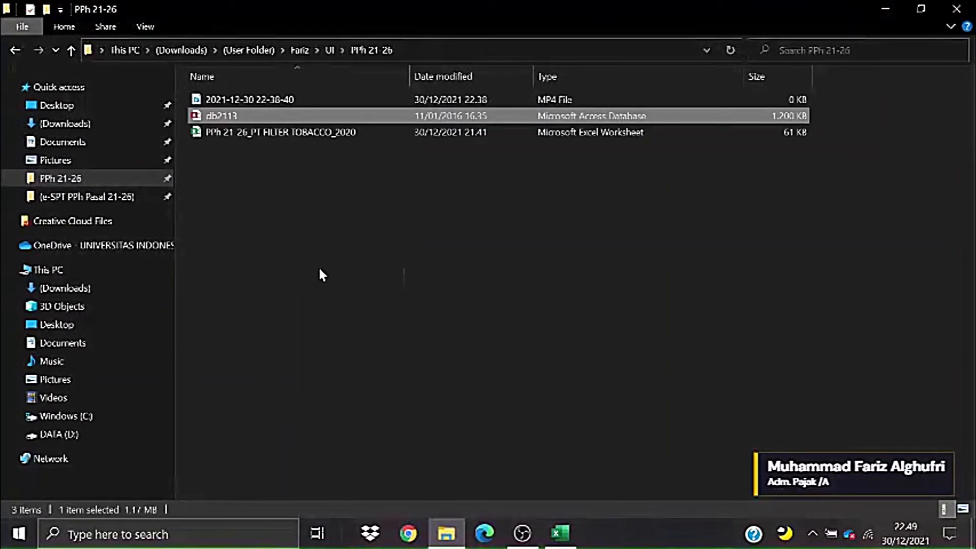
right_click(232, 115)
click(497, 272)
click(497, 270)
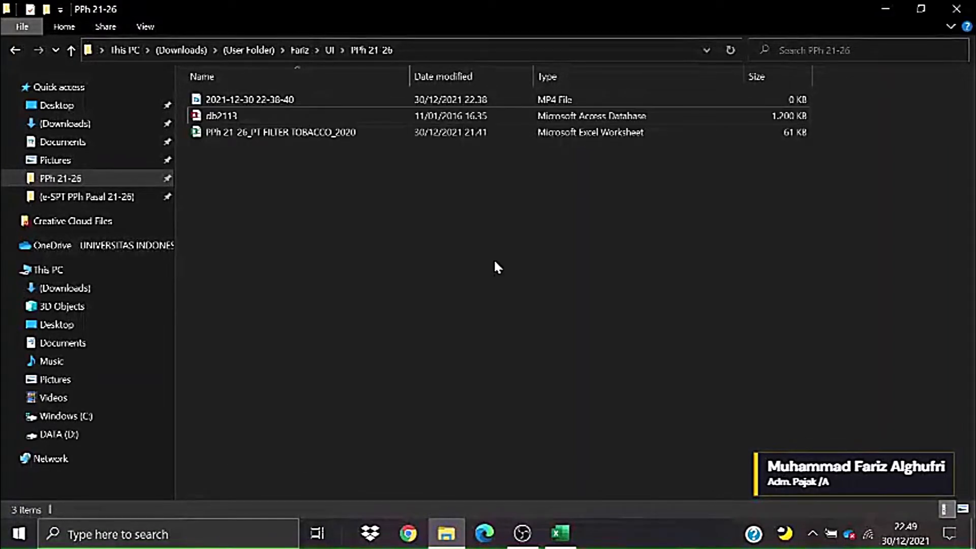
click(362, 121)
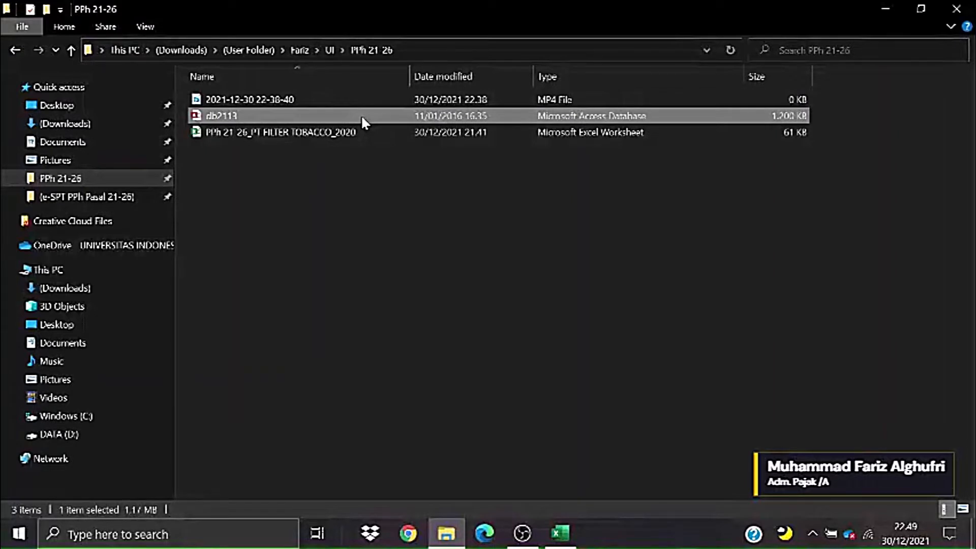
- Rename the copied db2113 database to 'PPh 21-26_PT FILTER TOBACCO'
right_click(362, 121)
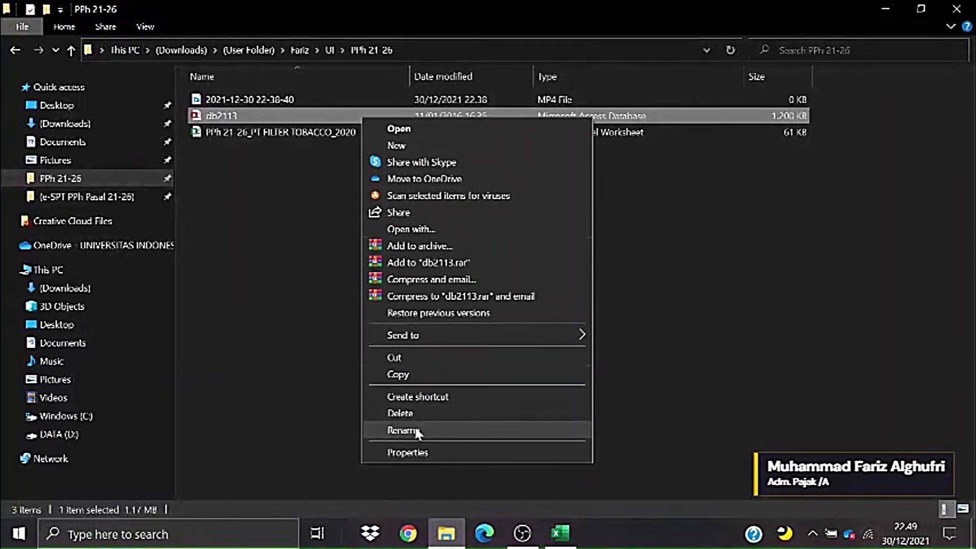
click(402, 431)
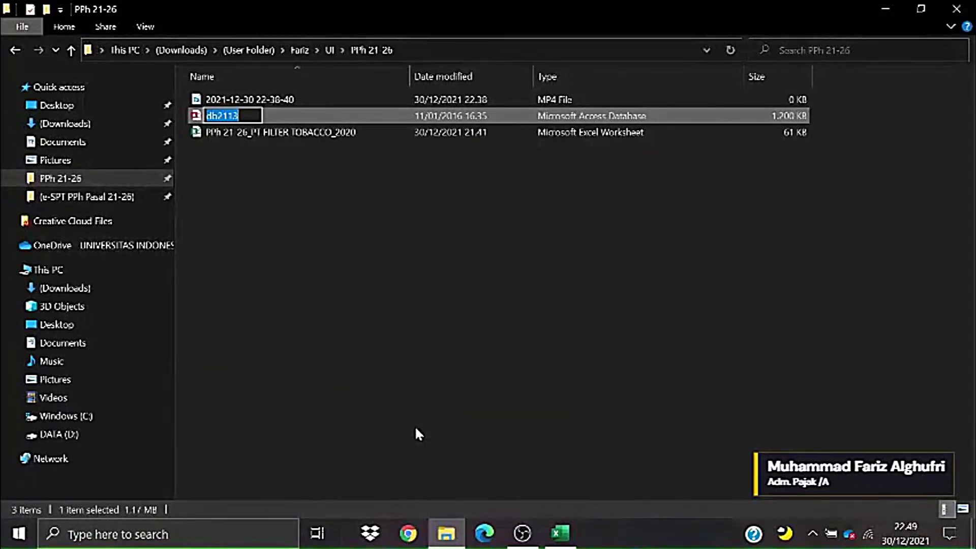
text(PP)
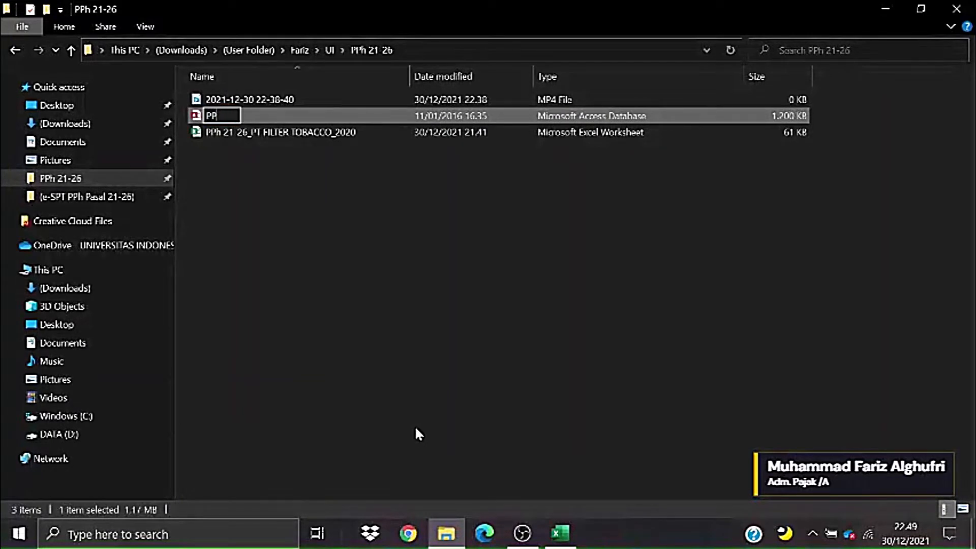
text(h 210)
key(BackSpace)
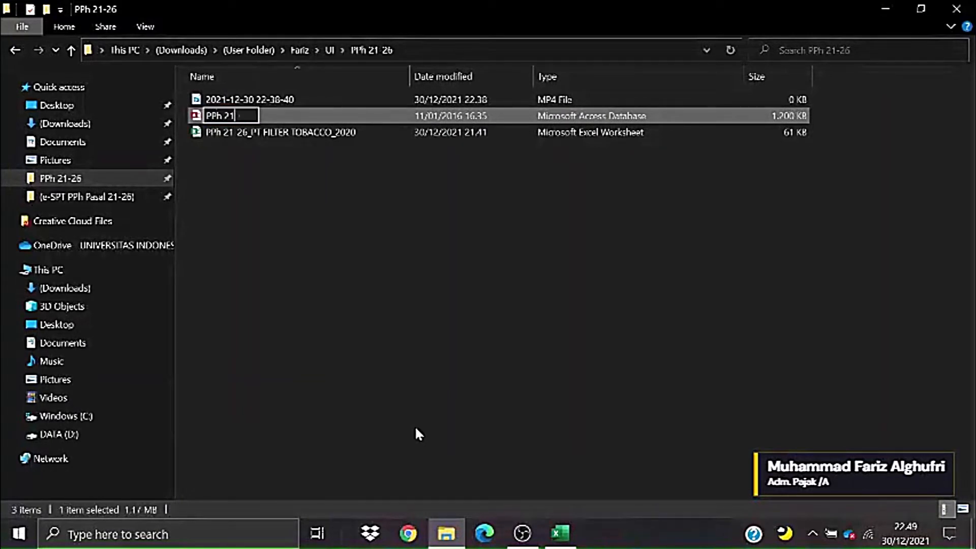
text(-26)
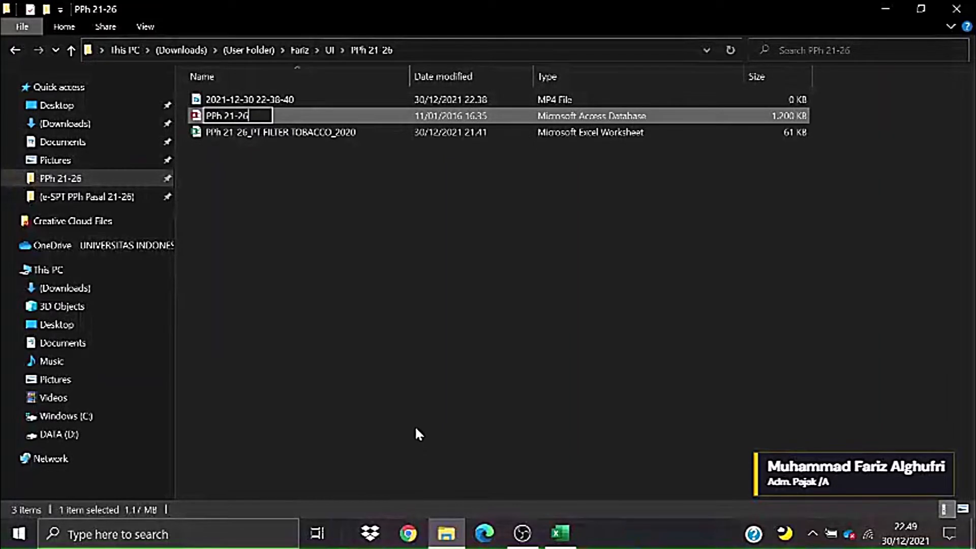
text(_PT Fil)
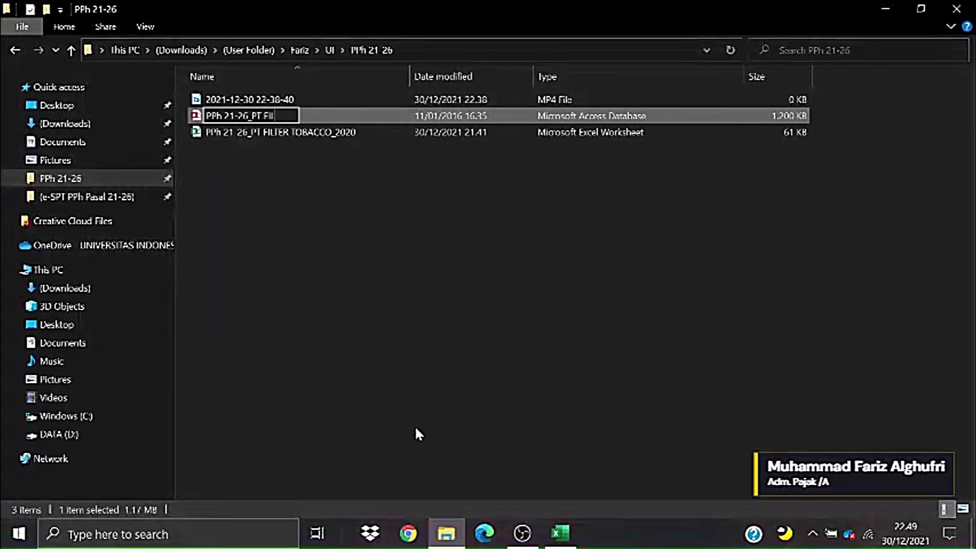
text(TER TOBA)
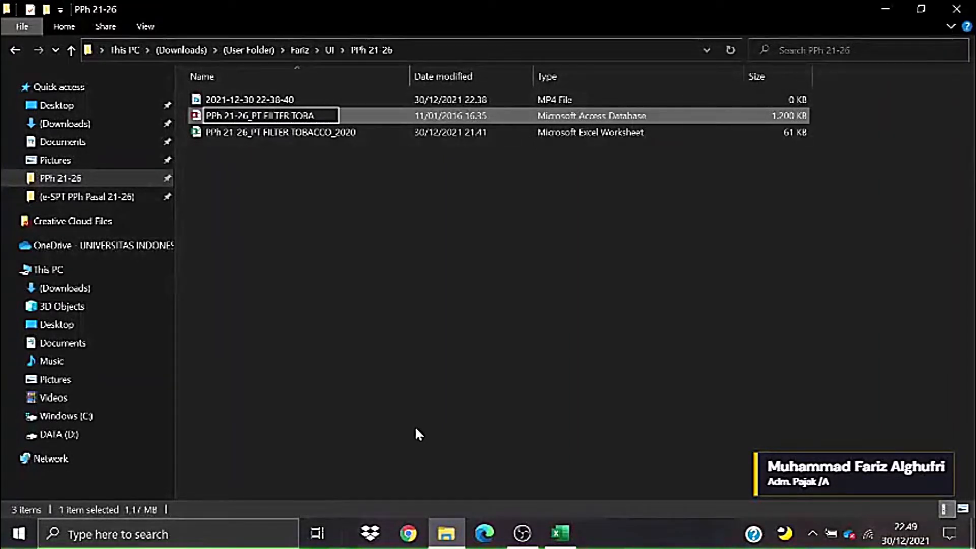
text(CCO)
key(Return)
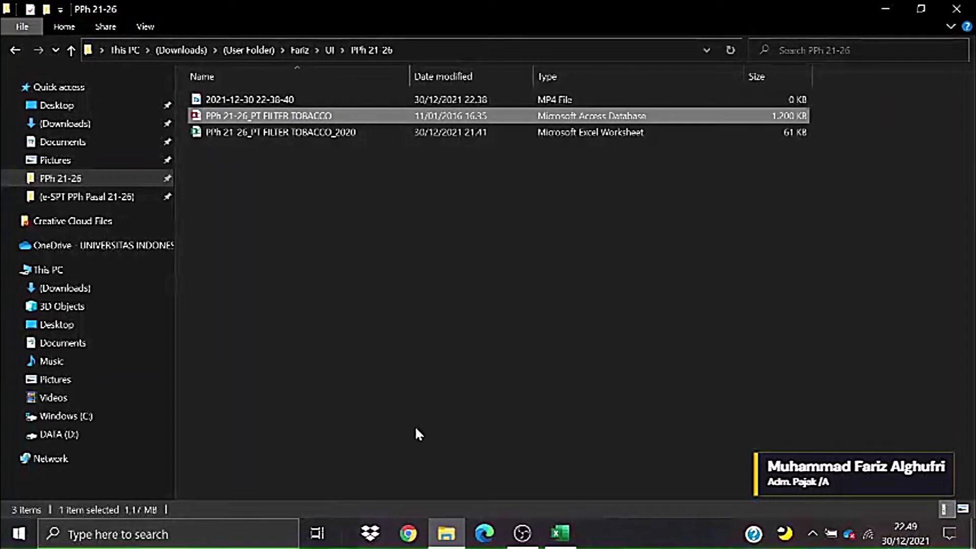
click(256, 173)
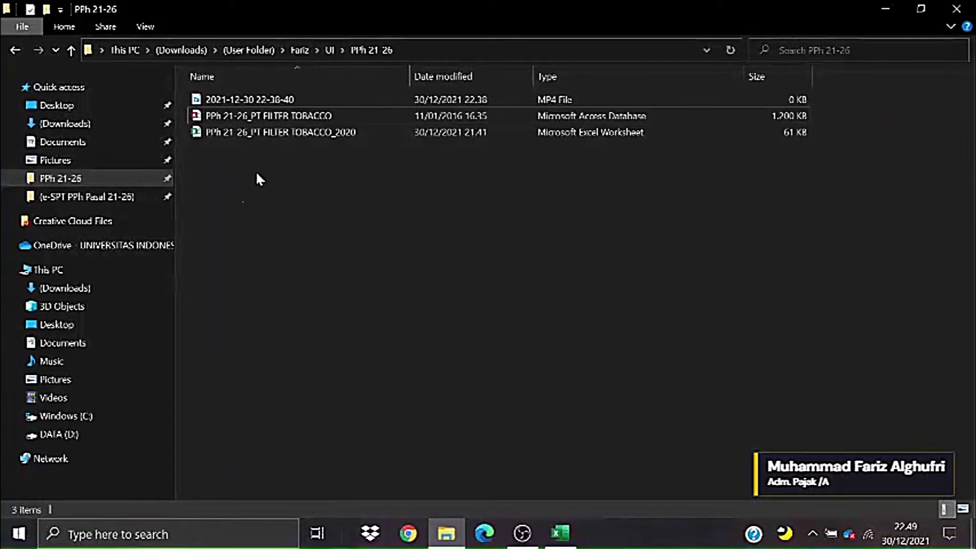
click(266, 137)
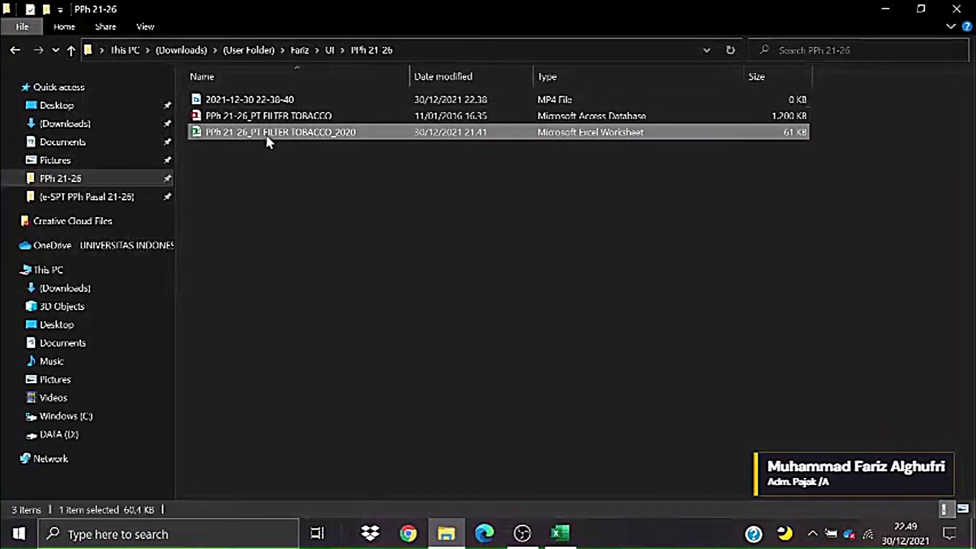
click(284, 191)
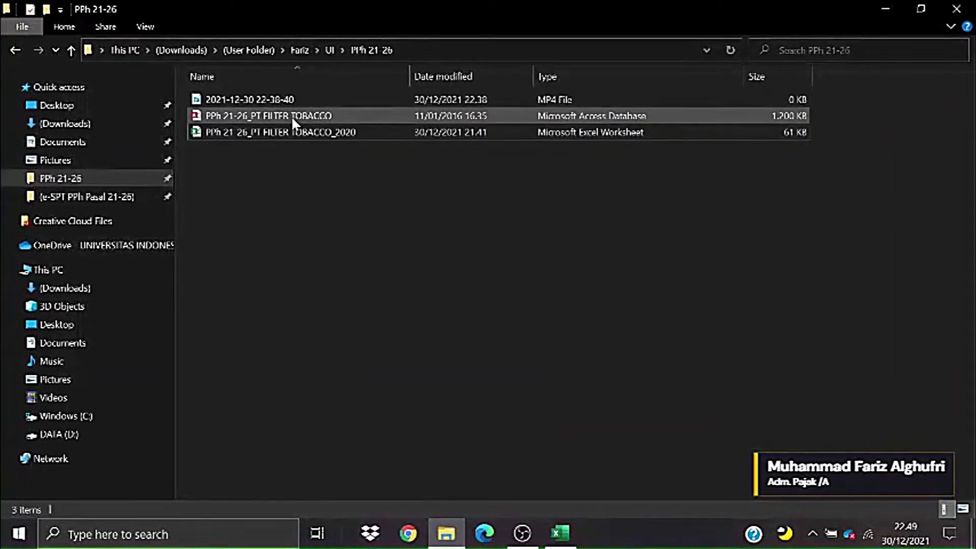
- Open the PT FILTER TOBACCO 2020 workbook, view its Profil Perusahaan sheet, then minimize Excel
double_click(236, 131)
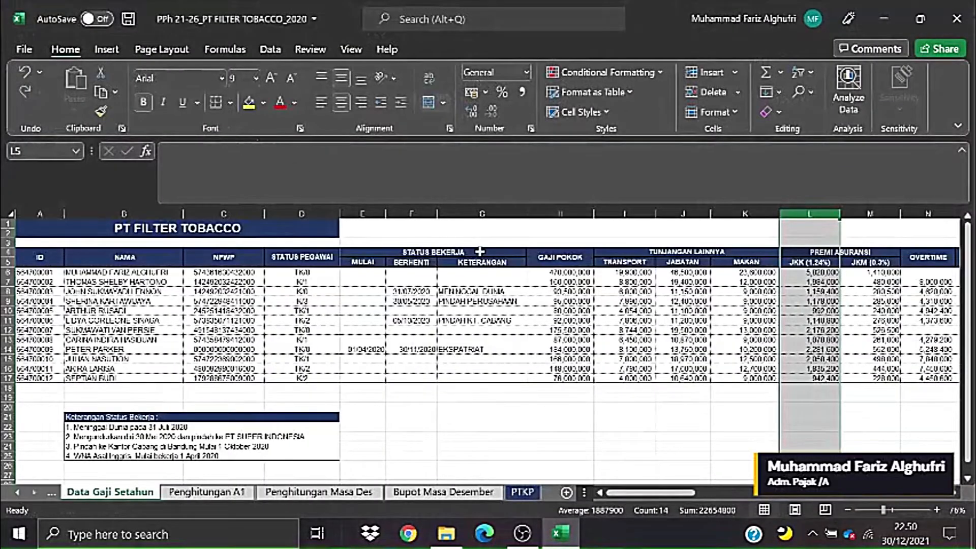
click(520, 338)
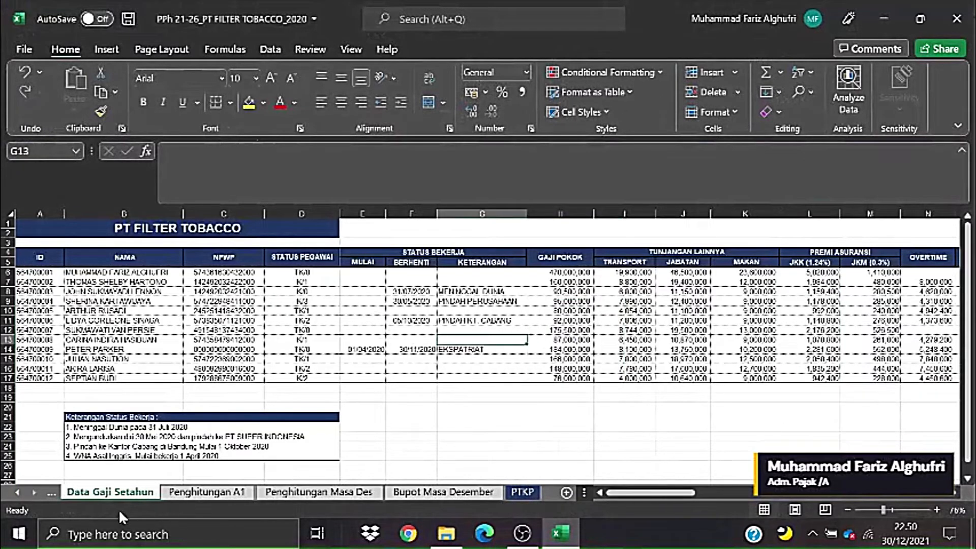
click(18, 492)
click(135, 493)
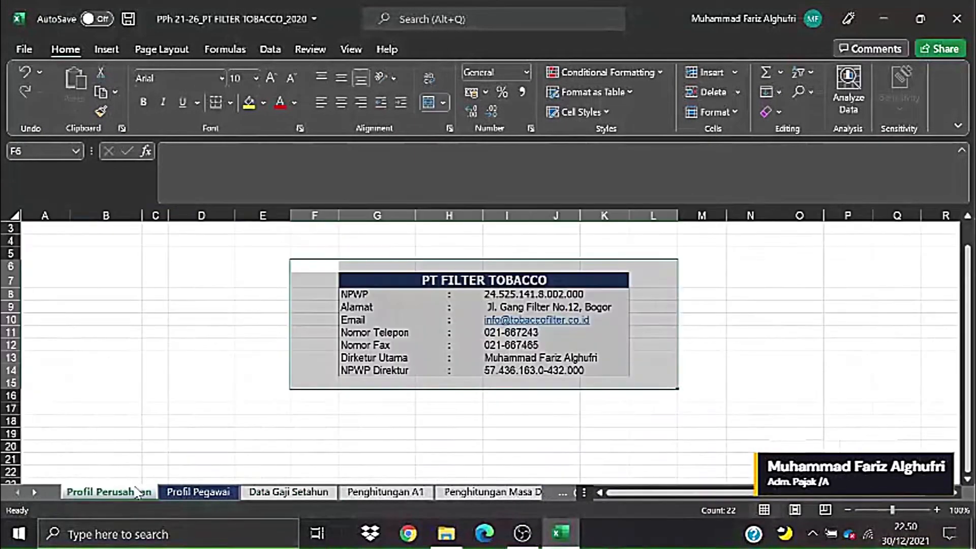
click(846, 319)
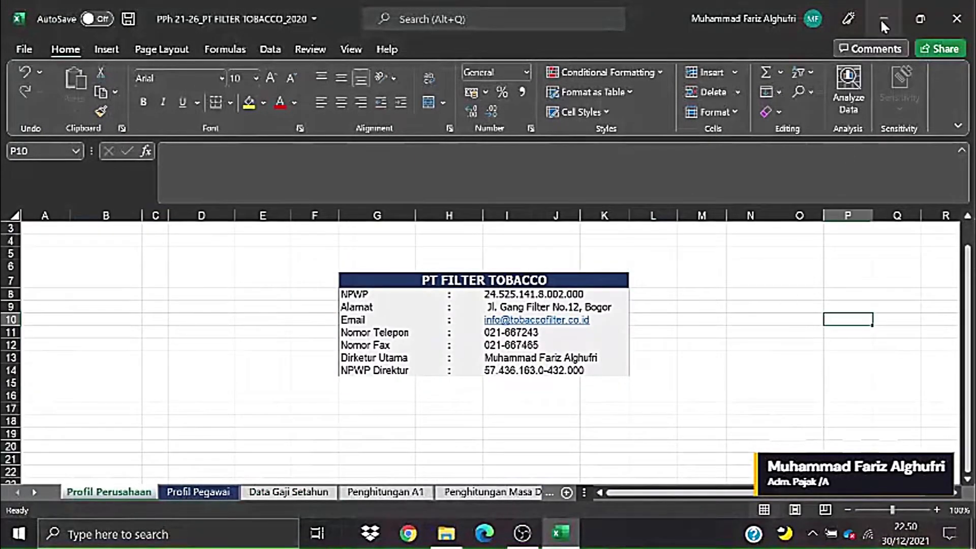
click(880, 21)
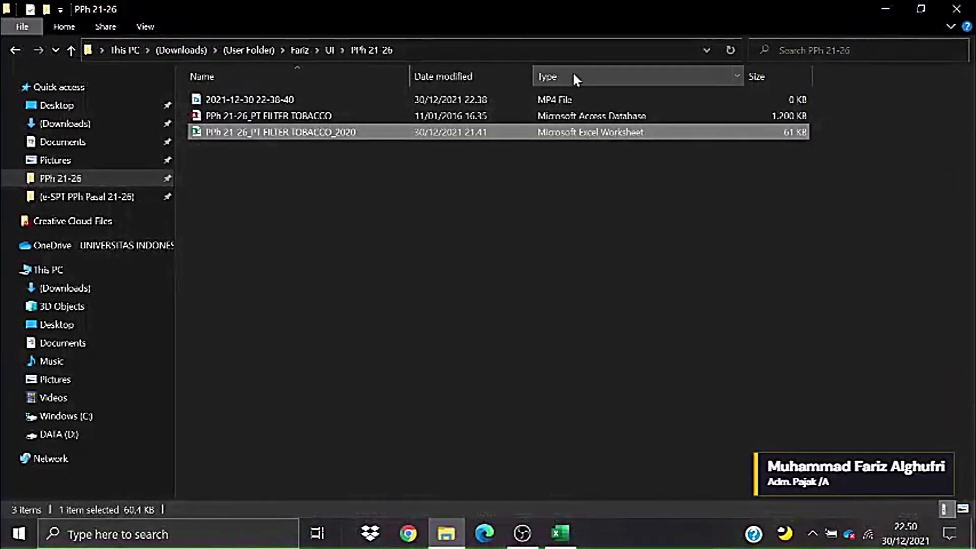
- Launch the E SPT application from the (e-SPT PPh Pasal 21-26) Quick access folder
click(76, 198)
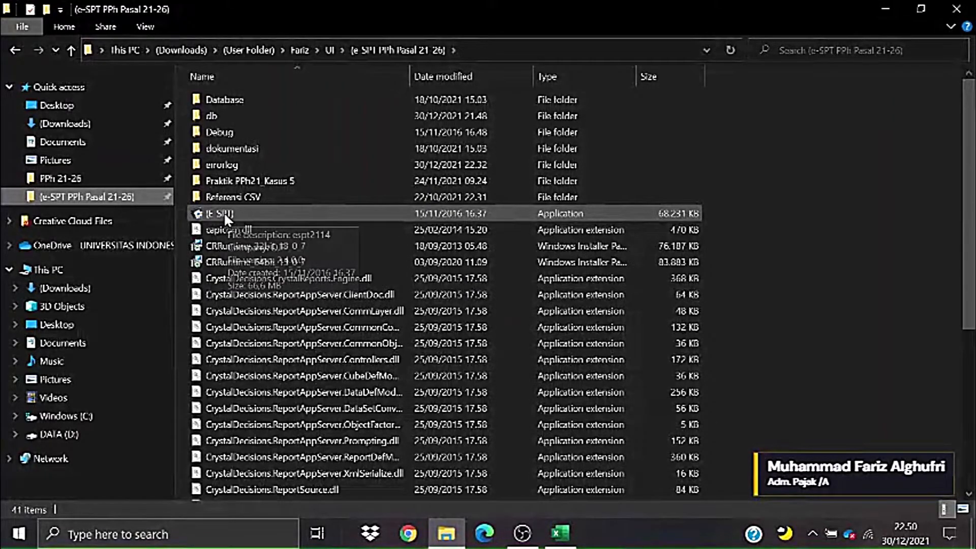
double_click(256, 211)
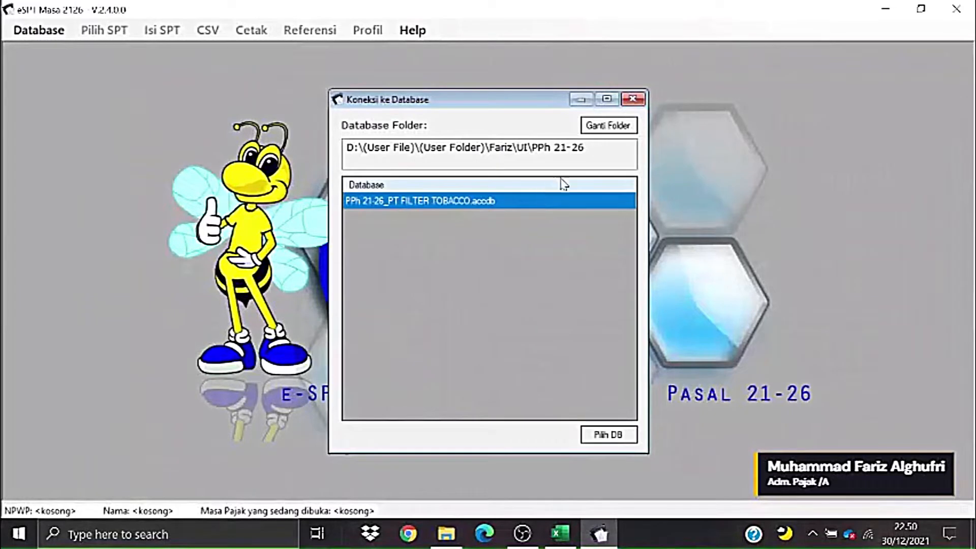
click(595, 128)
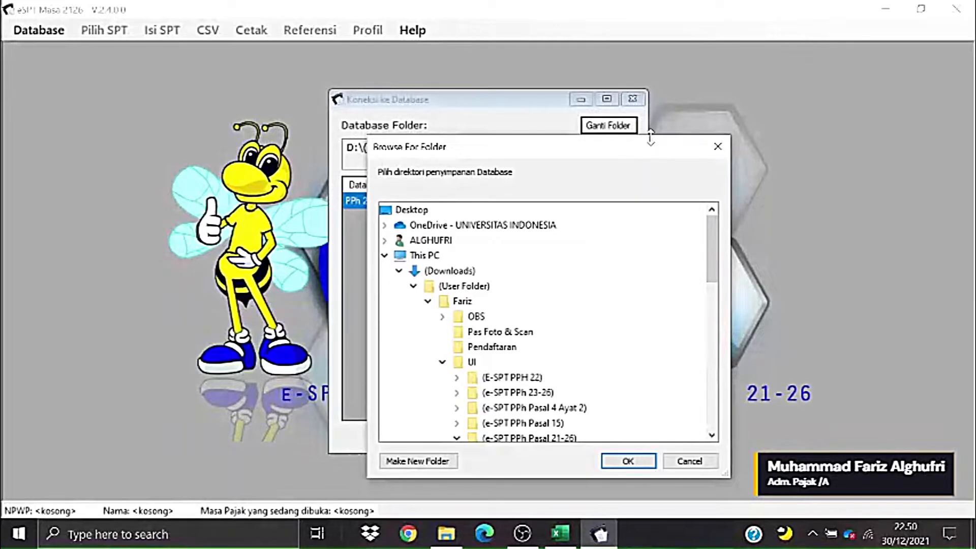
drag(655, 151, 355, 111)
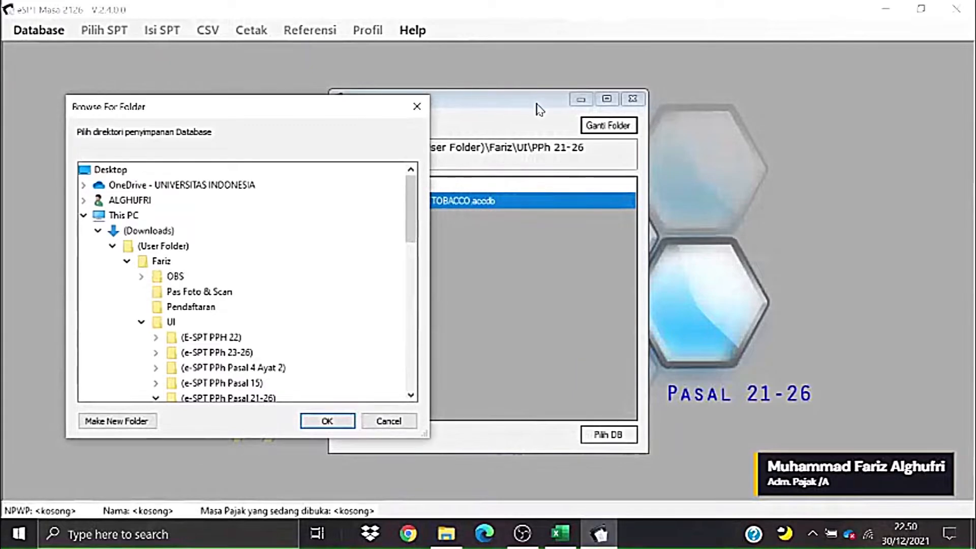
drag(350, 113, 811, 132)
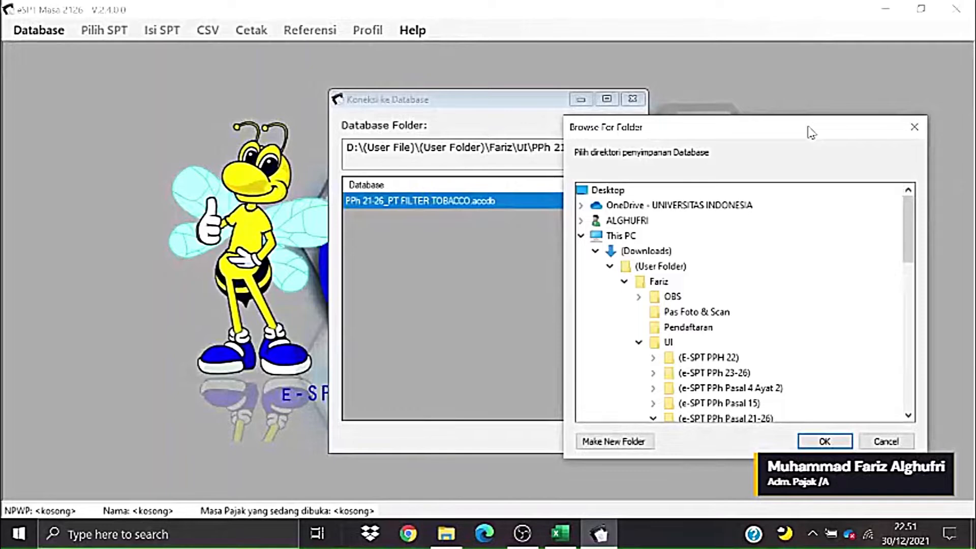
drag(812, 132, 808, 113)
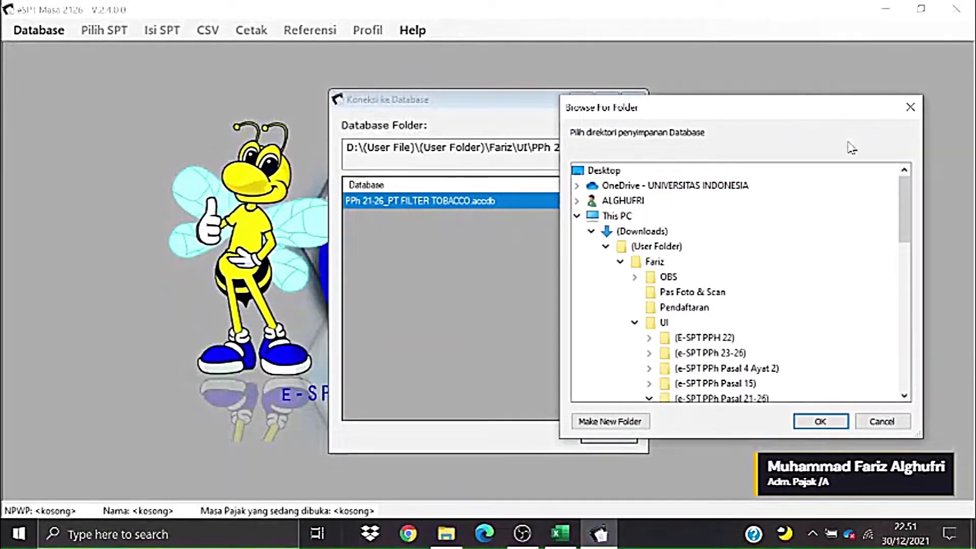
drag(907, 193, 901, 237)
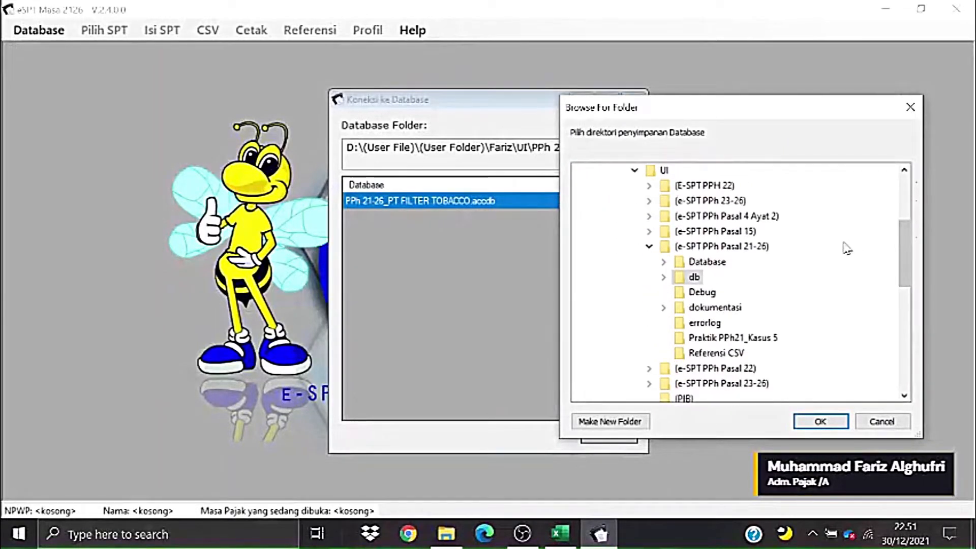
scroll(761, 336, down, 1)
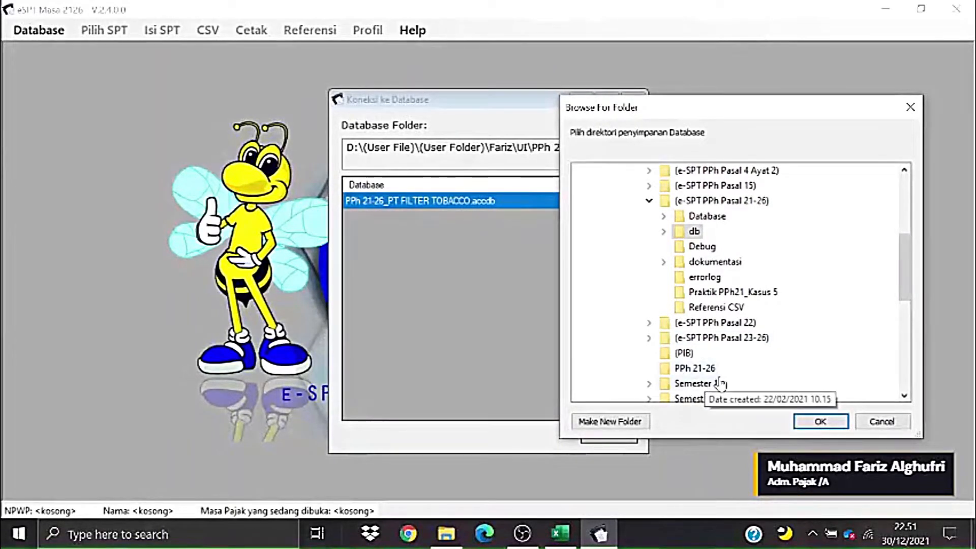
click(695, 368)
scroll(705, 372, down, 1)
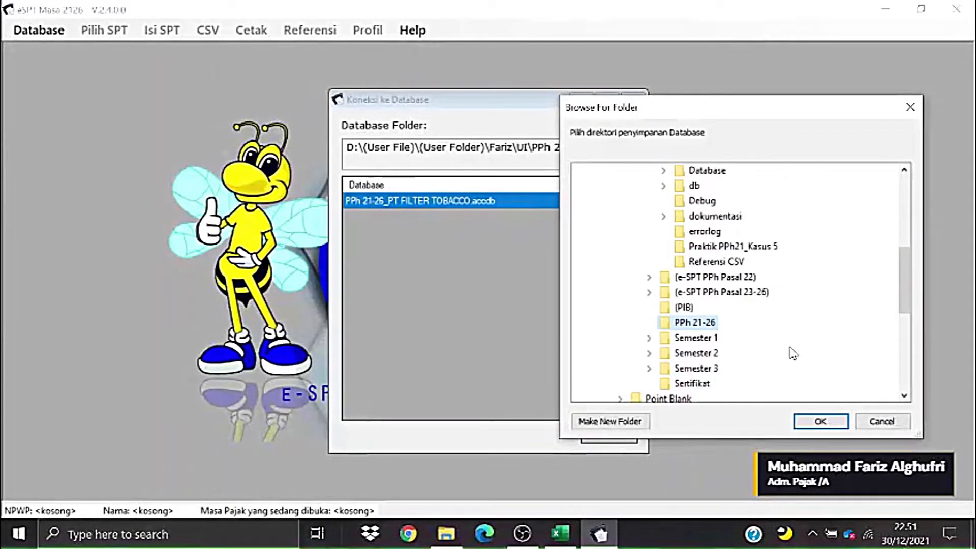
click(808, 421)
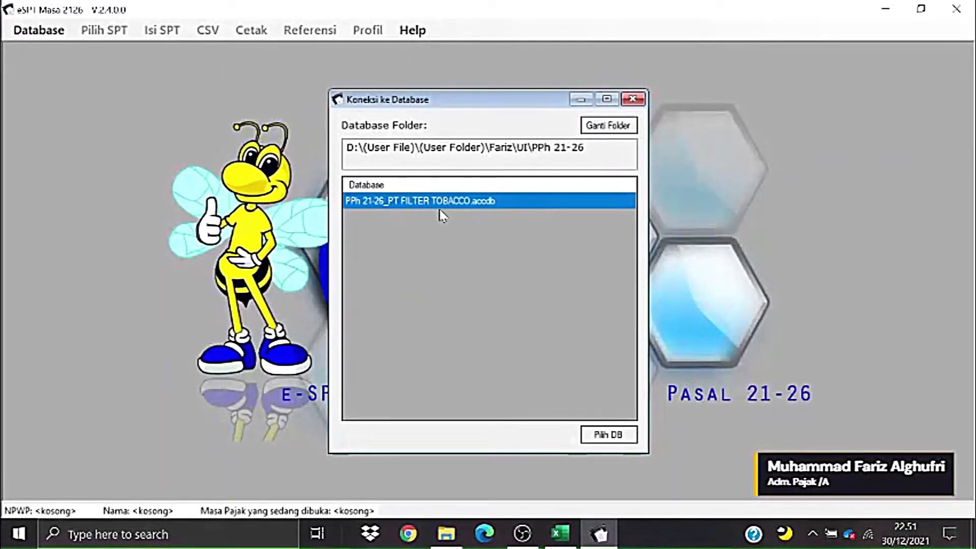
- Set the database folder to PPh 21-26 and choose PPh 21-26_PT FILTER TOBACCO.accdb
click(609, 126)
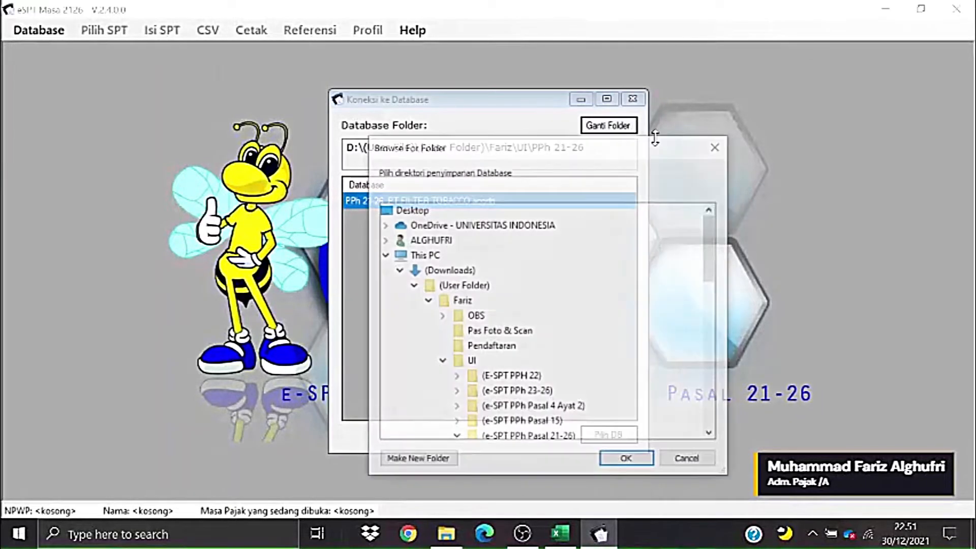
click(481, 287)
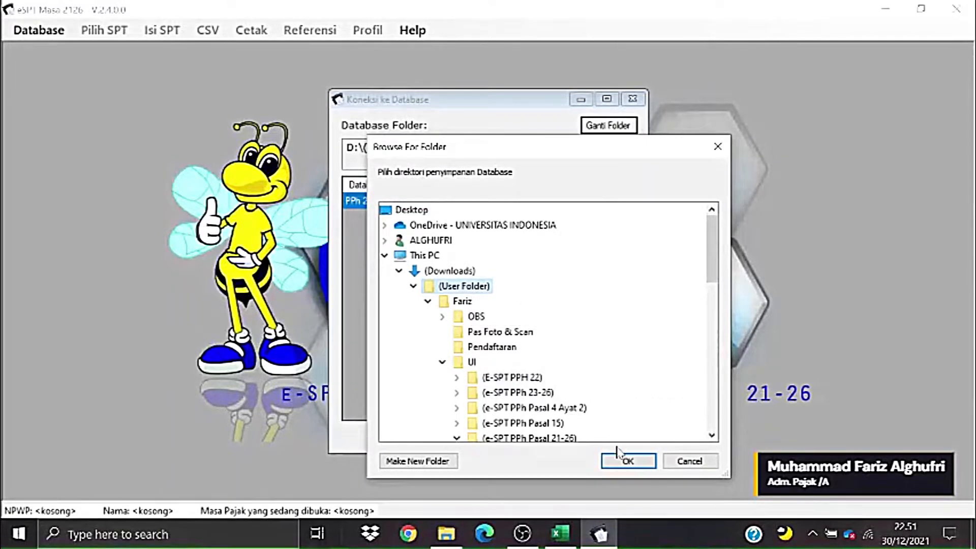
click(622, 460)
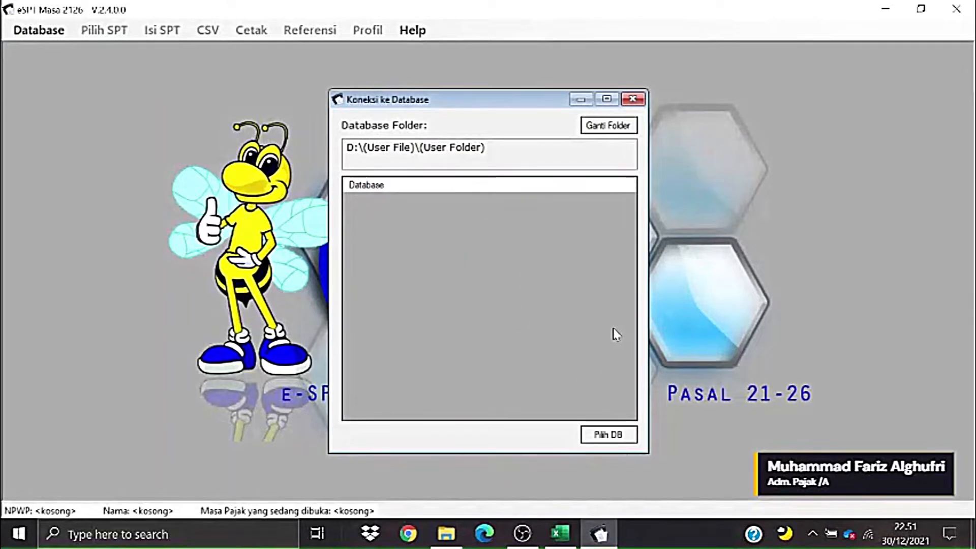
click(591, 126)
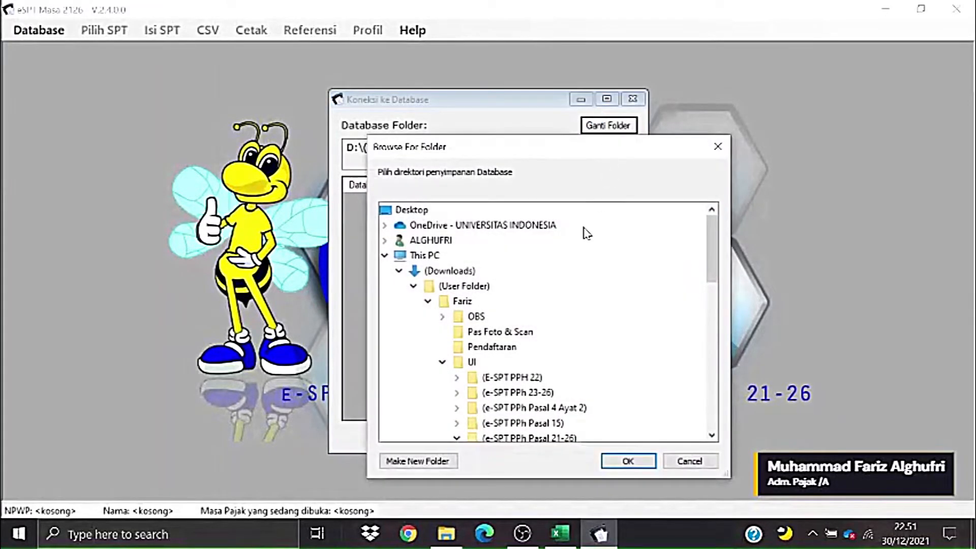
scroll(531, 325, down, 2)
scroll(535, 336, down, 2)
scroll(531, 384, down, 1)
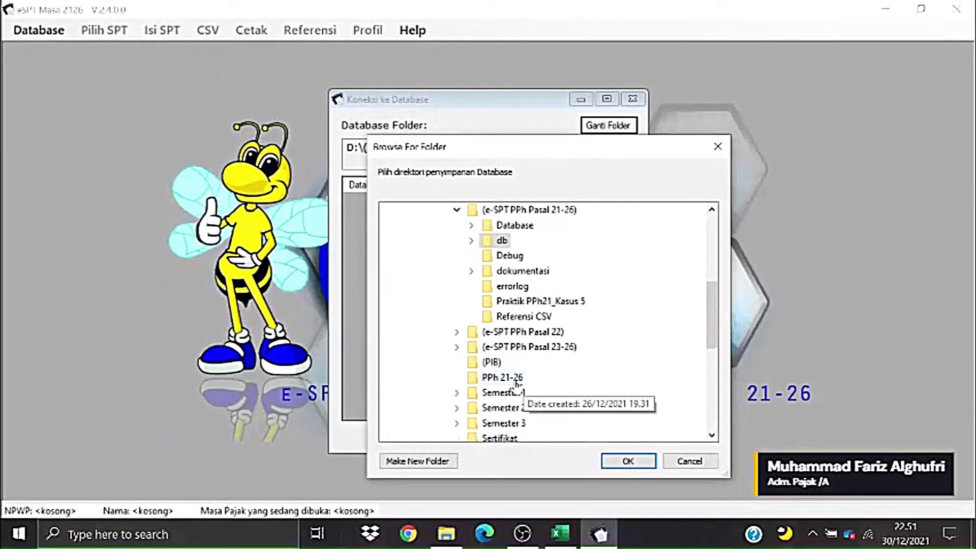
click(514, 379)
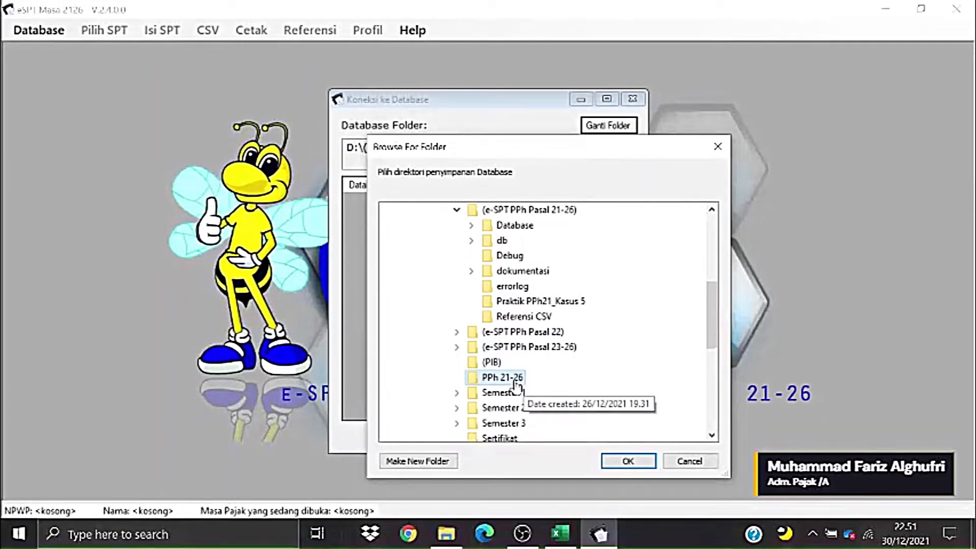
click(627, 462)
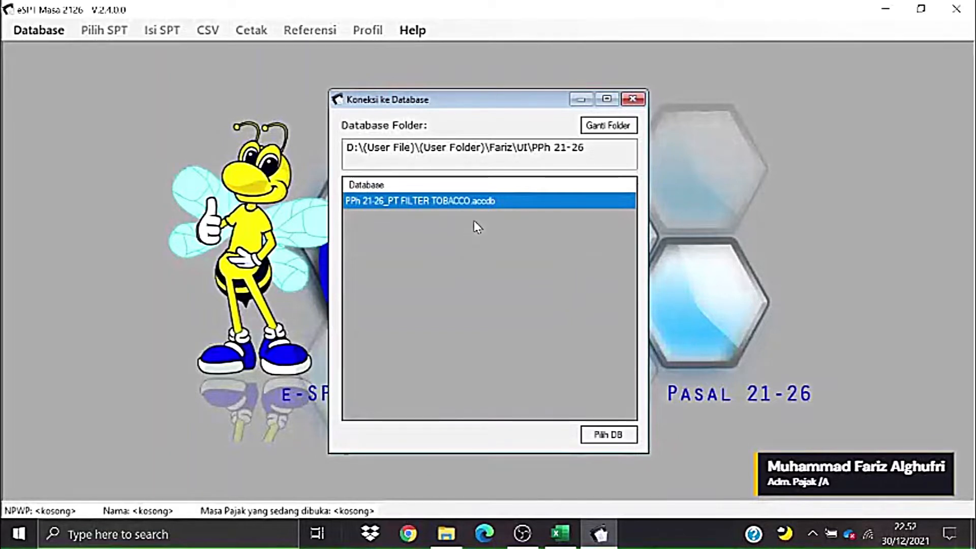
click(607, 432)
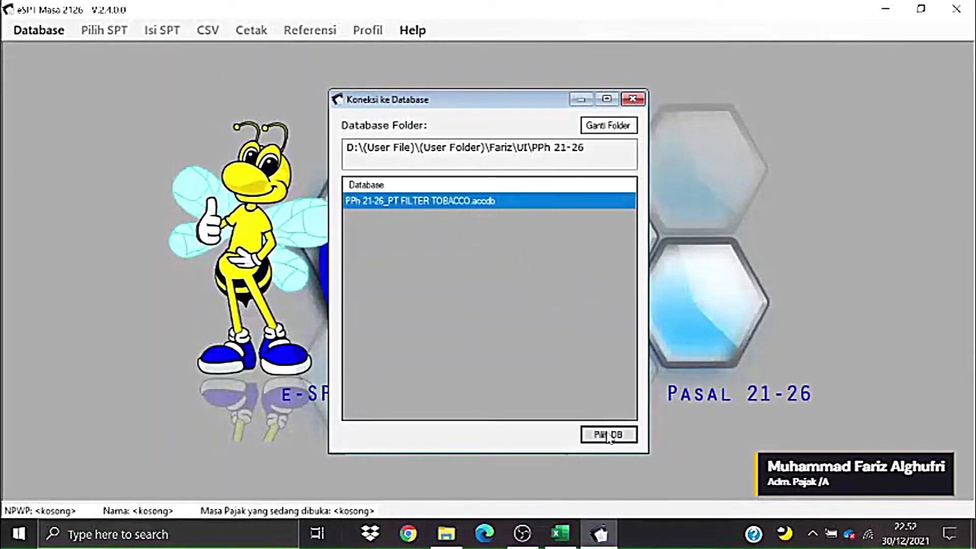
- Log in to the PT FILTER TOBACCO database as administrator, entering the account password
click(621, 435)
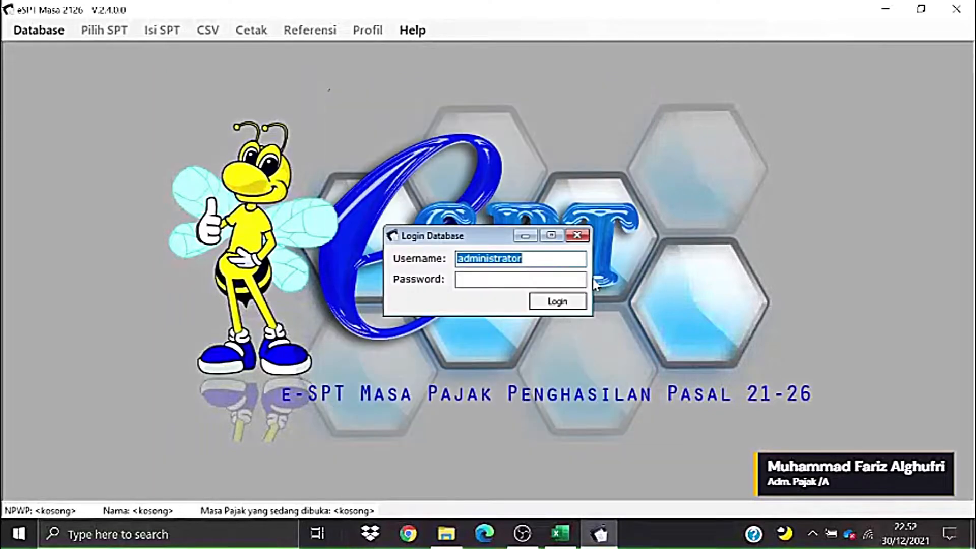
click(548, 281)
drag(463, 258, 511, 264)
click(538, 279)
drag(532, 262, 454, 259)
click(483, 280)
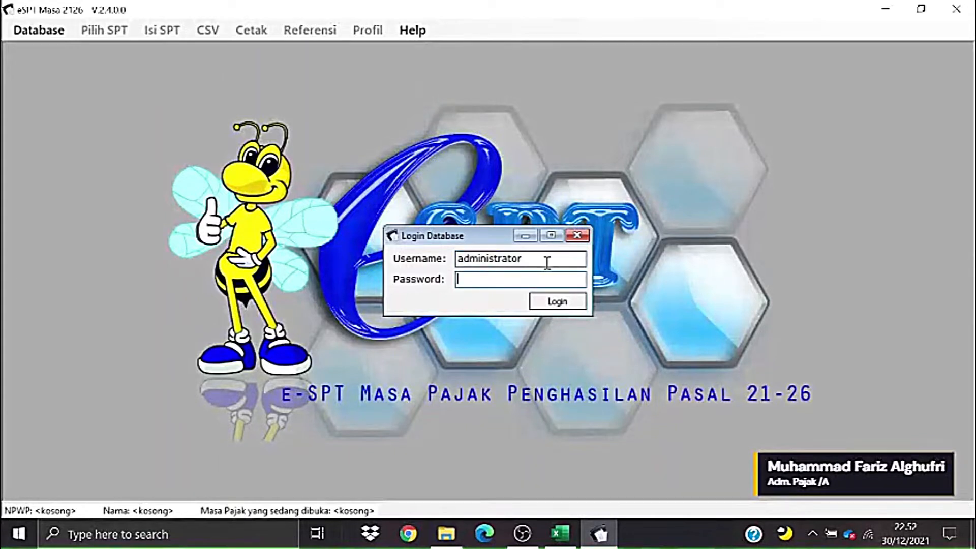
drag(551, 260, 454, 260)
click(489, 279)
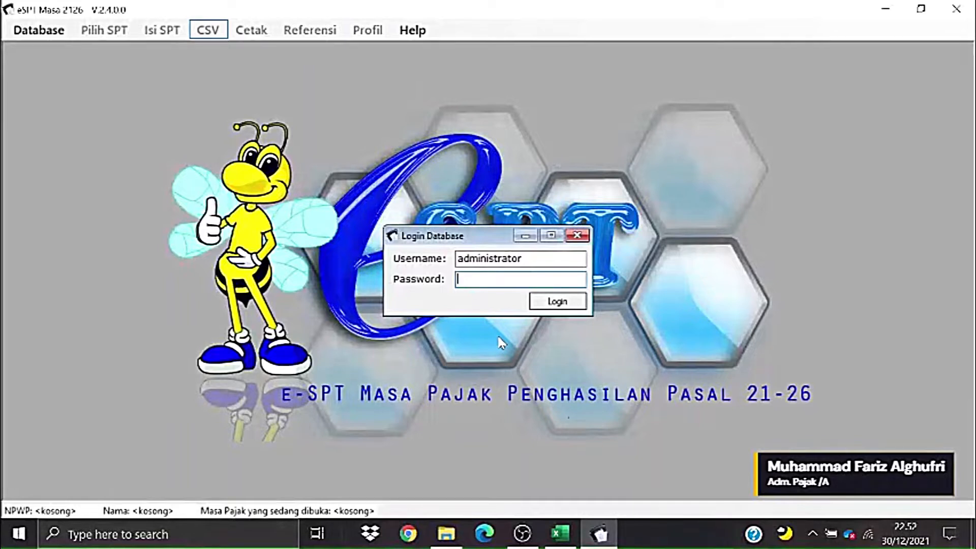
text(1)
click(572, 301)
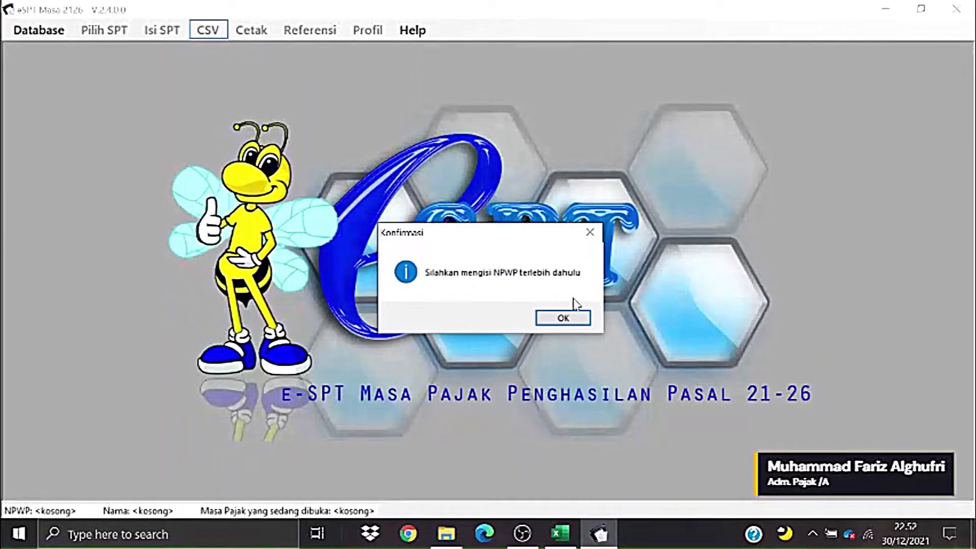
- Copy the company NPWP from cell I8 of the Excel profile sheet
click(562, 318)
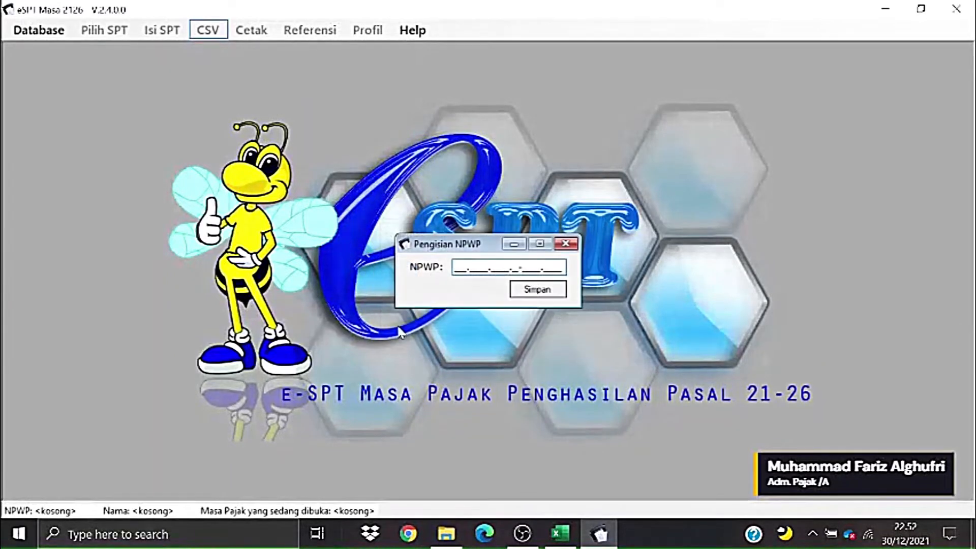
drag(452, 249, 456, 228)
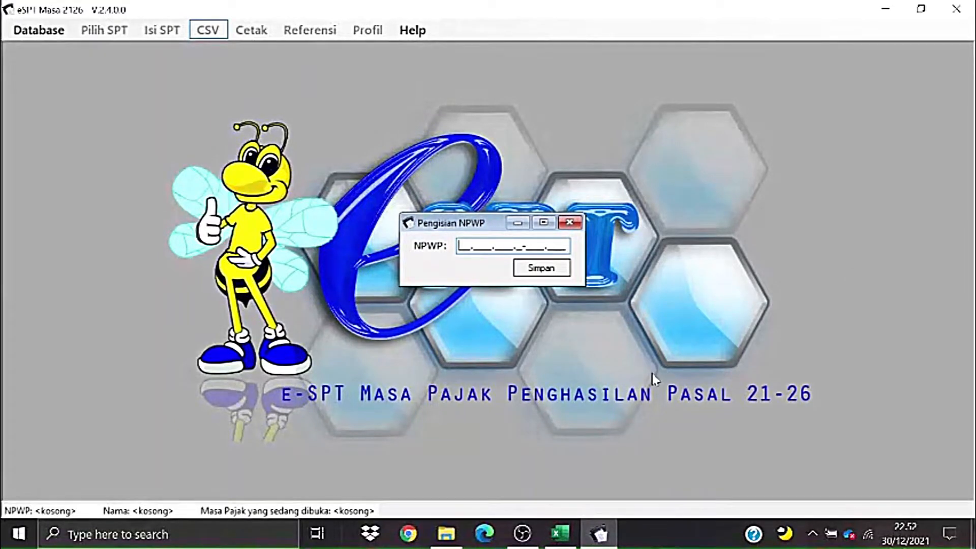
click(560, 534)
click(507, 357)
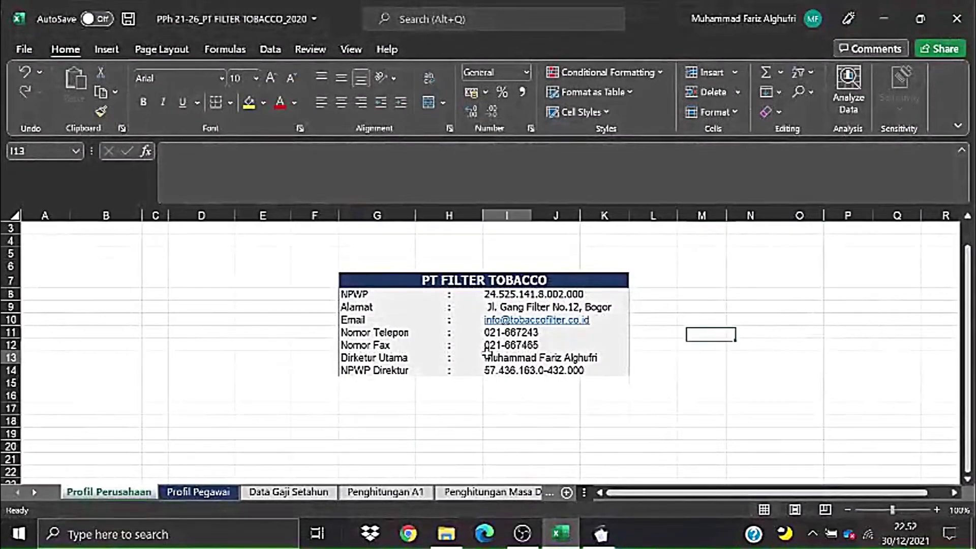
click(503, 295)
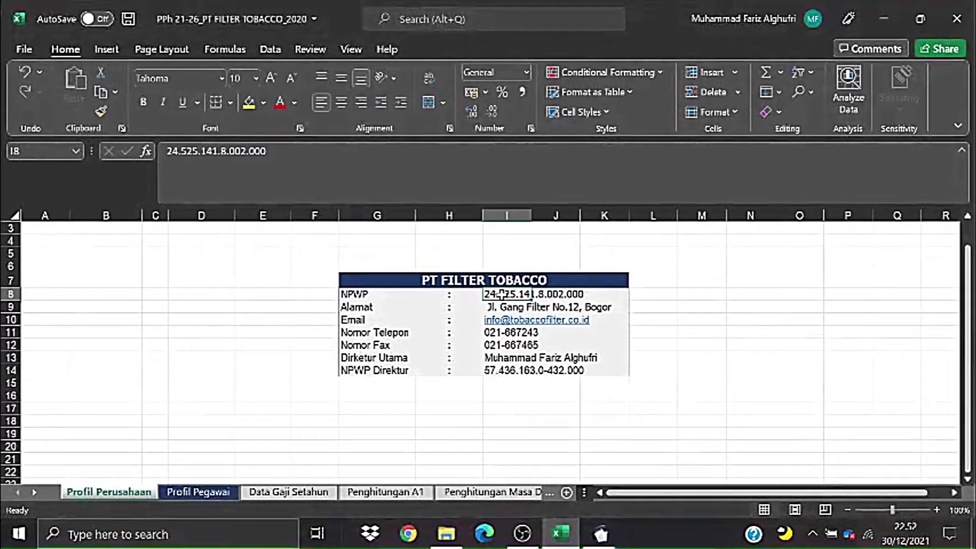
click(164, 152)
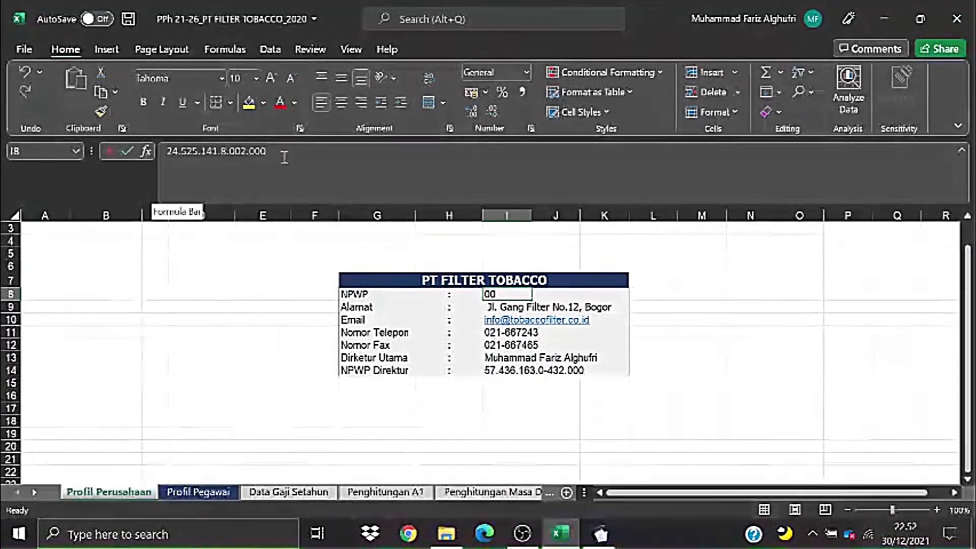
key(ctrl+c)
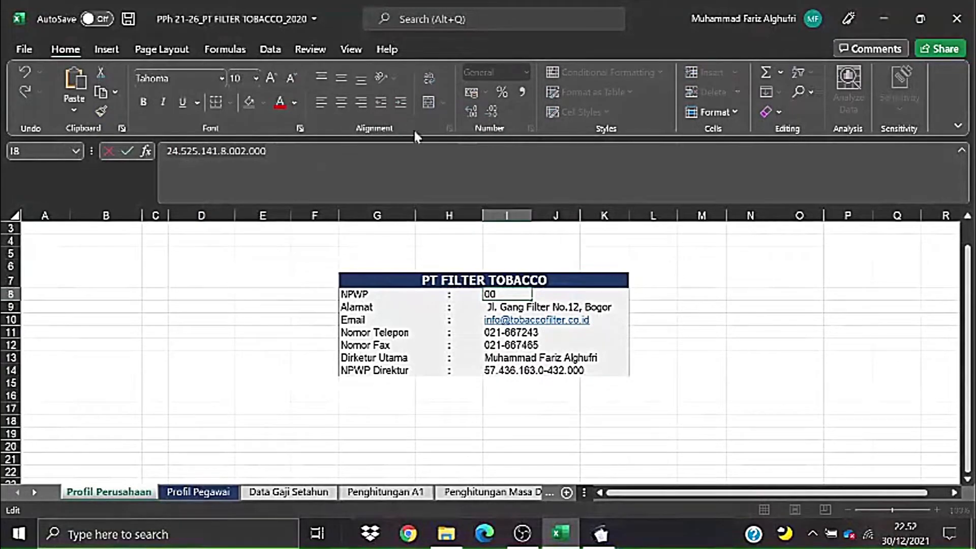
- Paste the NPWP into e-SPT's NPWP field and save it
click(871, 10)
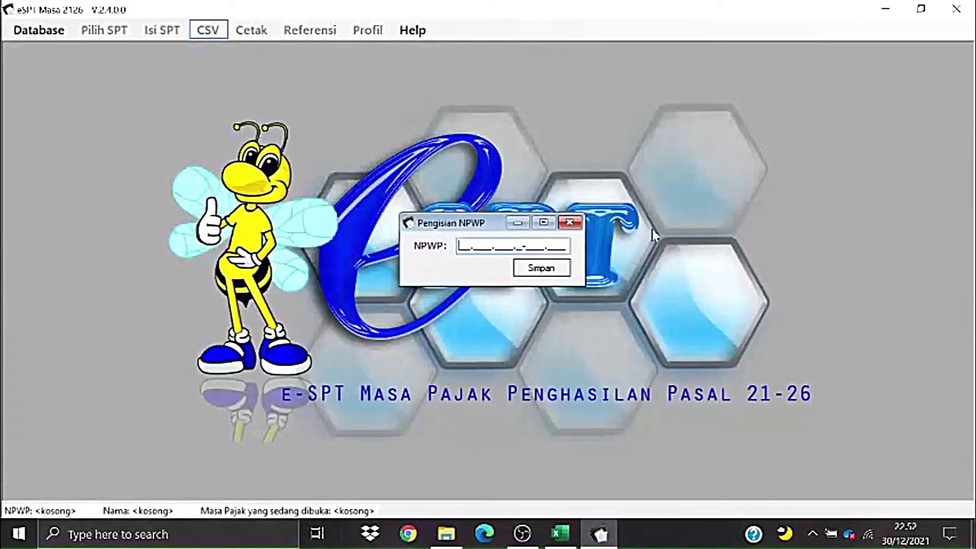
click(458, 244)
key(ctrl+v)
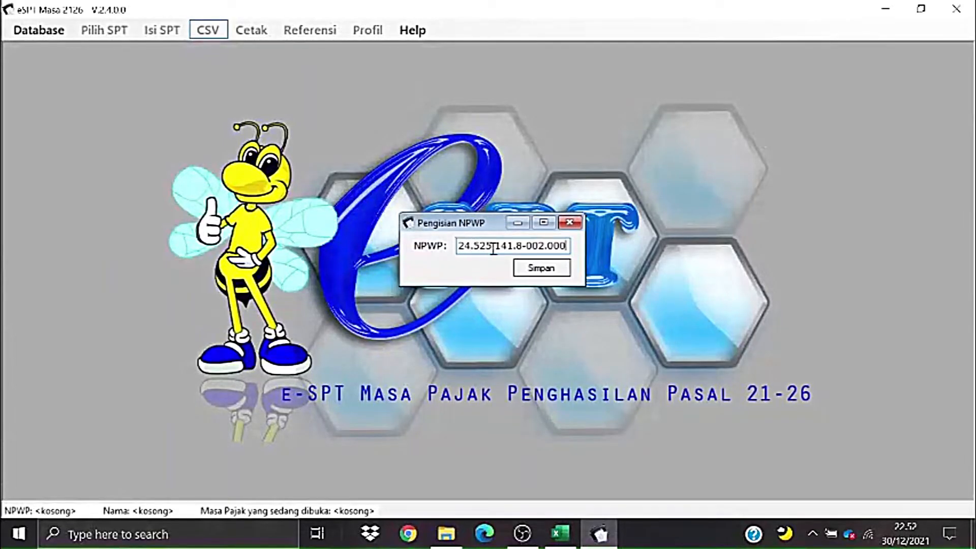
click(535, 269)
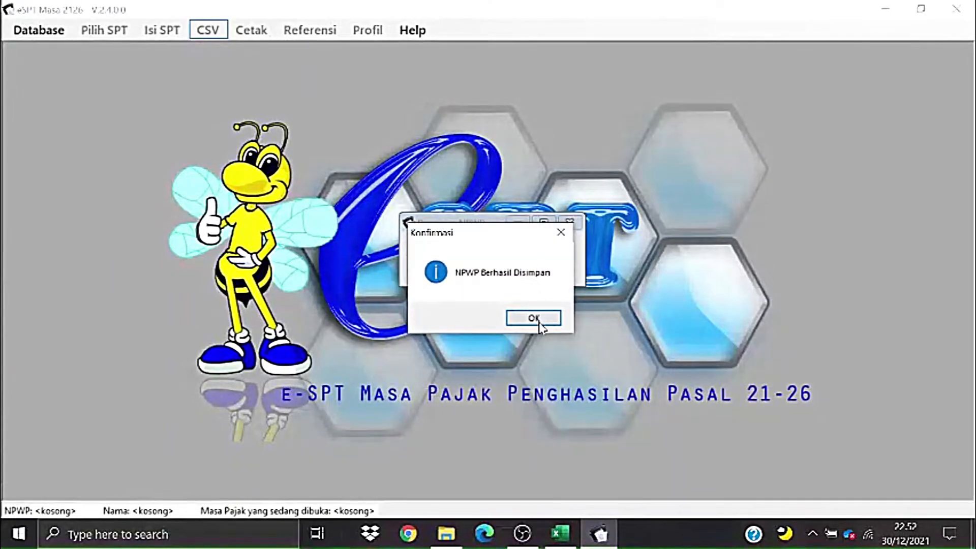
click(532, 318)
mouse_move(436, 86)
mouse_down()
mouse_move(426, 71)
mouse_move(365, 71)
mouse_move(453, 81)
mouse_up()
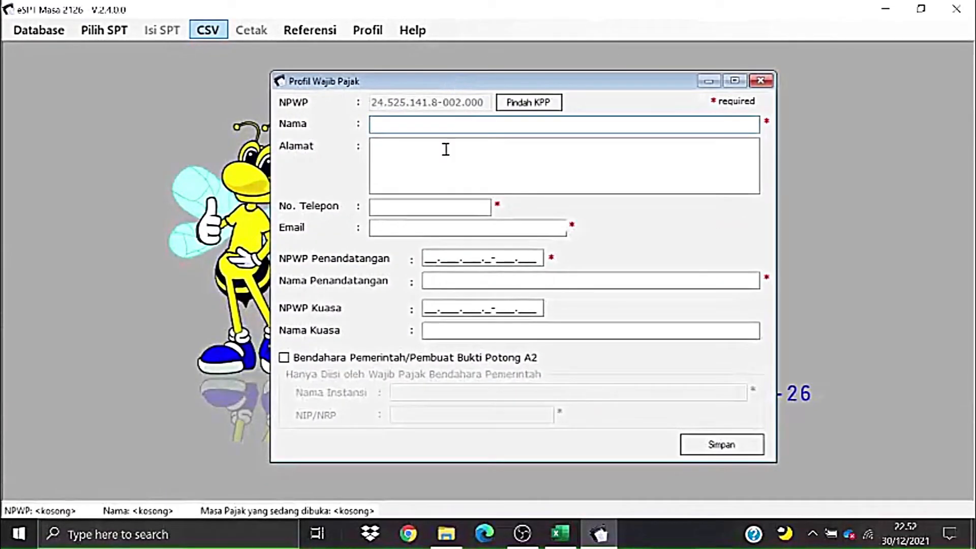
- Copy PT FILTER TOBACCO from cell G7 into the Nama field
key(alt+Tab)
click(731, 372)
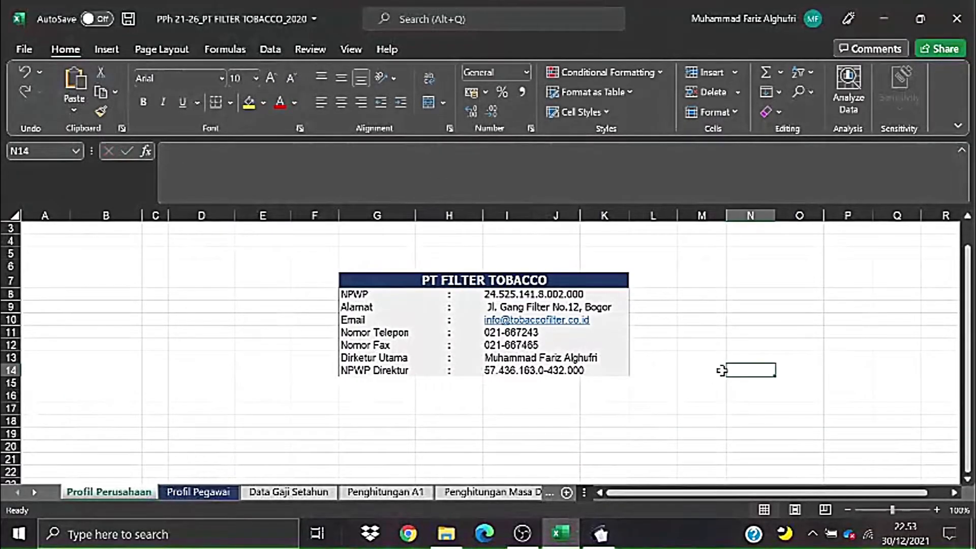
click(456, 278)
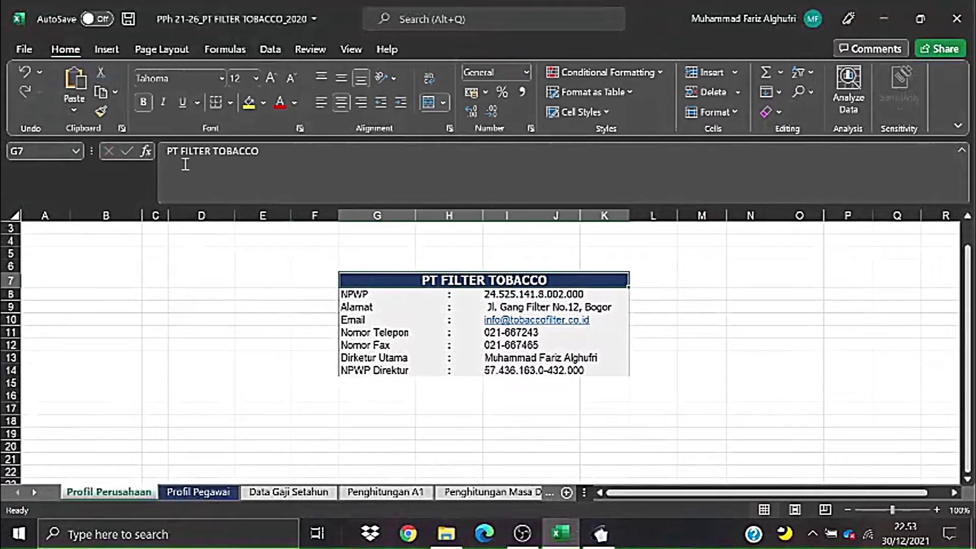
click(328, 160)
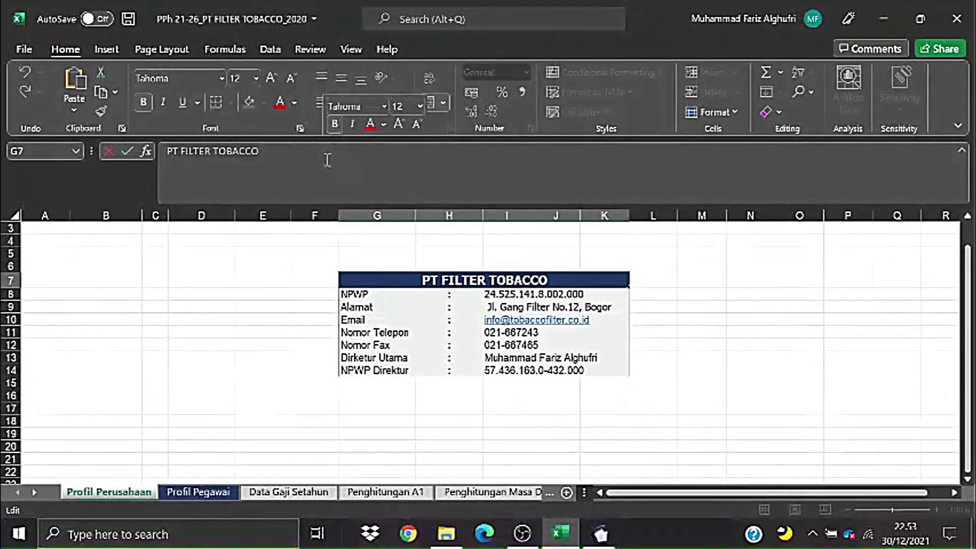
key(alt+Tab)
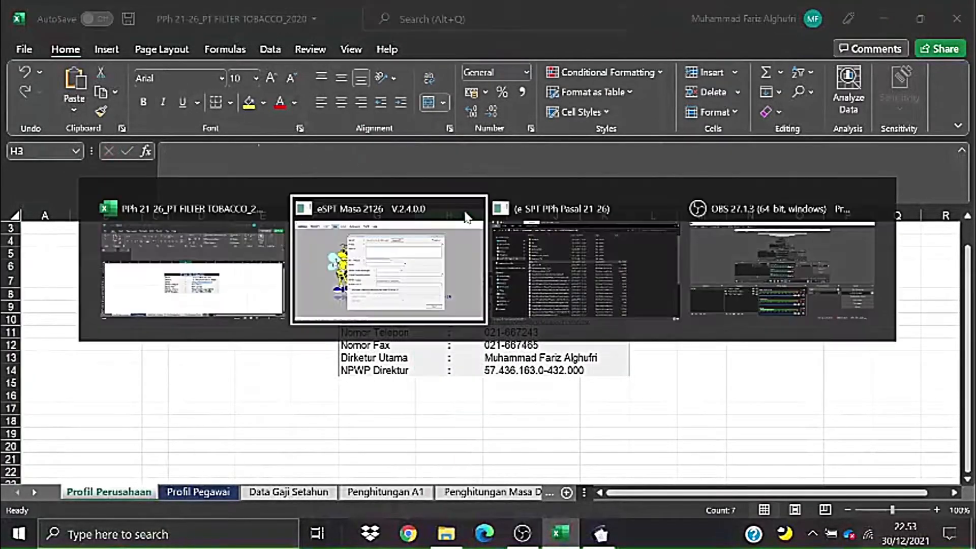
click(410, 144)
click(405, 126)
key(ctrl+v)
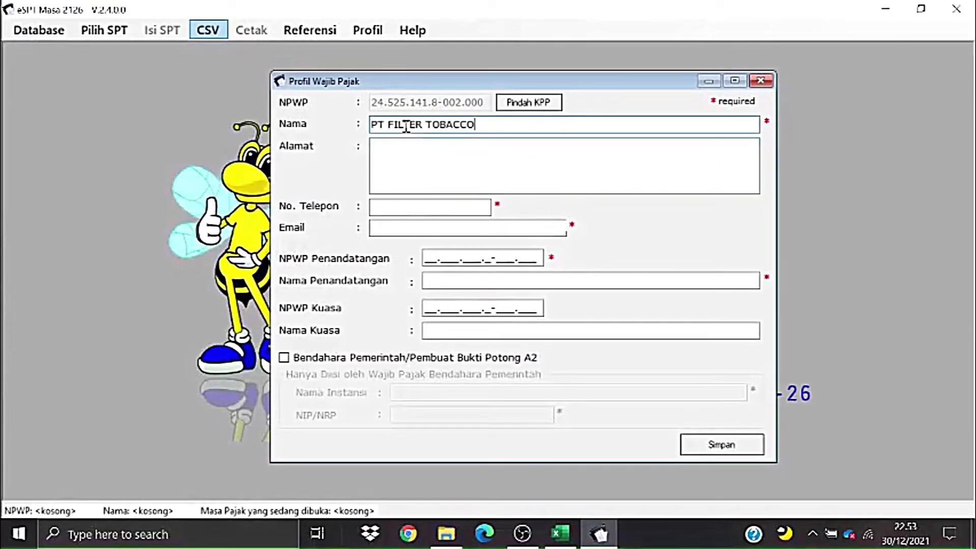
- Copy the company address from cell I9 into the Alamat field
key(alt+Tab)
click(732, 291)
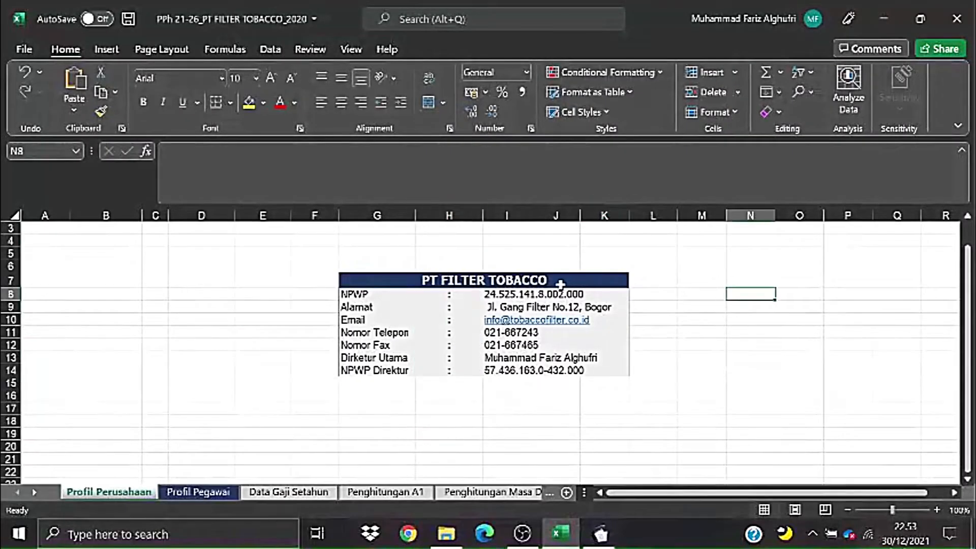
click(526, 294)
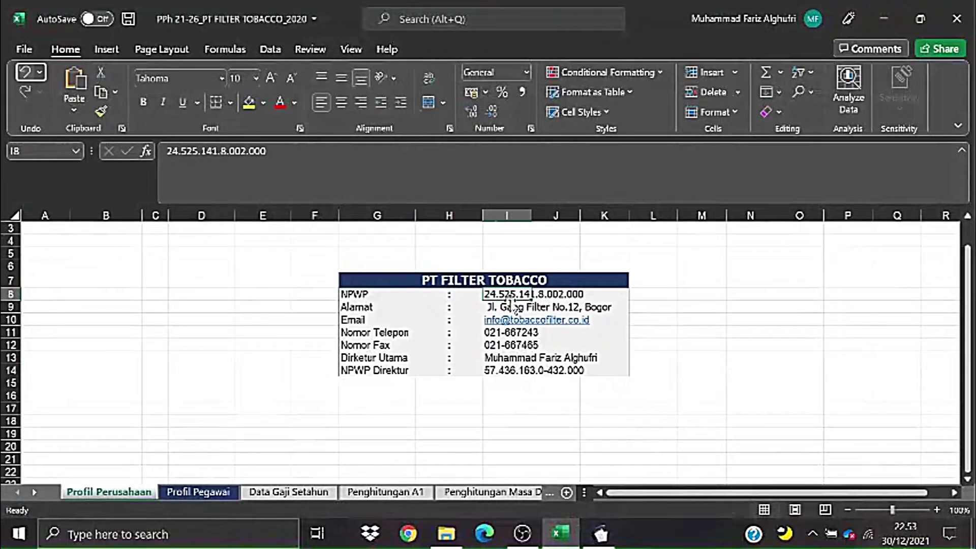
click(487, 303)
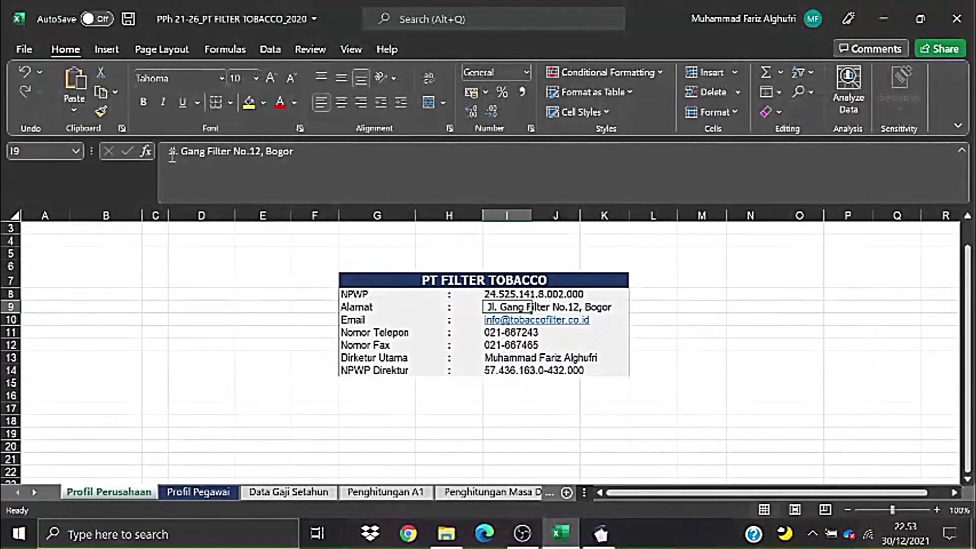
click(335, 170)
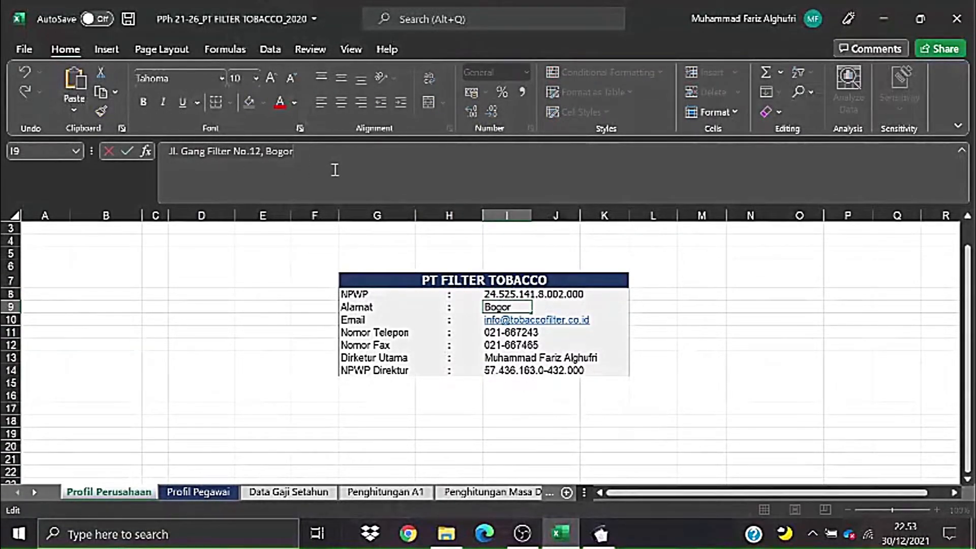
key(alt+Tab)
click(376, 152)
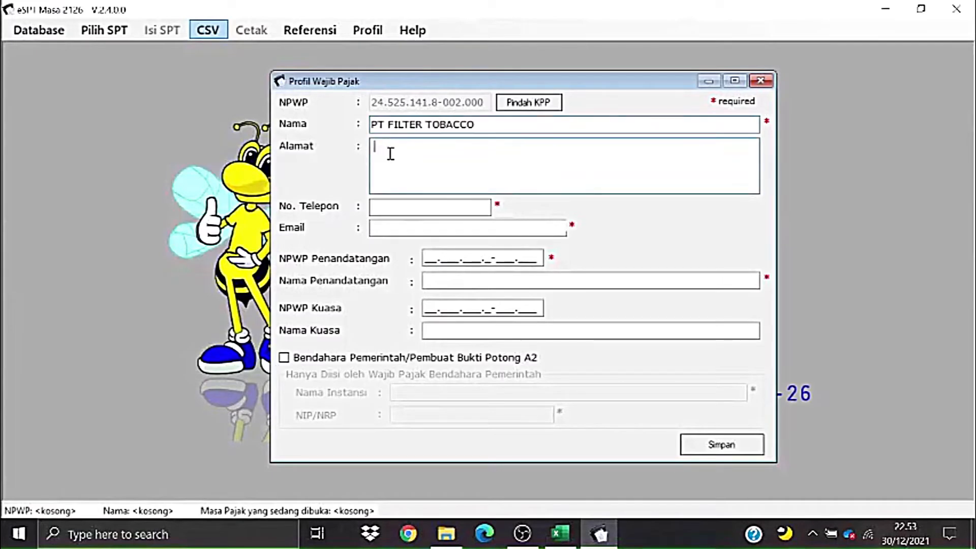
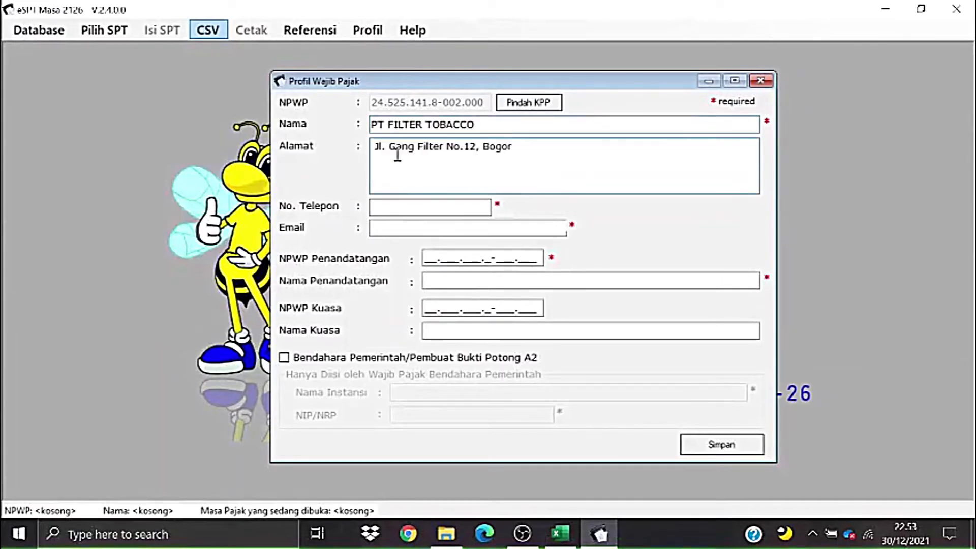
- Copy the telephone number from cell I11 into the No. Telepon field
key(alt+Tab)
click(520, 342)
click(519, 334)
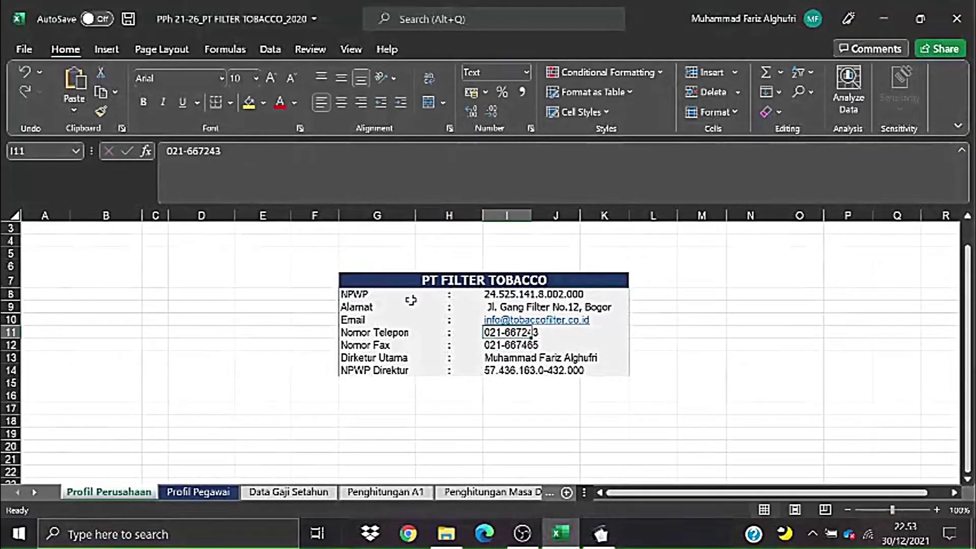
click(253, 151)
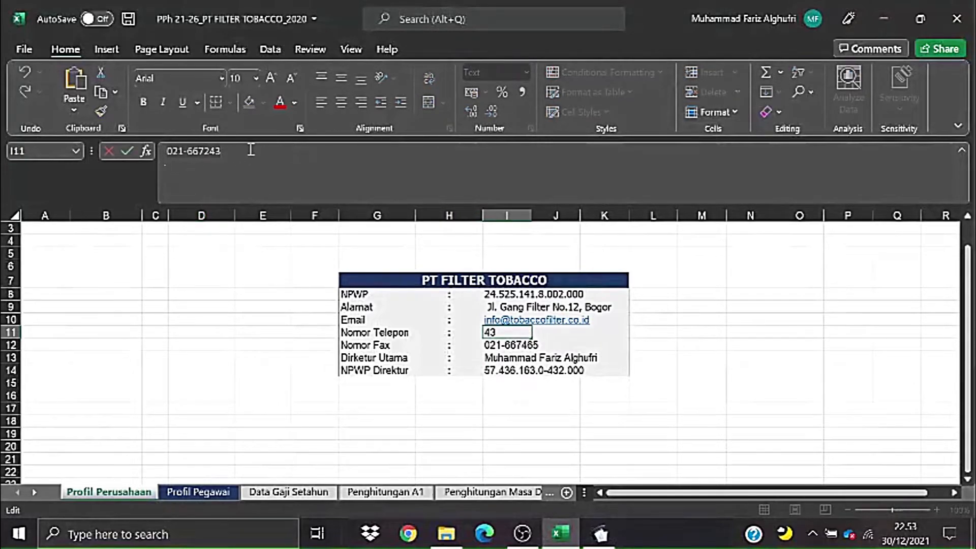
key(alt+Tab)
click(382, 208)
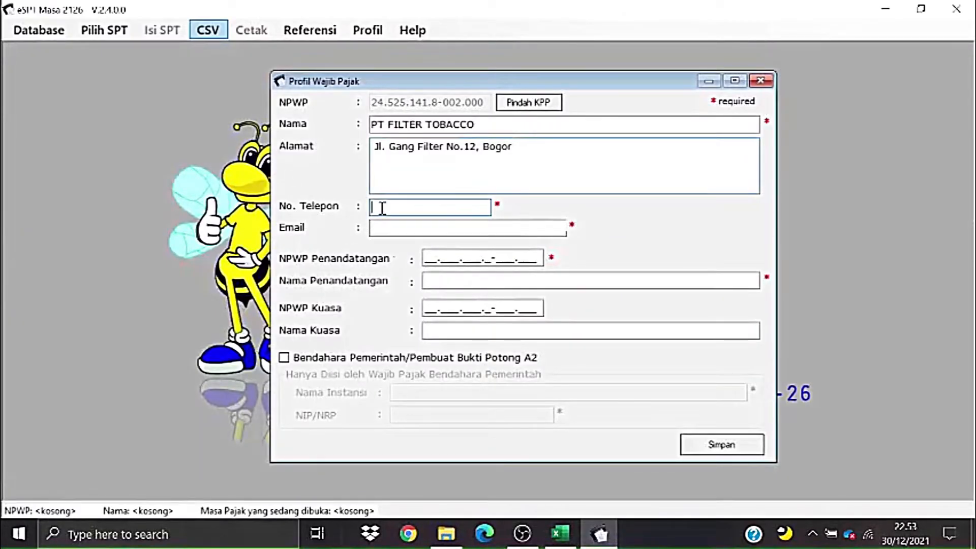
- Copy the company e-mail from cell I10 and place the caret in the Email field
key(alt+Tab)
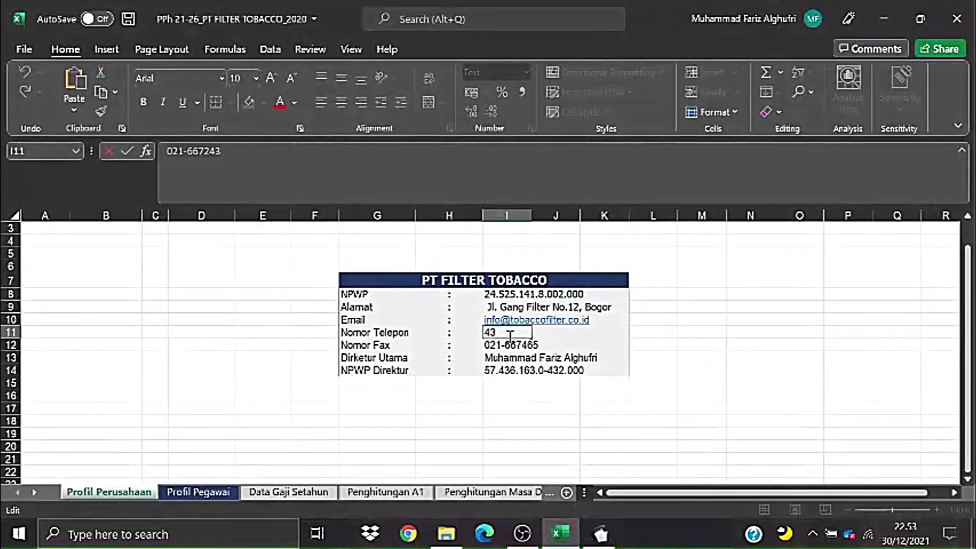
click(473, 316)
click(486, 319)
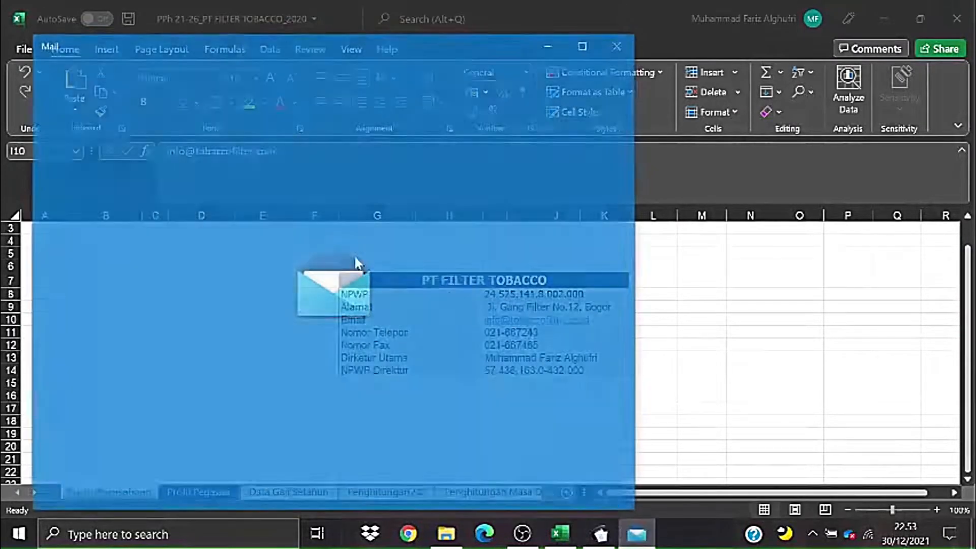
click(618, 42)
click(364, 162)
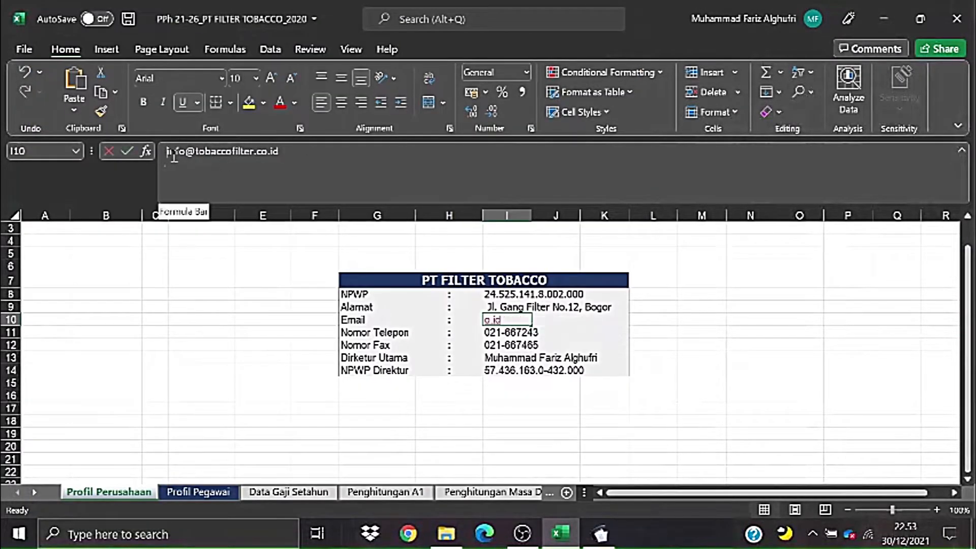
key(alt+Tab)
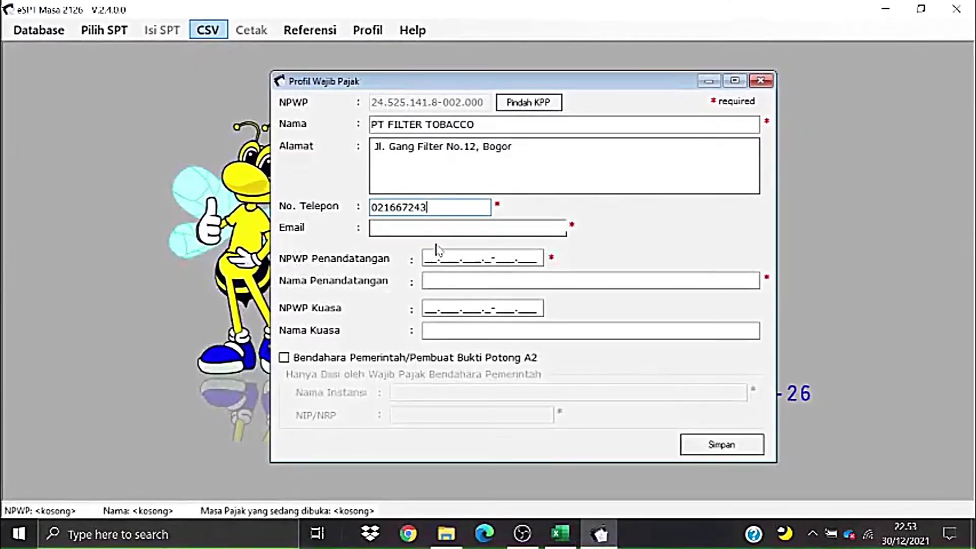
click(406, 227)
- Paste the company e-mail into the Email field and nudge the profile form left
key(ctrl+v)
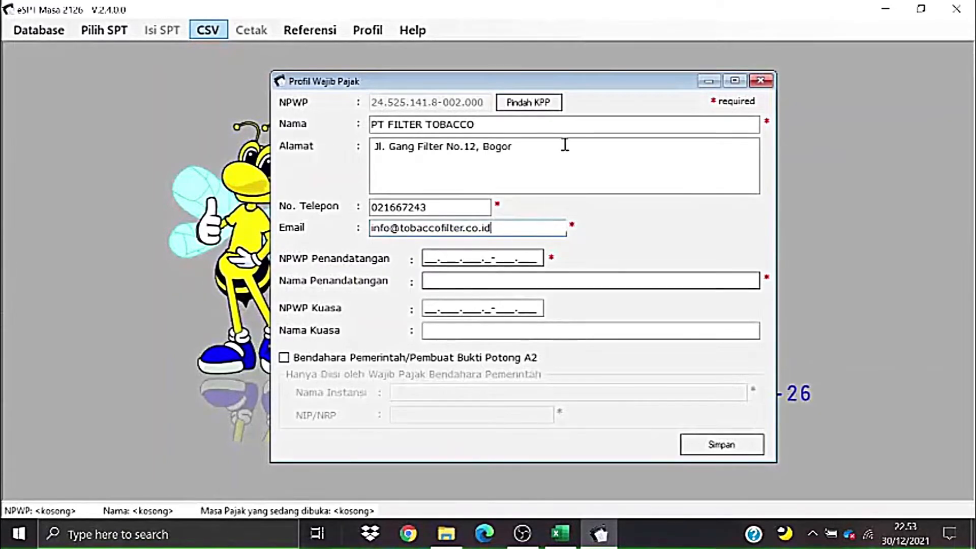
drag(594, 88, 583, 90)
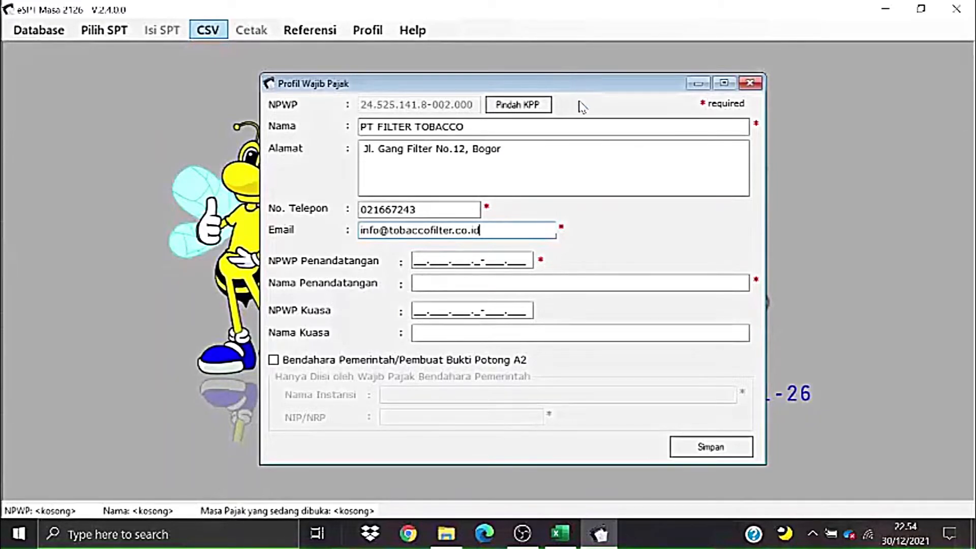
- Copy the director's name from cell I13 into Nama Penandatangan
key(alt+Tab)
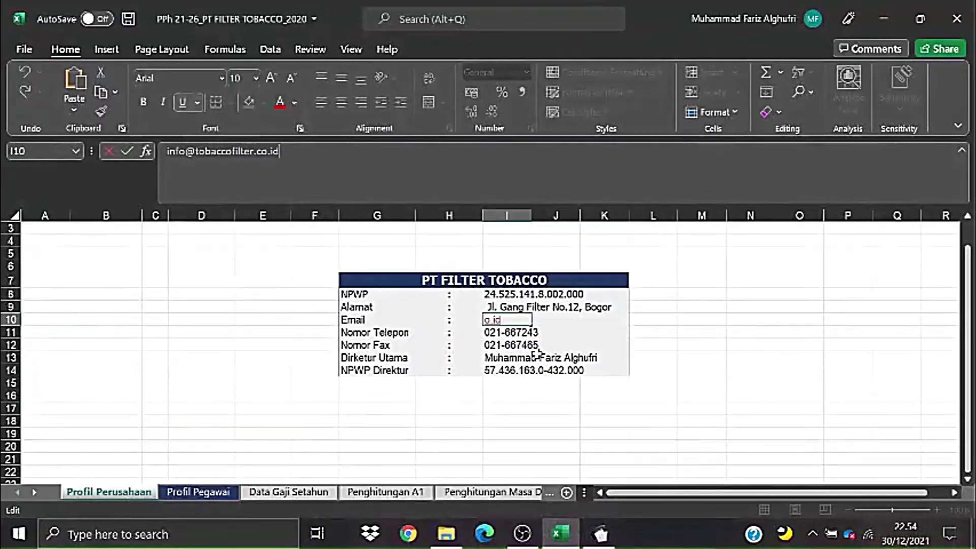
click(409, 359)
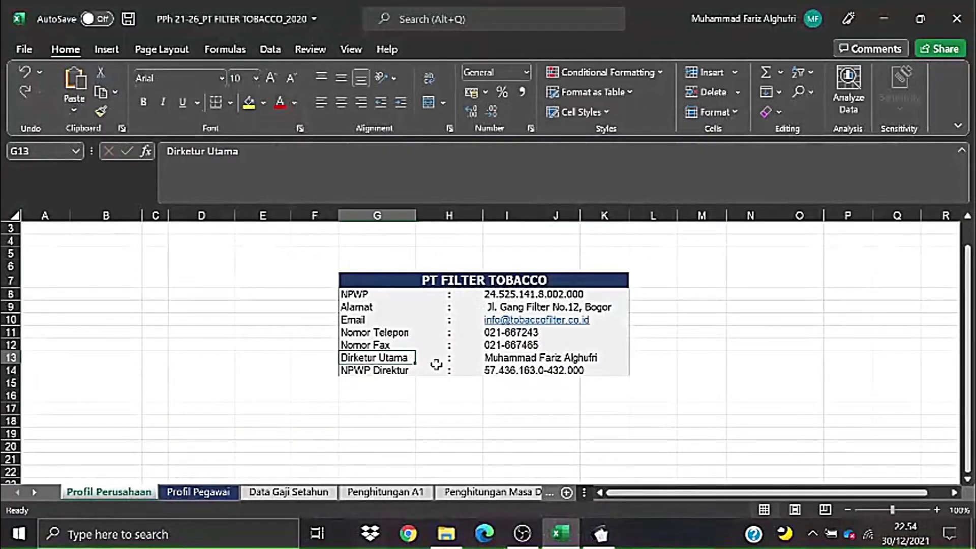
click(443, 371)
click(395, 373)
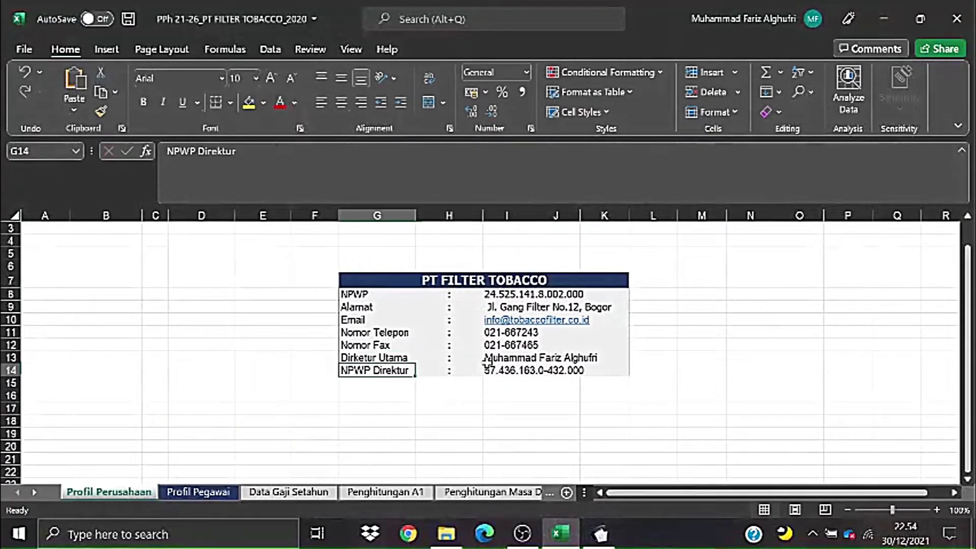
click(506, 359)
click(325, 153)
click(347, 155)
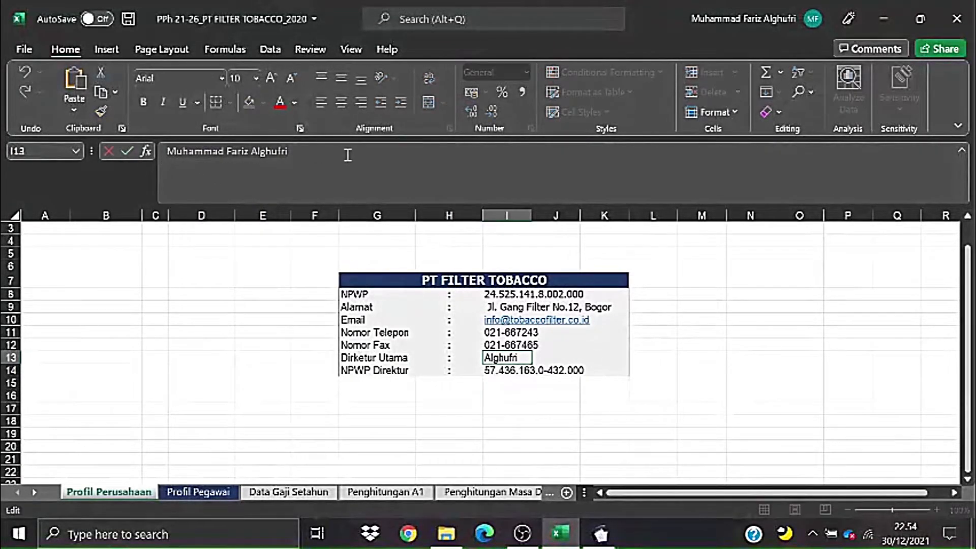
key(alt+Tab)
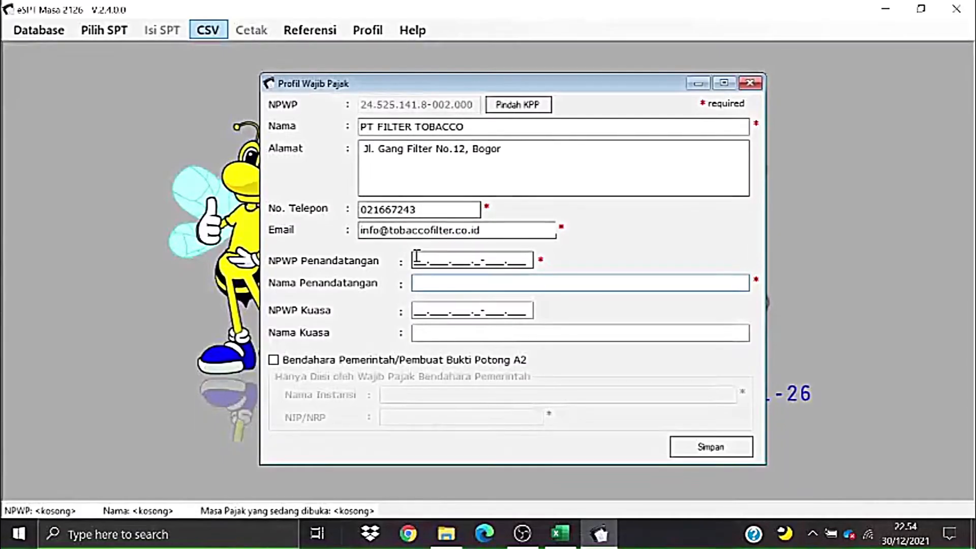
key(alt+Tab)
- Copy the director's NPWP from cell I14 into NPWP Penandatangan
click(537, 374)
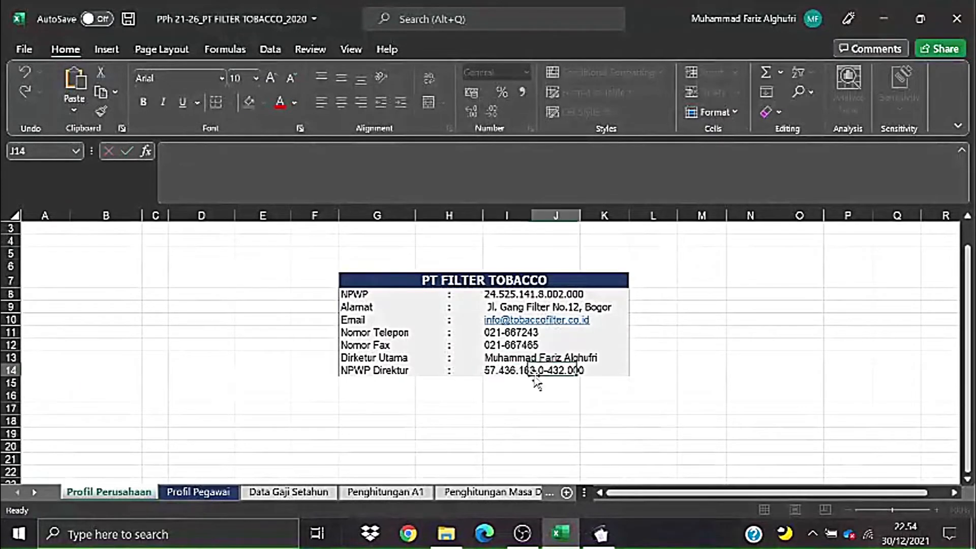
click(502, 366)
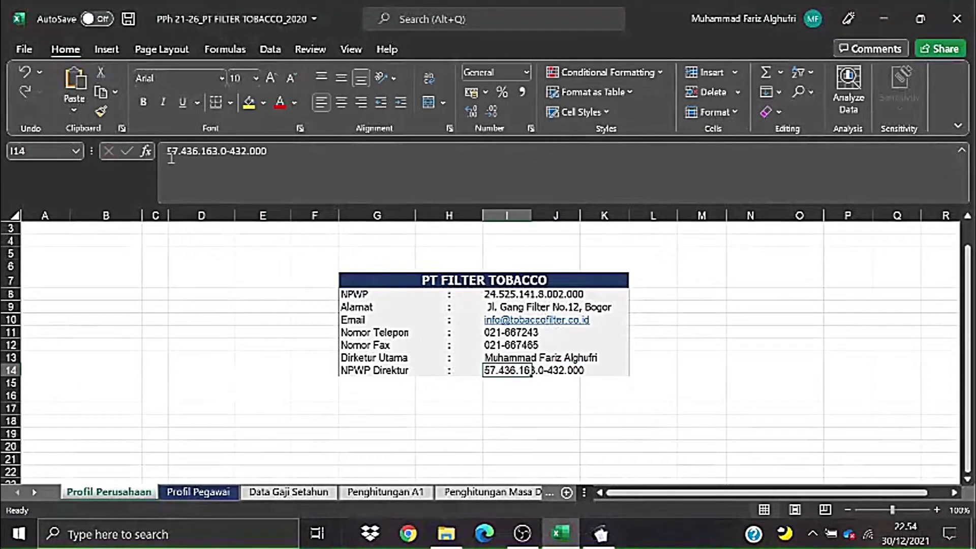
drag(169, 152, 288, 154)
key(ctrl+c)
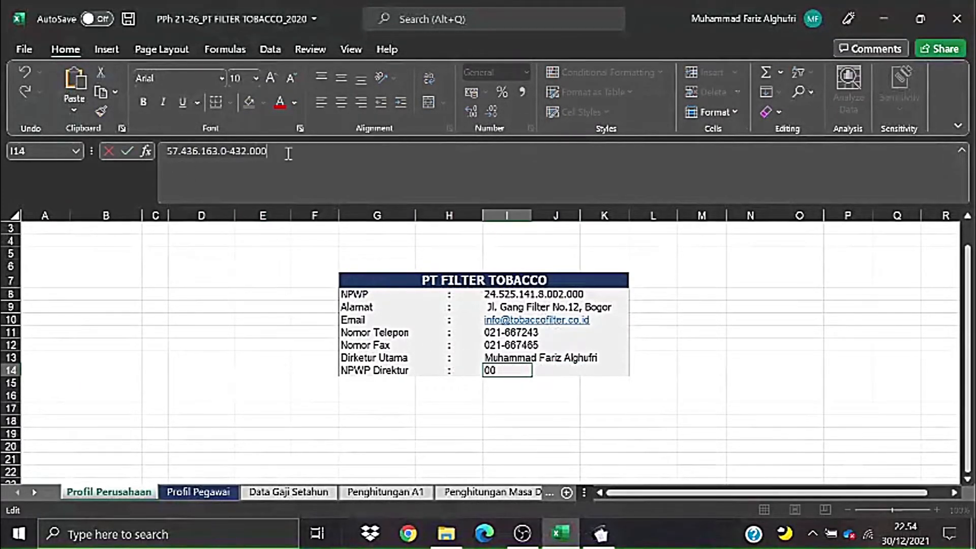
key(alt+Tab)
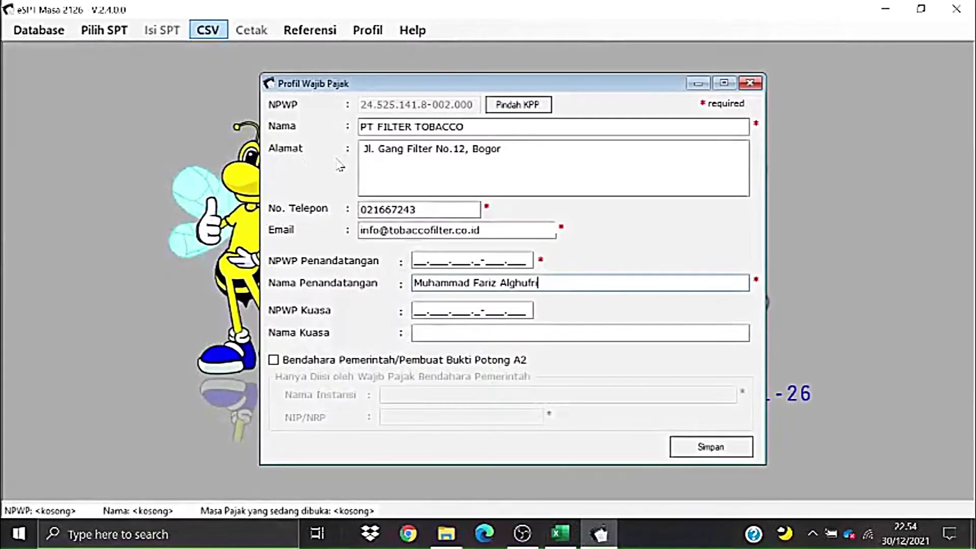
click(414, 261)
key(ctrl+v)
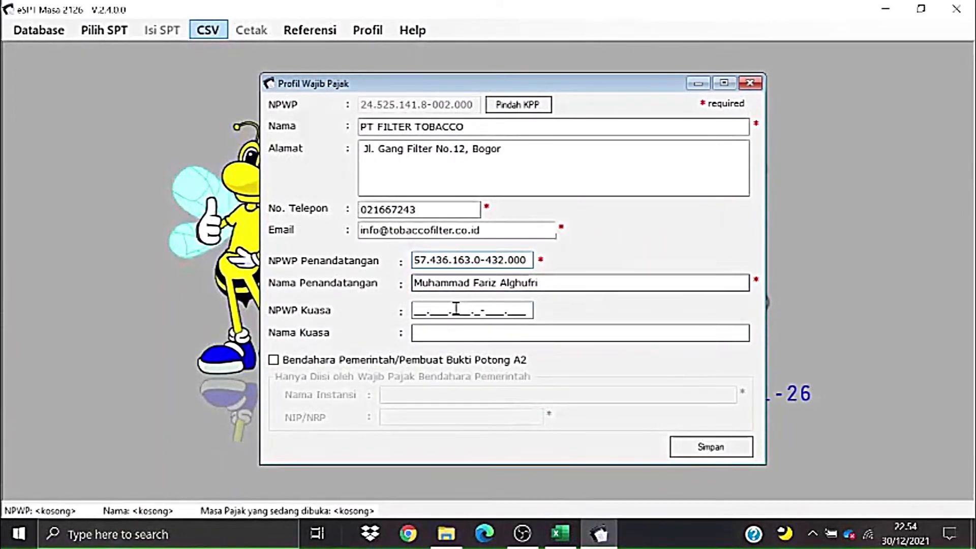
- Save the PT FILTER TOBACCO taxpayer profile and acknowledge the confirmation
click(415, 316)
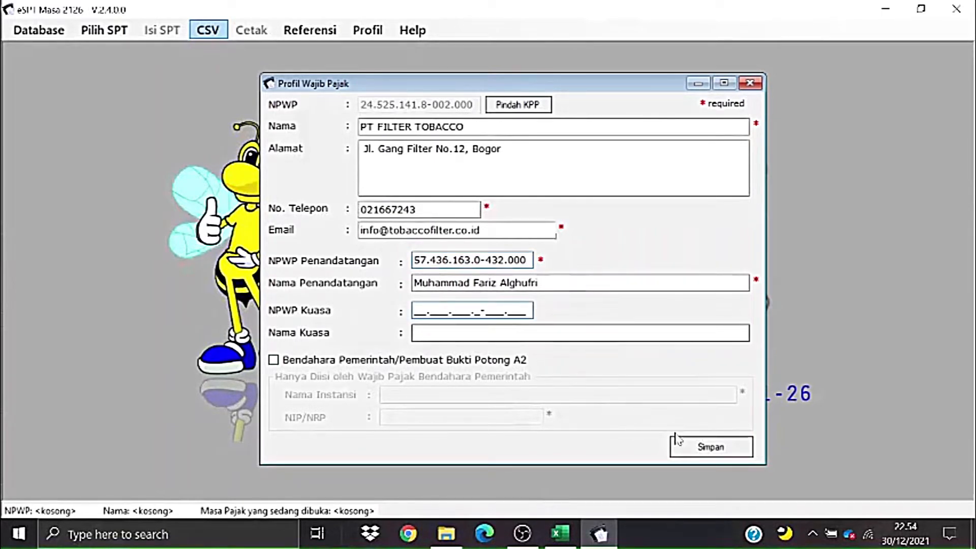
click(686, 448)
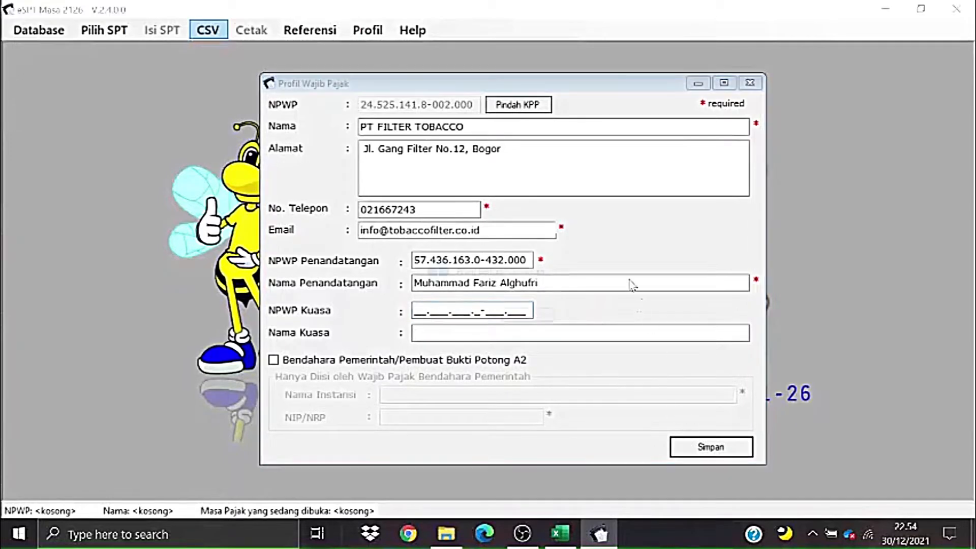
click(550, 317)
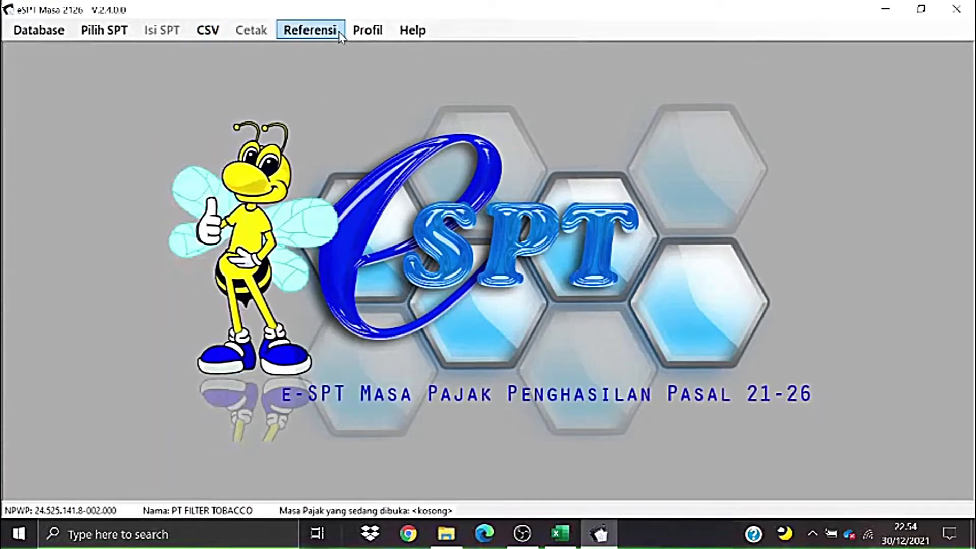
- Reopen the profile and review the NPWP Kuasa and Nama Kuasa fields, leaving them blank
click(367, 30)
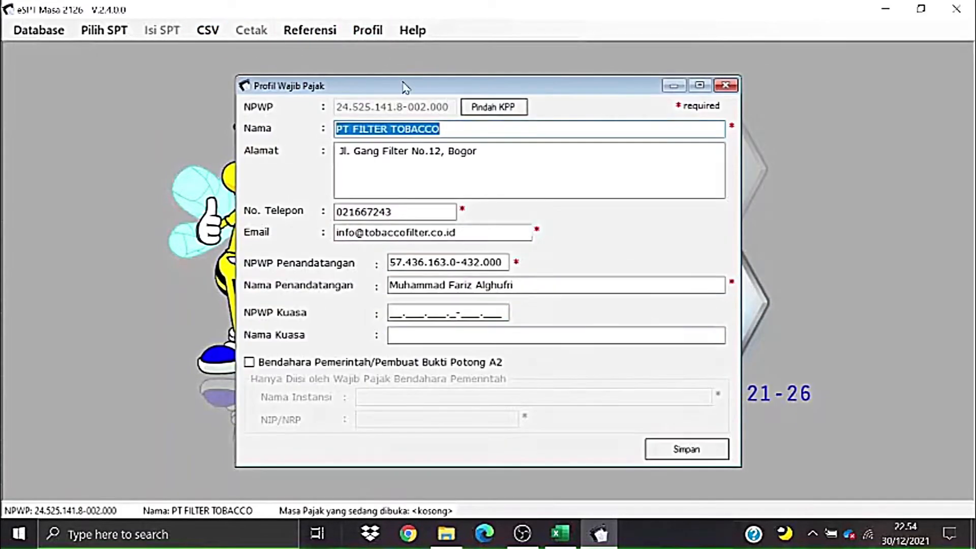
click(459, 313)
click(449, 333)
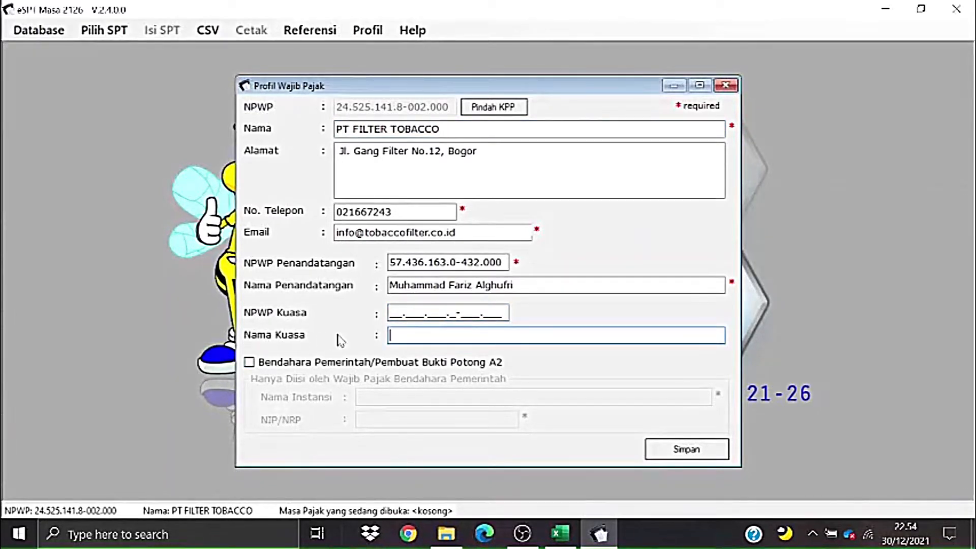
click(391, 314)
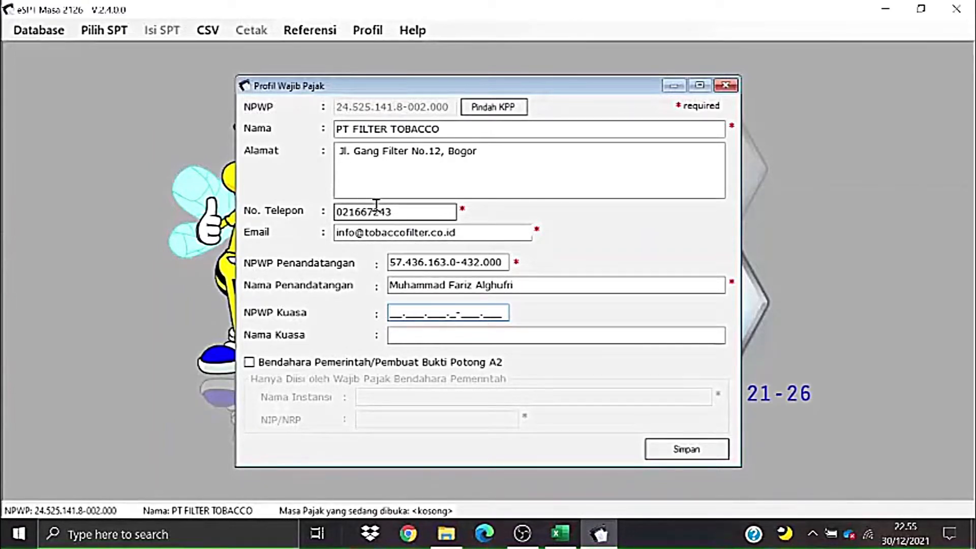
click(395, 331)
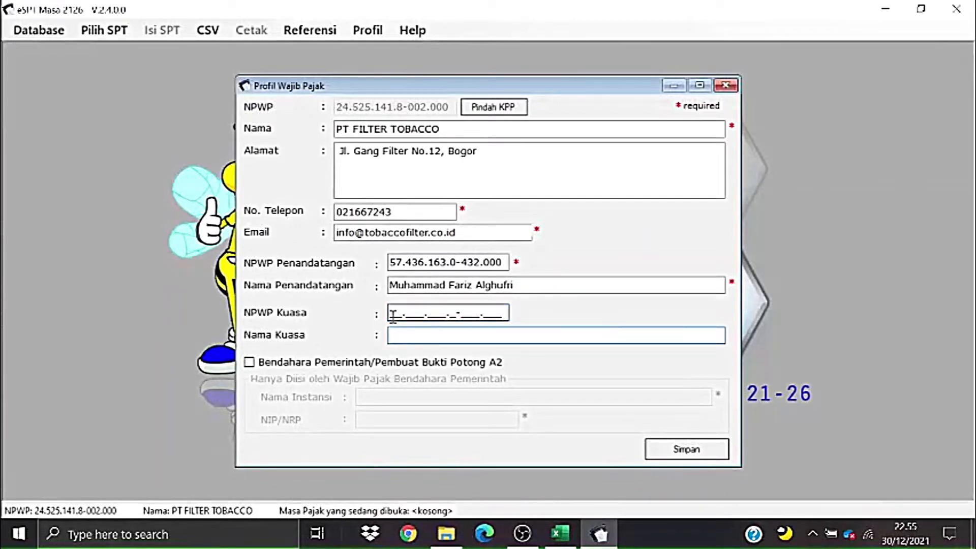
click(394, 318)
click(394, 335)
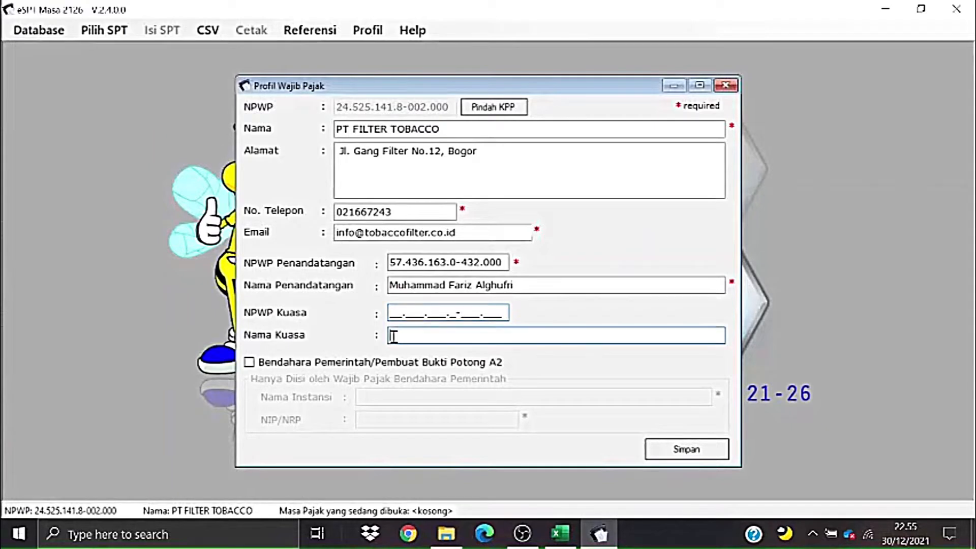
click(392, 316)
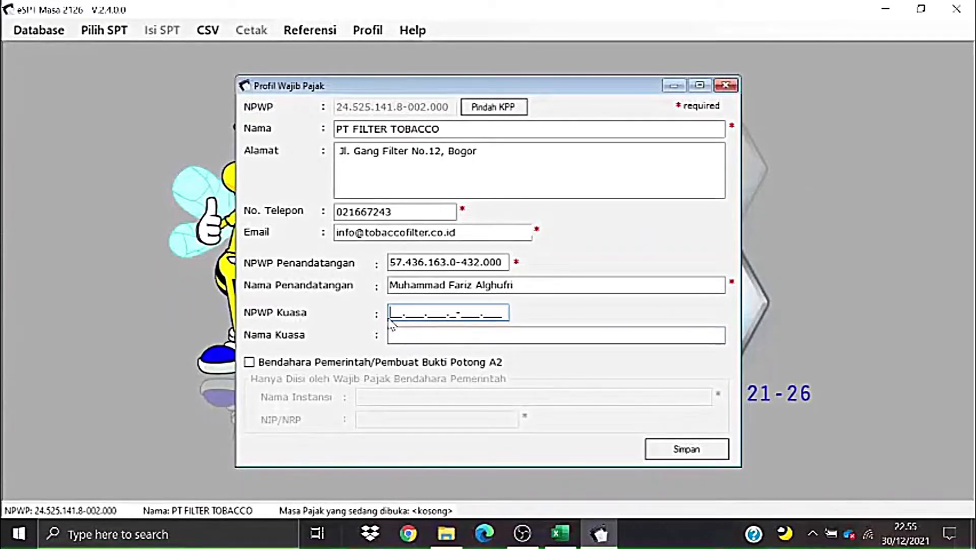
- Leave Bendahara Pemerintah unticked and save the profile again, accepting 'Profil Berhasil Disimpan'
click(285, 366)
click(257, 364)
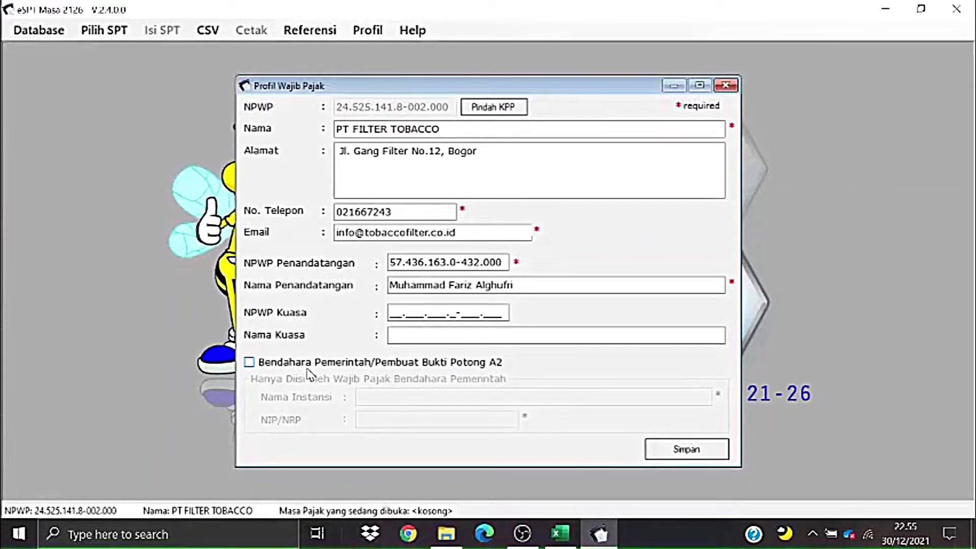
click(718, 452)
click(533, 320)
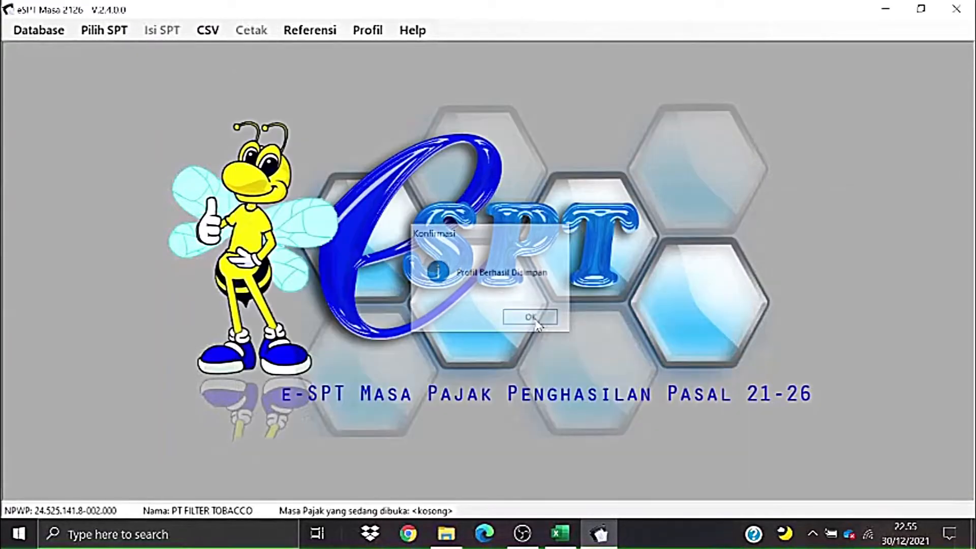
- Check the Database menu and Profil window, then bring up the Referensi menu
click(88, 32)
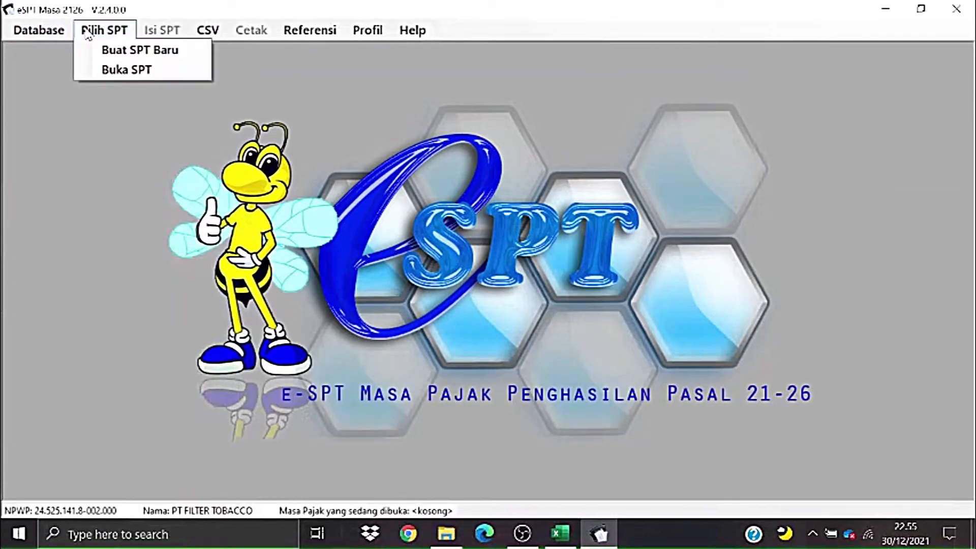
click(38, 34)
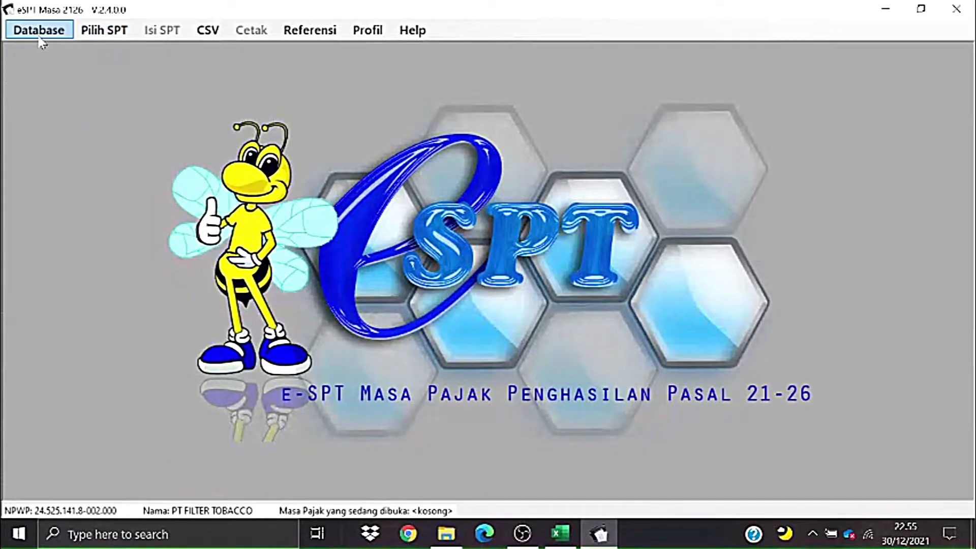
click(359, 38)
click(725, 83)
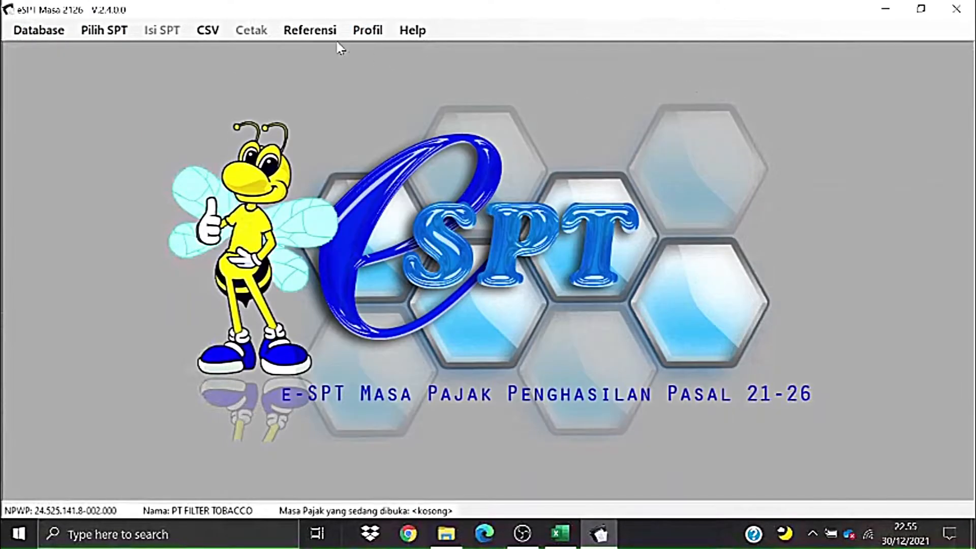
click(366, 32)
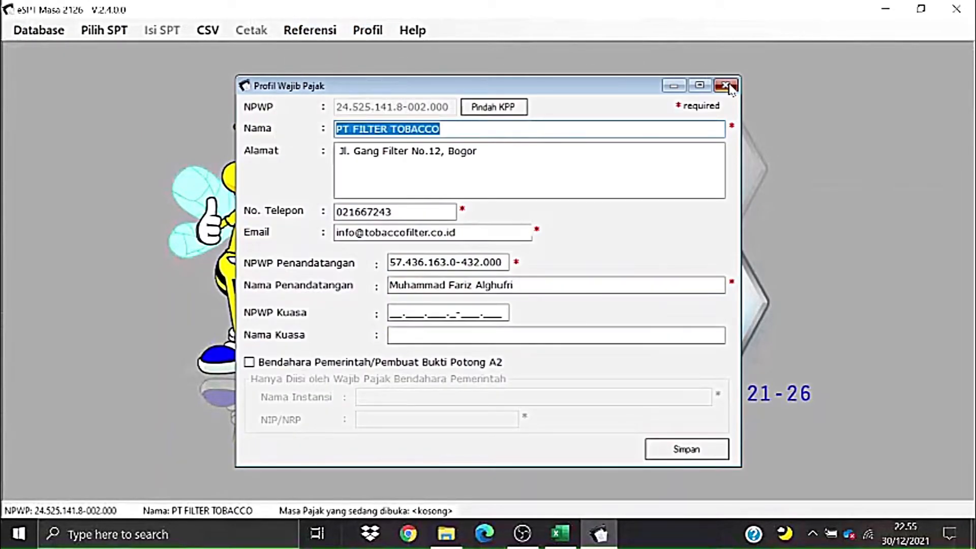
click(726, 86)
click(342, 28)
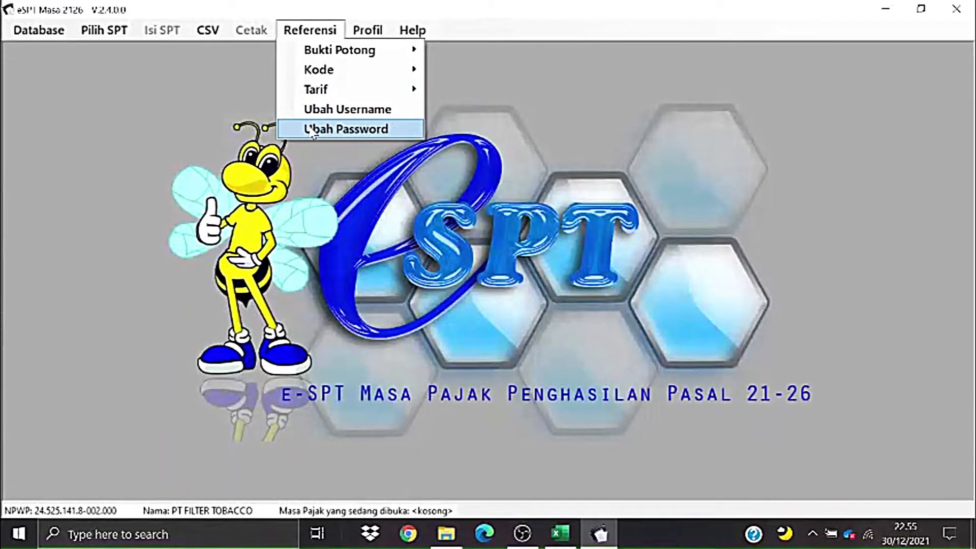
- View the Tarif and Kode reference submenus, then dismiss the Referensi menu
mouse_move(371, 93)
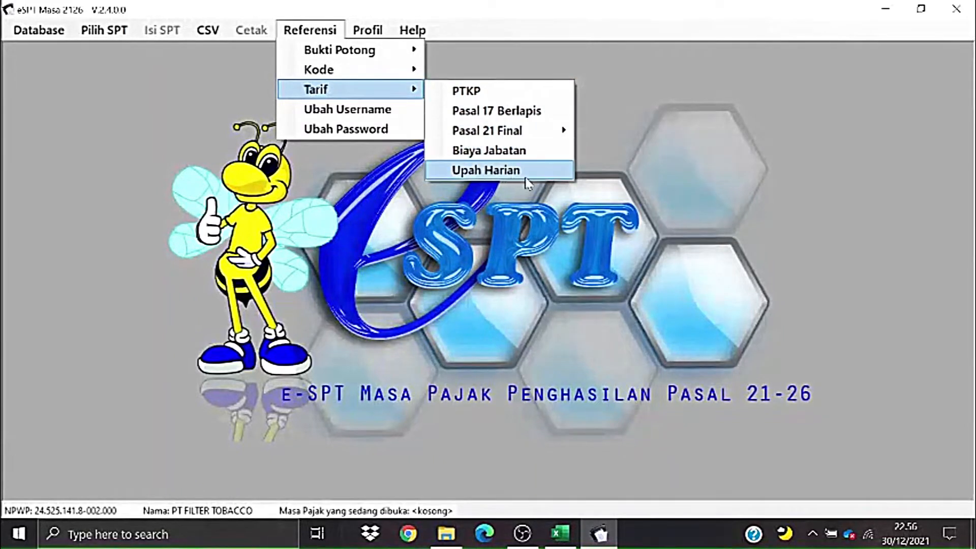
mouse_move(366, 72)
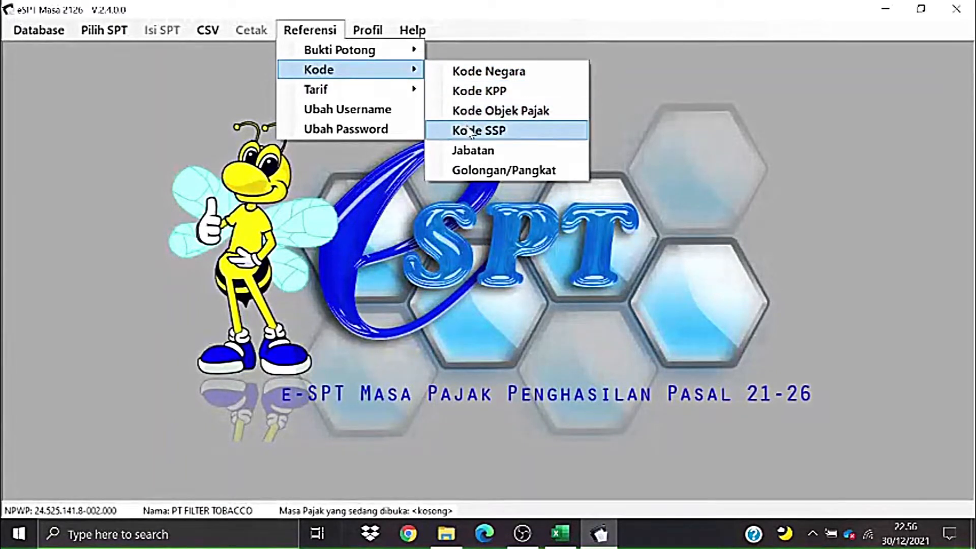
click(378, 174)
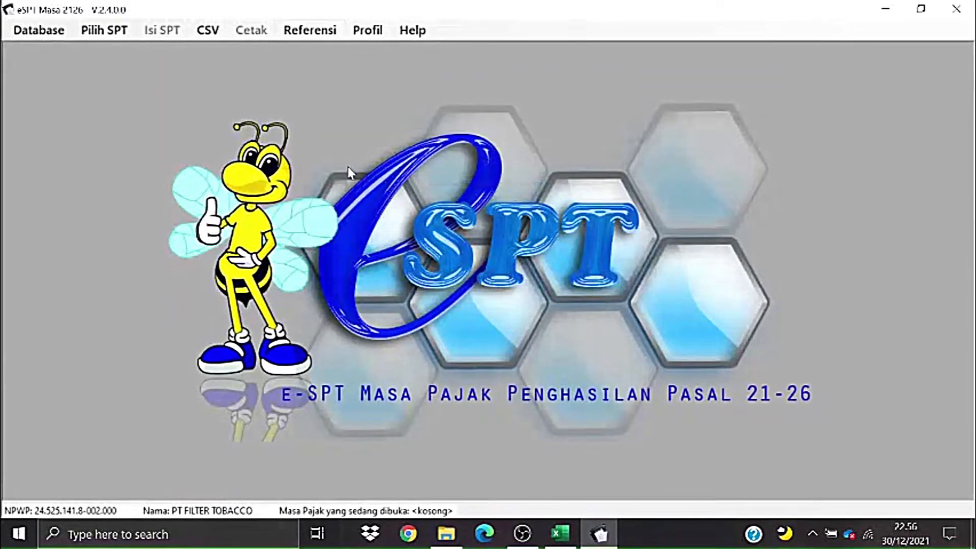
- Create a new SPT for the Desember 2020 tax period
click(116, 38)
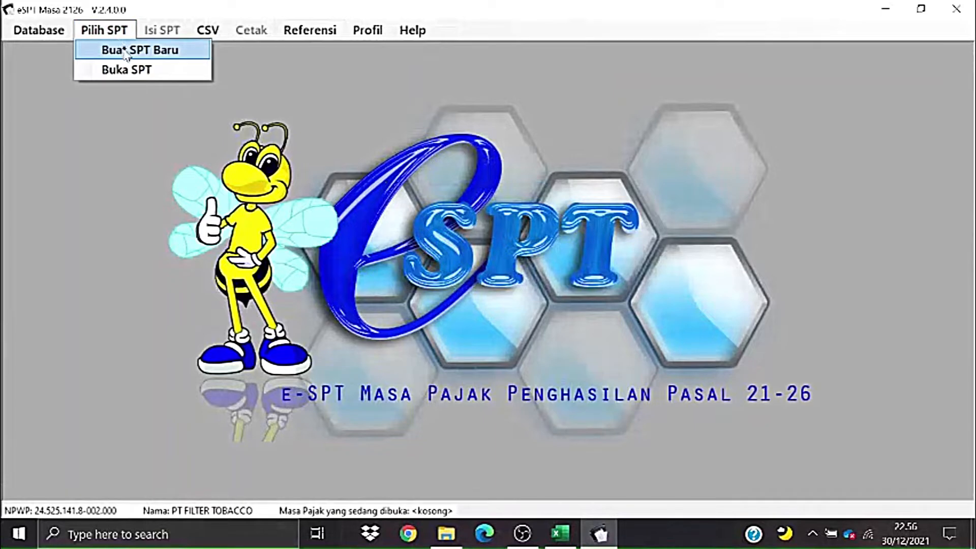
click(127, 51)
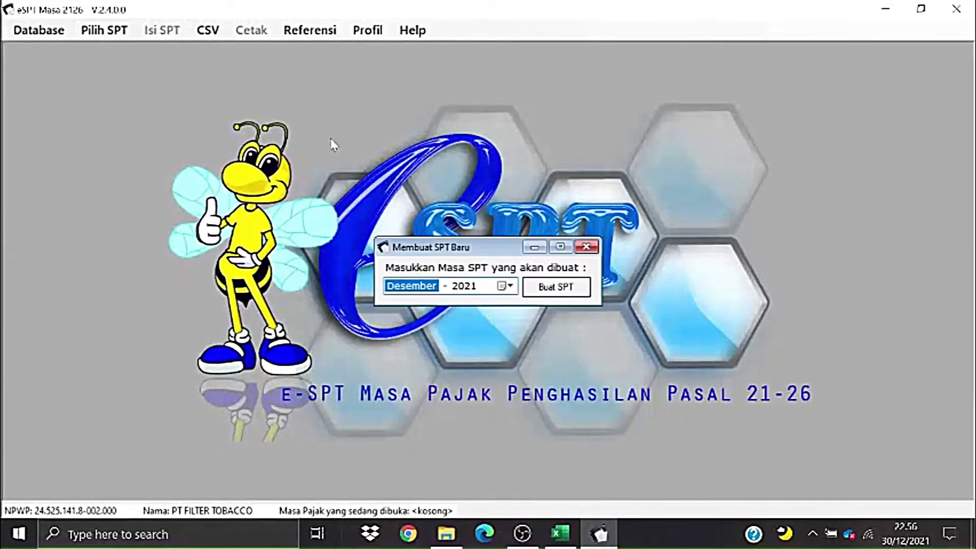
click(464, 286)
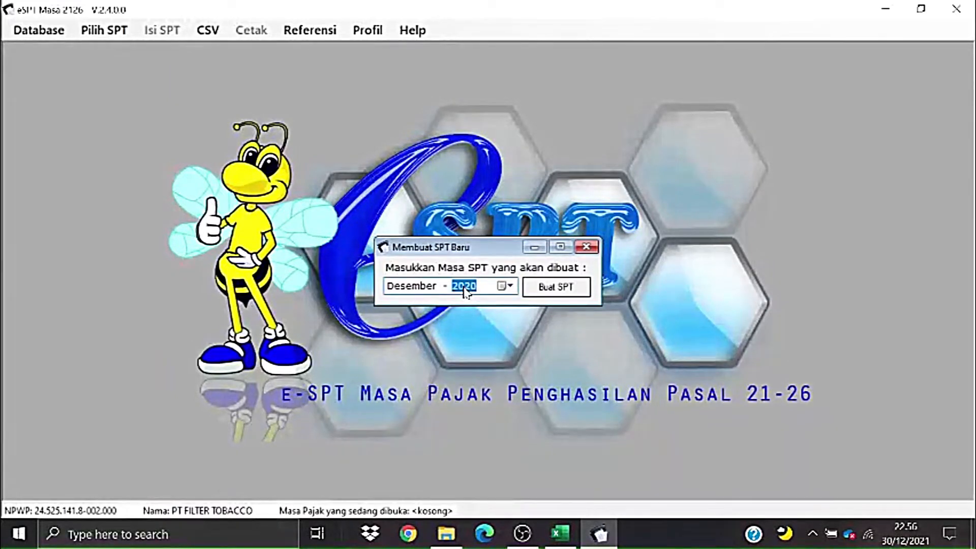
click(564, 287)
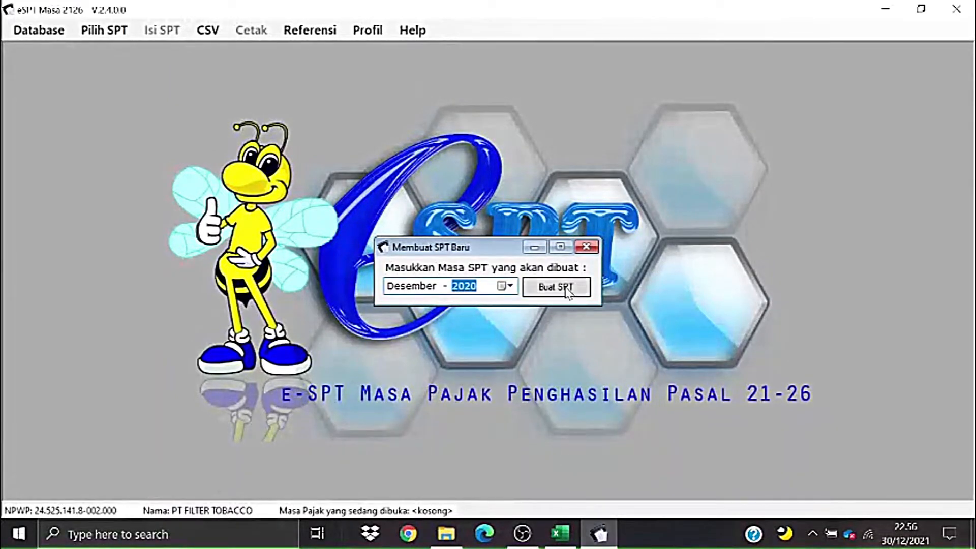
click(546, 320)
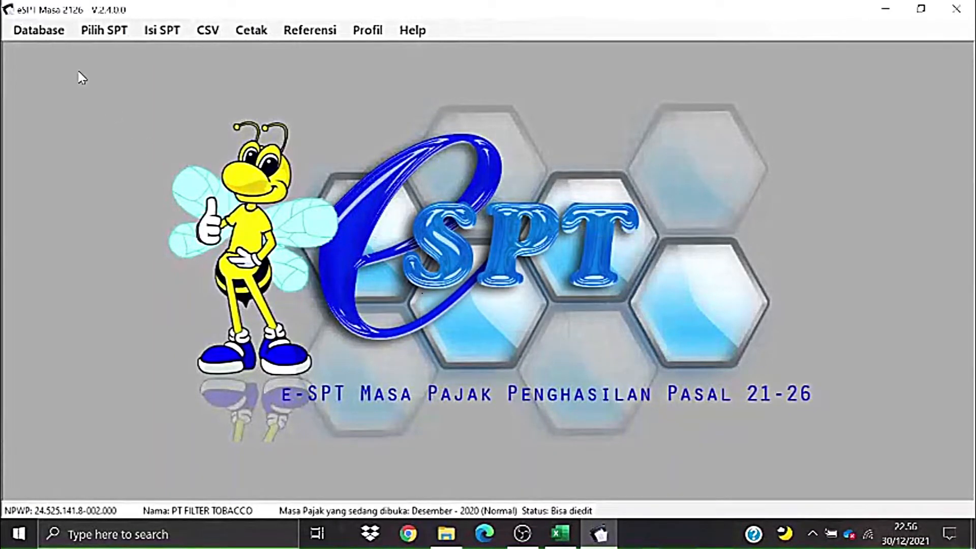
- Confirm December 2020 appears in the Buka SPT list, then minimize e-SPT
click(92, 26)
click(374, 235)
click(107, 30)
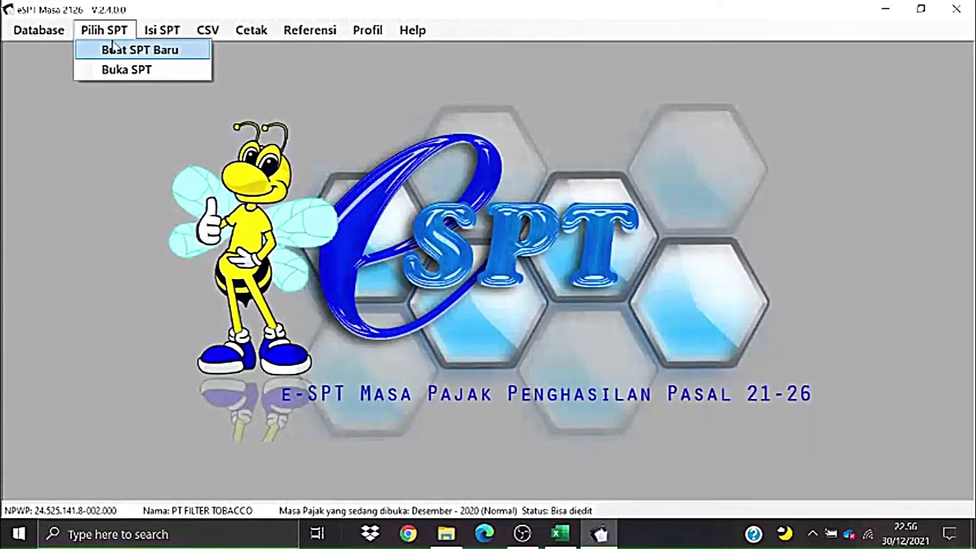
click(122, 69)
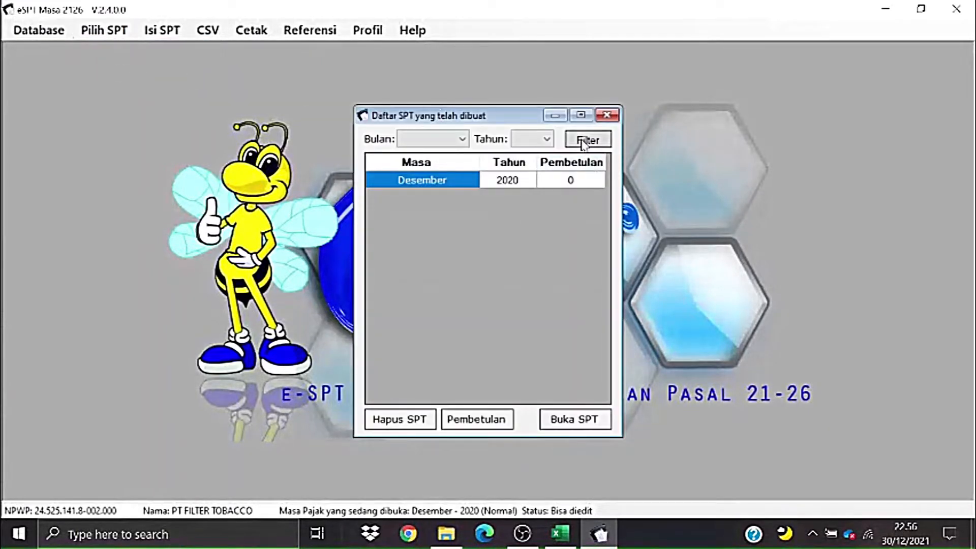
click(606, 116)
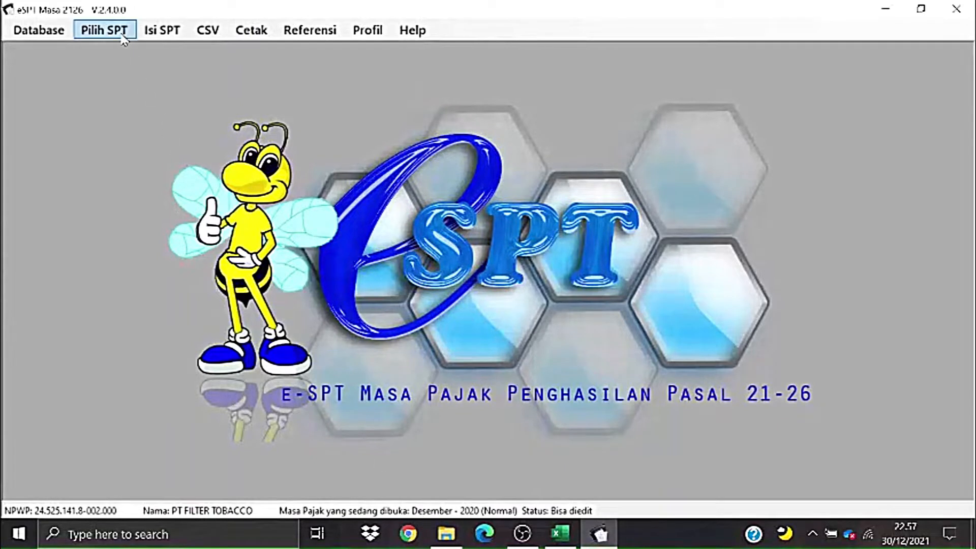
click(104, 30)
click(374, 184)
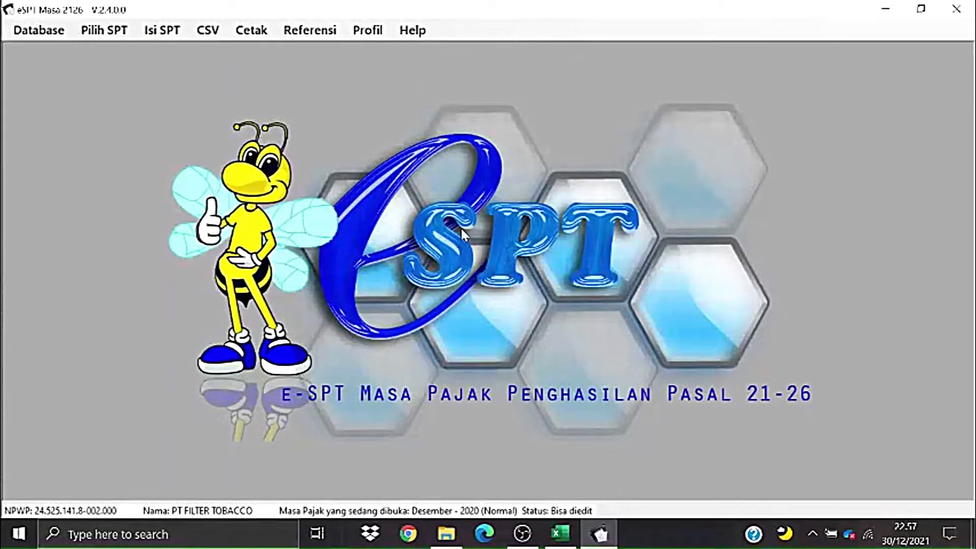
click(885, 8)
click(741, 331)
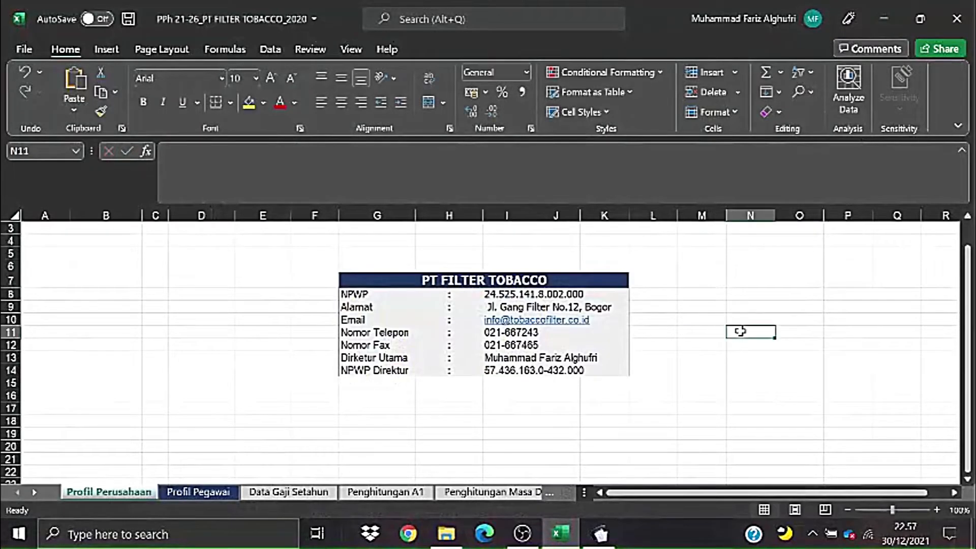
- Look over the Profil Pegawai employee table from B1 to J16
click(303, 265)
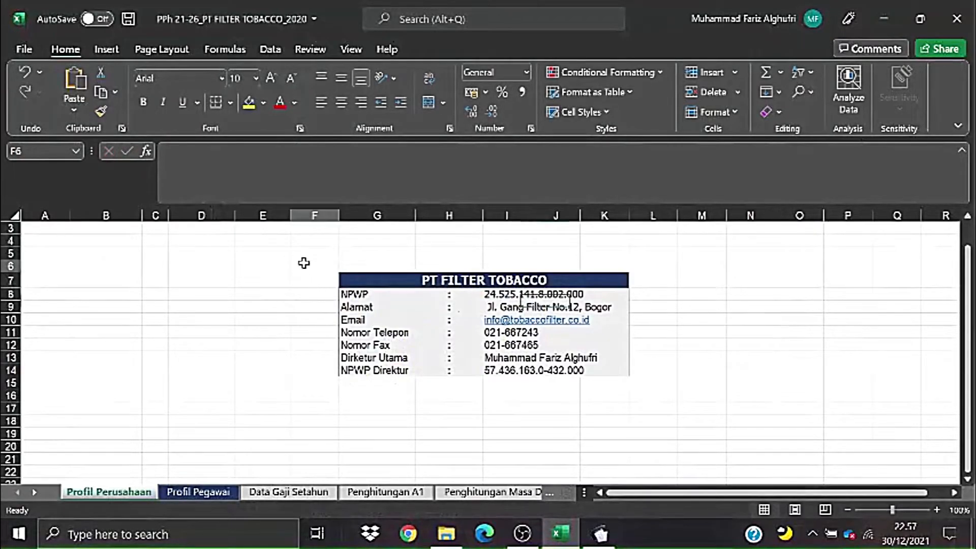
click(681, 252)
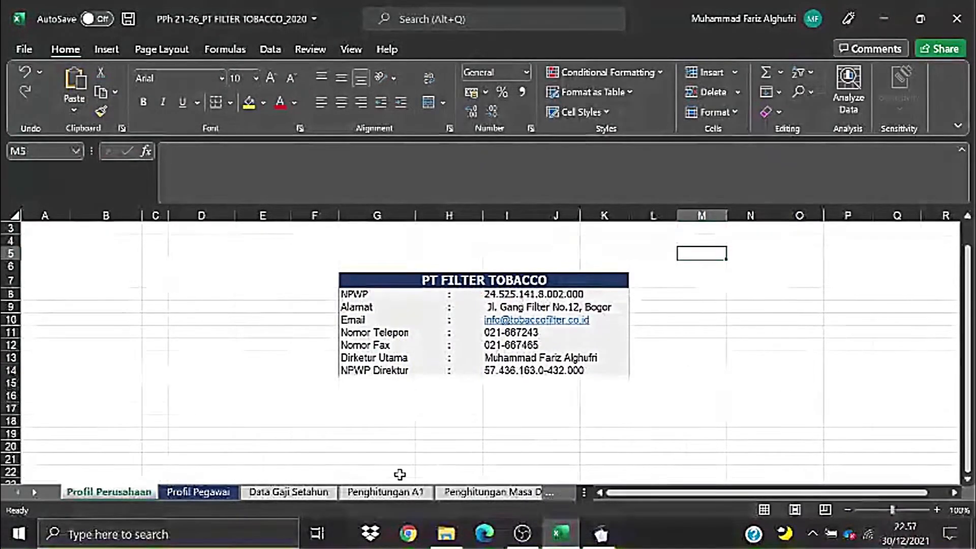
click(206, 493)
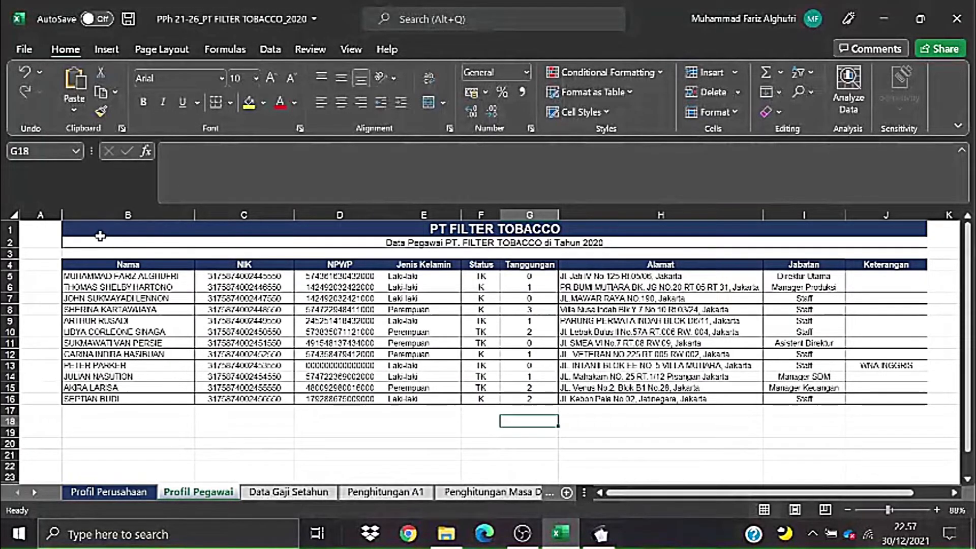
drag(91, 234, 451, 395)
click(336, 421)
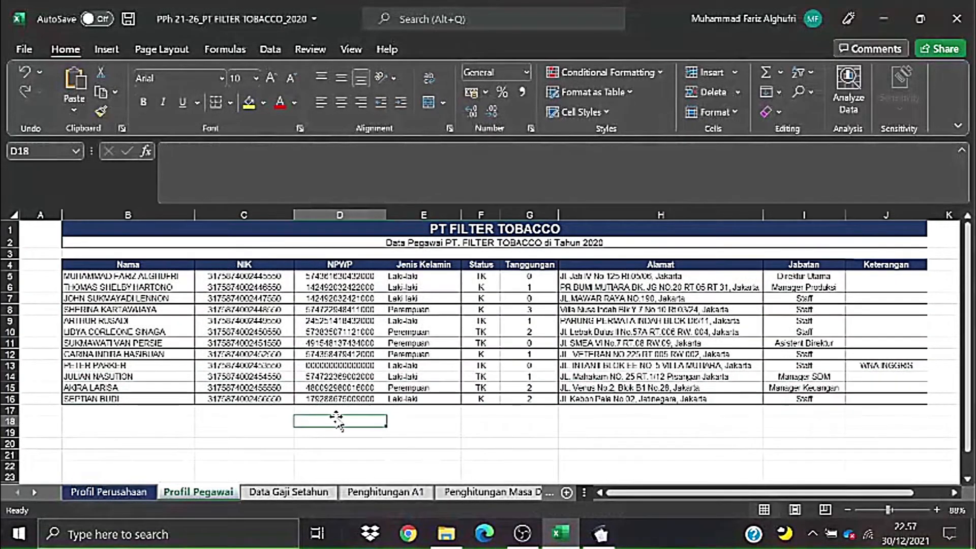
- Show the Data Gaji Setahun sheet scrolled to the allowance, overtime, bonus and gross income columns
click(300, 495)
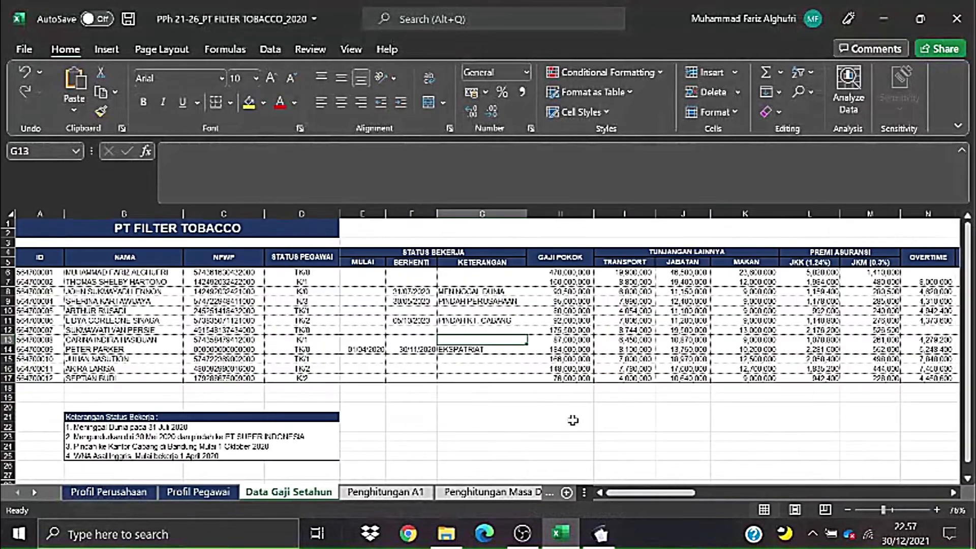
click(570, 418)
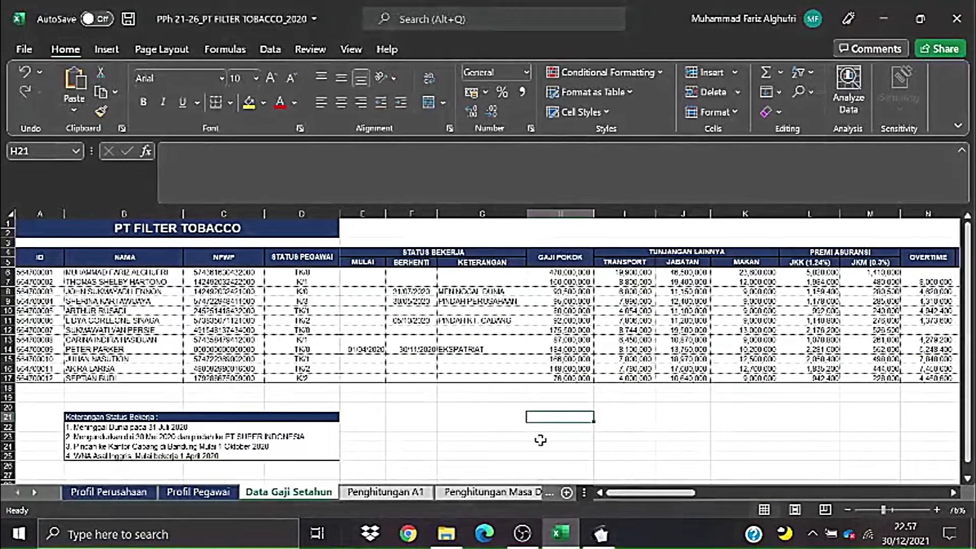
click(507, 426)
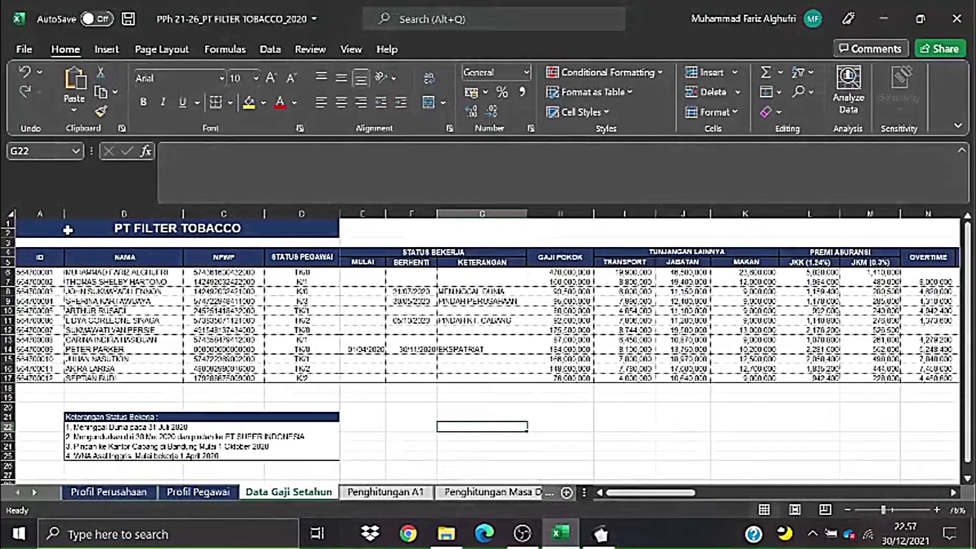
click(59, 230)
drag(481, 368, 480, 379)
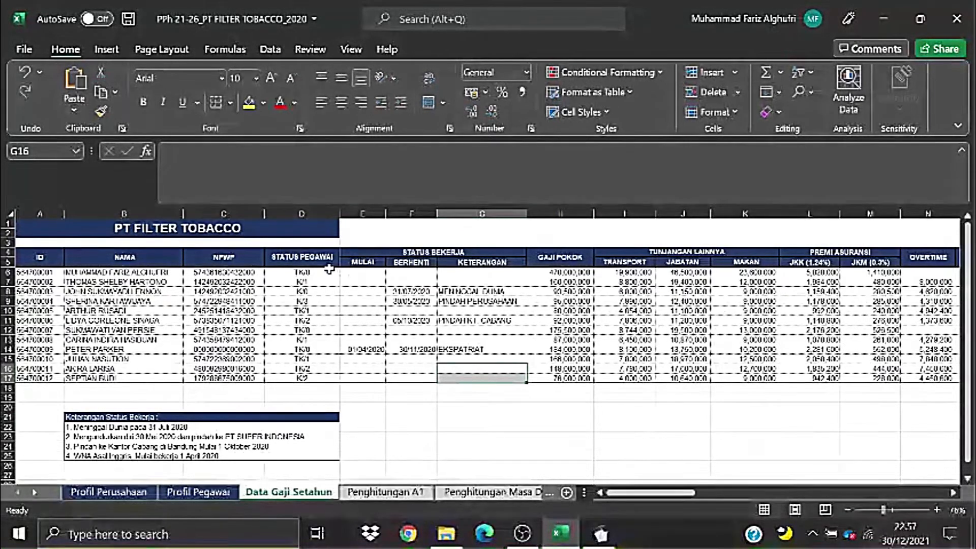
drag(632, 492, 707, 507)
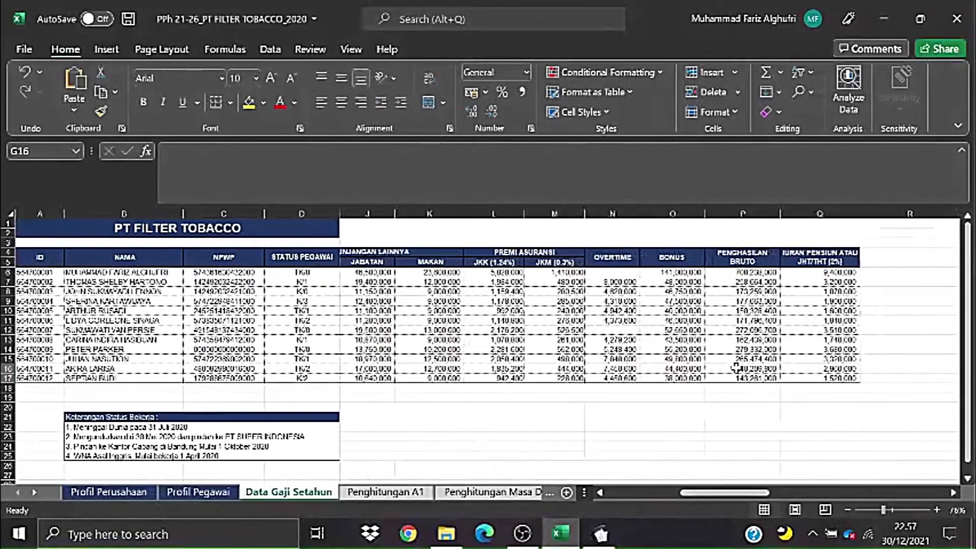
- Review the Penghitungan A1 sheet, starting from its Masa Pajak header
click(418, 492)
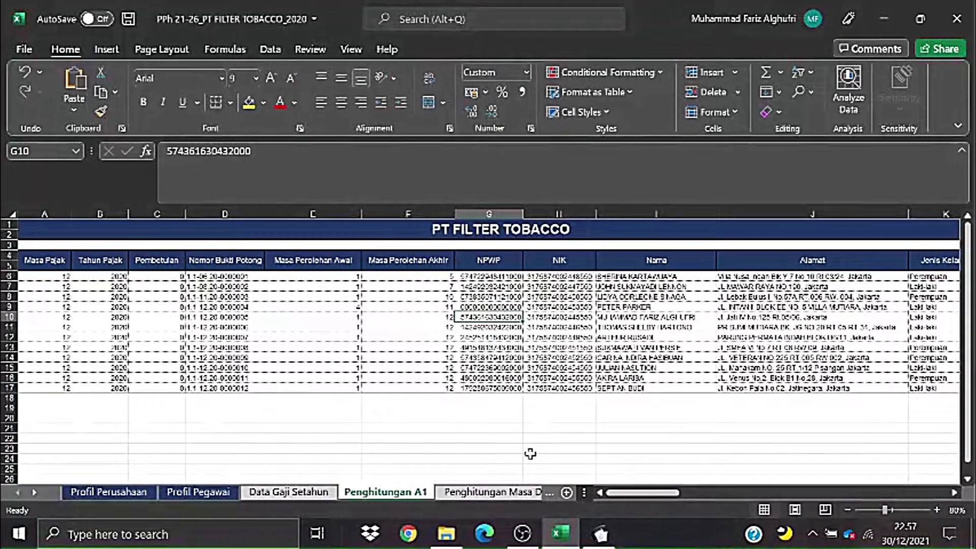
click(51, 262)
drag(52, 262, 116, 276)
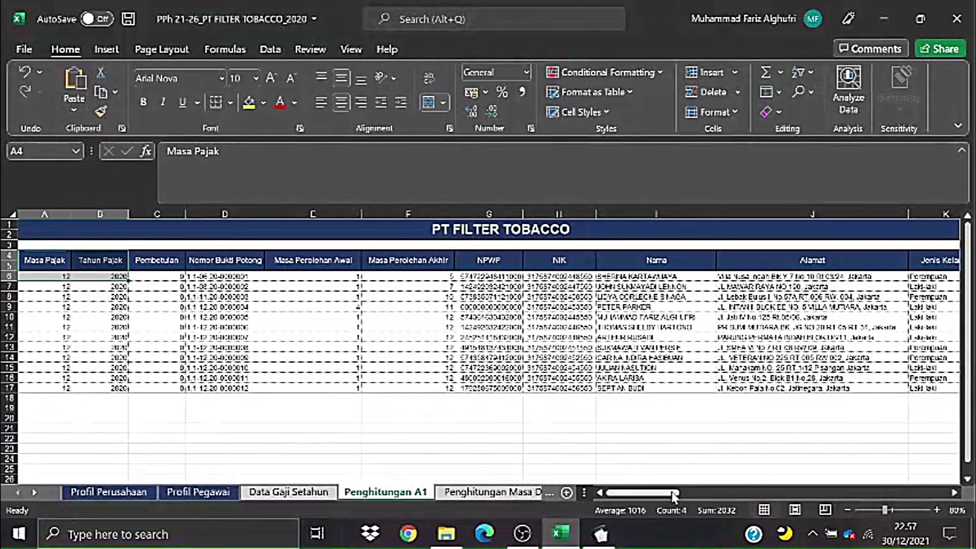
drag(673, 493, 951, 509)
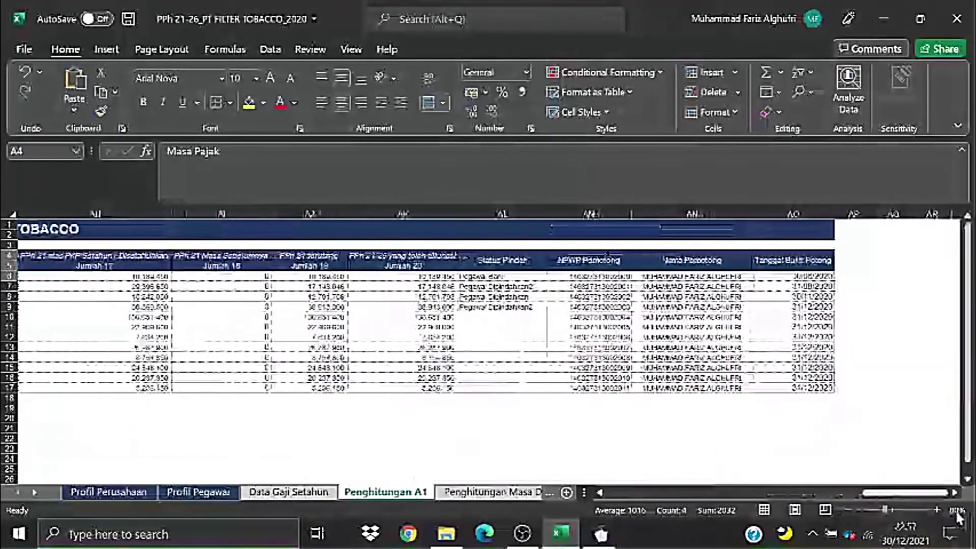
click(455, 480)
- Review the Penghitungan Masa Des sheet around cell H20
click(460, 492)
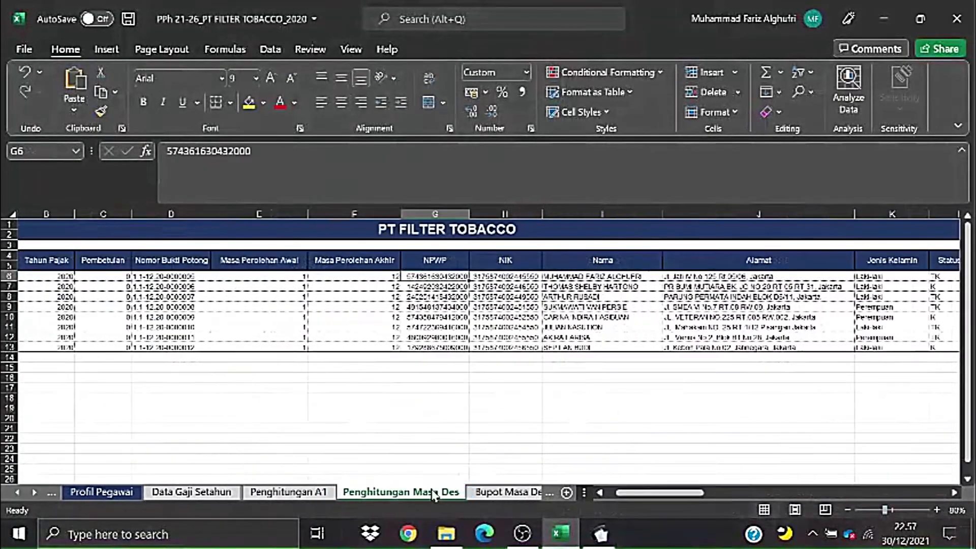
click(413, 420)
drag(637, 493, 608, 494)
click(581, 420)
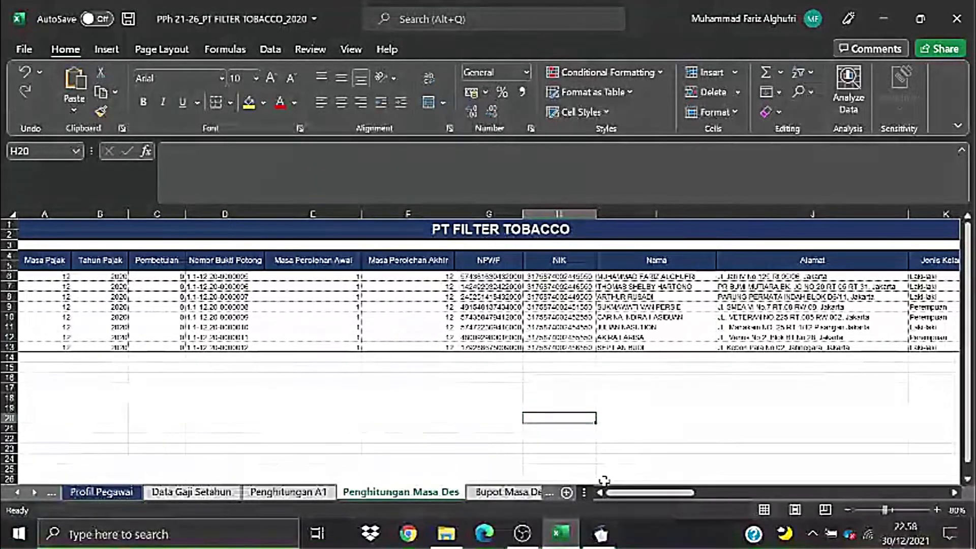
drag(631, 495, 912, 504)
- Inspect the Bupot Masa Desember table, including its Masa Pajak and Tahun Pajak cells
click(557, 492)
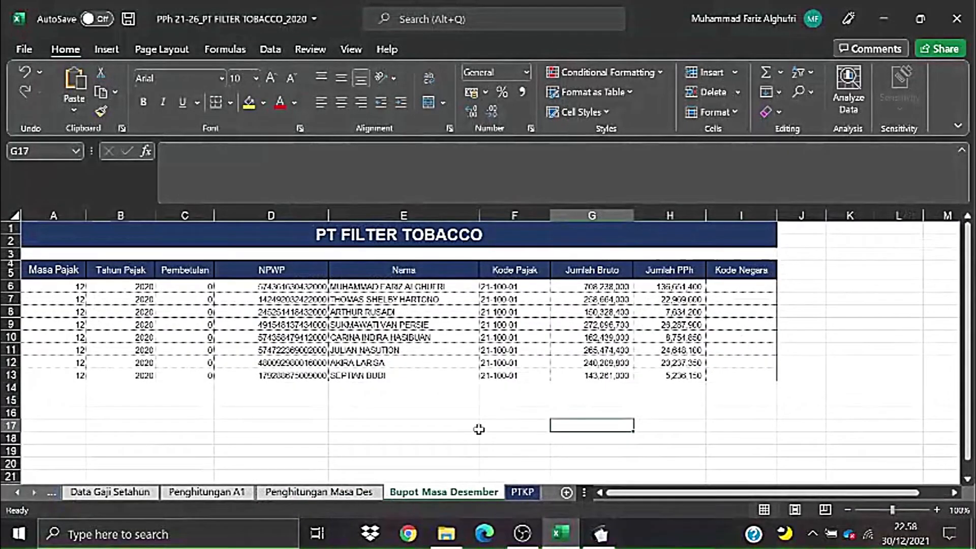
click(164, 289)
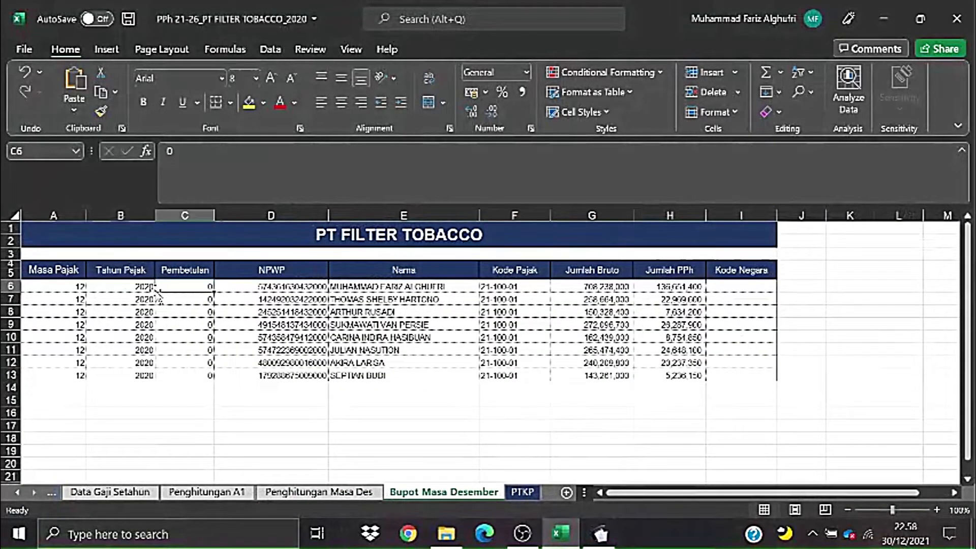
click(109, 299)
drag(69, 274, 730, 376)
click(801, 413)
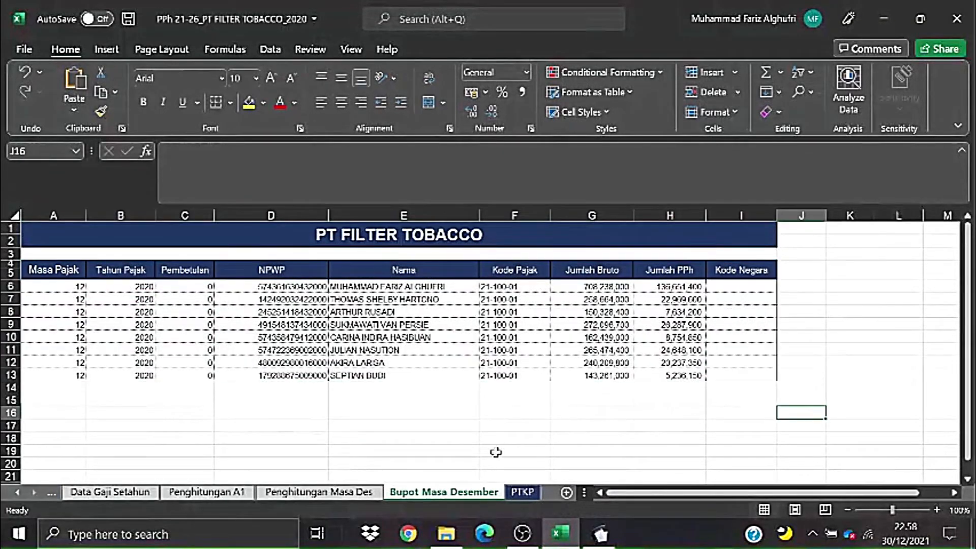
- Return to the Profil Pegawai sheet, then minimize Excel and File Explorer
click(17, 492)
click(17, 492)
click(214, 496)
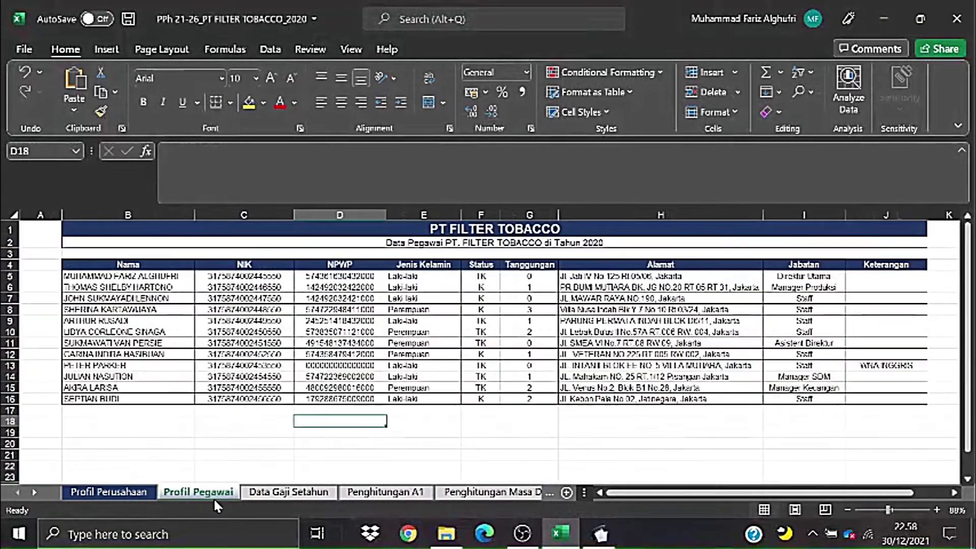
click(871, 10)
click(870, 8)
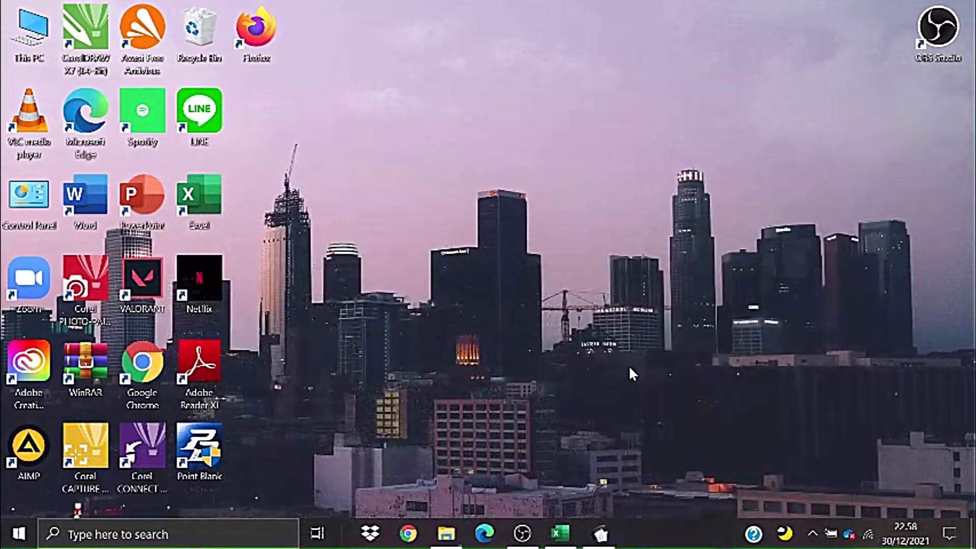
- Restore e-SPT and open the empty 12-2020 A1 withholding slip list via Isi SPT > Daftar Bukti Potong
click(600, 533)
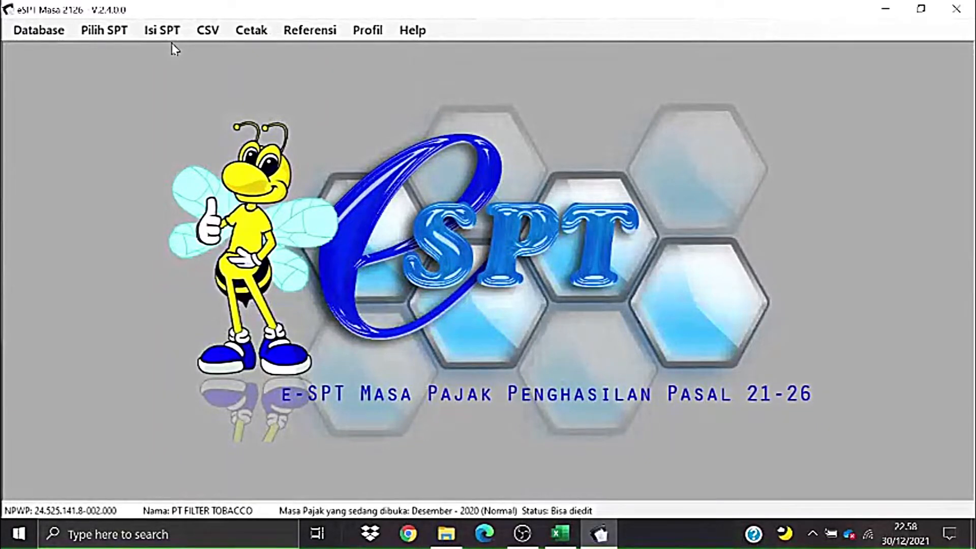
click(162, 30)
mouse_move(192, 48)
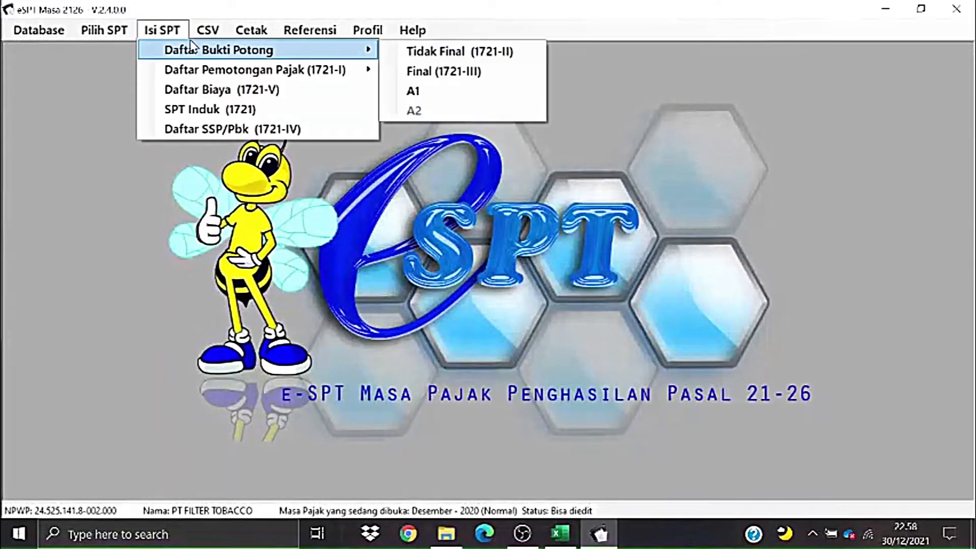
click(445, 95)
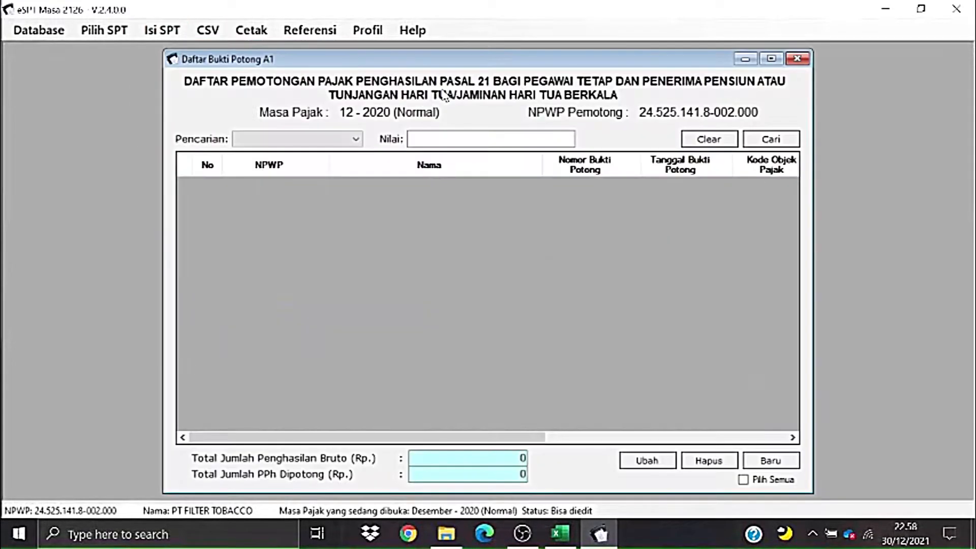
drag(516, 60, 514, 59)
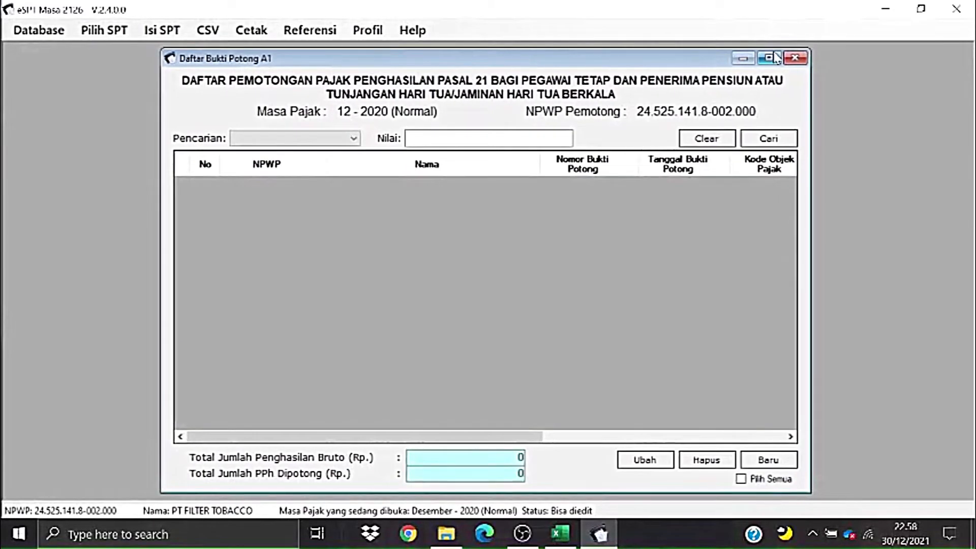
click(795, 58)
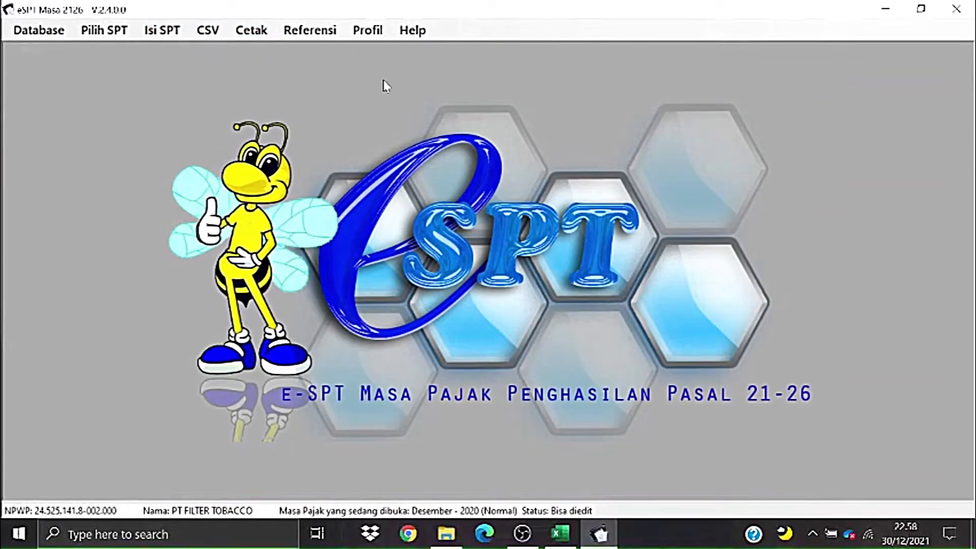
click(176, 34)
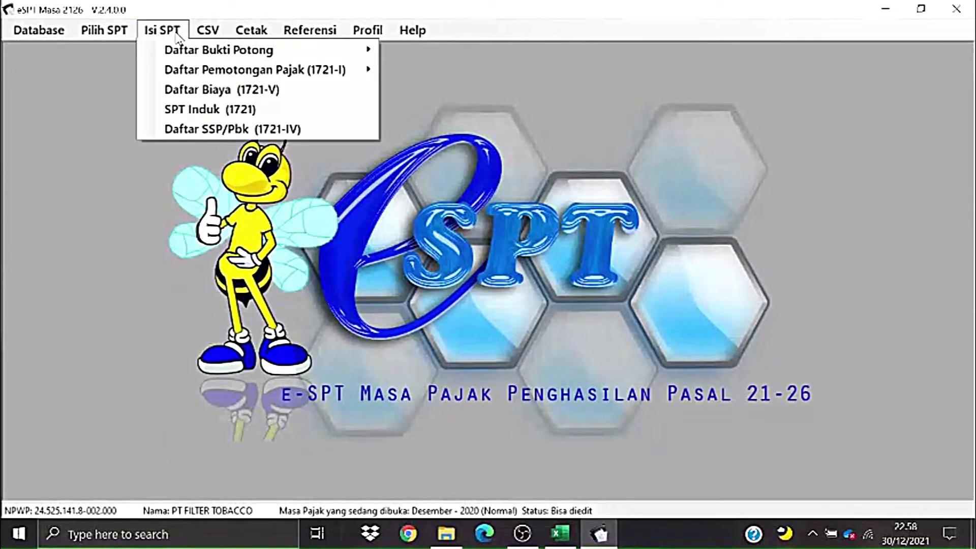
mouse_move(193, 51)
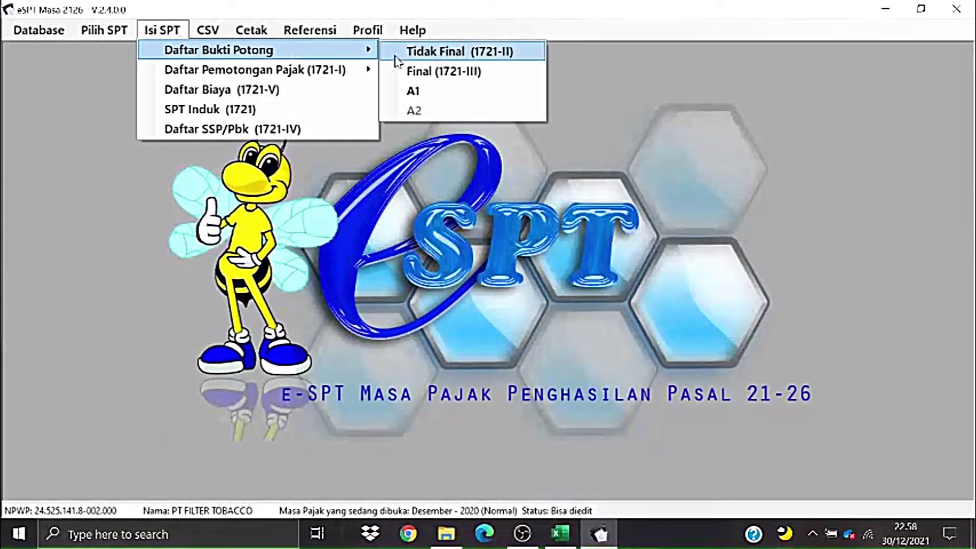
click(430, 94)
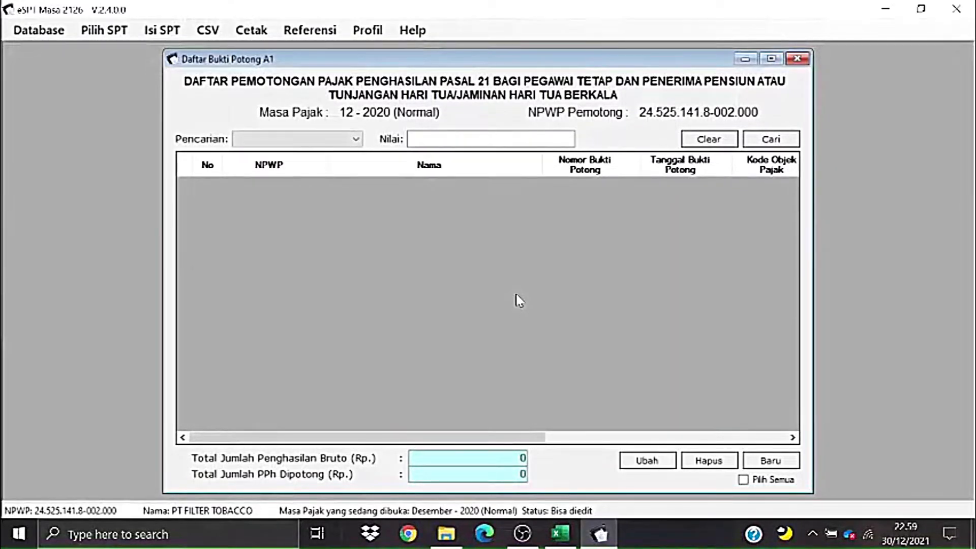
- Start a new A1 withholding slip and look through its income, withholder and recipient sections
click(768, 461)
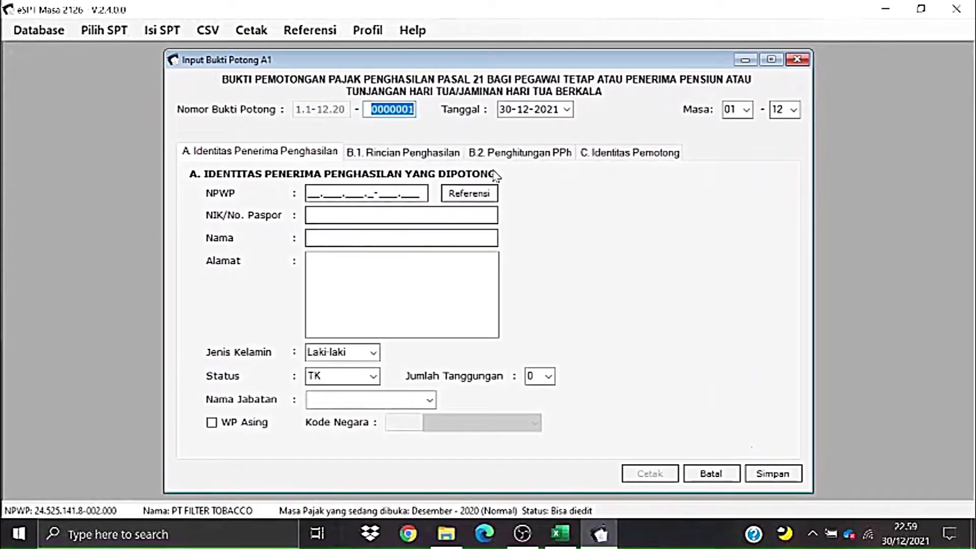
click(435, 154)
click(627, 153)
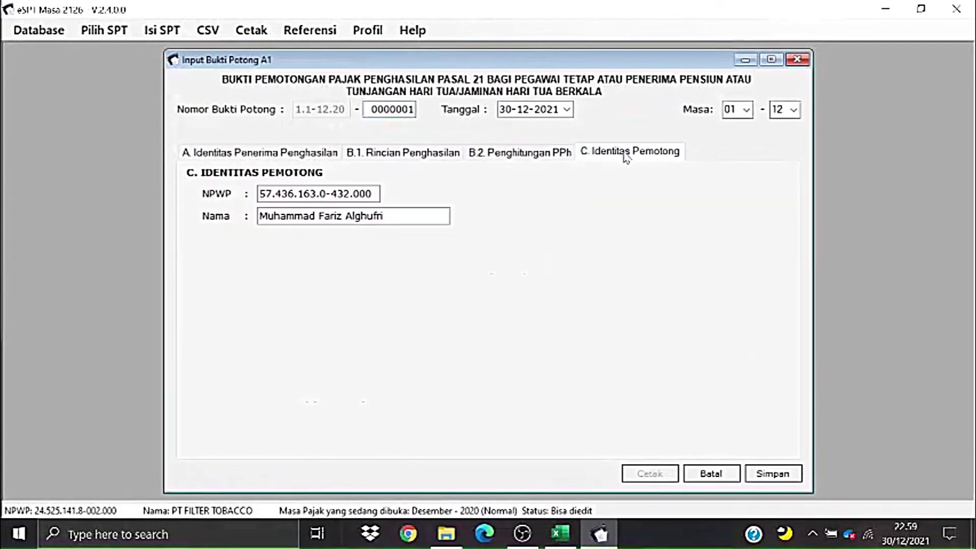
click(340, 154)
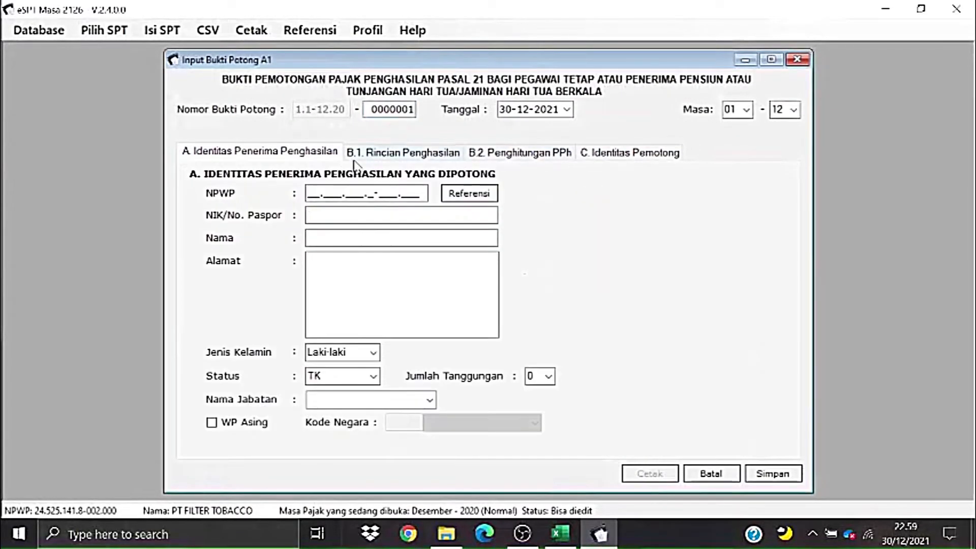
click(312, 193)
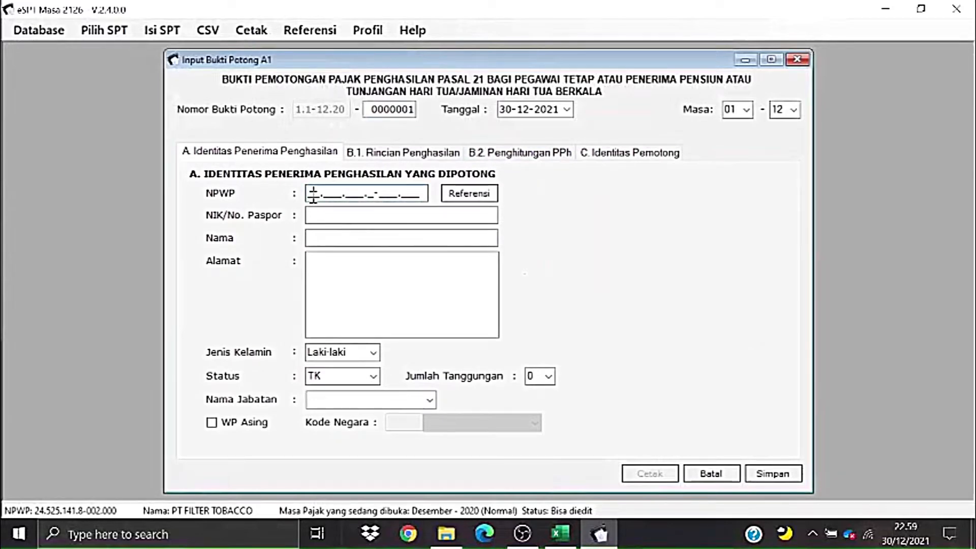
- Check the employees' NPWP and NIK data in the Excel sheet, range B5:H15
key(alt+Tab)
key(alt+Tab)
key(alt+Tab)
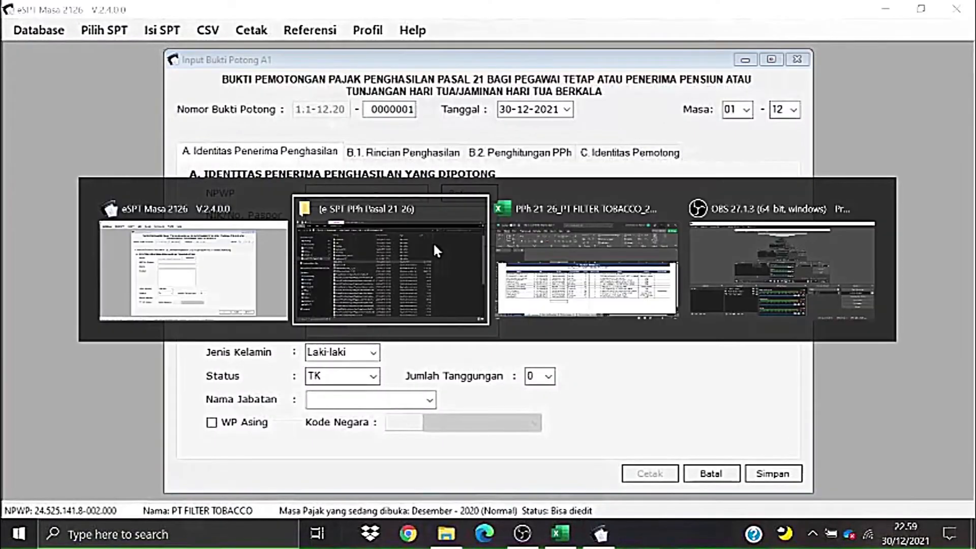
key(alt+Tab)
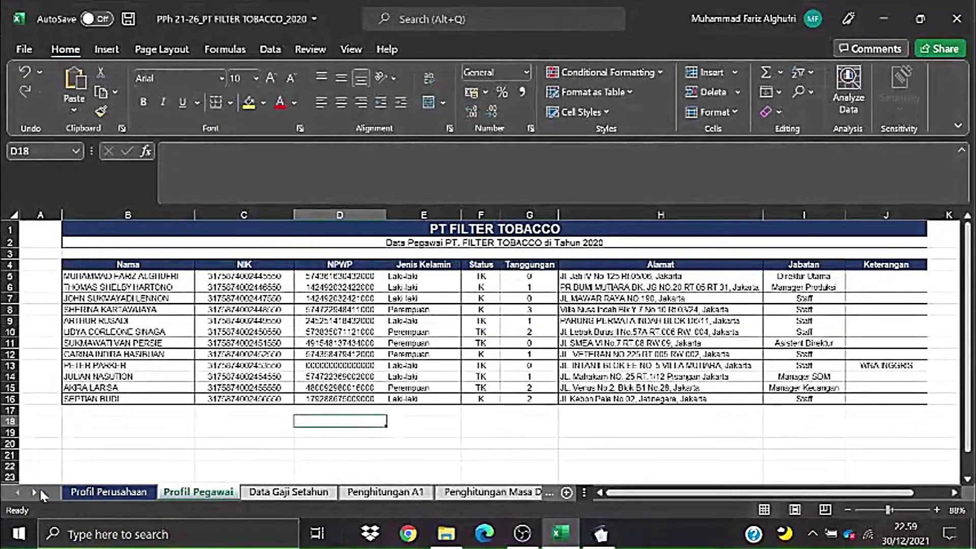
click(336, 300)
click(209, 286)
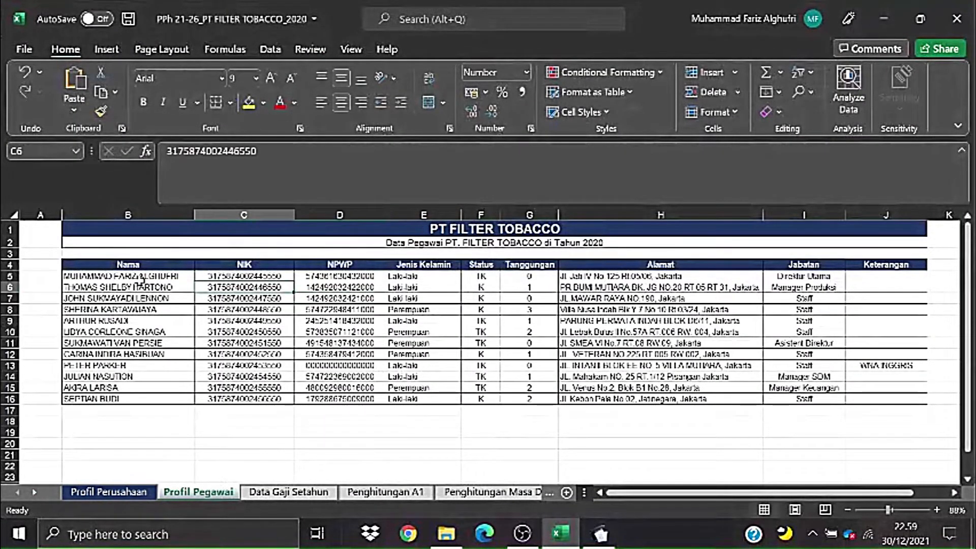
drag(123, 277, 625, 387)
click(546, 344)
key(alt+Tab)
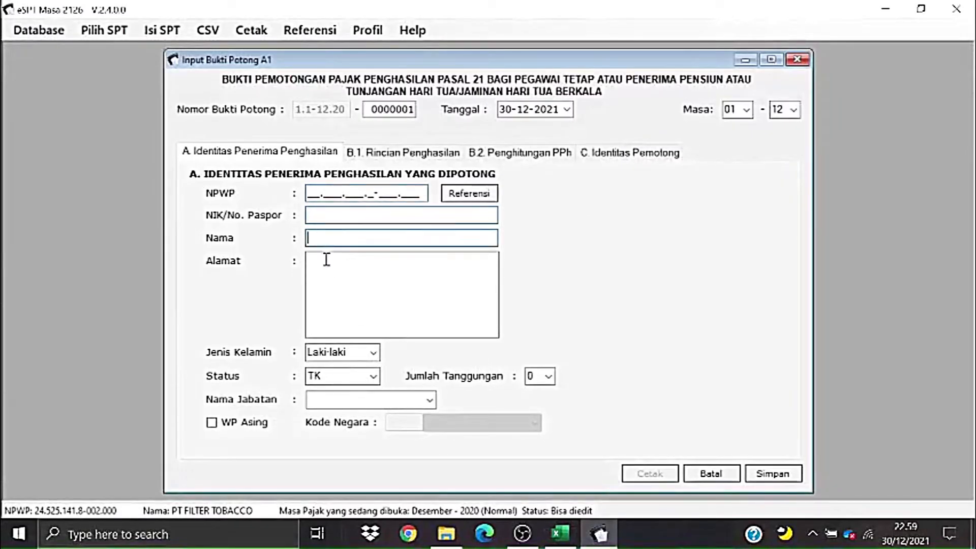
- Try the recipient address field and employee lookup, then close the blank A1 form
click(346, 306)
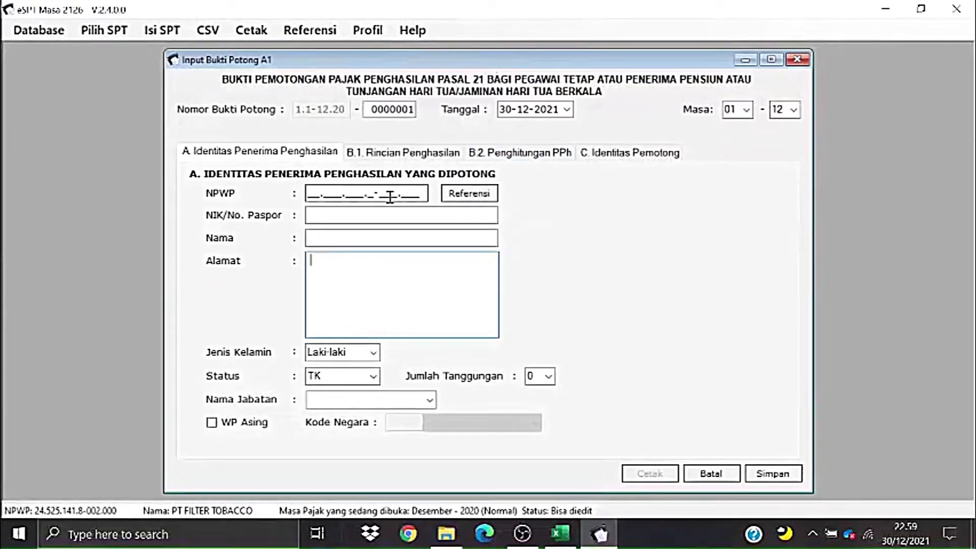
click(456, 200)
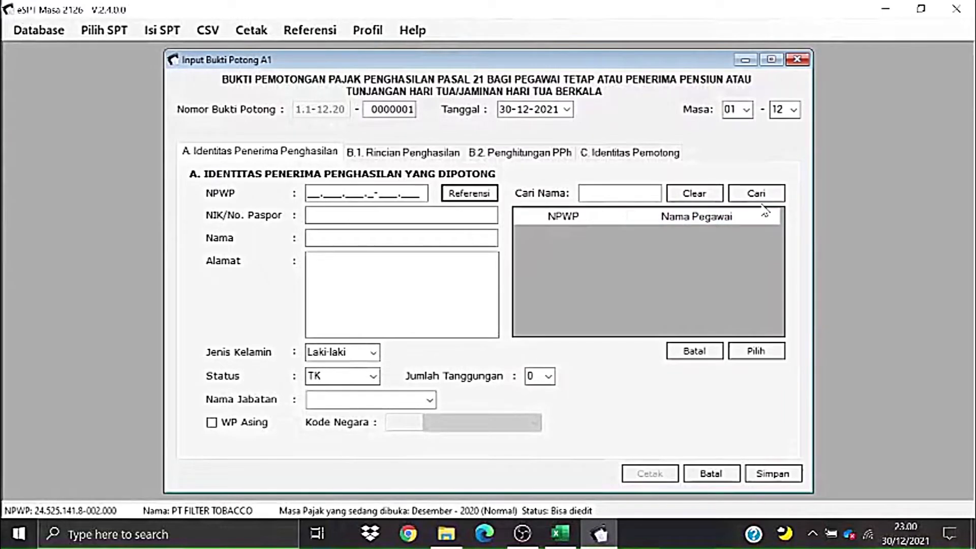
click(797, 59)
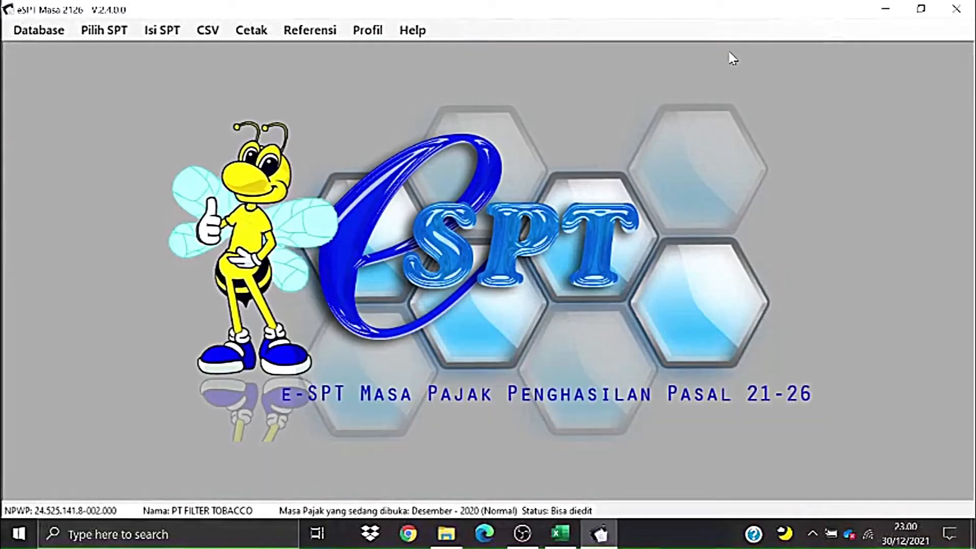
- Open the Daftar Pegawai A1 list from Referensi > Bukti Potong
click(312, 30)
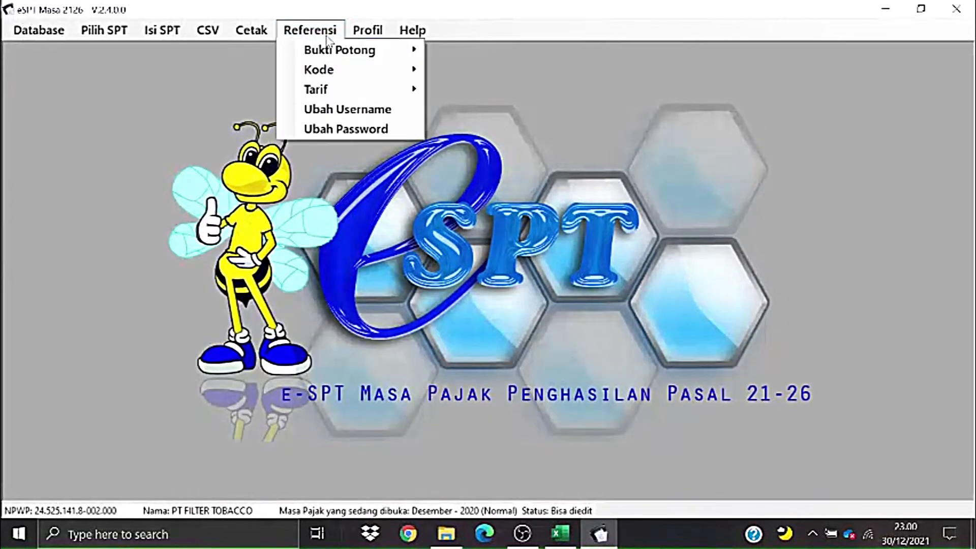
mouse_move(305, 51)
click(448, 70)
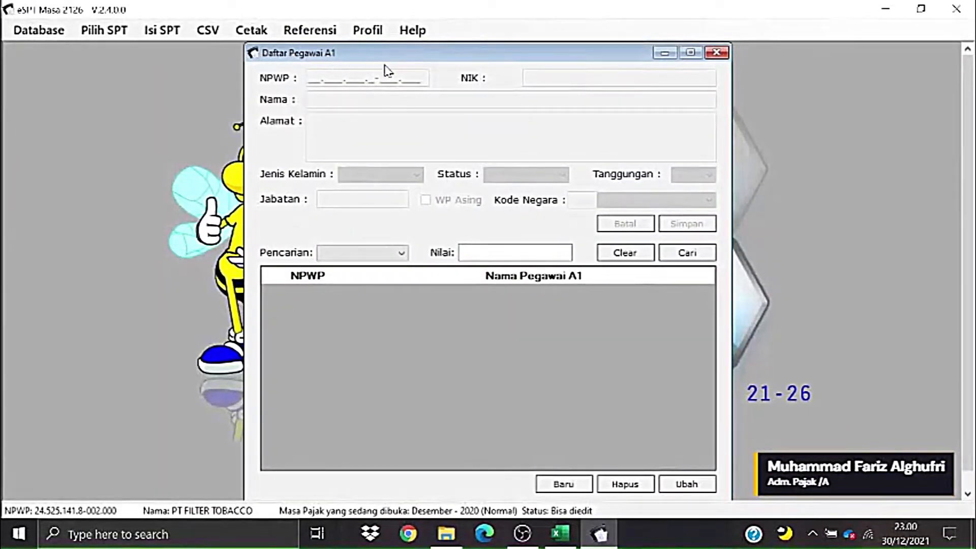
drag(397, 56, 398, 58)
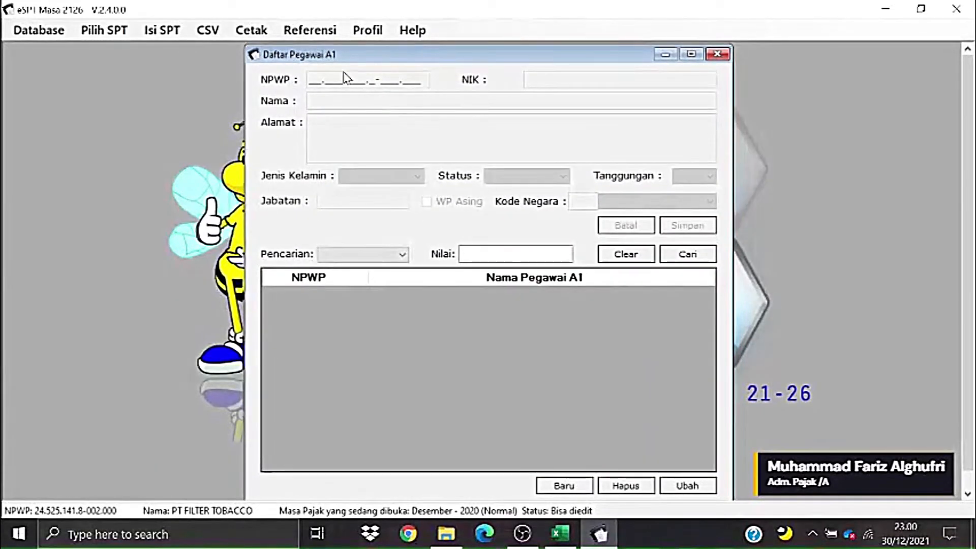
- Check the employees' names, NIK and gender in the Excel workbook
key(alt+Tab)
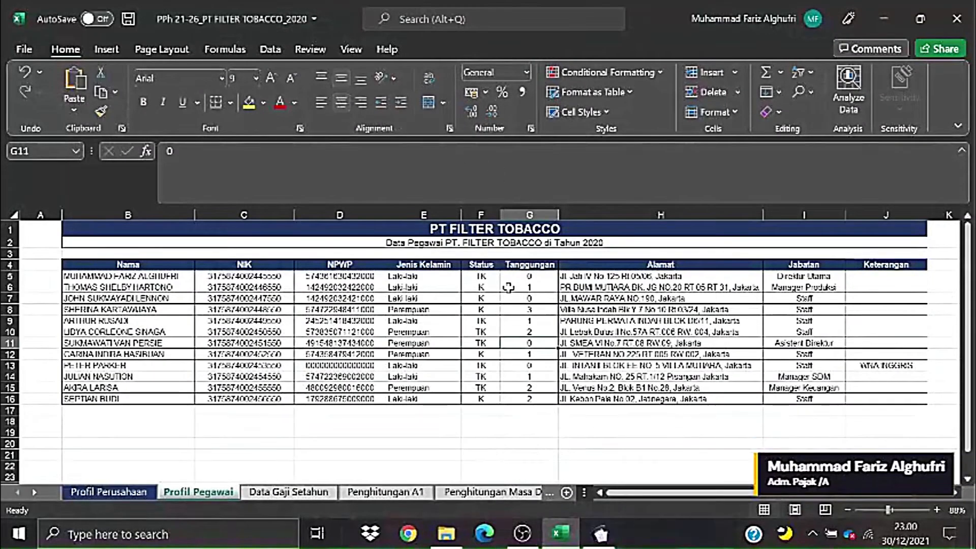
click(442, 321)
click(172, 286)
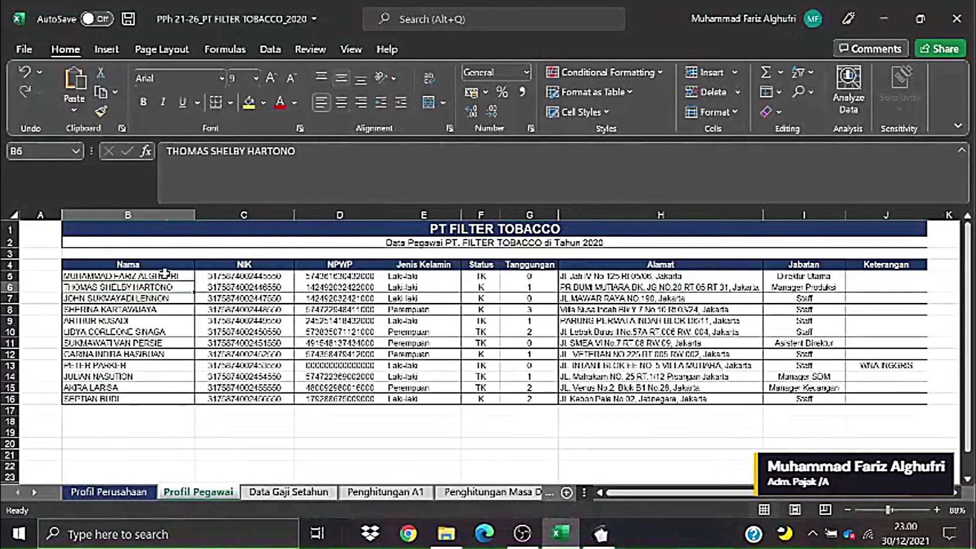
click(168, 276)
click(275, 276)
key(alt+Tab)
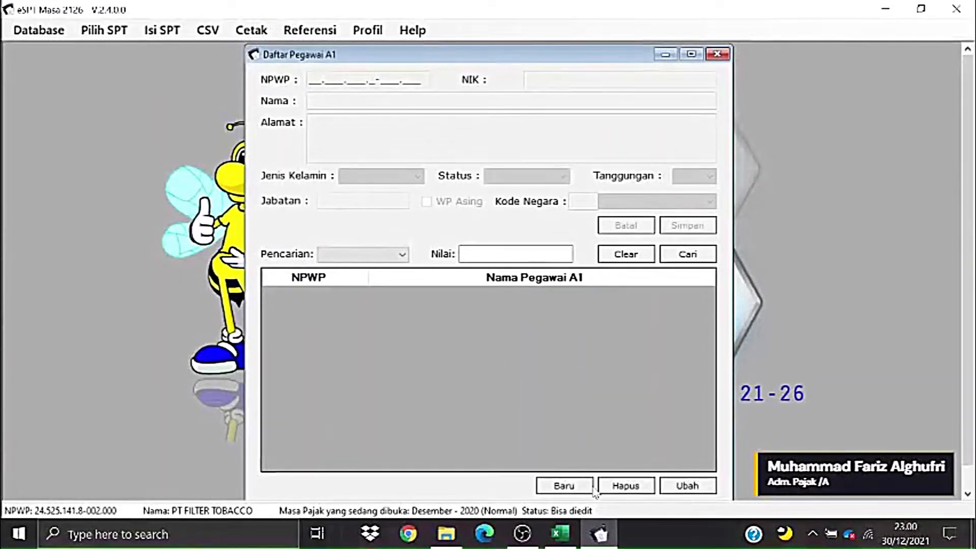
- Start a new A1 employee entry, close the list, and minimize e-SPT
click(564, 486)
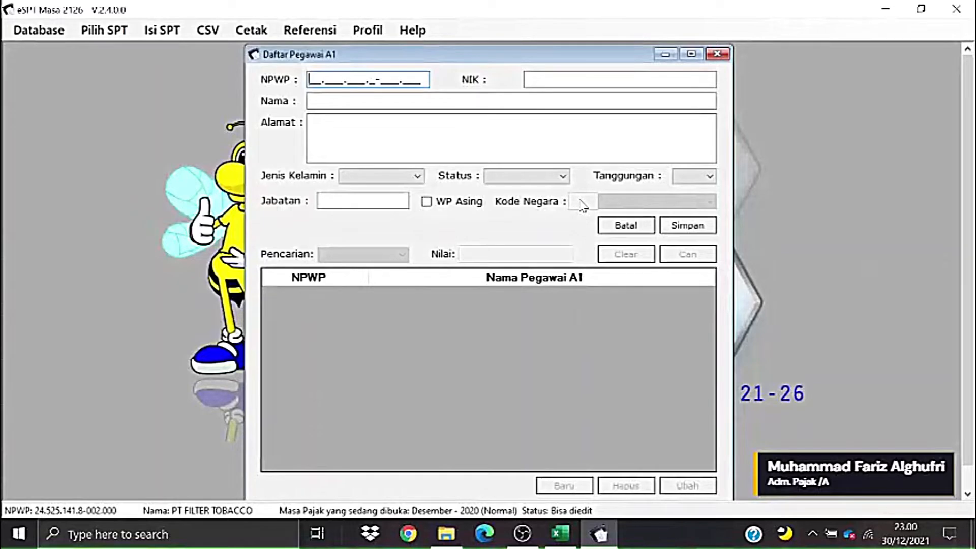
click(717, 55)
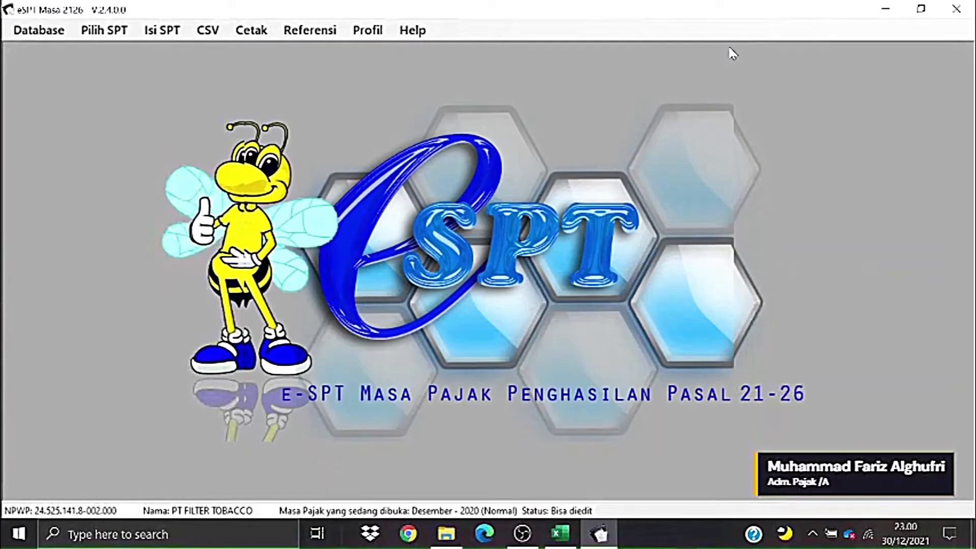
click(883, 9)
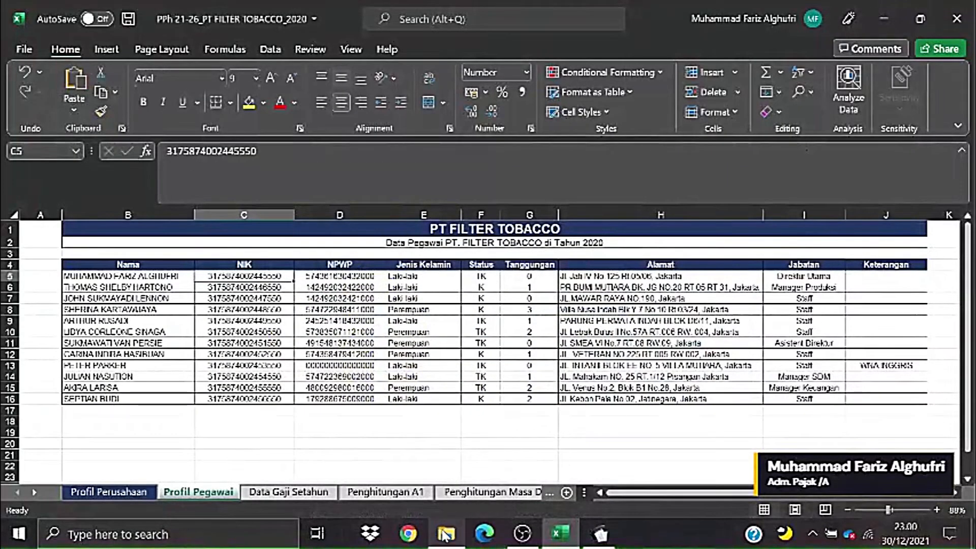
- Open the e-SPT PPh Pasal 21-26 folder in File Explorer and scroll through its contents
click(446, 534)
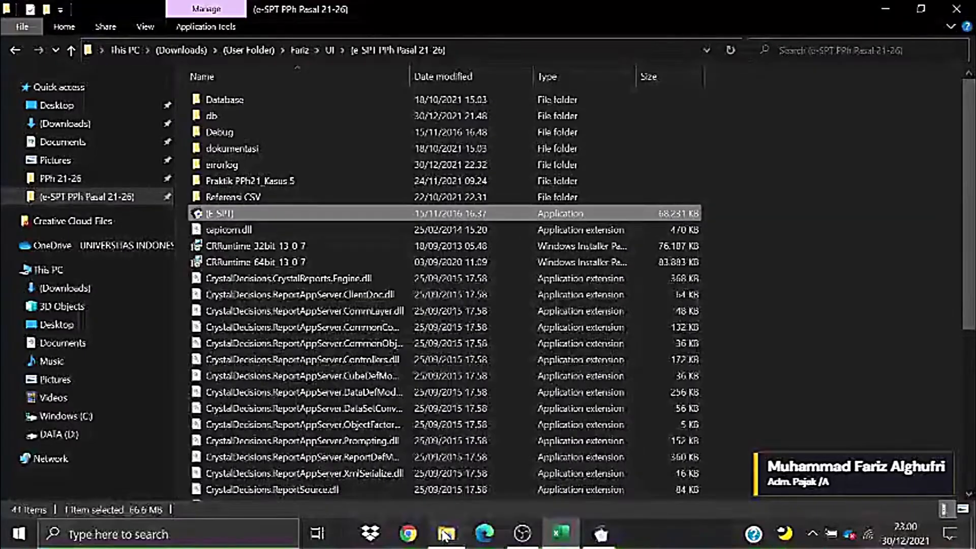
click(112, 201)
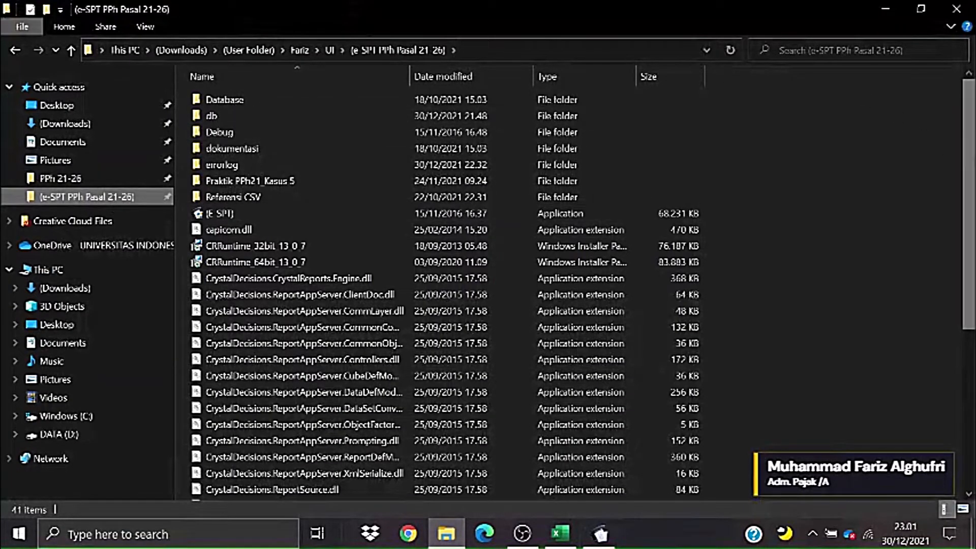
drag(969, 152, 969, 172)
scroll(355, 203, down, 2)
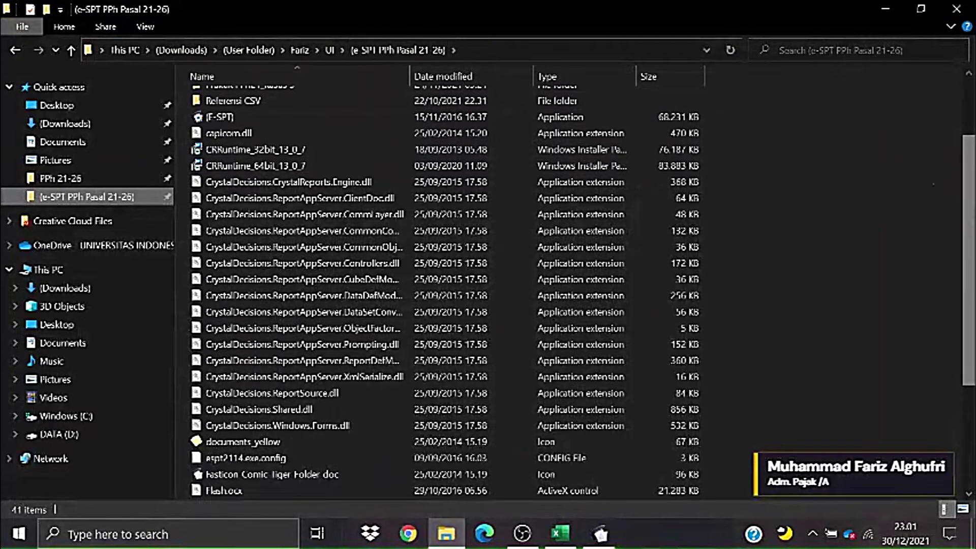
scroll(923, 131, up, 2)
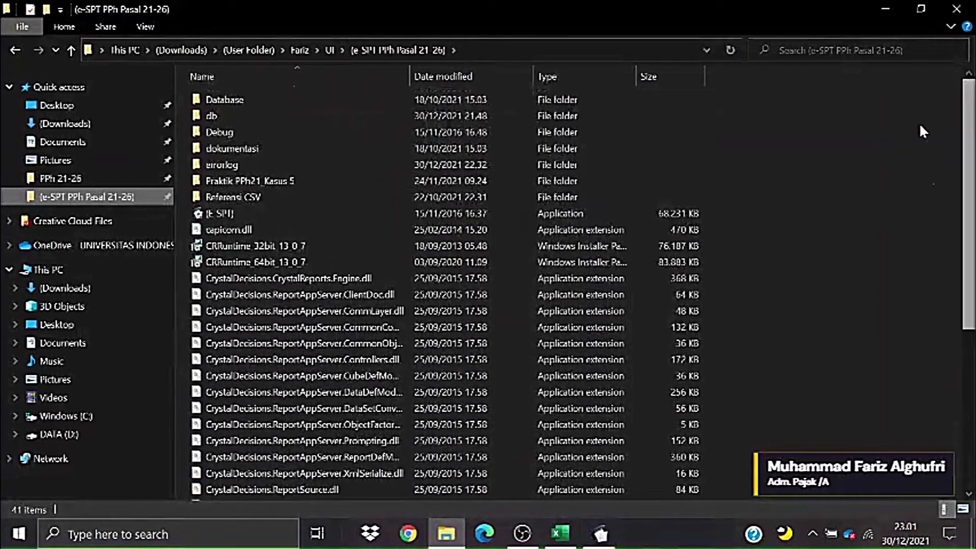
click(55, 203)
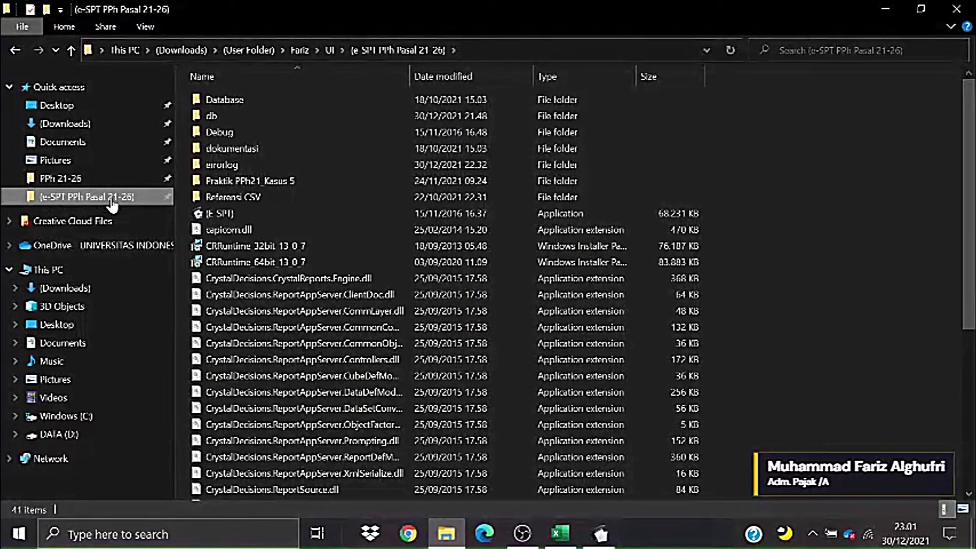
scroll(968, 285, down, 6)
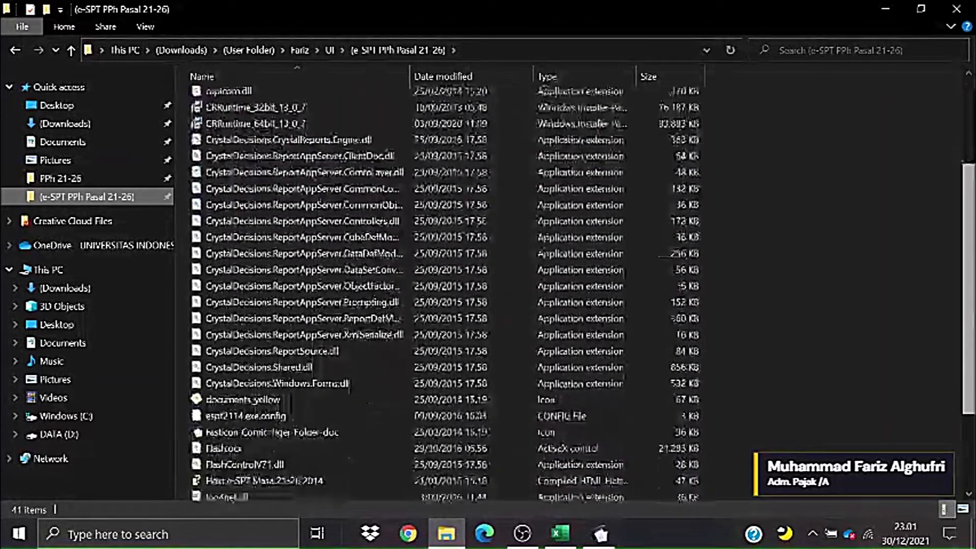
scroll(865, 215, up, 8)
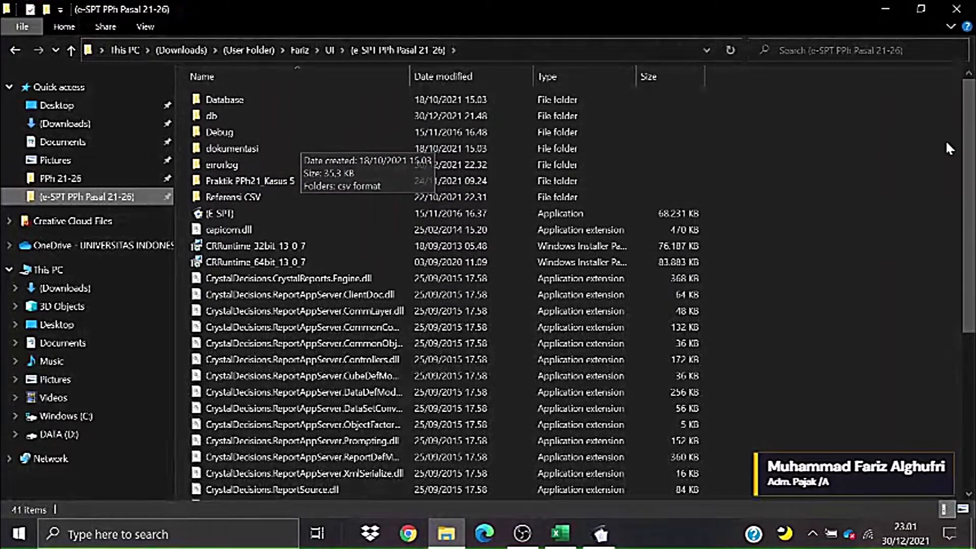
mouse_move(971, 153)
mouse_down()
mouse_move(971, 312)
mouse_move(970, 153)
mouse_up()
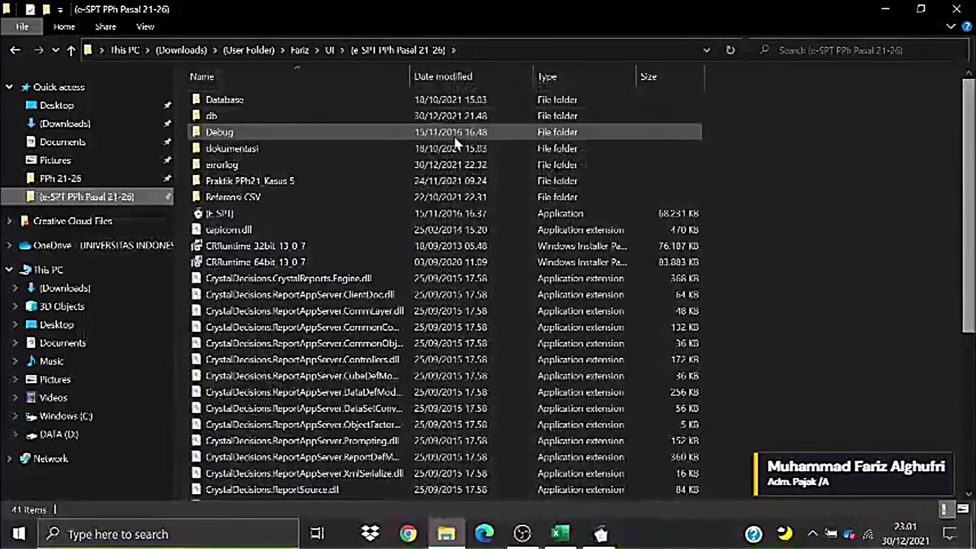
- Go into dokumentasi > csv format > contoh csv and highlight its eight sample CSV files
double_click(250, 149)
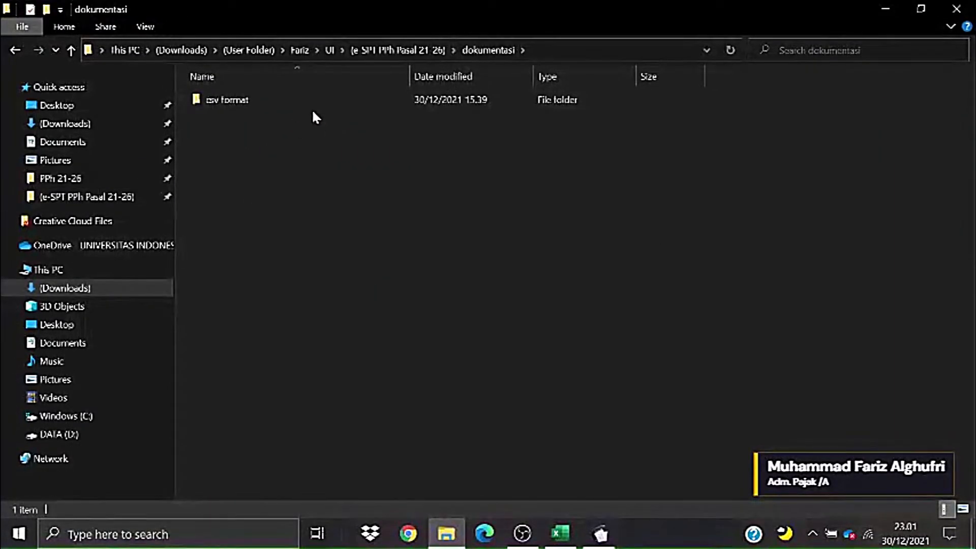
double_click(284, 104)
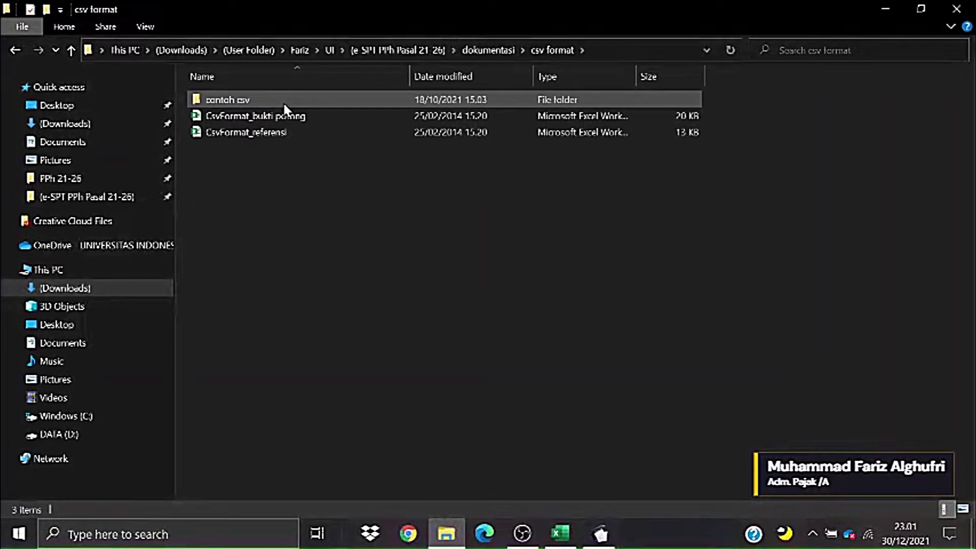
double_click(282, 102)
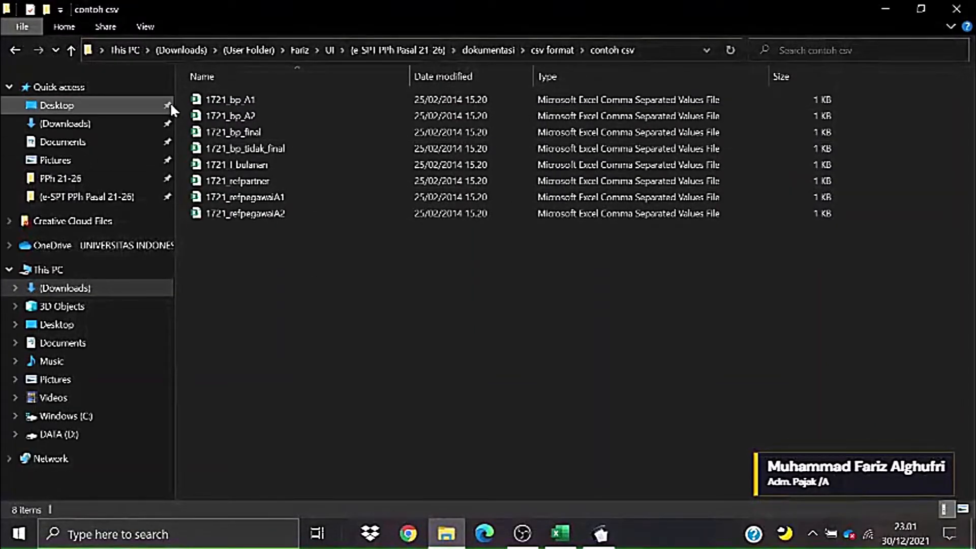
drag(180, 96, 298, 210)
click(386, 264)
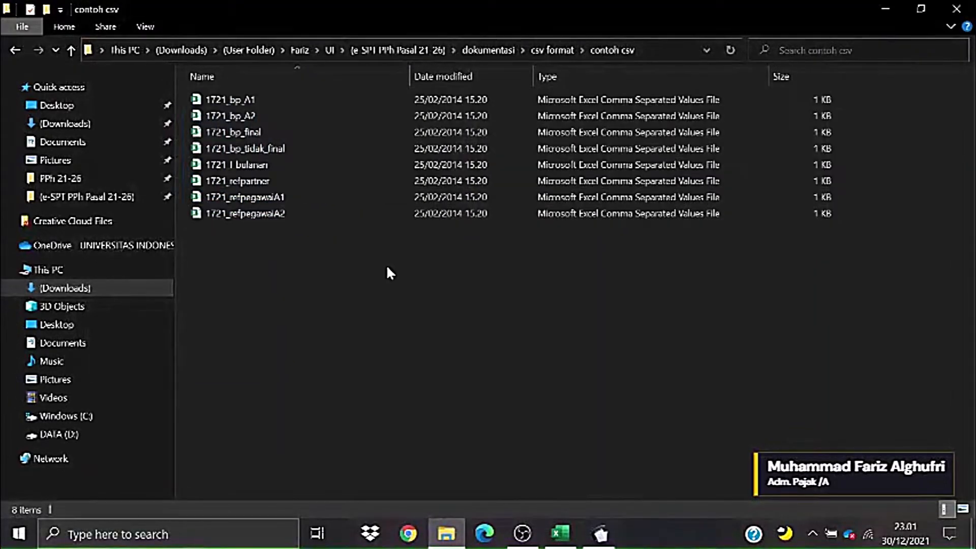
drag(178, 90, 410, 300)
click(501, 233)
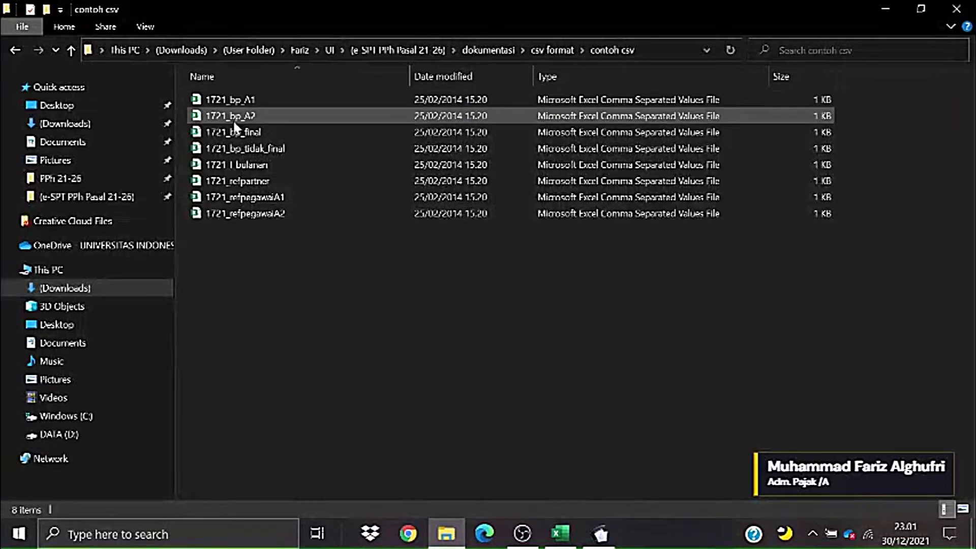
drag(487, 299, 343, 97)
click(393, 317)
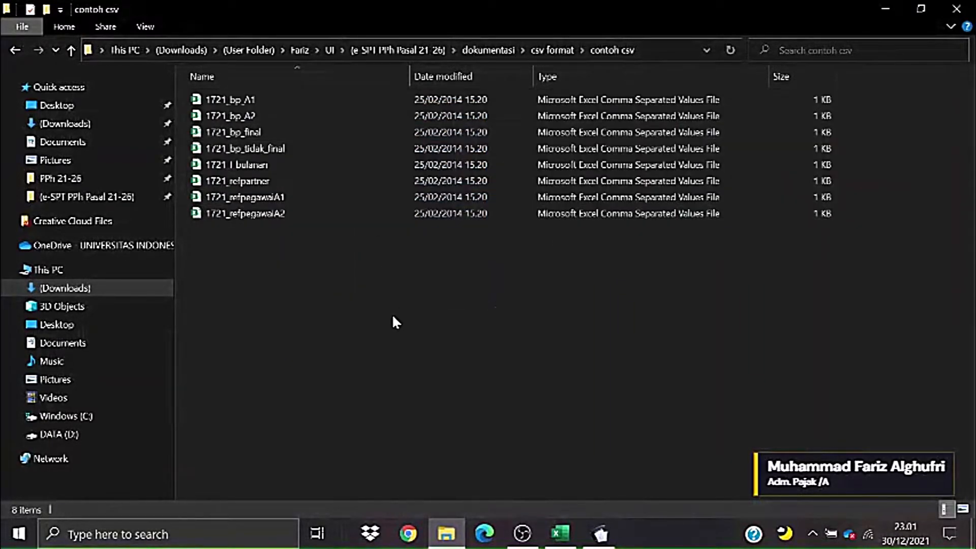
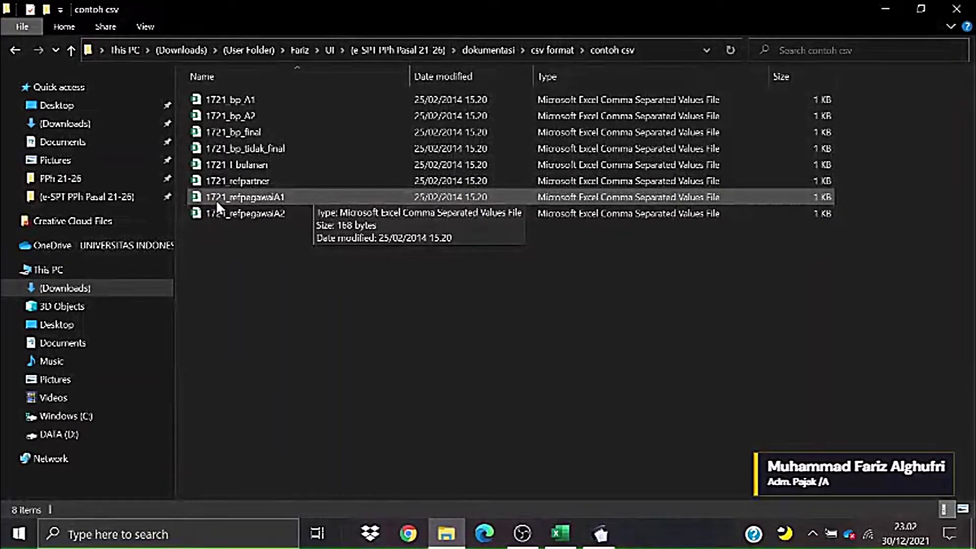
- Copy the 1721_refpegawaiA1 CSV file from the contoh csv folder
click(274, 200)
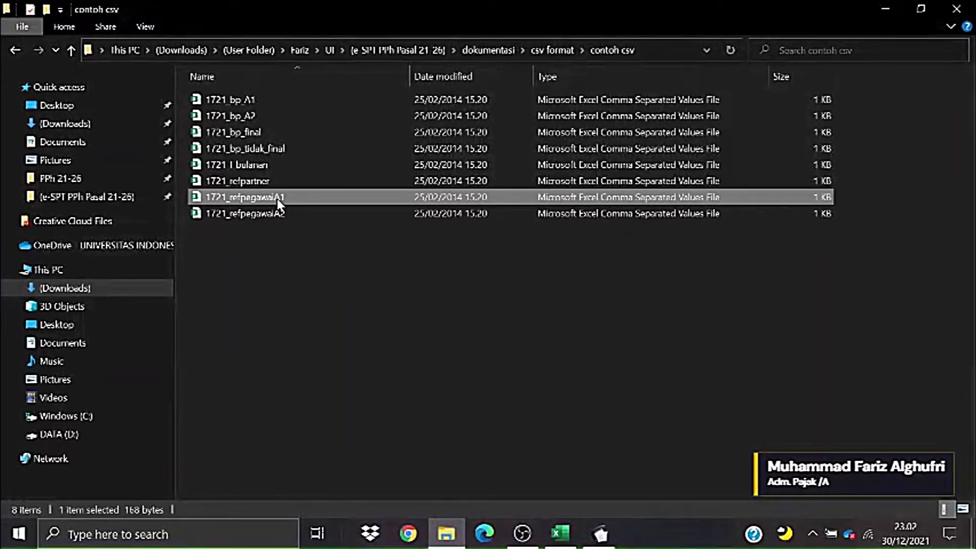
click(258, 229)
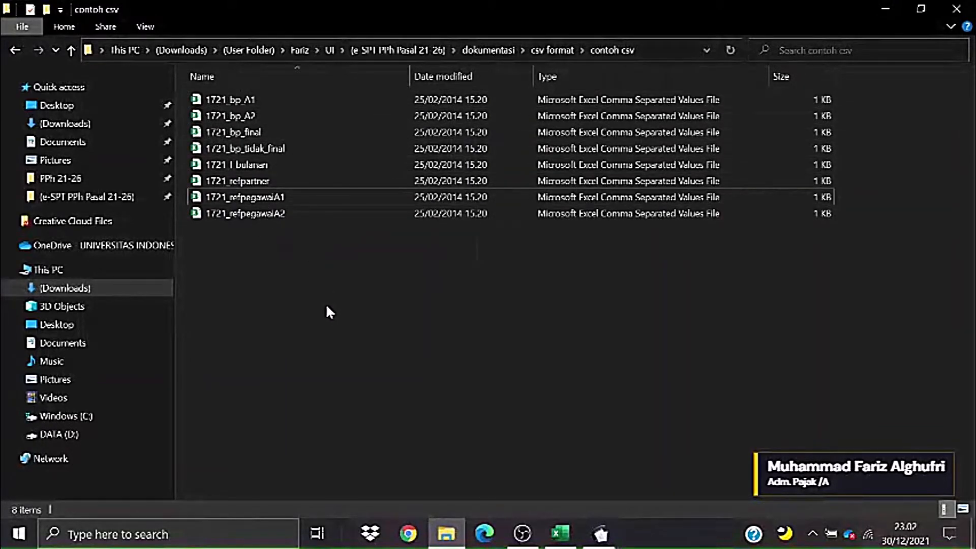
drag(292, 301, 265, 134)
click(275, 294)
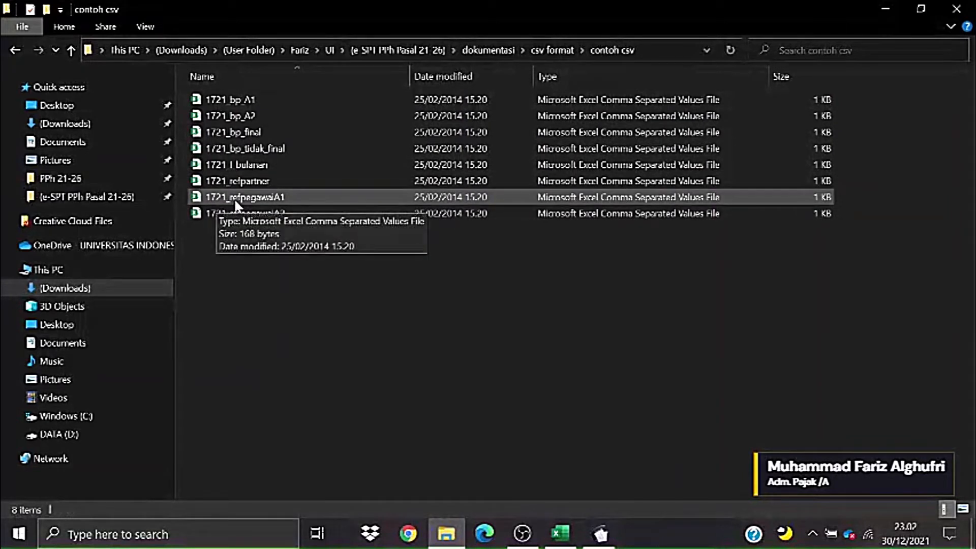
click(248, 200)
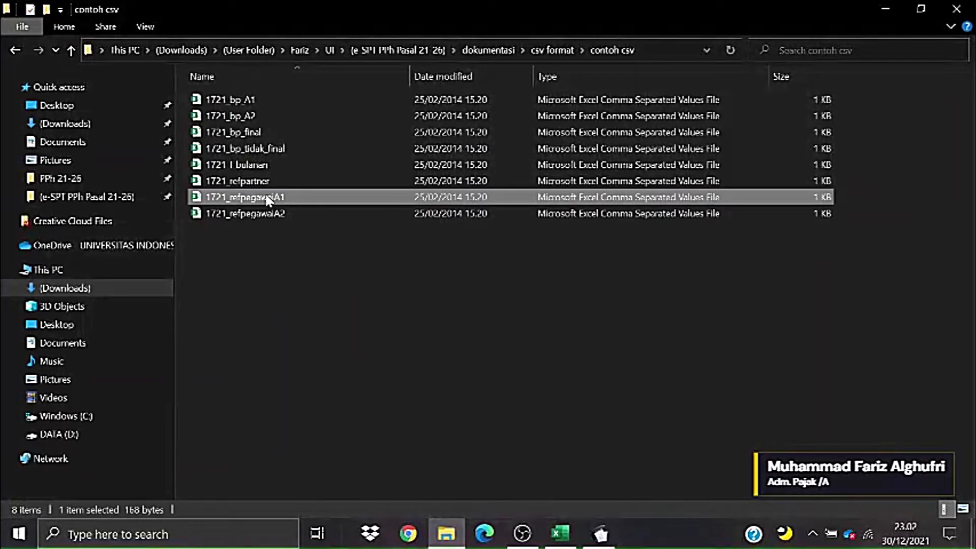
right_click(279, 195)
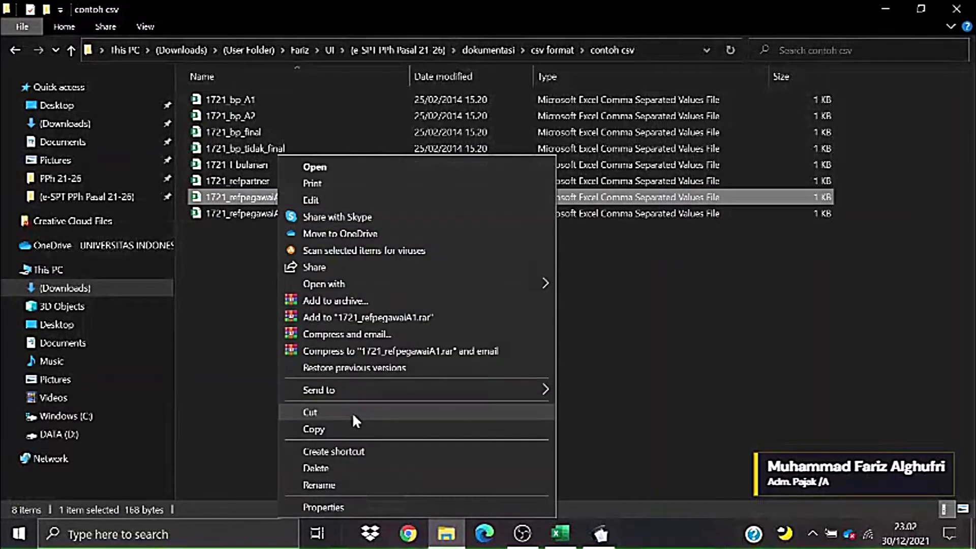
click(341, 428)
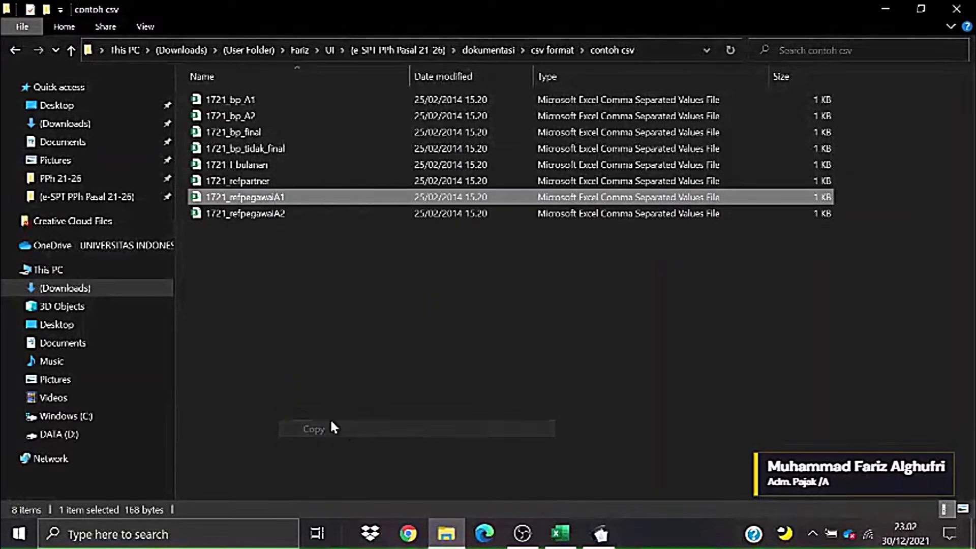
- Paste the CSV file into the PPh 21-26 folder opened from Quick access
click(91, 183)
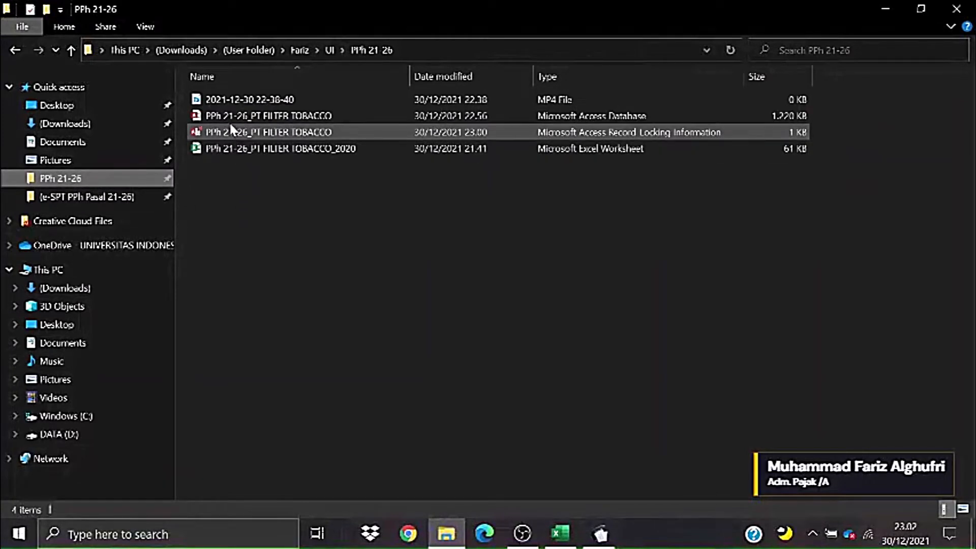
right_click(251, 192)
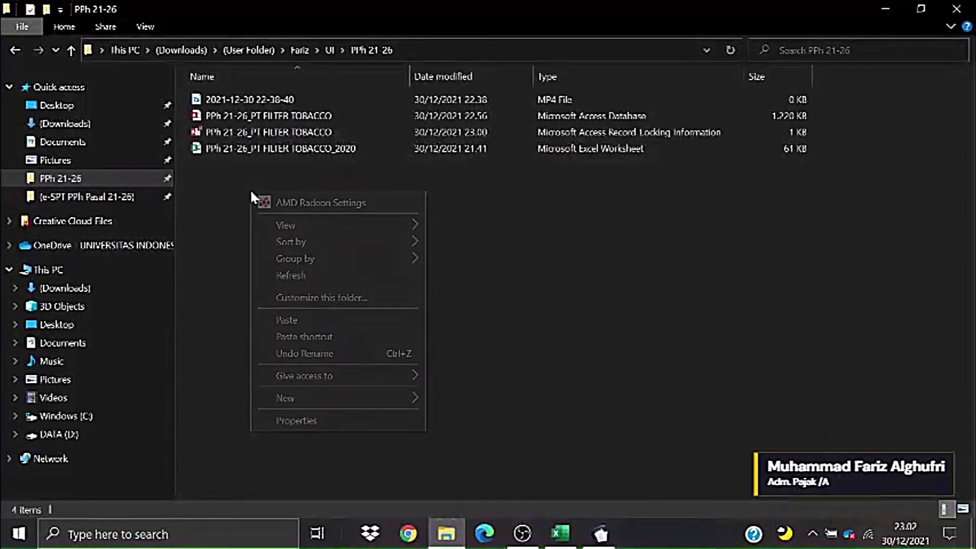
click(305, 320)
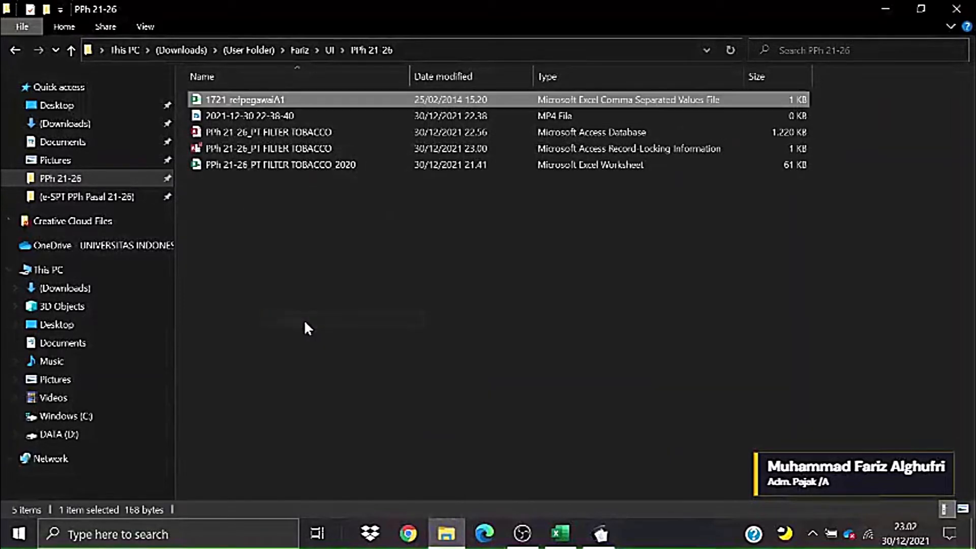
- Open 1721_refpegawaiA1.csv in Excel, widen column I for WP Luar Negeri, and go to File
double_click(245, 104)
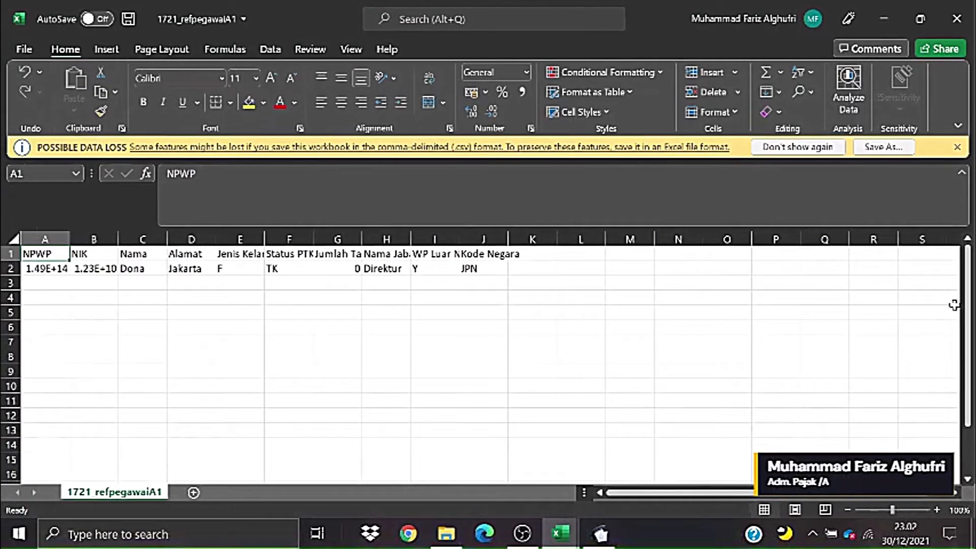
scroll(969, 315, down, 1)
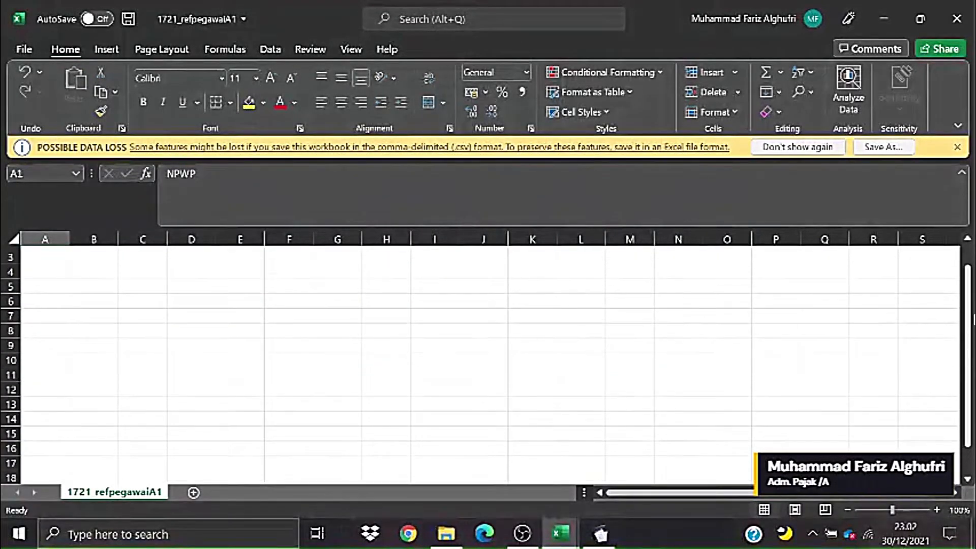
scroll(969, 340, up, 1)
click(808, 311)
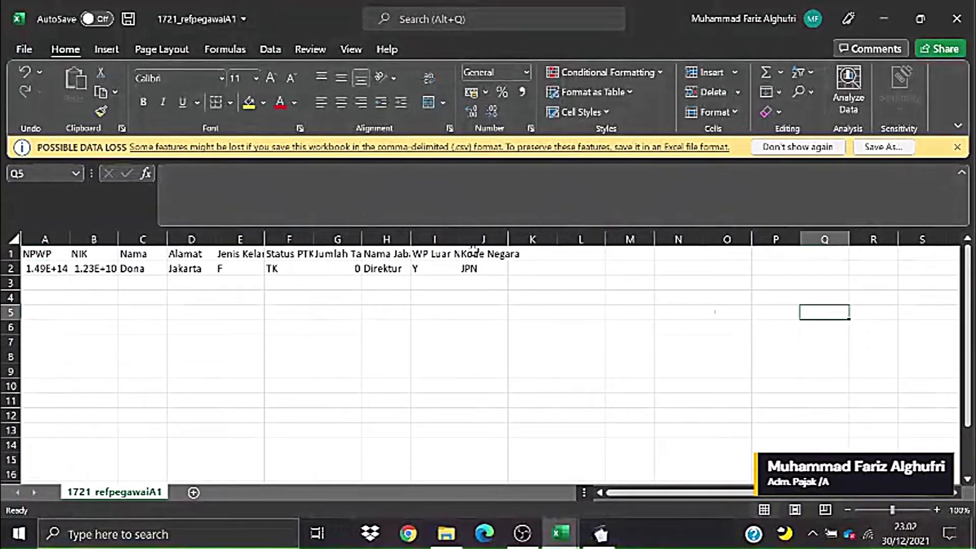
drag(459, 239, 495, 240)
click(603, 327)
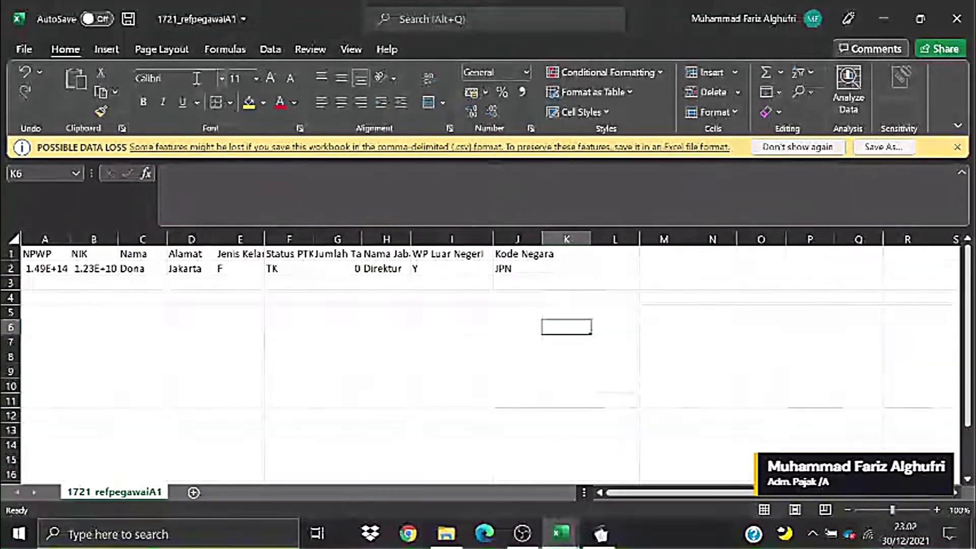
click(24, 49)
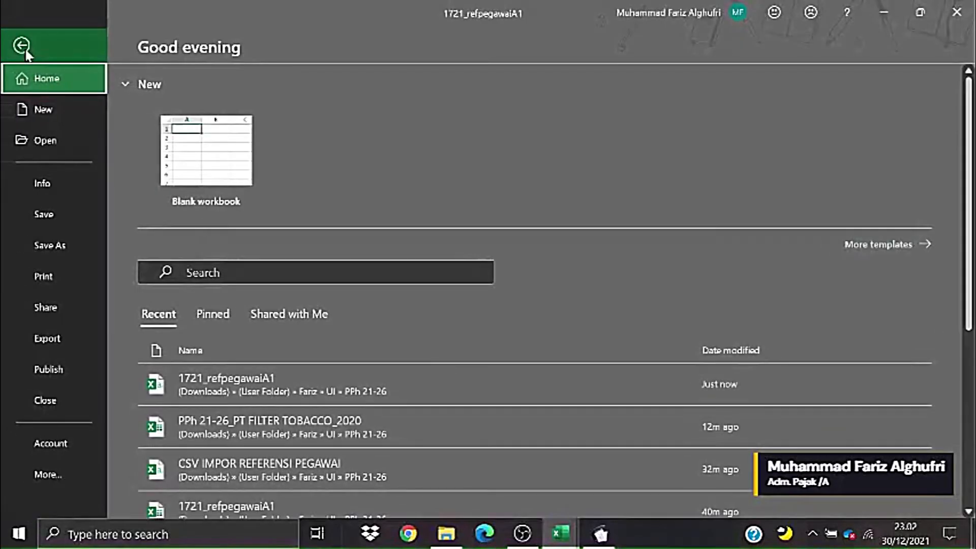
- Save 1721_refpegawaiA1 as an Excel Workbook (*.xlsx) in PPh 21-26
click(67, 246)
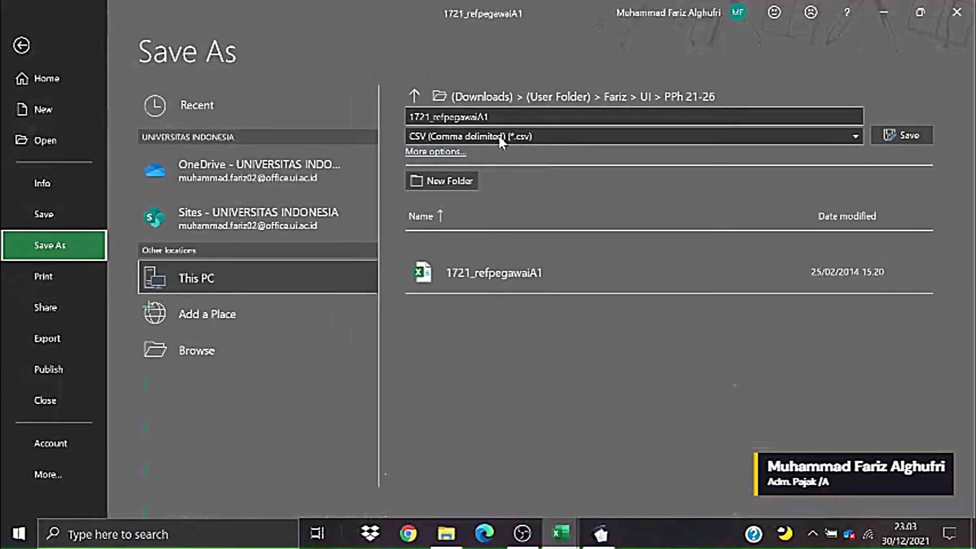
click(511, 139)
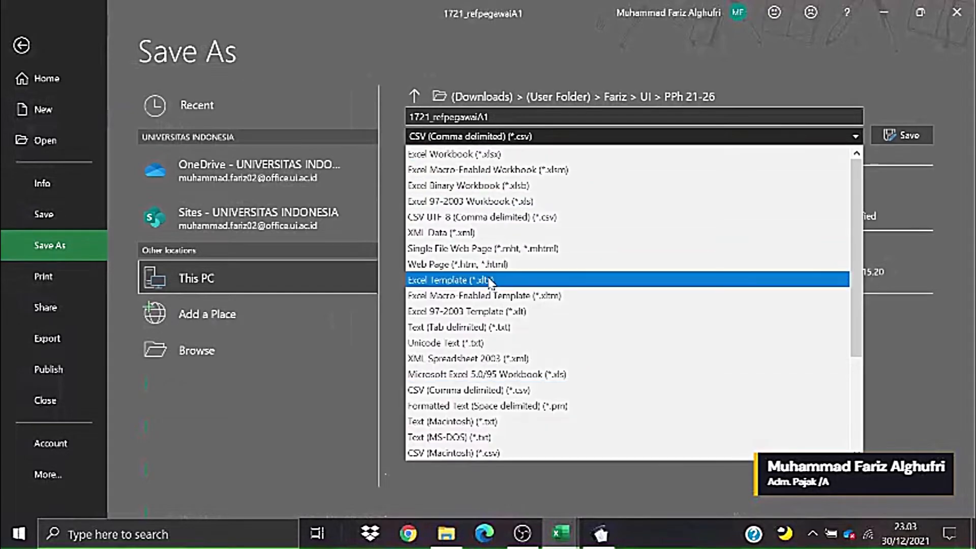
click(475, 155)
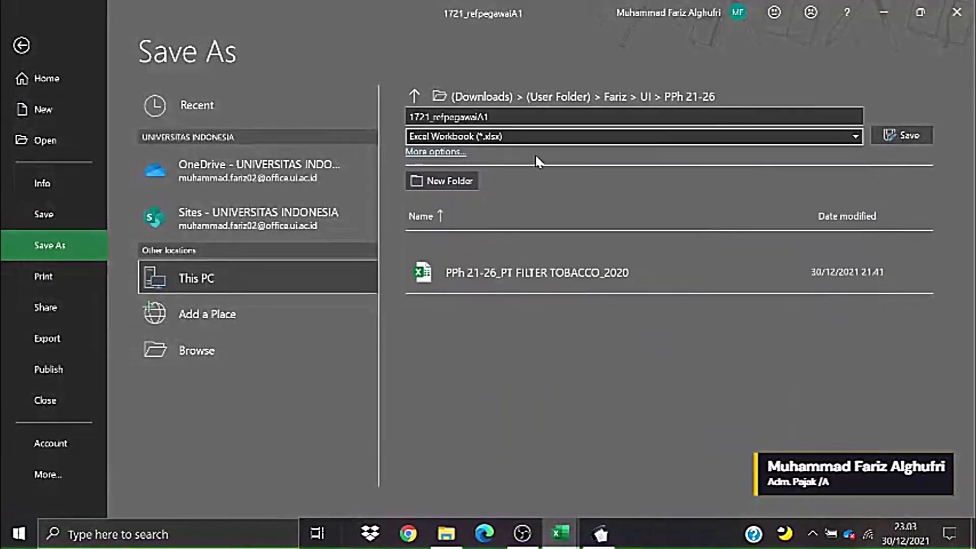
click(902, 136)
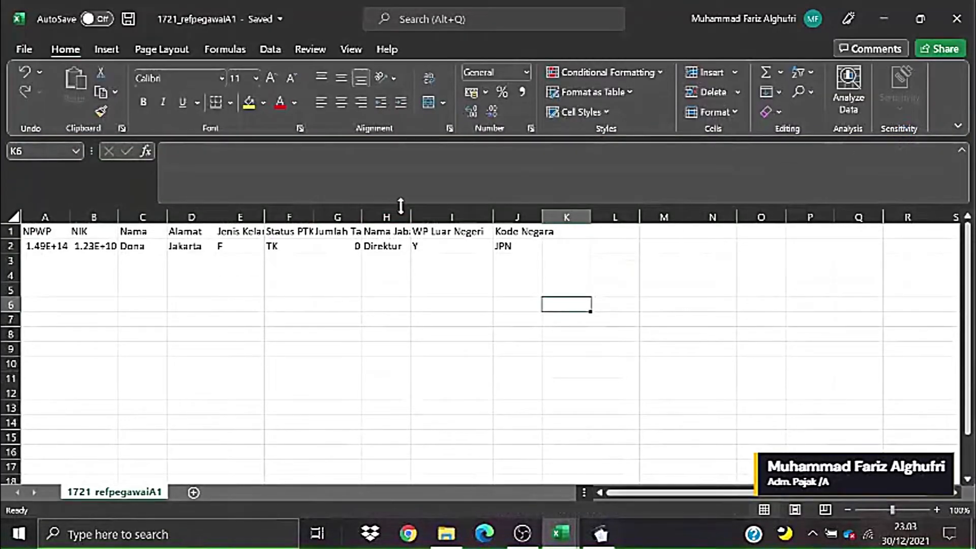
- Widen column J to show Kode Negara, then minimize both Excel workbooks
drag(401, 206, 401, 162)
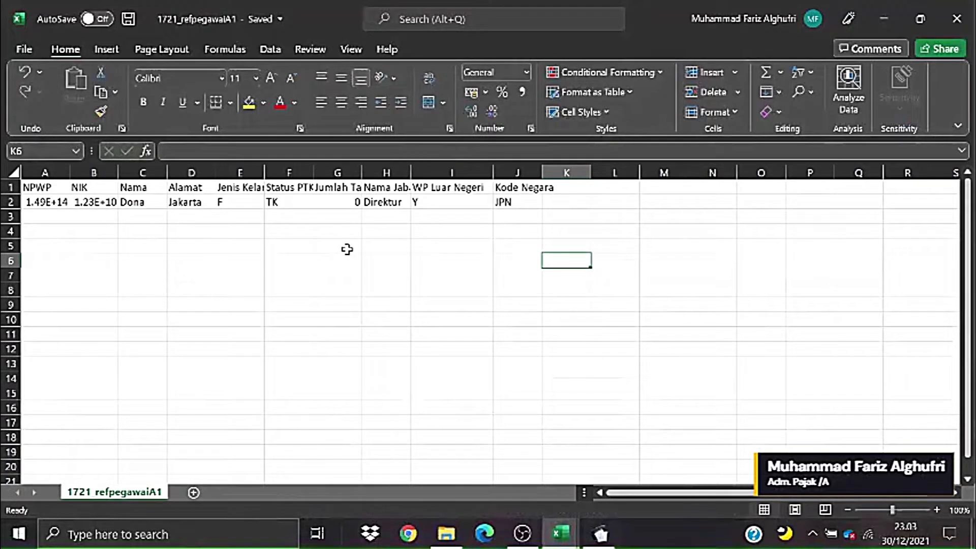
drag(35, 217, 504, 312)
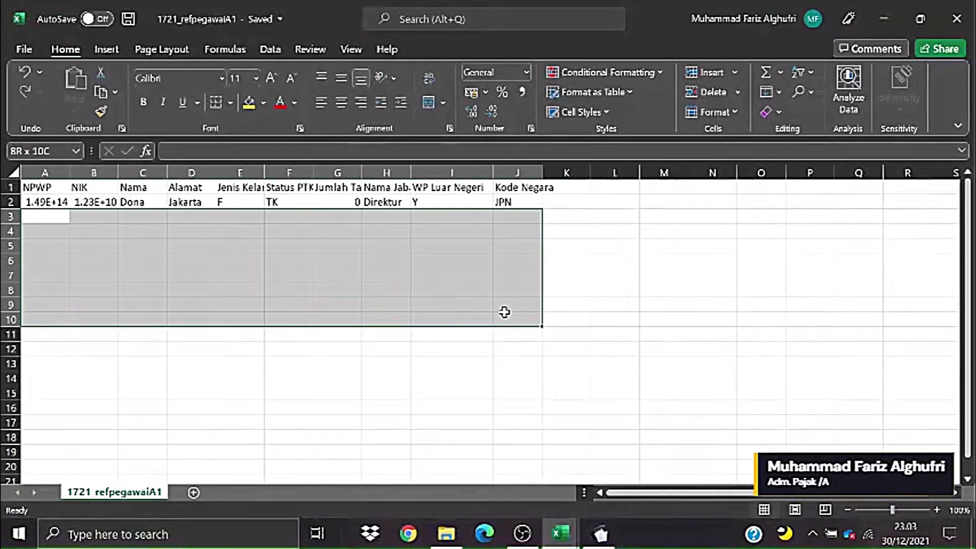
drag(543, 172, 571, 173)
click(693, 275)
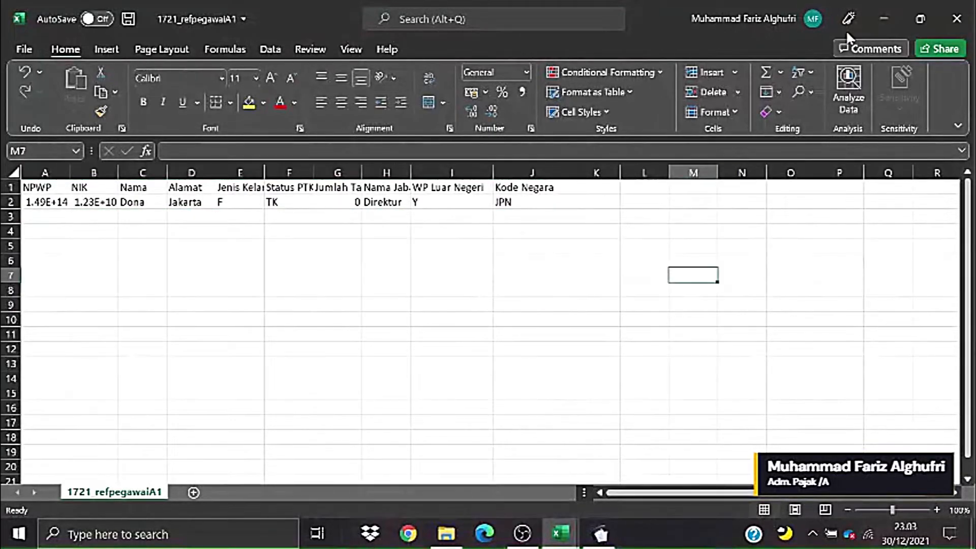
click(883, 20)
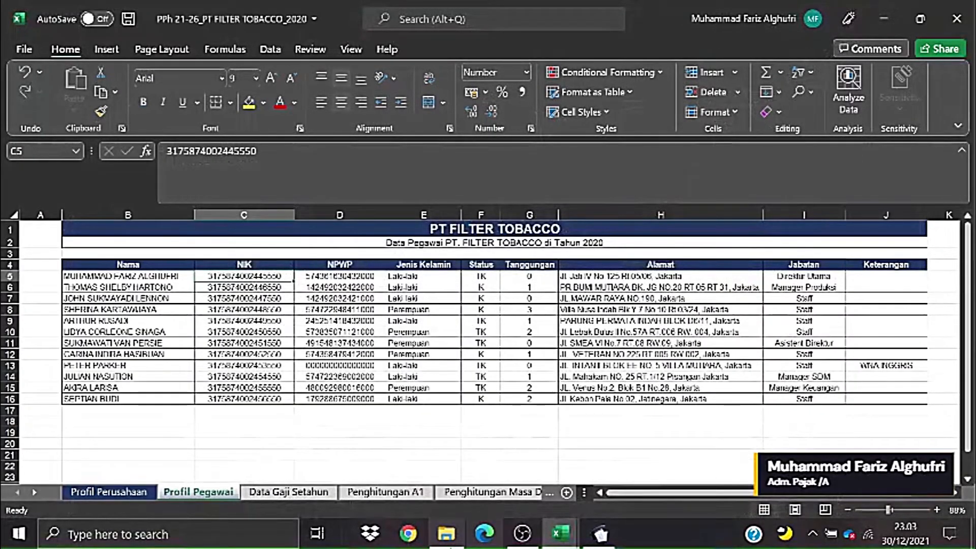
click(883, 19)
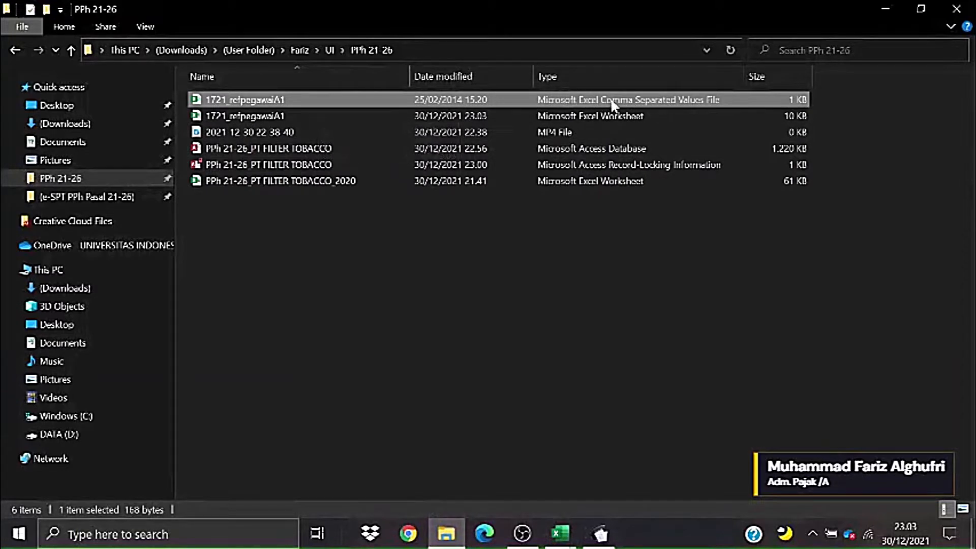
- Delete the original 1721_refpegawaiA1 CSV and bring the xlsx workbook back from the taskbar
right_click(343, 98)
click(392, 411)
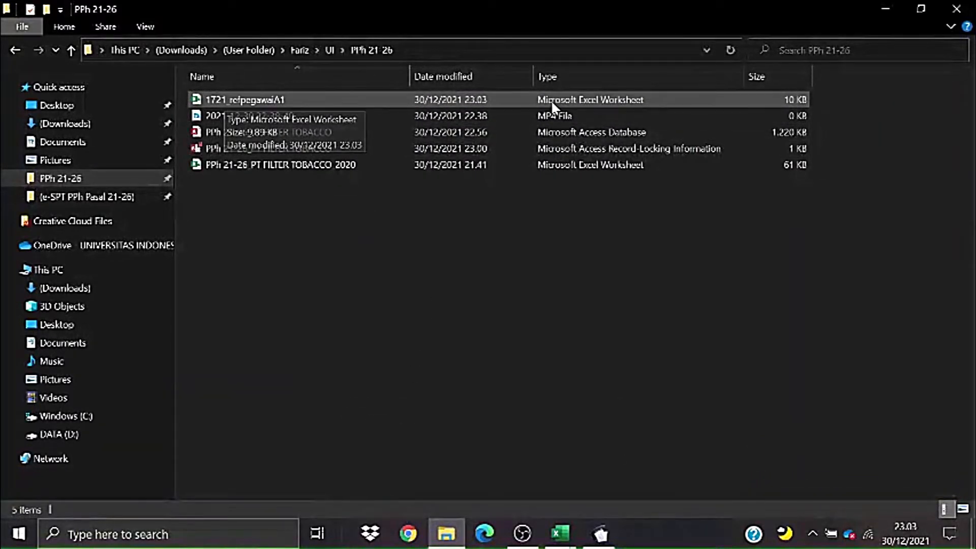
mouse_move(560, 533)
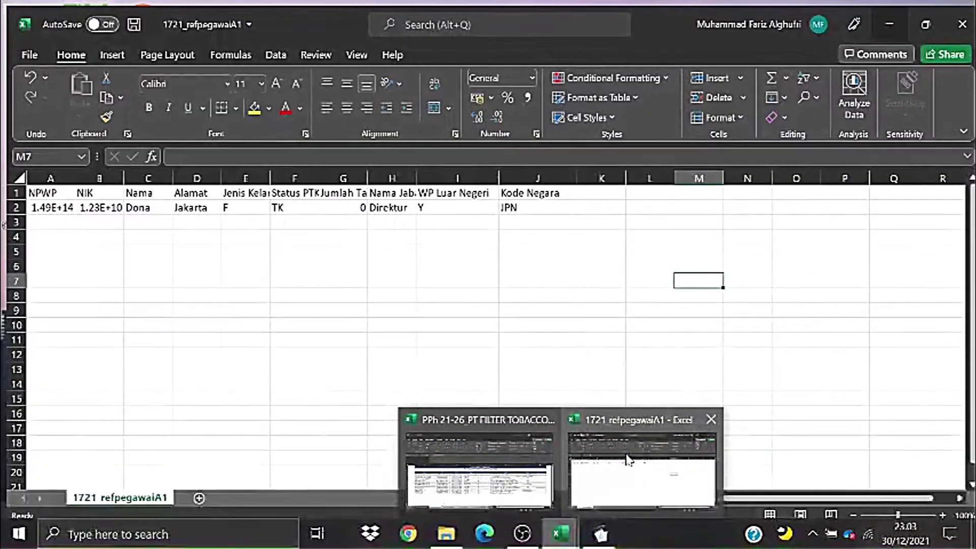
click(630, 456)
click(451, 290)
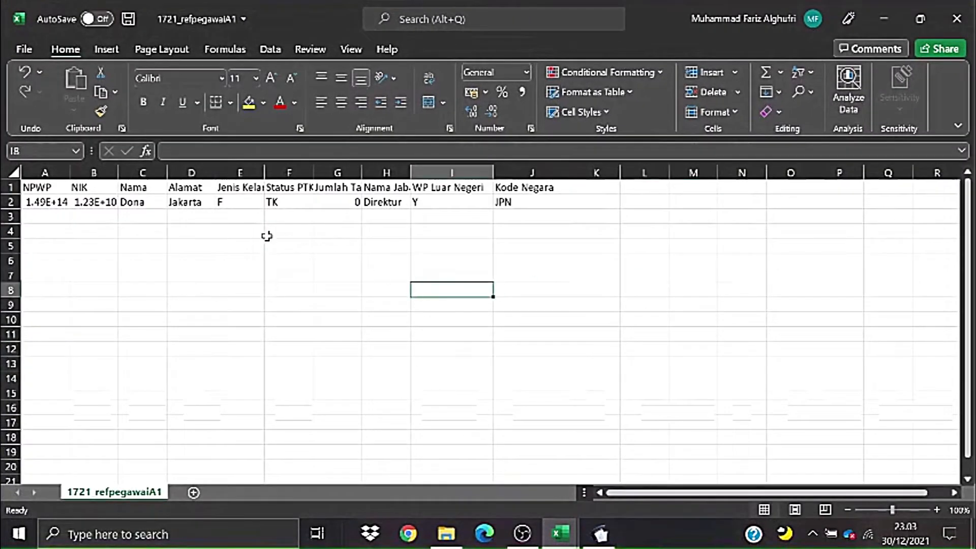
- Widen the Jenis Kelamin and Nama Jabatan columns in 1721_refpegawaiA1
click(255, 234)
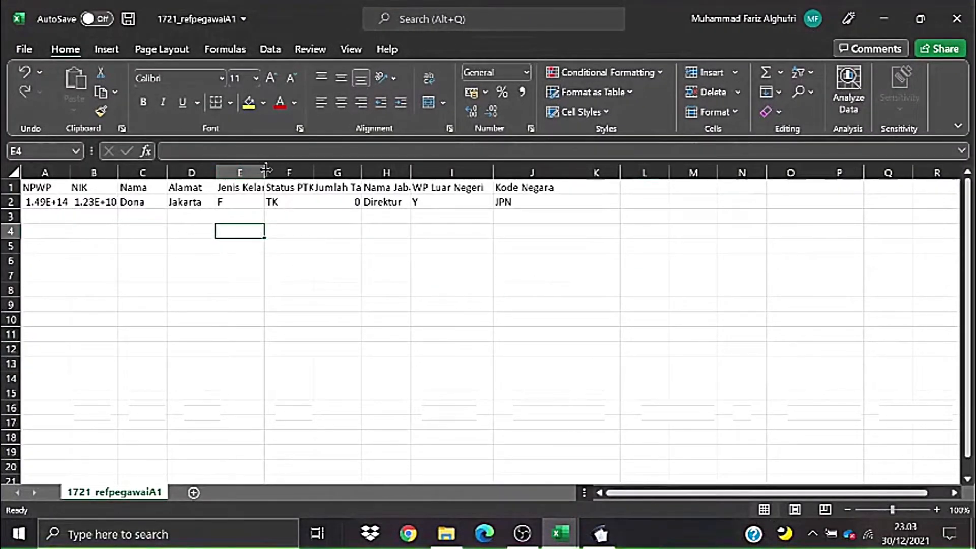
drag(265, 170, 531, 172)
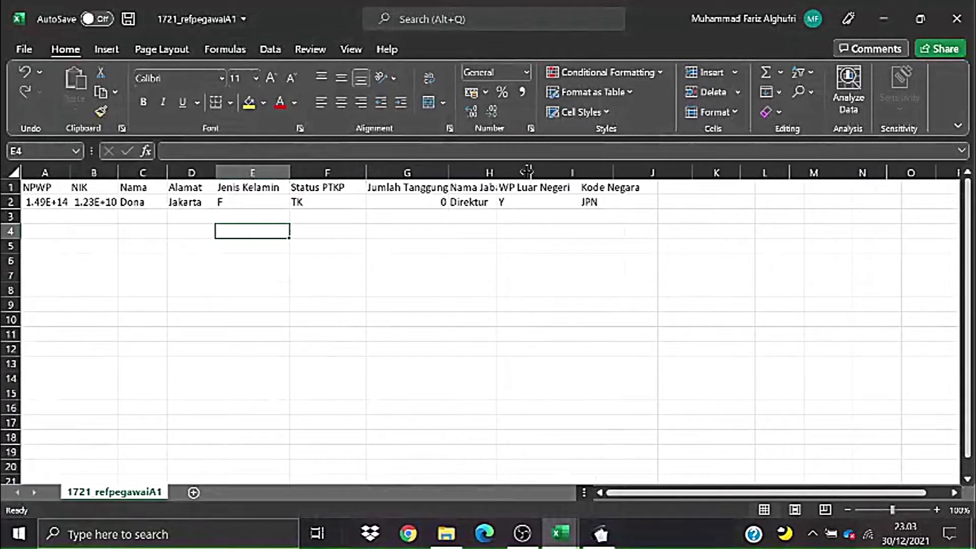
click(765, 261)
click(148, 259)
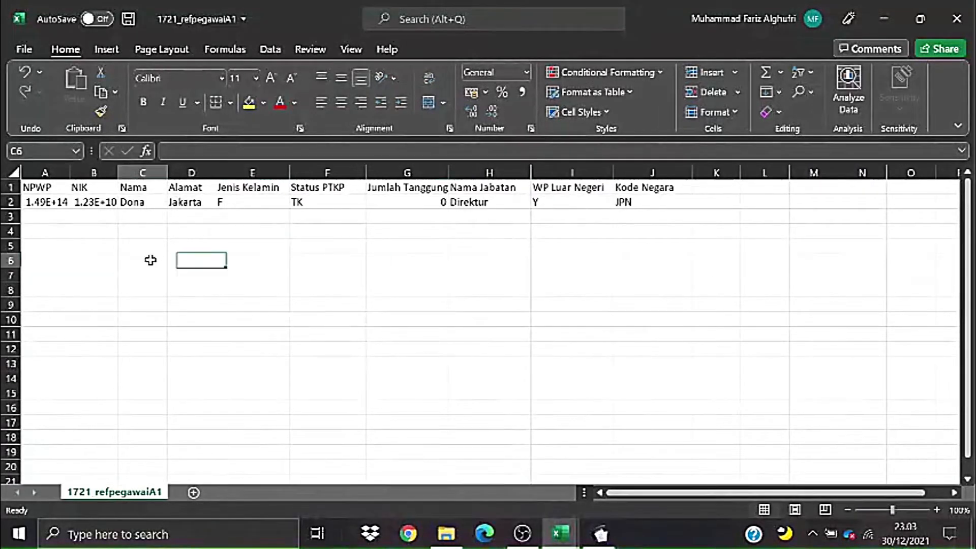
click(479, 321)
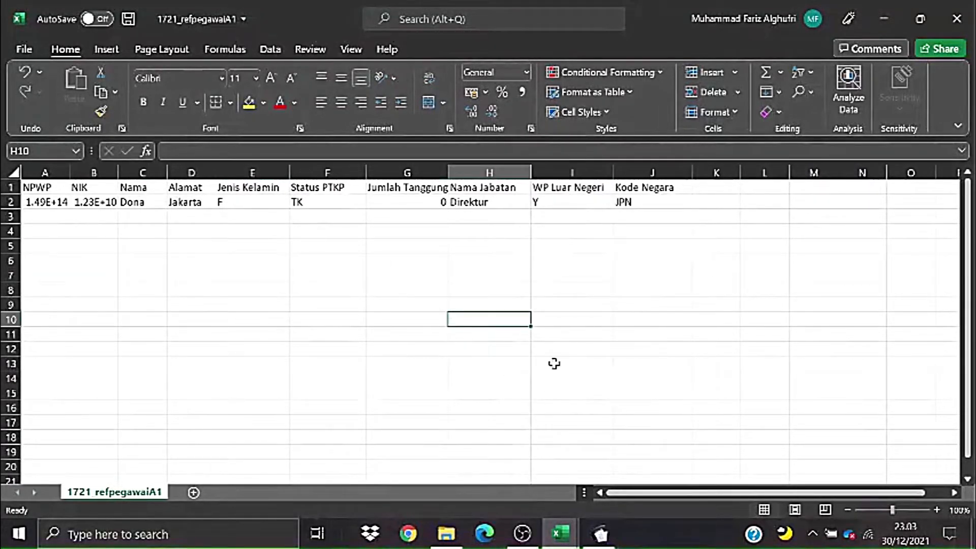
click(562, 347)
- Check the NPWP and NIK headers, then switch to the PPh 21-26 salary workbook
key(alt+Tab)
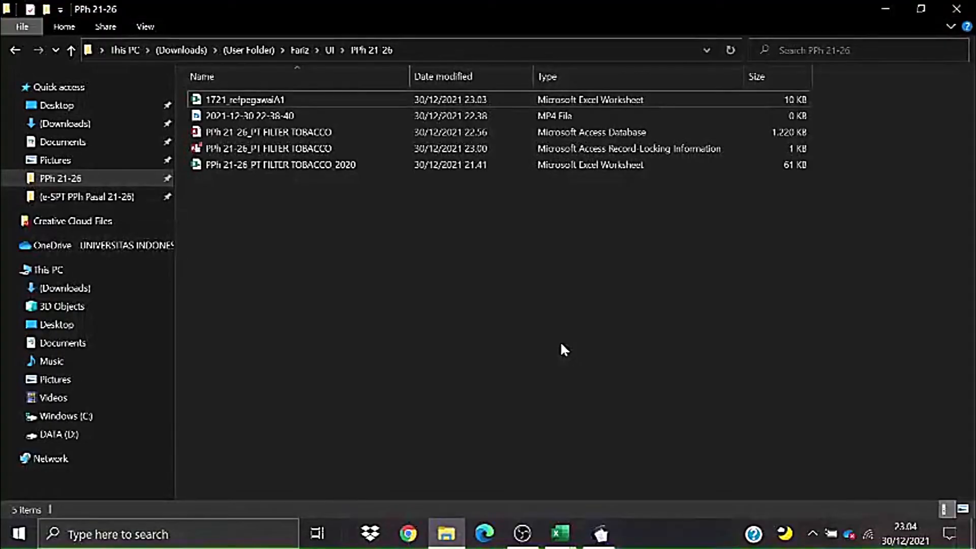
key(alt+Tab)
click(44, 186)
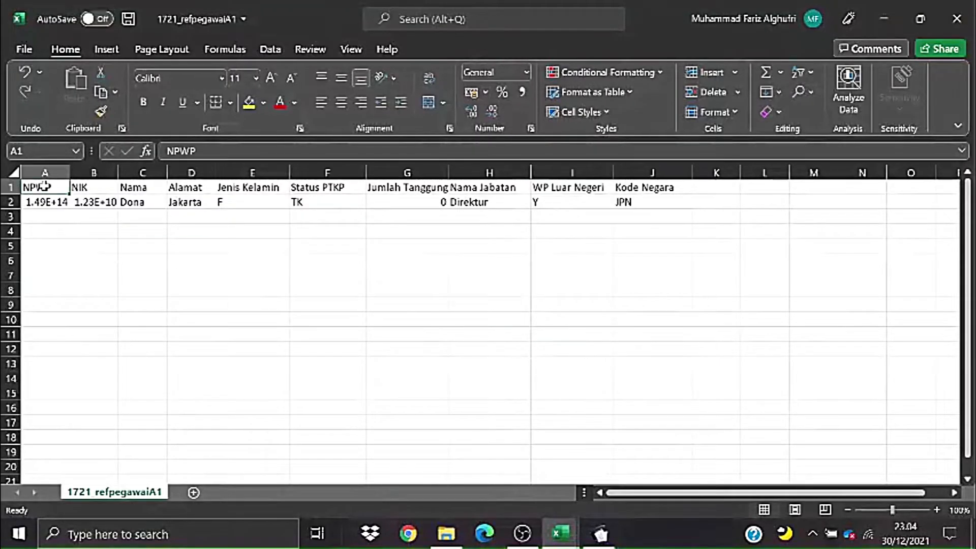
click(102, 187)
click(244, 242)
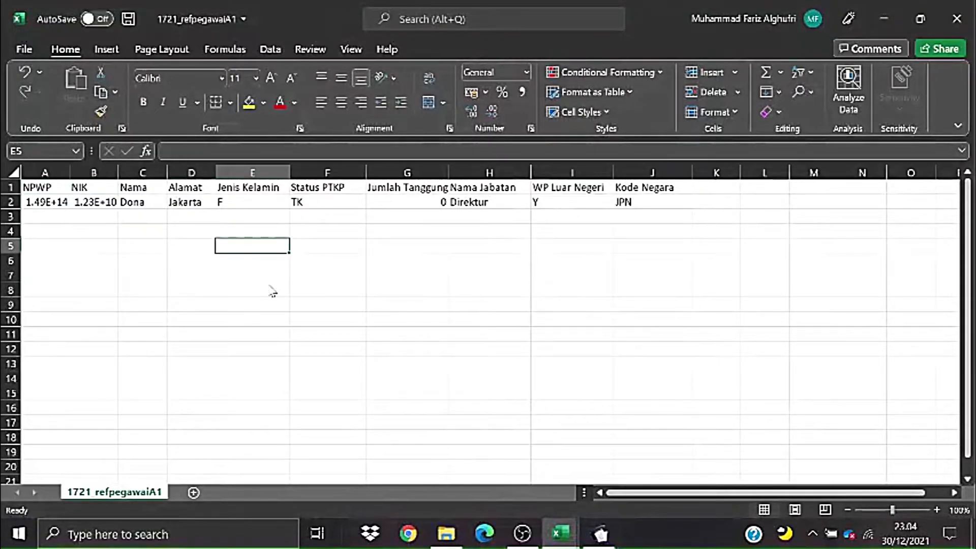
key(alt+Tab)
key(alt+Tab)
key(Tab)
key(alt+Tab)
key(Tab)
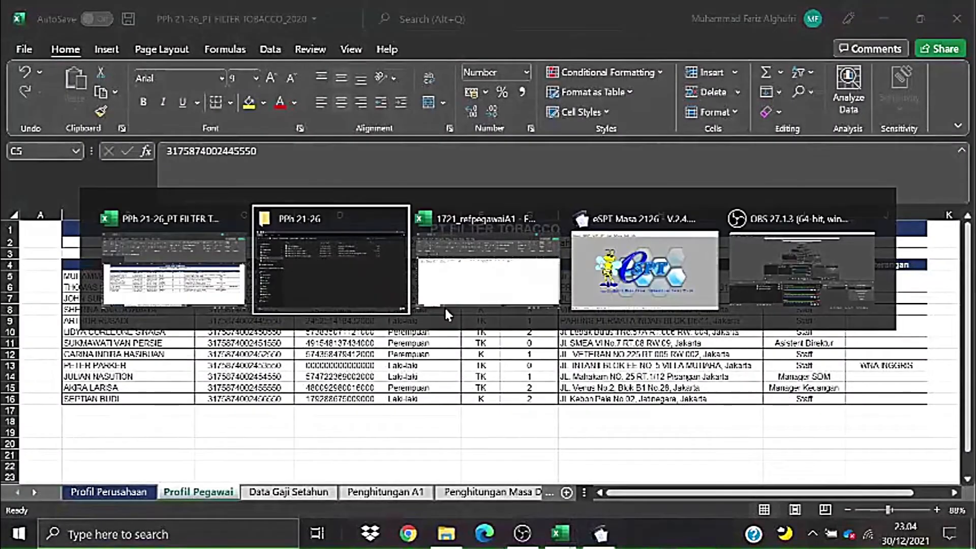
key(alt+Tab)
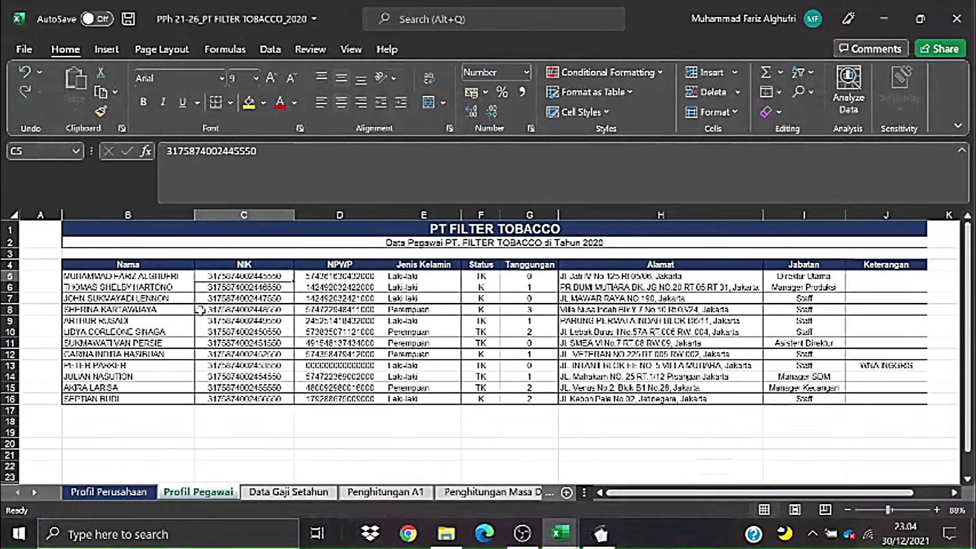
- Paste the 12 employee names as values into column C from C3, widening the column
click(146, 343)
drag(140, 276, 154, 399)
key(ctrl+c)
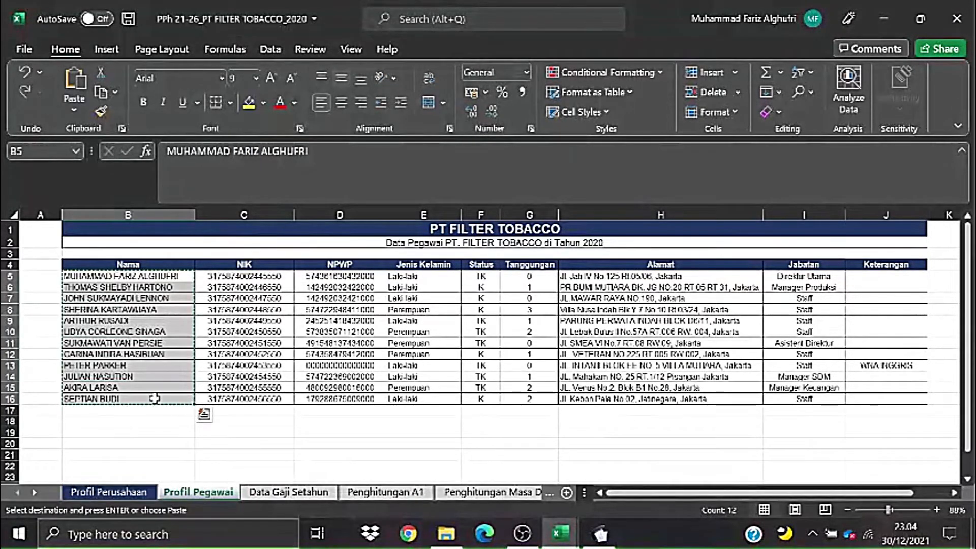
key(alt+Tab)
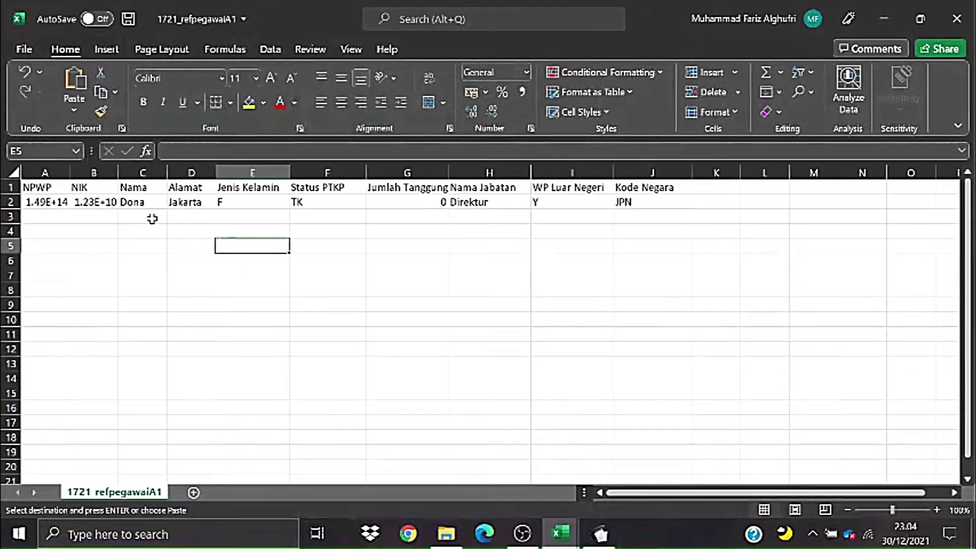
click(152, 218)
right_click(151, 218)
click(206, 183)
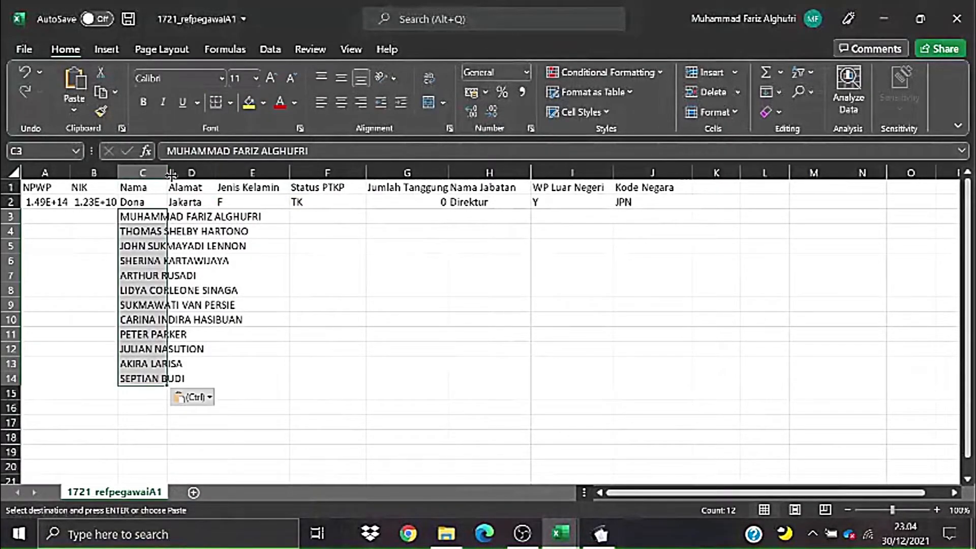
double_click(171, 175)
click(361, 259)
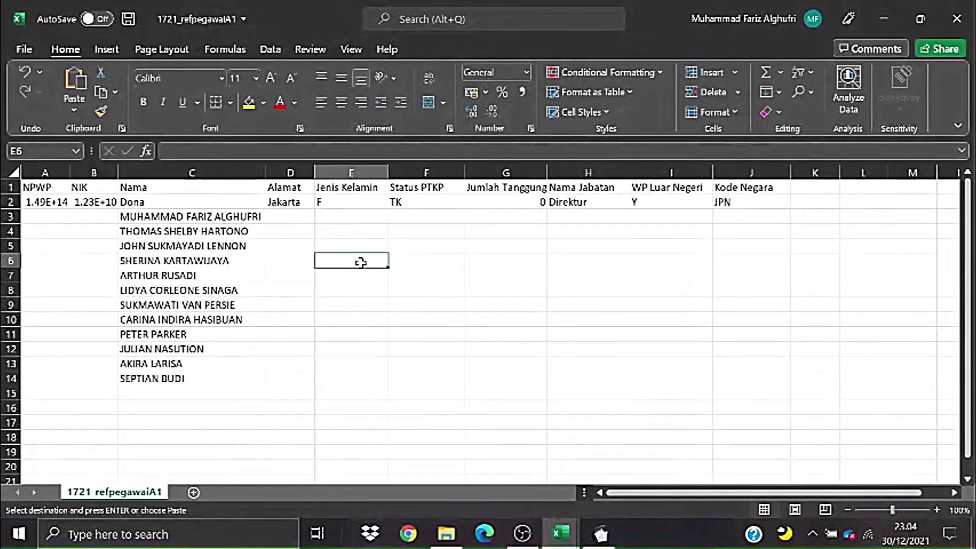
- Review the new employee rows in the template and select cell D3 in Alamat
key(alt+Tab)
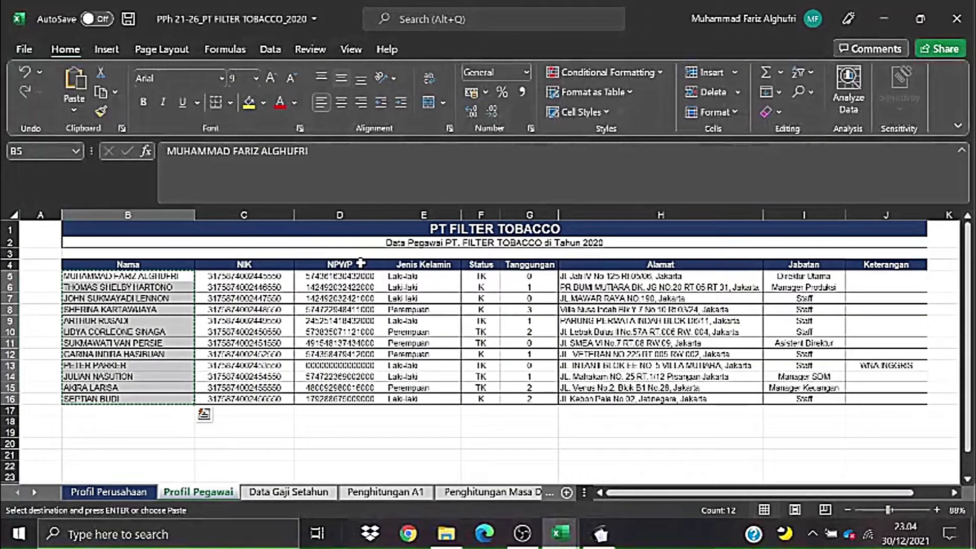
key(alt+Tab)
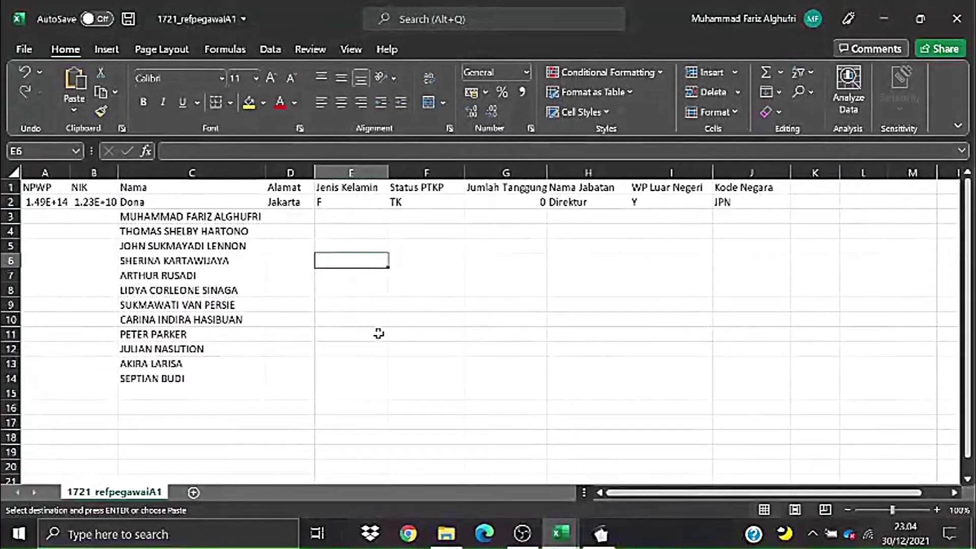
click(378, 334)
drag(76, 212, 541, 374)
click(450, 304)
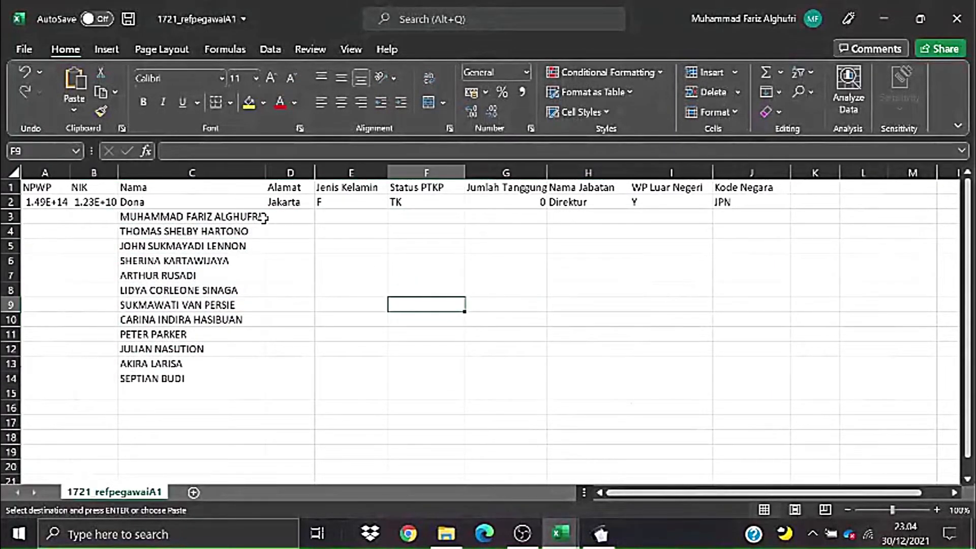
click(285, 218)
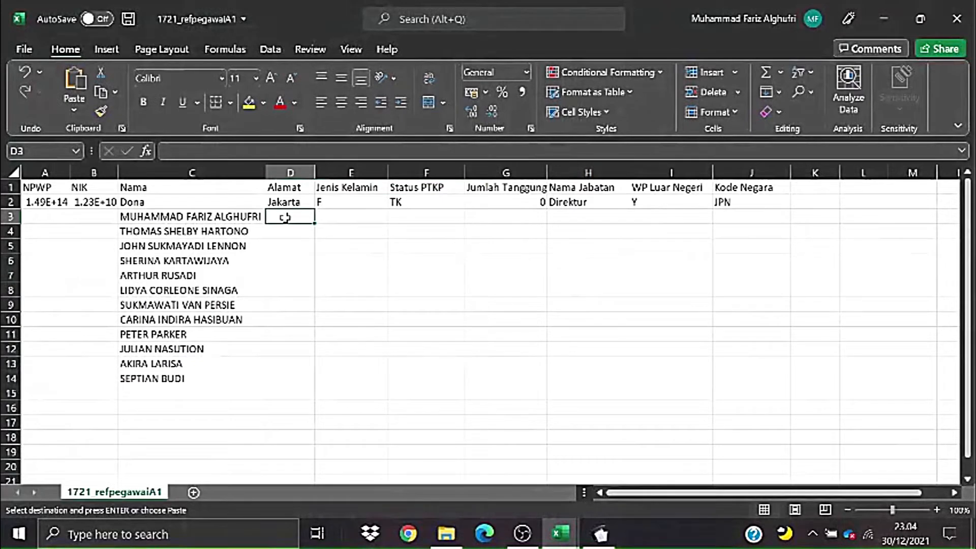
- Paste the 12 NIK numbers into E3:E14 and widen column E to show them
key(alt+Tab)
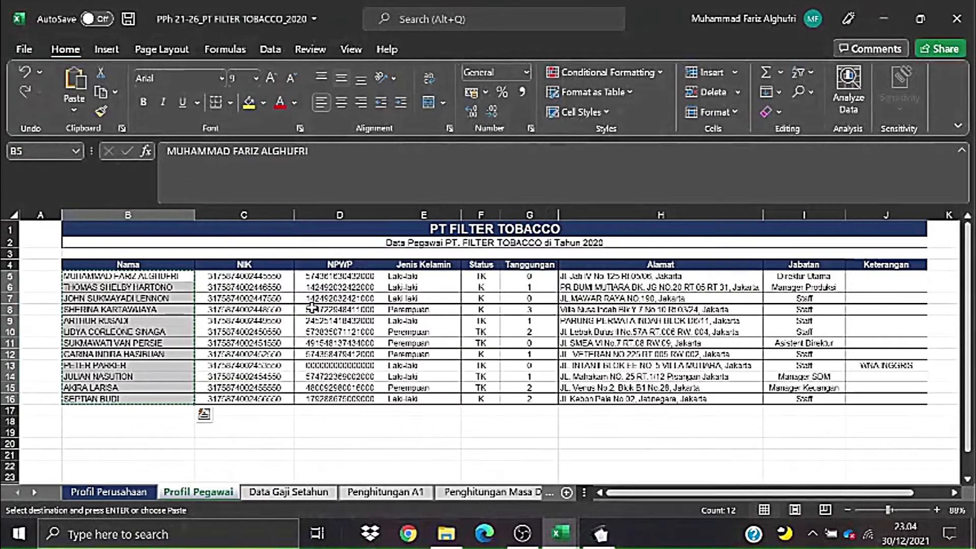
drag(244, 276, 251, 394)
key(ctrl+c)
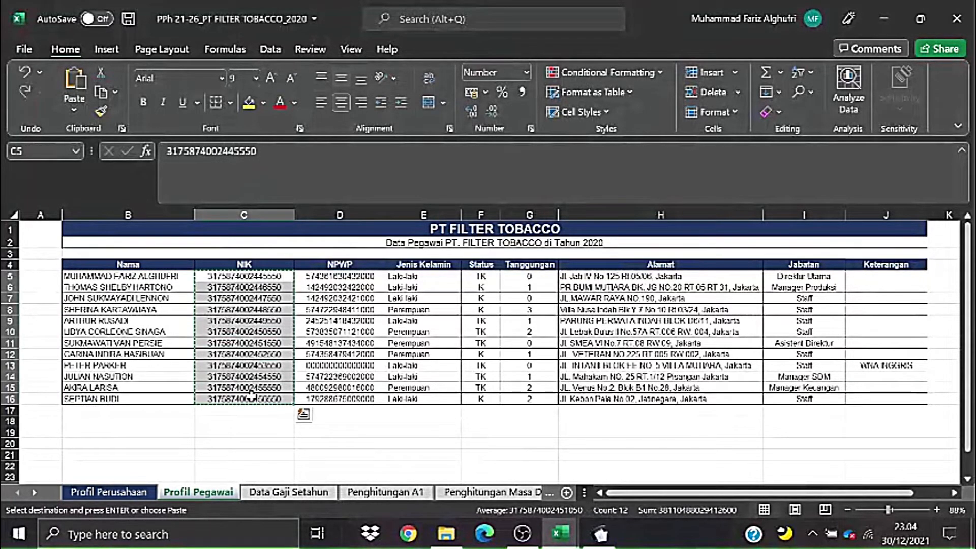
key(alt+Tab)
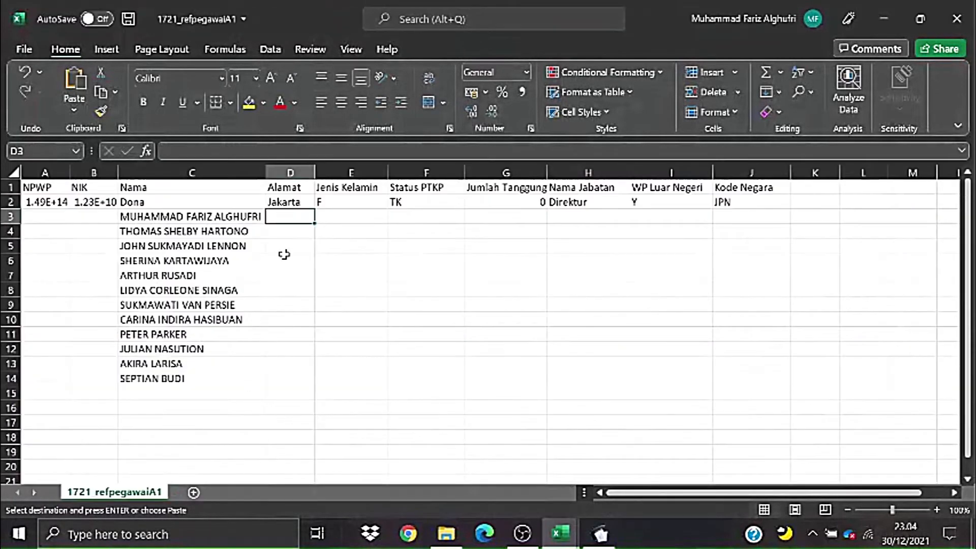
click(327, 217)
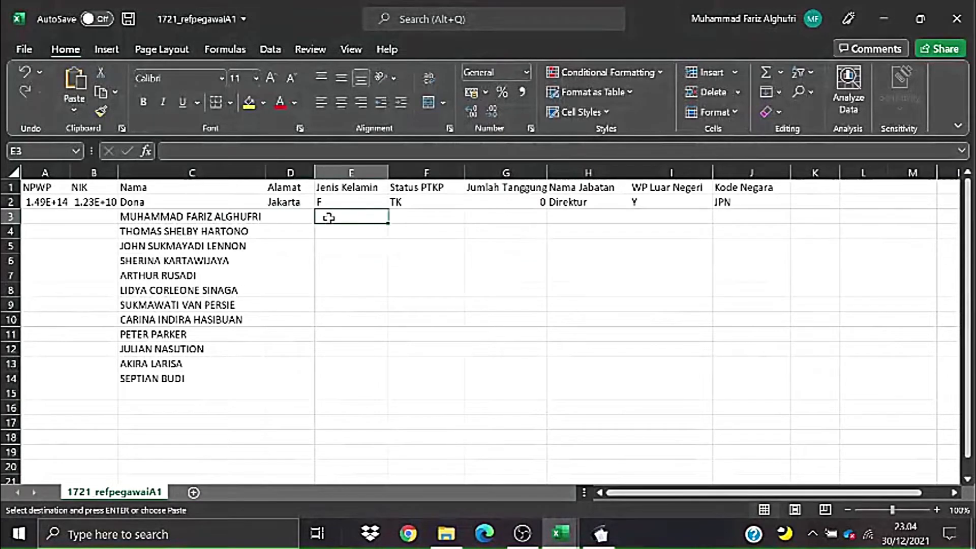
right_click(326, 217)
click(517, 249)
key(ctrl+v)
click(400, 246)
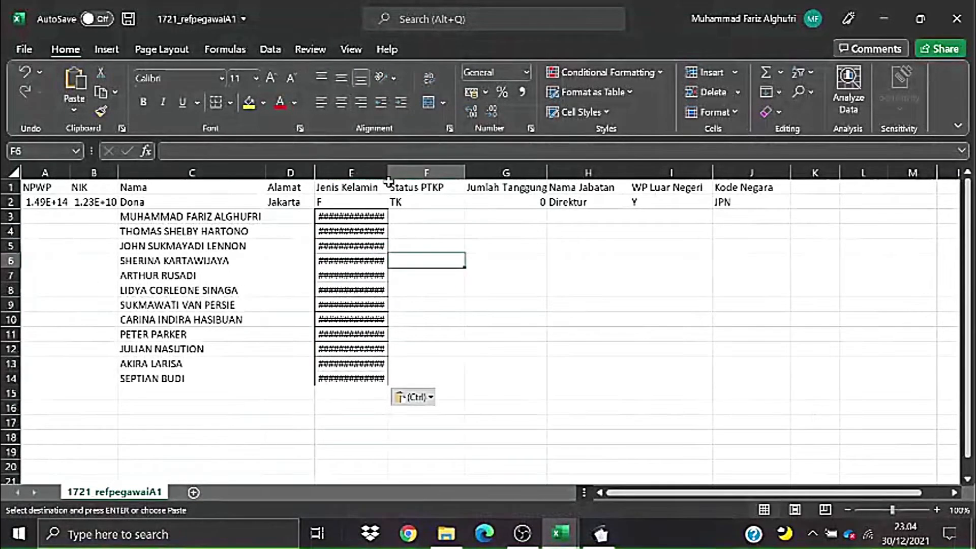
key(ctrl+Home)
double_click(390, 176)
click(391, 175)
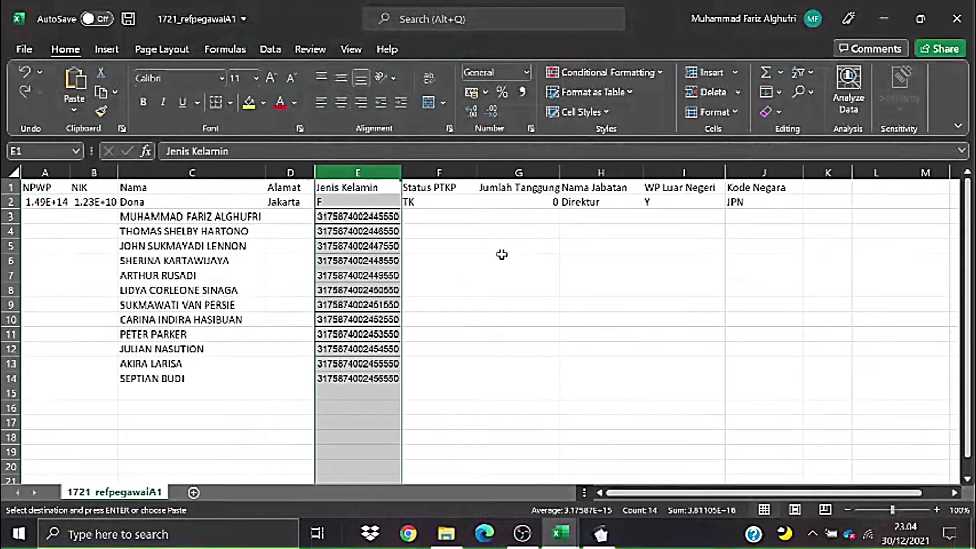
click(502, 255)
- Compare the Jenis Kelamin source value and the first pasted NIK between workbooks
key(alt+Tab)
click(437, 376)
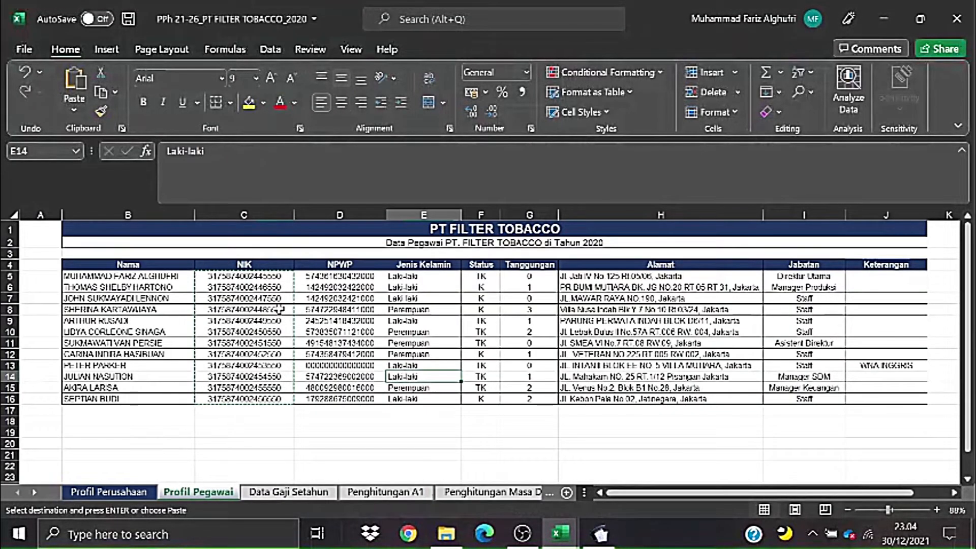
key(alt+Tab)
click(347, 218)
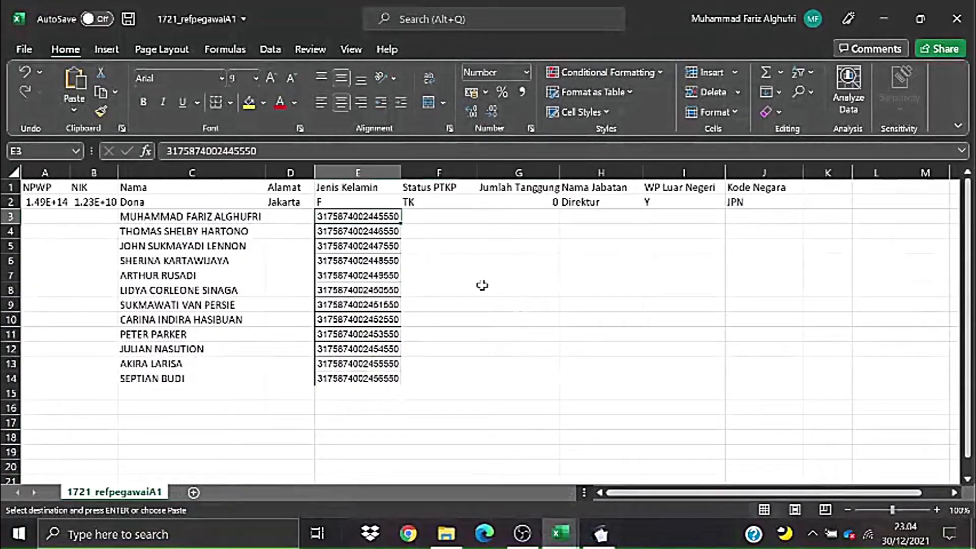
click(468, 292)
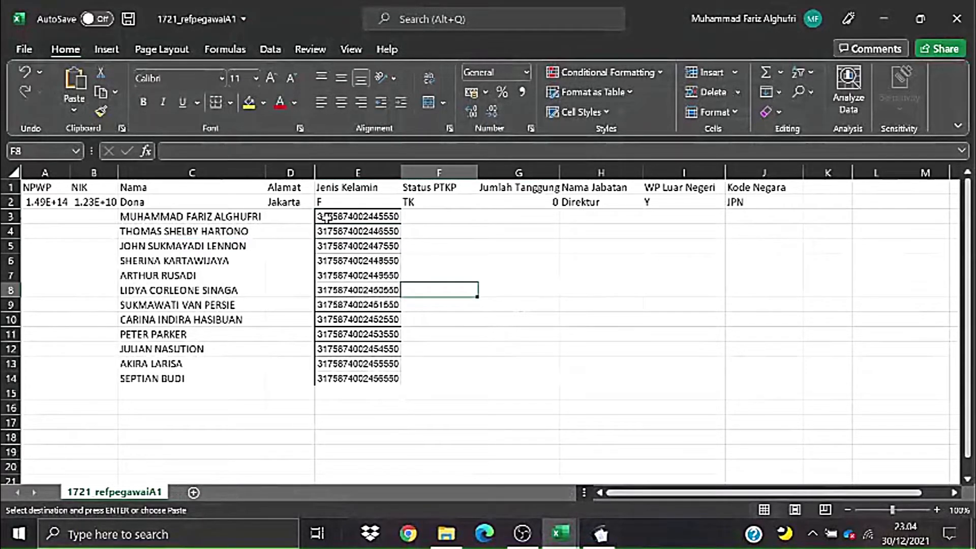
key(alt+Tab)
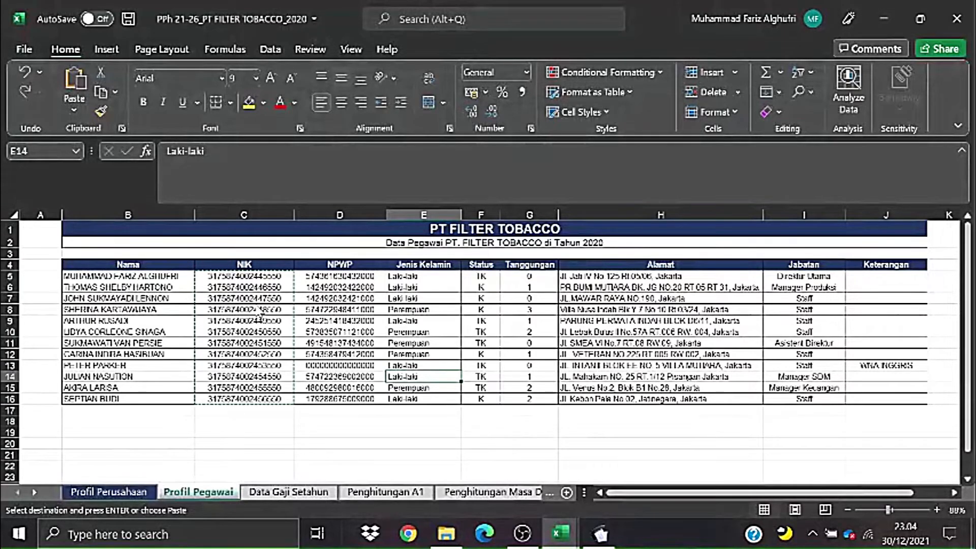
key(alt+Tab)
click(341, 217)
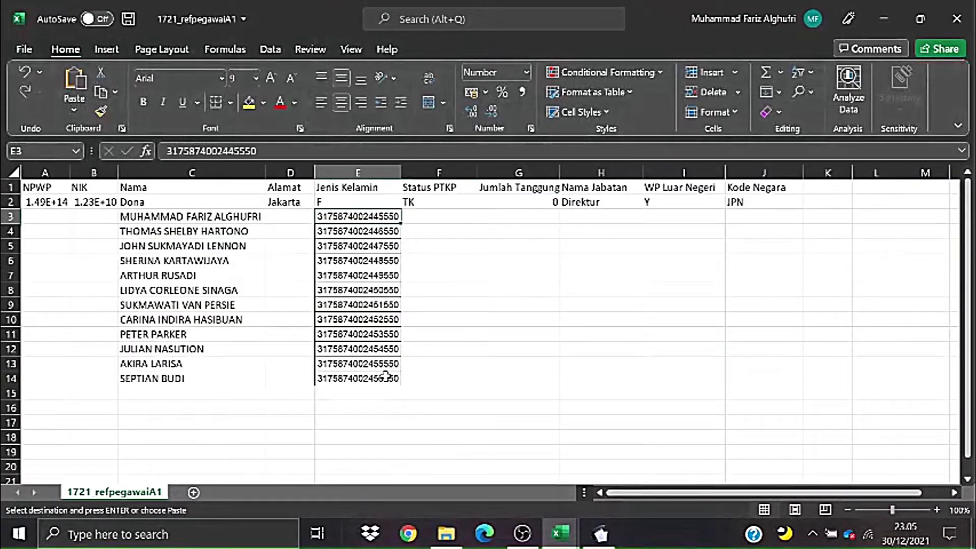
- Re-paste the NIKs into E3:E14, check the values, then undo the paste
mouse_move(385, 376)
mouse_down()
mouse_move(358, 335)
mouse_move(358, 217)
mouse_move(377, 233)
mouse_move(379, 376)
mouse_up()
key(ctrl+v)
click(491, 322)
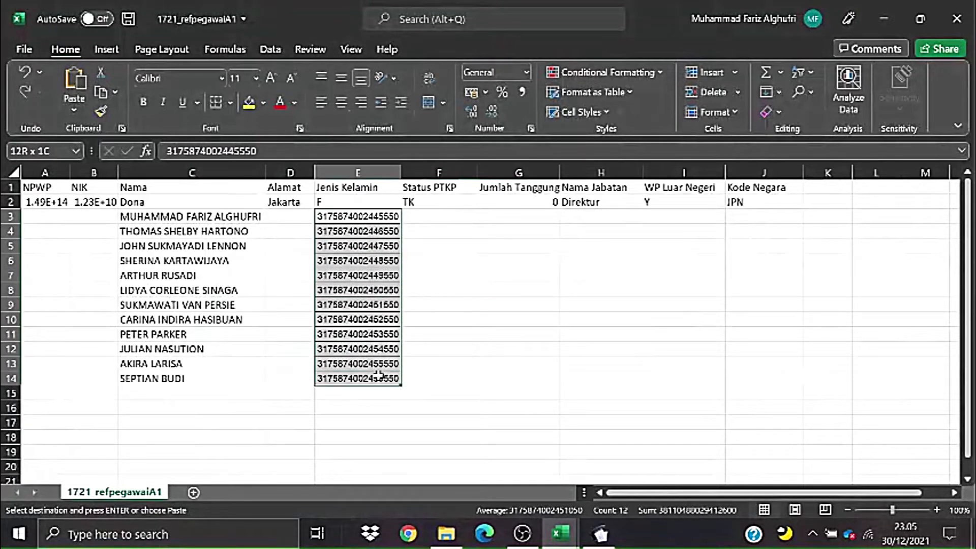
click(570, 293)
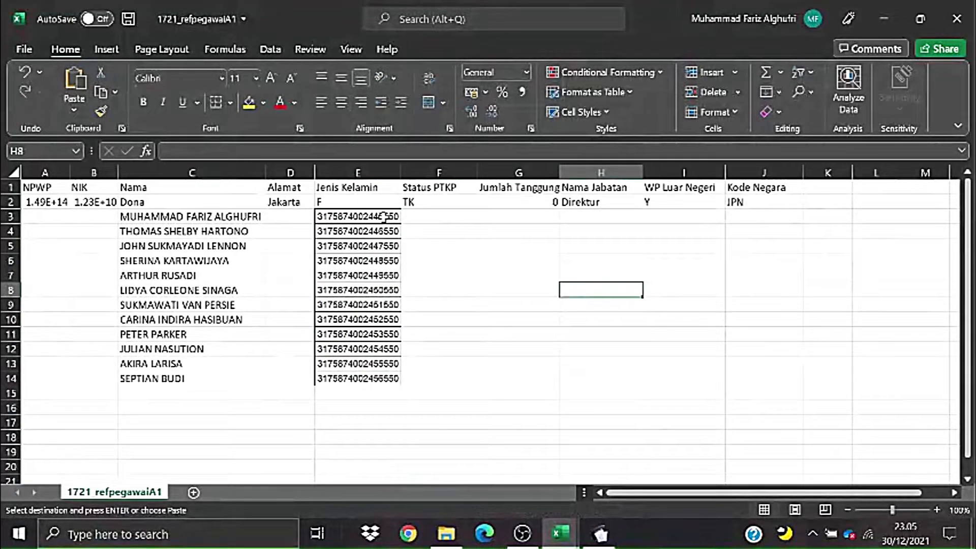
click(380, 218)
click(392, 248)
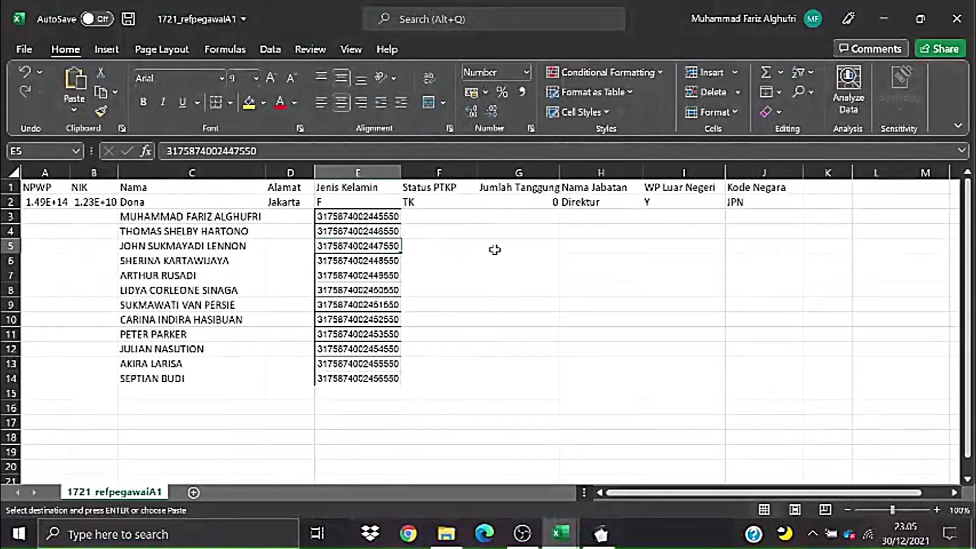
key(ctrl+z)
key(ctrl+z)
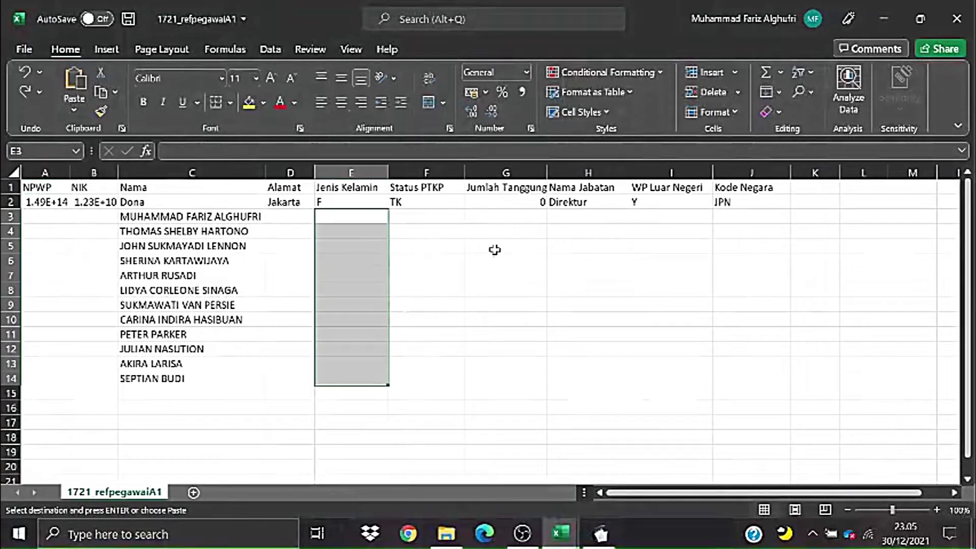
click(484, 271)
- Select the NIK numbers C5:C16 in the salary workbook and pick B3 in 1721_refpegawaiA1
click(371, 219)
click(432, 249)
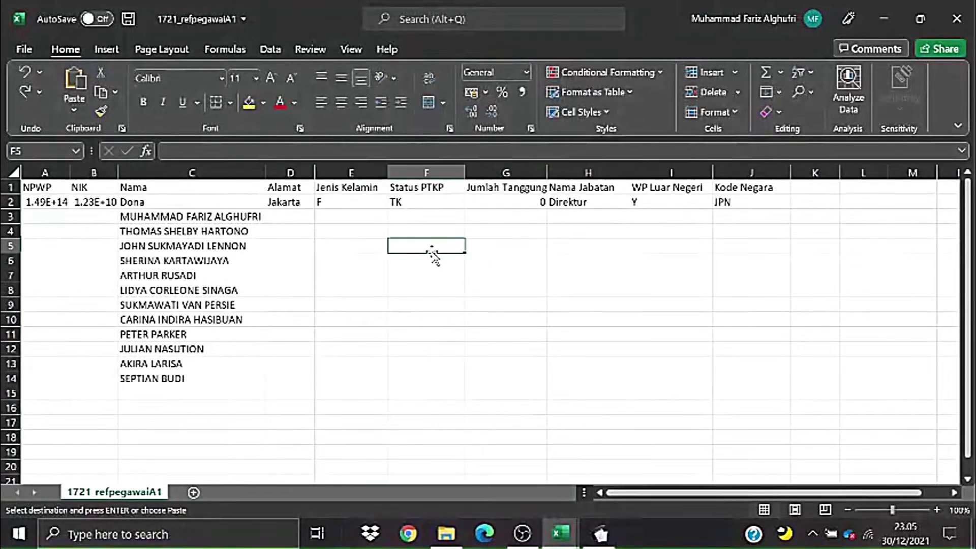
key(alt+Tab)
right_click(251, 287)
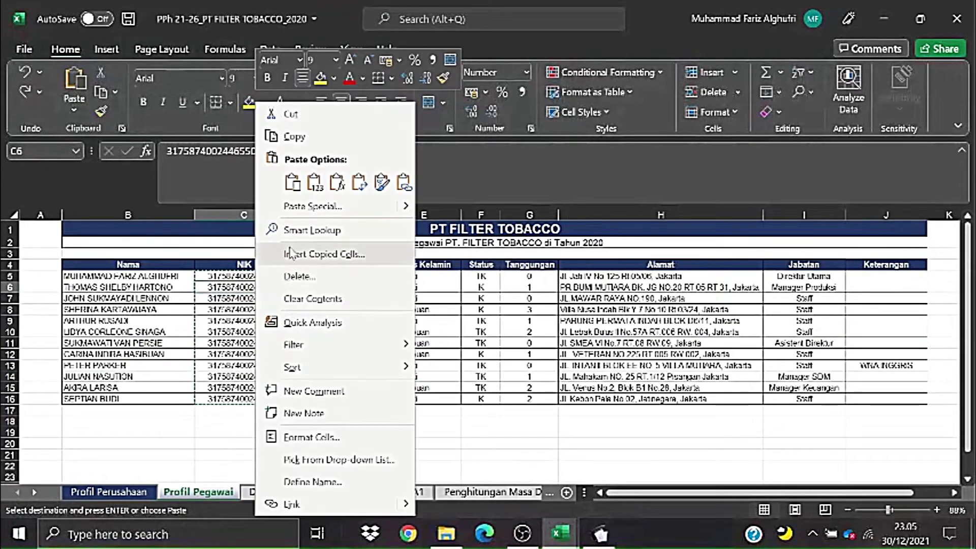
key(Escape)
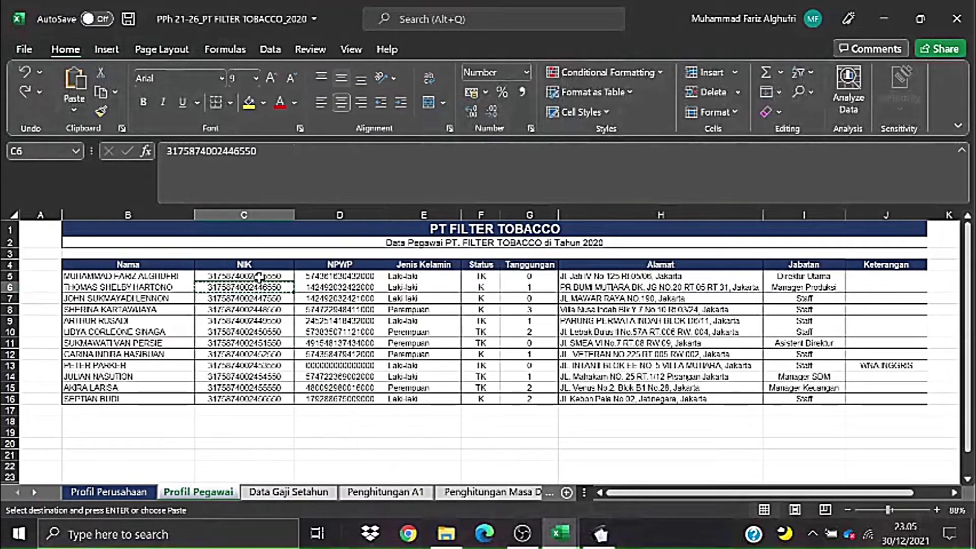
drag(259, 276, 247, 395)
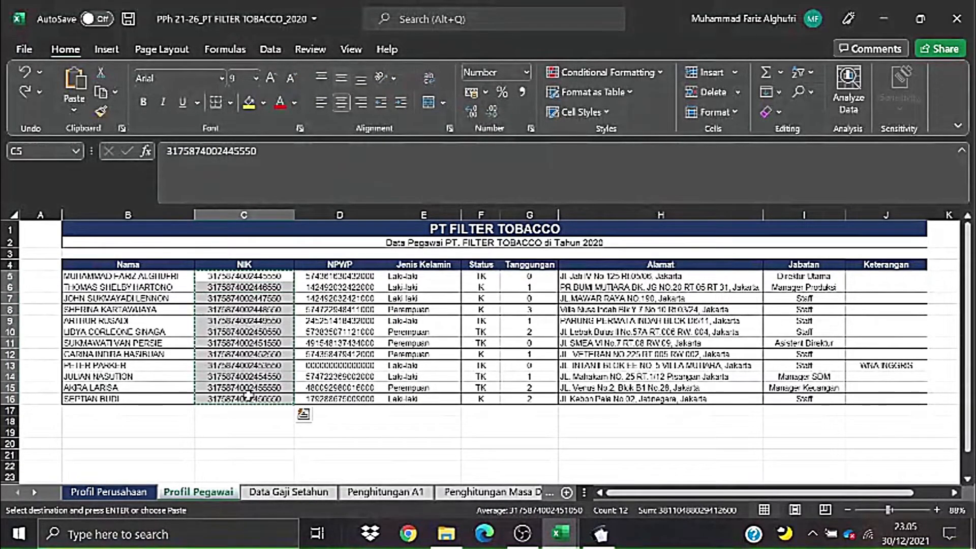
key(alt+Tab)
click(98, 214)
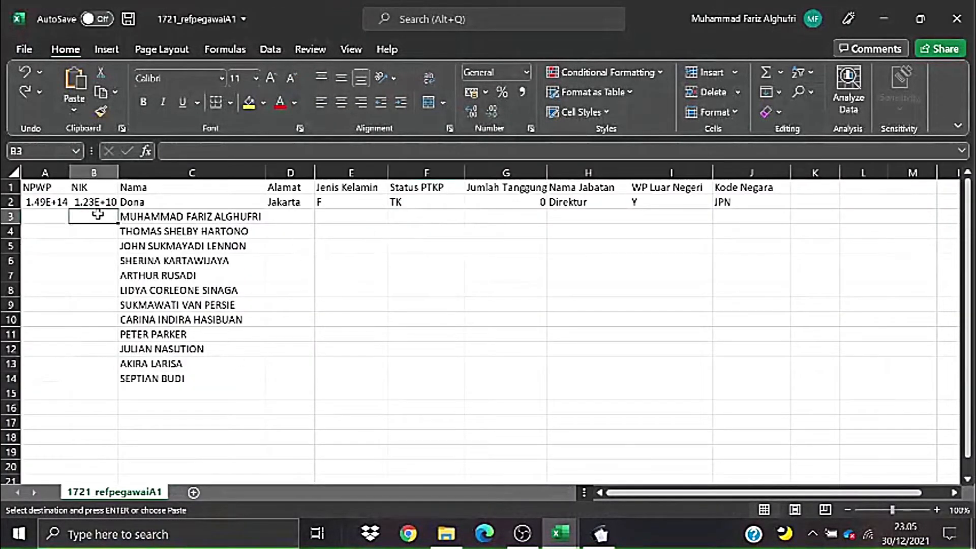
- Paste the NIK numbers as values into B3:B14 and widen column B
right_click(98, 214)
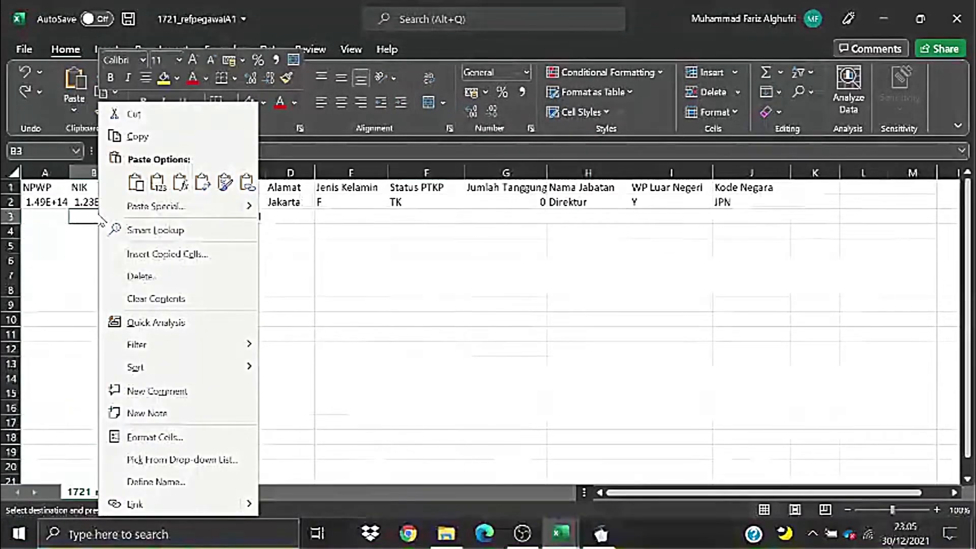
click(158, 182)
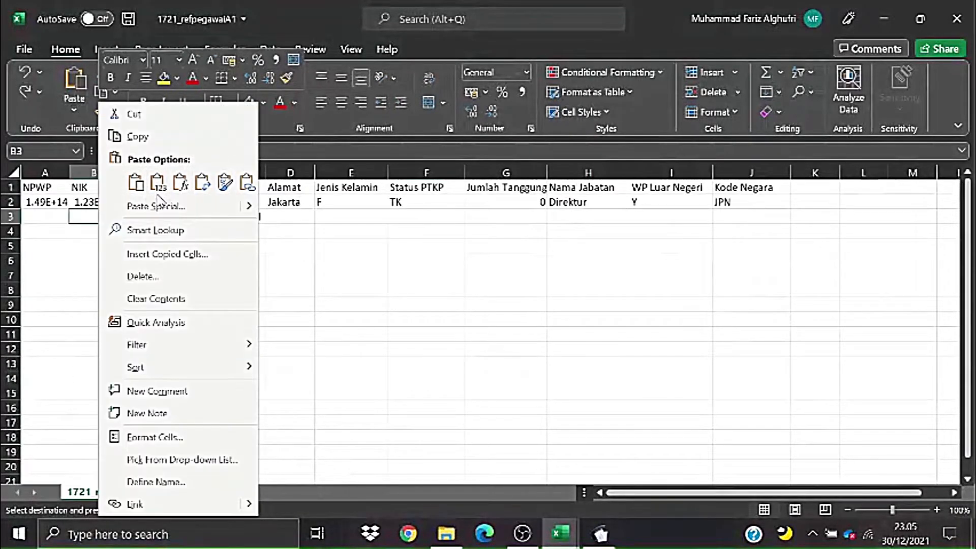
click(162, 187)
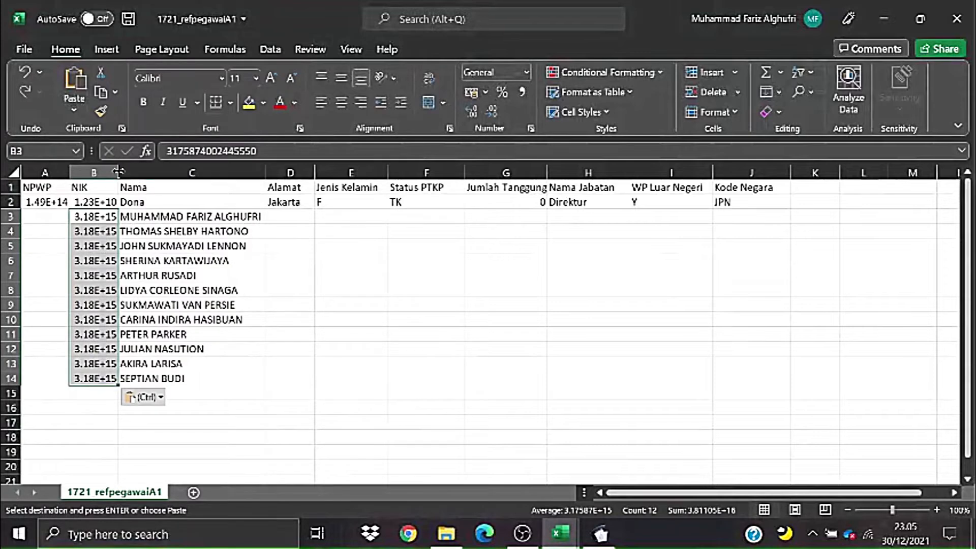
drag(118, 172, 178, 172)
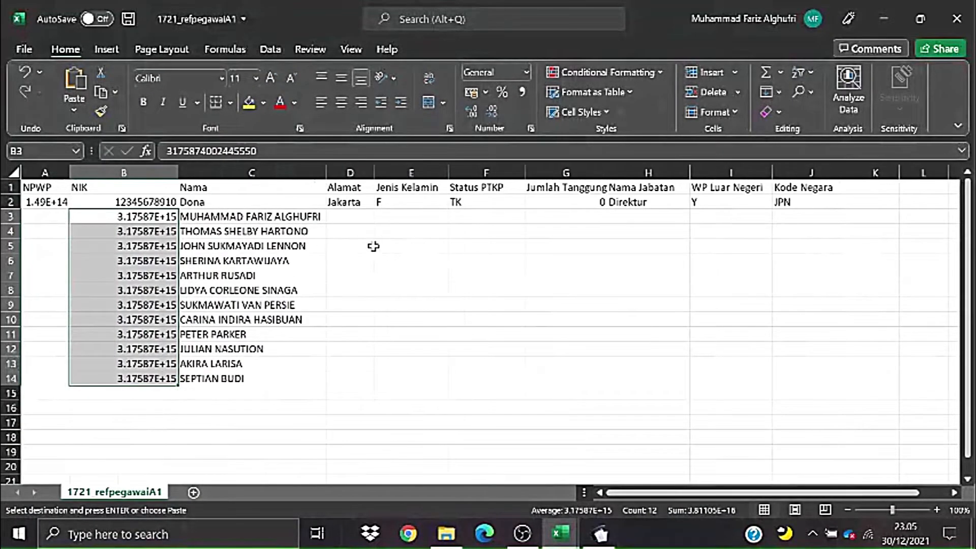
click(374, 246)
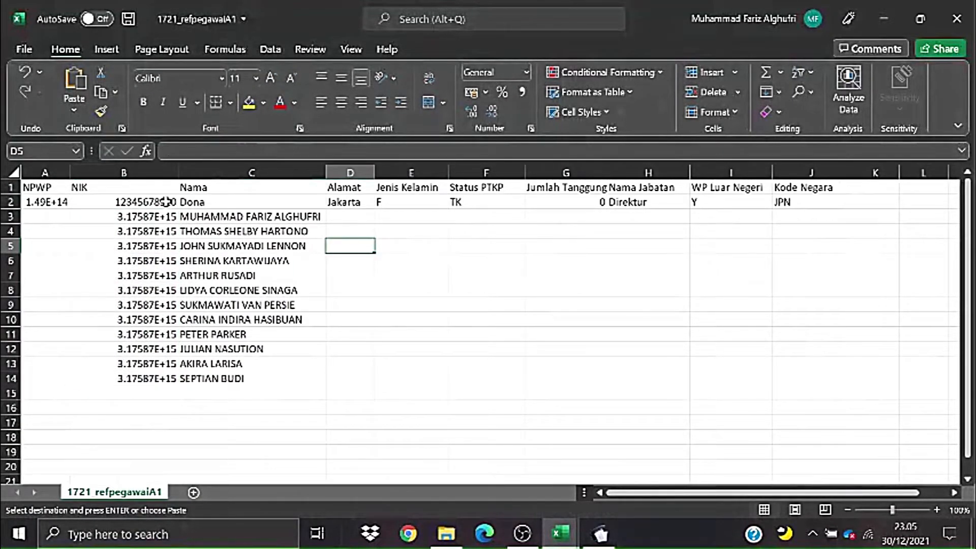
drag(165, 202, 170, 278)
click(298, 248)
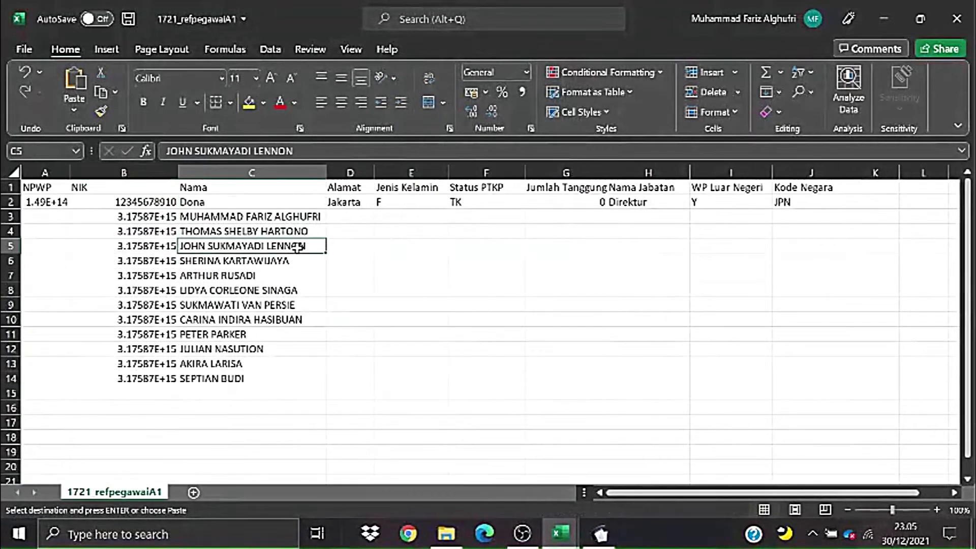
- Undo, then paste the NIKs into B3:B14 again and rewiden column B
key(ctrl+z)
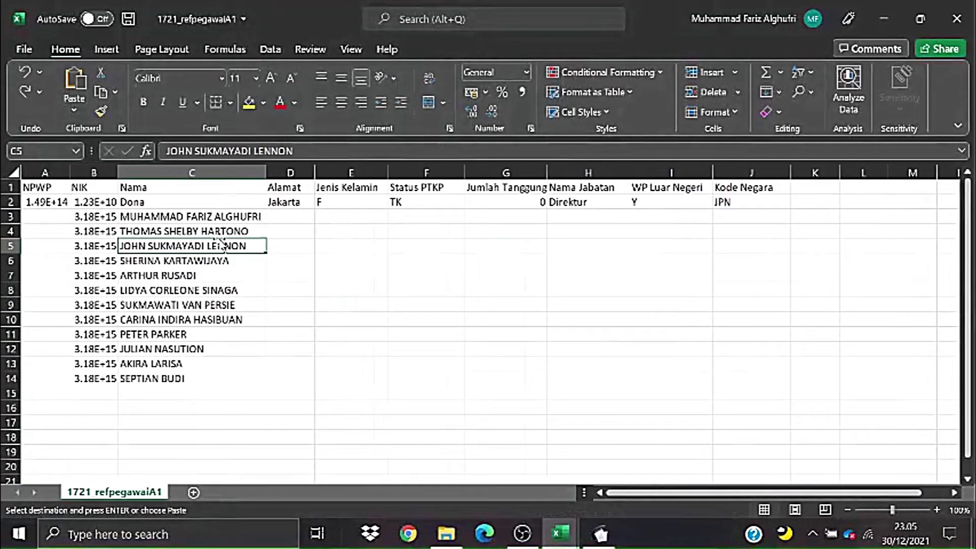
key(ctrl+z)
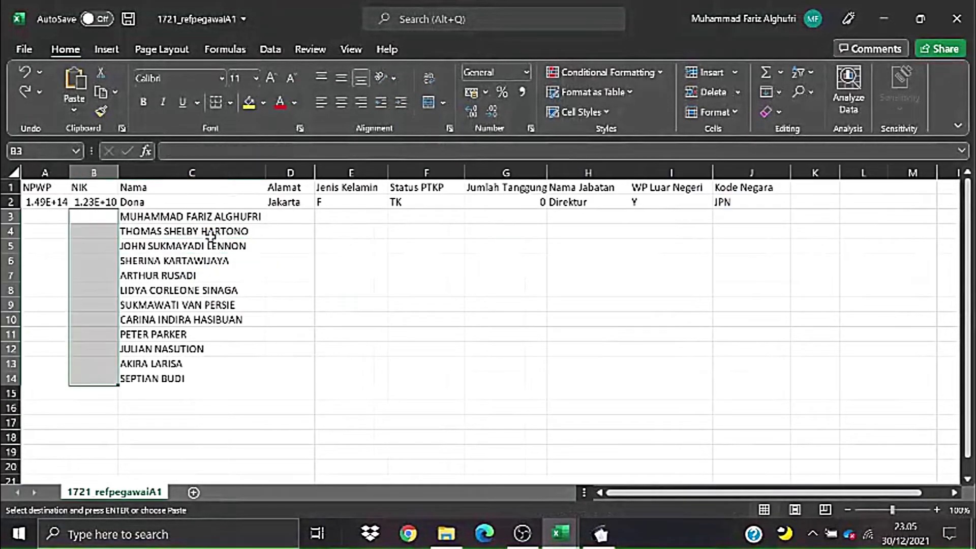
right_click(104, 216)
click(146, 124)
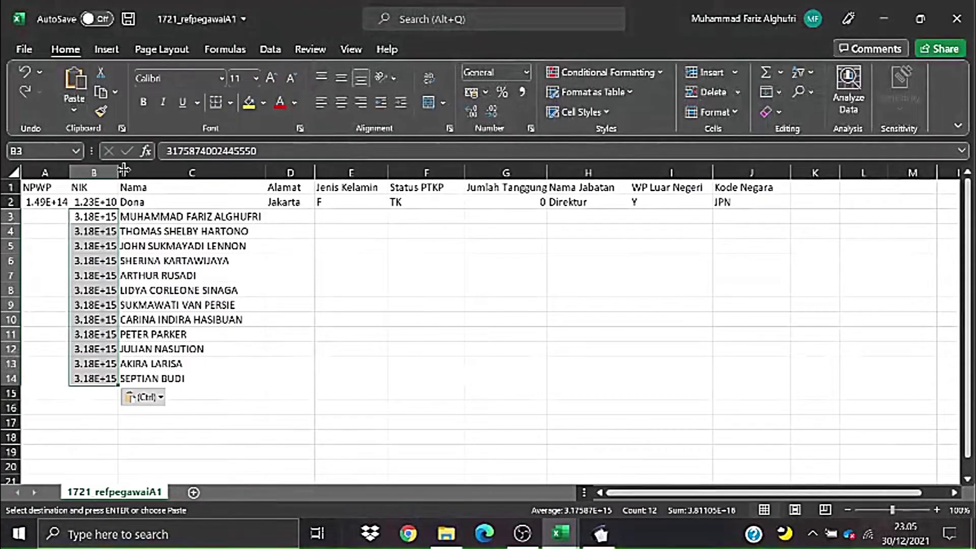
drag(124, 171, 221, 190)
click(237, 219)
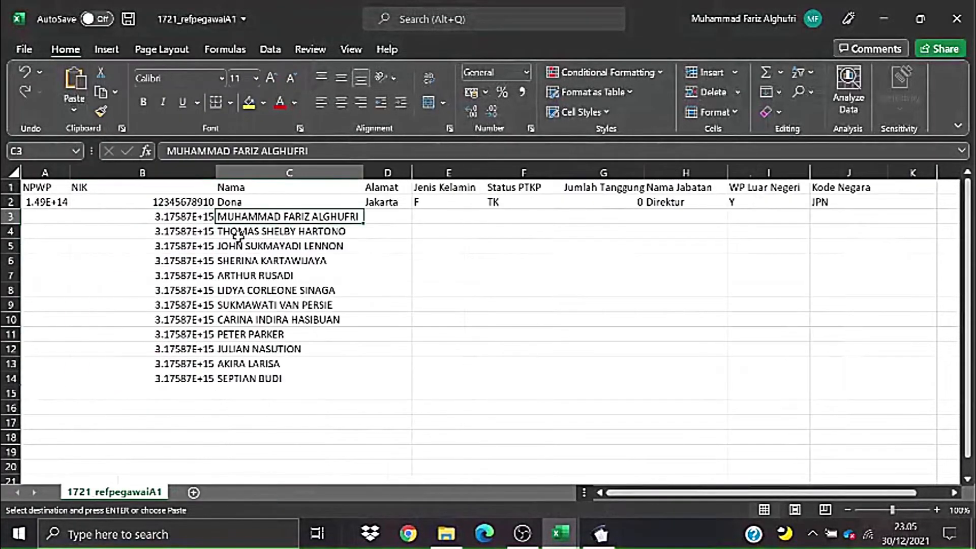
- Clear the copy marquee on the NIK column in the PPh 21-26 workbook
key(alt+Tab)
key(Escape)
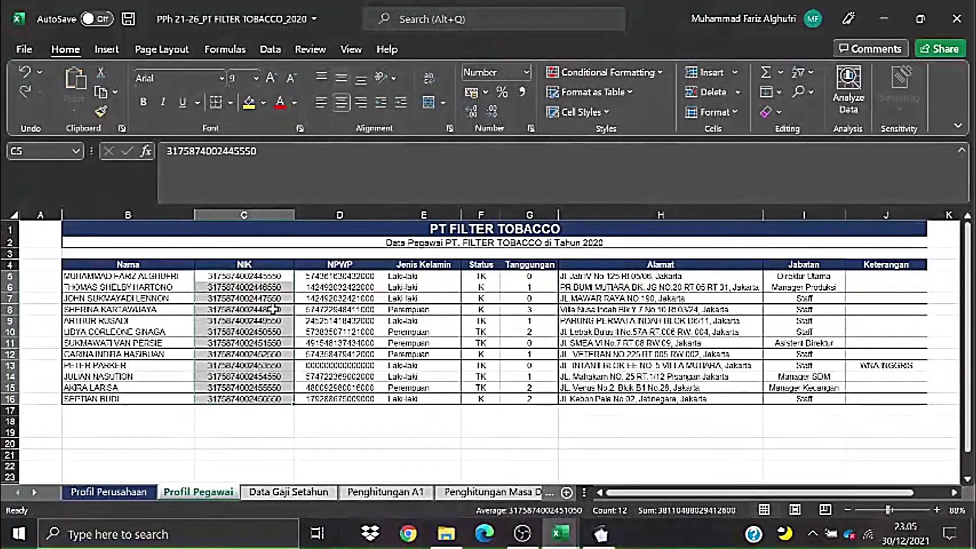
click(450, 381)
key(alt+Tab)
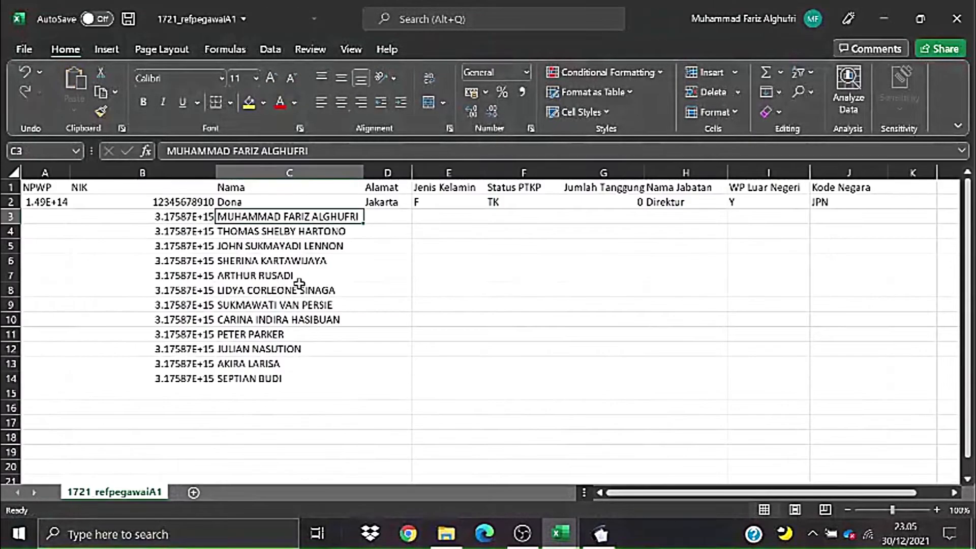
key(alt+Tab)
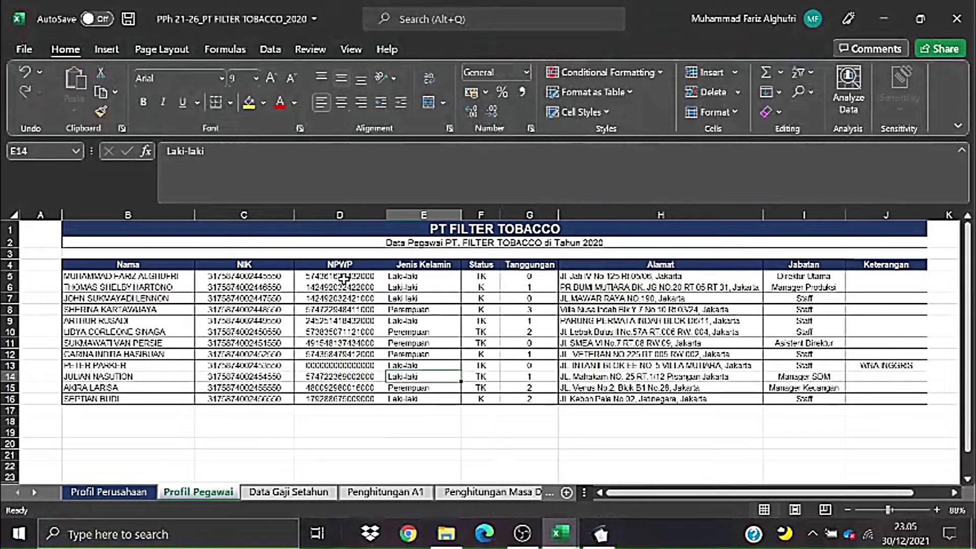
- Paste the NPWP numbers D5:D16 as values into A3:A14 of 1721_refpegawaiA1
drag(344, 279, 342, 394)
key(ctrl+c)
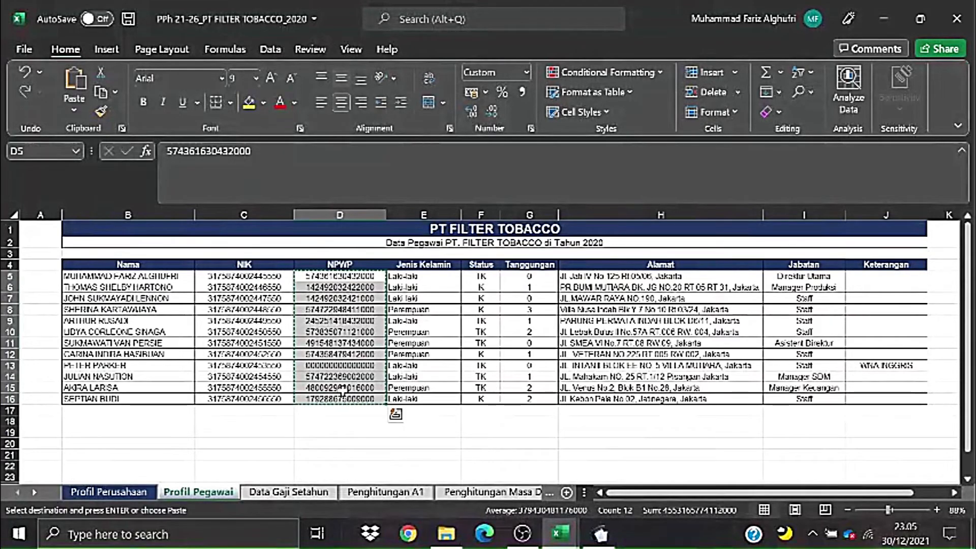
key(alt+Tab)
right_click(52, 214)
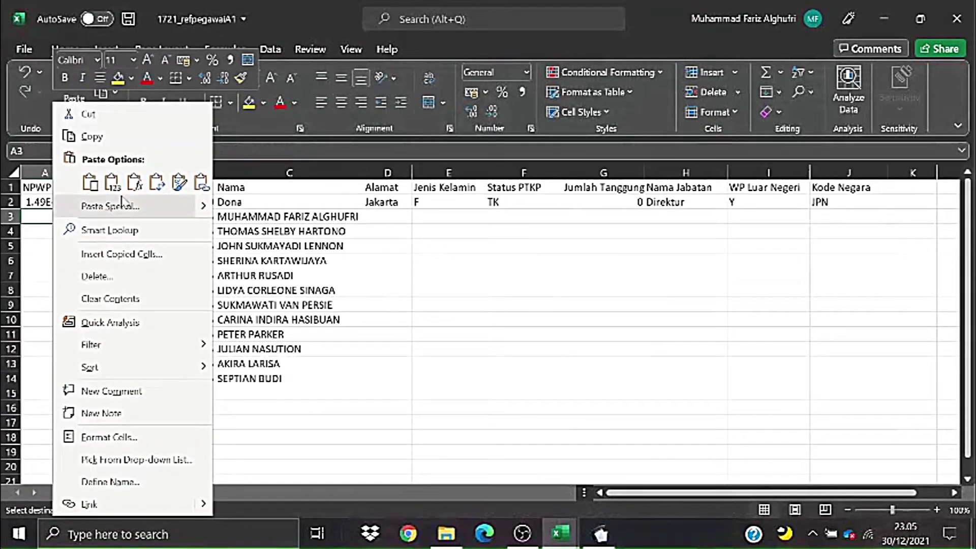
click(112, 182)
- Copy the employees' Alamat addresses and prepare to paste them at cell D3
key(alt+Tab)
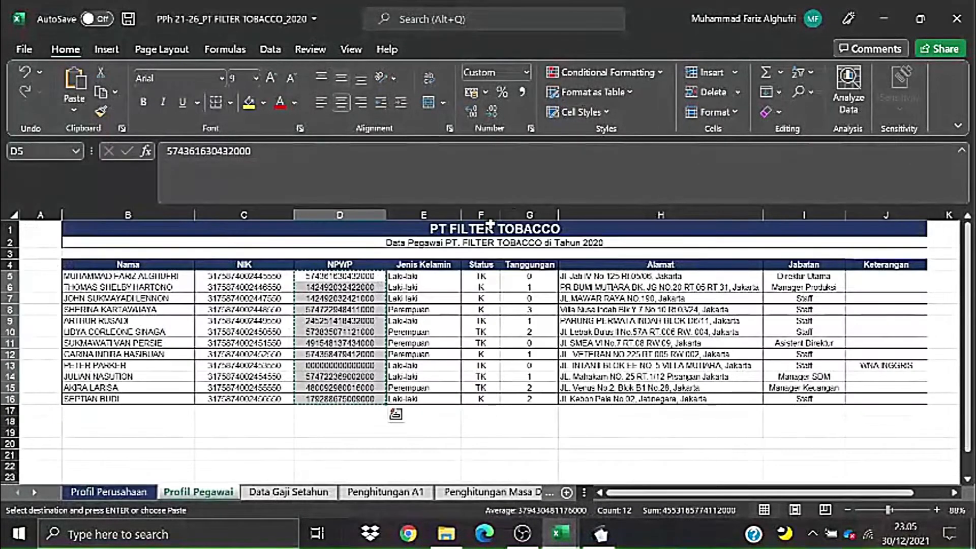
key(alt+Tab)
key(alt+Tab)
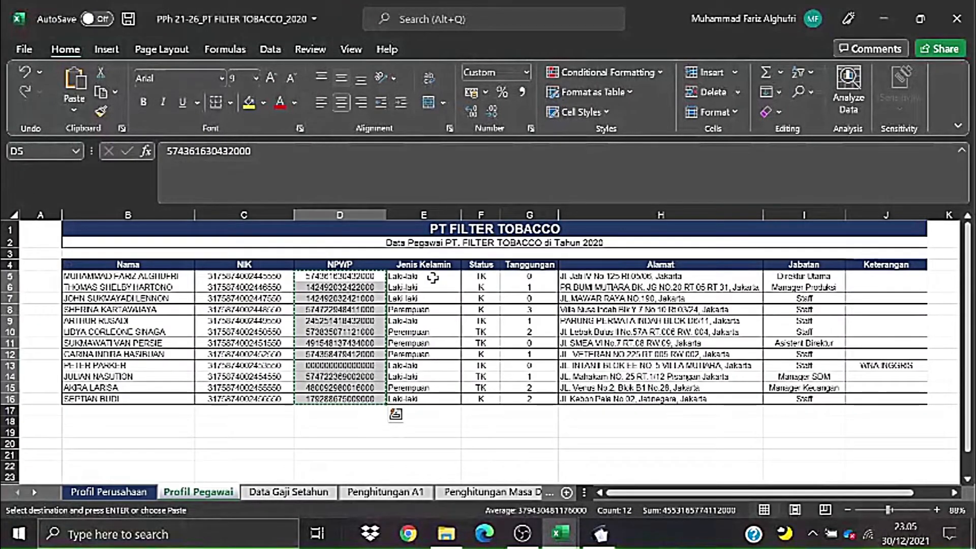
drag(590, 276, 591, 398)
key(ctrl+c)
key(alt+Tab)
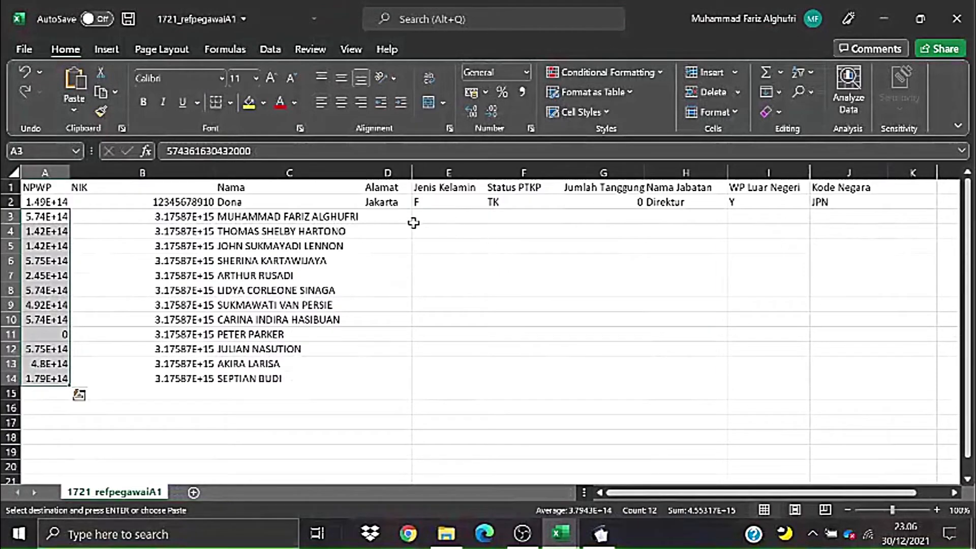
click(390, 219)
right_click(389, 217)
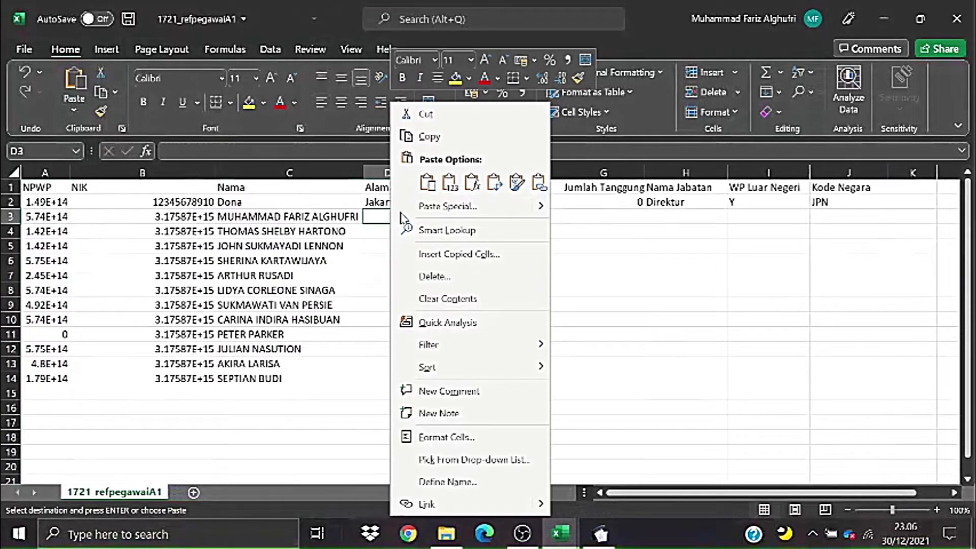
- Paste the employee addresses into D3:D14 and autofit column D to their length
click(451, 181)
key(alt+Tab)
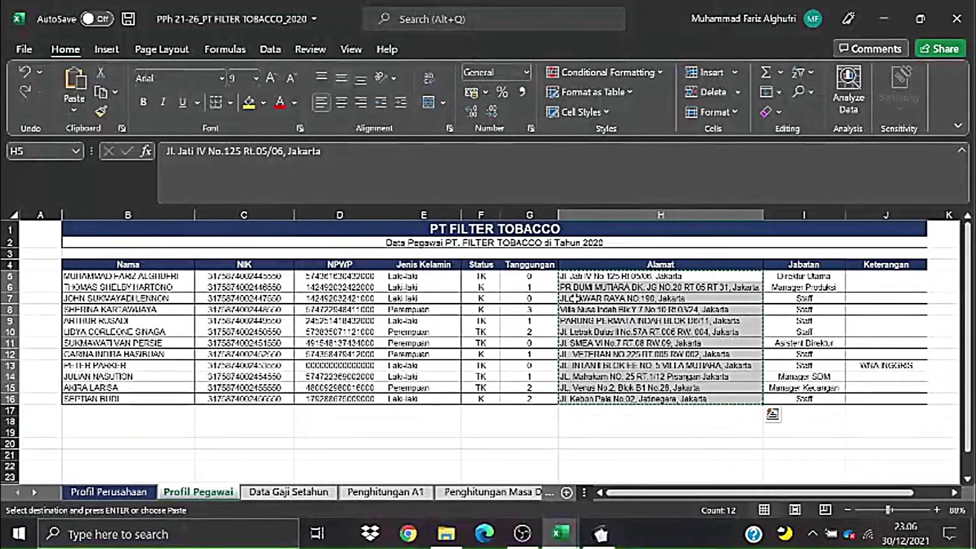
key(alt+Tab)
double_click(412, 172)
- Copy the Jenis Kelamin entries E5:E16 into E3:E14 of 1721_refpegawaiA1
key(alt+Tab)
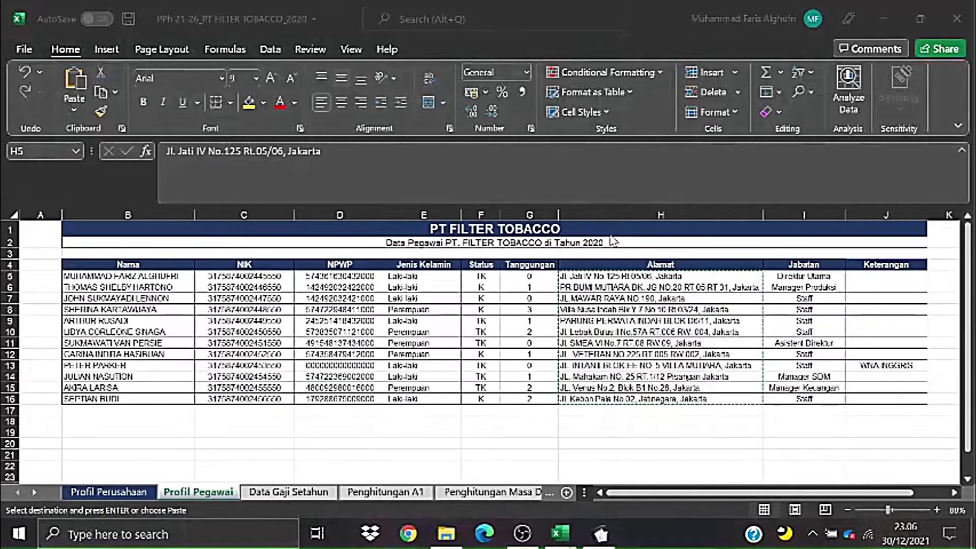
drag(428, 275, 425, 399)
key(ctrl+c)
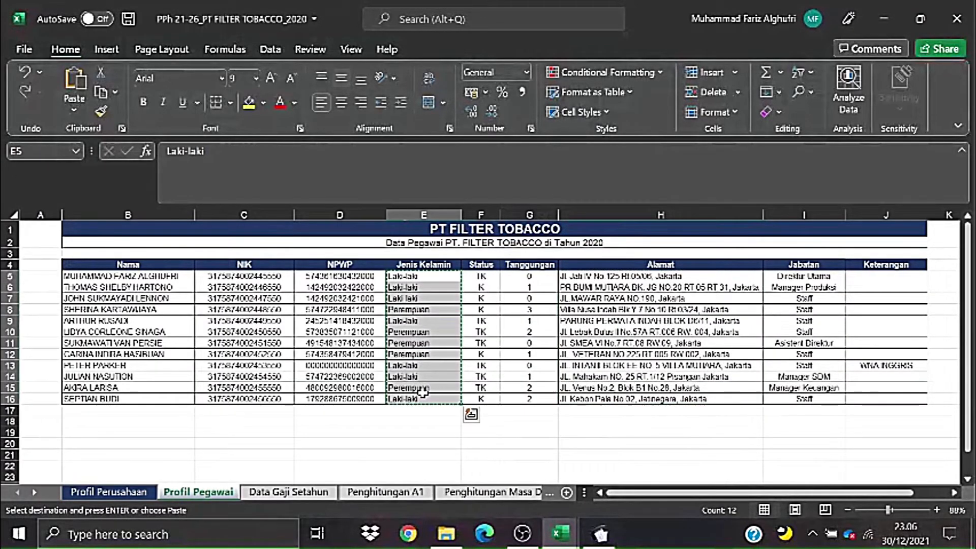
key(alt+Tab)
click(642, 218)
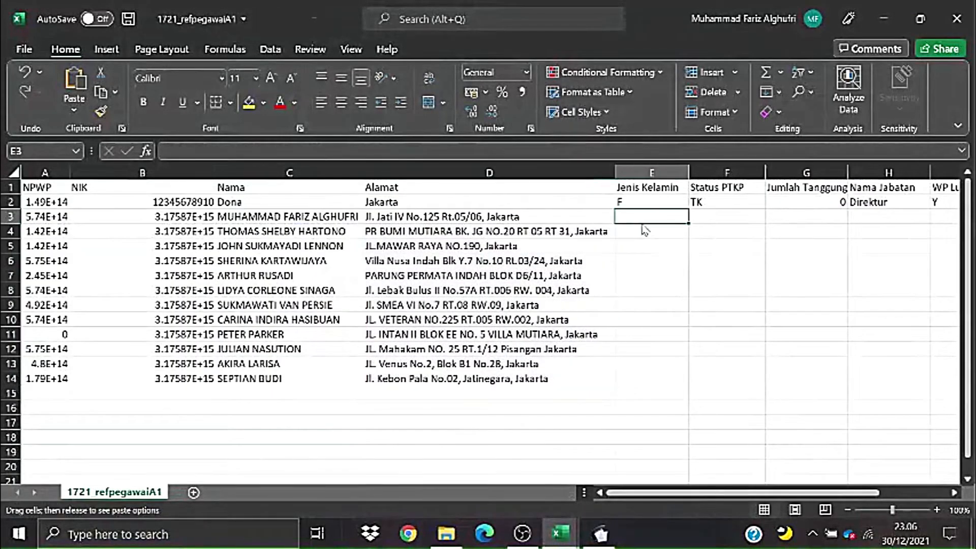
right_click(670, 218)
click(720, 181)
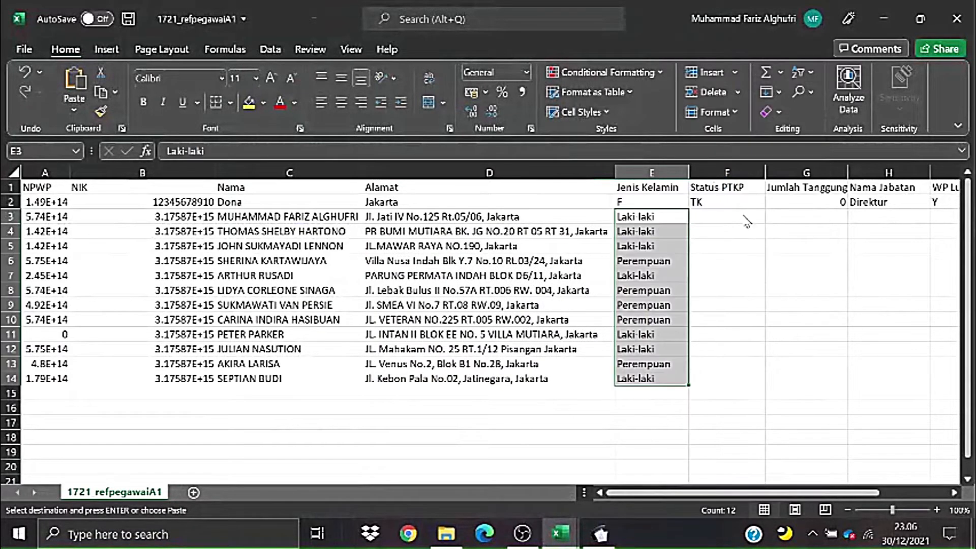
- Copy the TK/K Status entries F5:F16 into the Status PTKP cells F3:F14
key(alt+Tab)
drag(481, 277, 482, 395)
key(ctrl+c)
key(alt+Tab)
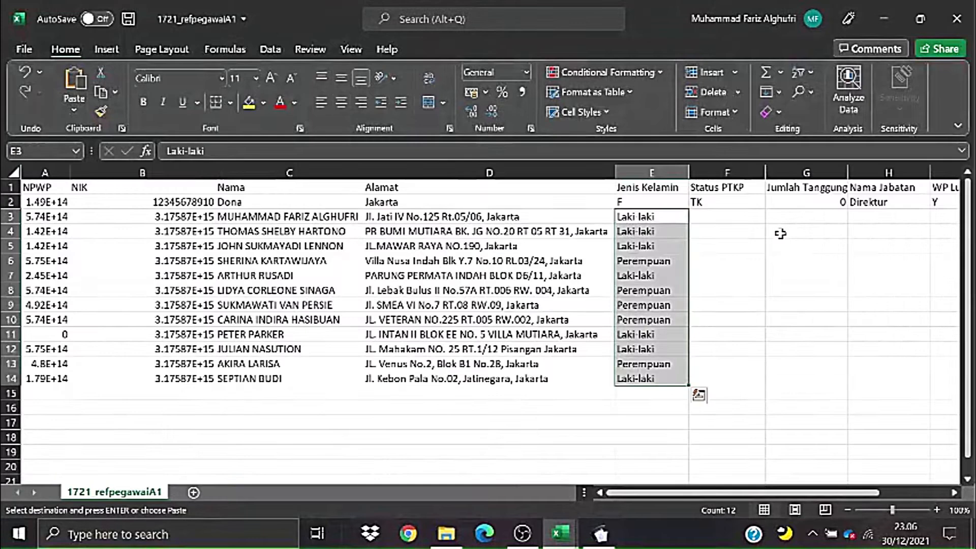
click(733, 211)
right_click(719, 216)
click(758, 166)
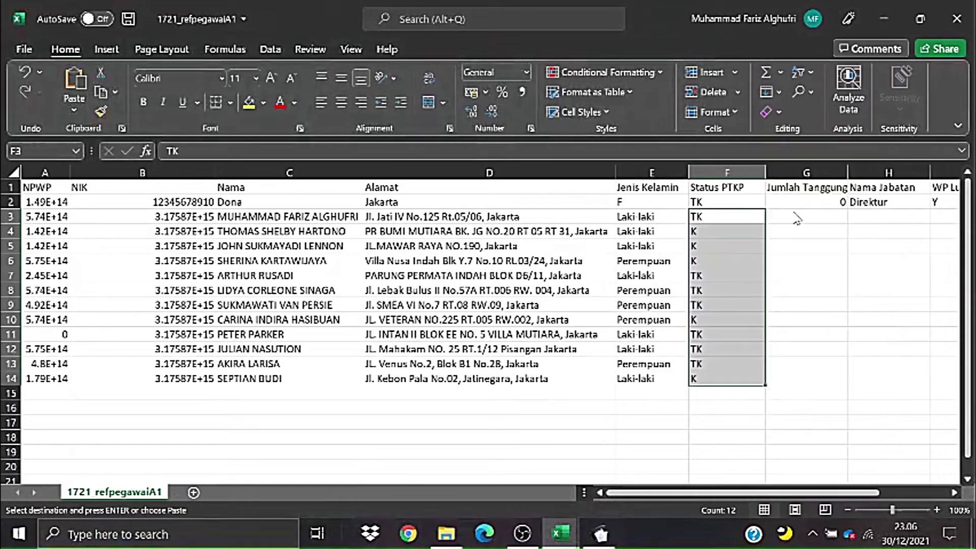
- Copy the Tanggungan dependant counts G5:G16 into G3:G14
key(alt+Tab)
drag(532, 277, 540, 396)
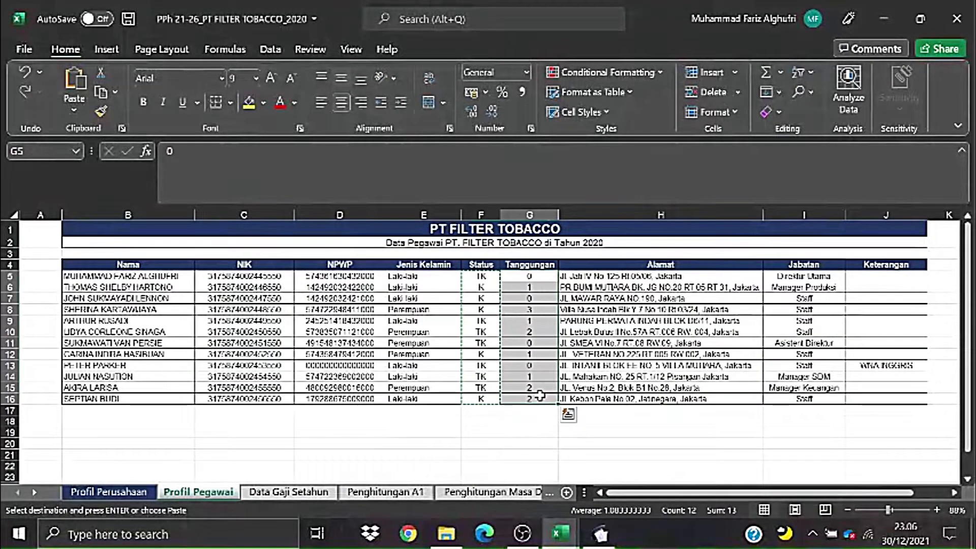
key(ctrl+c)
key(alt+Tab)
click(801, 221)
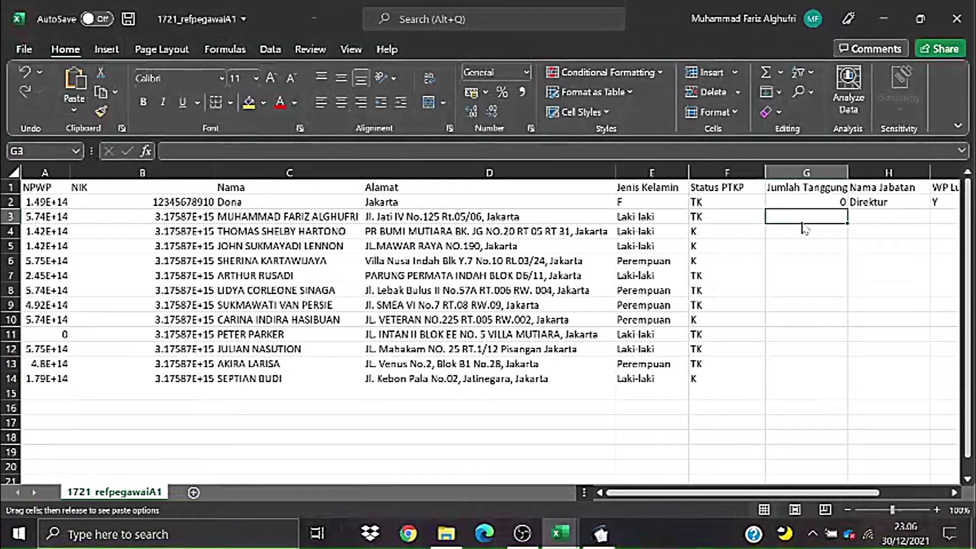
right_click(803, 220)
click(858, 202)
click(808, 291)
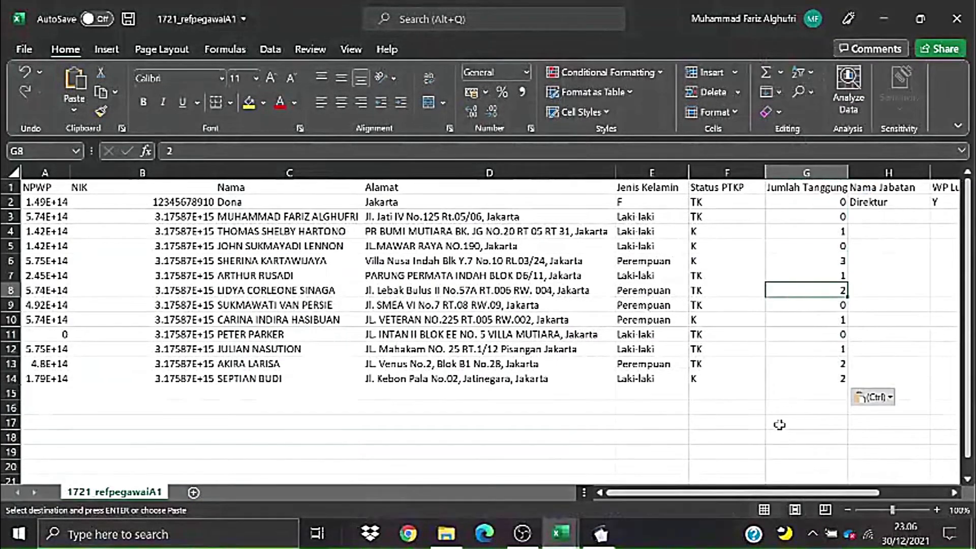
scroll(773, 470, right, 2)
- Paste the twelve Jabatan job titles into H3:H14 and autofit column H
key(alt+Tab)
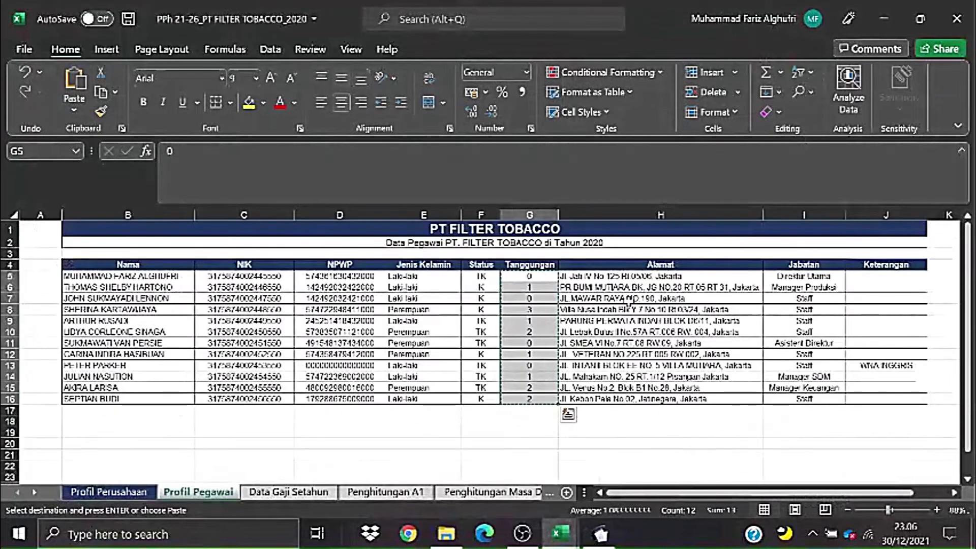
drag(804, 276, 794, 397)
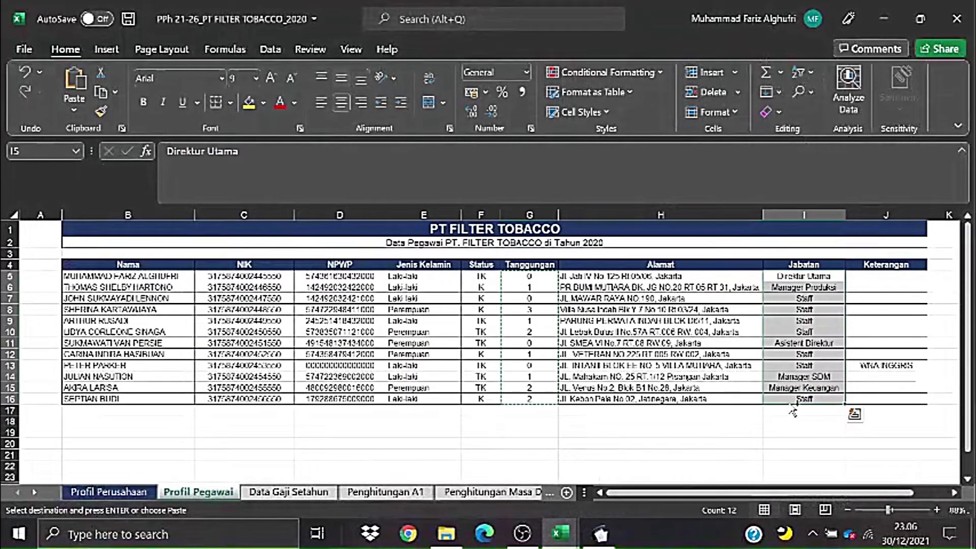
key(ctrl+c)
key(alt+Tab)
click(681, 215)
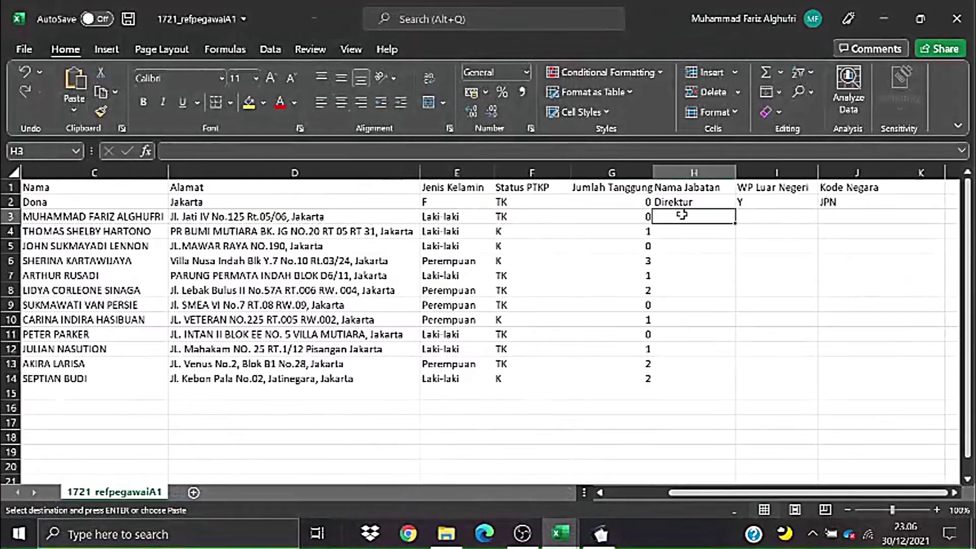
right_click(689, 217)
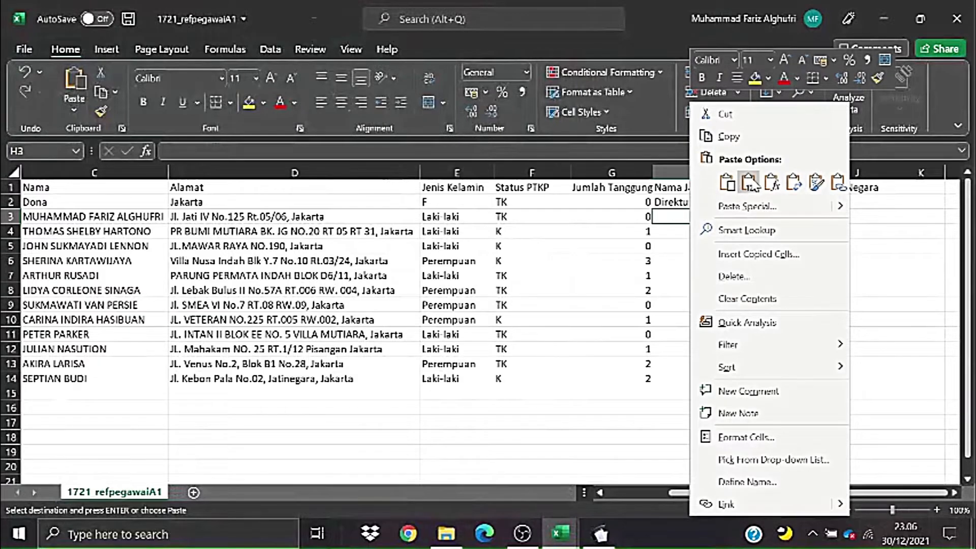
click(732, 127)
click(805, 269)
double_click(736, 173)
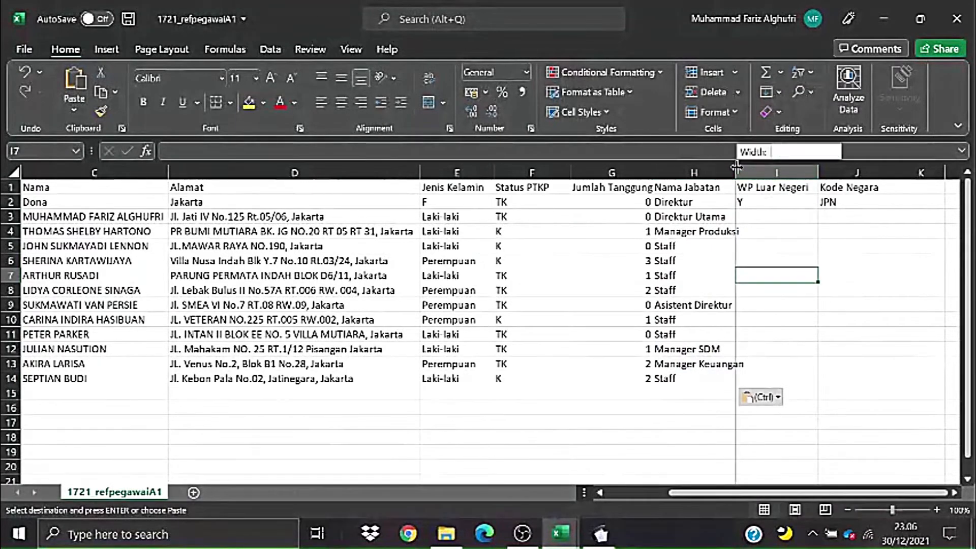
click(810, 216)
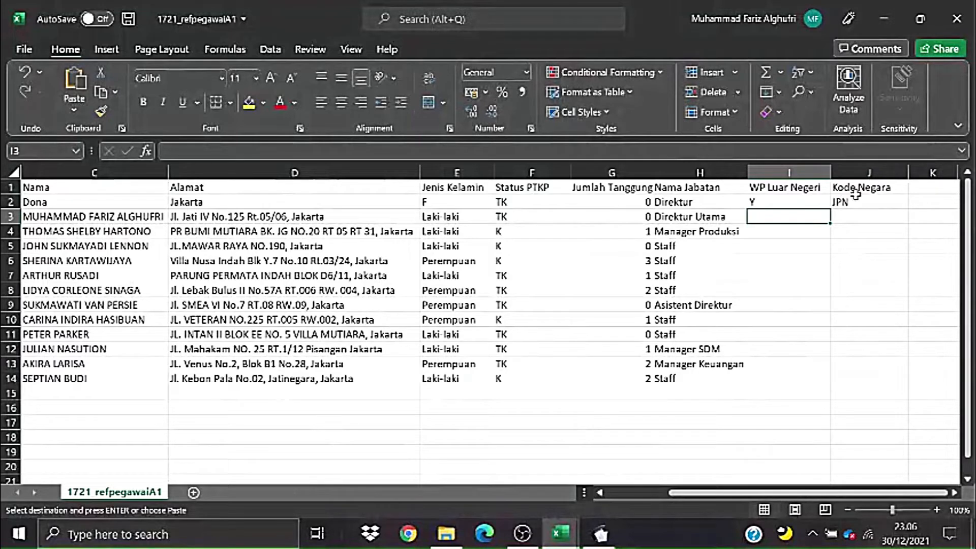
click(757, 277)
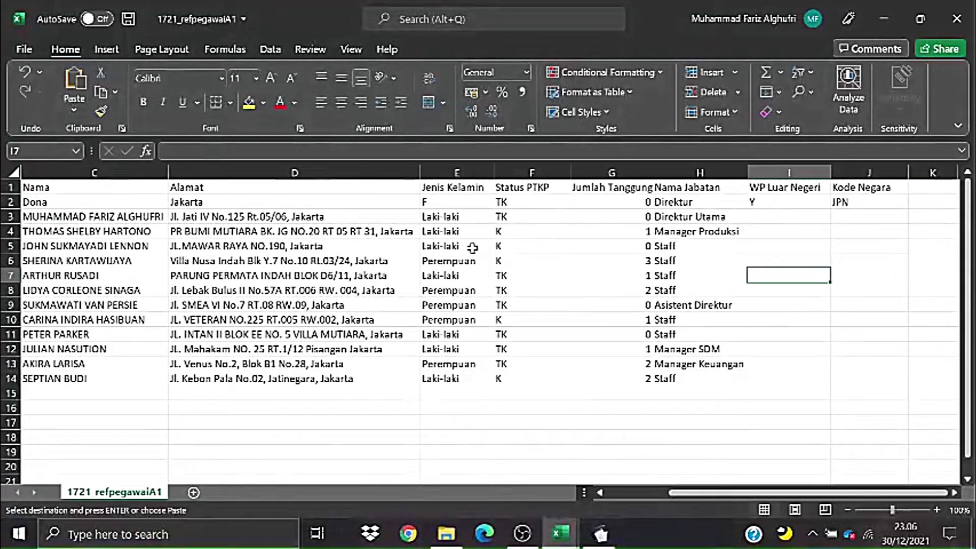
click(104, 222)
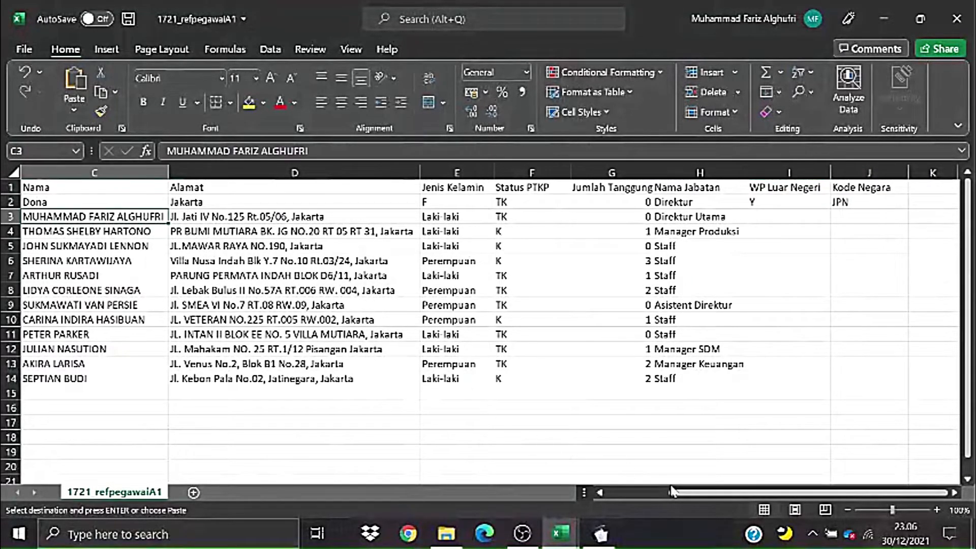
drag(672, 490, 713, 477)
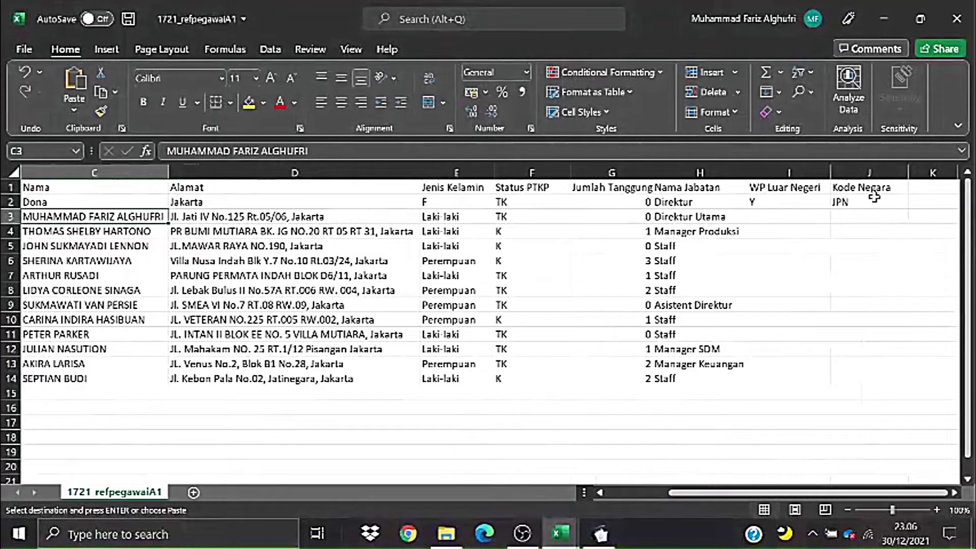
drag(861, 220, 848, 374)
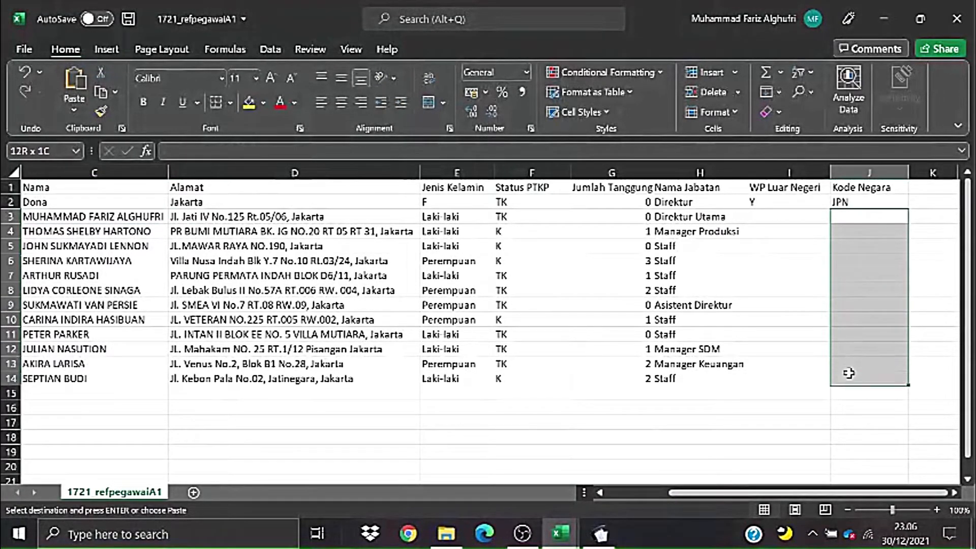
click(779, 319)
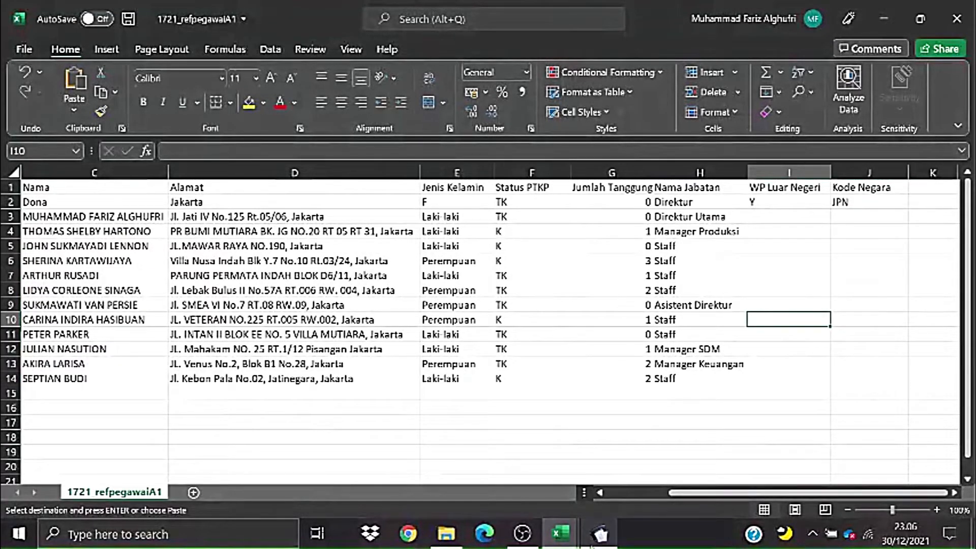
- In e-SPT, briefly view the taxpayer profile, then open the Referensi Kode Negara list
click(597, 542)
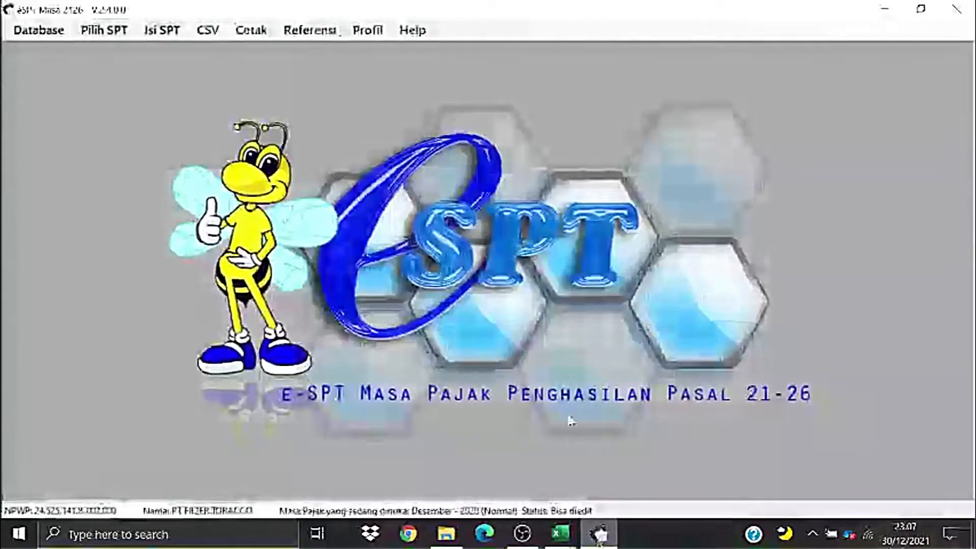
click(367, 32)
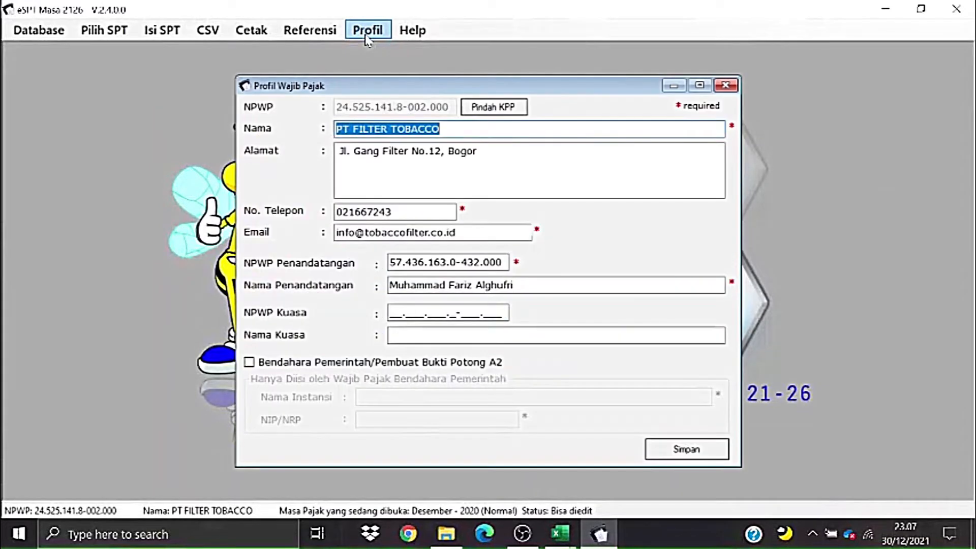
click(727, 85)
click(309, 26)
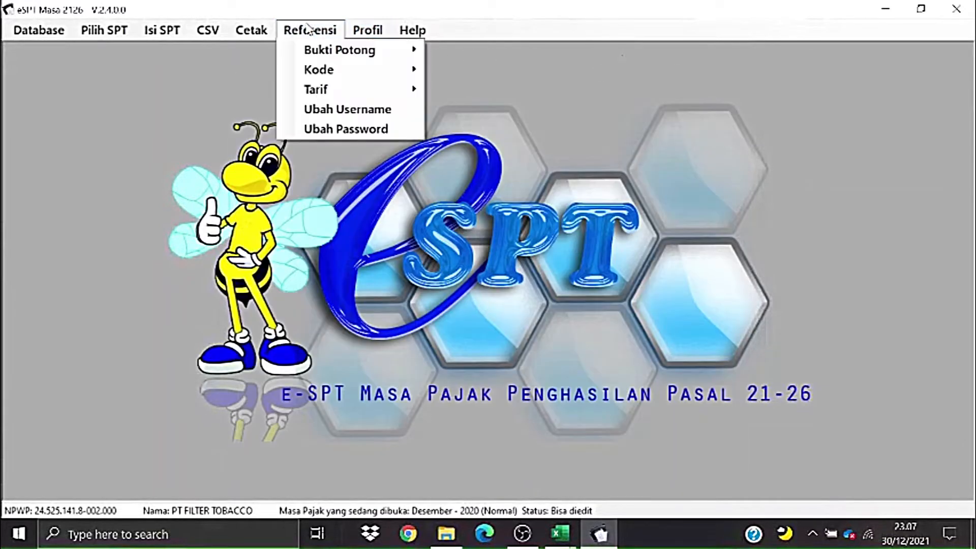
mouse_move(351, 70)
click(487, 74)
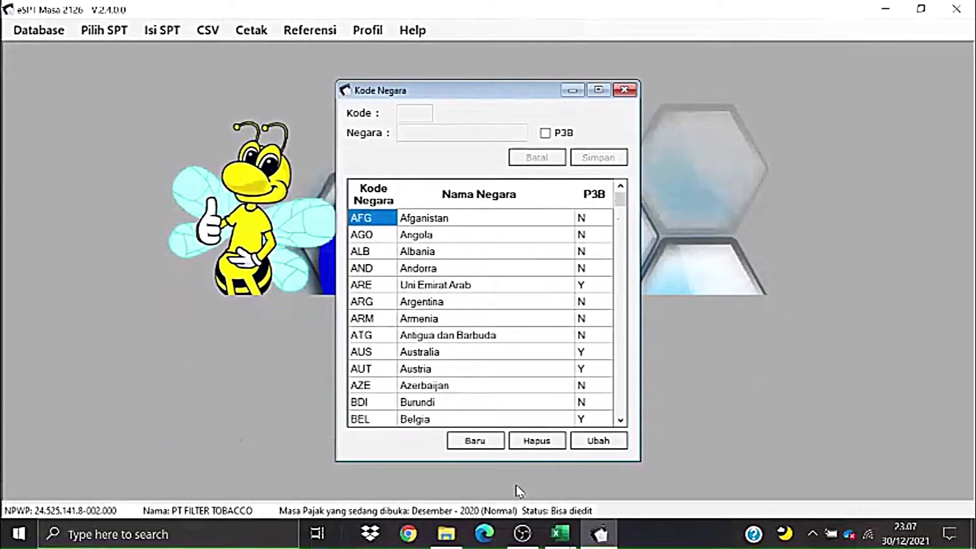
- Confirm row 13's WNA INGGRIS note in Excel, find GBR in the country list, and close it
key(alt+Tab)
key(alt+Tab)
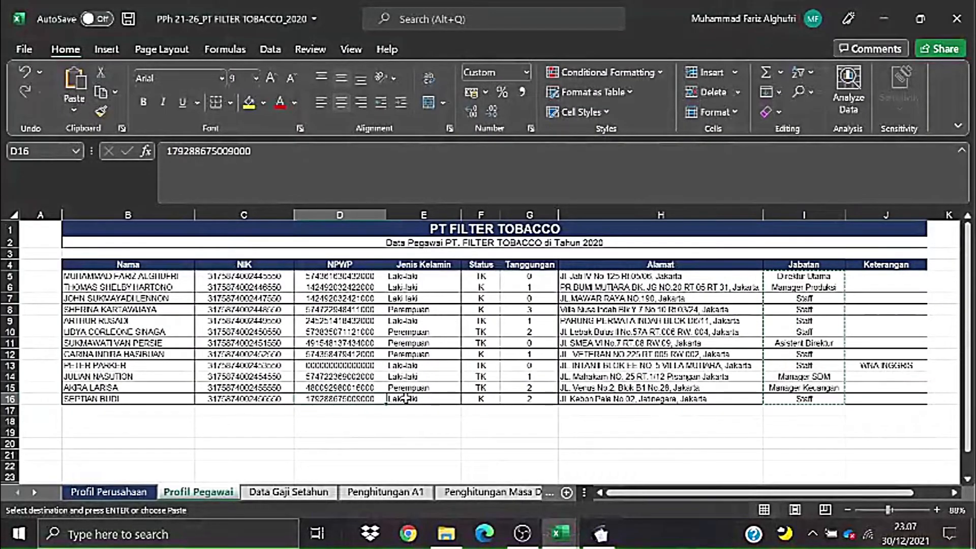
key(Escape)
click(164, 366)
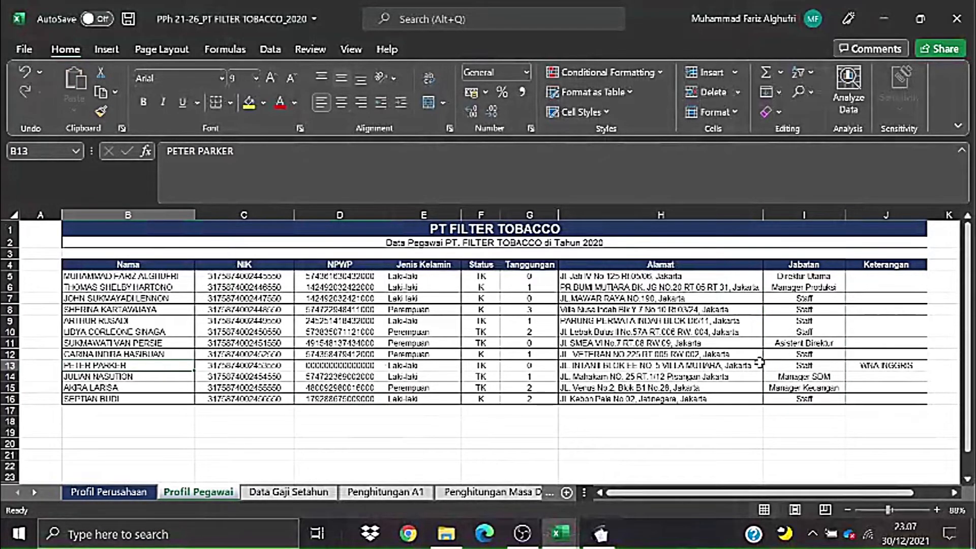
click(874, 365)
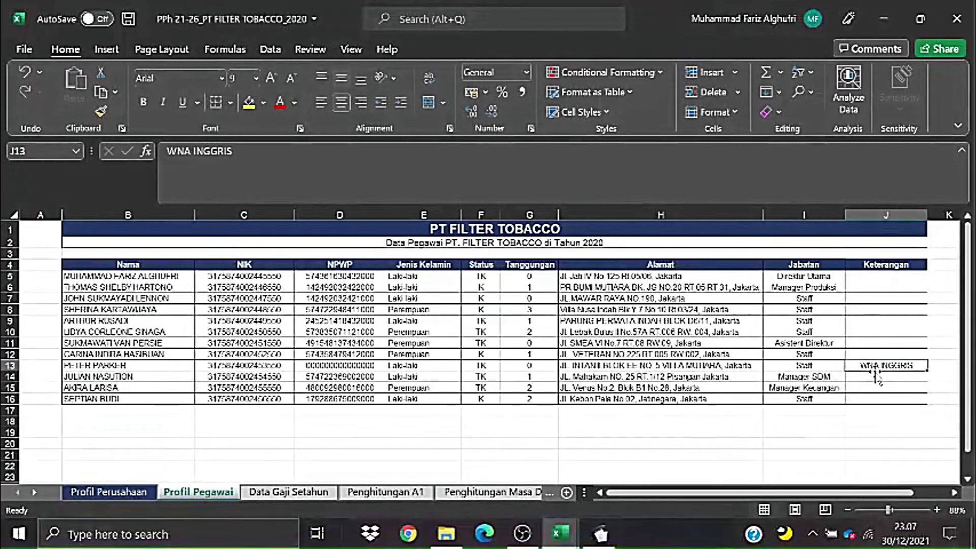
key(alt+Tab)
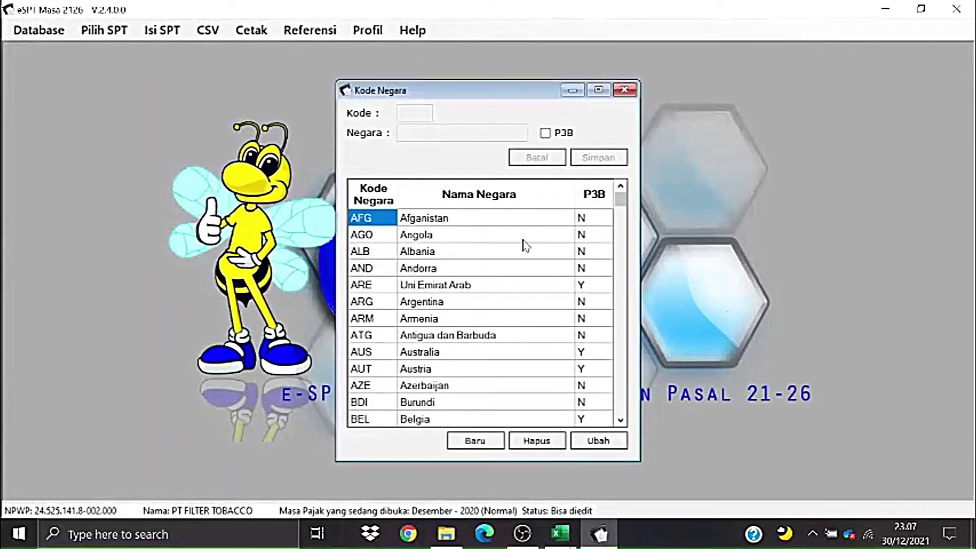
drag(621, 203, 618, 271)
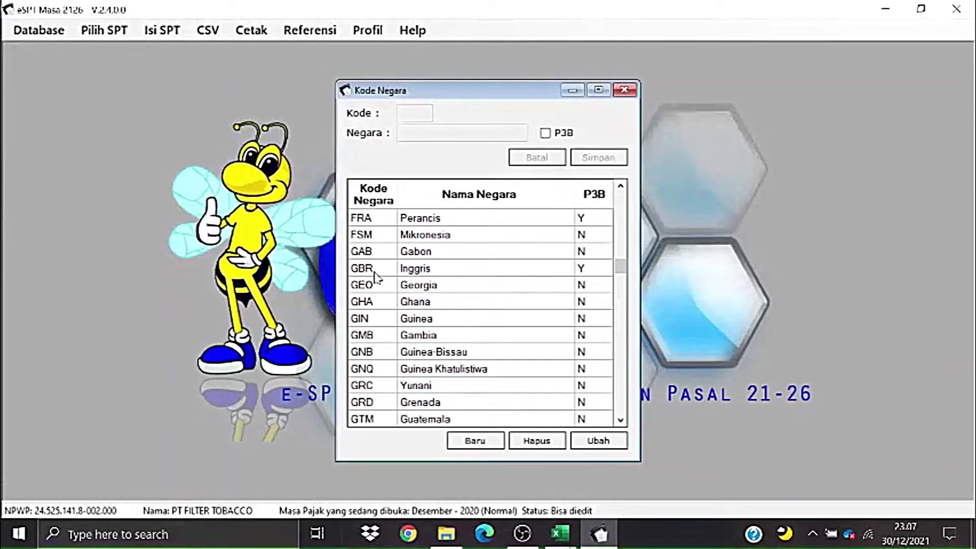
click(629, 90)
key(alt+Tab)
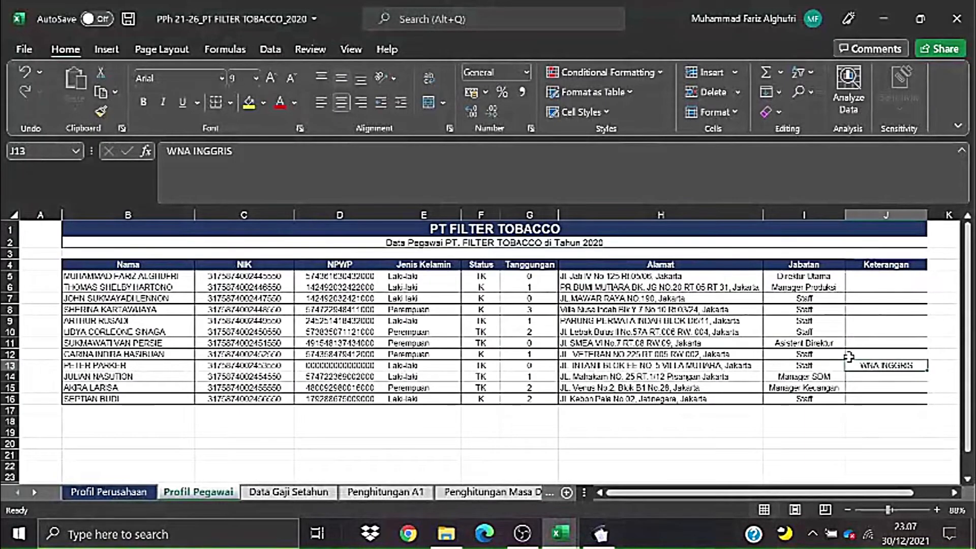
- Enter GBR as the Kode Negara for the row 11 employee
key(alt+Tab)
key(Tab)
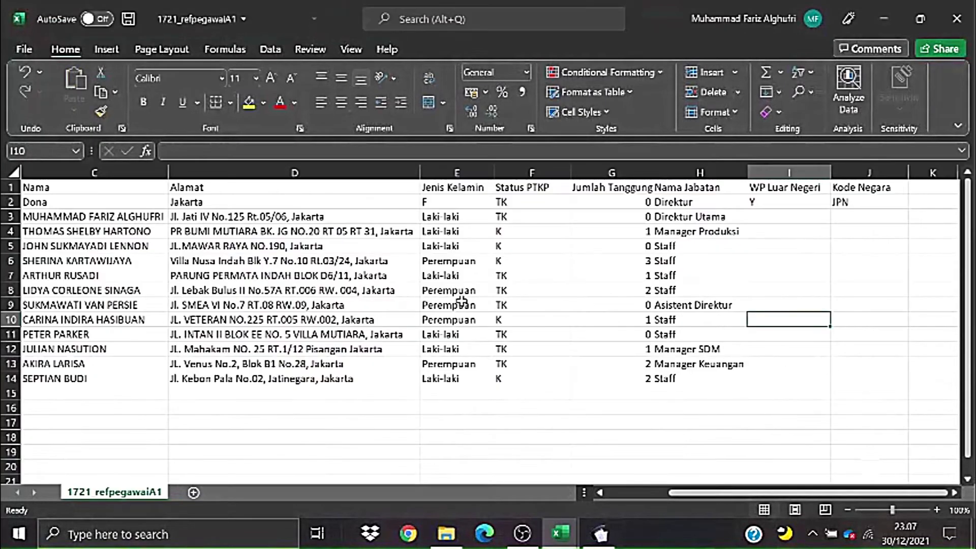
click(462, 303)
click(767, 333)
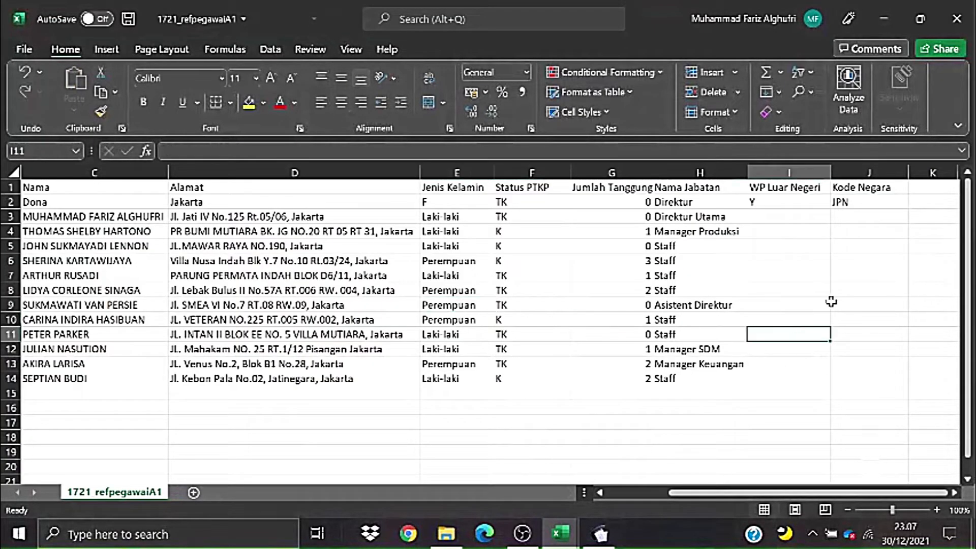
click(846, 203)
drag(108, 334, 850, 335)
click(851, 335)
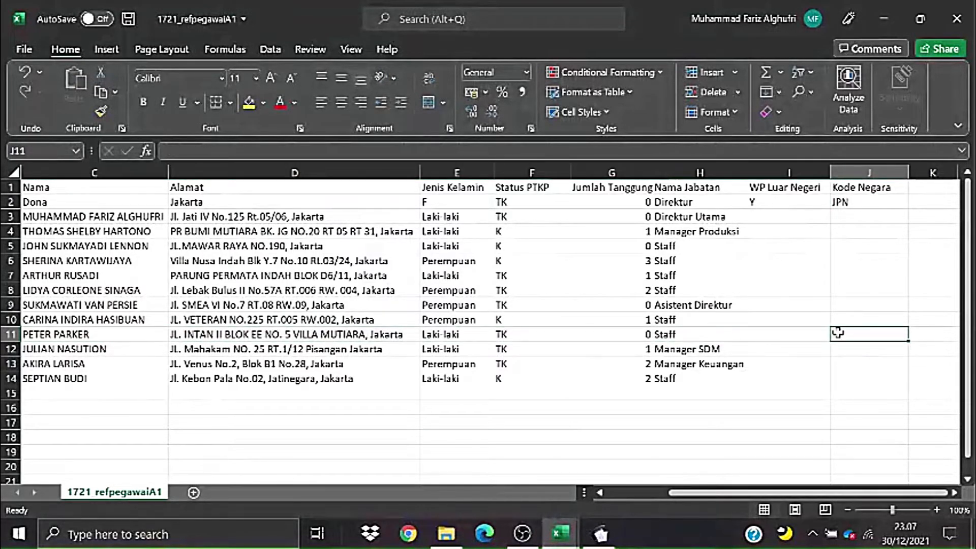
text(GBR)
click(761, 289)
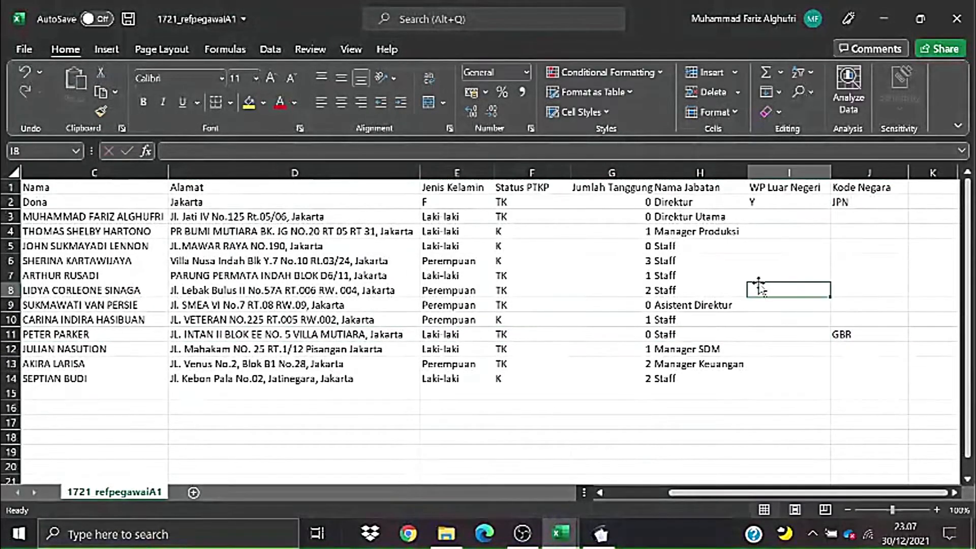
- Mark row 11 as Y under WP Luar Negeri
click(769, 220)
click(768, 203)
click(708, 249)
click(776, 250)
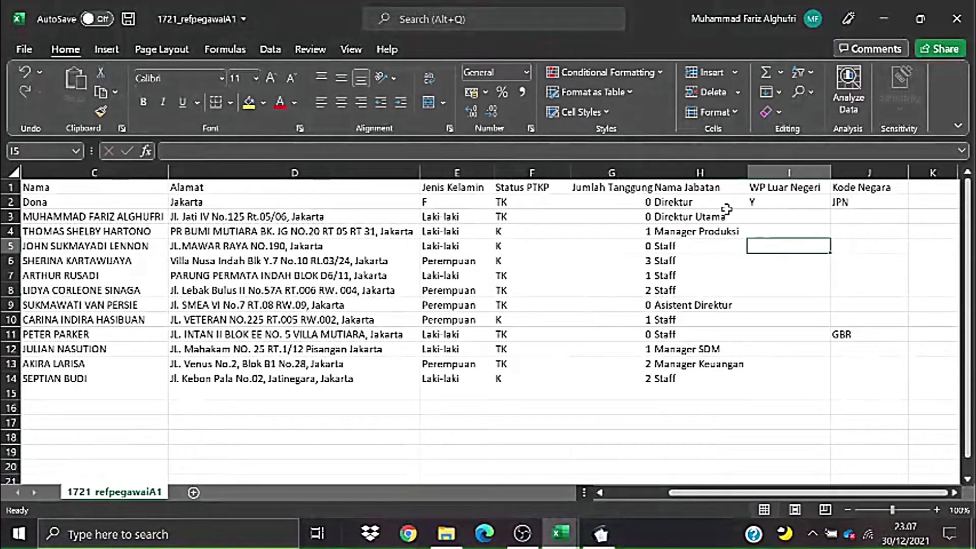
click(796, 336)
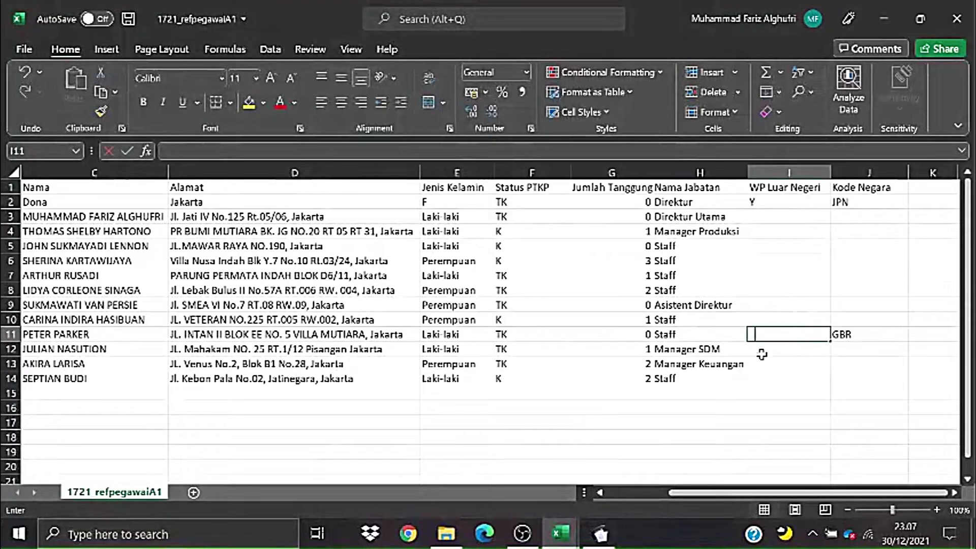
text(Y)
click(775, 378)
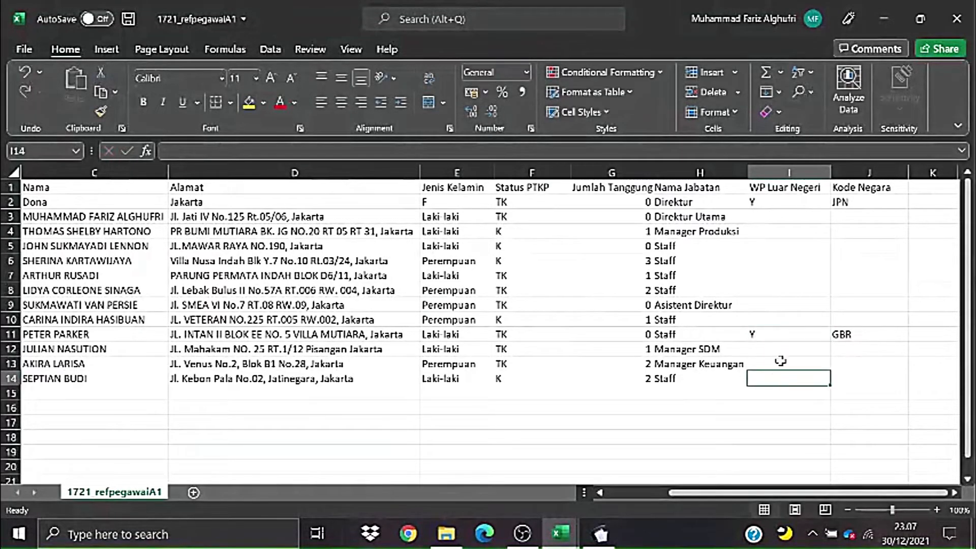
click(787, 333)
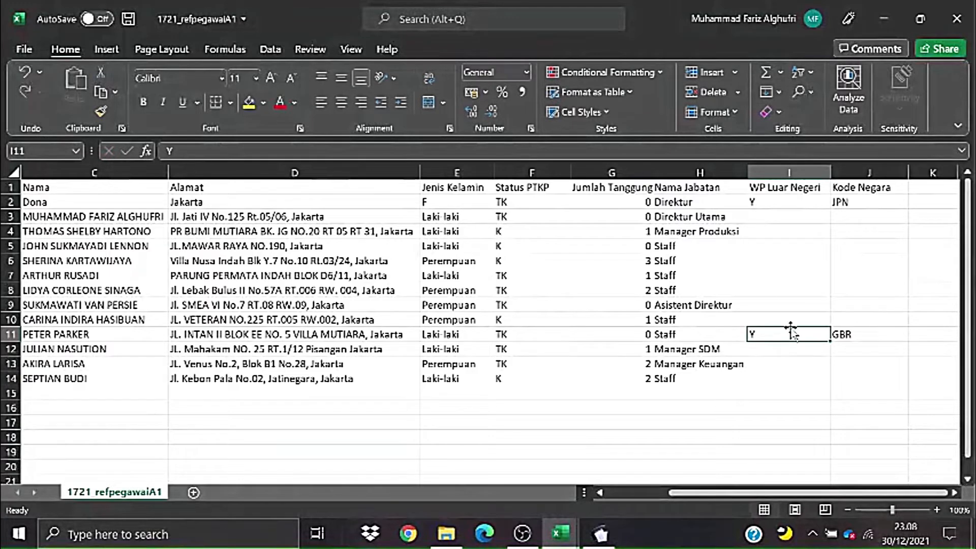
click(794, 201)
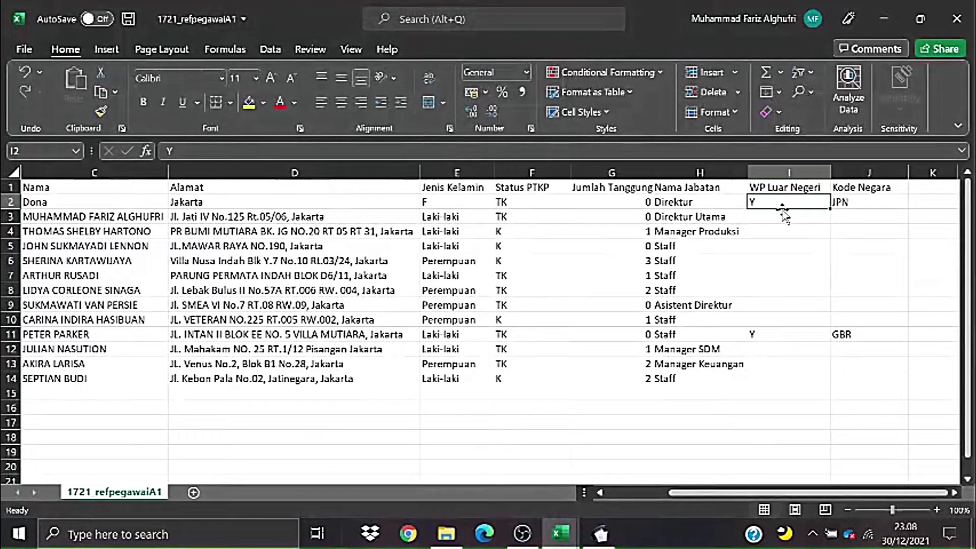
- Fill N into WP Luar Negeri for rows 3–10 and 12–14
click(779, 229)
click(779, 215)
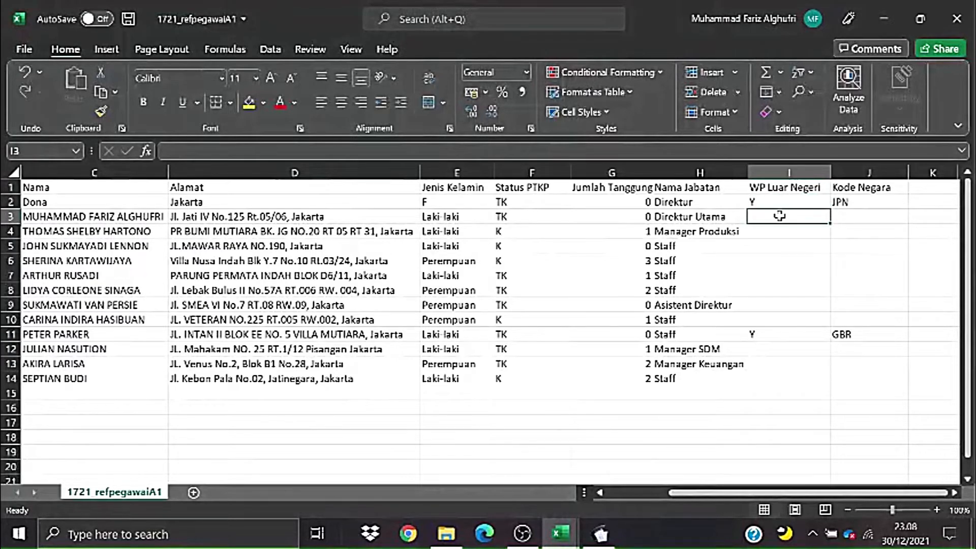
text(N)
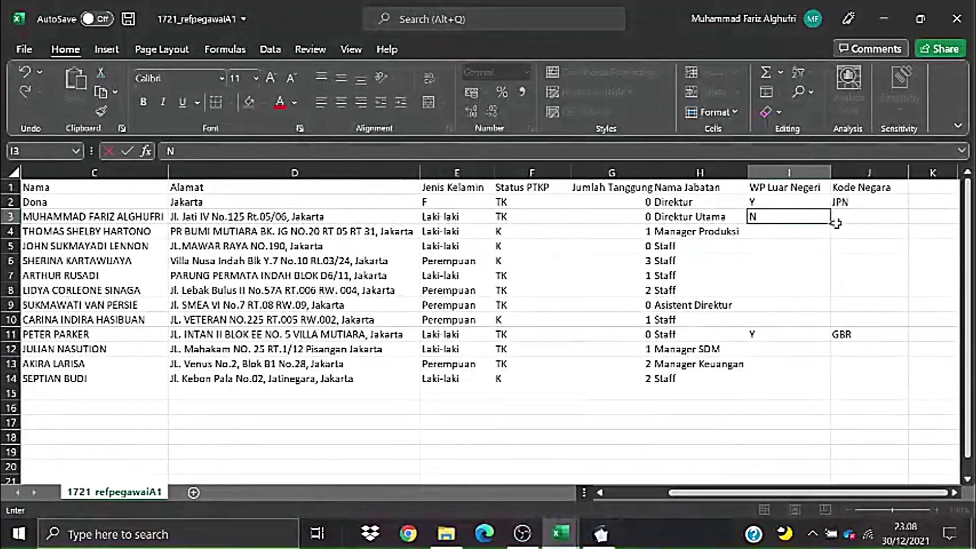
drag(834, 226, 796, 322)
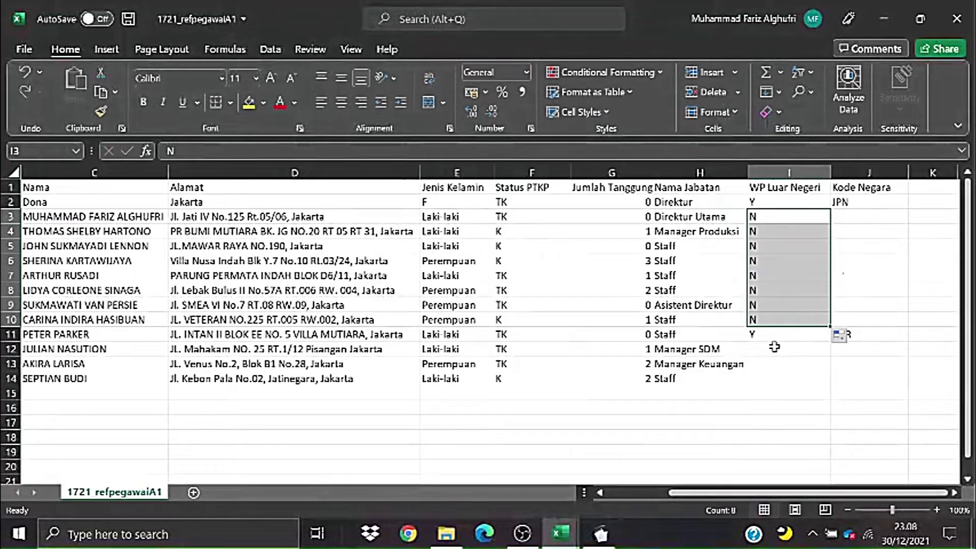
click(770, 351)
text(N)
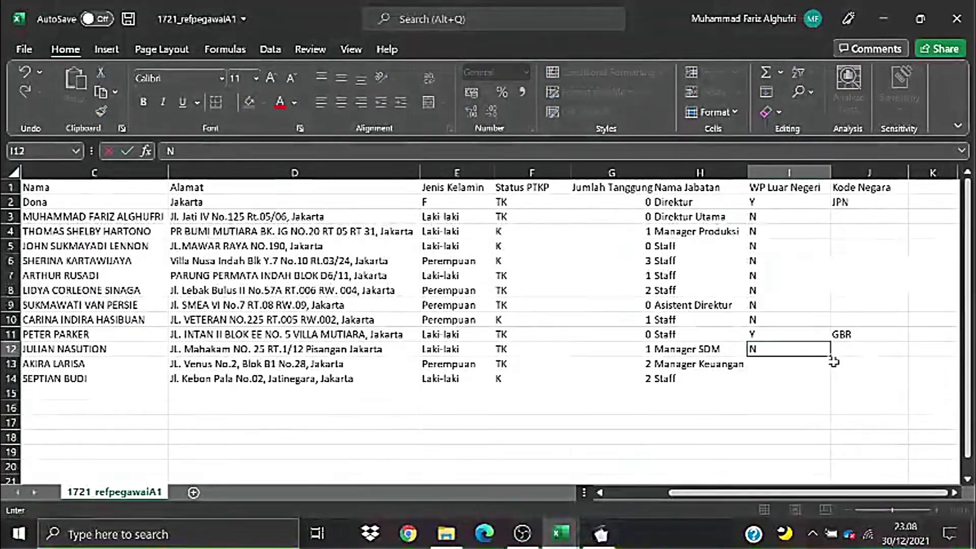
drag(832, 361, 832, 387)
click(881, 287)
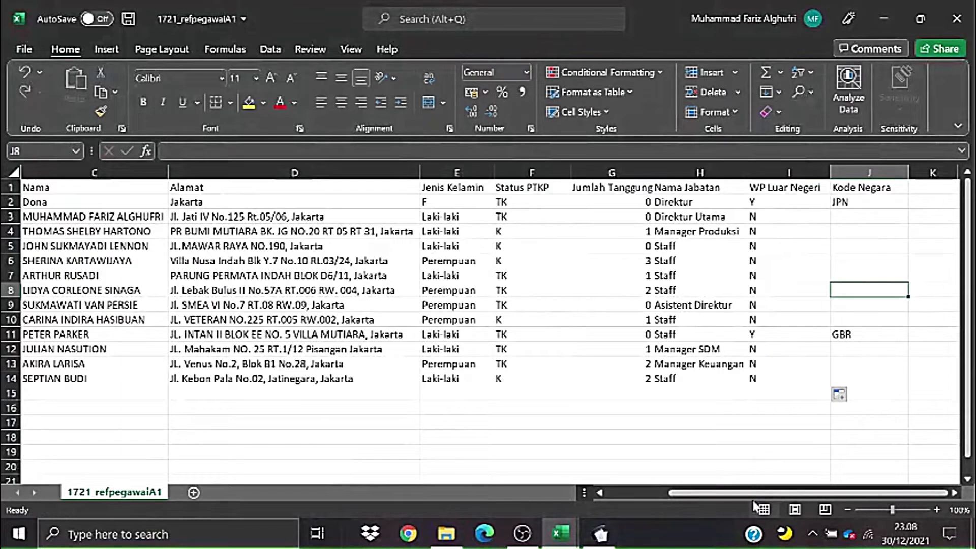
- Delete the sample first employee row (row 2) from the sheet
drag(755, 495, 672, 511)
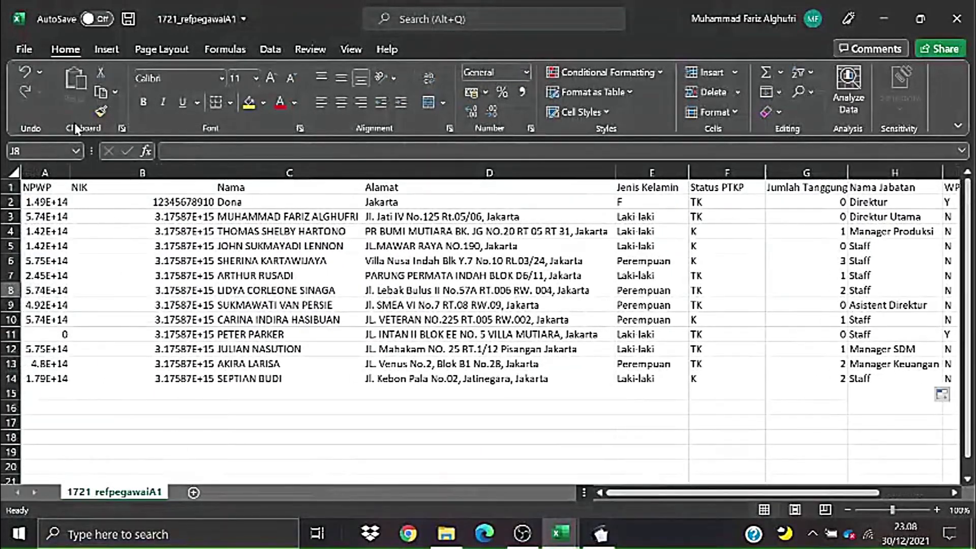
click(357, 275)
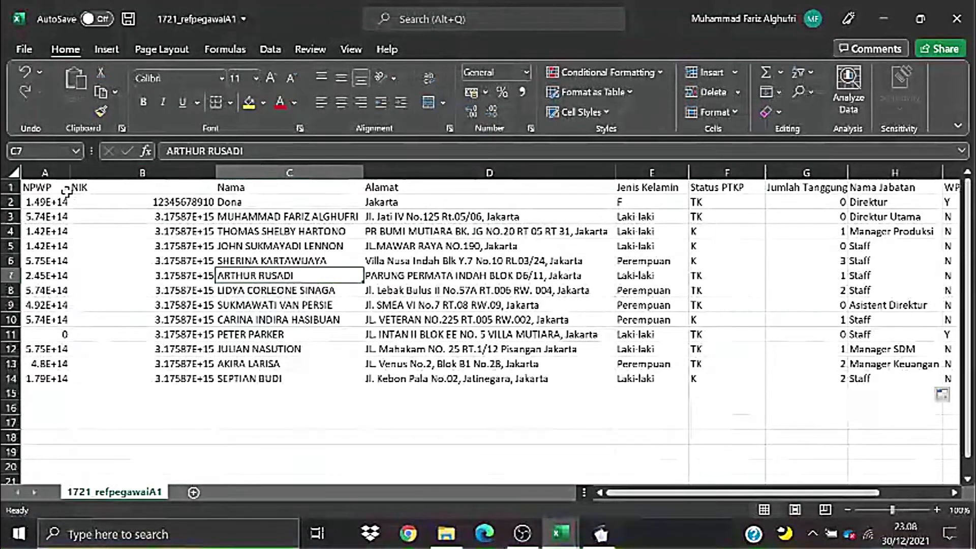
click(9, 202)
click(360, 318)
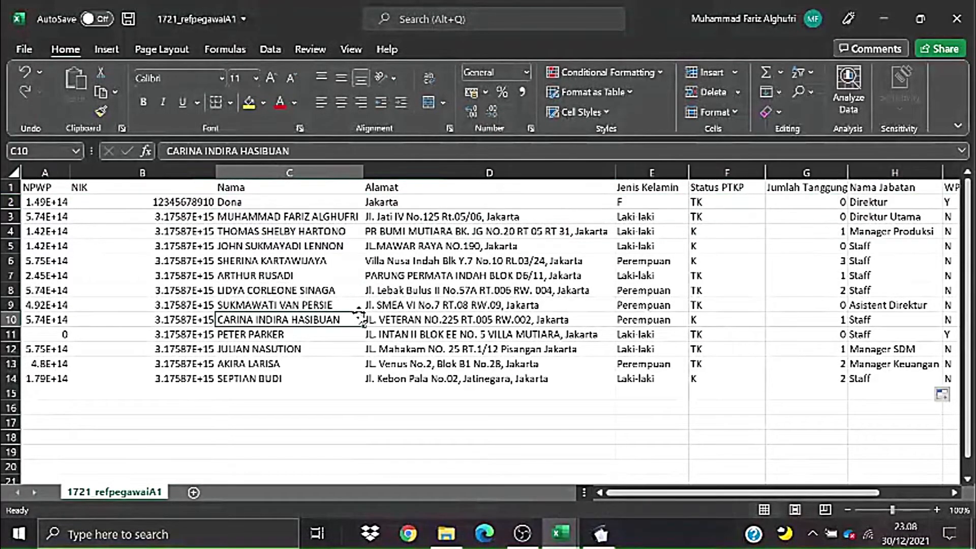
drag(629, 498, 779, 512)
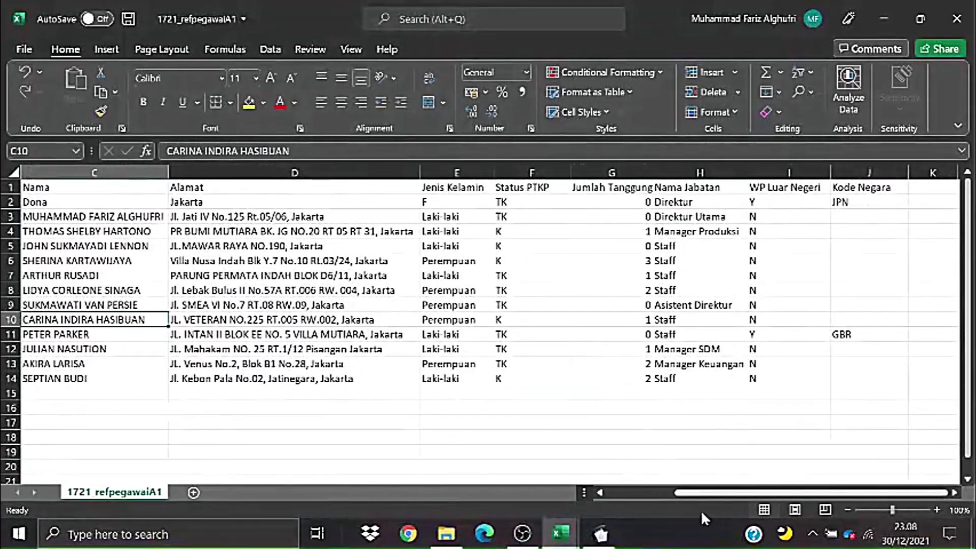
drag(701, 511, 623, 514)
click(144, 233)
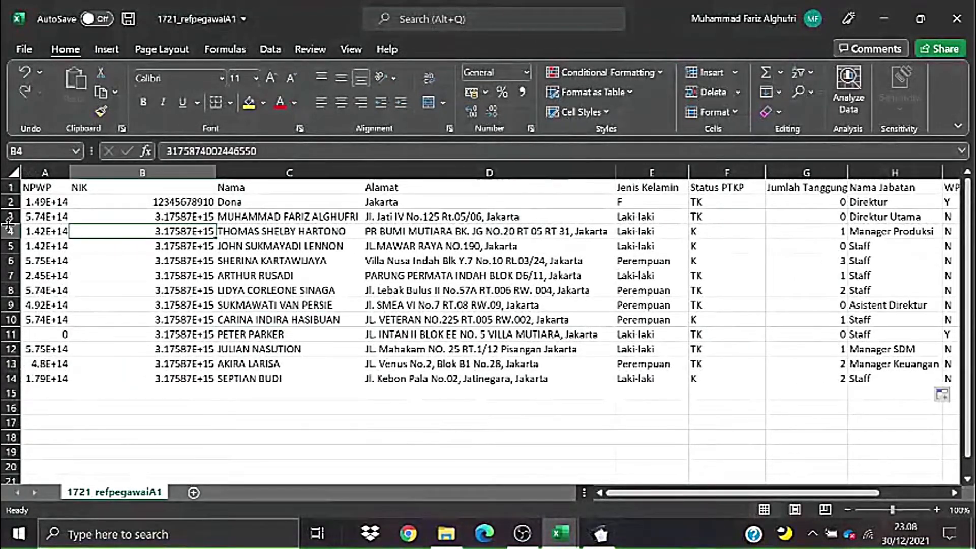
click(4, 203)
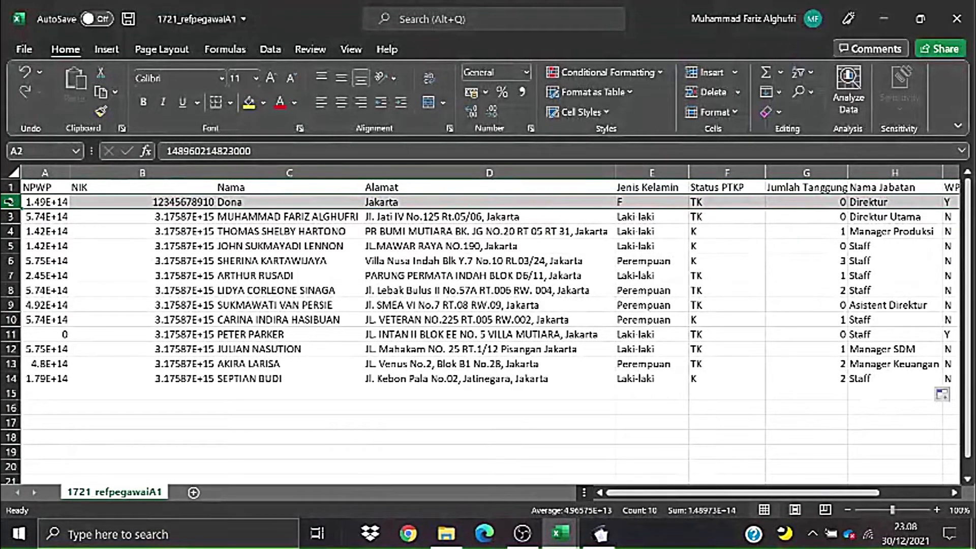
right_click(11, 204)
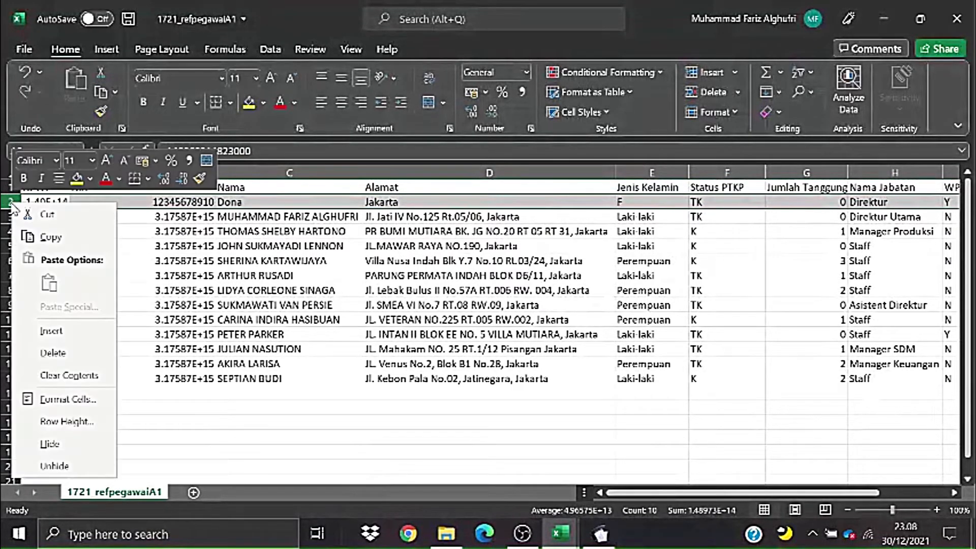
click(60, 353)
- Narrow the NIK column B and widen the NPWP column A
click(388, 370)
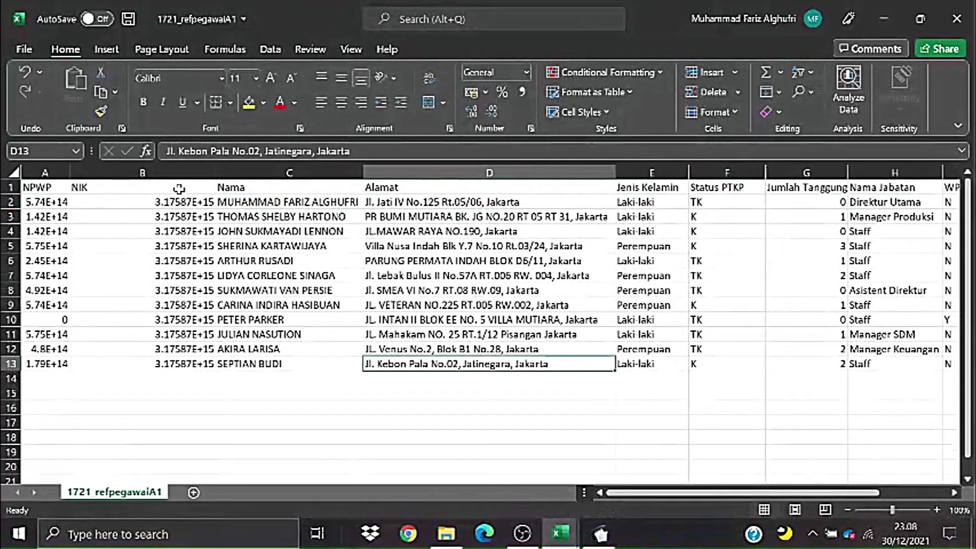
drag(214, 172, 189, 173)
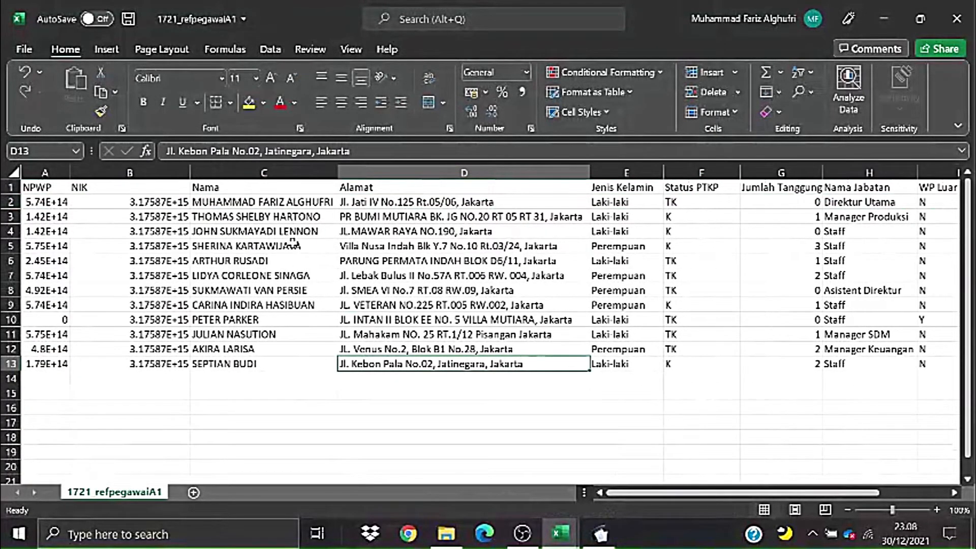
click(224, 246)
drag(70, 173, 94, 173)
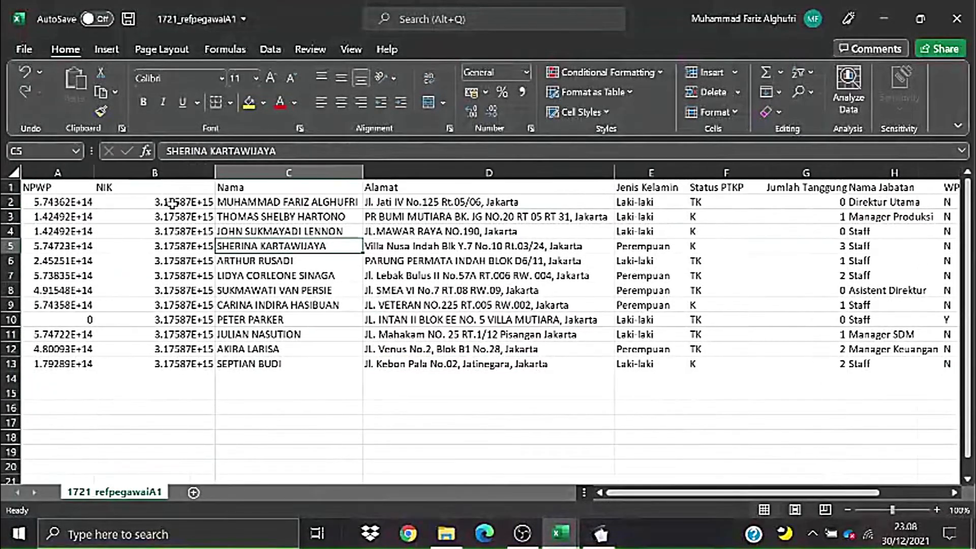
click(173, 204)
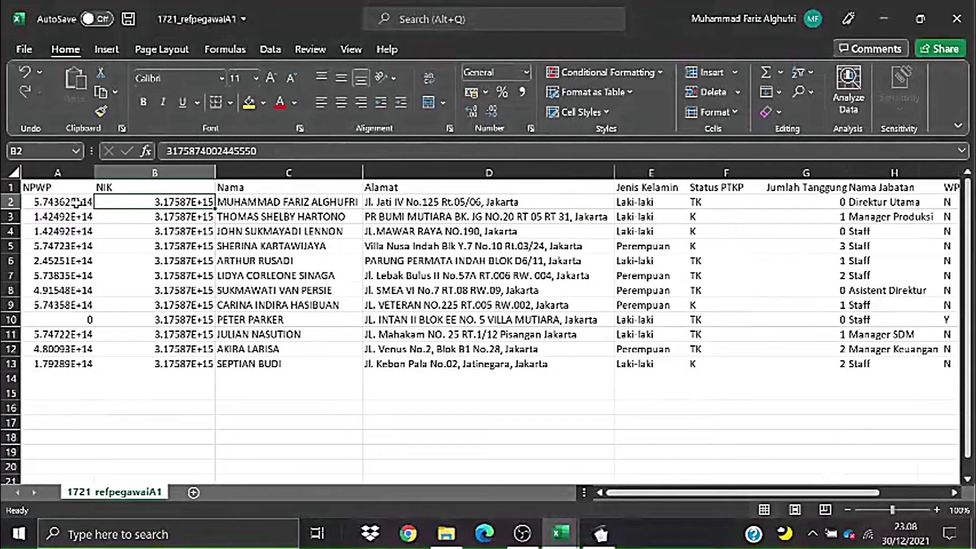
- Select the employee data and inspect the full NPWP number stored in A2
drag(76, 203, 627, 365)
drag(711, 495, 617, 502)
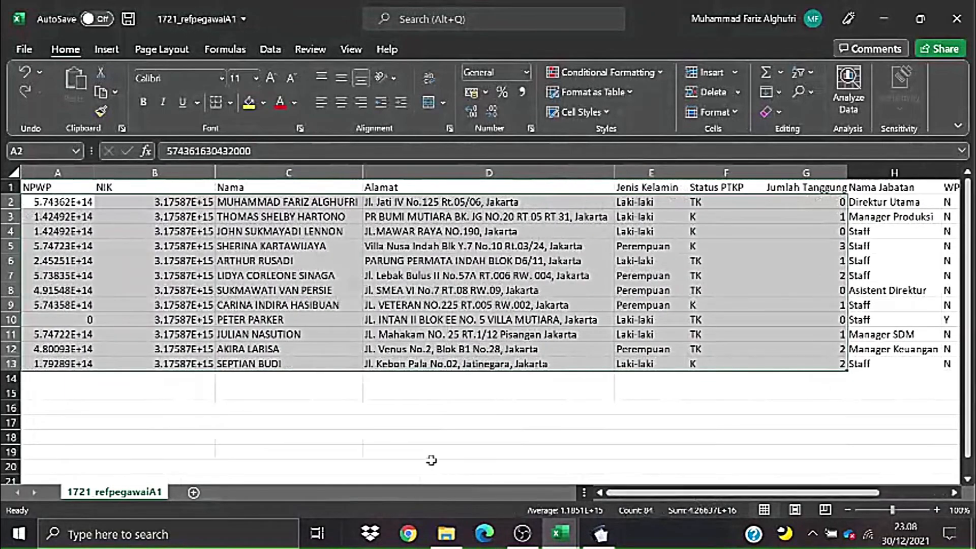
click(457, 436)
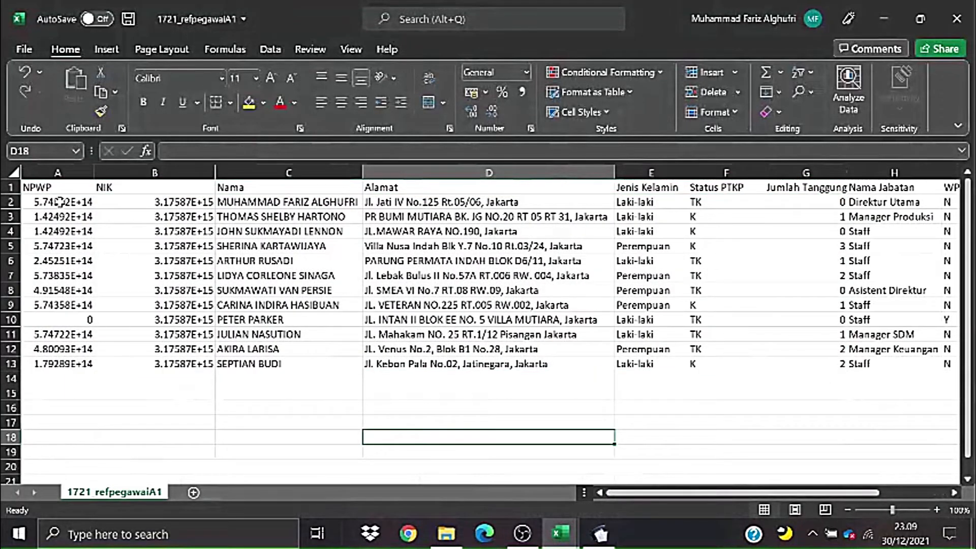
mouse_move(59, 202)
mouse_down()
mouse_move(152, 248)
mouse_move(463, 364)
mouse_up()
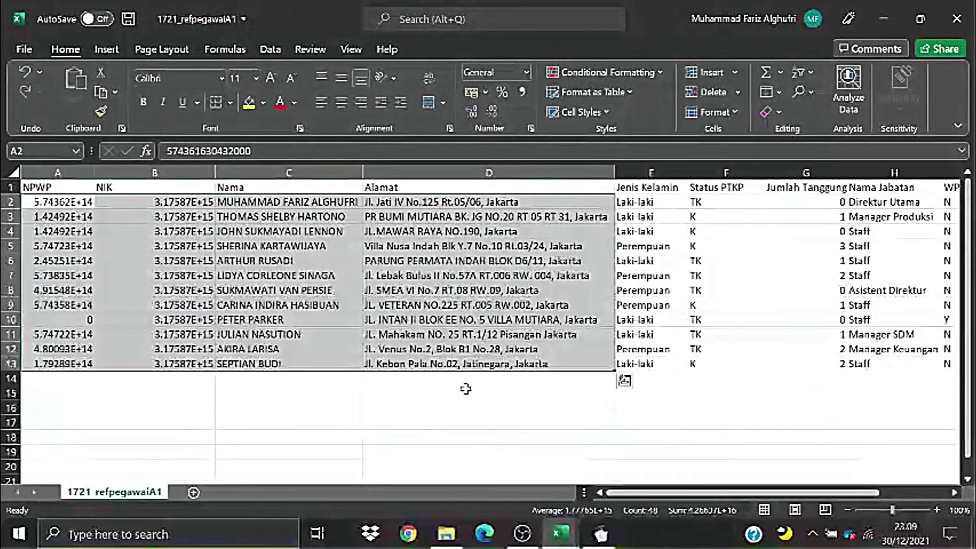
click(398, 421)
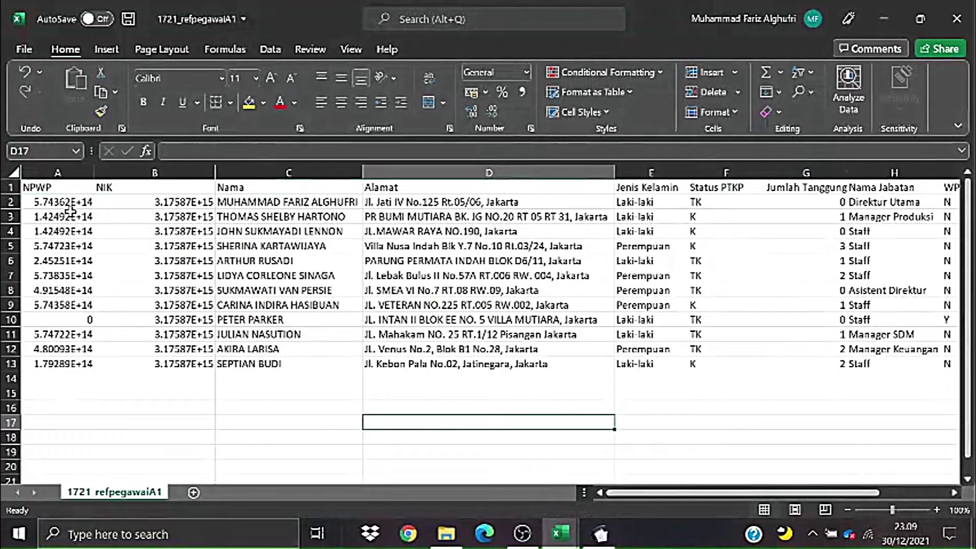
drag(60, 202, 57, 363)
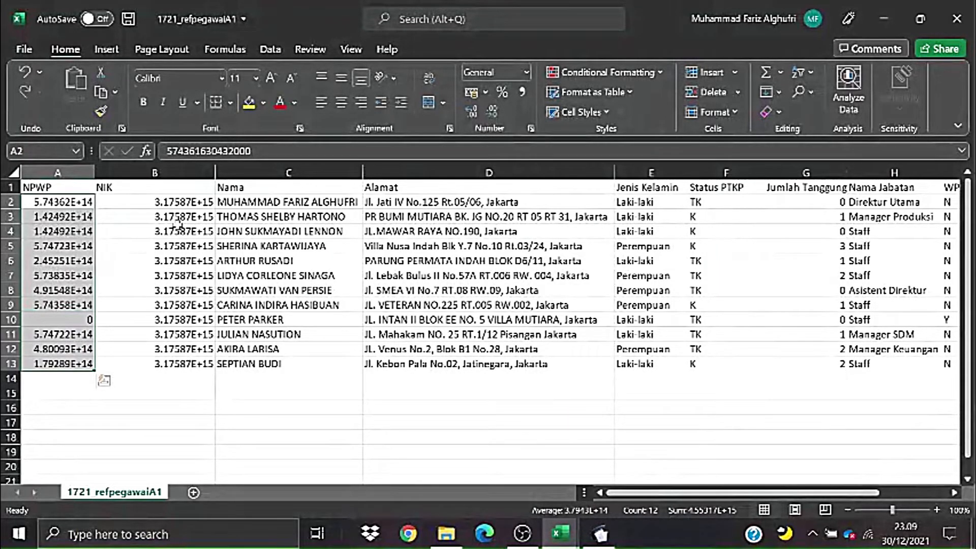
click(249, 151)
drag(245, 153, 161, 155)
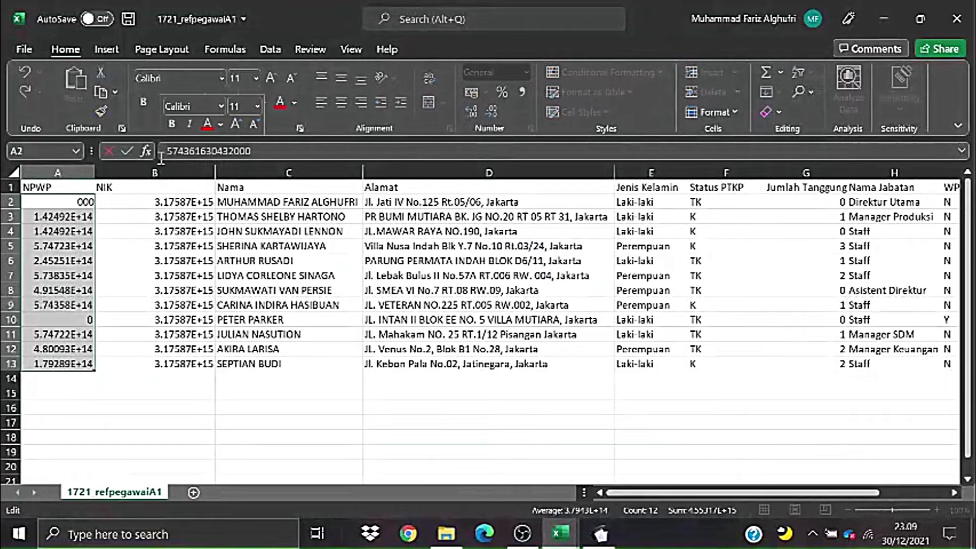
click(115, 218)
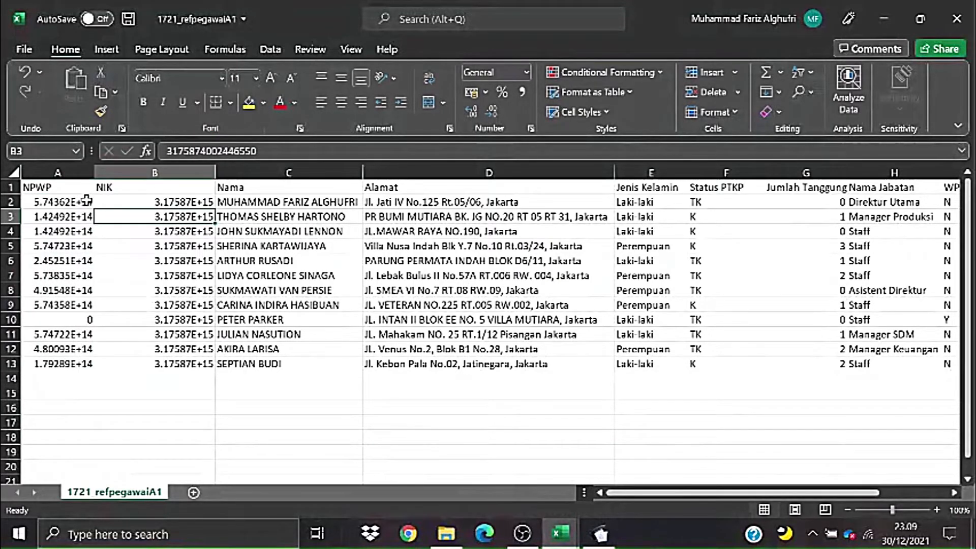
drag(87, 201, 76, 217)
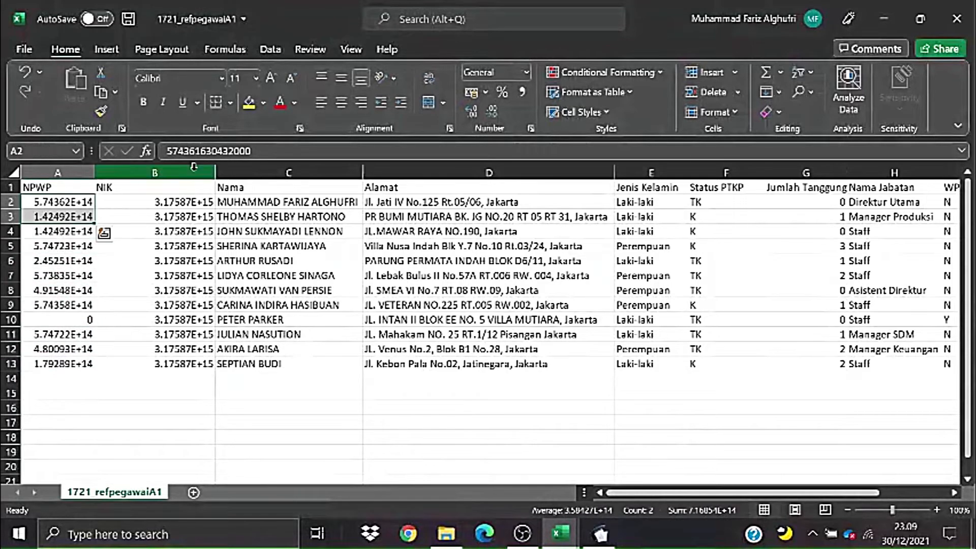
click(255, 151)
click(189, 245)
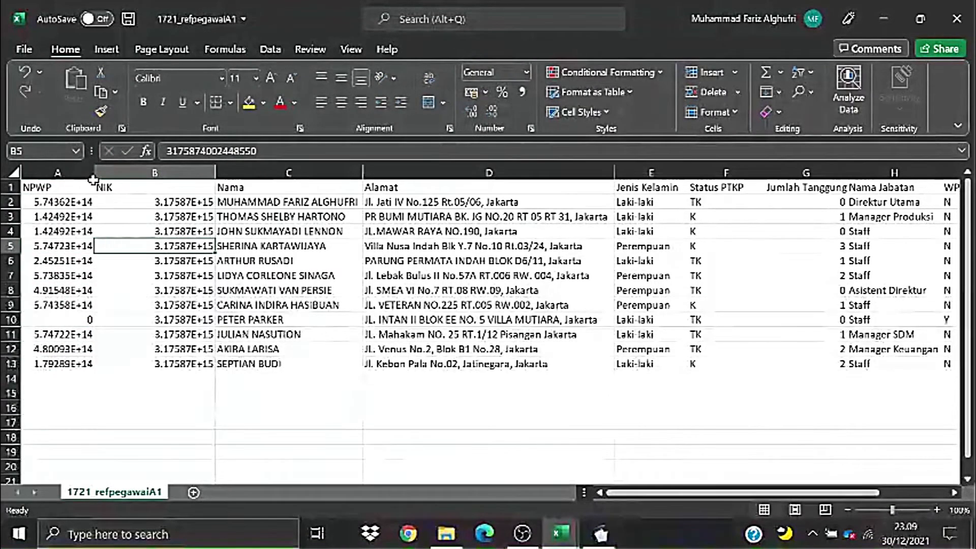
- Widen the NPWP column A, then narrow it back to a compact width
drag(93, 179, 296, 364)
click(307, 203)
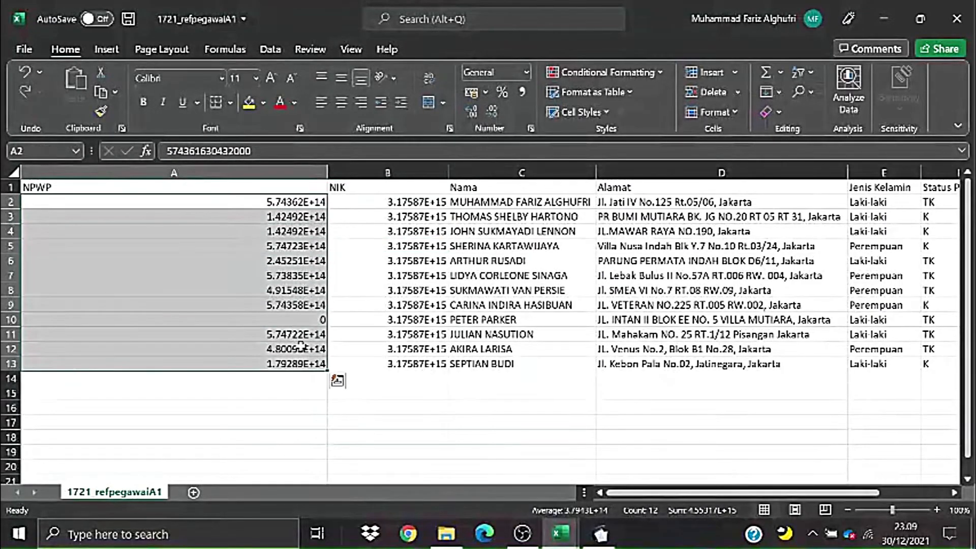
click(289, 234)
drag(278, 203, 278, 364)
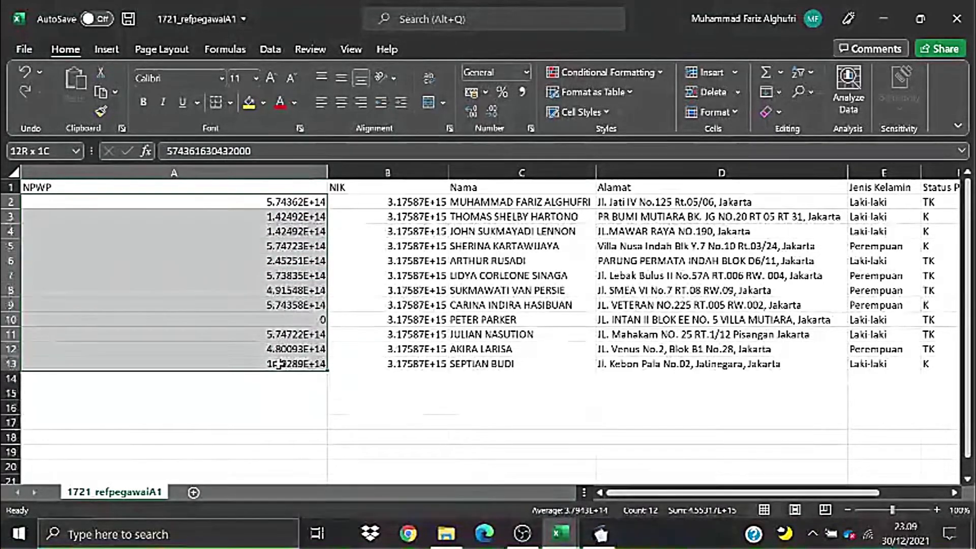
drag(325, 174, 237, 192)
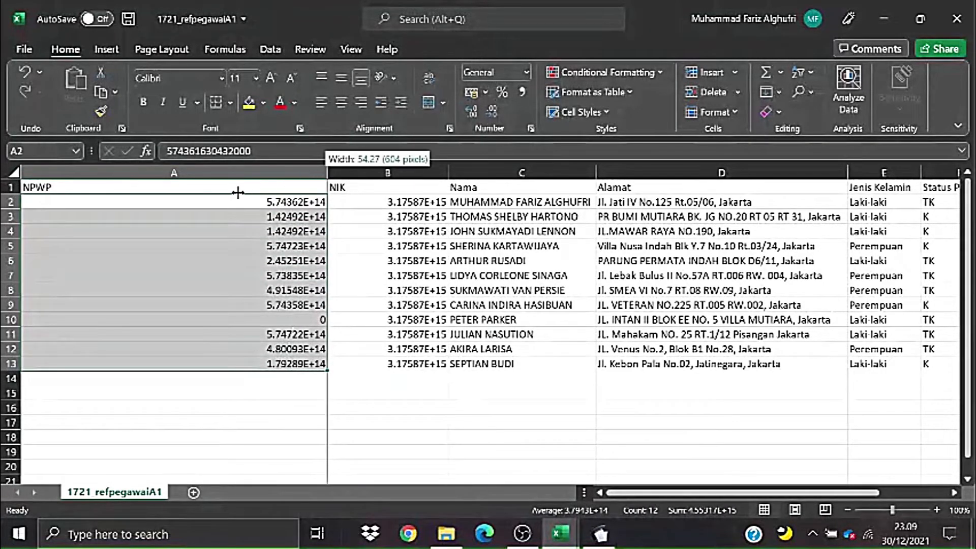
drag(165, 193, 133, 188)
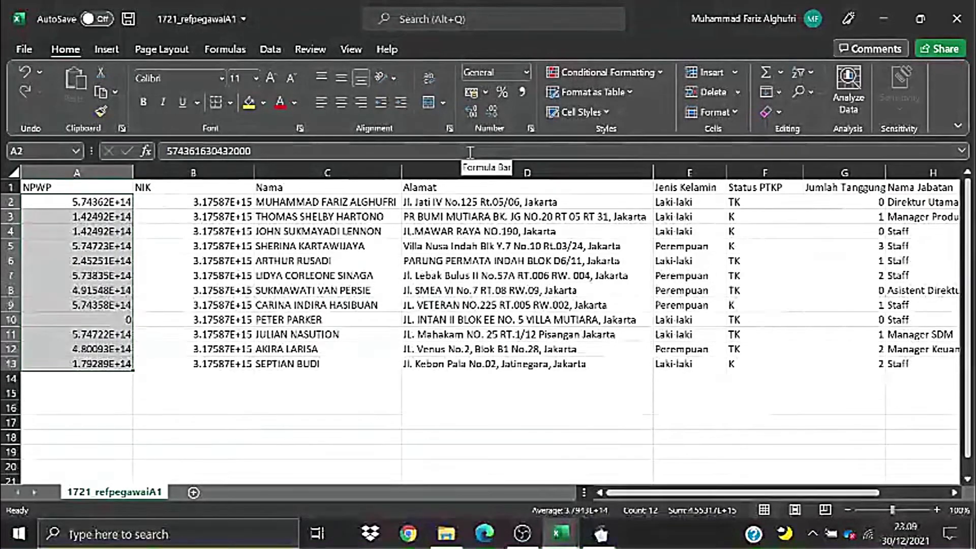
click(530, 129)
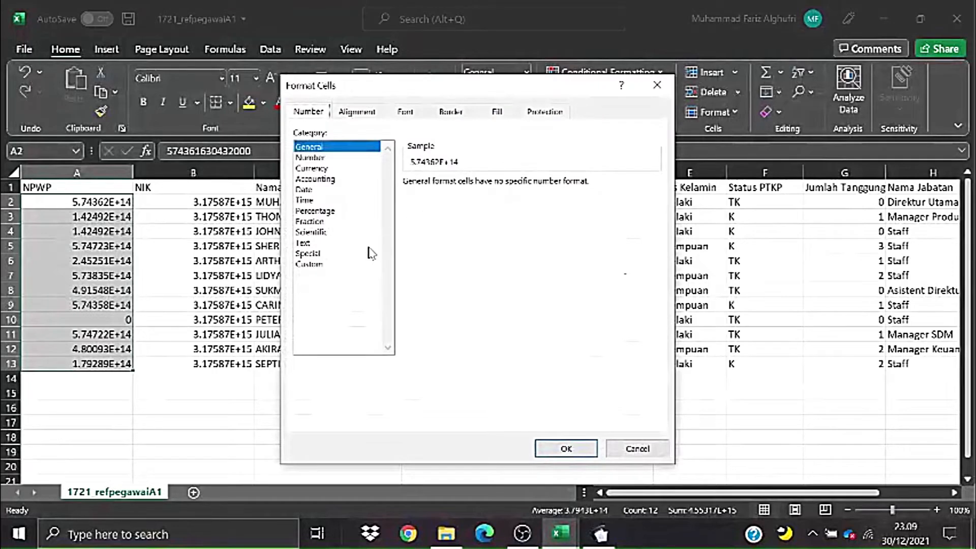
click(326, 265)
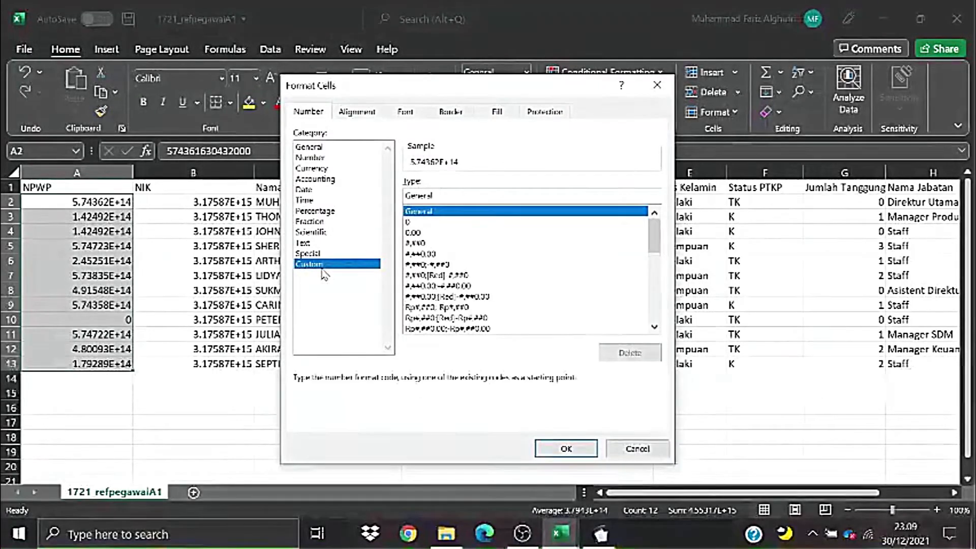
click(411, 222)
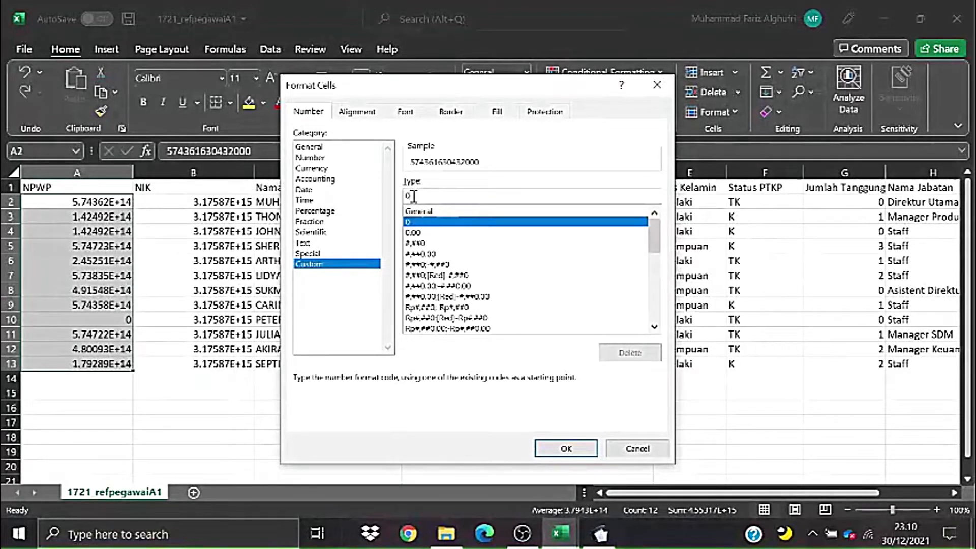
text(0)
text(.00)
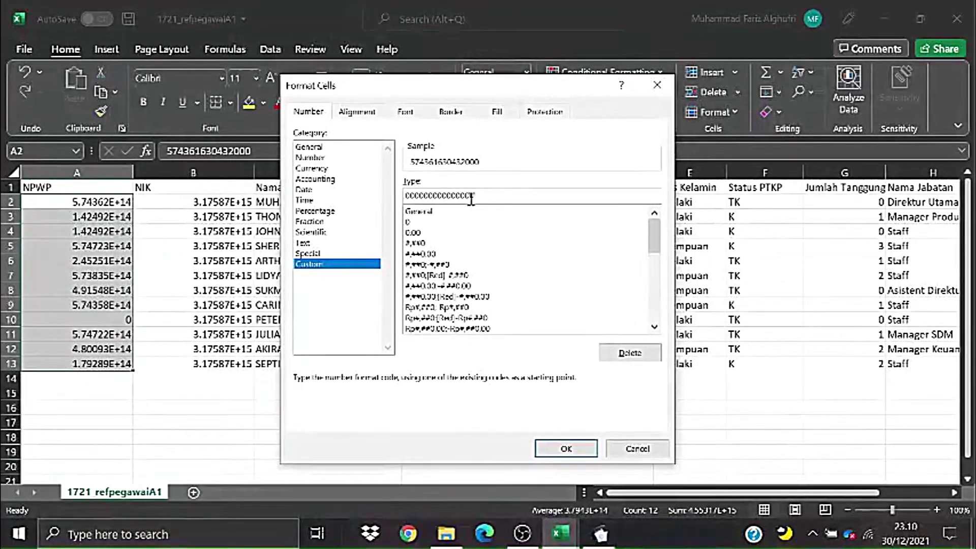
drag(479, 199, 434, 200)
click(412, 203)
double_click(406, 198)
click(495, 198)
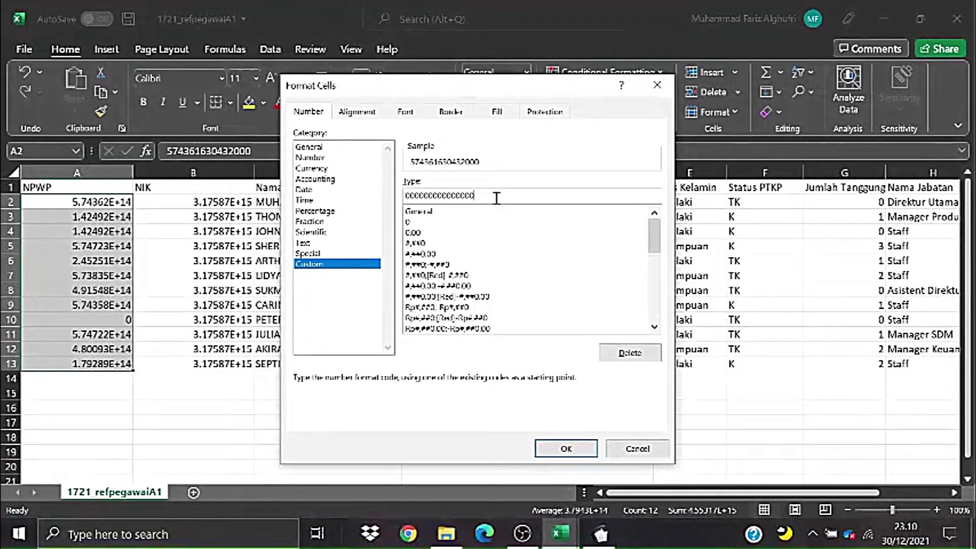
click(548, 450)
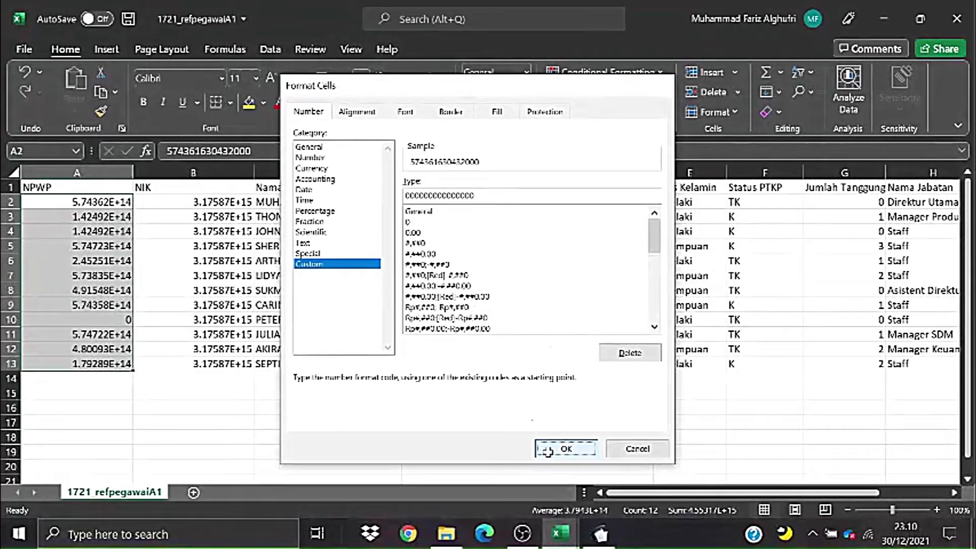
click(235, 273)
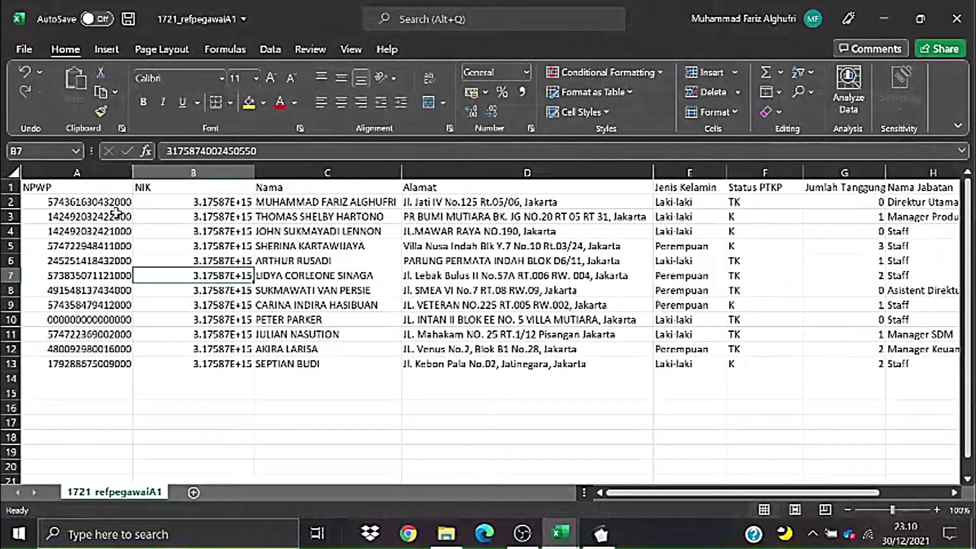
drag(117, 207, 112, 366)
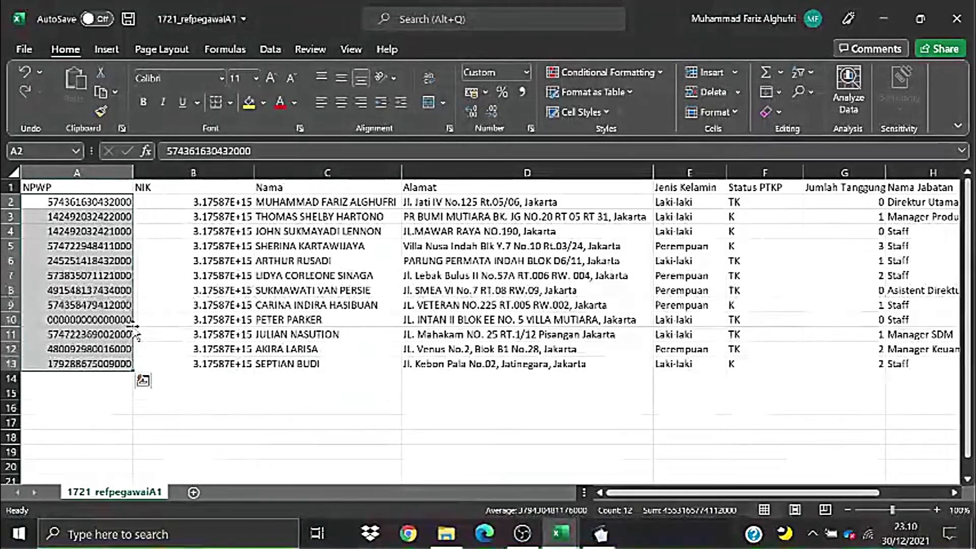
- Give the NIK cells B2:B13 the custom 0 number format to show full 16-digit values
click(202, 202)
drag(202, 202, 210, 367)
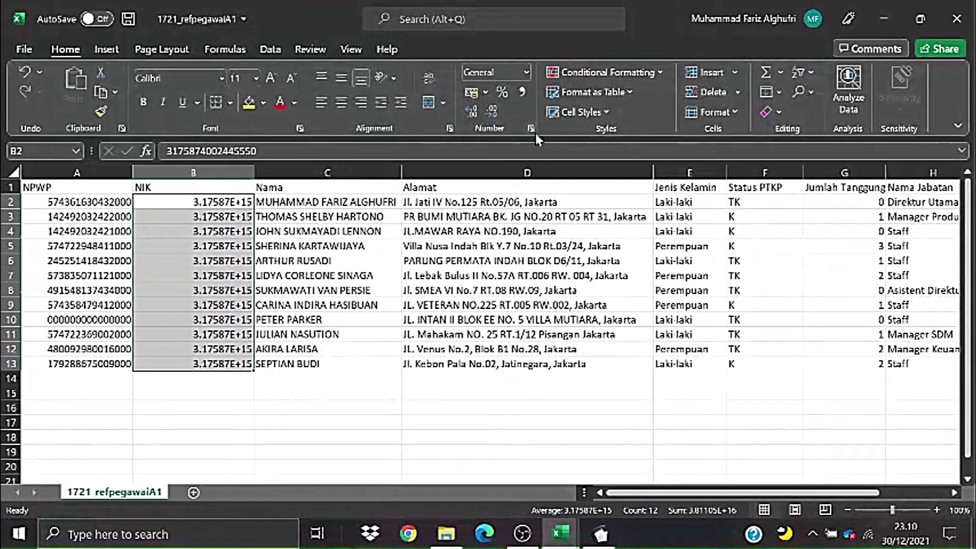
click(534, 130)
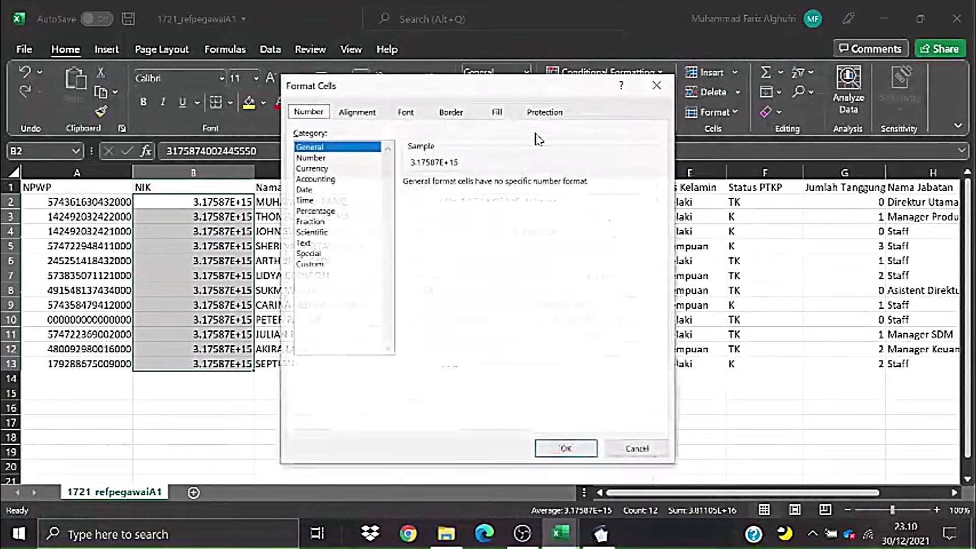
click(311, 265)
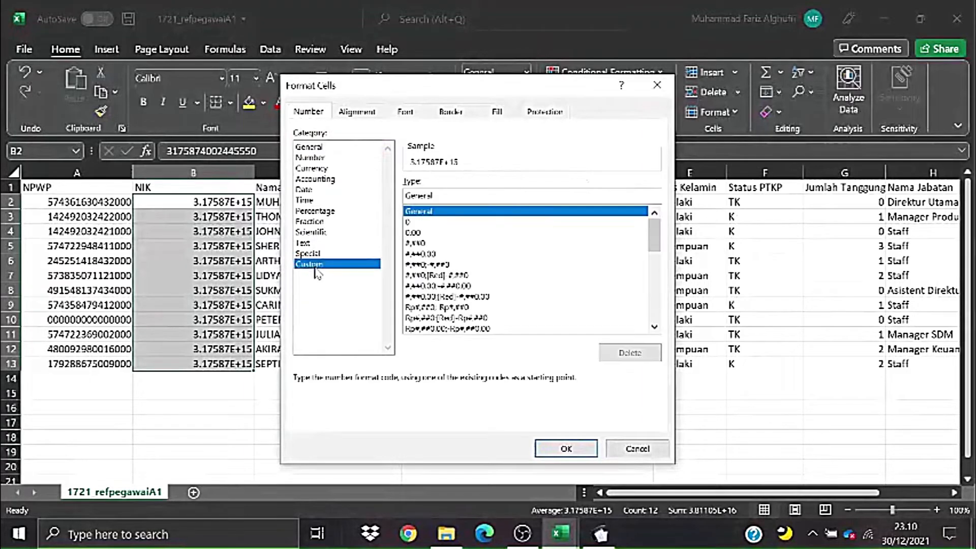
click(425, 223)
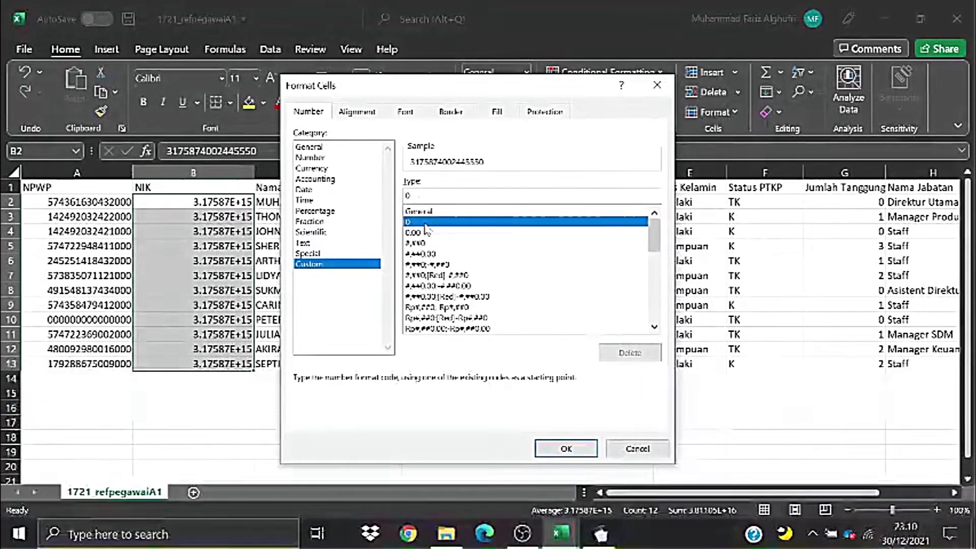
click(565, 451)
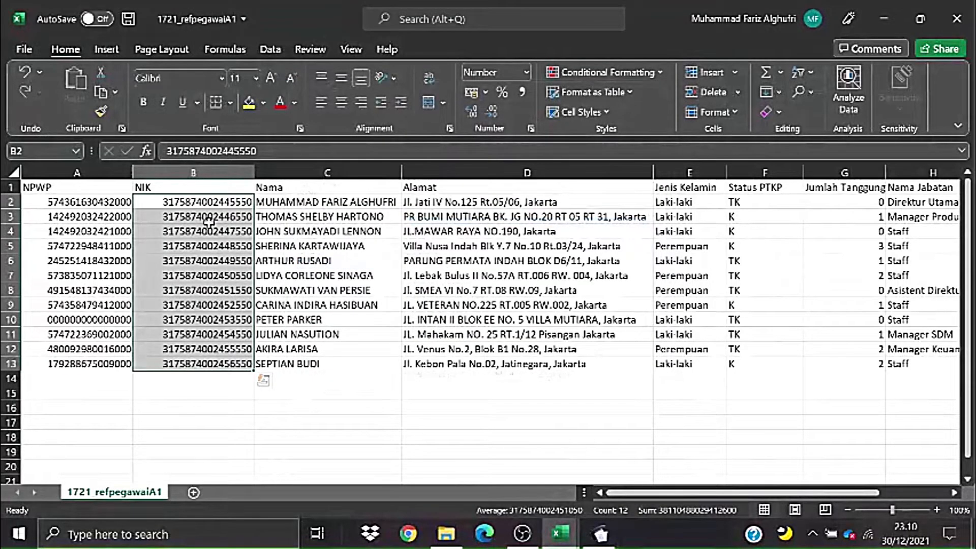
click(445, 229)
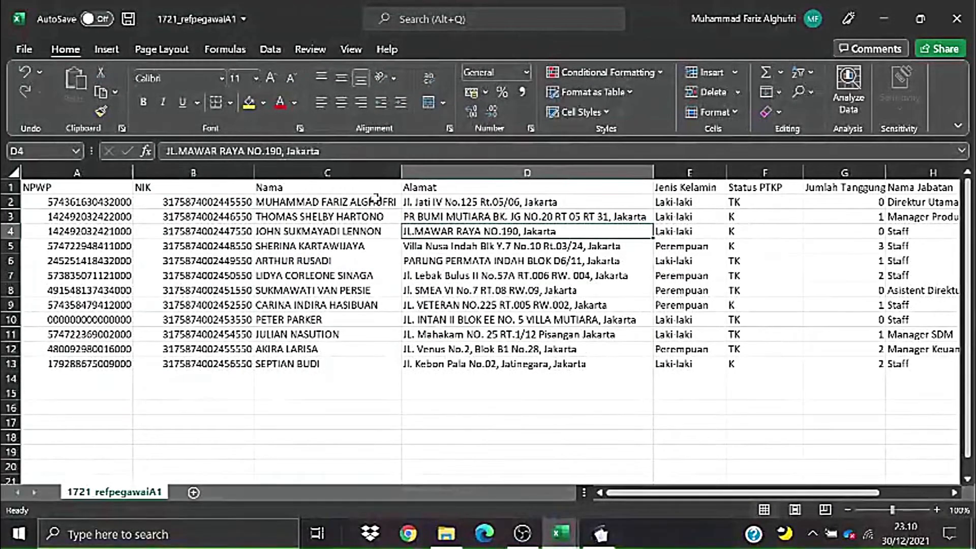
- Widen column E and select the Laki-laki/Perempuan entries in E2:E13
drag(371, 202, 376, 362)
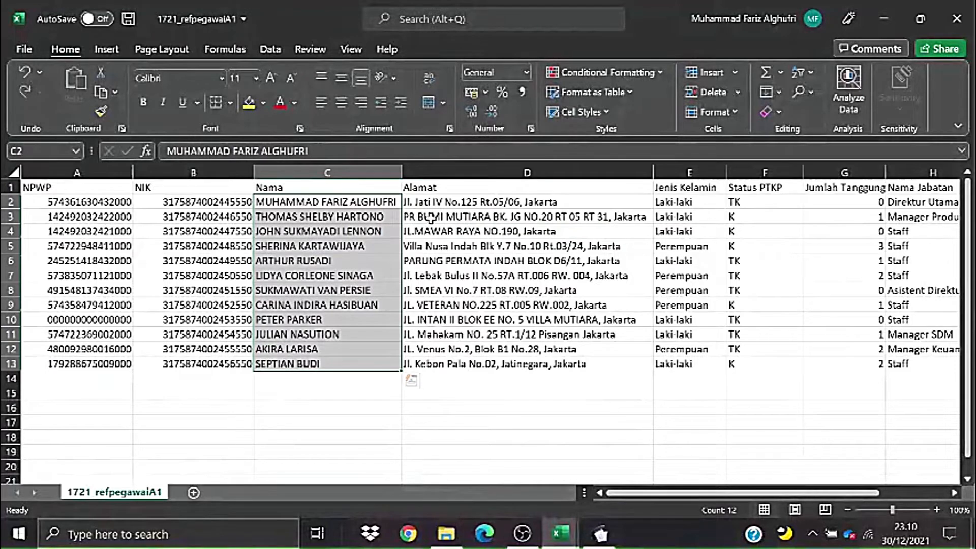
drag(434, 205, 454, 355)
click(669, 202)
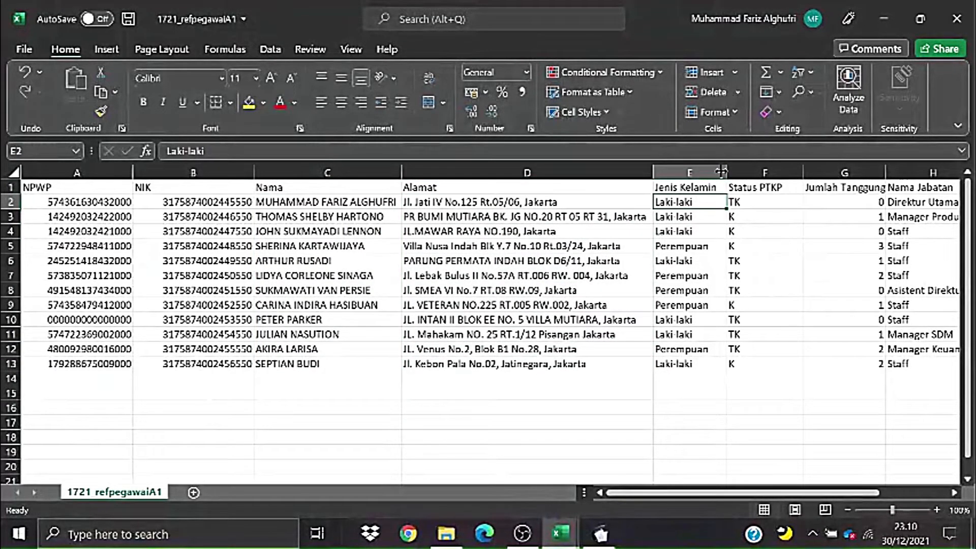
drag(728, 170, 743, 170)
click(795, 230)
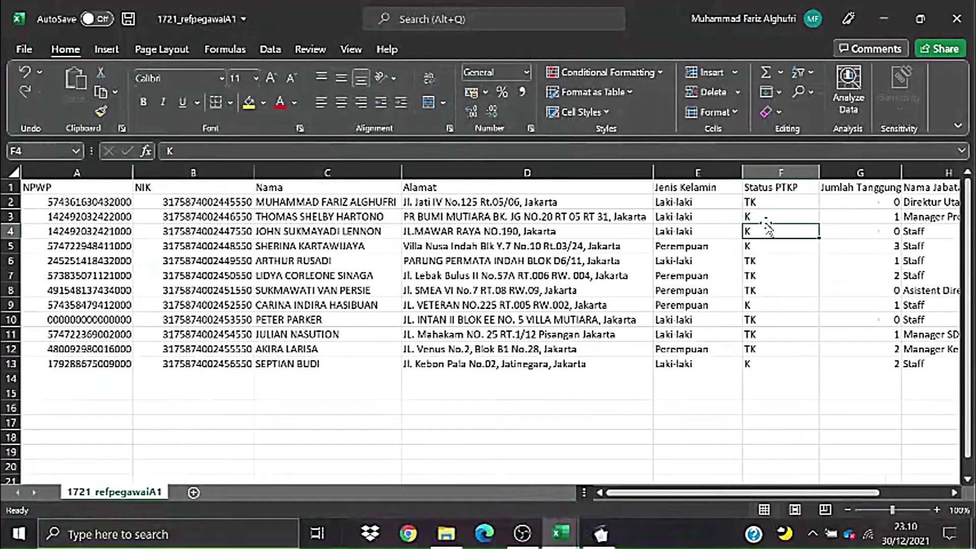
click(721, 202)
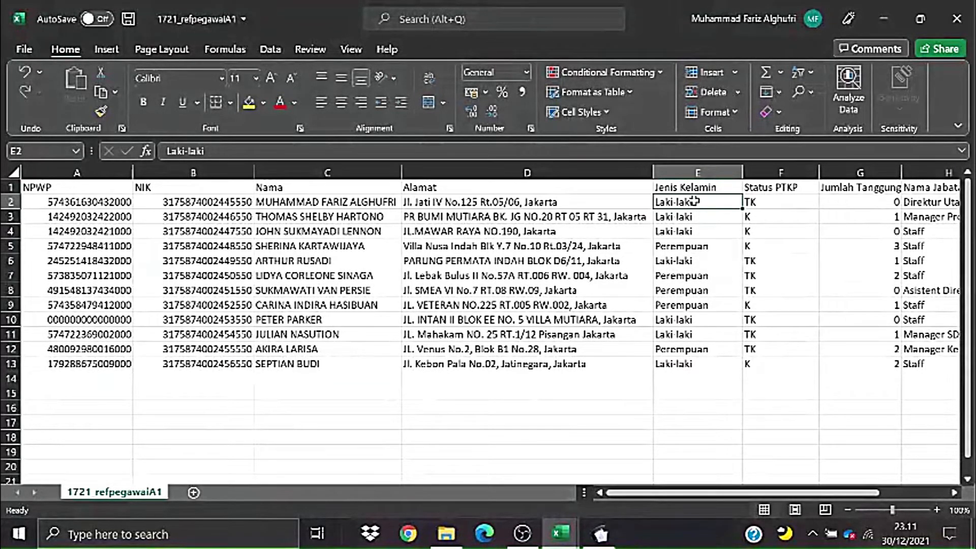
drag(694, 202, 699, 363)
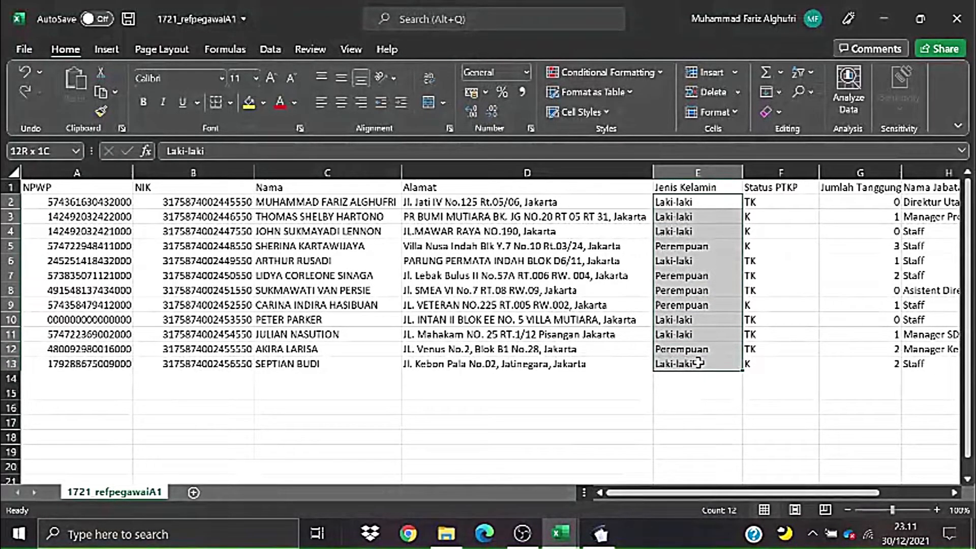
drag(699, 363, 699, 364)
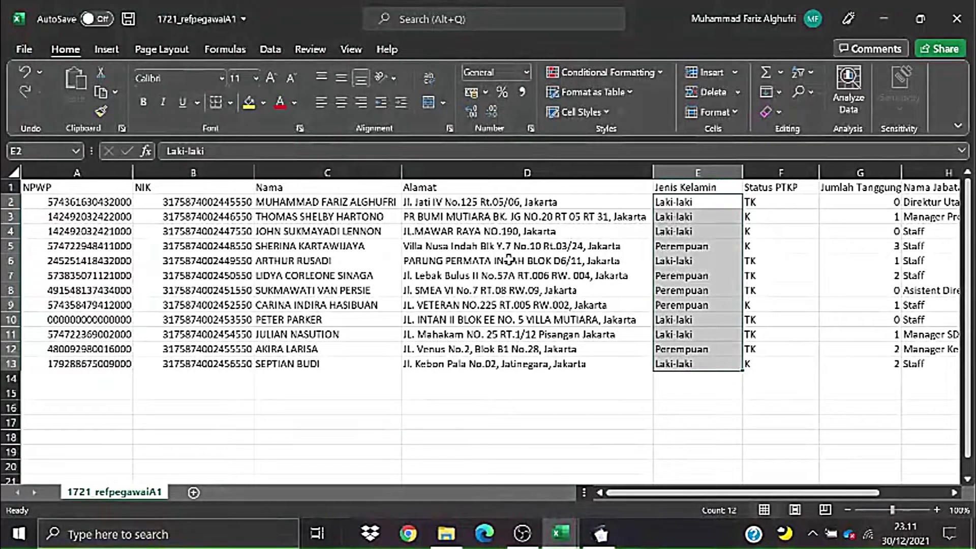
click(632, 230)
drag(688, 204, 673, 365)
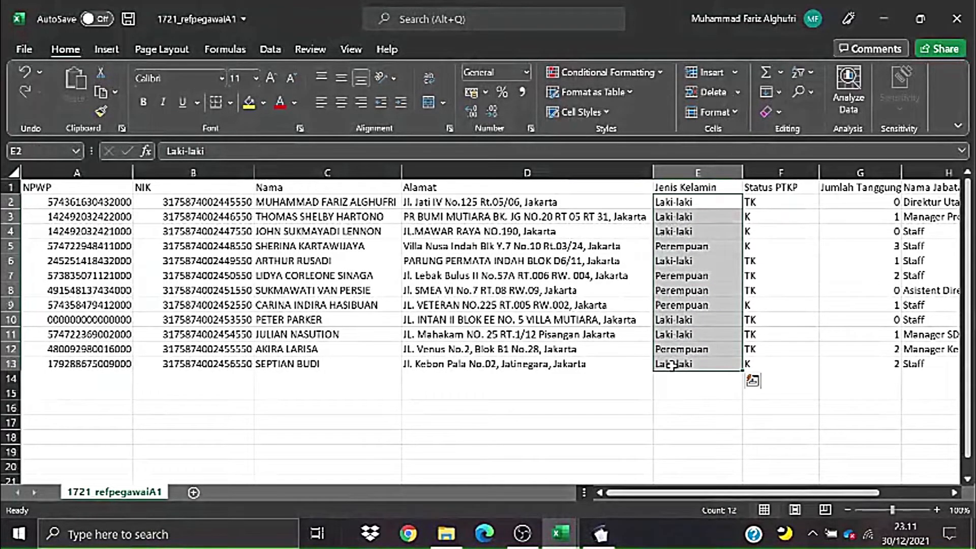
- Replace every Perempuan with F using Find and Replace
key(ctrl+h)
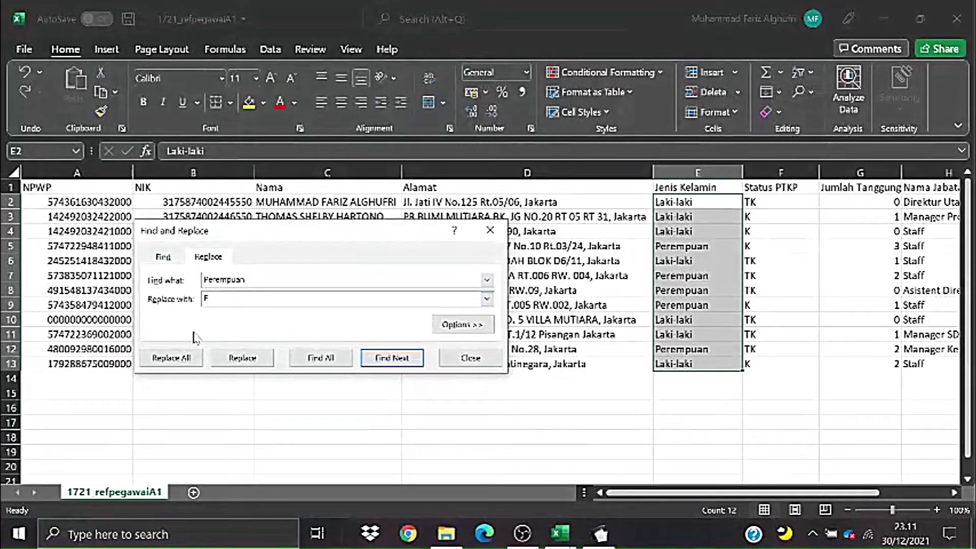
click(173, 358)
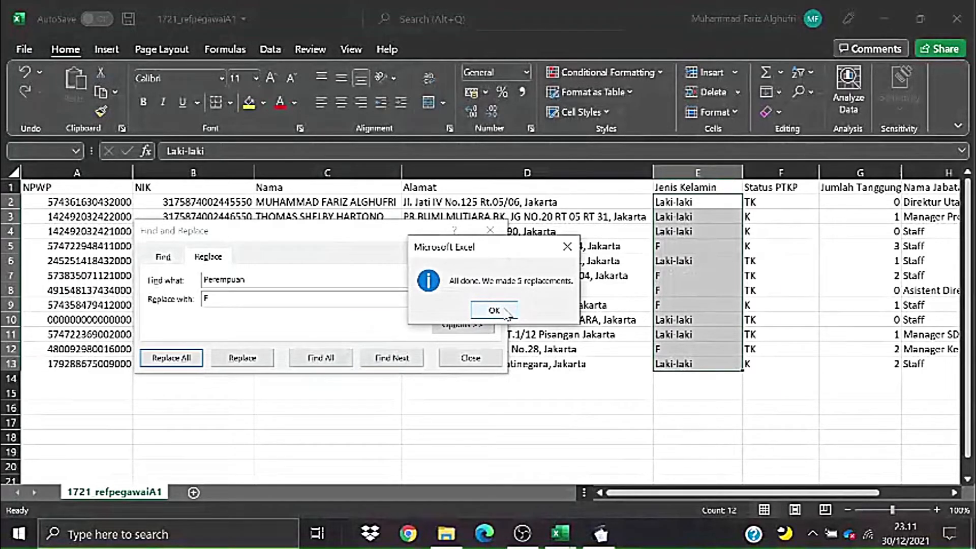
click(506, 313)
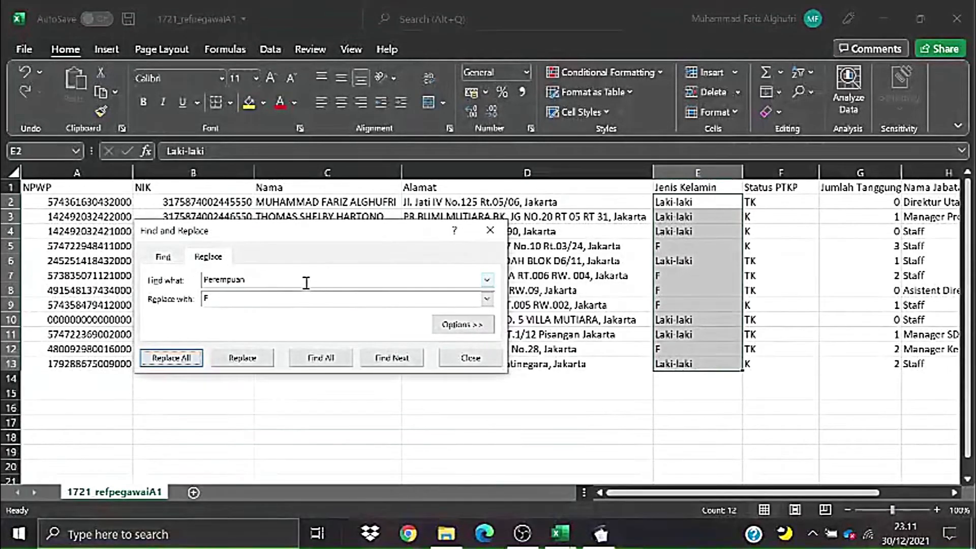
- Replace every Laki-laki with M, then check the recoded entries in column E
drag(275, 281, 121, 280)
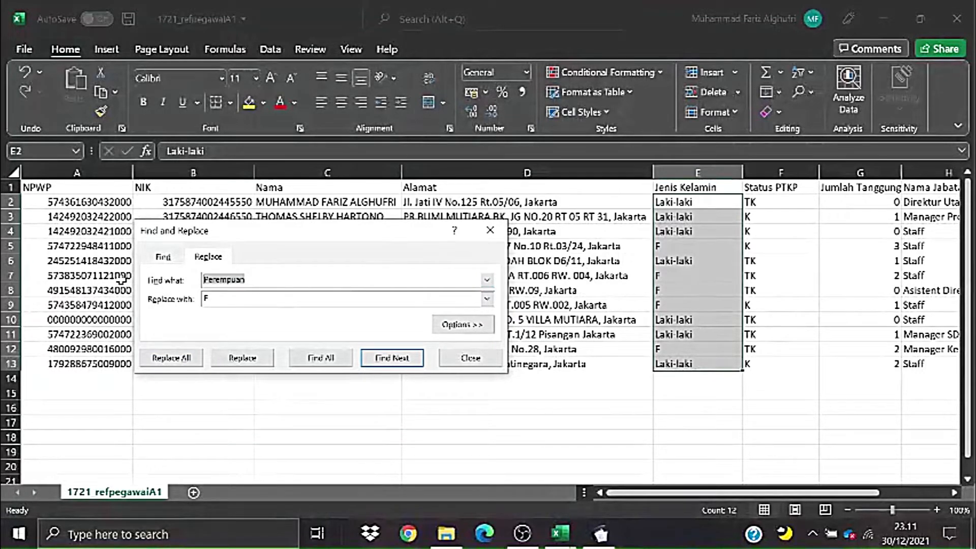
text(Laki-laki)
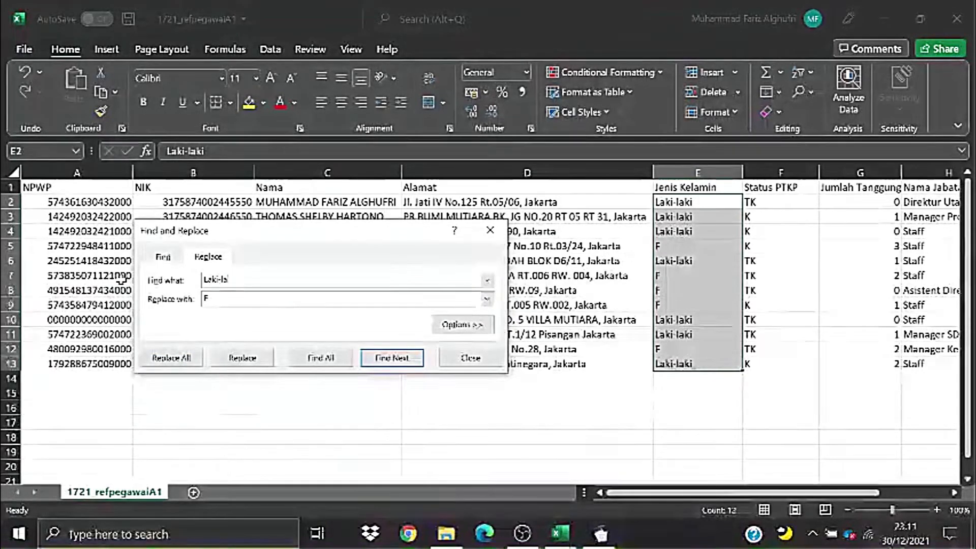
click(206, 302)
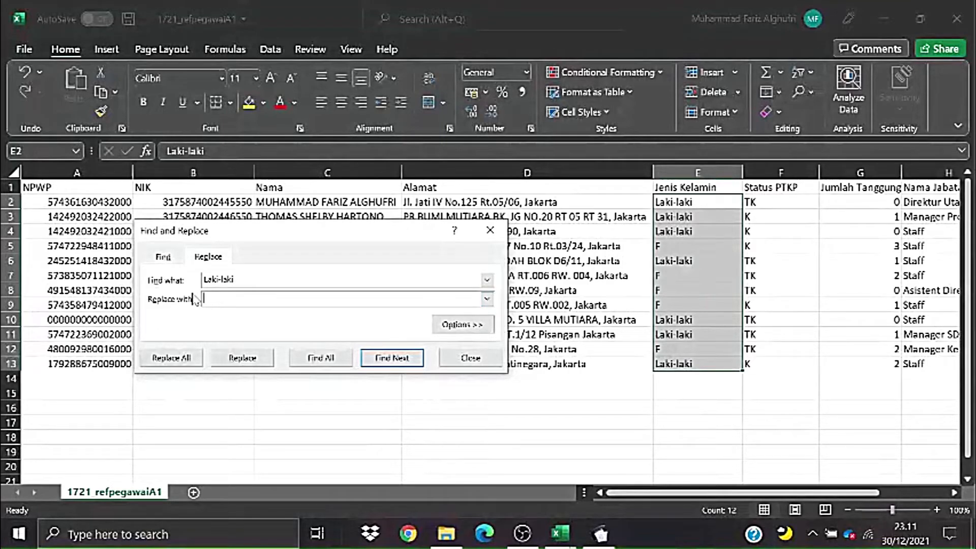
text(M)
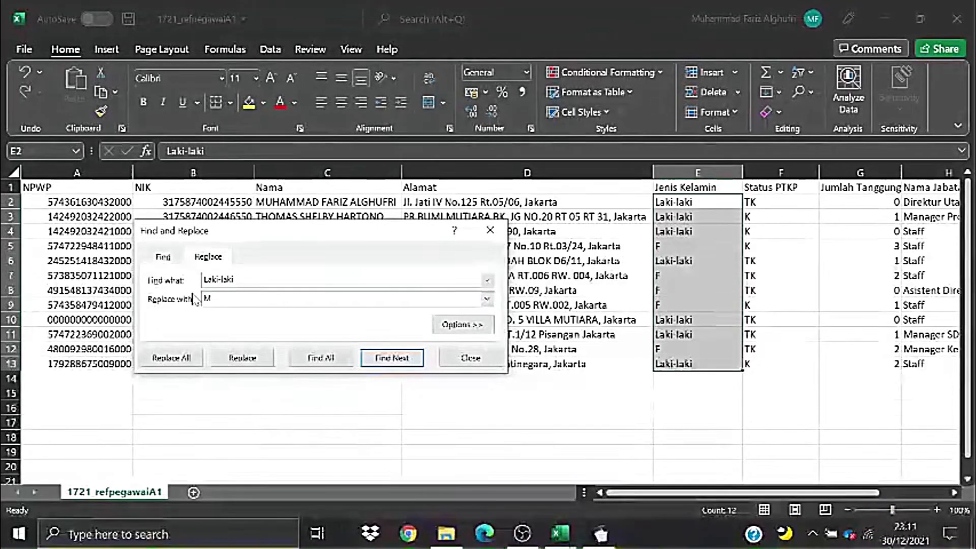
click(172, 358)
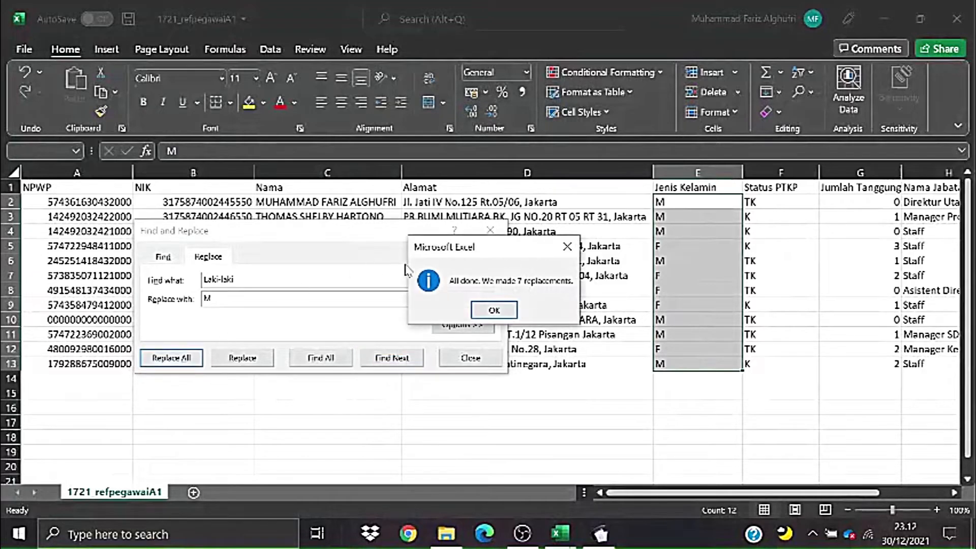
click(496, 307)
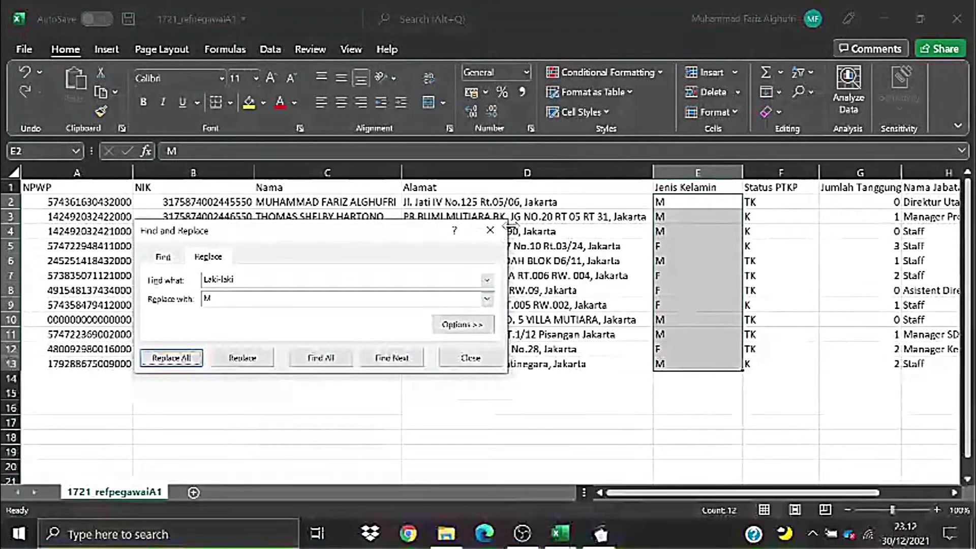
click(489, 230)
click(783, 363)
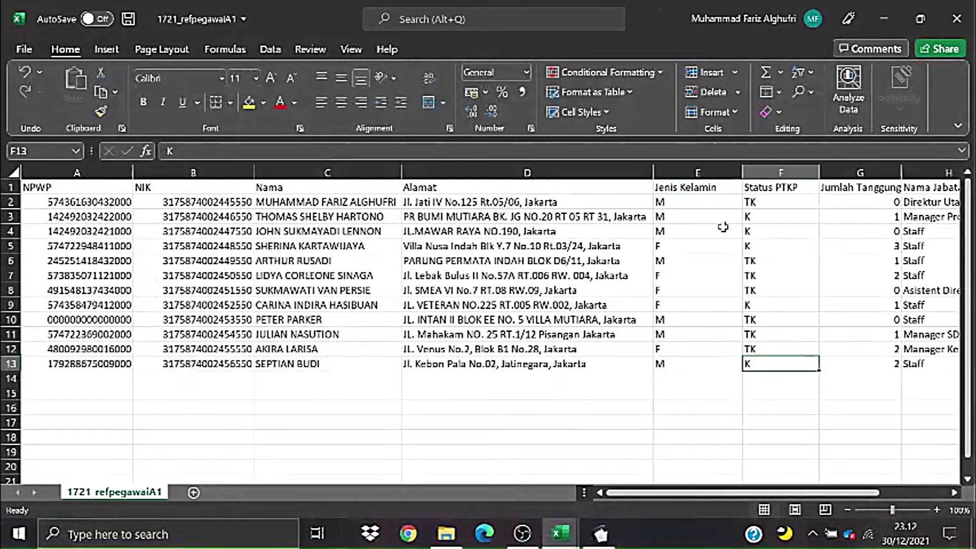
drag(691, 202, 689, 362)
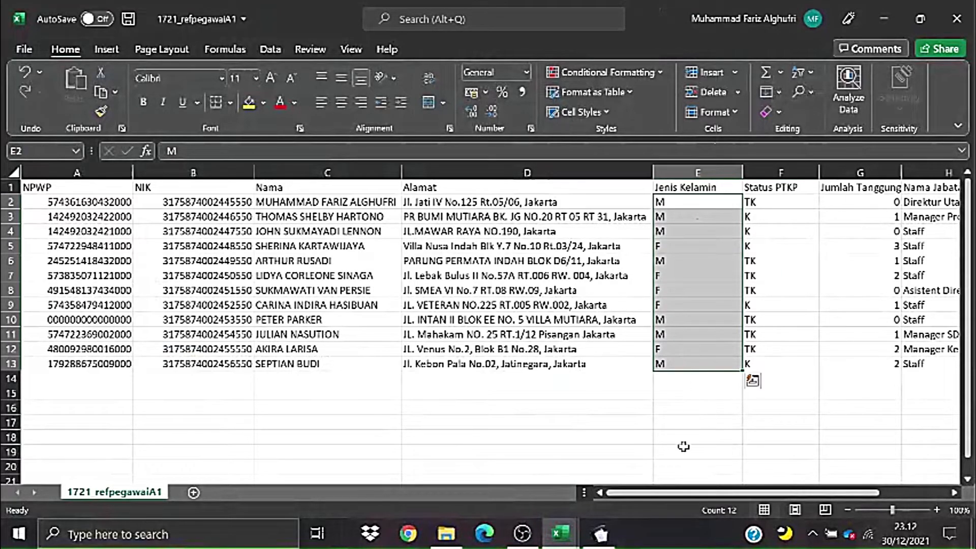
drag(683, 496, 753, 496)
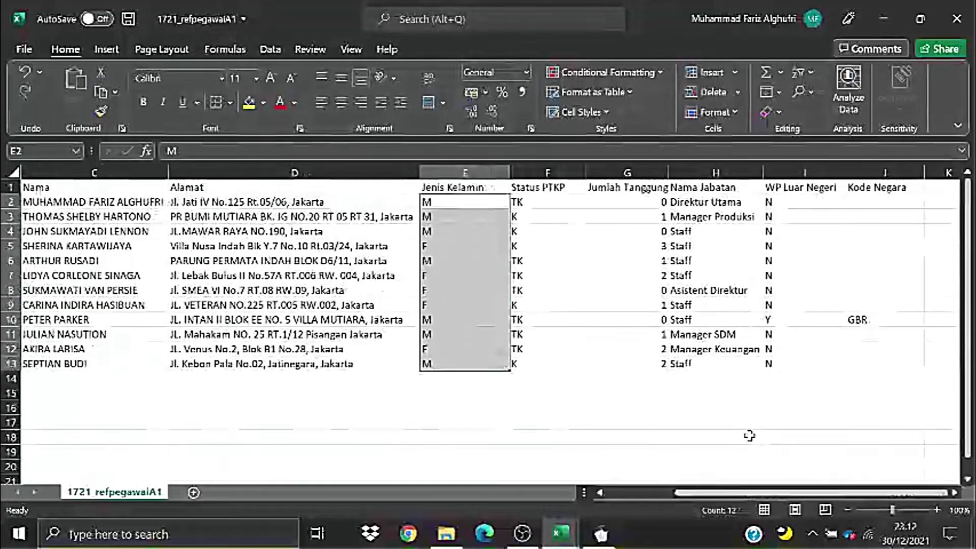
- Review the Status PTKP, dependants, job title and WP Luar Negeri columns
drag(560, 230, 571, 363)
click(729, 255)
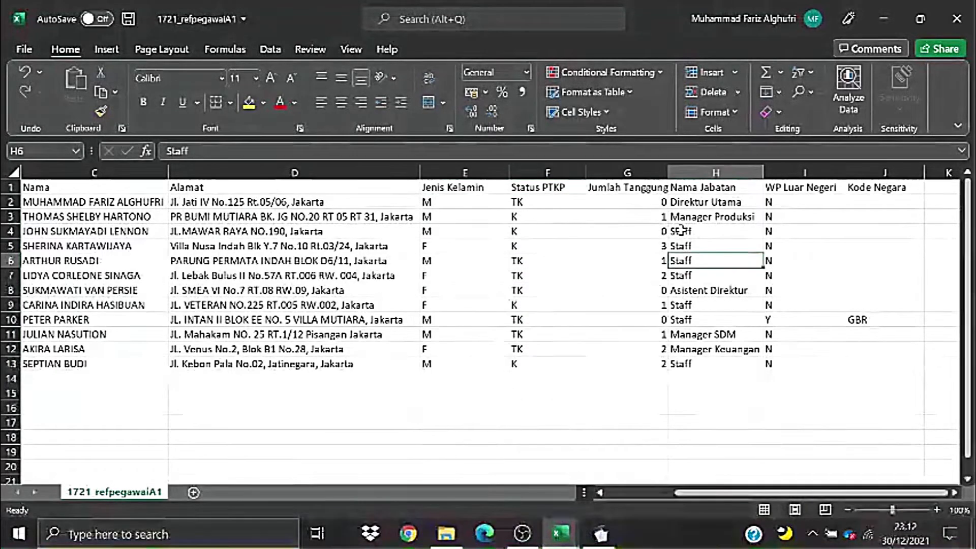
drag(642, 203, 638, 364)
drag(723, 203, 728, 364)
drag(816, 198, 840, 364)
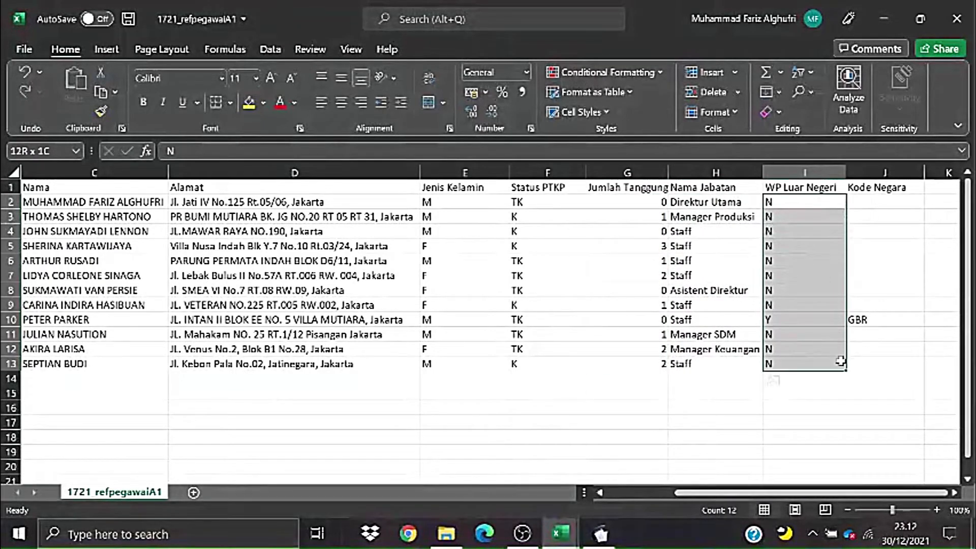
click(860, 187)
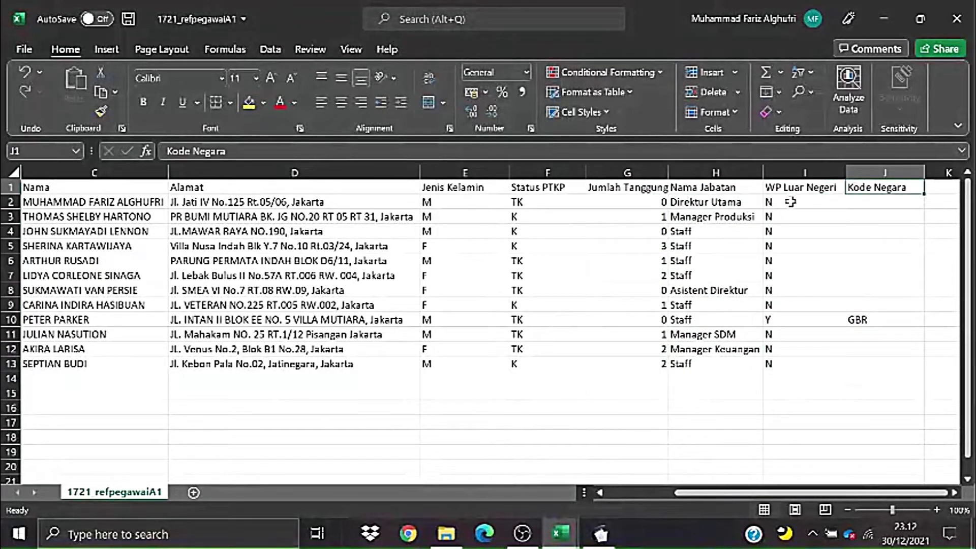
- Check row 10's Y flag and GBR country code, narrowing column J slightly
drag(791, 201, 812, 302)
click(890, 230)
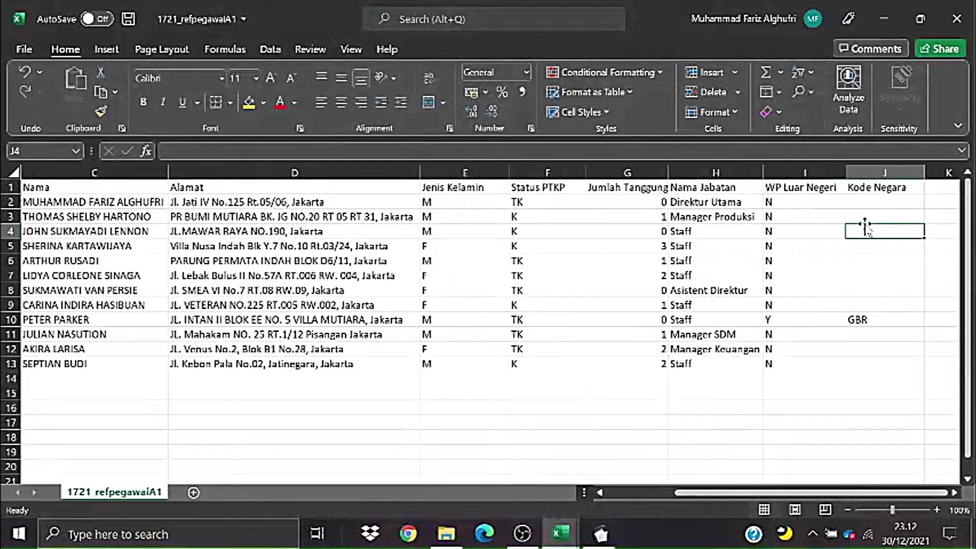
click(786, 188)
click(776, 318)
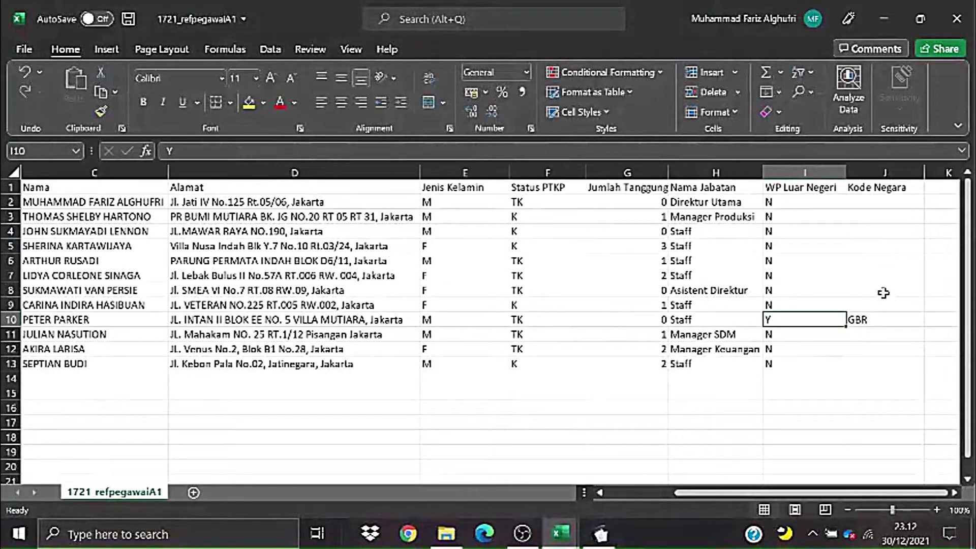
click(883, 318)
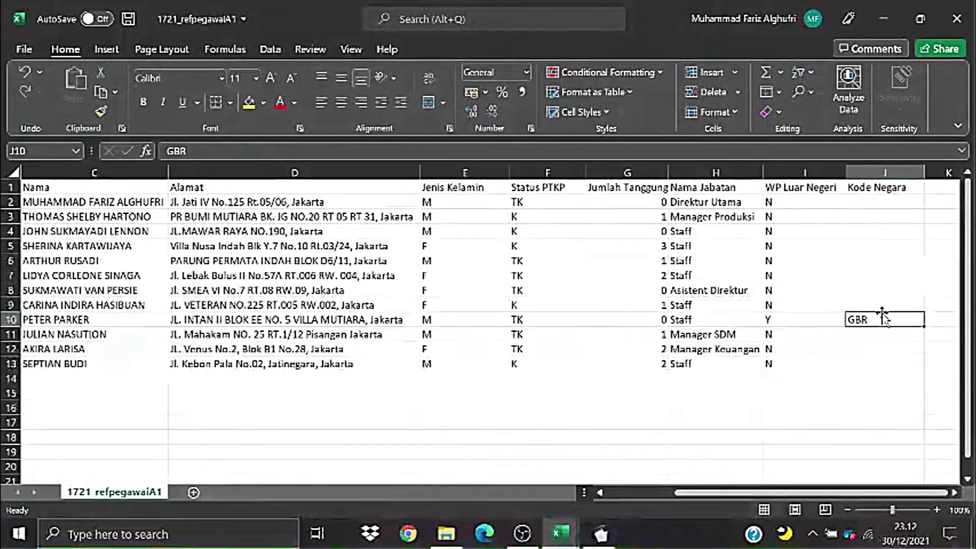
click(888, 246)
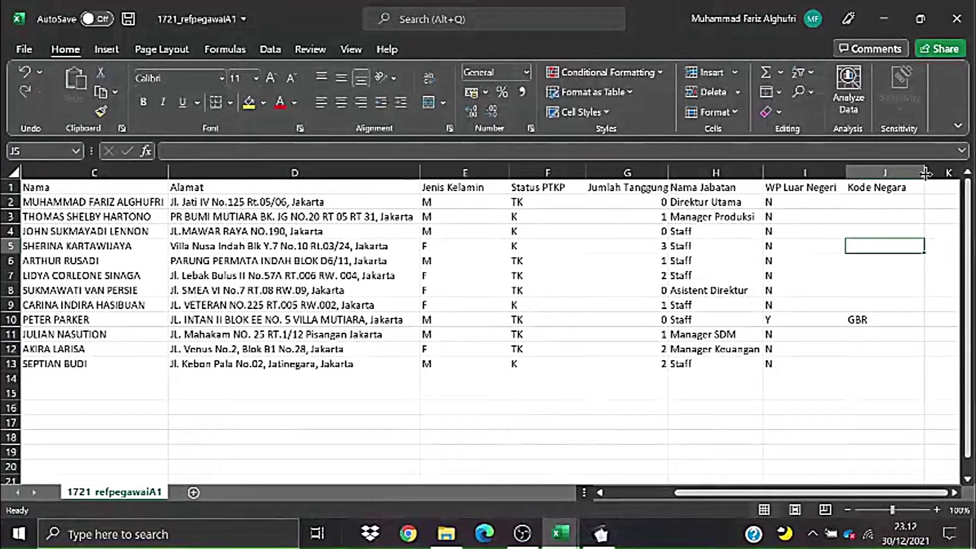
drag(925, 174, 918, 174)
click(801, 319)
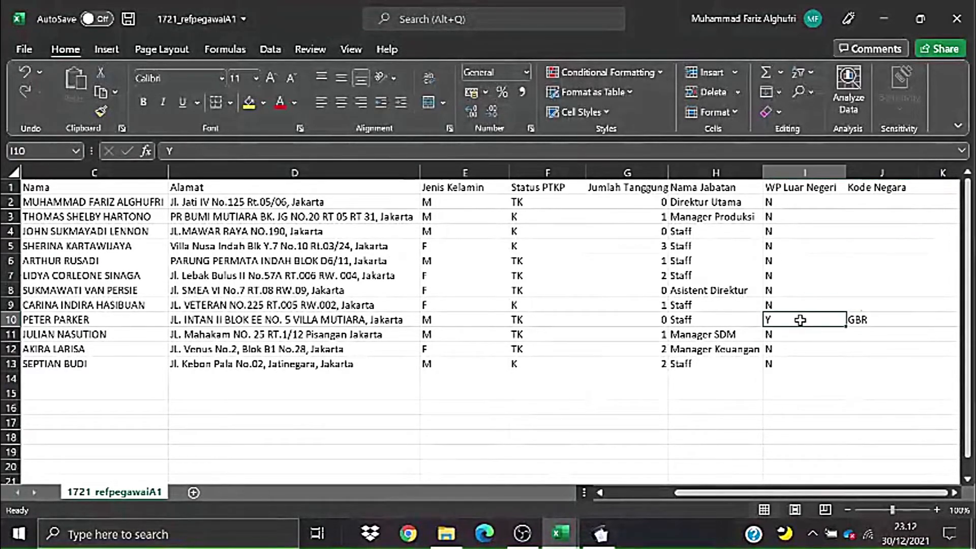
click(71, 321)
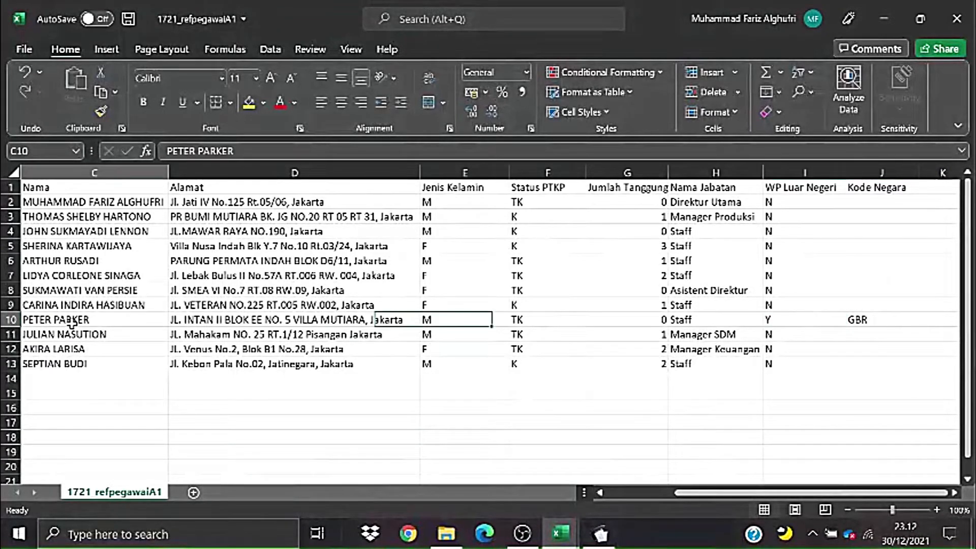
drag(71, 320, 830, 318)
click(863, 319)
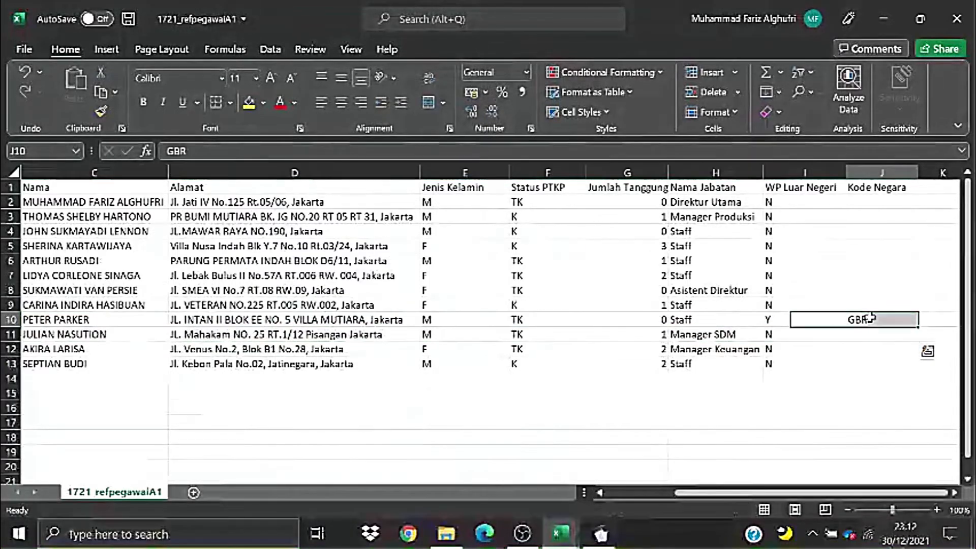
click(898, 247)
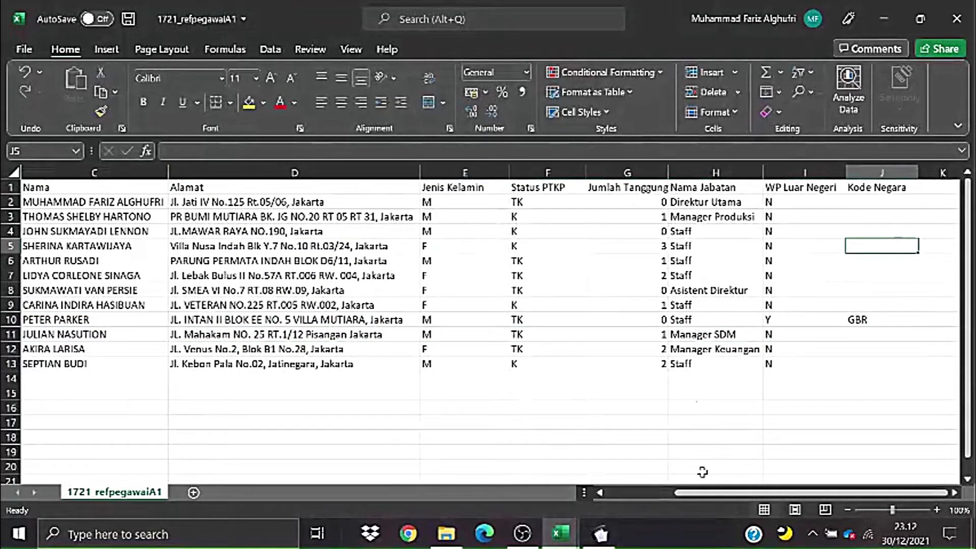
- Zoom out to view the whole sheet and save the 1721_refpegawaiA1 workbook
drag(712, 494, 635, 502)
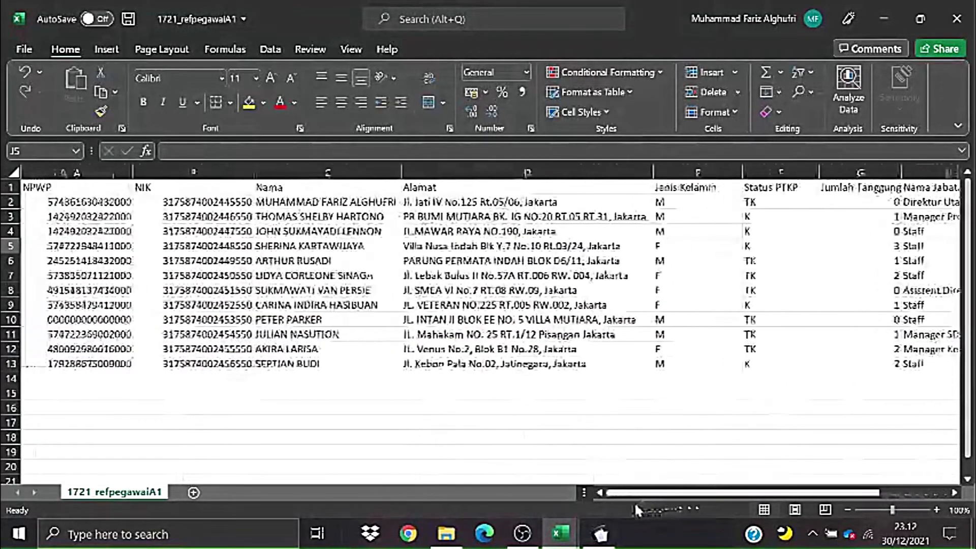
click(877, 508)
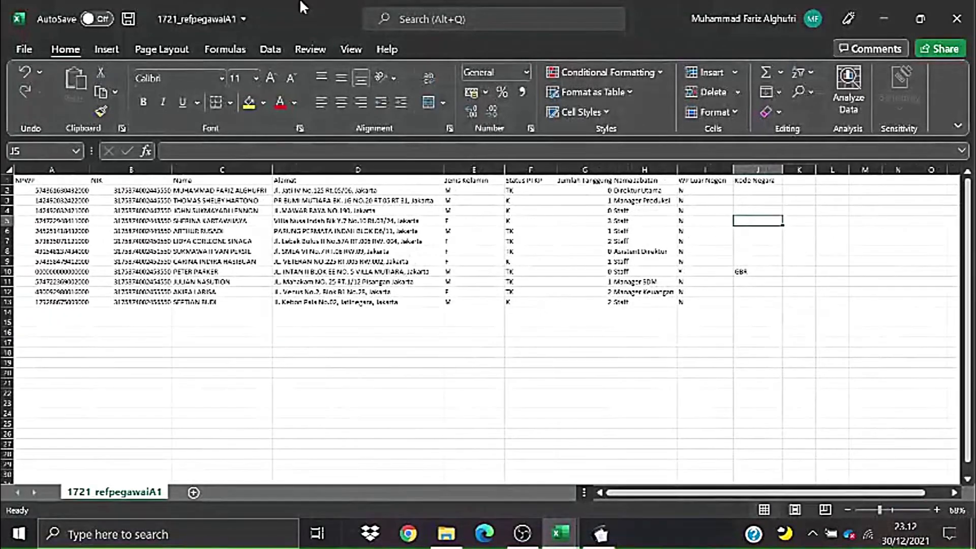
click(655, 374)
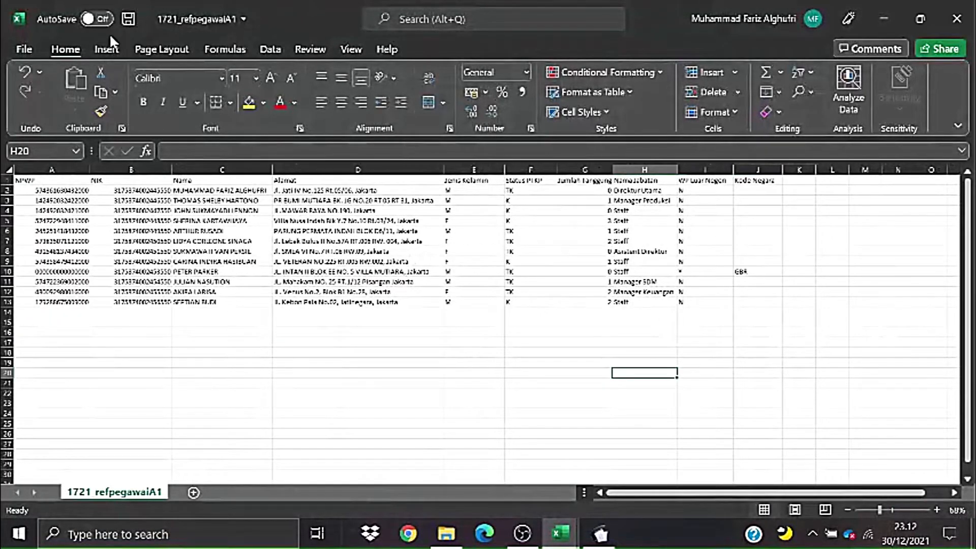
click(127, 19)
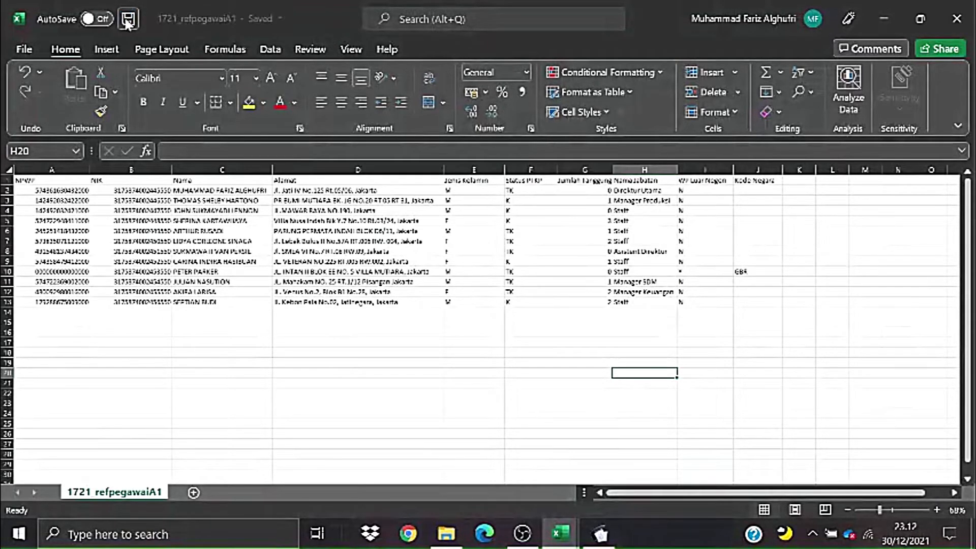
- Save a CSV (Comma delimited) copy named 'IMPOR REFERENSI A1_PT FILTER TOBACCO'
click(18, 51)
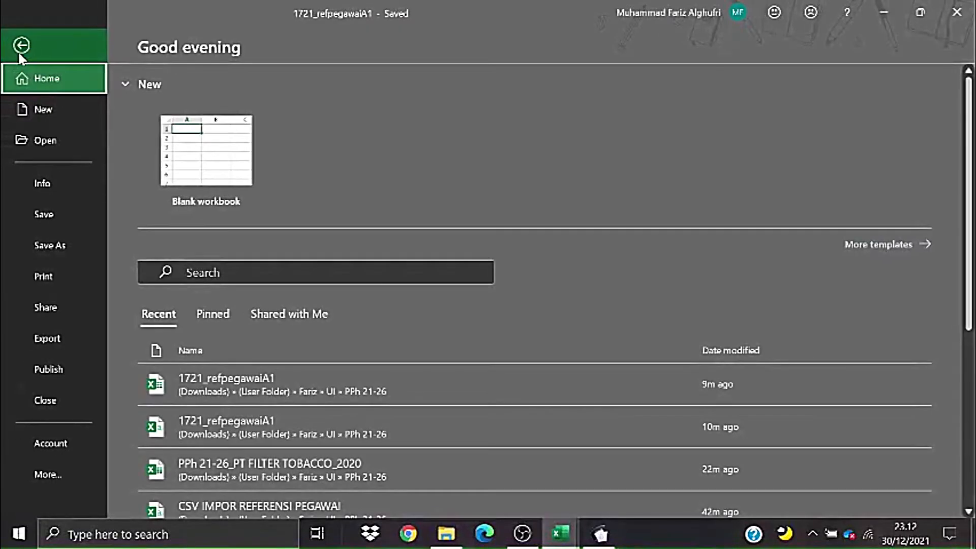
click(34, 246)
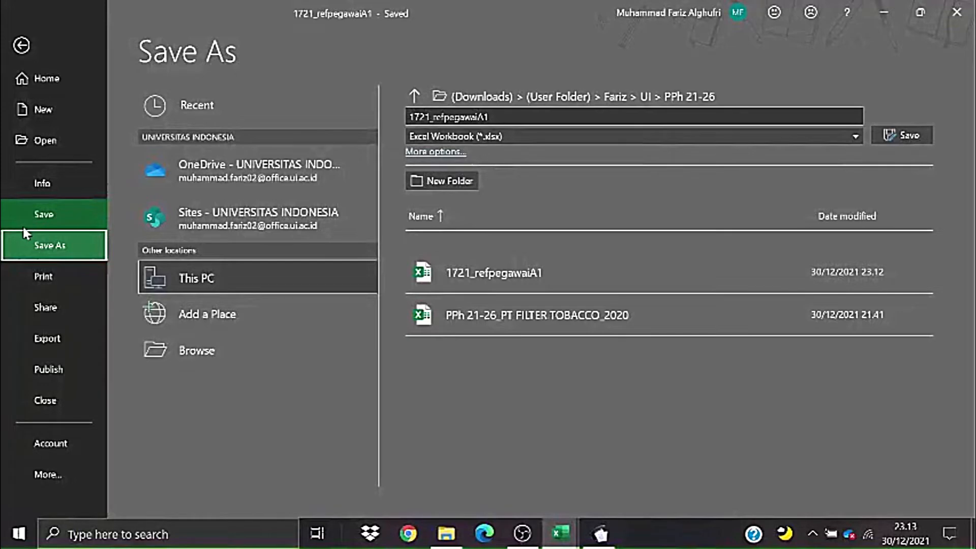
click(481, 136)
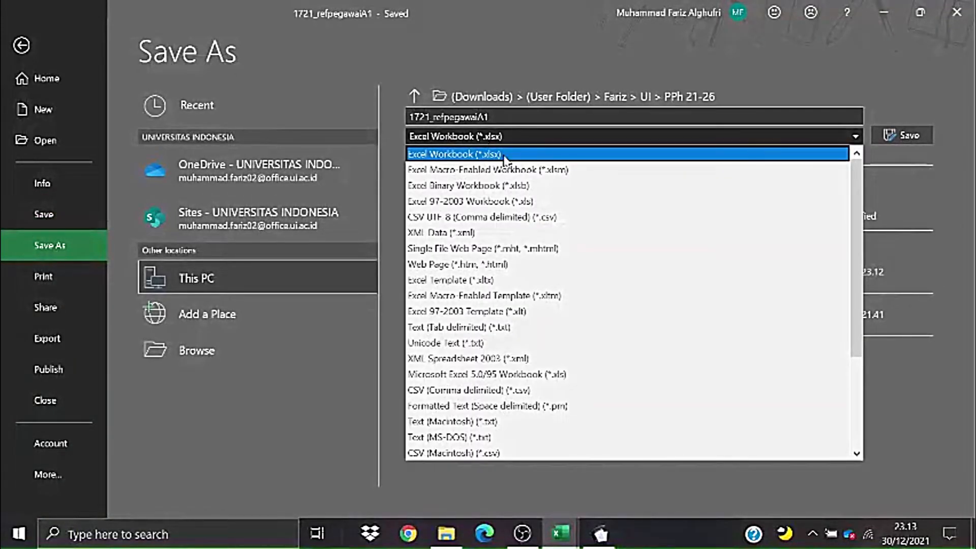
click(531, 395)
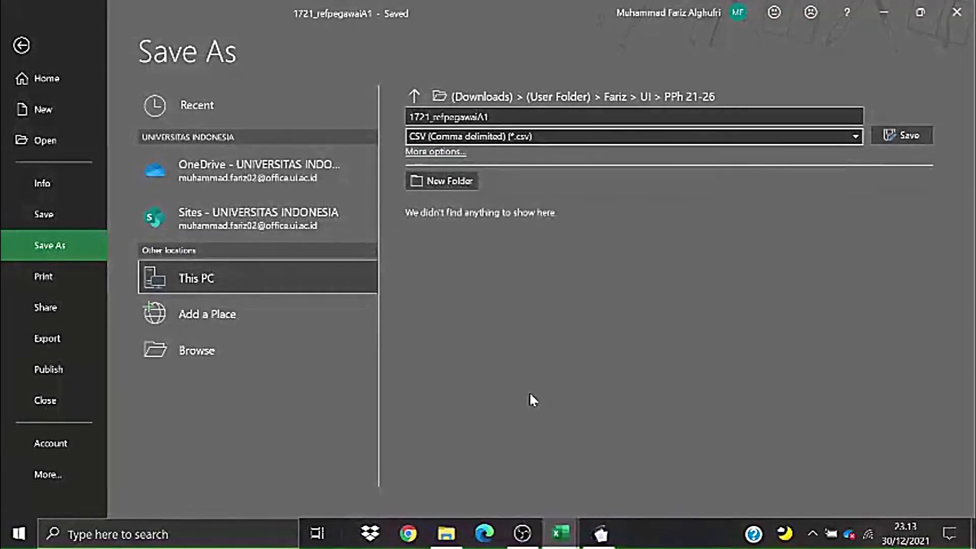
click(490, 118)
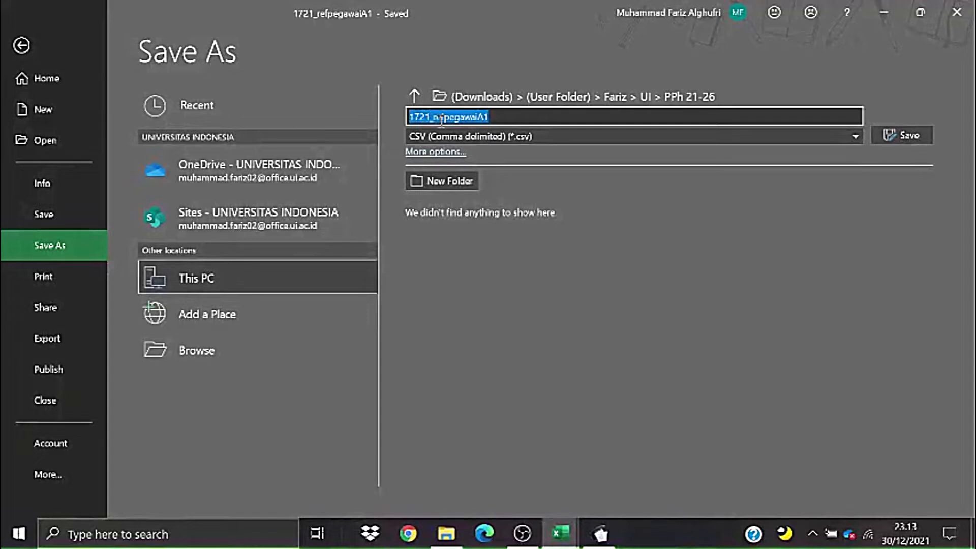
text(IMPOR)
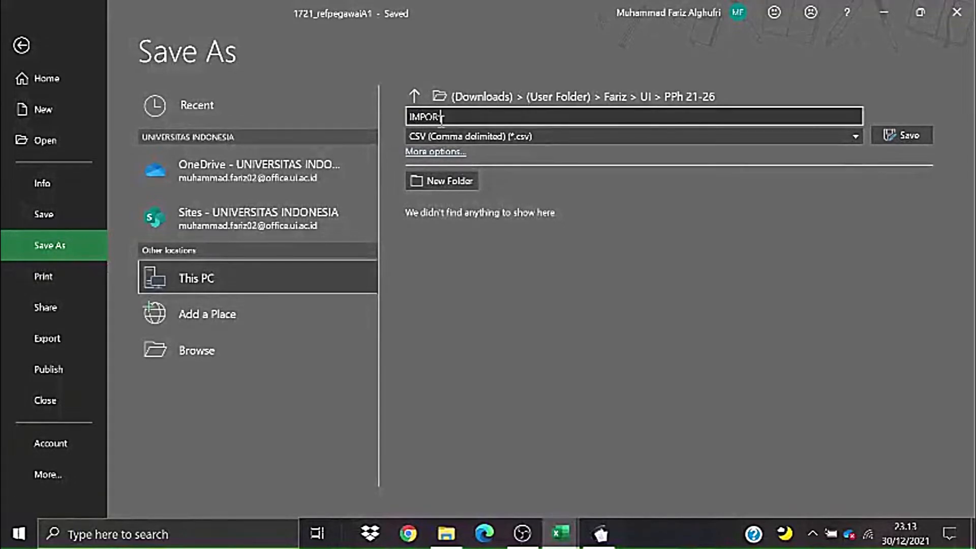
text(-REFFERENSI A1)
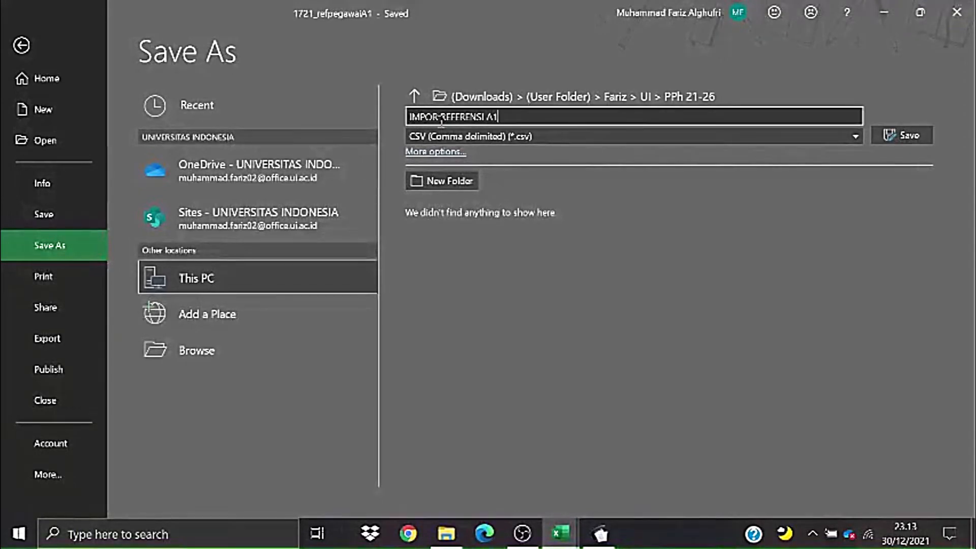
text(_PT FILTER)
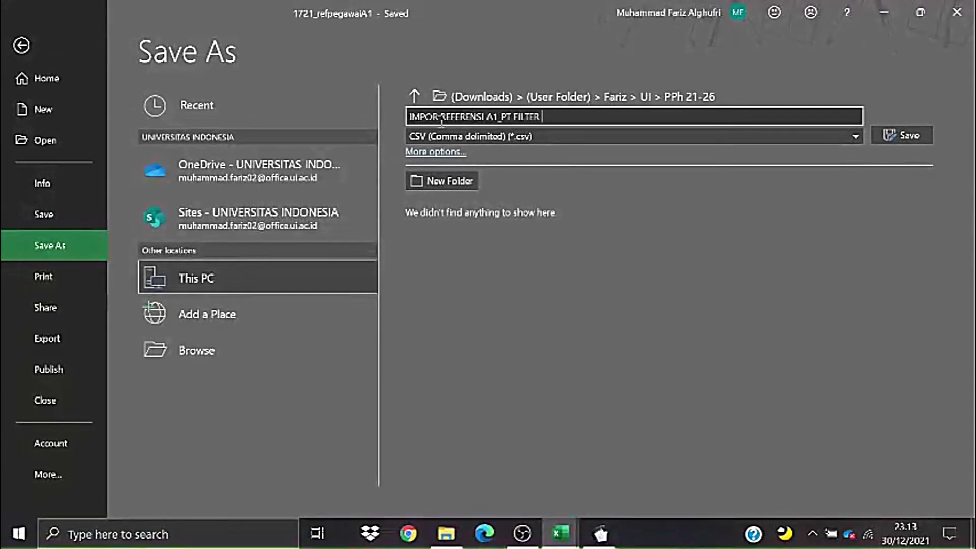
text( TOBACCO)
click(905, 137)
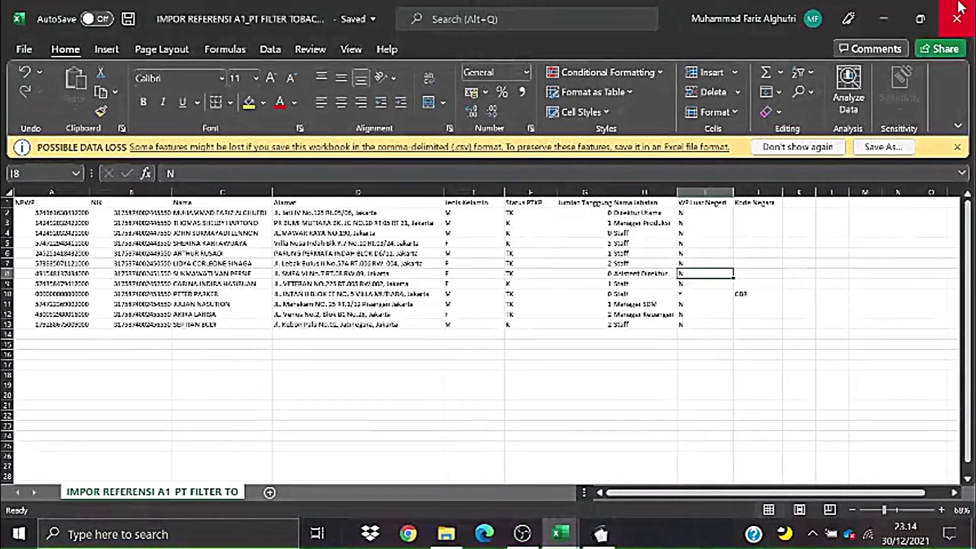
- Close the CSV copy and bring e-SPT Masa PPh 21/26 to the front
click(527, 273)
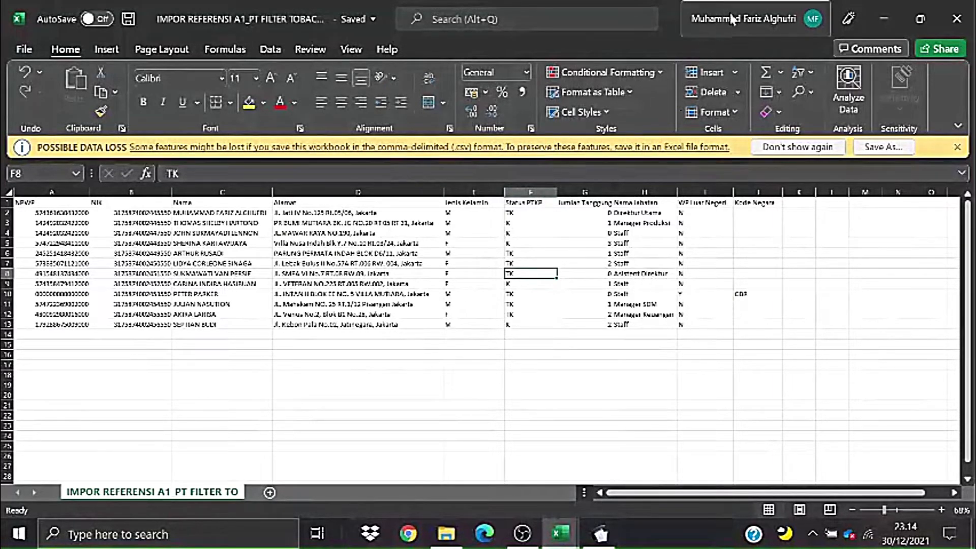
click(958, 18)
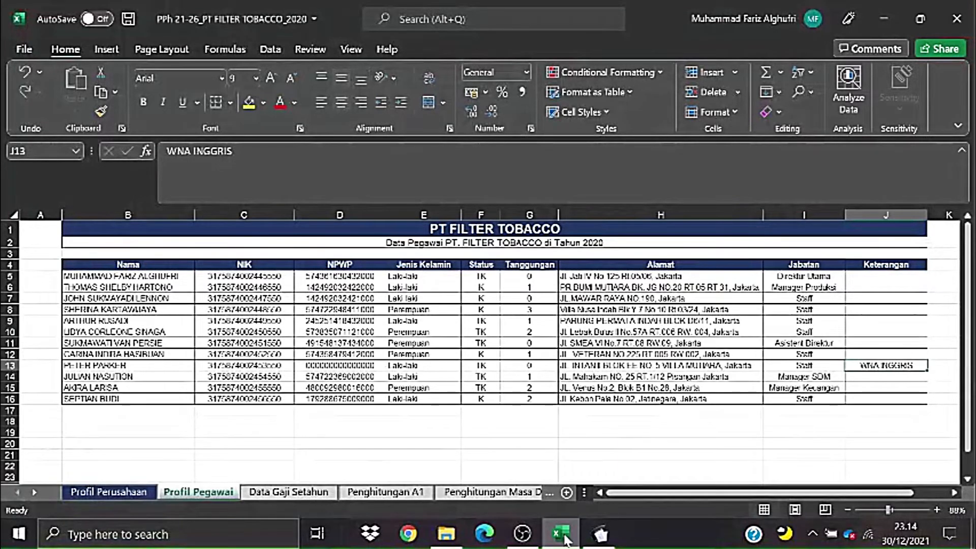
mouse_move(566, 538)
click(799, 353)
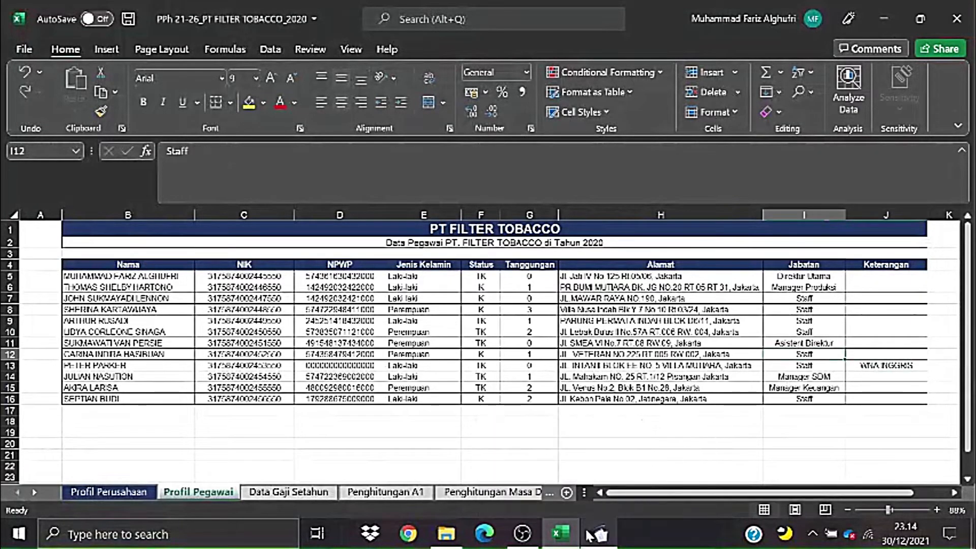
mouse_move(599, 542)
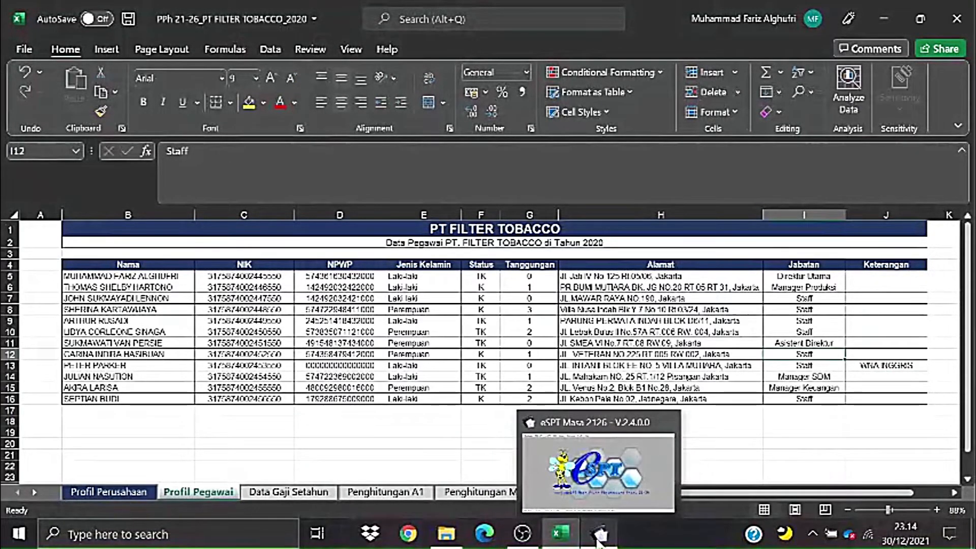
click(599, 540)
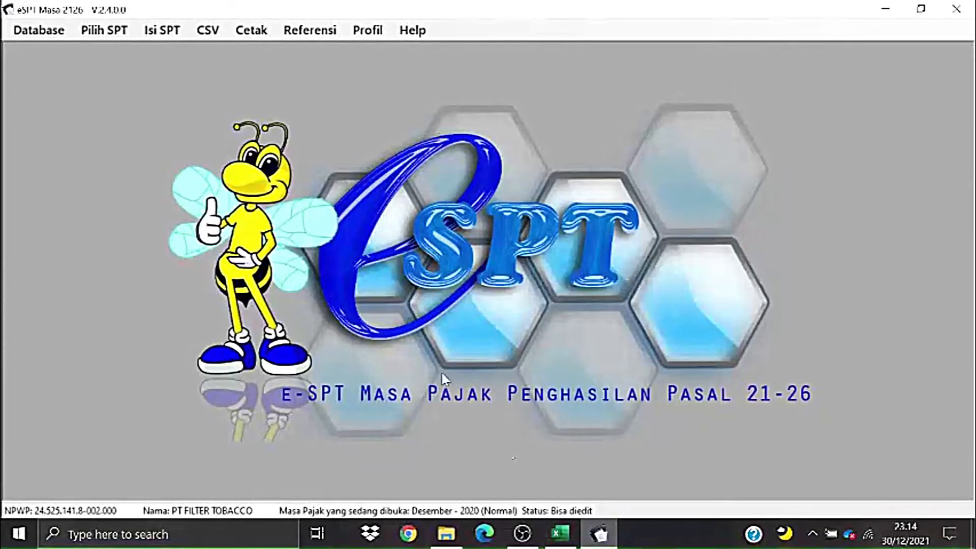
- Open the Impor Pegawai A1 window via CSV > Impor > Referensi > Pegawai A1
click(208, 32)
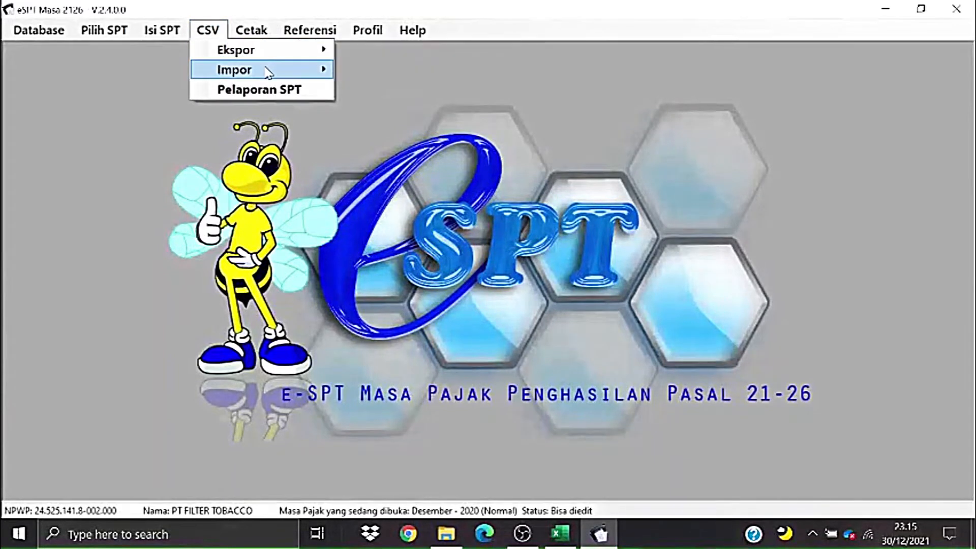
mouse_move(270, 71)
mouse_move(376, 91)
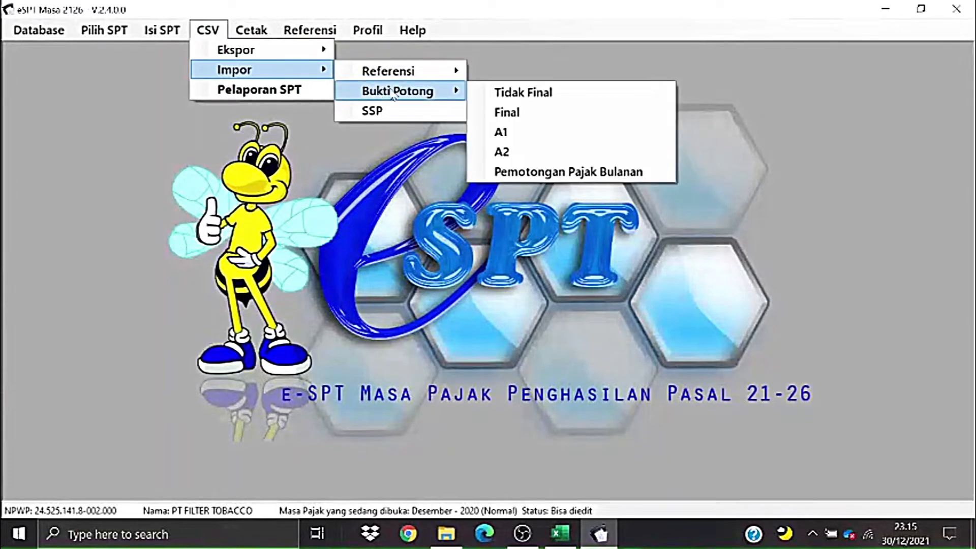
mouse_move(411, 84)
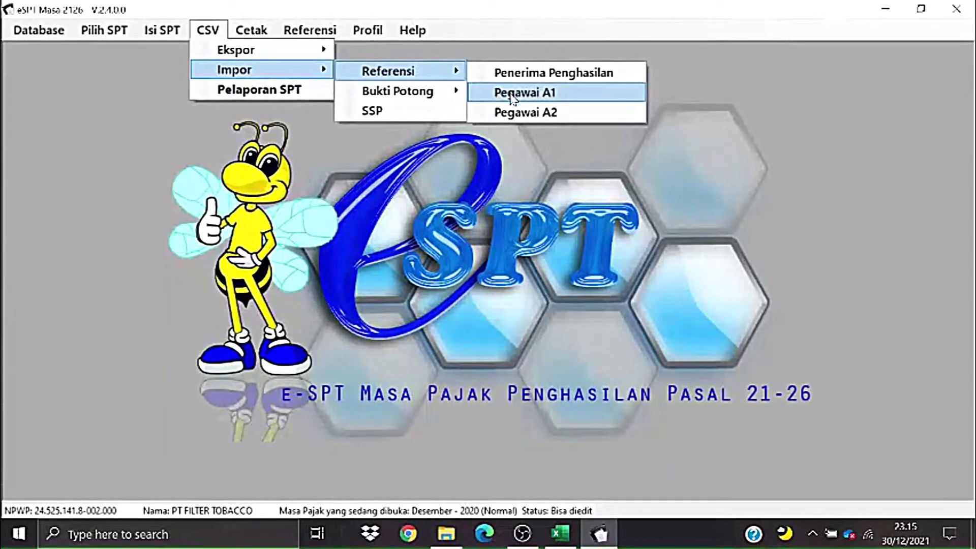
click(541, 93)
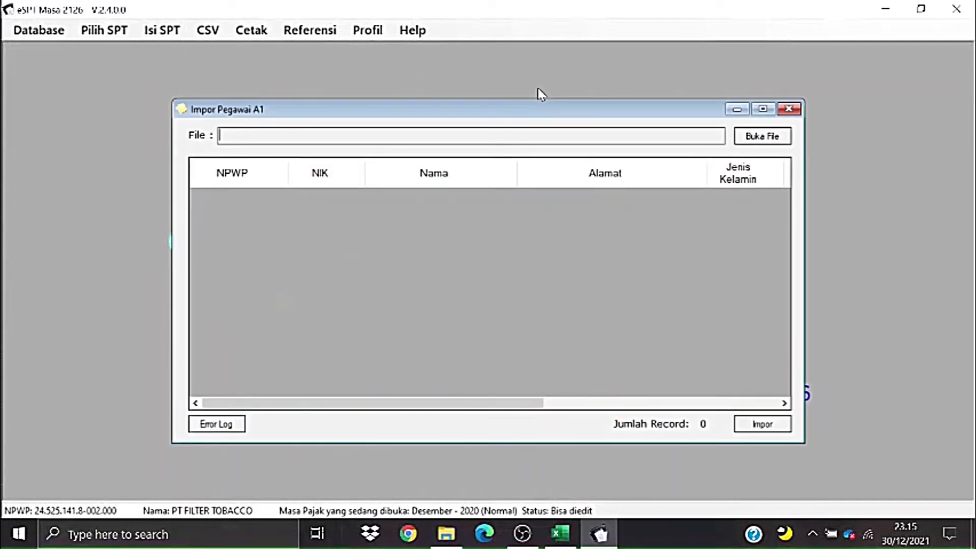
- Load IMPOR REFERENSI A1_PT FILTER TOBACCO.csv so its 12 records appear in the preview
click(767, 137)
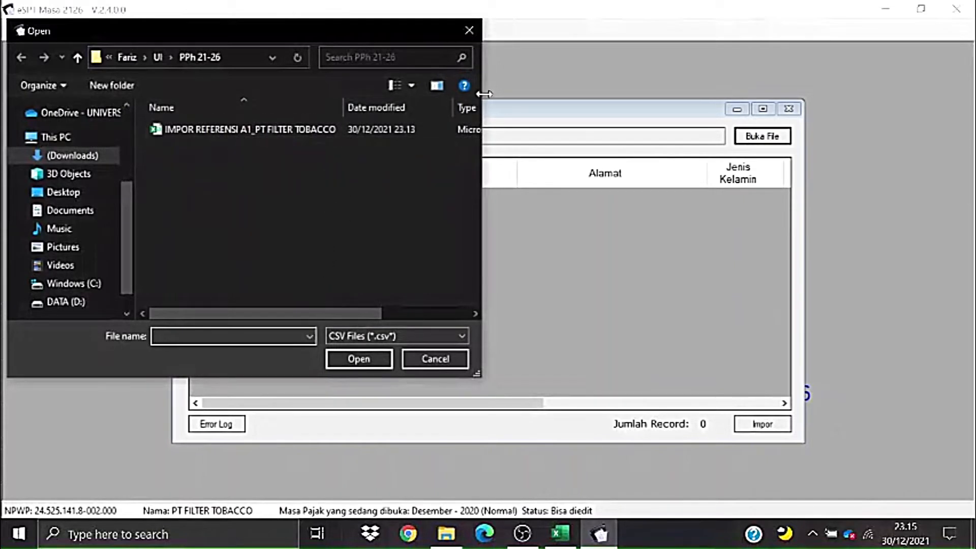
drag(484, 93, 655, 92)
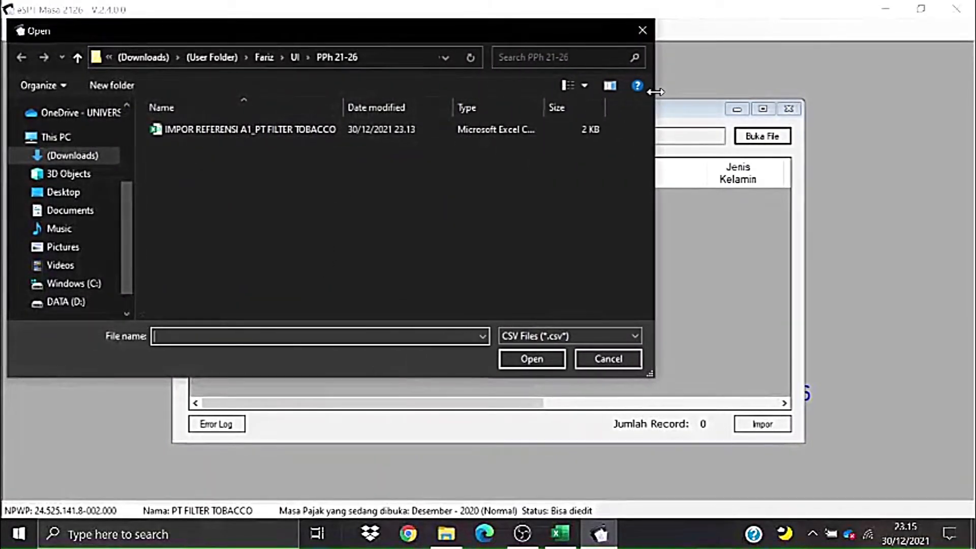
click(258, 132)
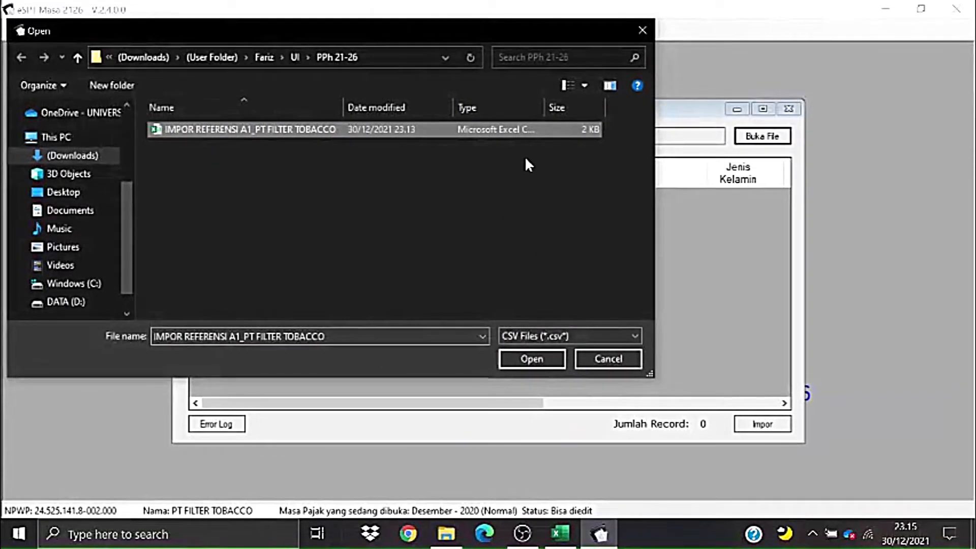
drag(545, 103, 614, 104)
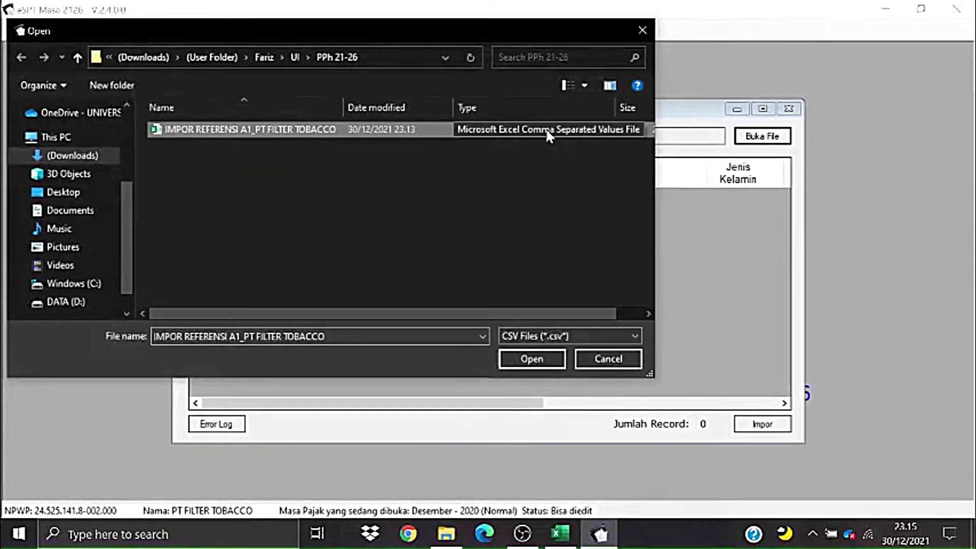
click(531, 359)
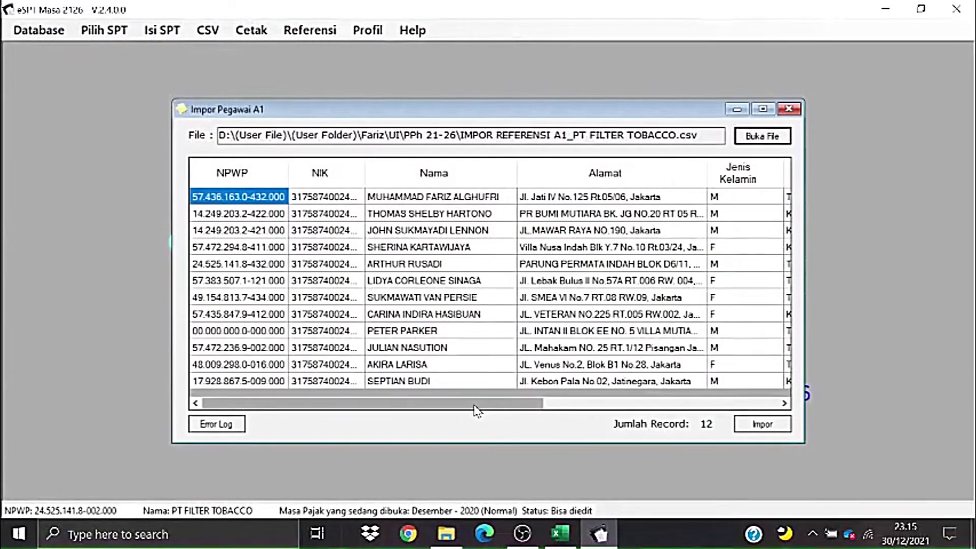
- Import the 12 employee records, acknowledge the success message, and close the import window
drag(475, 403, 712, 407)
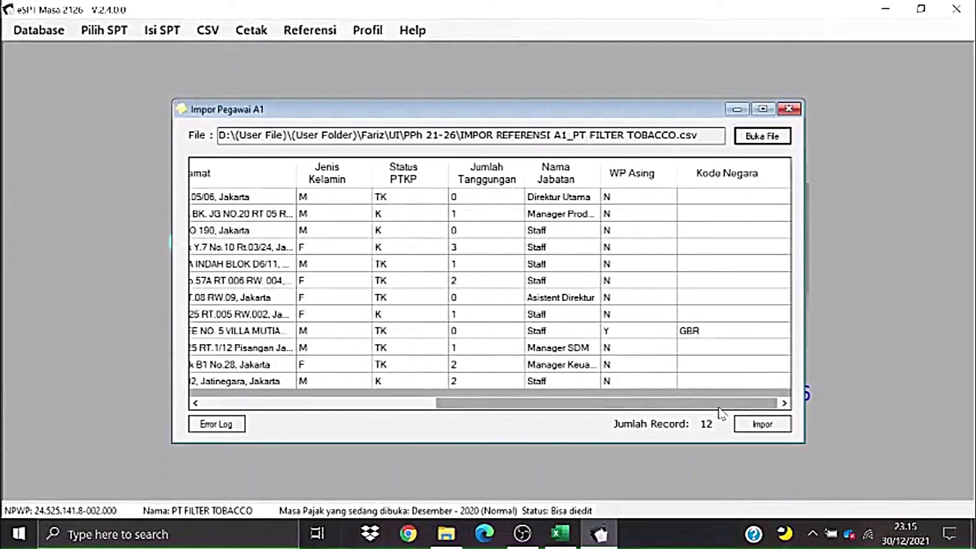
click(762, 424)
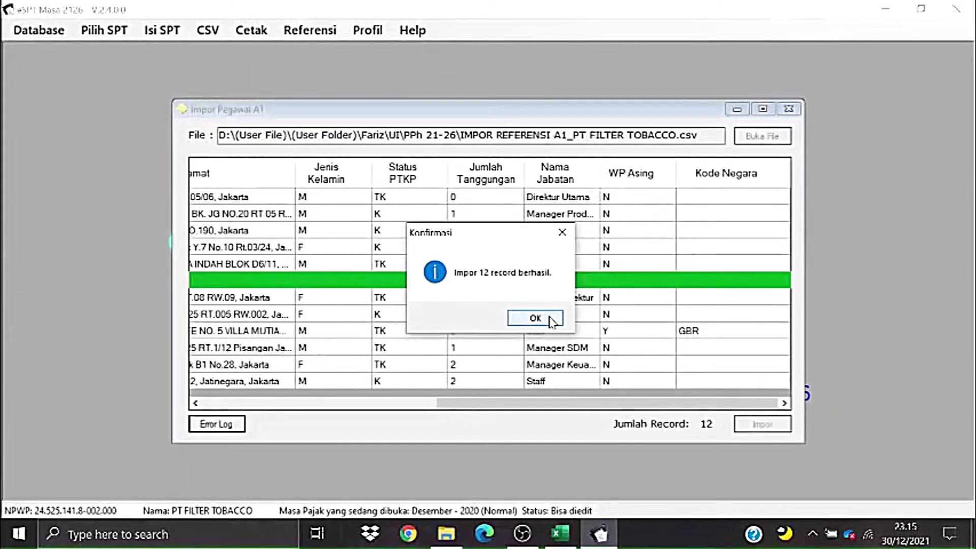
click(551, 320)
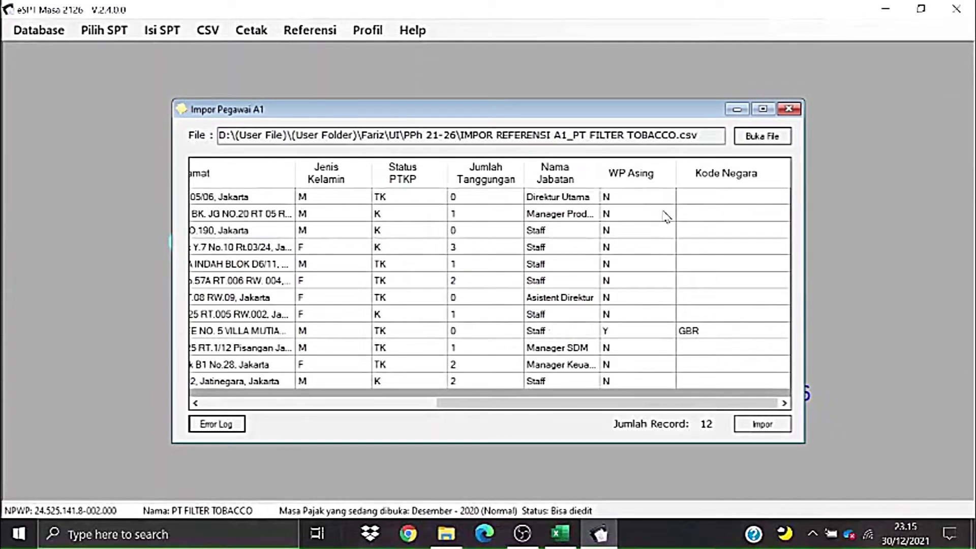
click(788, 111)
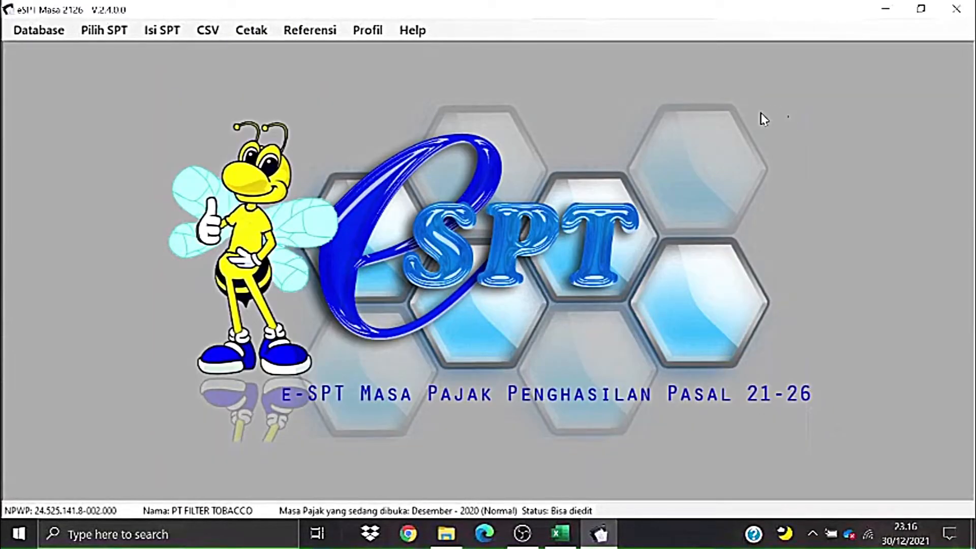
click(338, 38)
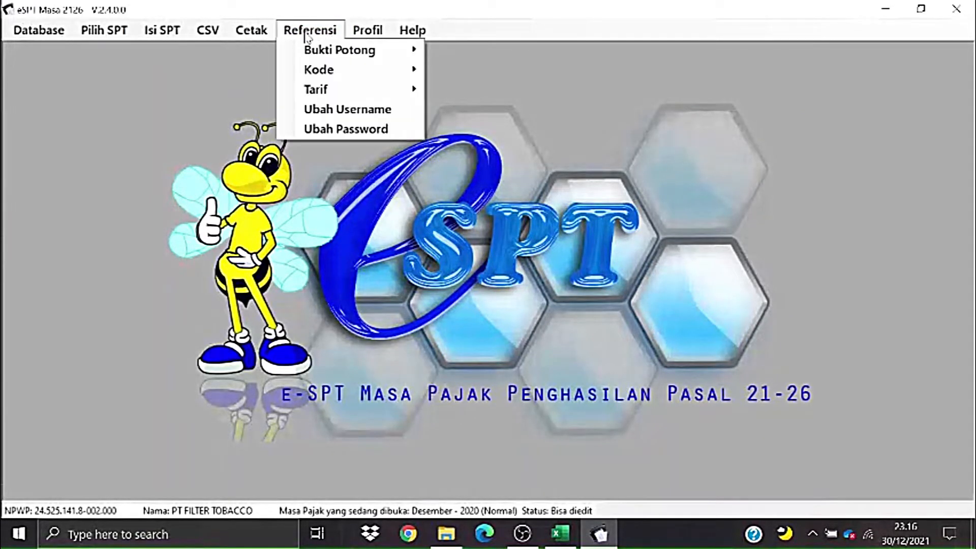
mouse_move(318, 50)
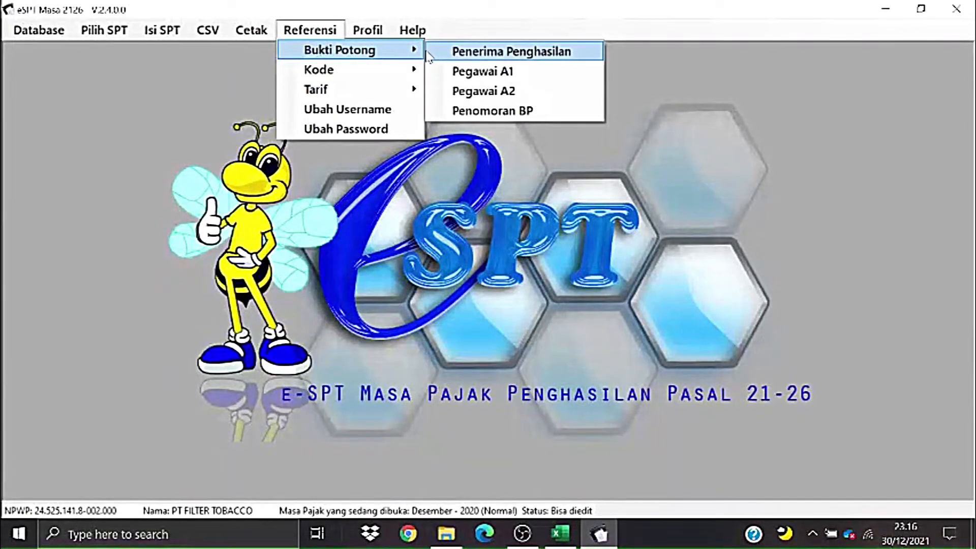
click(457, 72)
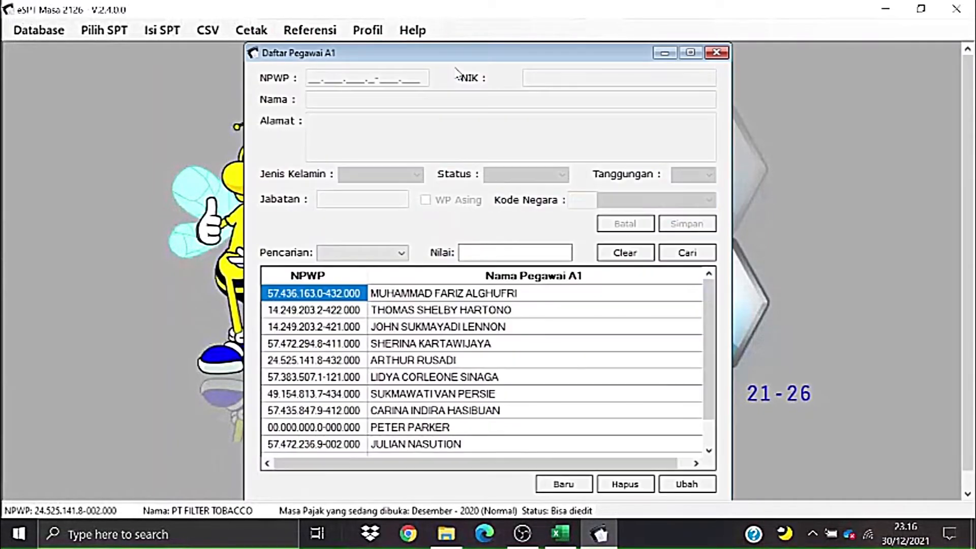
drag(711, 329, 704, 382)
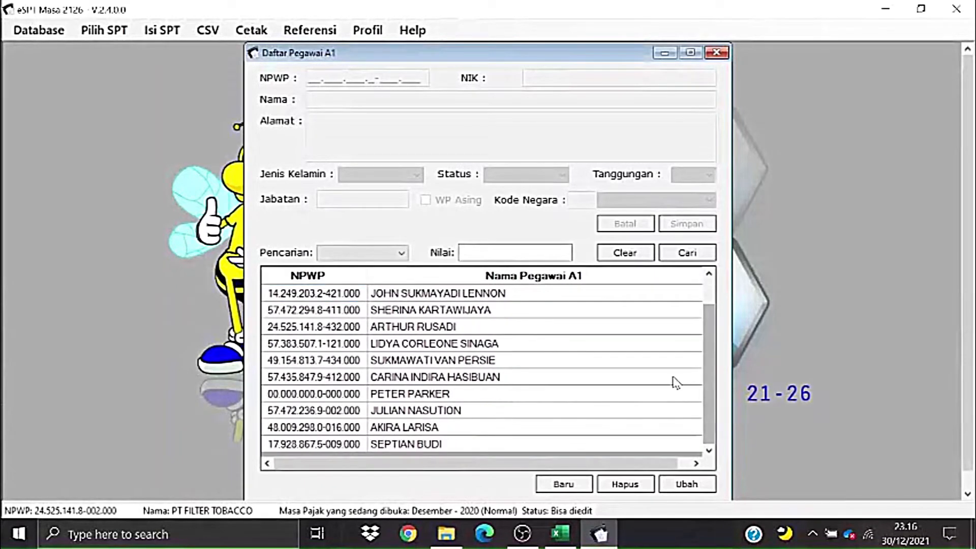
mouse_move(497, 53)
mouse_down()
mouse_move(502, 92)
mouse_move(429, 100)
mouse_move(434, 58)
mouse_move(488, 59)
mouse_up()
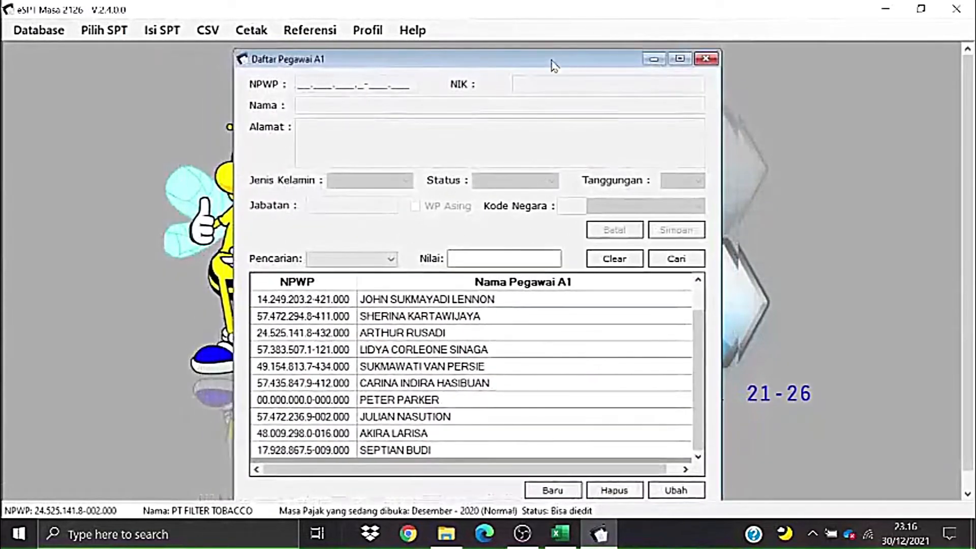
click(697, 60)
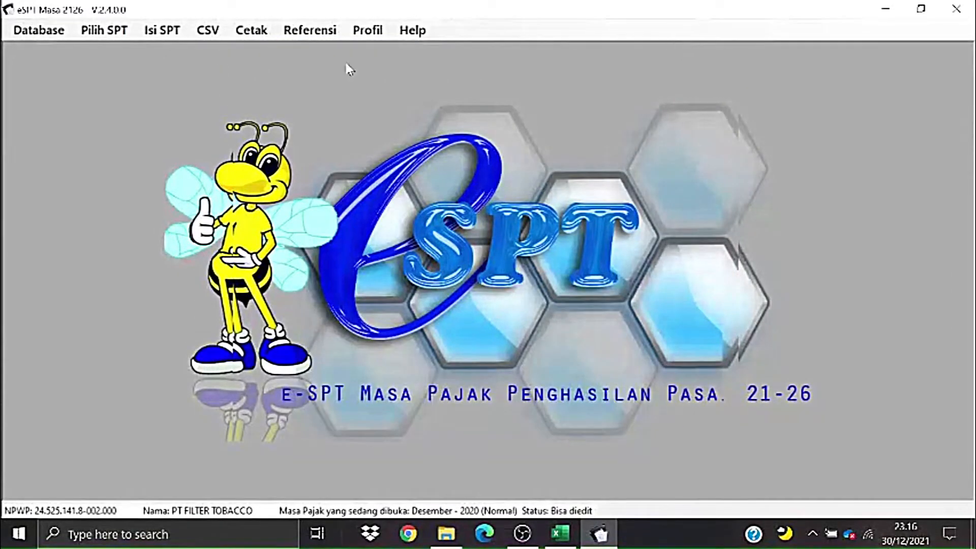
- Open the empty Daftar Bukti Potong A1 list for 12-2020, then minimize e-SPT
click(151, 31)
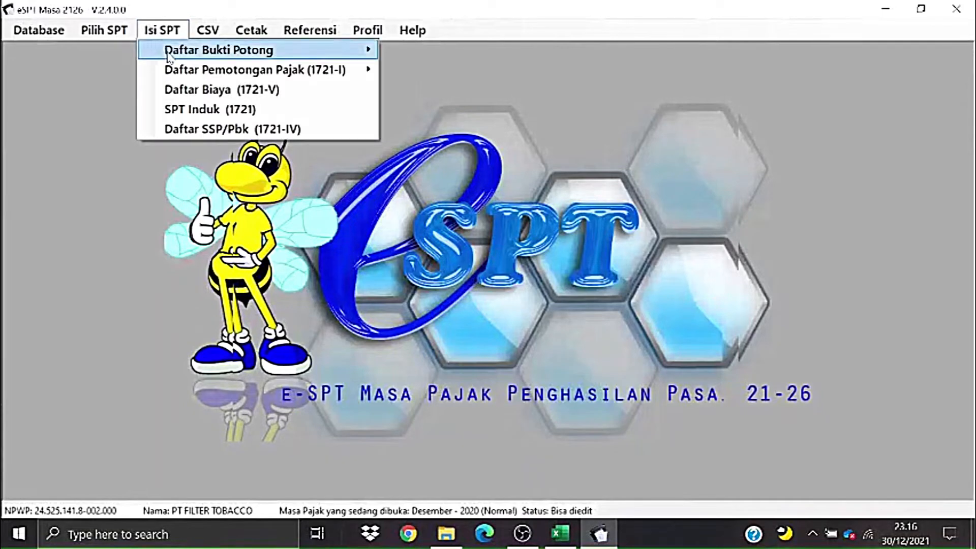
mouse_move(214, 76)
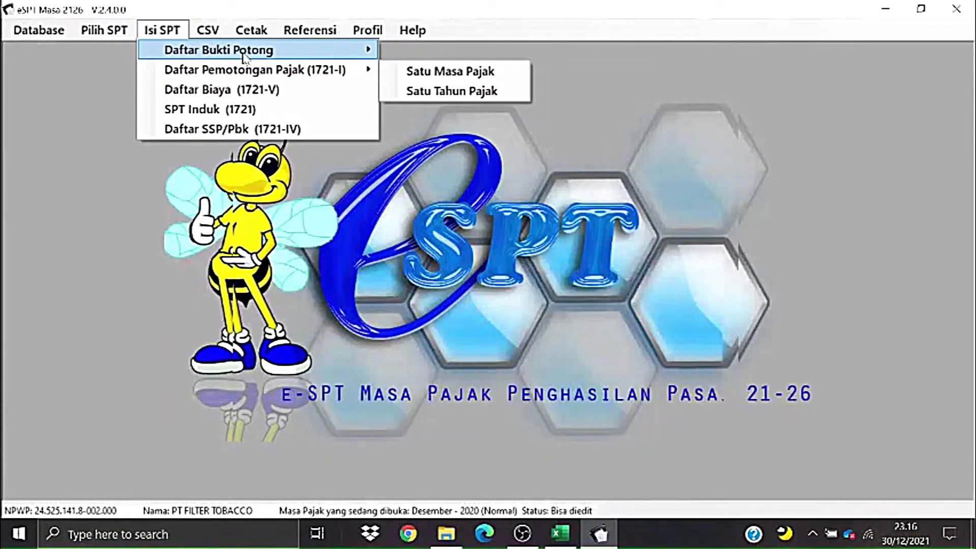
mouse_move(249, 50)
click(432, 98)
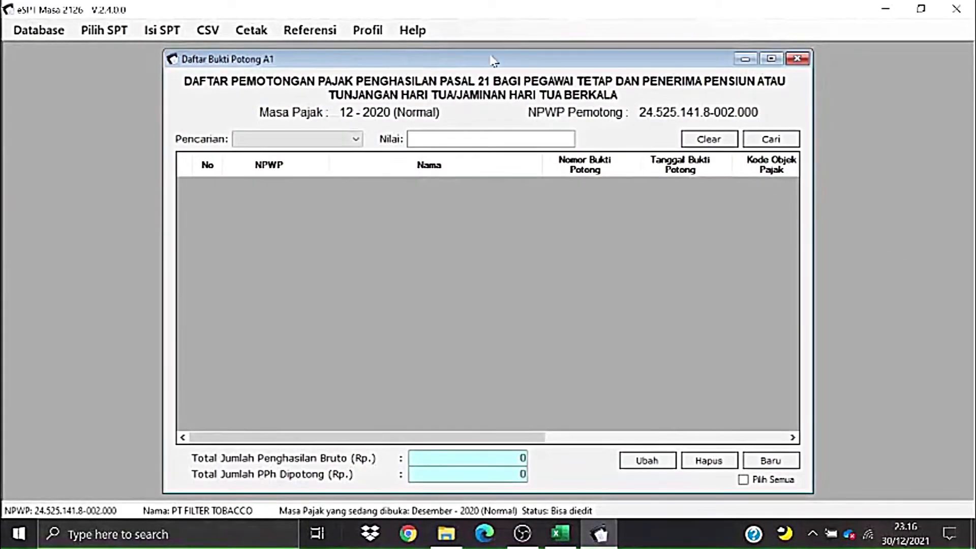
click(884, 9)
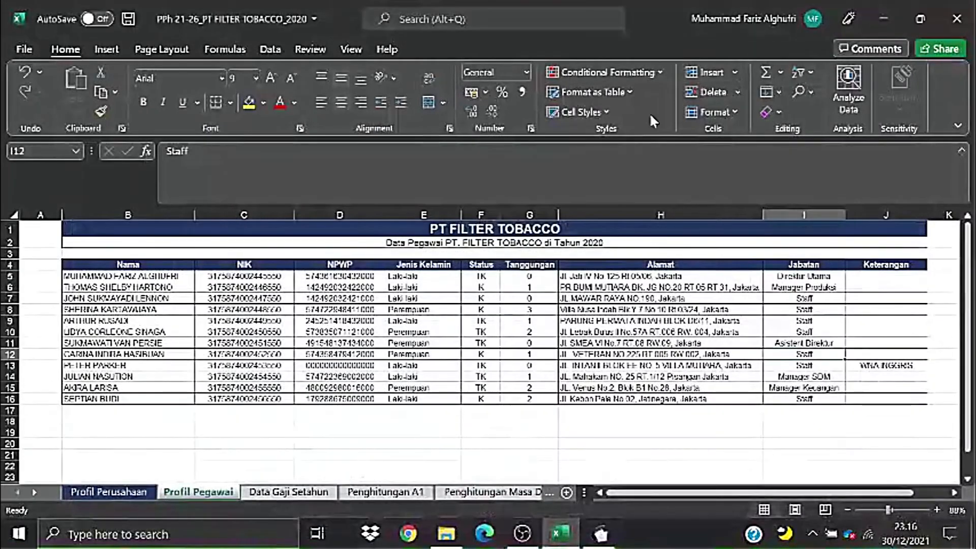
- Check the TK status in F13, then switch to the Data Gaji Setahun sheet
click(467, 364)
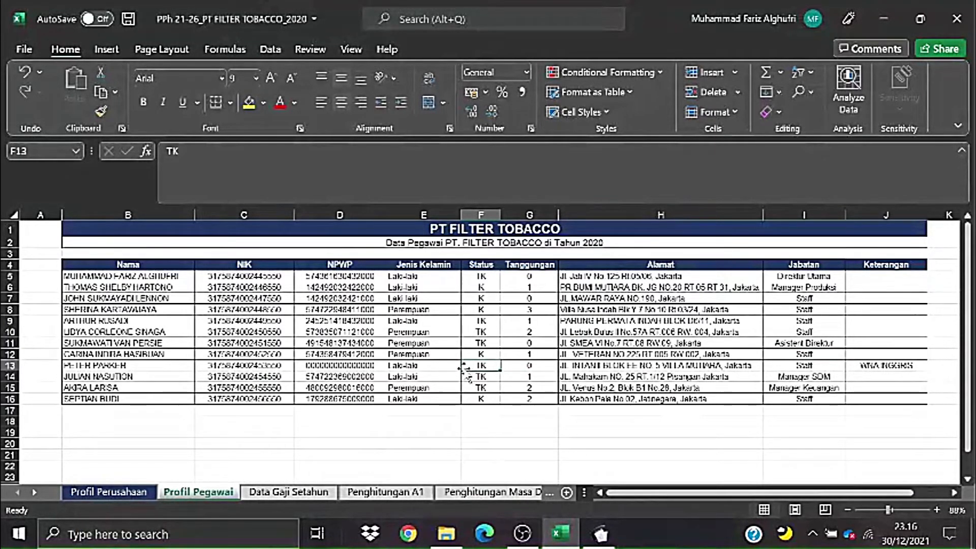
click(320, 493)
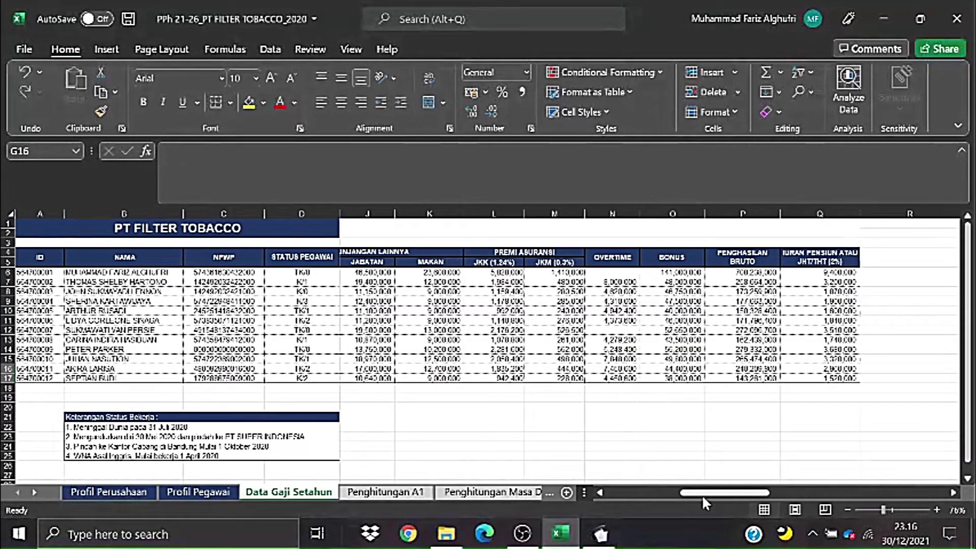
drag(703, 495, 529, 387)
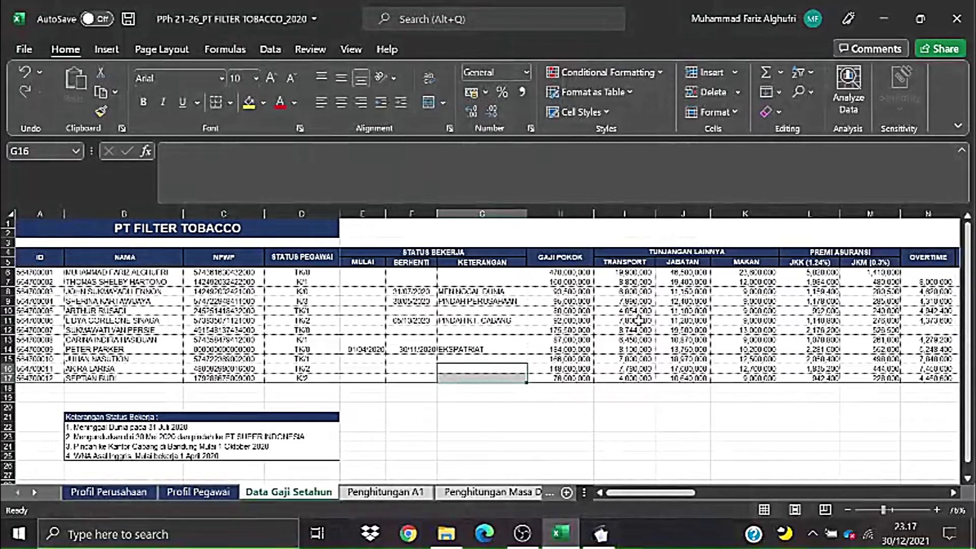
- Review the work start and end dates in E8:G15, then return to e-SPT
click(410, 292)
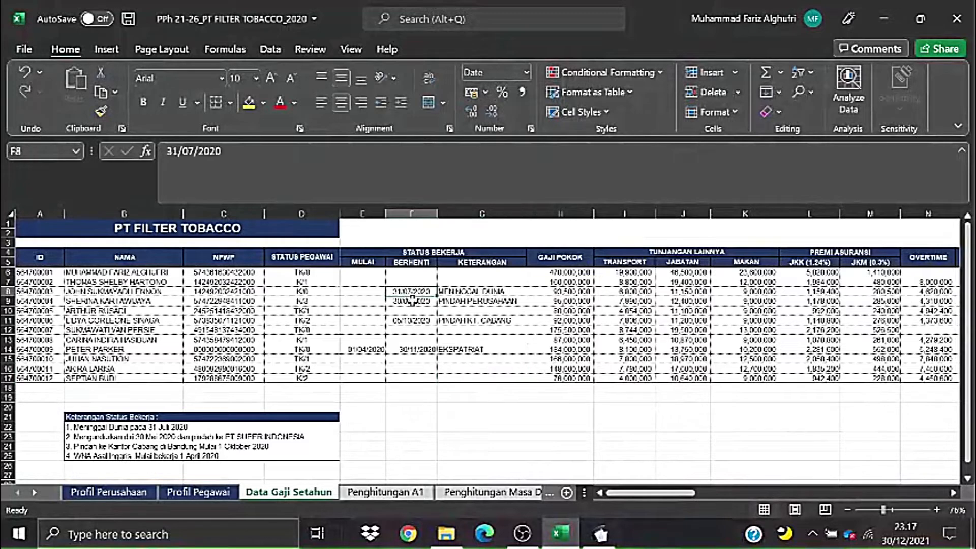
click(412, 300)
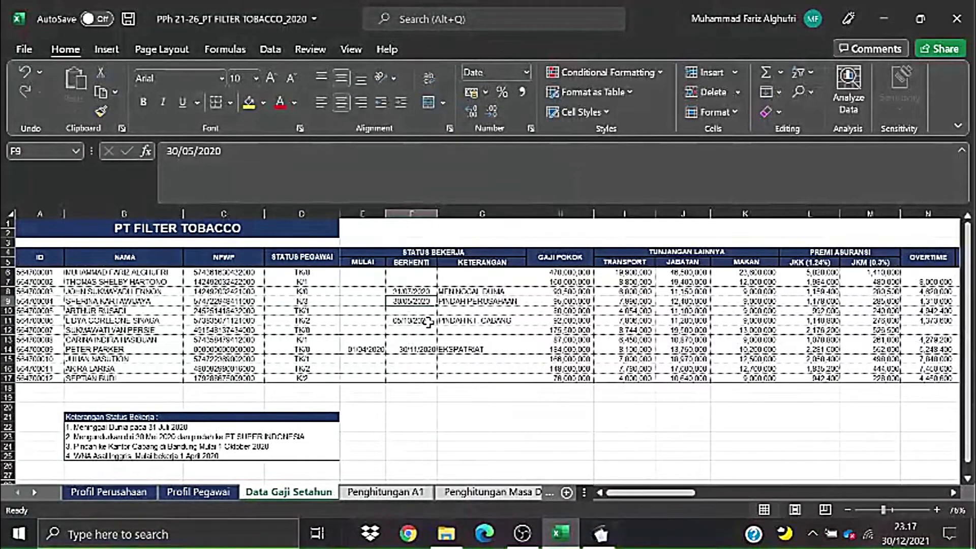
click(428, 322)
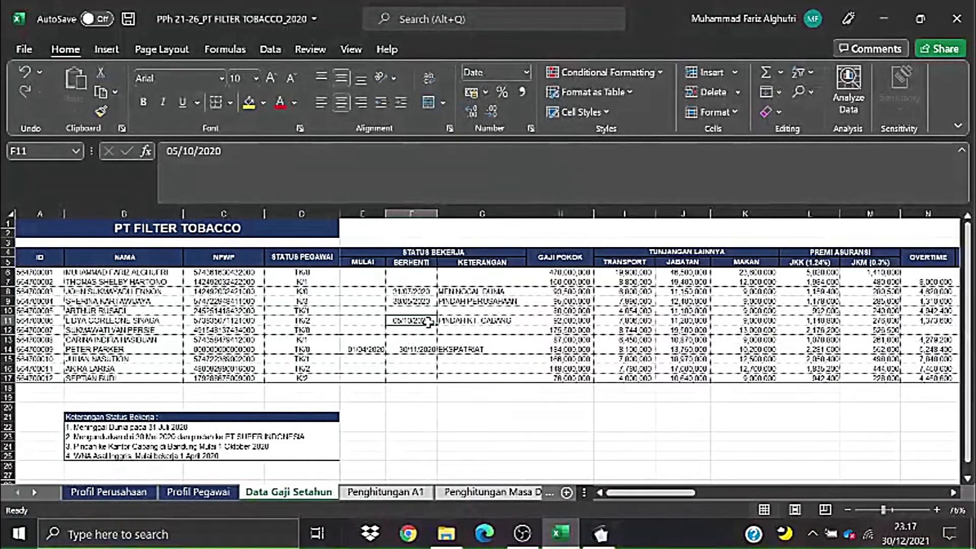
click(360, 351)
click(407, 350)
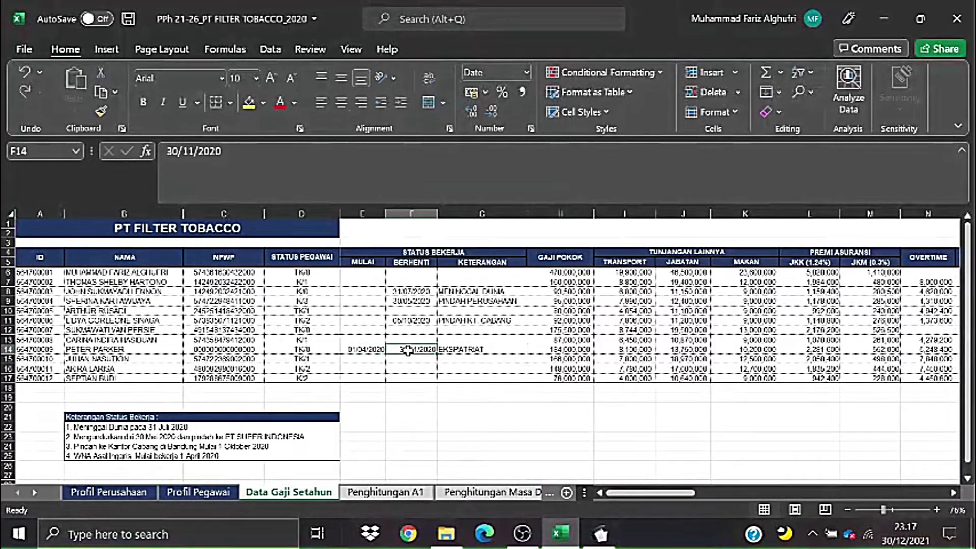
click(565, 407)
drag(373, 292, 453, 356)
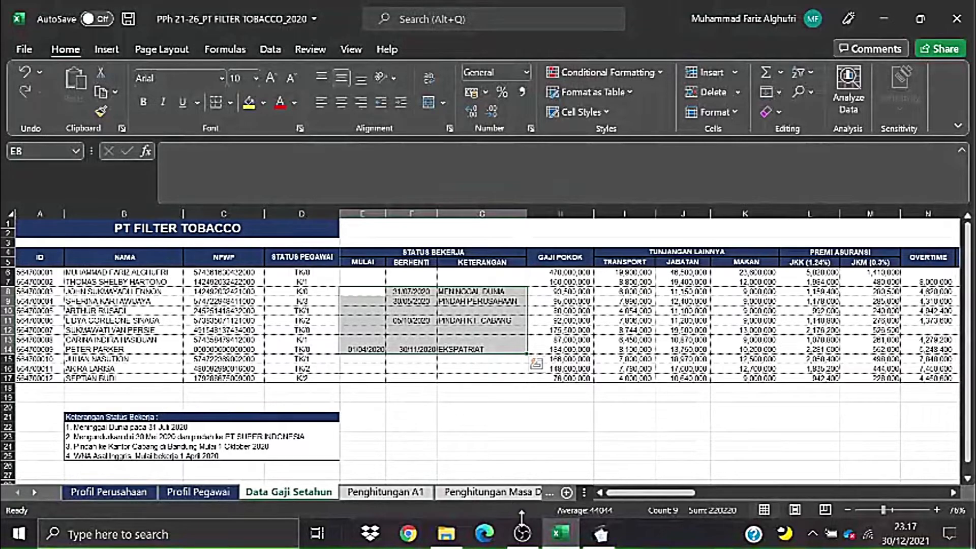
click(601, 534)
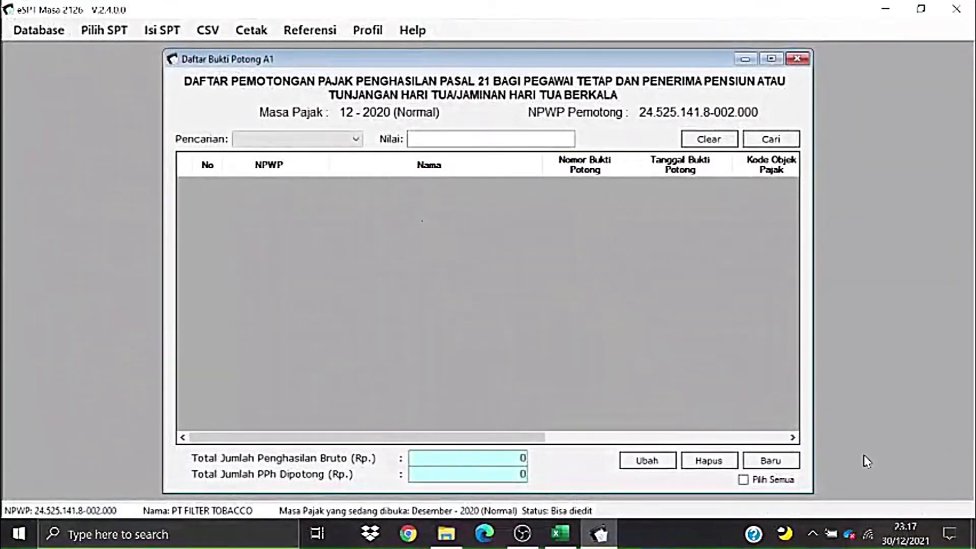
- Start a new A1 withholding slip and open the employee reference list
click(770, 461)
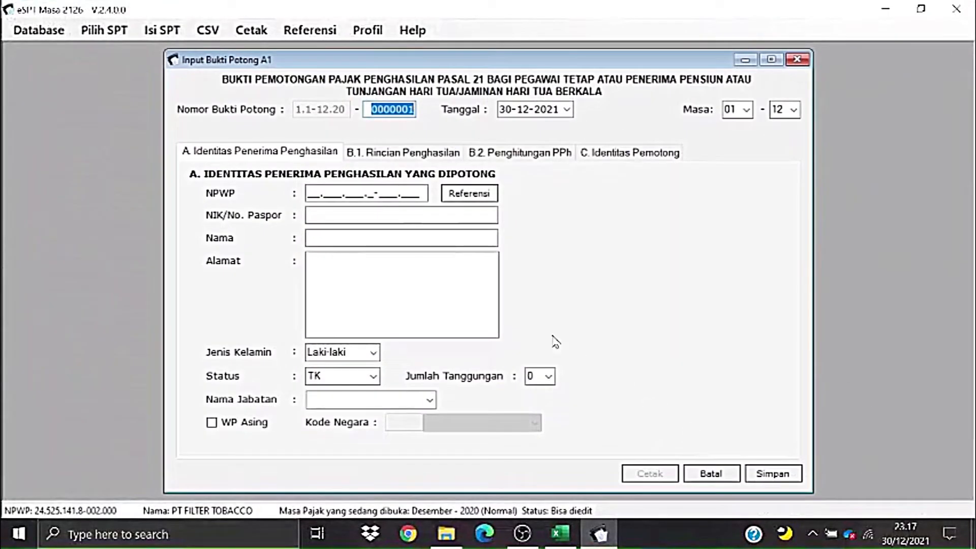
click(468, 200)
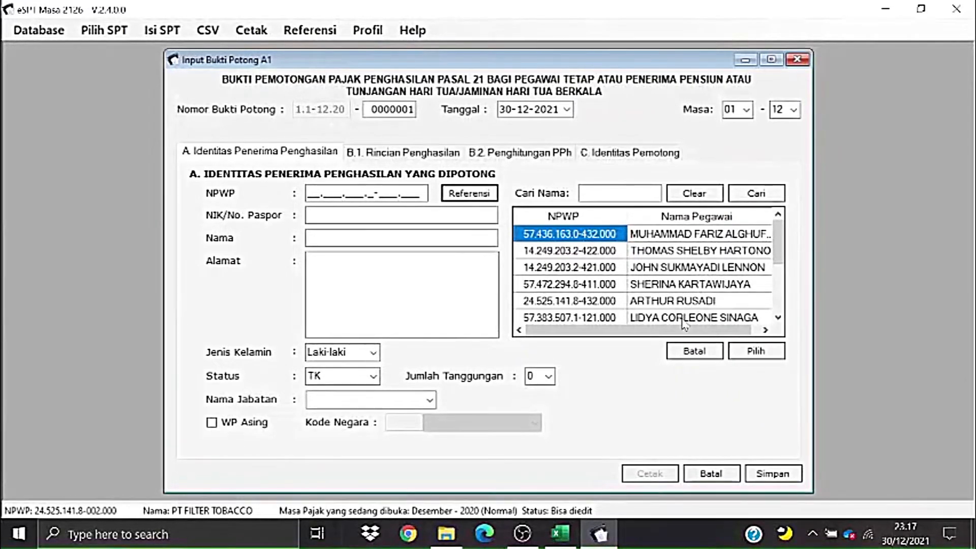
drag(690, 333, 697, 337)
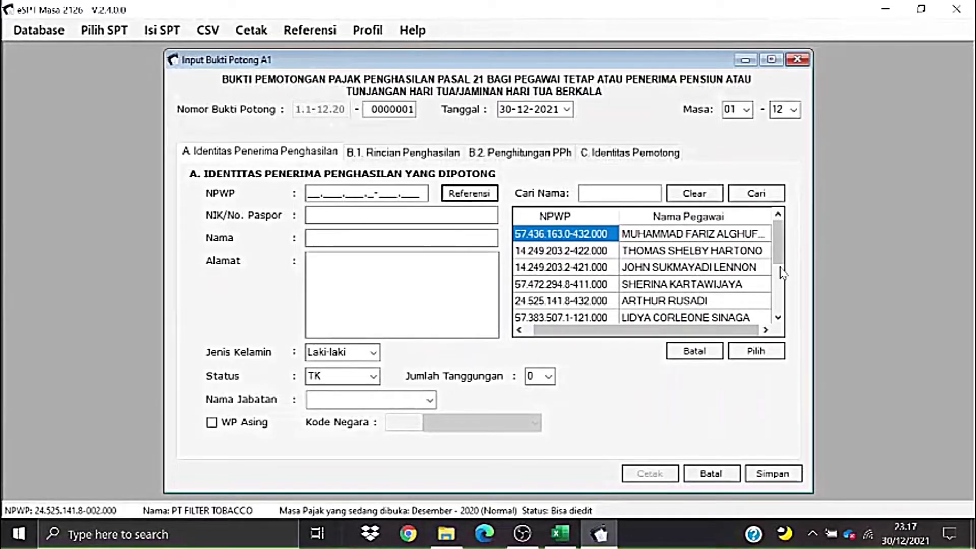
drag(782, 268, 775, 247)
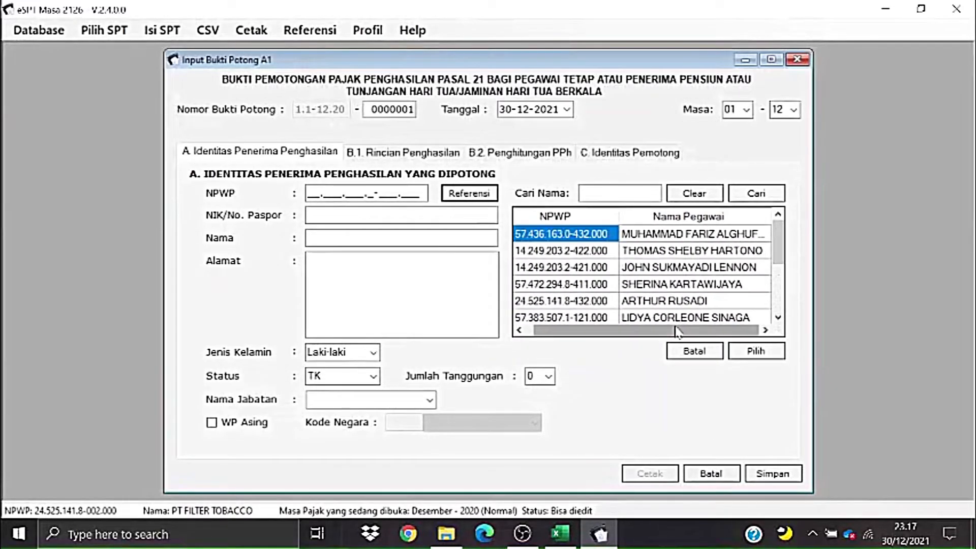
drag(678, 330, 626, 333)
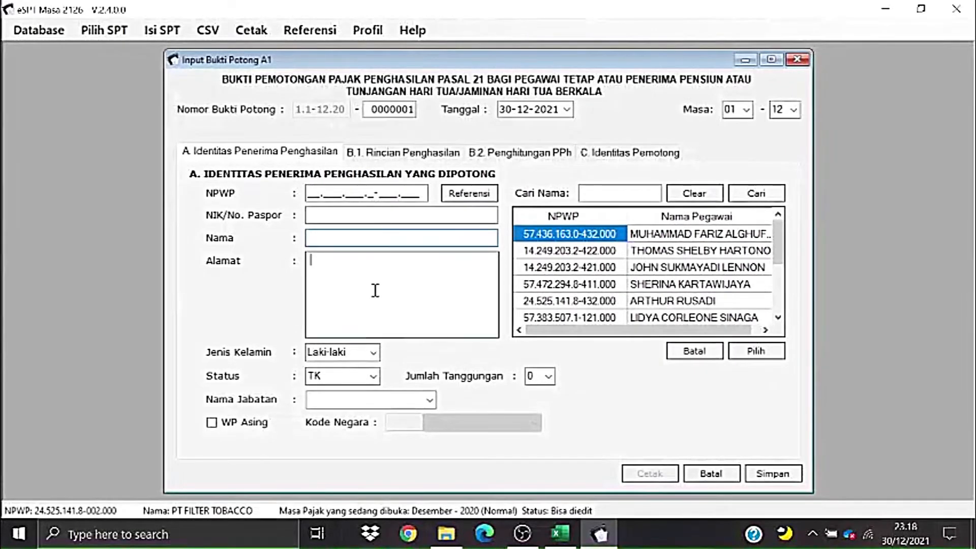
- Look over the NPWP, address and B.1 Rincian Penghasilan, ending on tab A
click(316, 193)
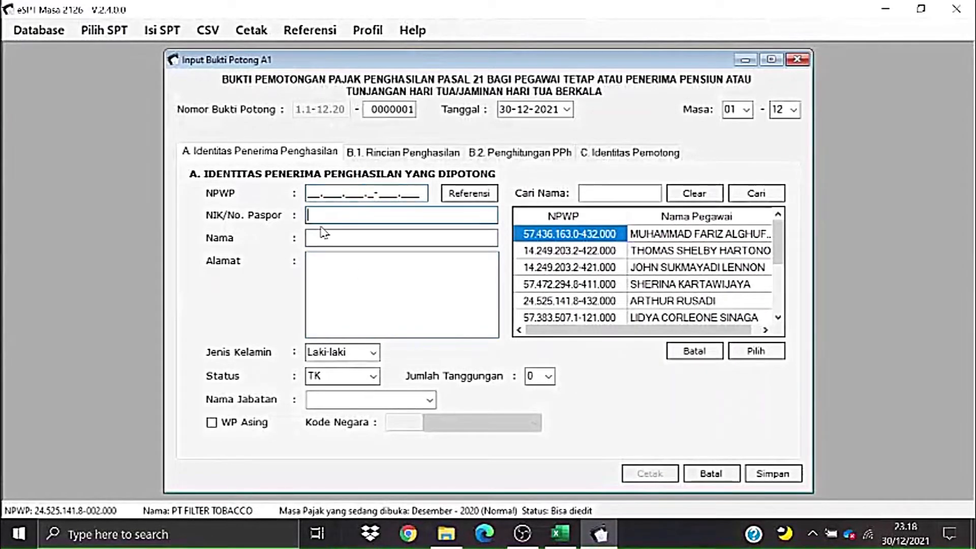
click(331, 268)
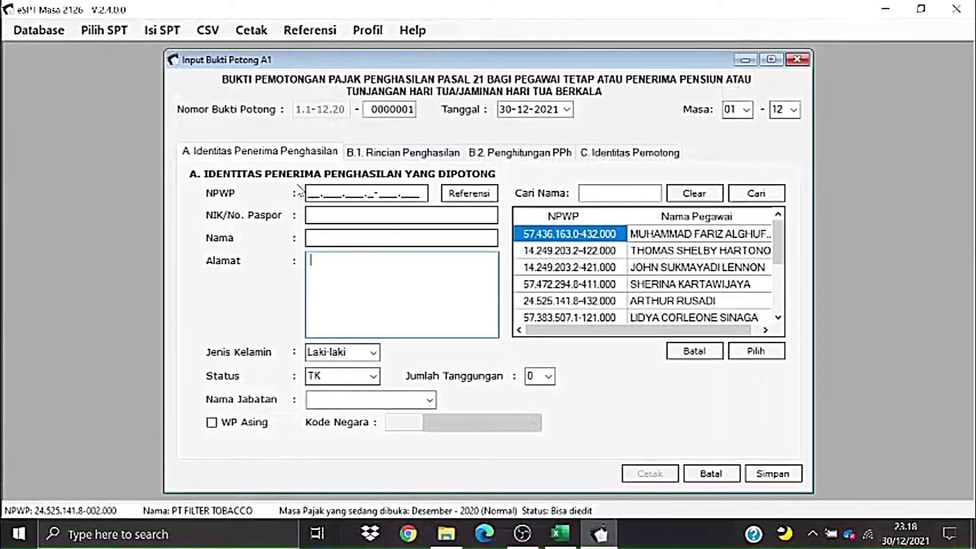
click(373, 151)
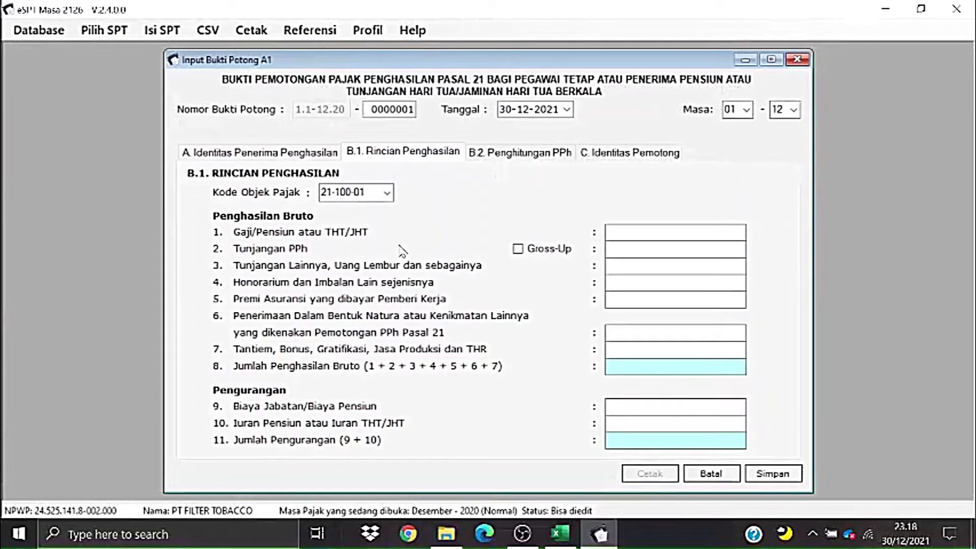
click(326, 153)
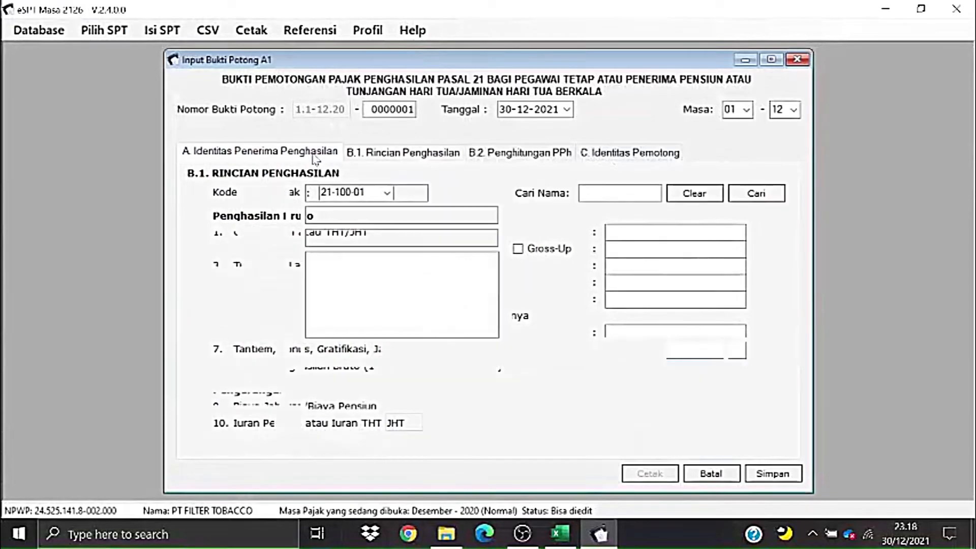
- Bring the salary workbook forward and select the tax period and year rows on Penghitungan A1
click(575, 535)
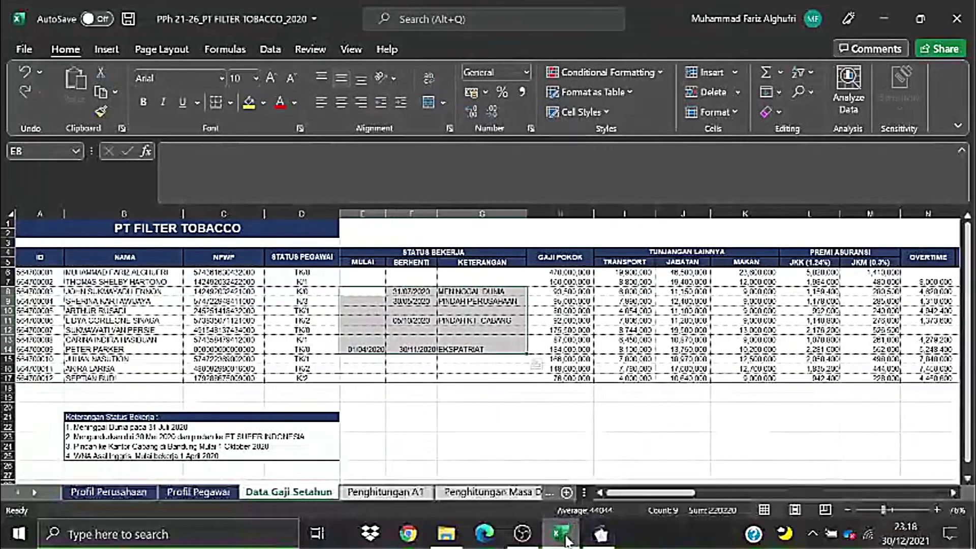
click(505, 426)
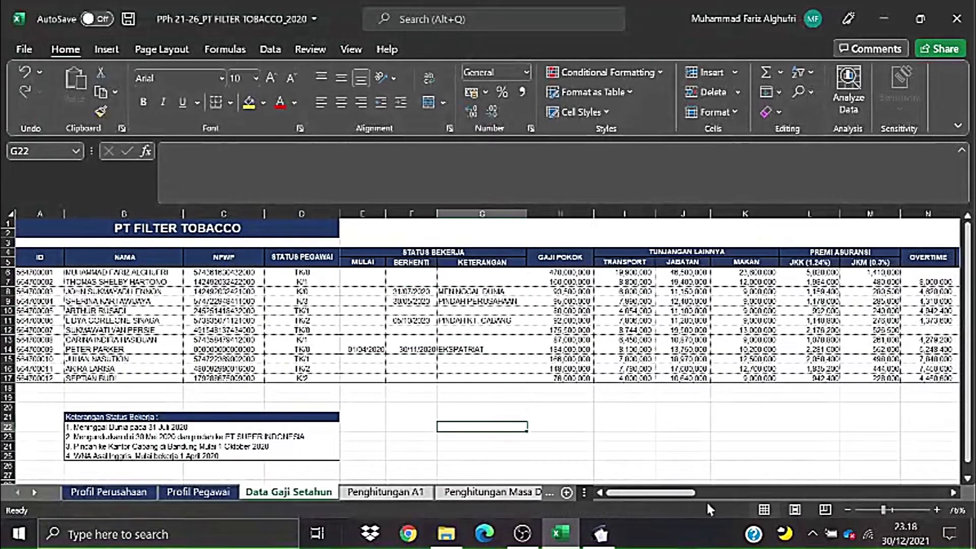
mouse_move(650, 494)
mouse_down()
mouse_move(660, 495)
mouse_move(641, 497)
mouse_up()
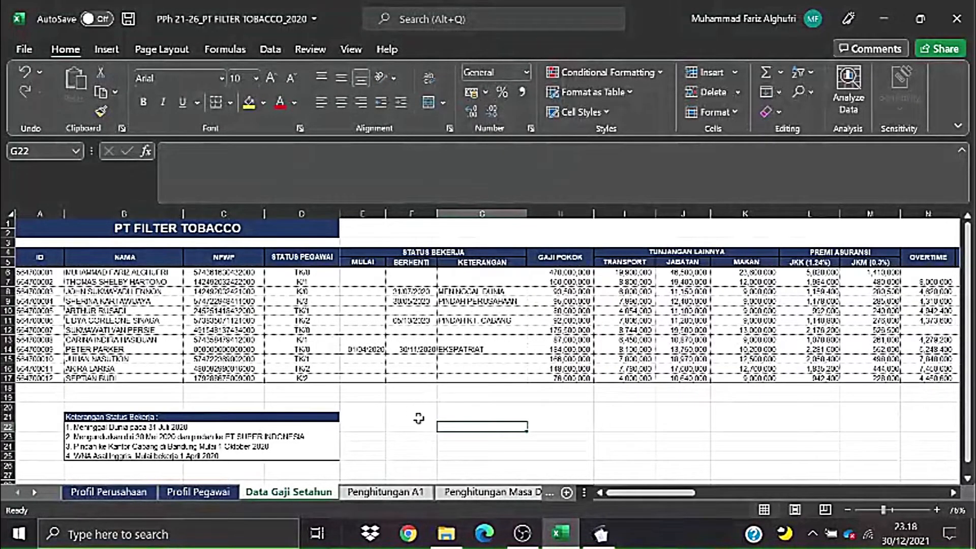
click(399, 492)
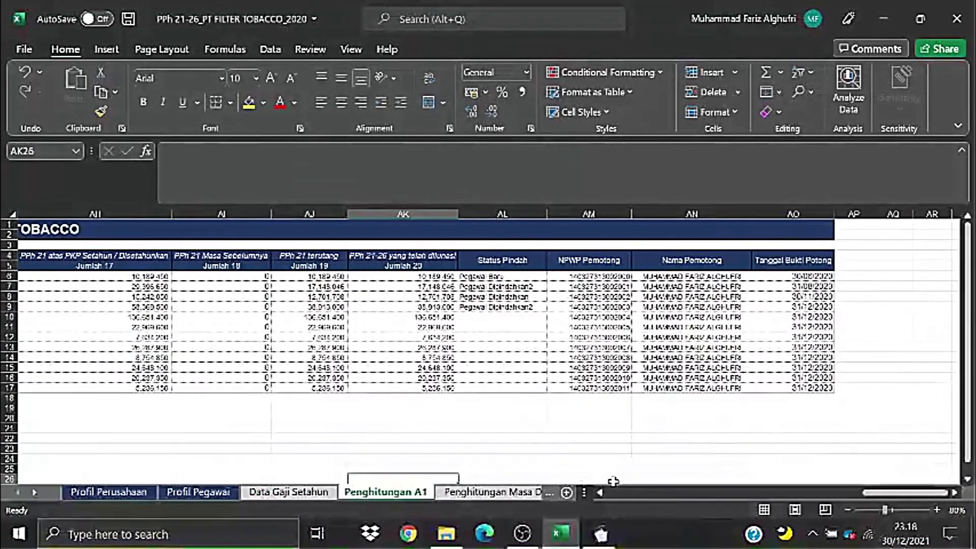
drag(890, 494, 610, 498)
click(502, 417)
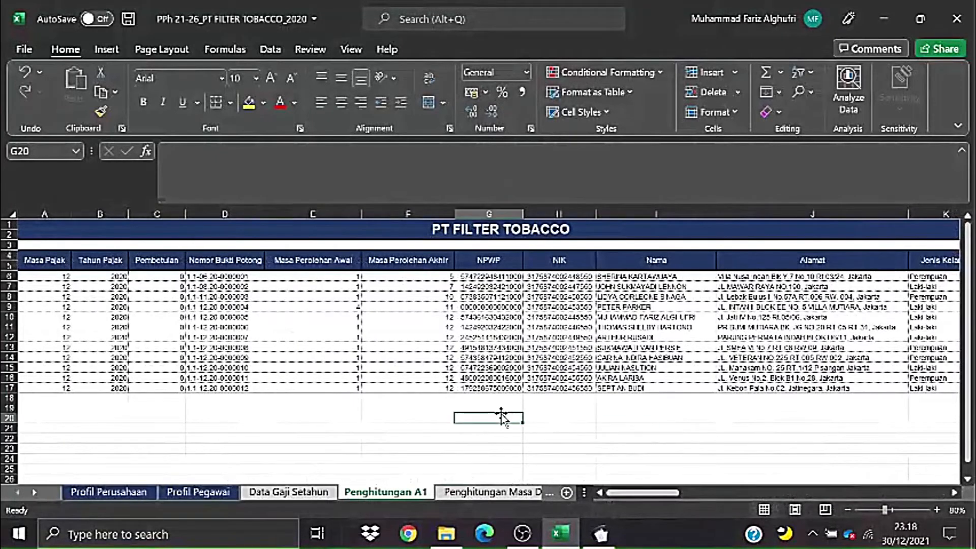
drag(49, 277, 813, 402)
- Check the MENINGGAL DUNIA note in G8 on Data Gaji Setahun, then minimise Excel
drag(879, 495, 834, 497)
drag(825, 501, 610, 500)
click(308, 495)
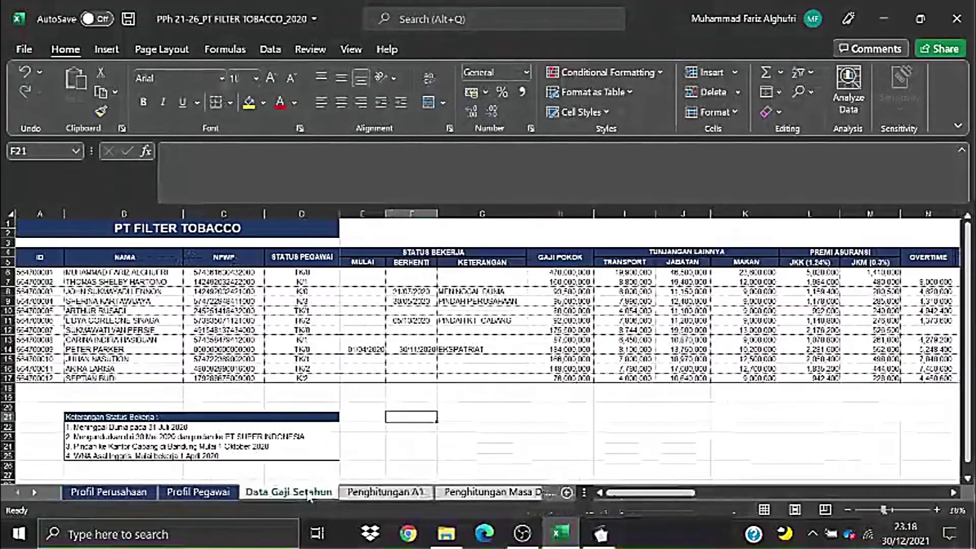
click(447, 291)
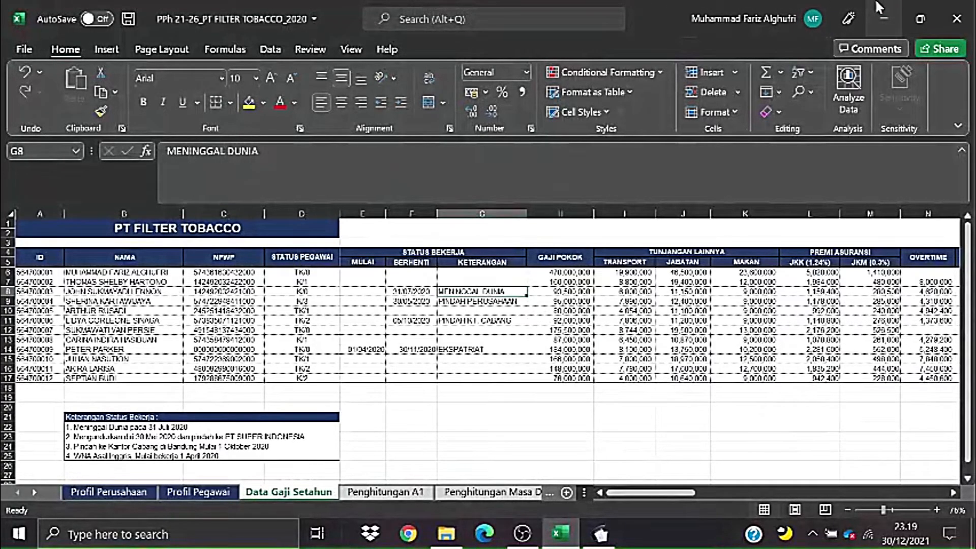
click(884, 16)
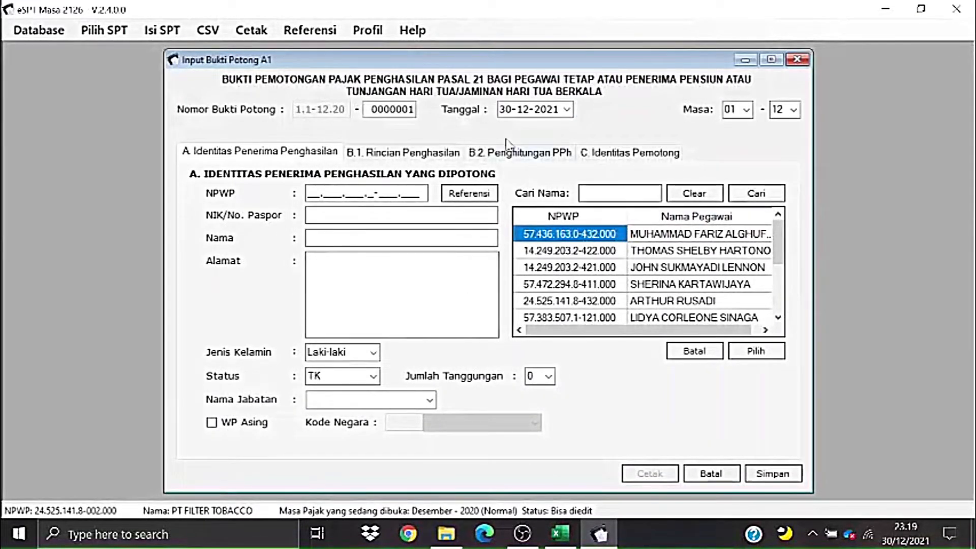
- Nudge the Input Bukti Potong A1 window slightly and return to the Excel salary workbook
drag(516, 62, 513, 58)
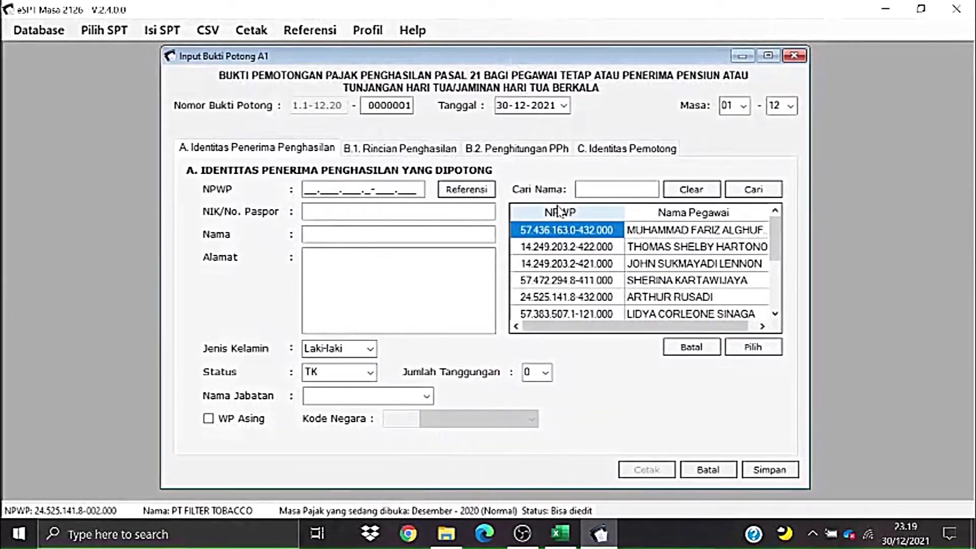
click(560, 533)
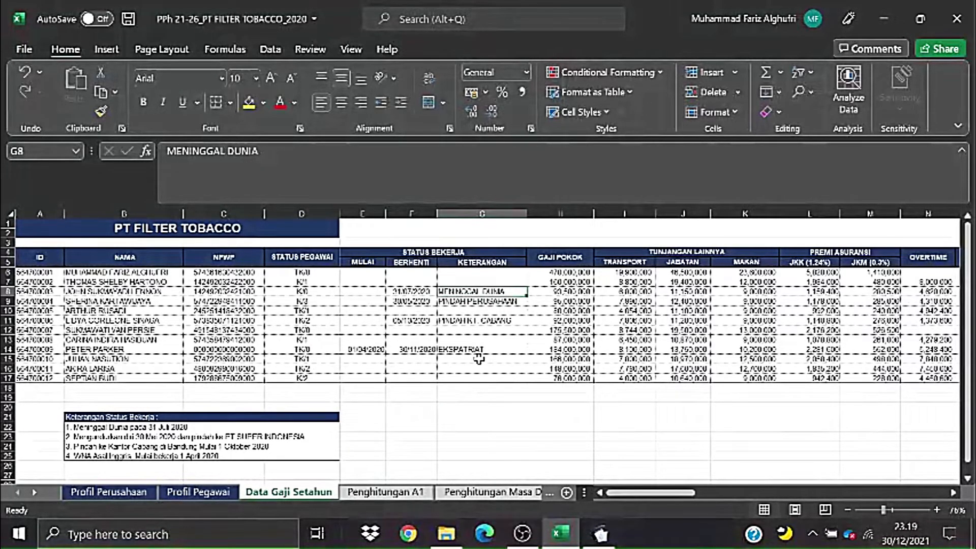
- Flip between the Data Gaji Setahun and Penghitungan A1 sheets, clearing the selection on each
click(386, 491)
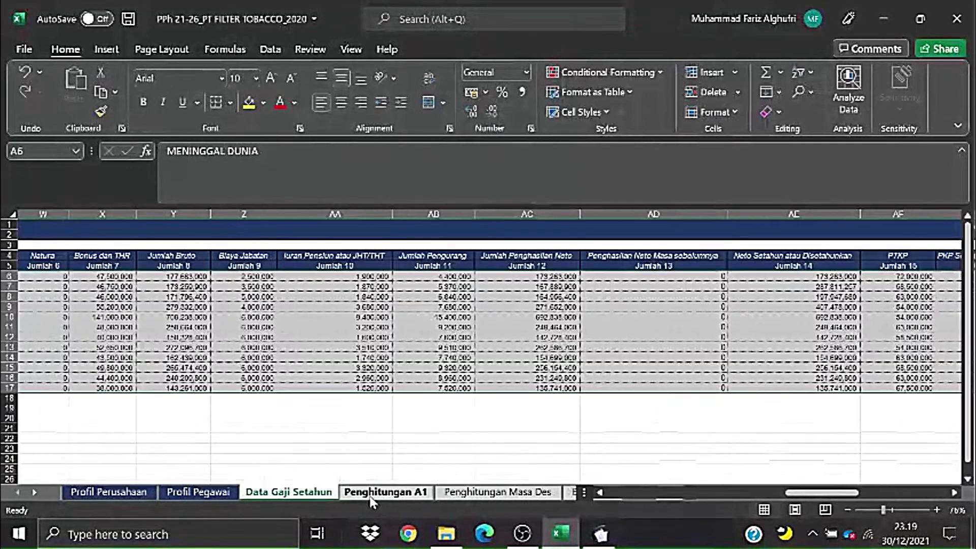
click(333, 493)
click(382, 461)
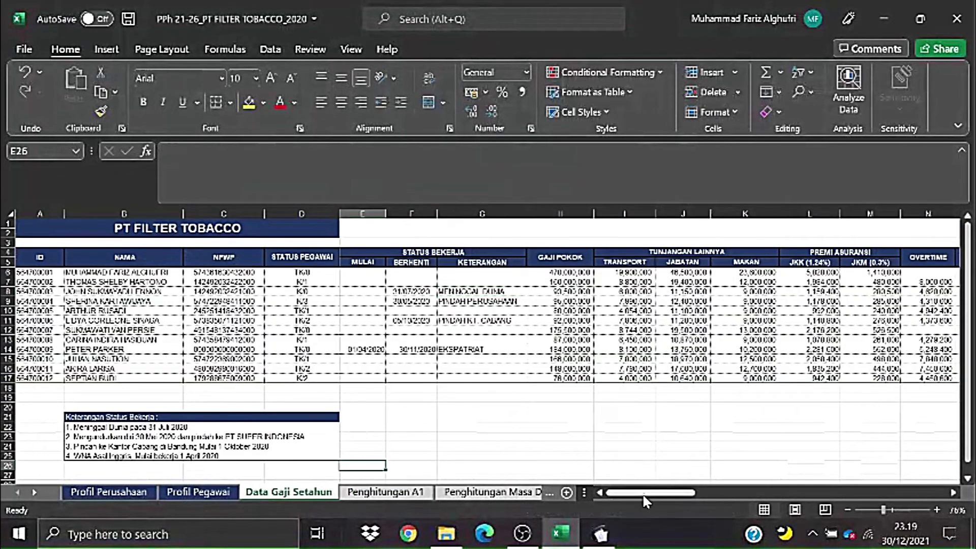
drag(643, 493, 613, 496)
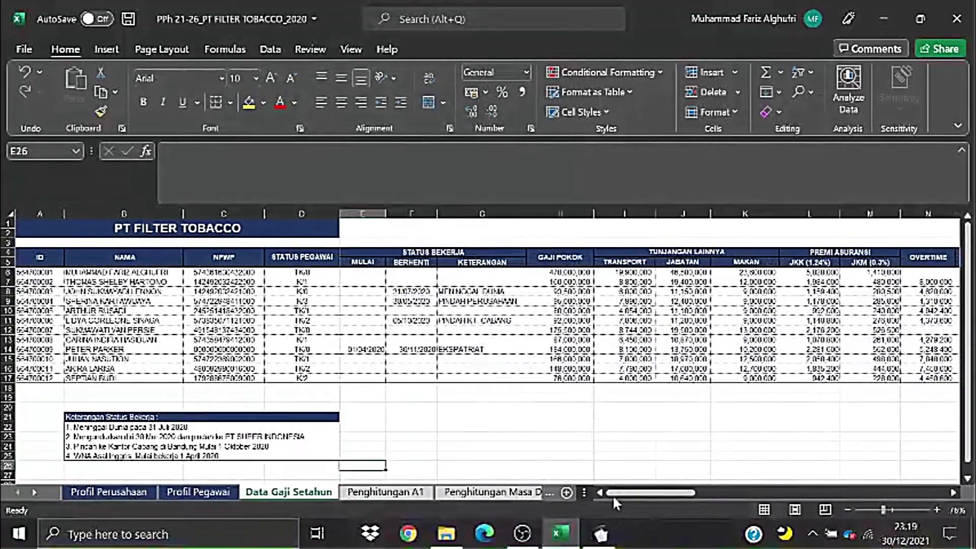
click(582, 388)
click(406, 493)
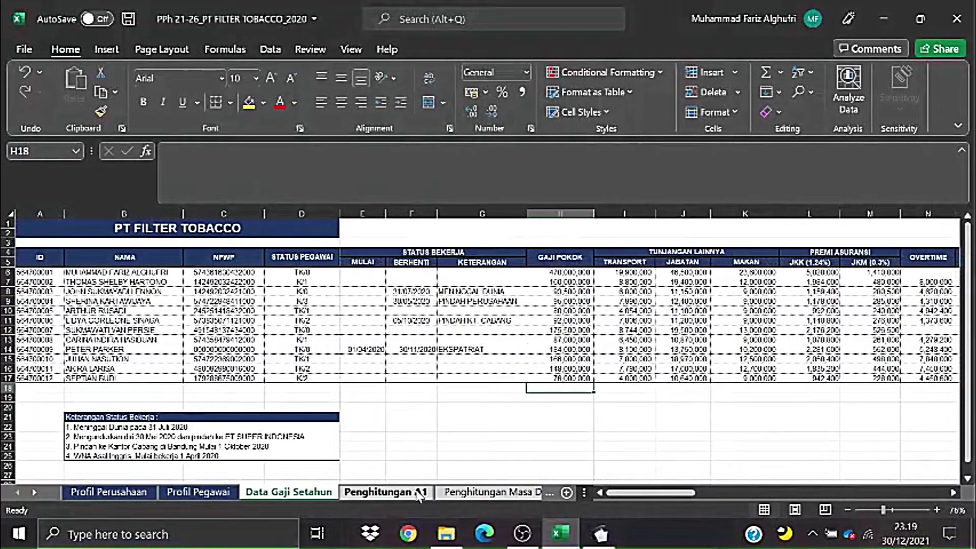
click(529, 428)
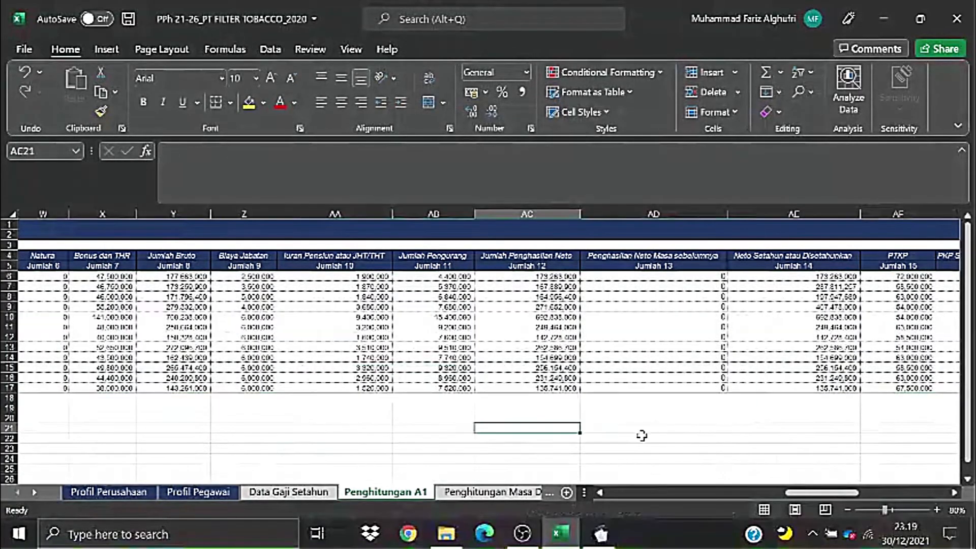
drag(803, 493, 624, 513)
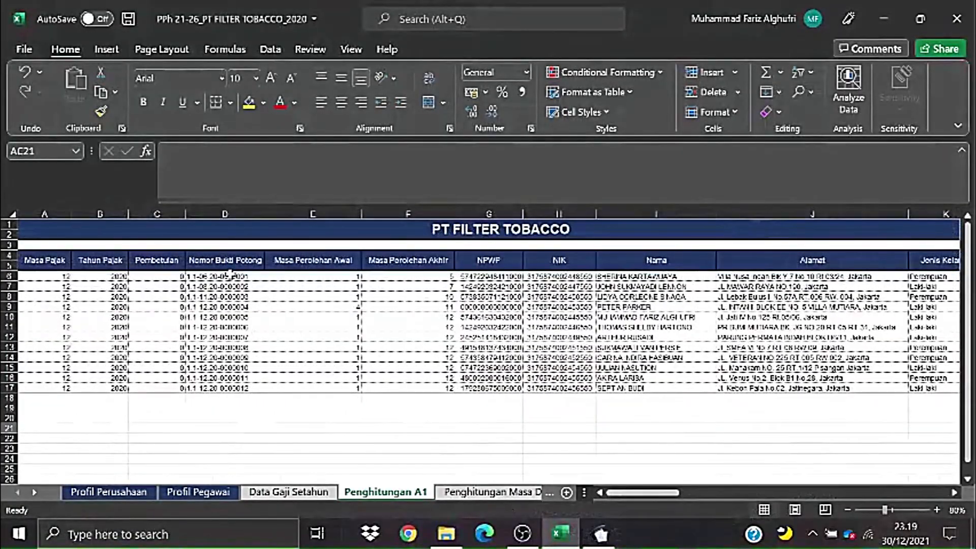
- Select the Nomor Bukti Potong numbers D6:D17, check E9, then return to e-SPT
drag(232, 275, 218, 390)
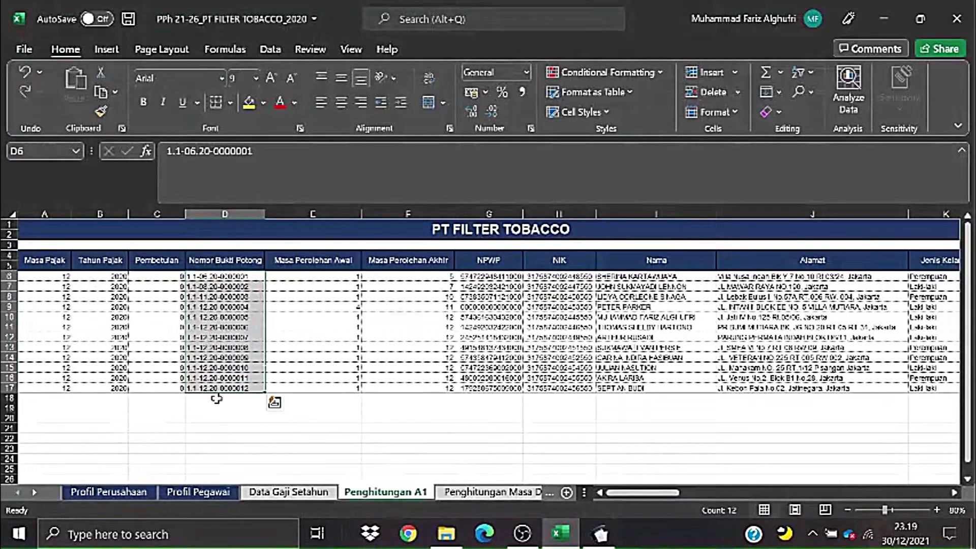
click(190, 430)
drag(201, 277, 216, 389)
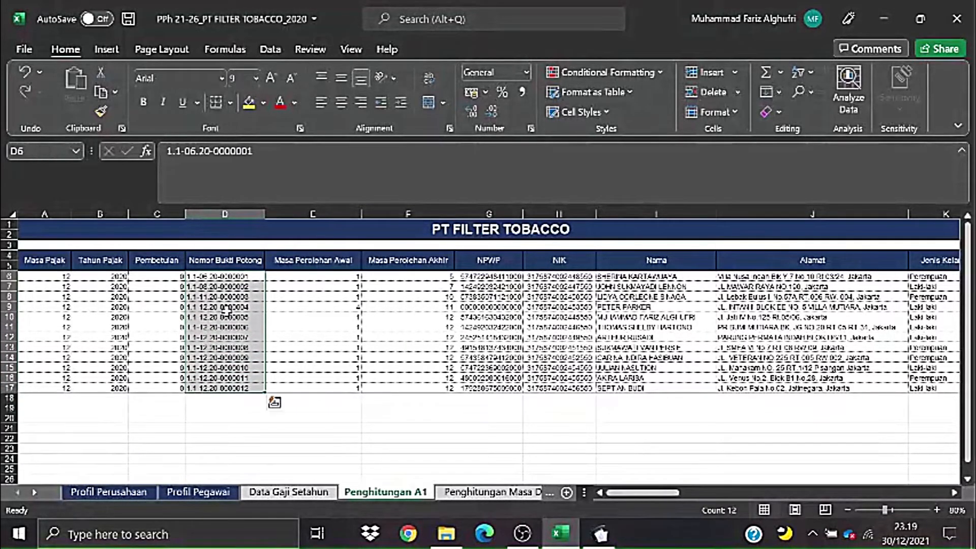
click(230, 277)
drag(229, 276, 227, 389)
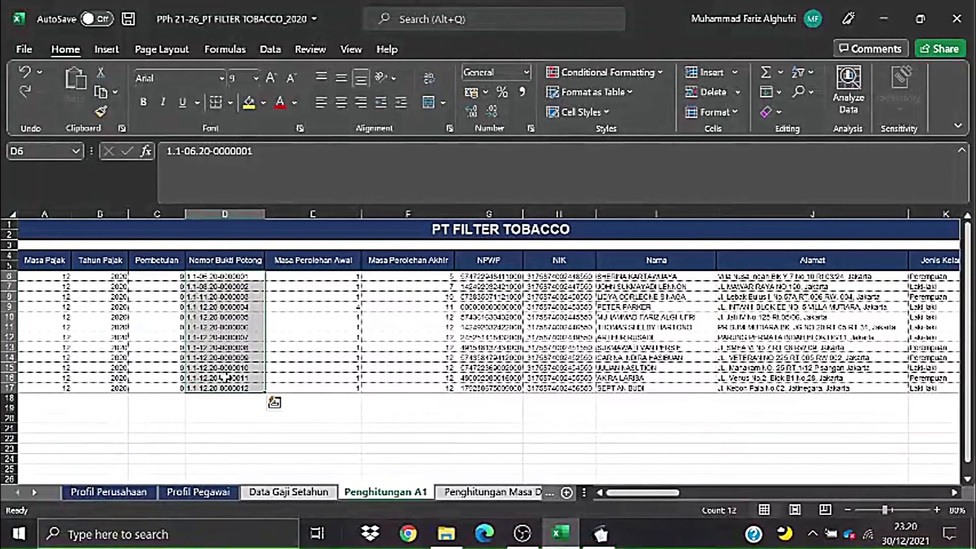
click(314, 305)
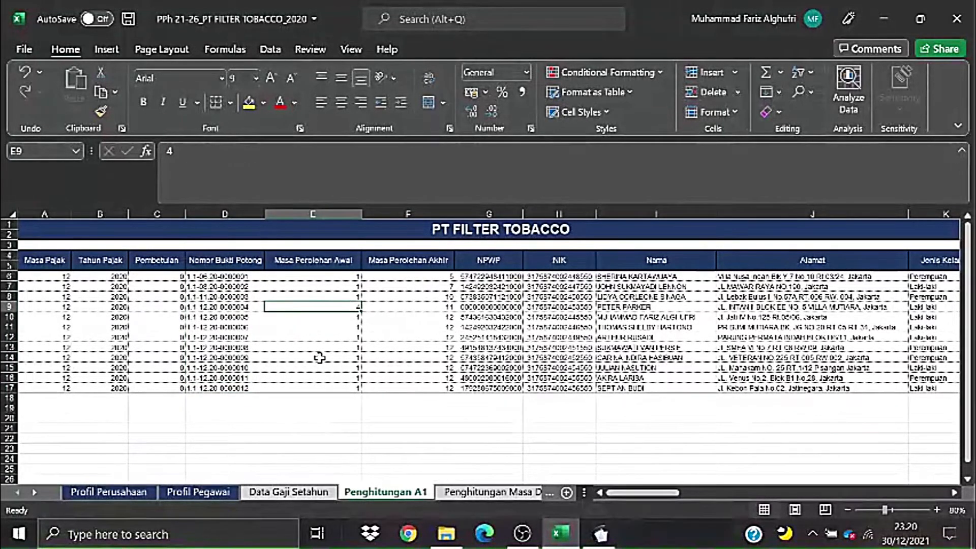
drag(237, 276, 246, 385)
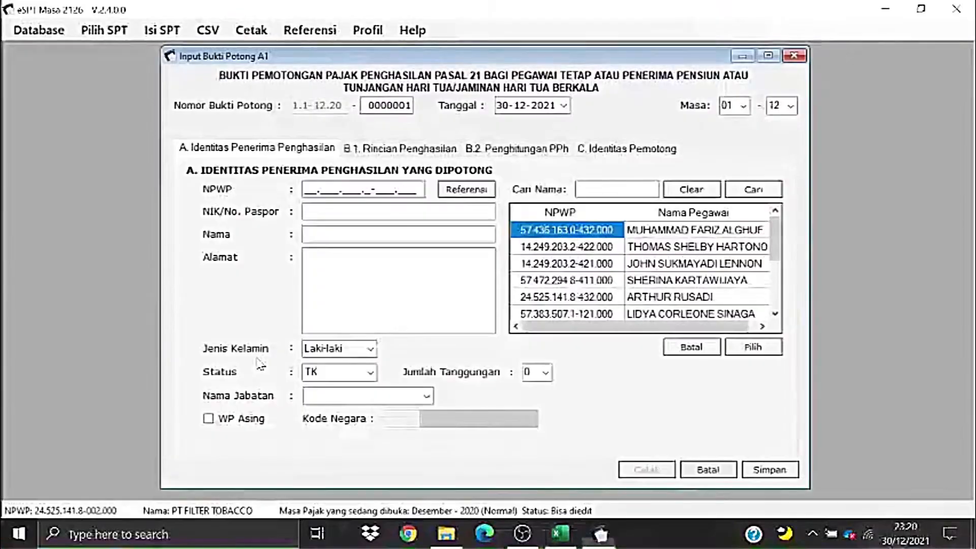
key(alt+Tab)
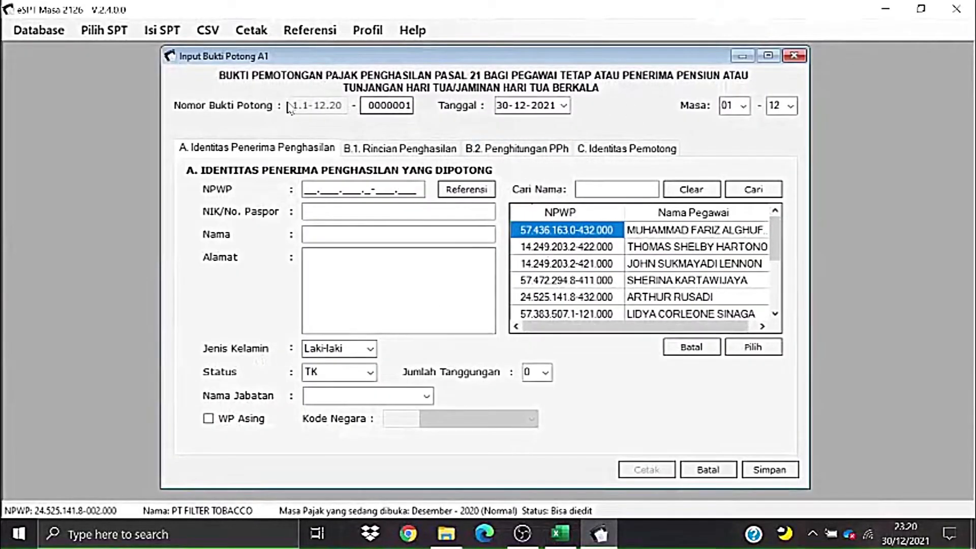
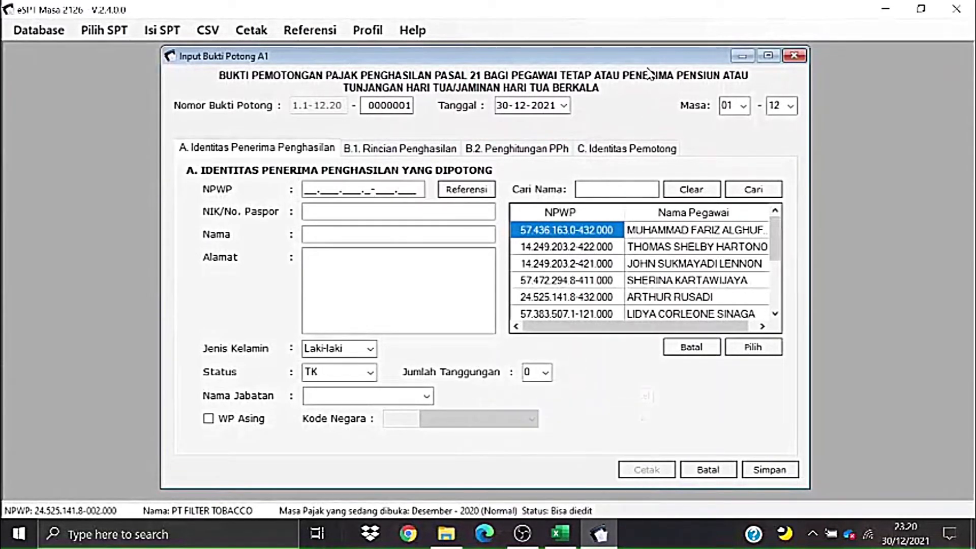
- Check the row 9 employee's name, end-of-work date and stop reason on Data Gaji Setahun
key(alt+Tab)
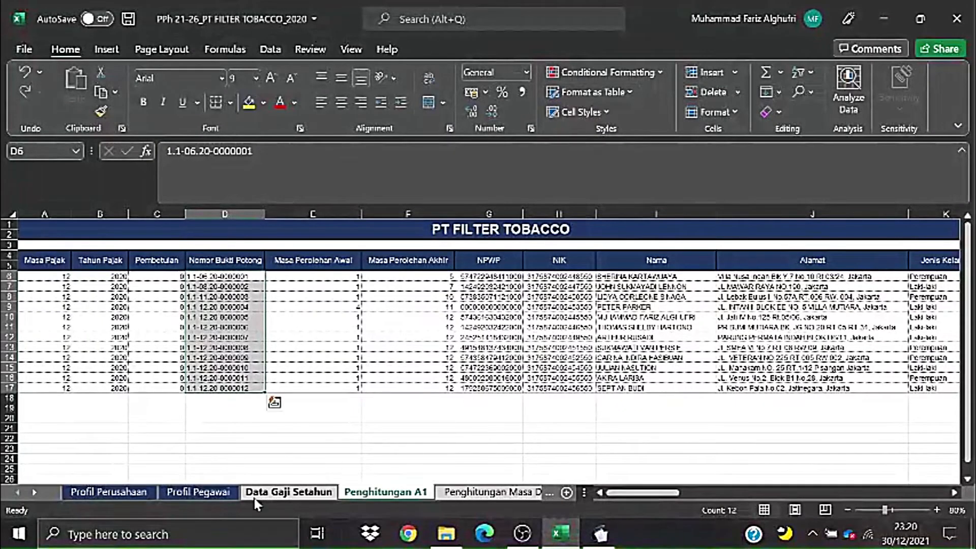
click(254, 497)
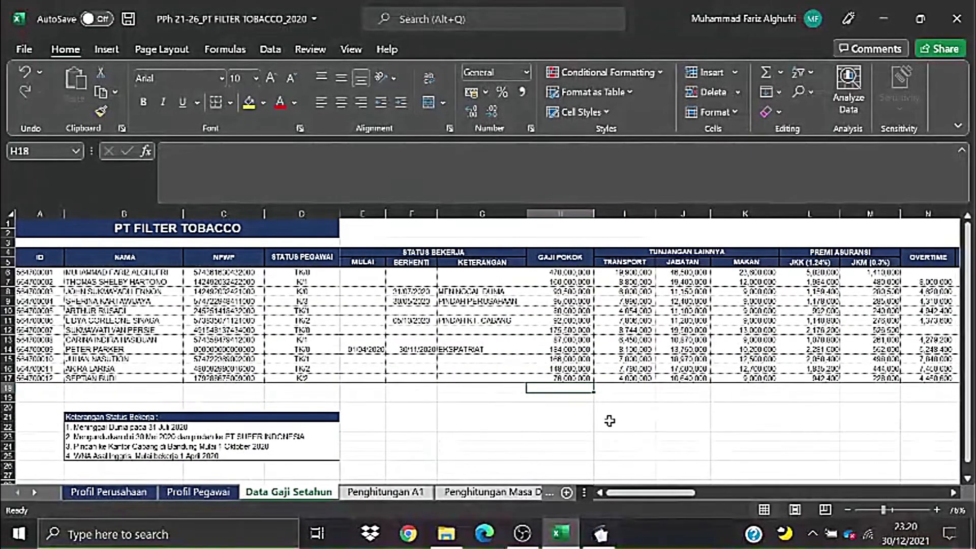
mouse_move(629, 492)
mouse_down()
mouse_move(650, 501)
mouse_move(636, 498)
mouse_up()
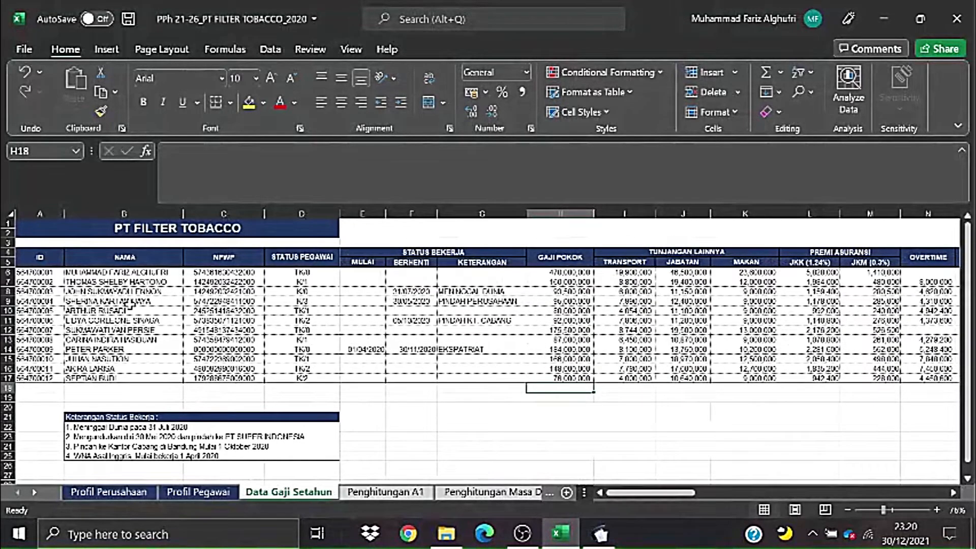
click(127, 301)
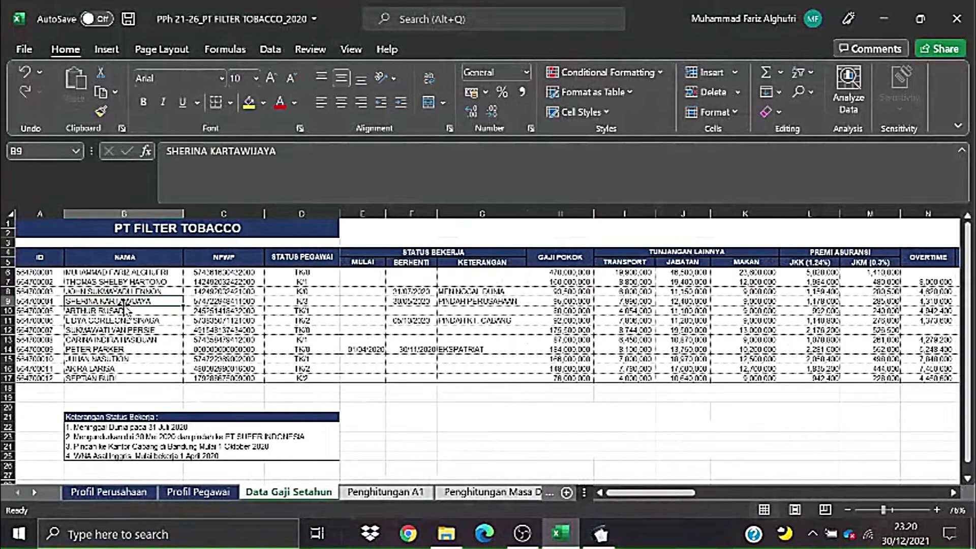
click(419, 302)
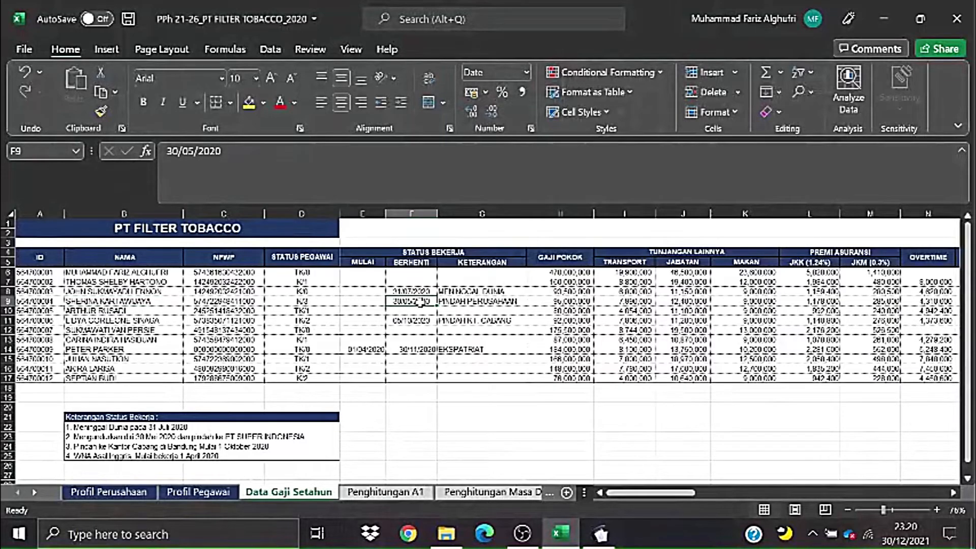
click(462, 302)
scroll(463, 300, down, 1)
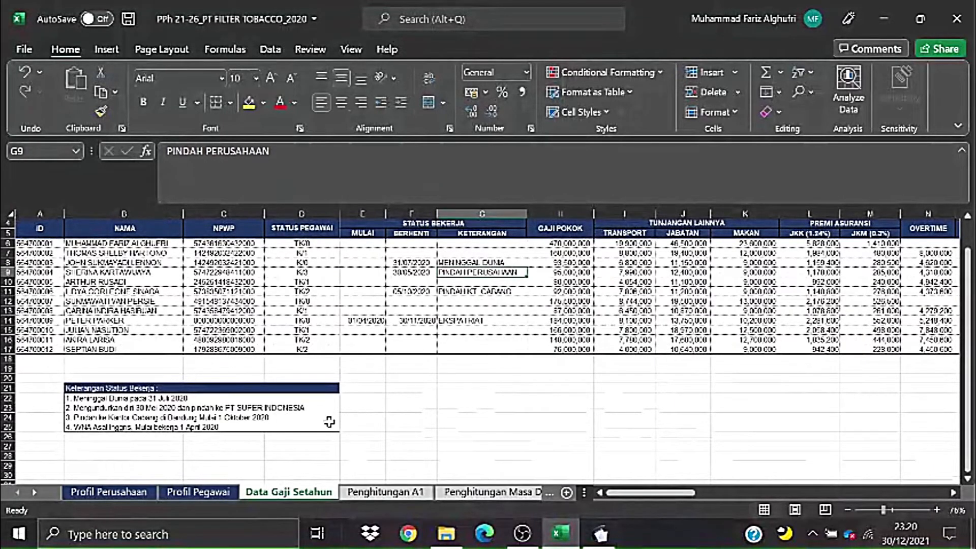
- Read the employment status notes about the employee moving companies
click(77, 368)
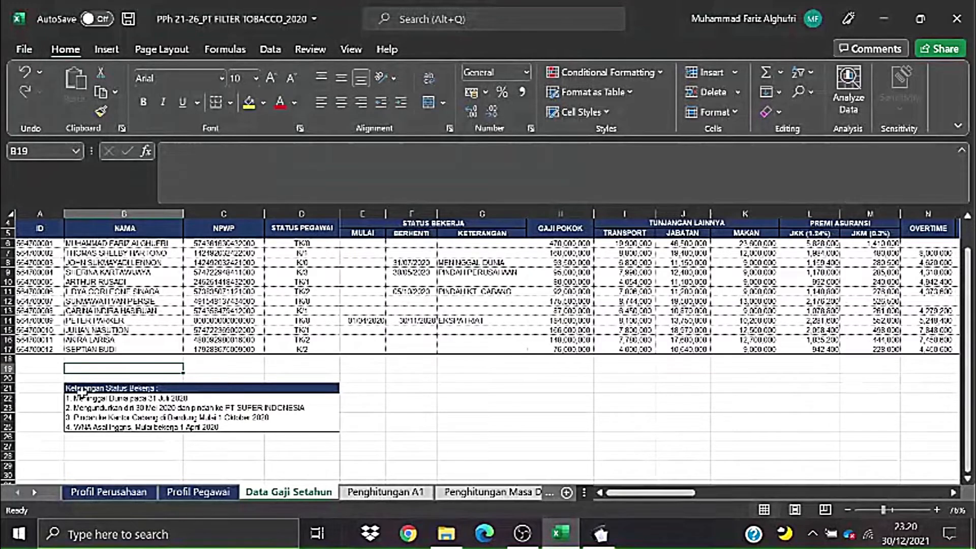
drag(84, 392, 282, 431)
click(226, 409)
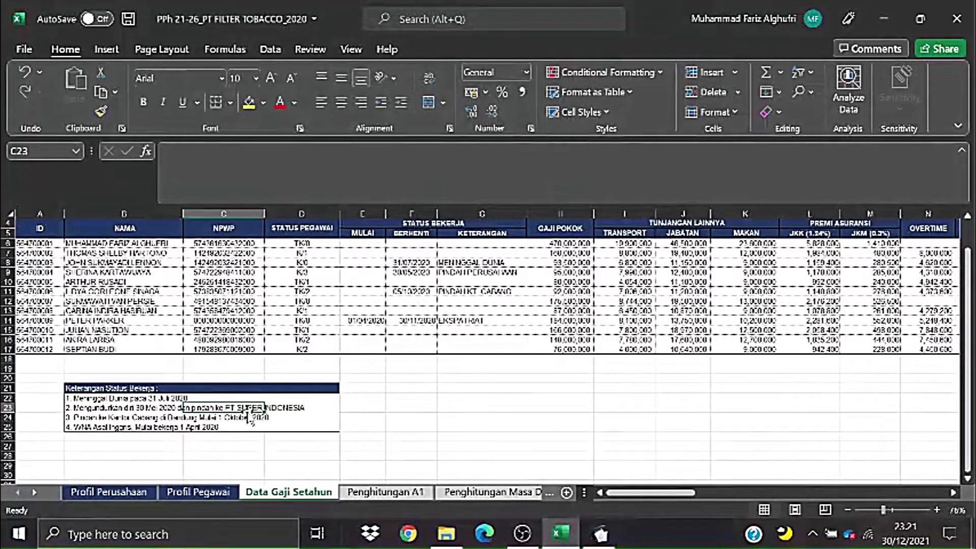
click(345, 399)
click(268, 409)
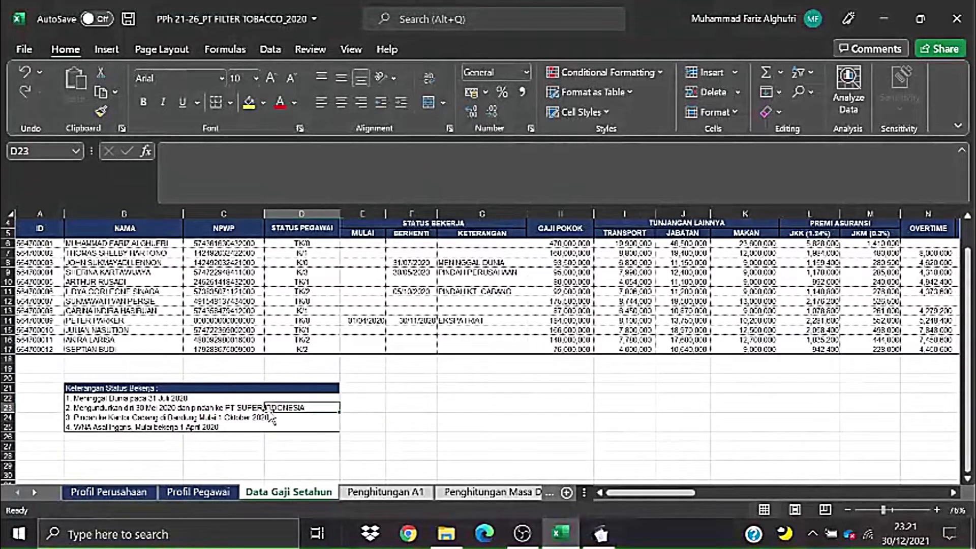
click(245, 409)
click(271, 411)
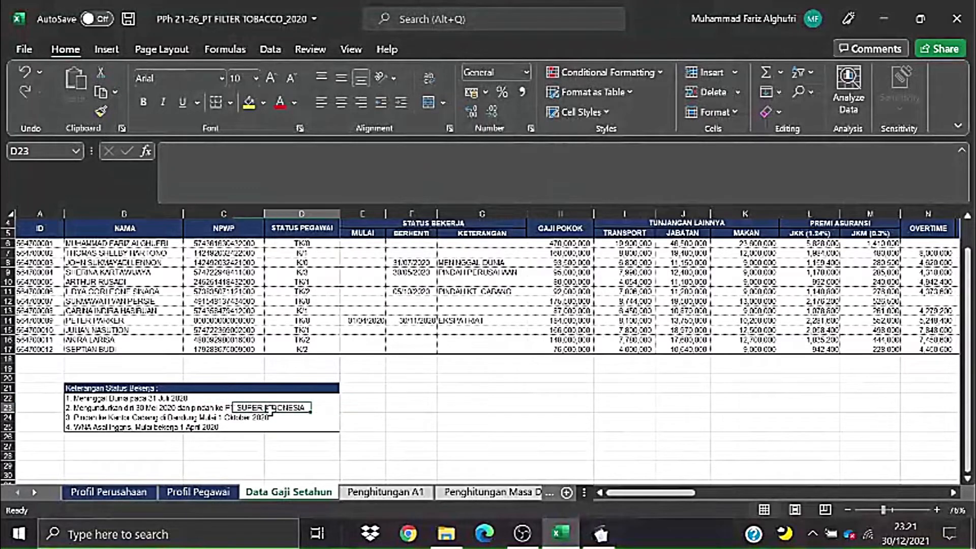
click(245, 408)
click(448, 379)
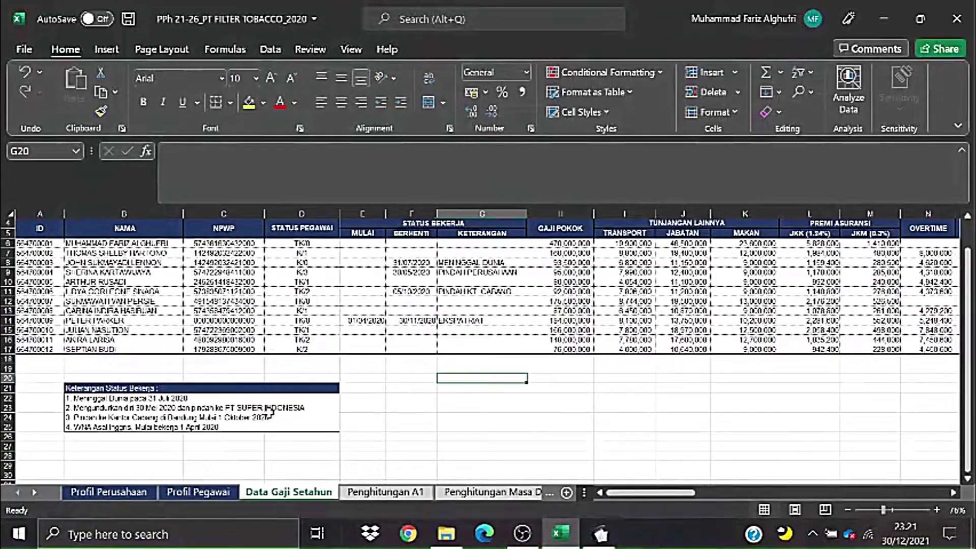
scroll(364, 410, up, 1)
scroll(365, 412, down, 1)
- Leave the A1 slip date at 30-12-2021 for now
key(alt+Tab)
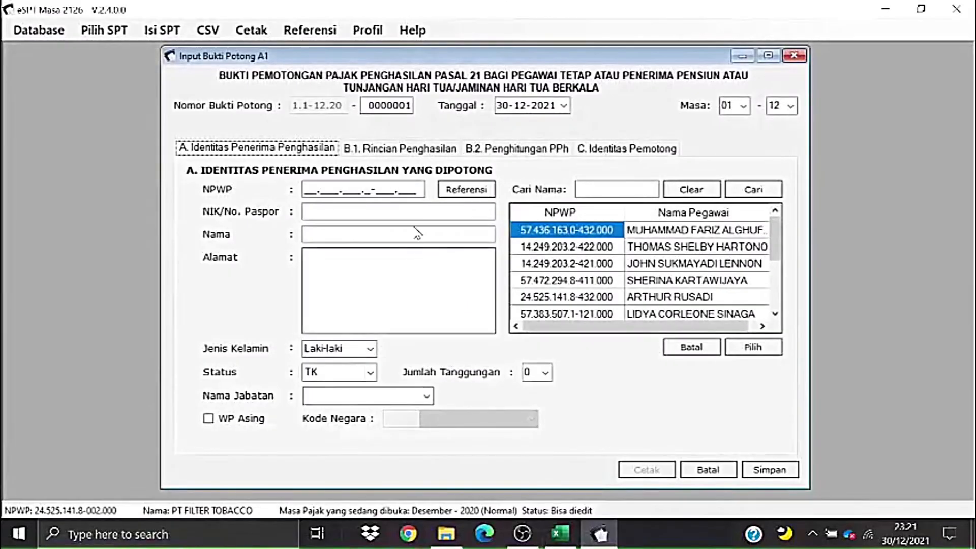
click(564, 107)
click(564, 107)
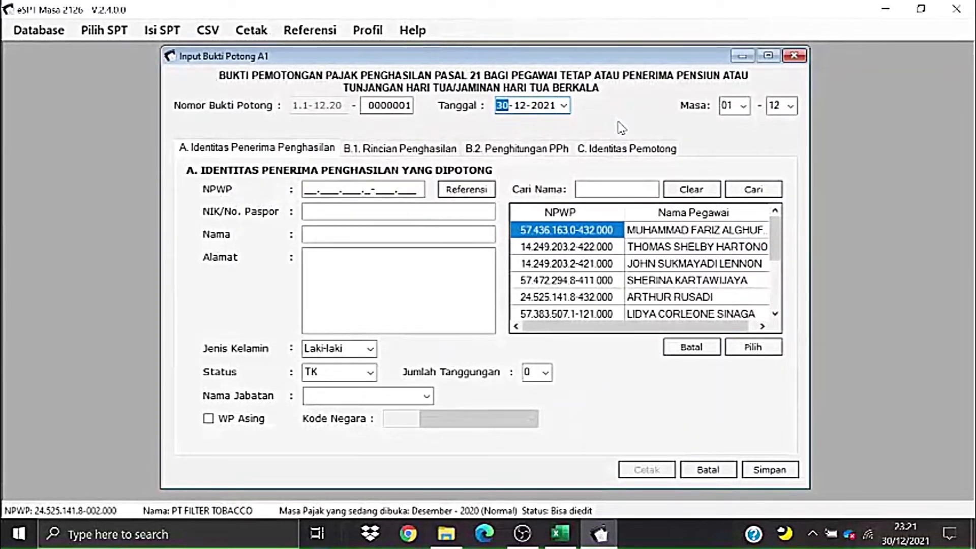
- Select row 9's employee data from name to reason in the workbook
key(alt+Tab)
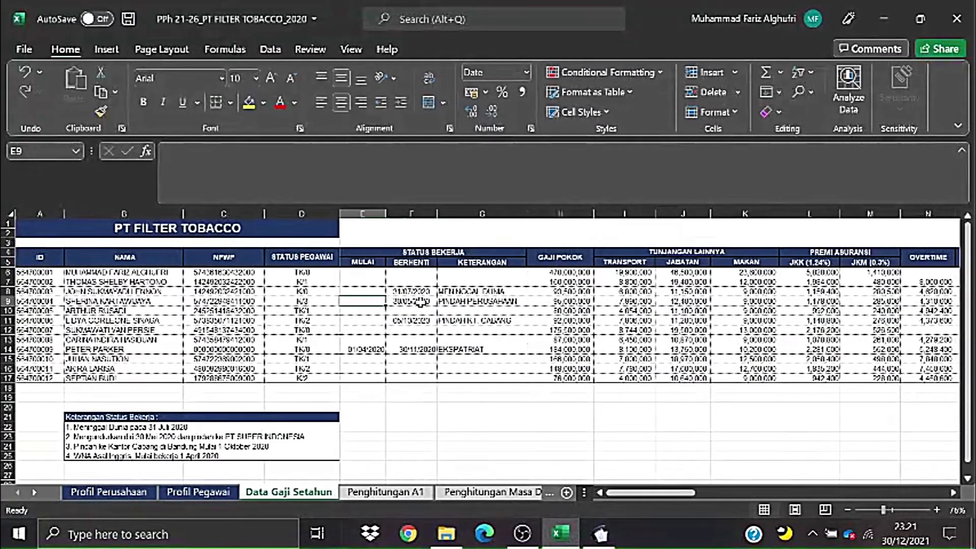
drag(135, 302, 443, 305)
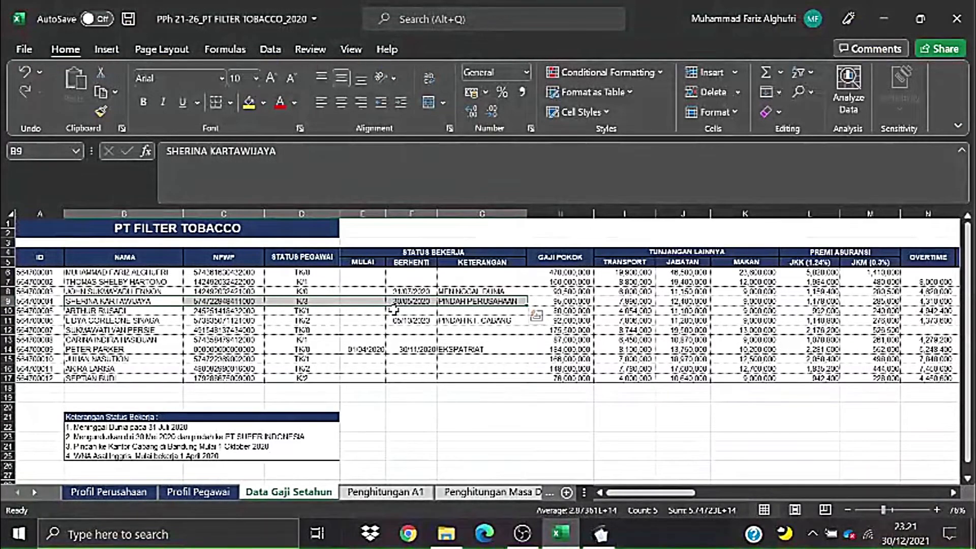
click(359, 350)
drag(105, 301, 453, 303)
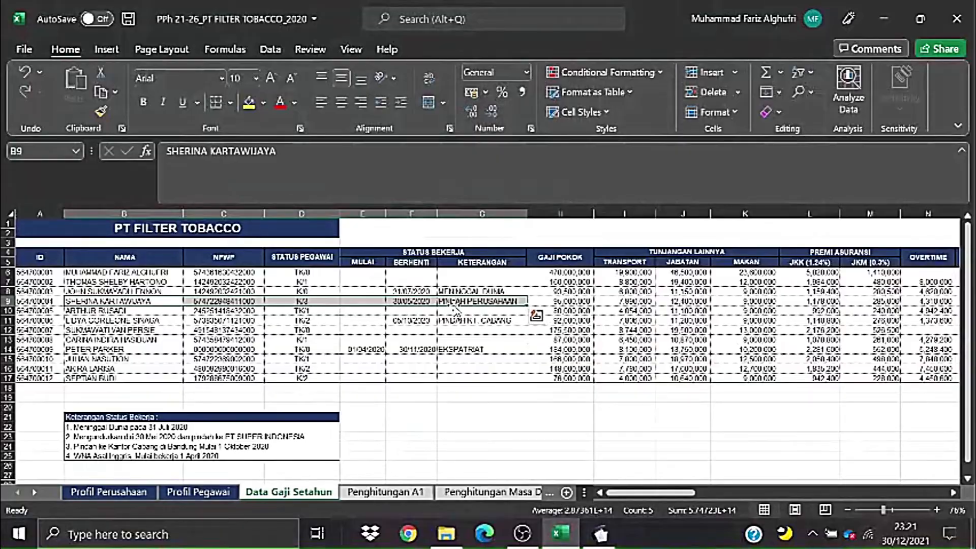
- Set the slip's tax period to months 01 through 05
key(alt+Tab)
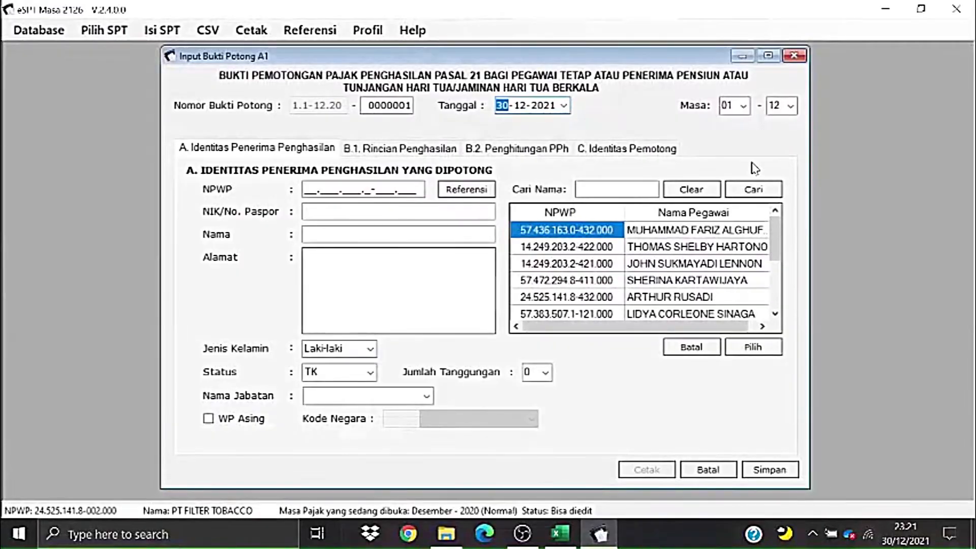
click(736, 106)
click(738, 121)
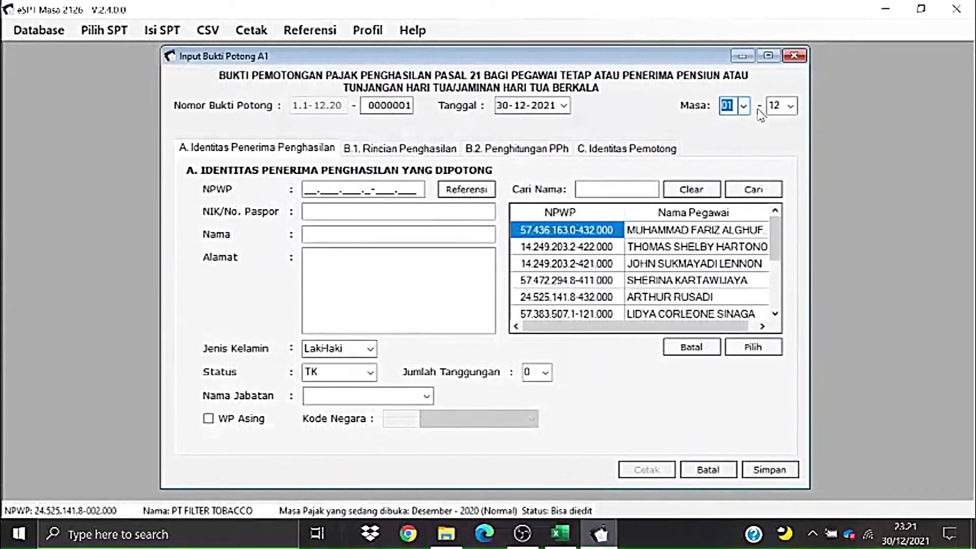
click(791, 106)
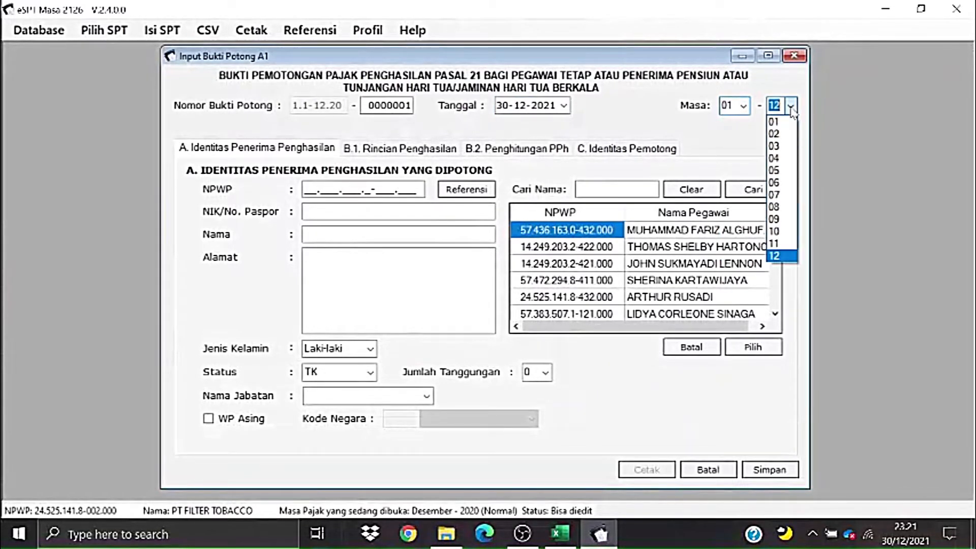
click(776, 170)
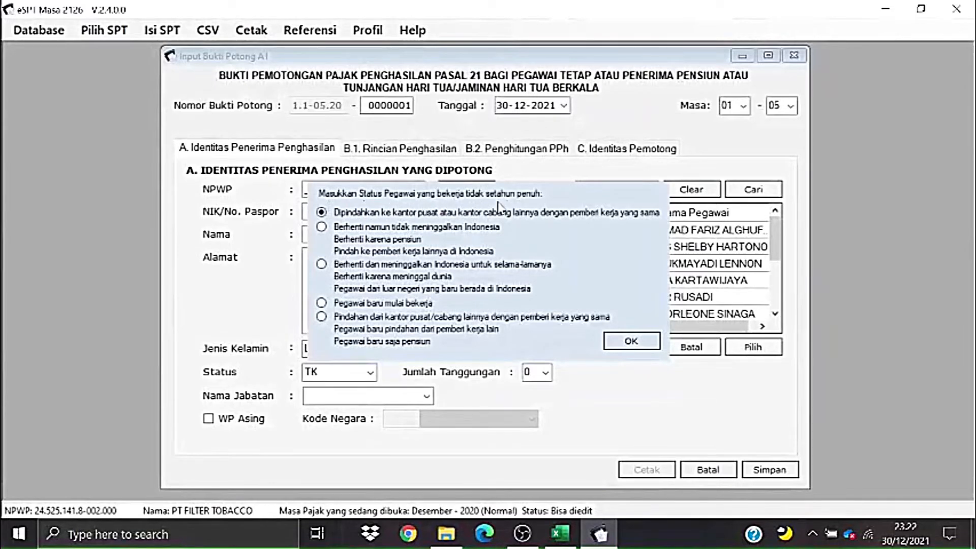
- Reselect the employee's row 9 data from name to reason
key(alt+Tab)
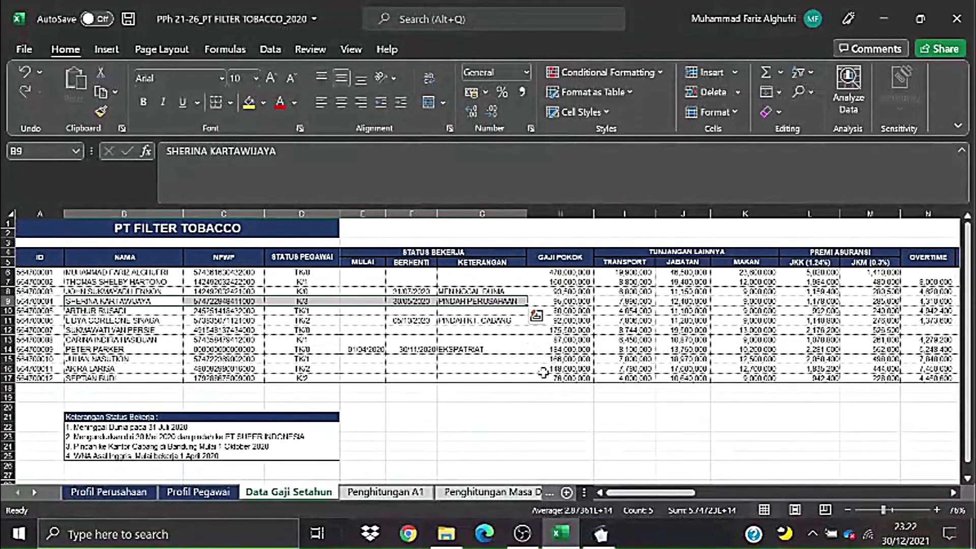
click(531, 396)
drag(139, 301, 480, 310)
- Set the employee status to 'Berhenti namun tidak meninggalkan Indonesia' and confirm
key(alt+Tab)
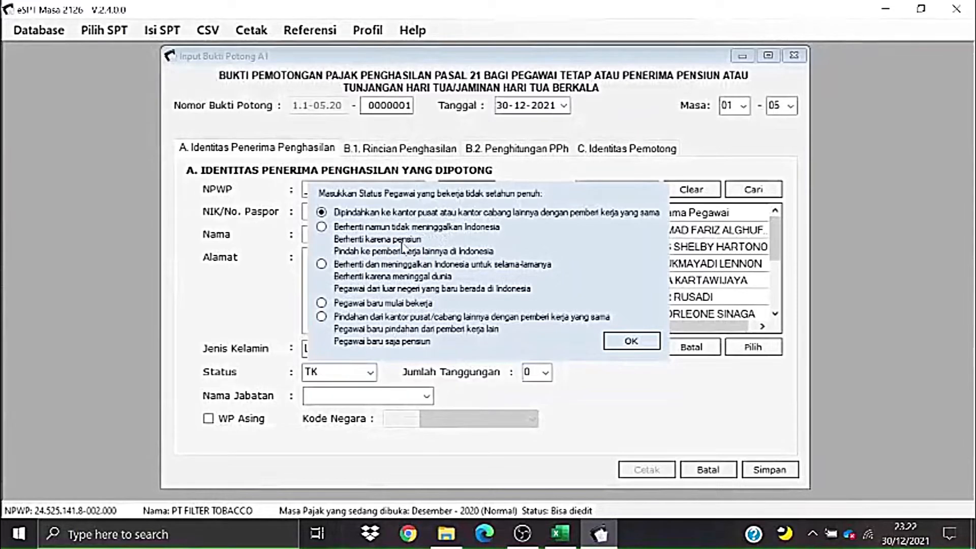
click(322, 227)
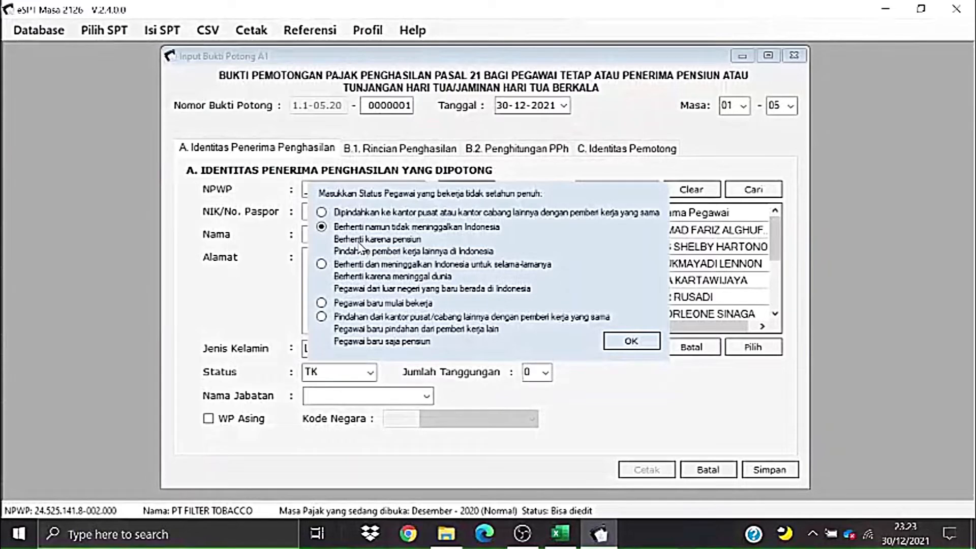
click(619, 343)
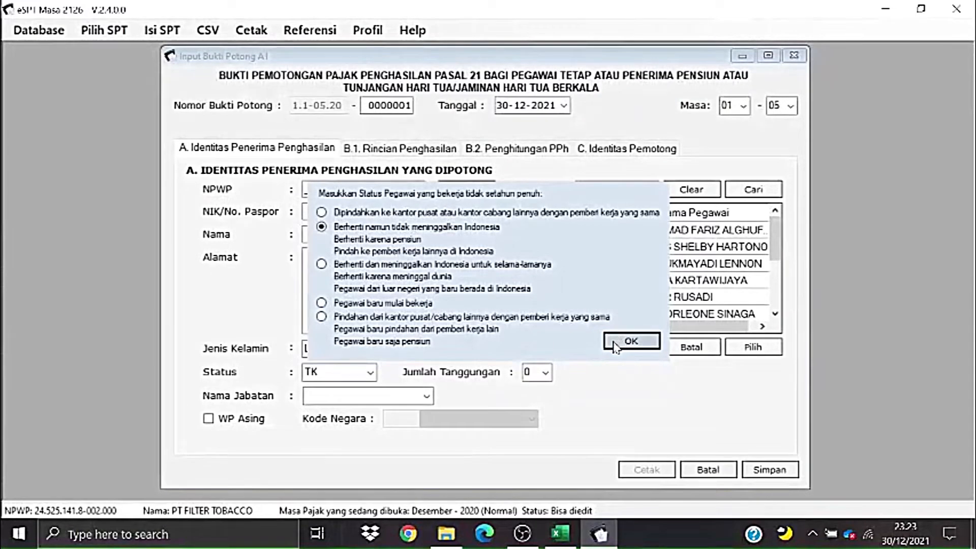
click(630, 341)
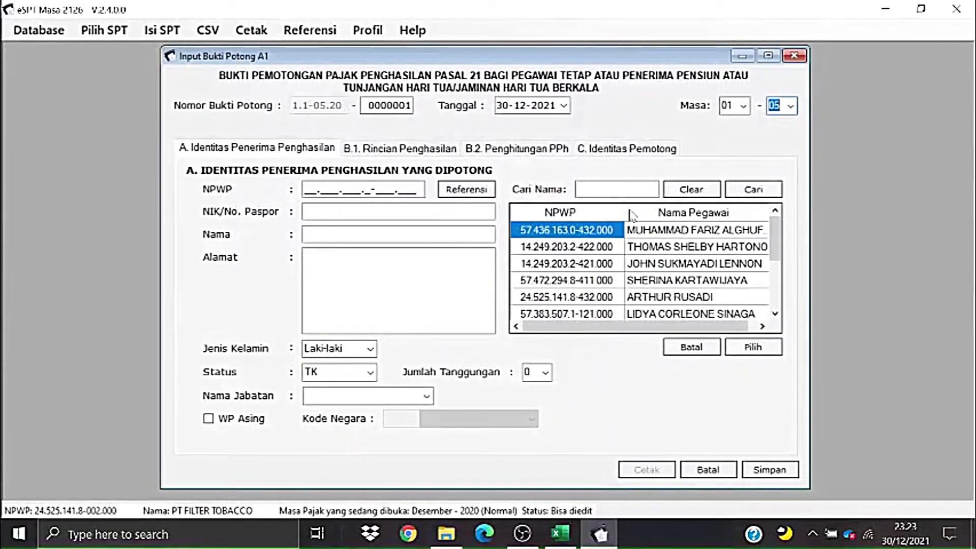
- Load the fourth employee from Nama Pegawai: female, status K/3, job title Staff
drag(775, 229, 777, 245)
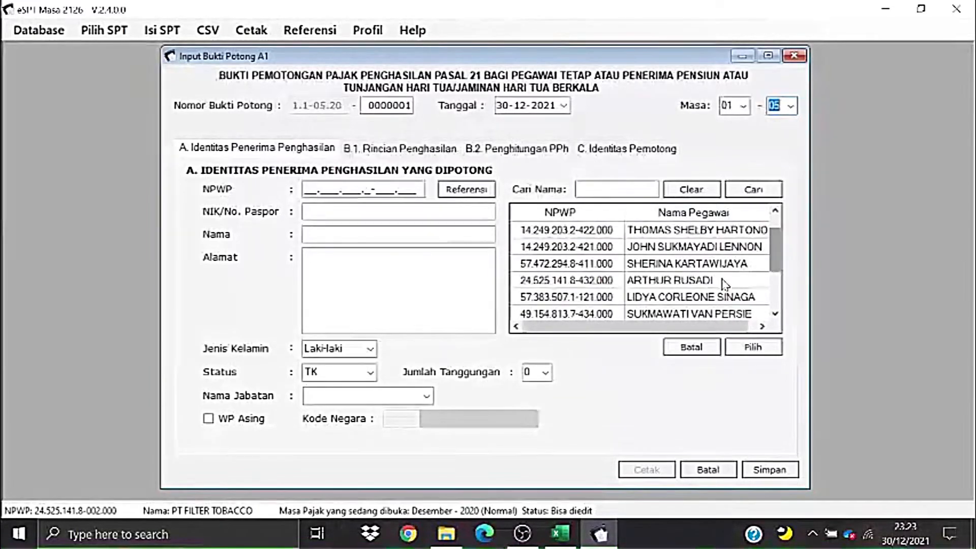
click(566, 268)
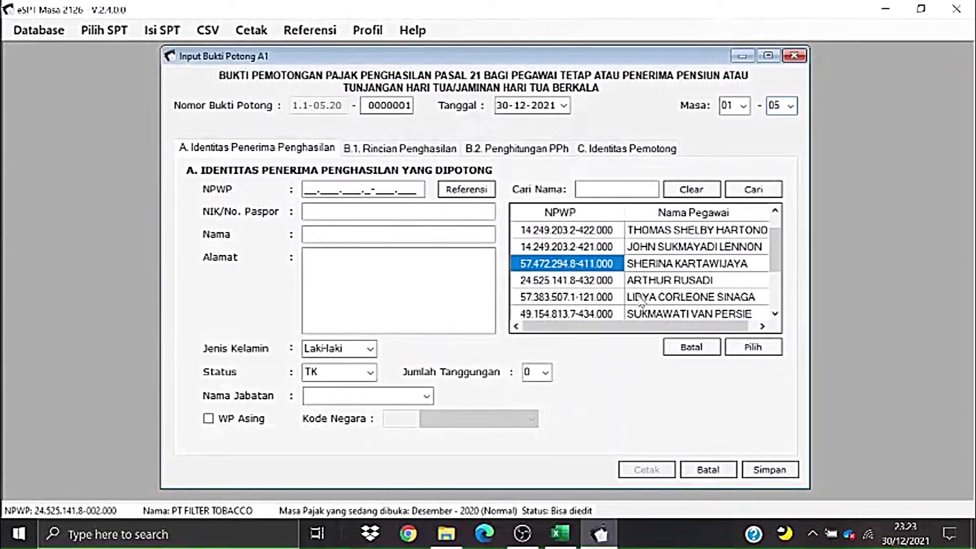
click(665, 267)
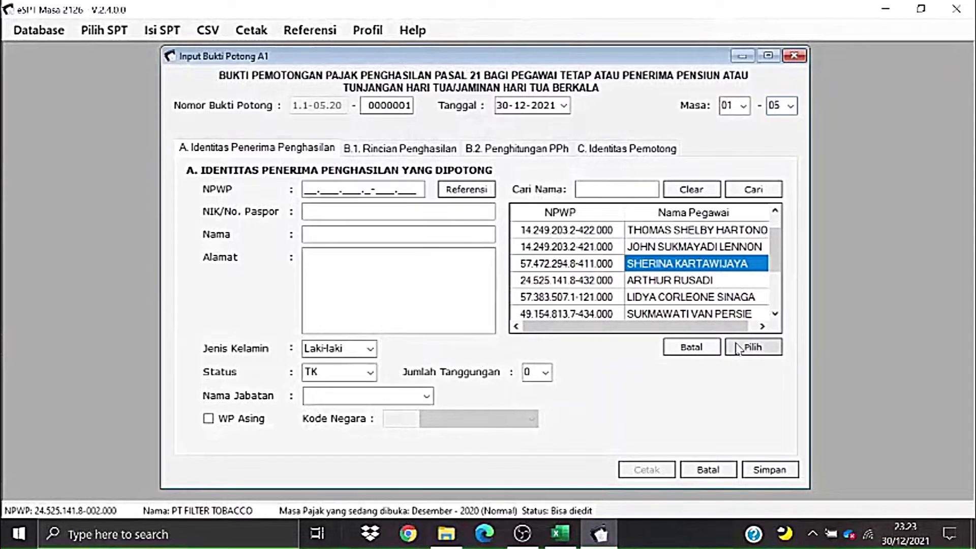
click(742, 349)
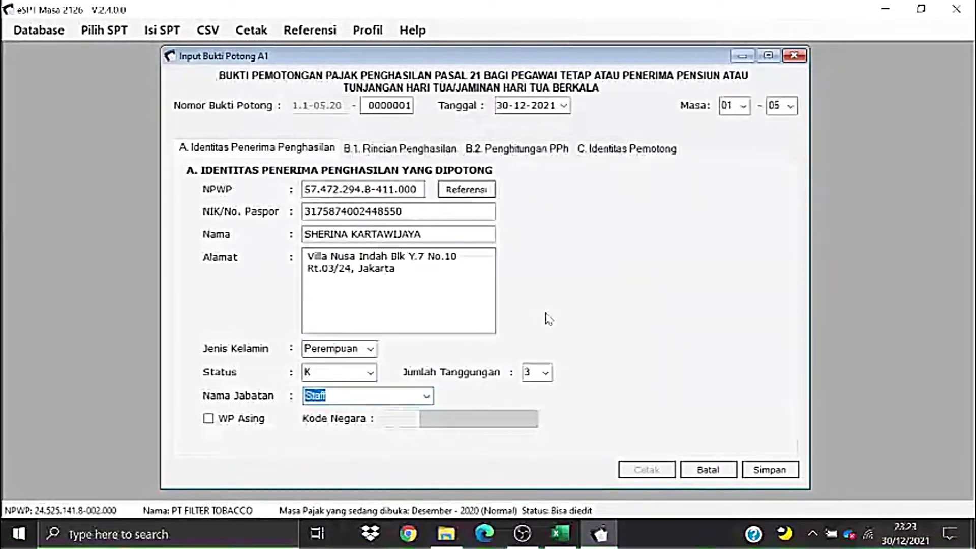
click(417, 397)
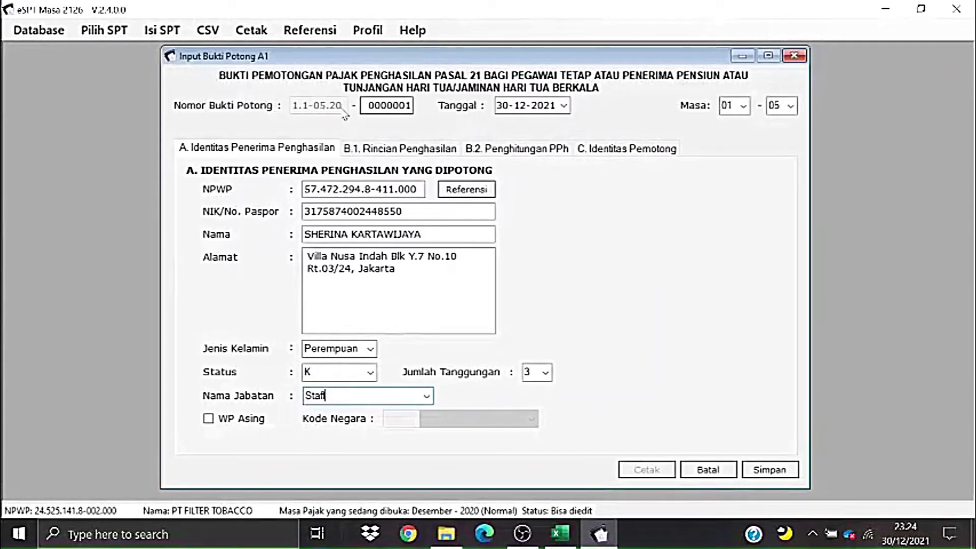
click(790, 105)
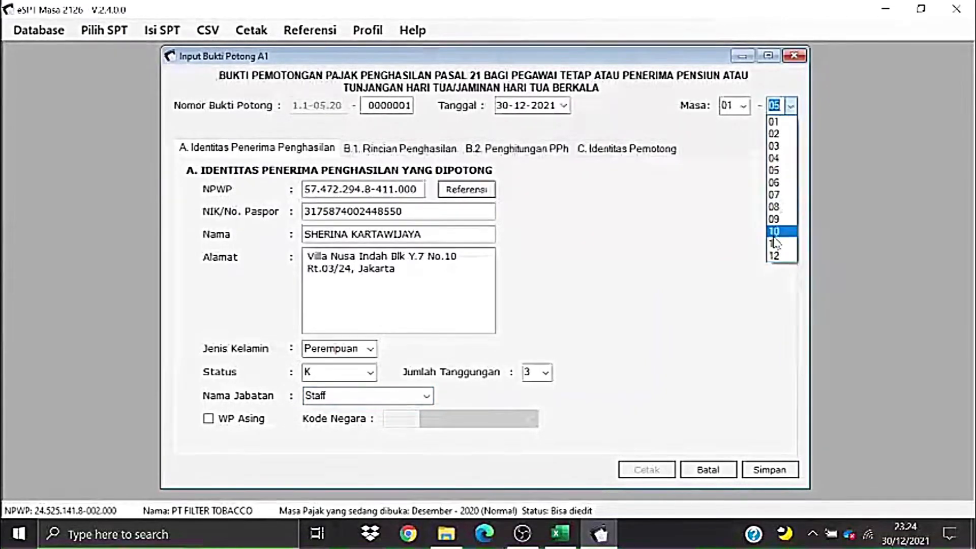
- Correct the period end month to 05 and reconfirm 'Berhenti namun tidak meninggalkan Indonesia'
click(776, 254)
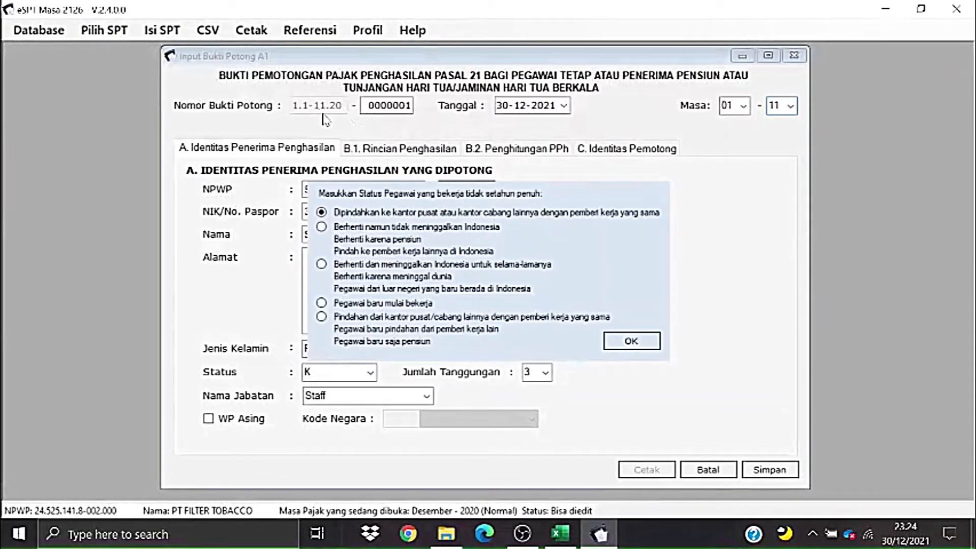
click(783, 112)
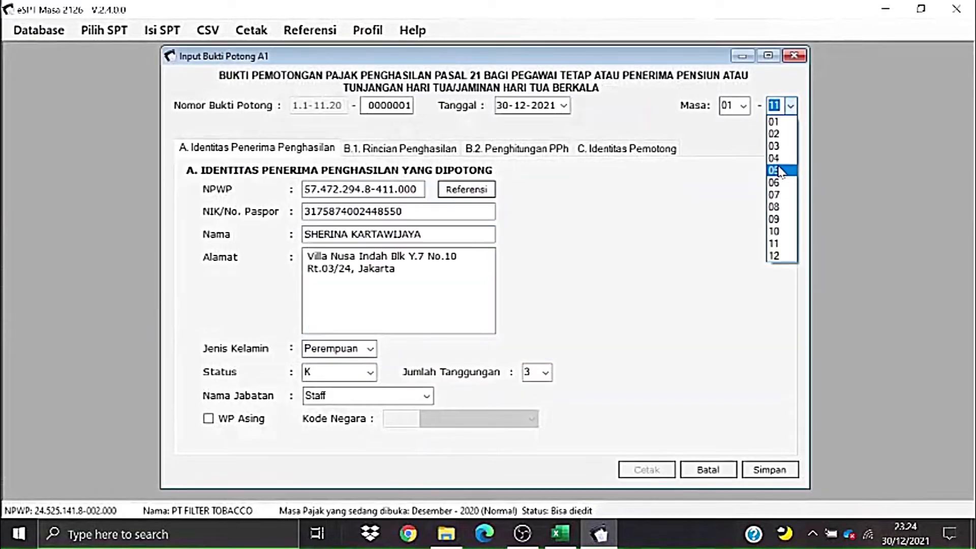
click(781, 171)
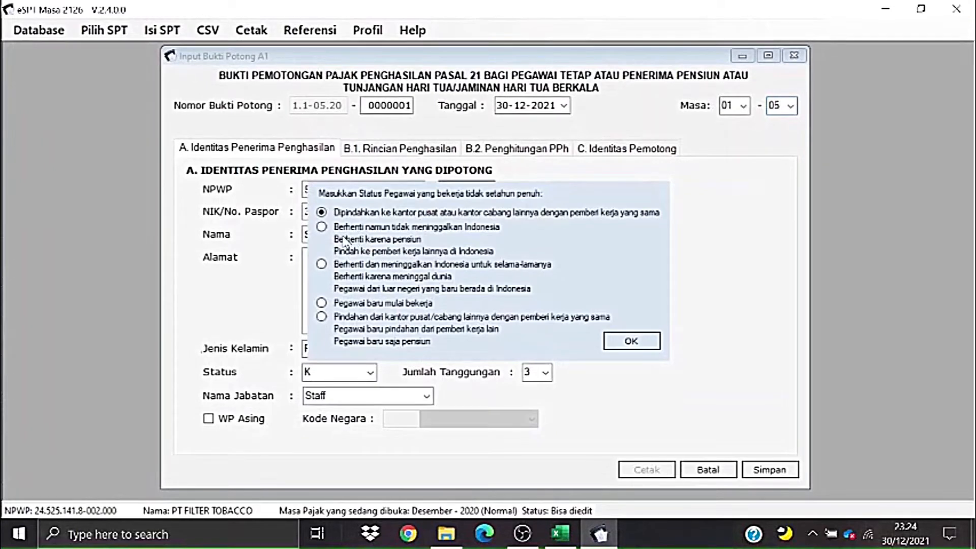
click(321, 227)
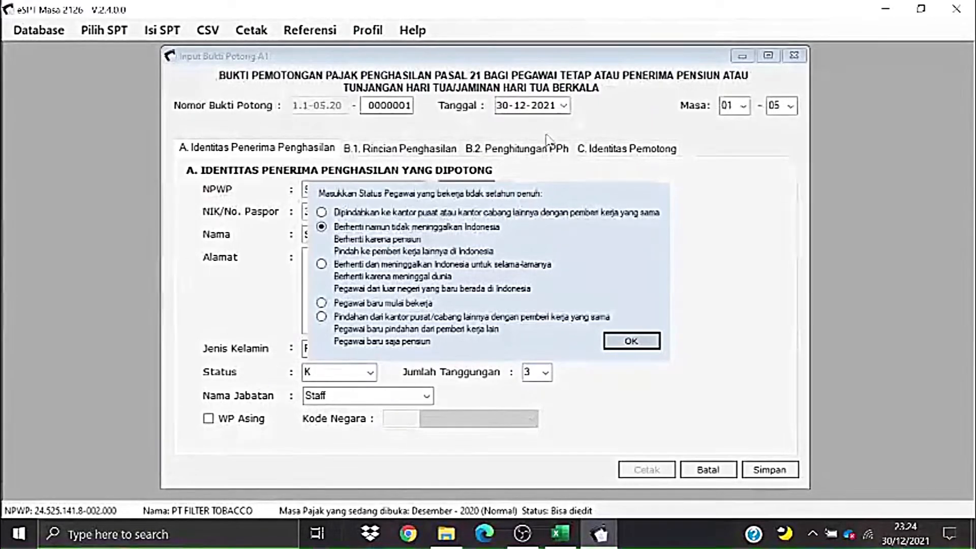
click(638, 343)
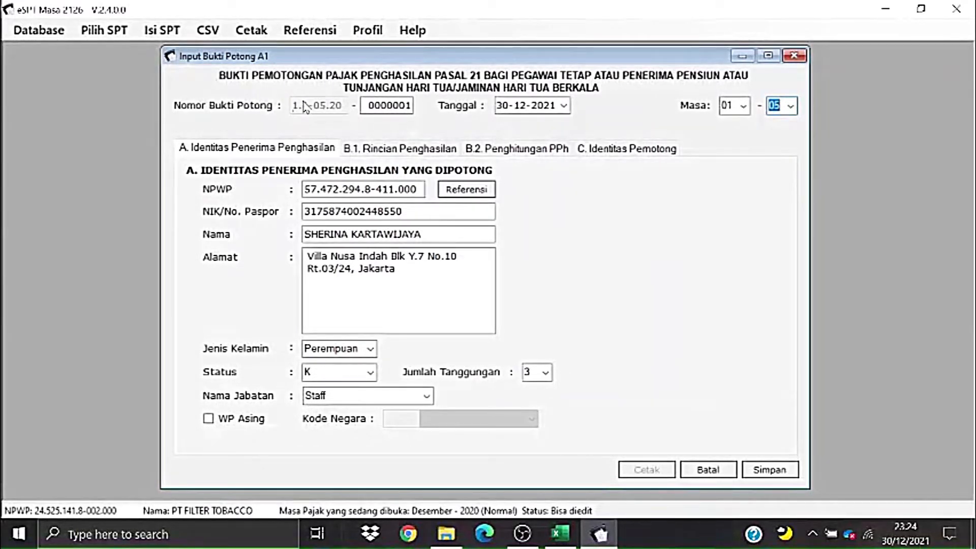
- Set the slip date to 30-06-2021 in the Tanggal date picker
click(565, 106)
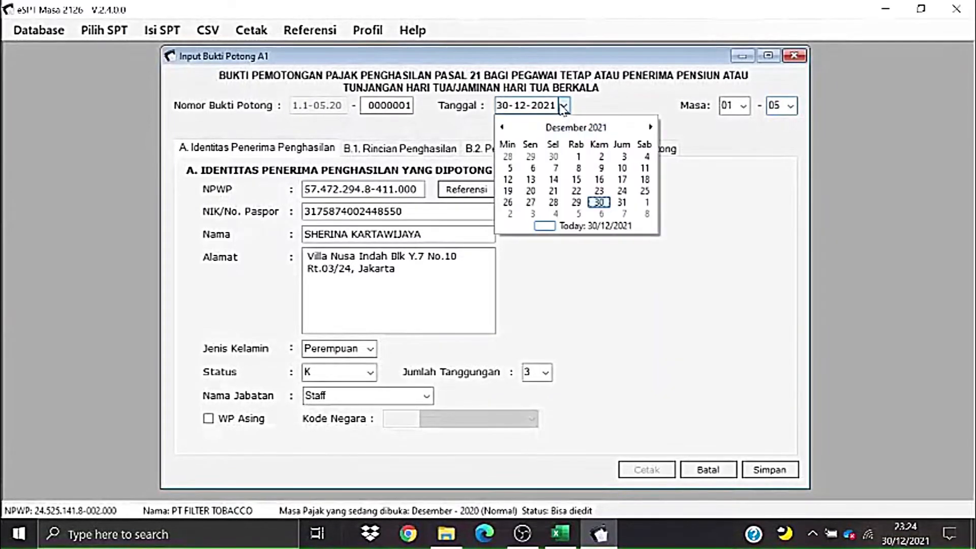
click(502, 127)
click(502, 127)
click(501, 127)
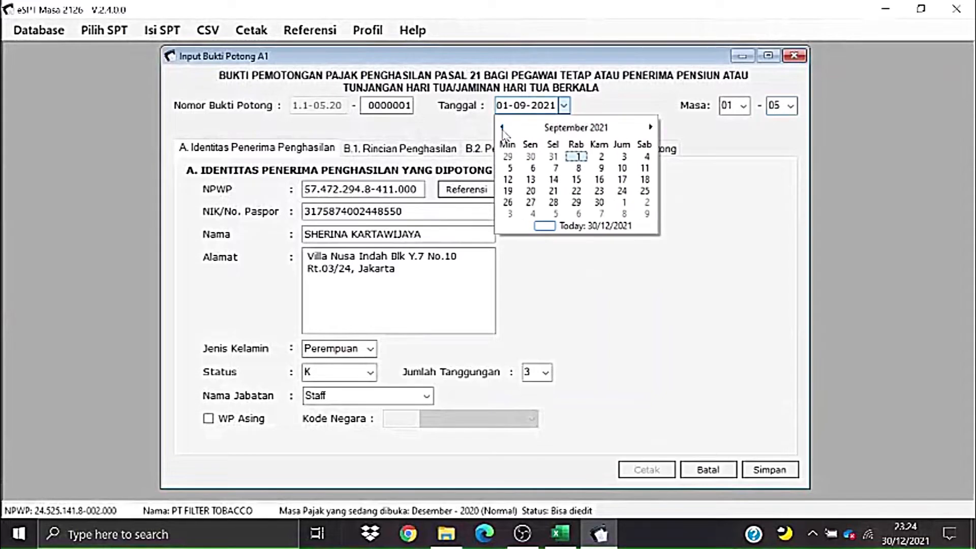
click(502, 127)
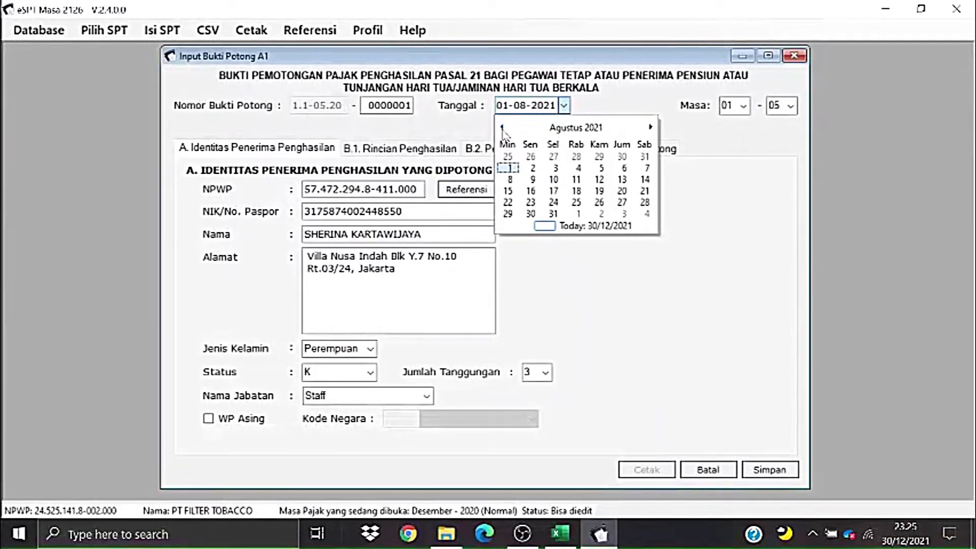
click(502, 127)
click(501, 127)
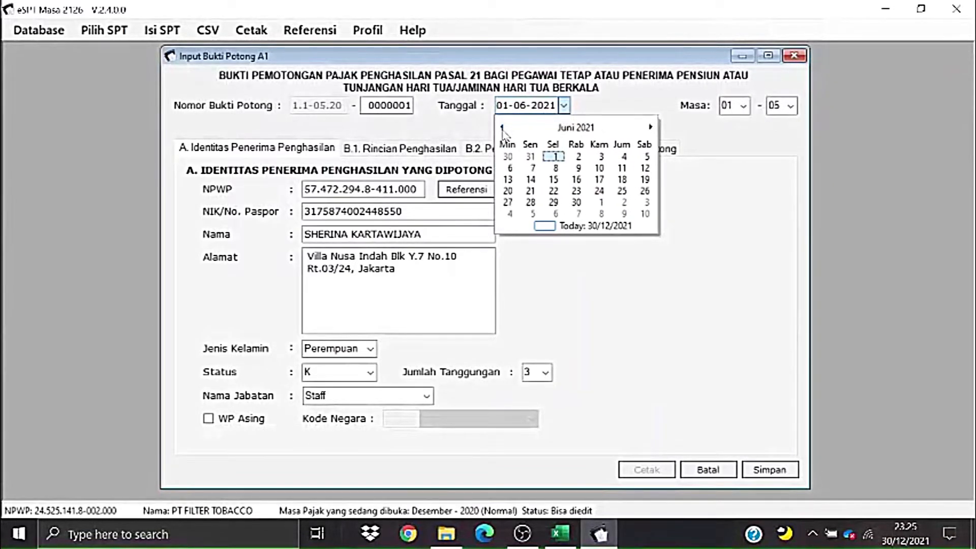
click(502, 127)
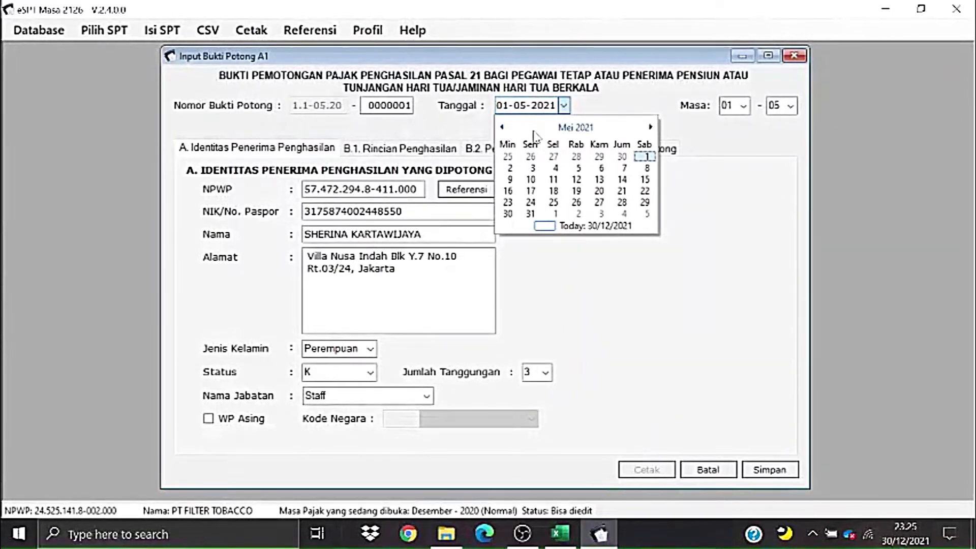
click(651, 129)
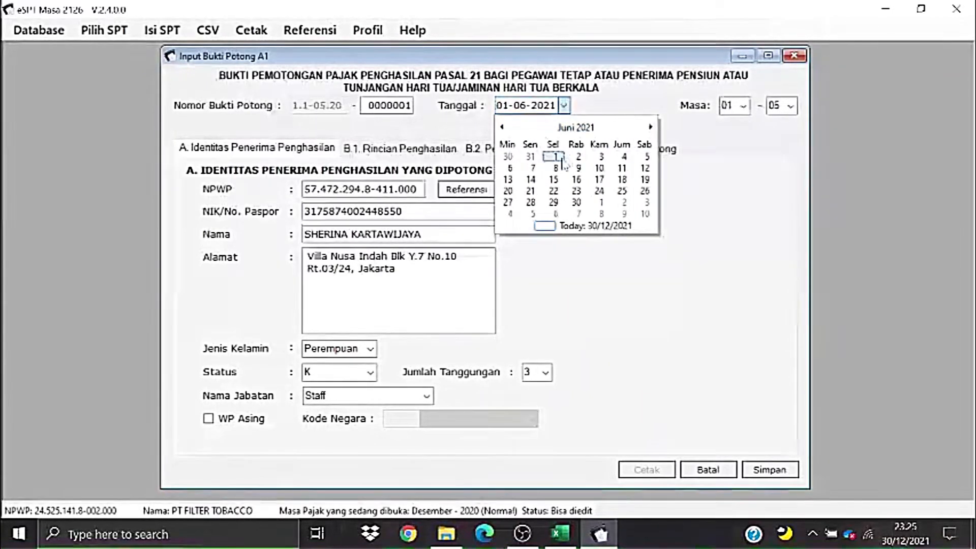
click(575, 203)
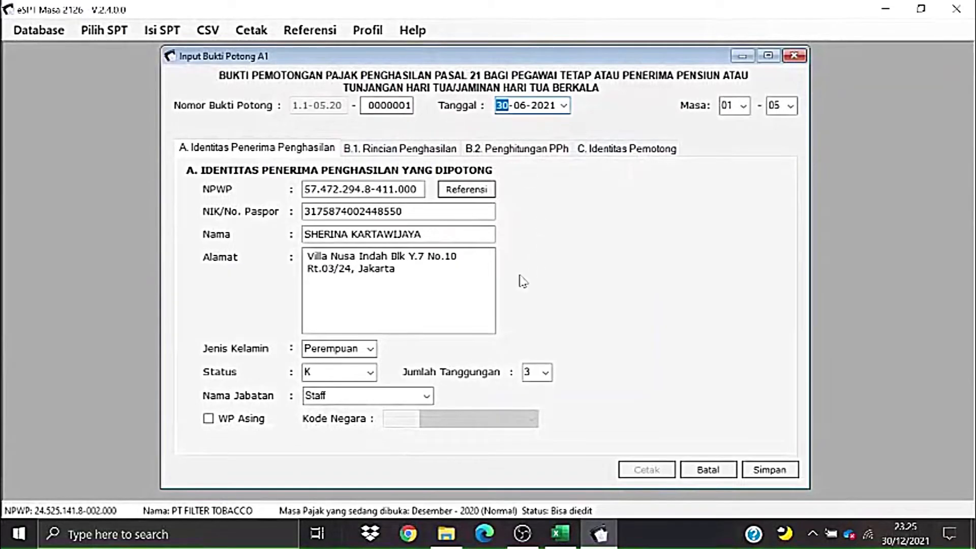
- Compare the B.1 Rincian Penghasilan and B.2 Penghitungan PPh tabs
click(402, 149)
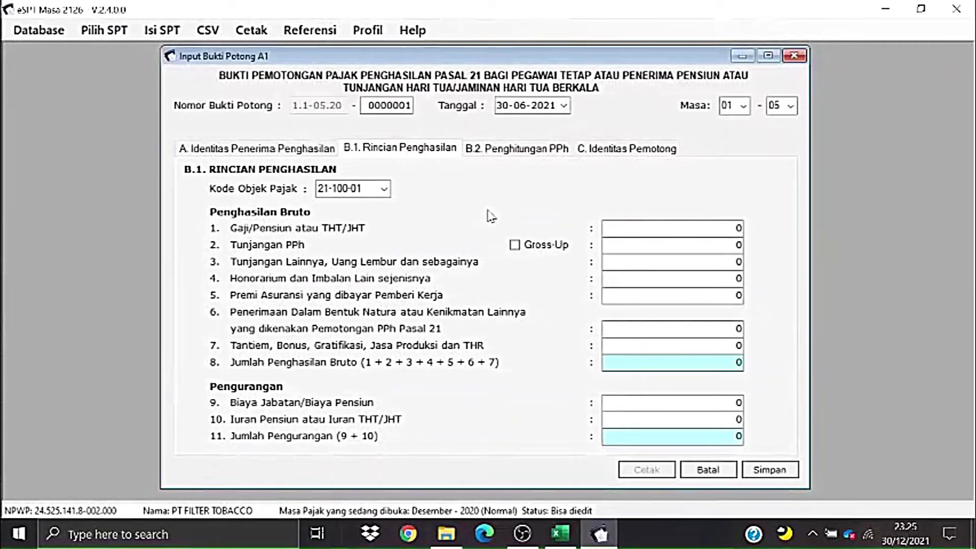
click(516, 155)
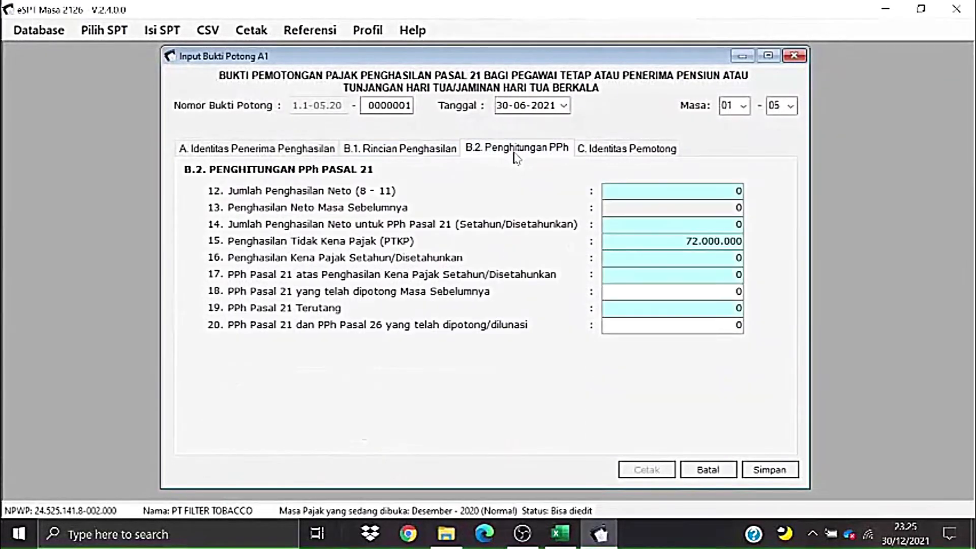
click(420, 153)
click(480, 155)
click(416, 152)
click(478, 155)
click(436, 154)
- Revisit section A, then settle on B.1 showing object code 21-100-01 with zero amounts
click(326, 154)
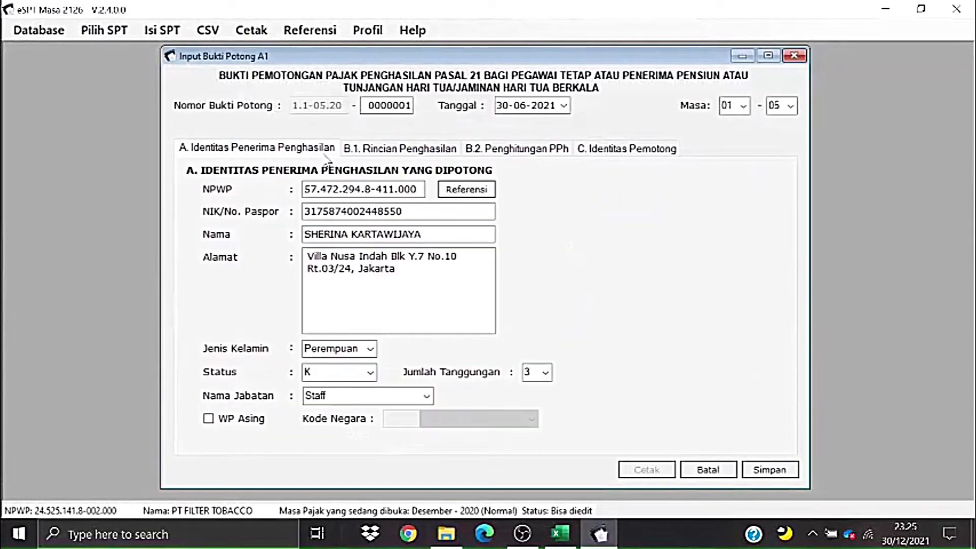
click(377, 154)
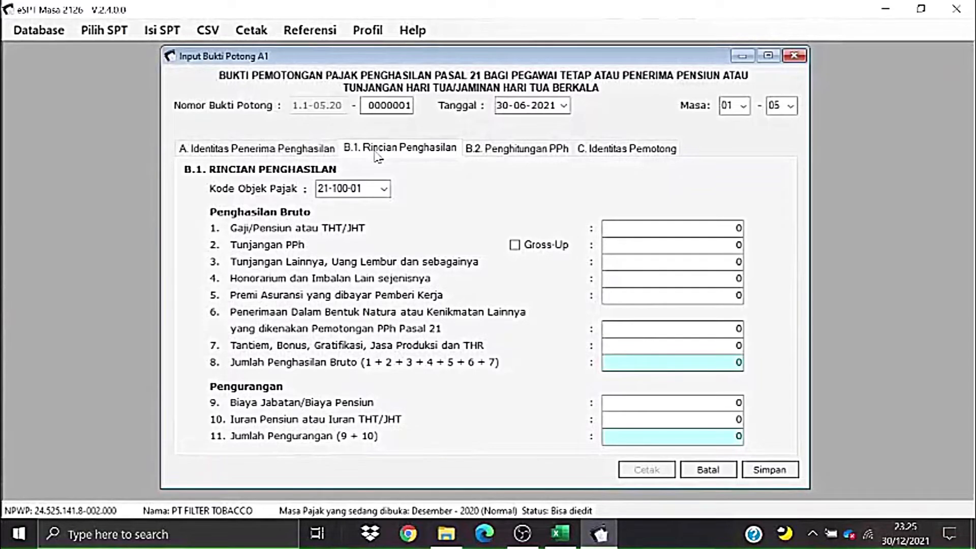
click(483, 150)
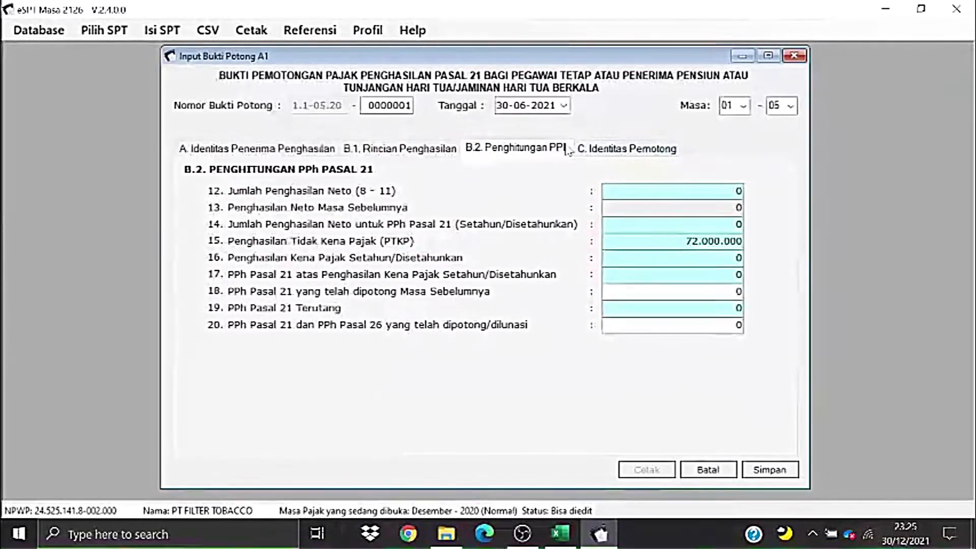
click(444, 149)
click(501, 154)
click(426, 150)
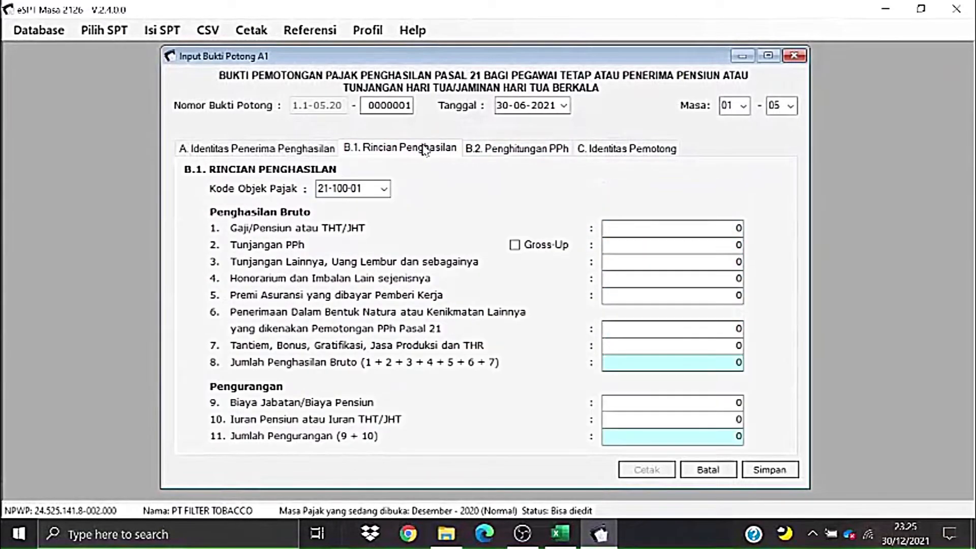
key(alt+Tab)
- Paste the employee's 95000000 base salary from H9 into Gaji/Pensiun
click(480, 388)
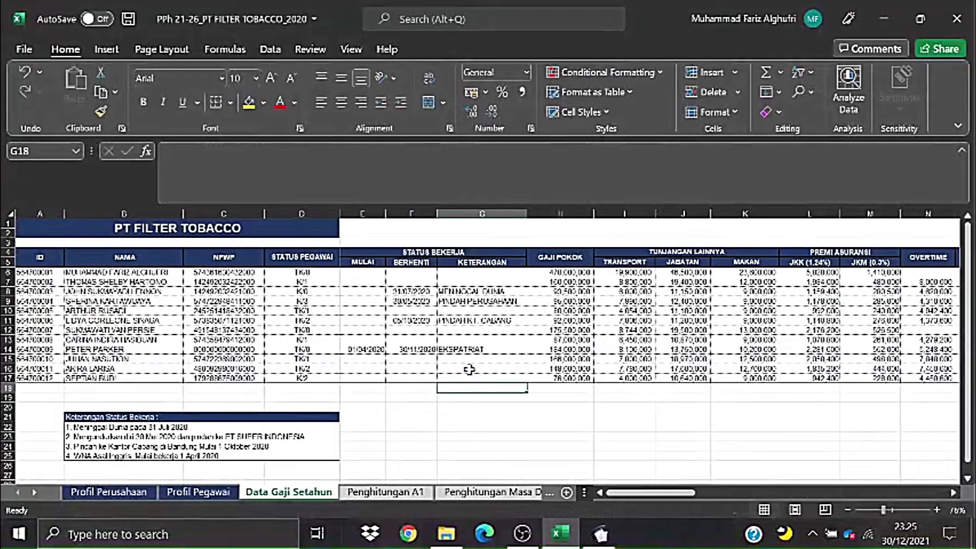
click(239, 292)
click(299, 304)
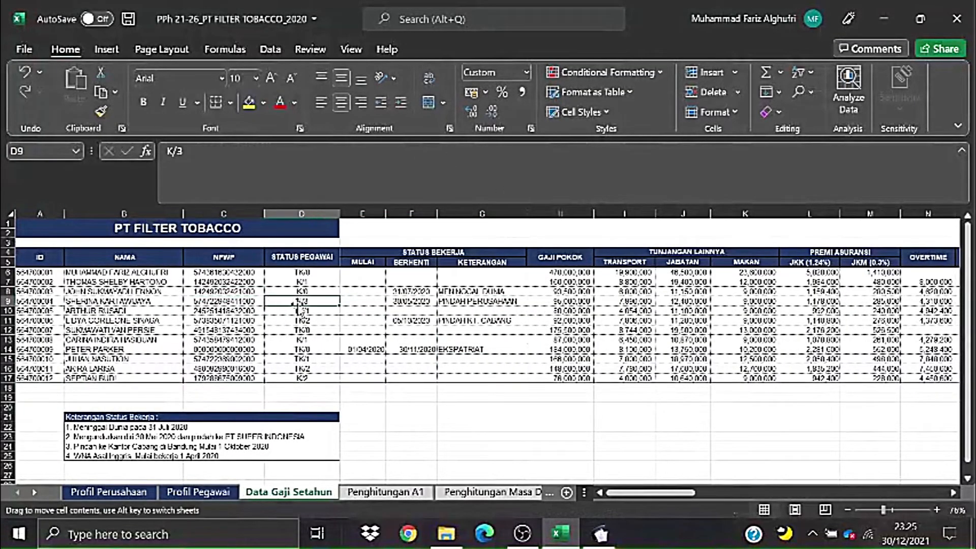
click(410, 301)
click(480, 301)
click(556, 301)
key(ctrl+c)
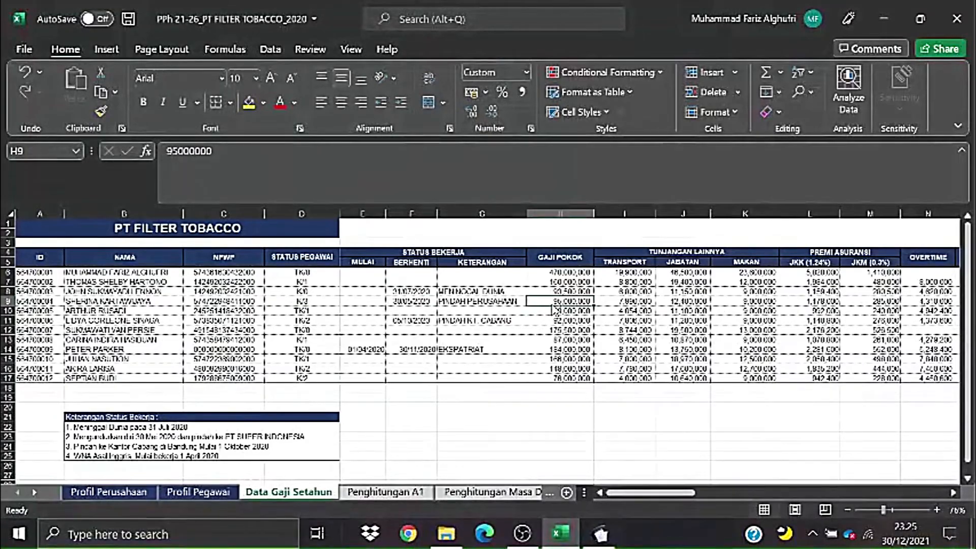
key(alt+Tab)
drag(630, 234, 749, 232)
key(ctrl+v)
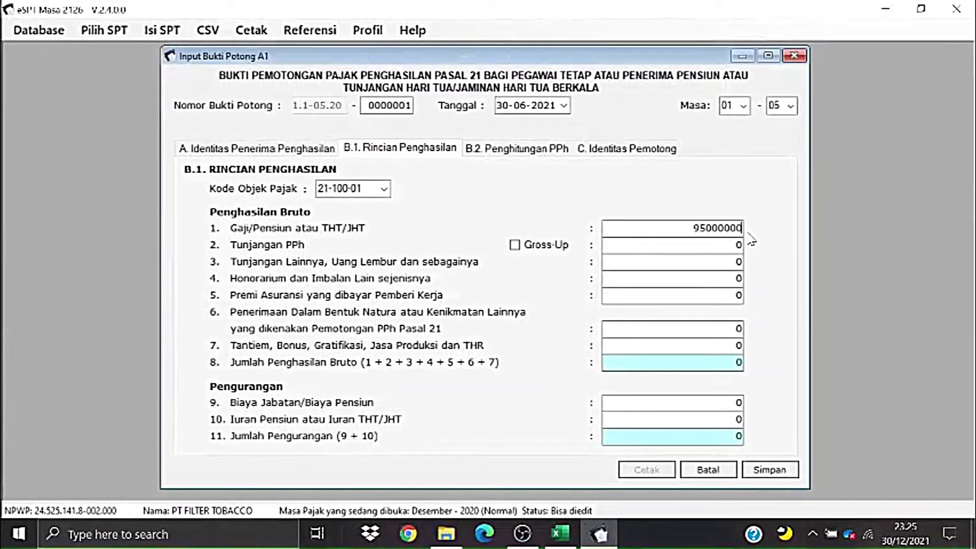
- Copy the 33700000 other allowances from T6 on the Penghitungan A1 sheet
key(alt+Tab)
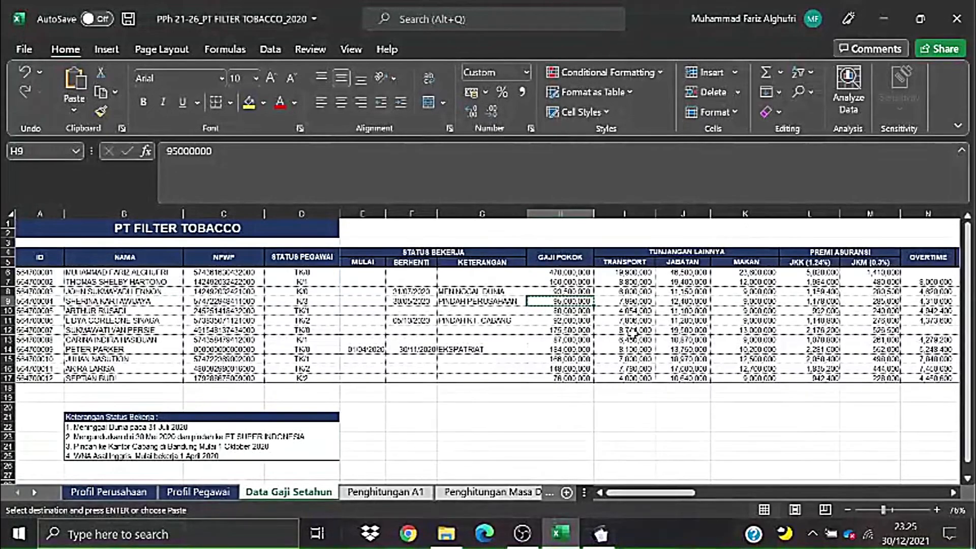
click(385, 492)
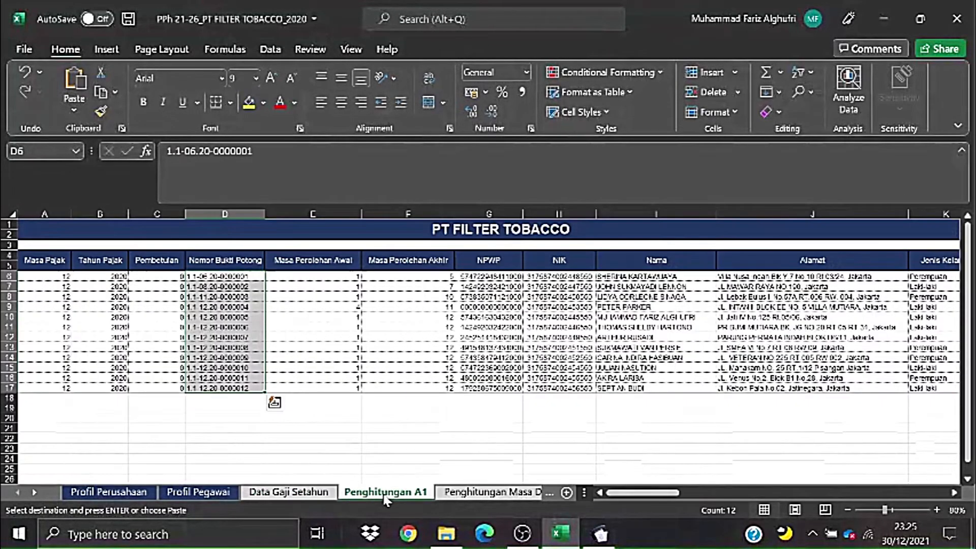
click(389, 421)
click(573, 395)
drag(656, 480, 747, 494)
scroll(686, 443, up, 1)
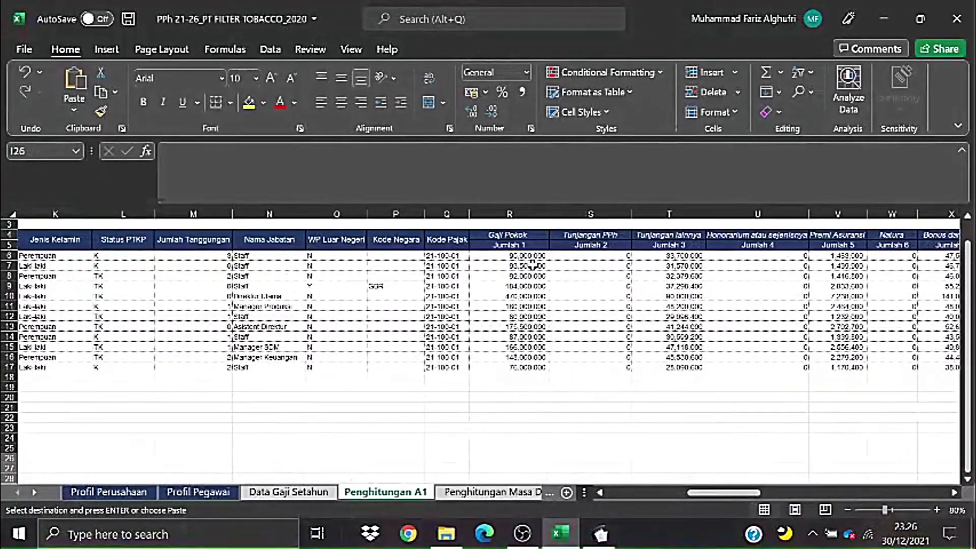
click(672, 255)
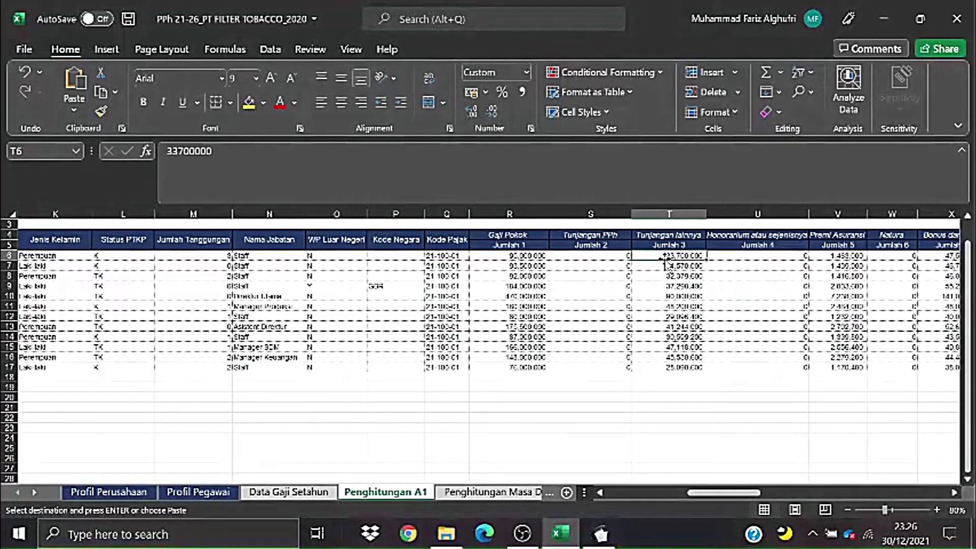
key(ctrl+c)
scroll(703, 276, up, 1)
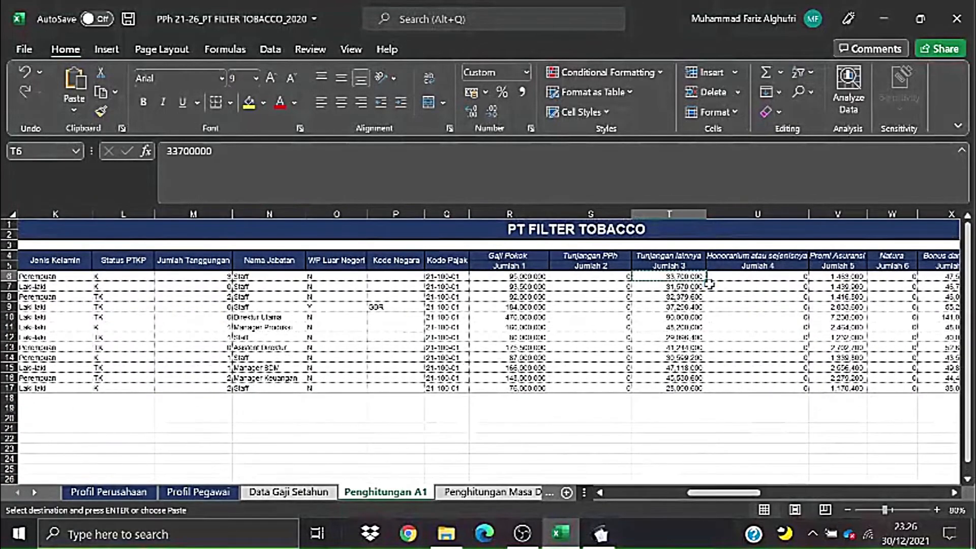
key(alt+Tab)
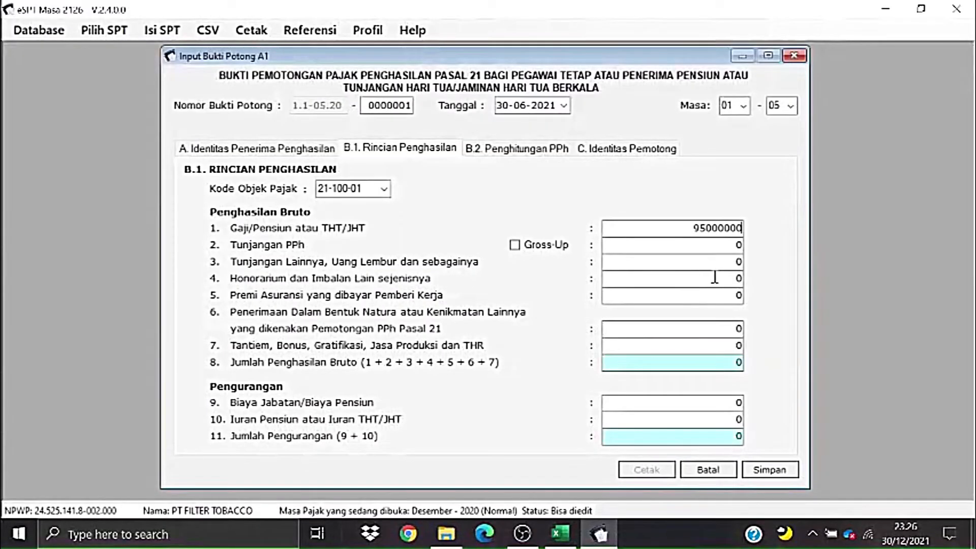
- Paste 33.700.000 into the other allowances field
click(738, 261)
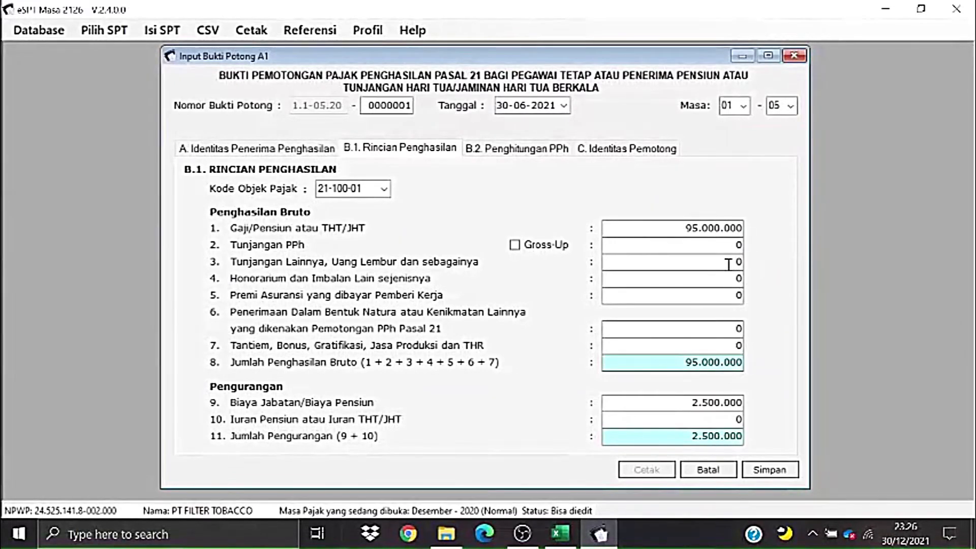
double_click(738, 262)
key(ctrl+v)
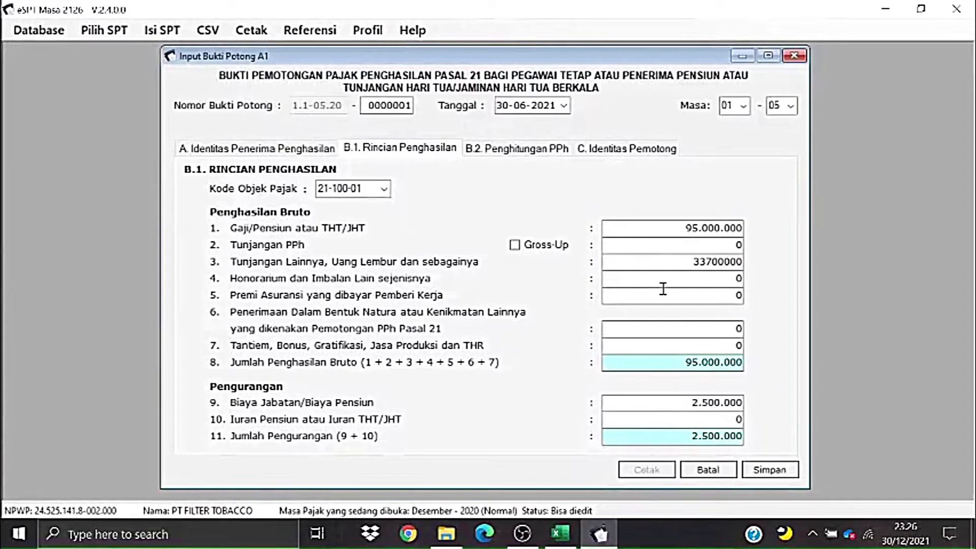
- Enter the 1463000 insurance premium from V6 into field 5
key(alt+Tab)
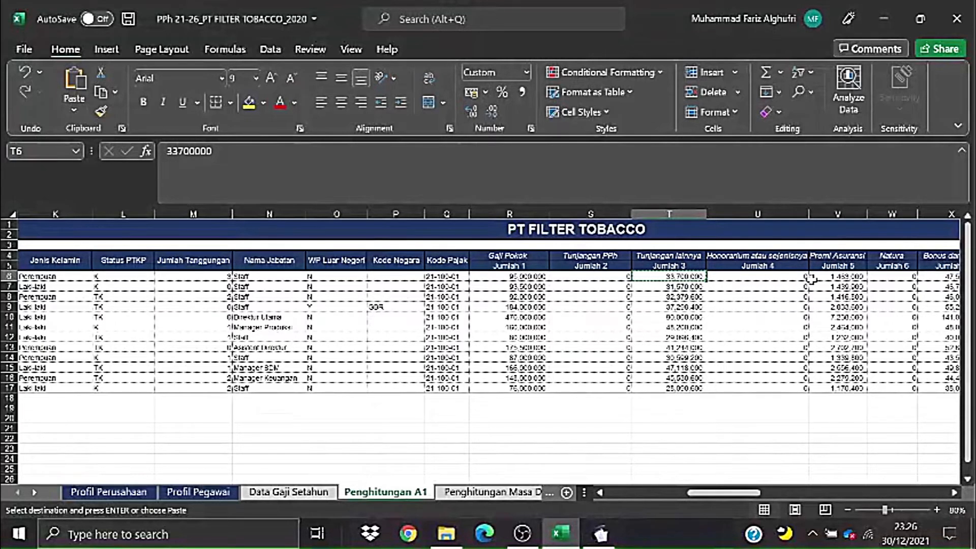
click(839, 277)
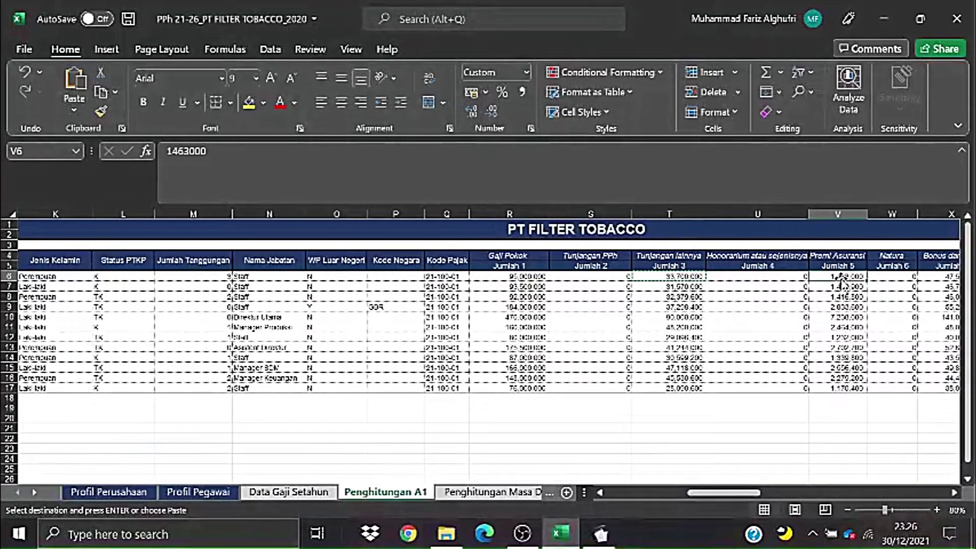
key(alt+Tab)
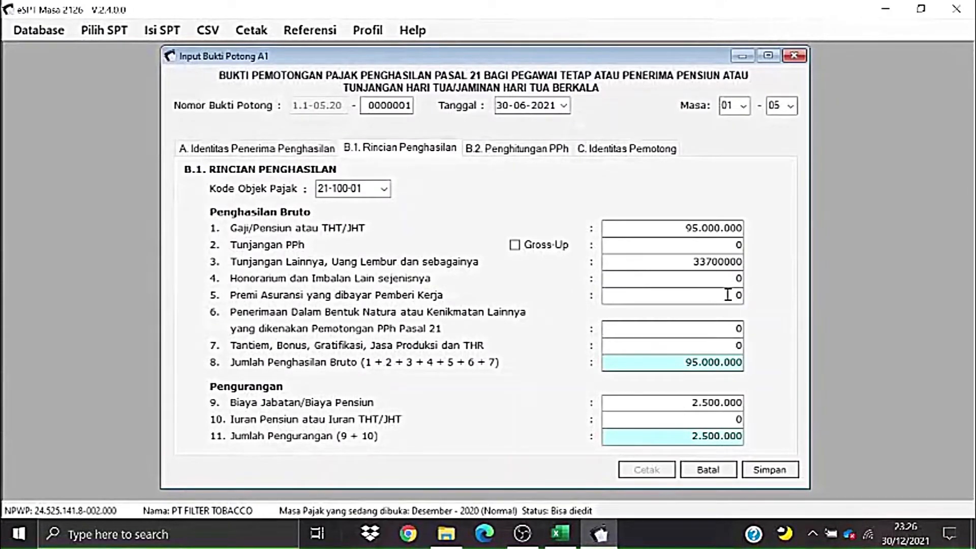
click(738, 295)
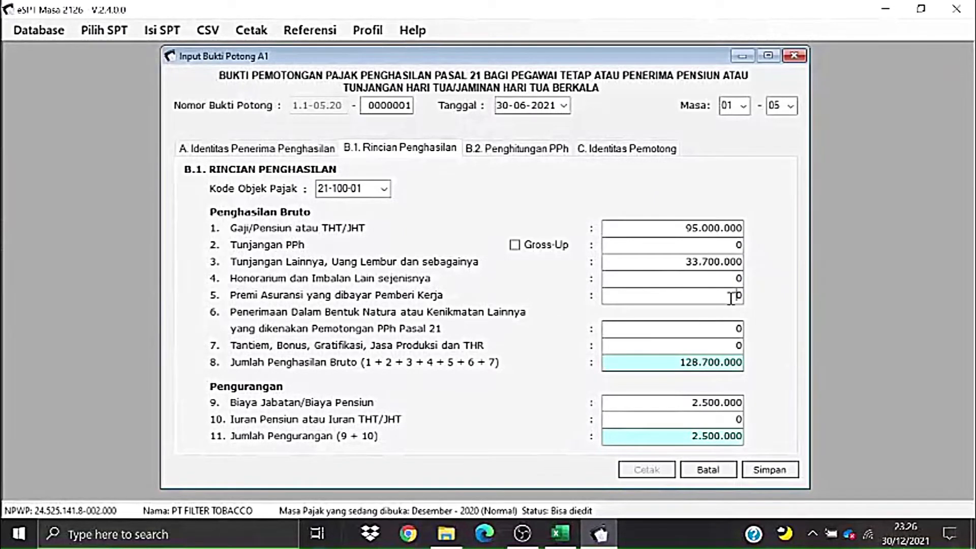
text(1463000)
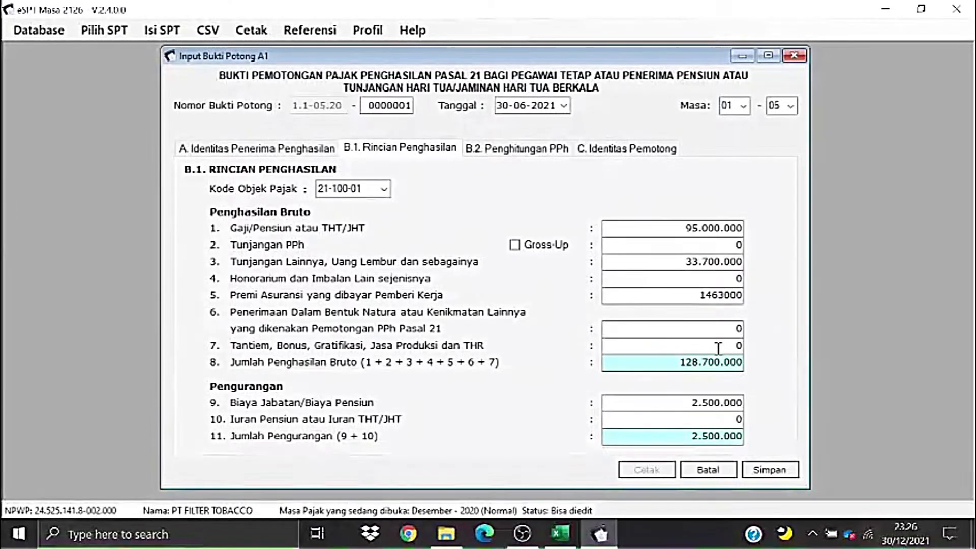
- Paste the 47.500.000 bonus from X6 into field 7, making gross income 177.663.000
key(alt+Tab)
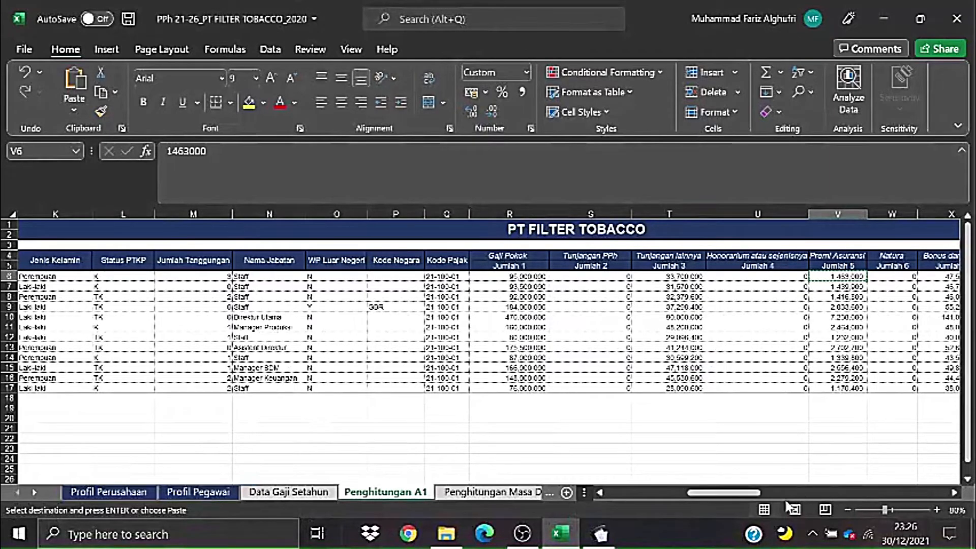
drag(750, 492, 798, 496)
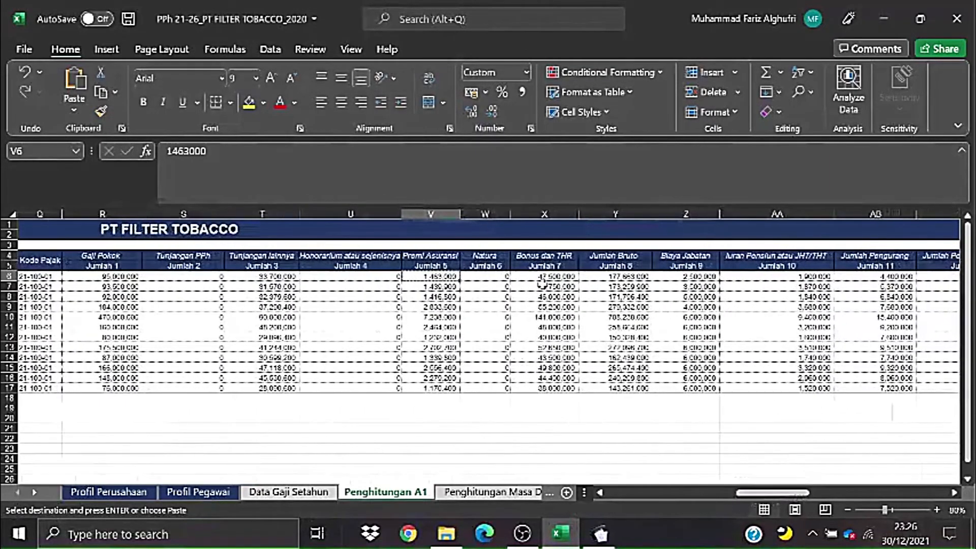
click(544, 286)
click(544, 275)
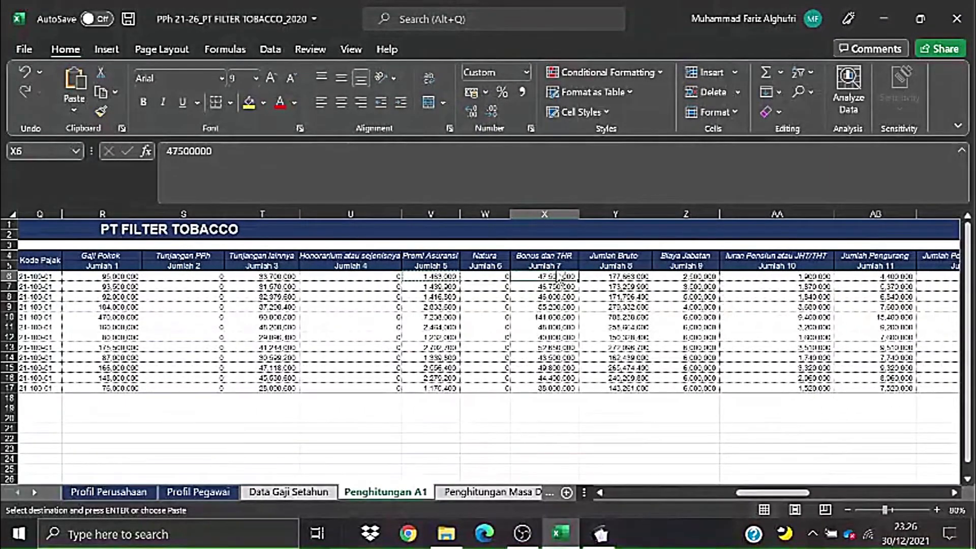
key(ctrl+c)
key(alt+Tab)
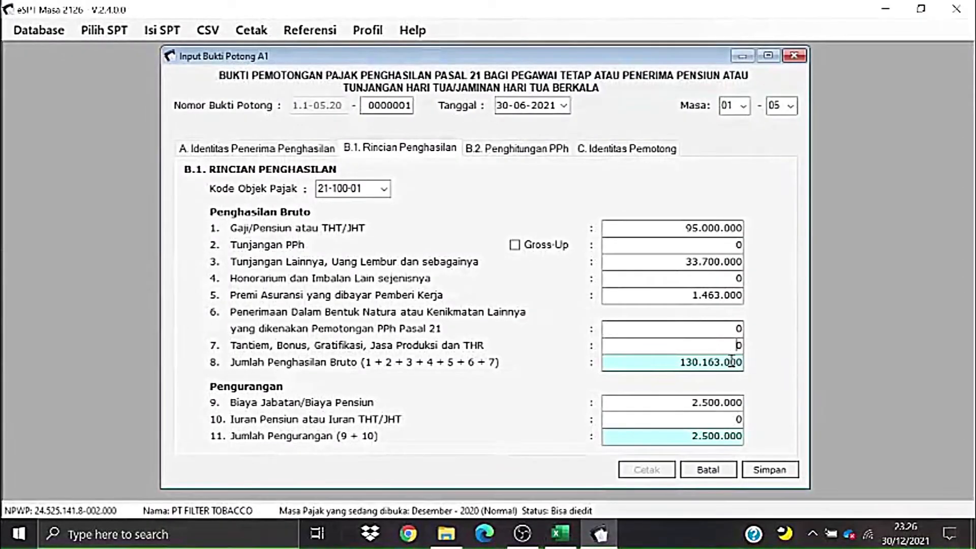
drag(732, 345, 750, 343)
key(ctrl+v)
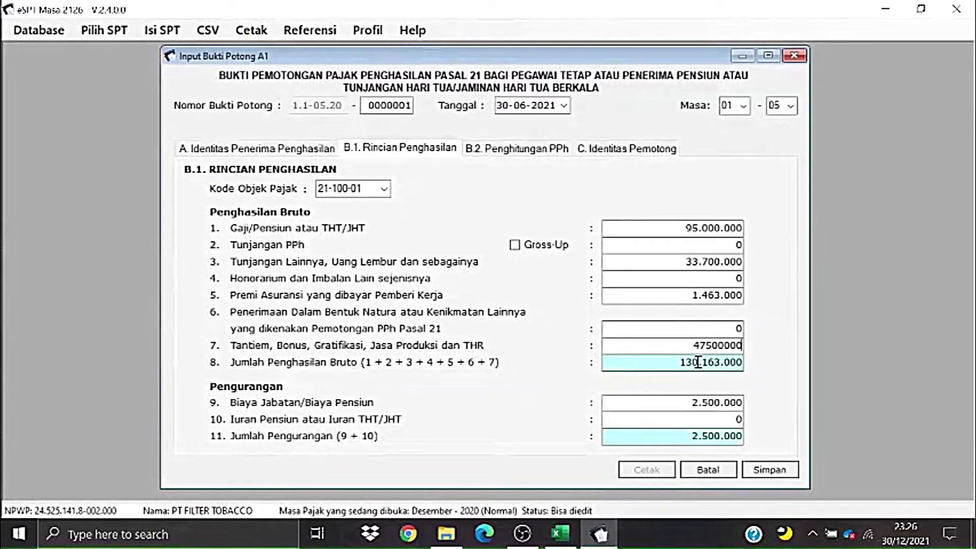
click(695, 403)
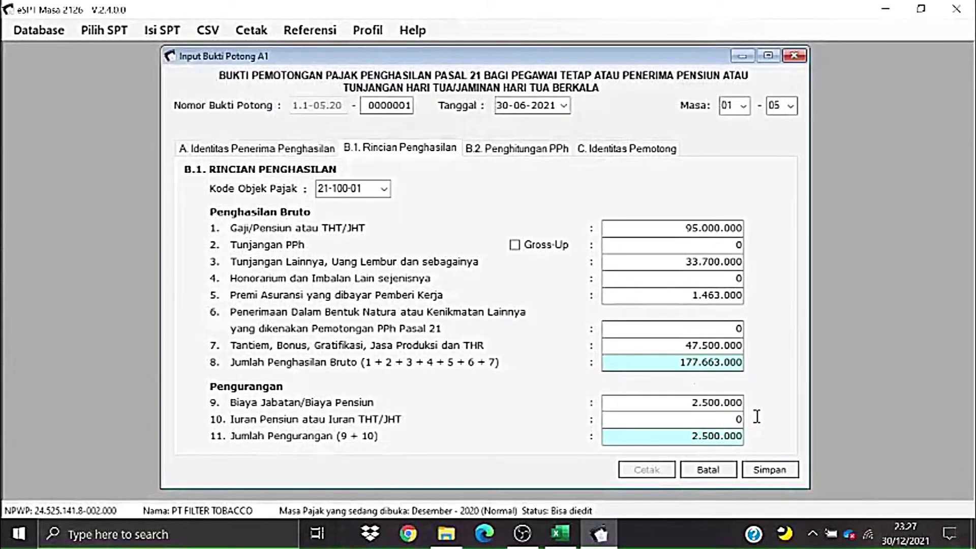
- Paste the 1900000 pension contribution from AA6 into field 10
key(alt+Tab)
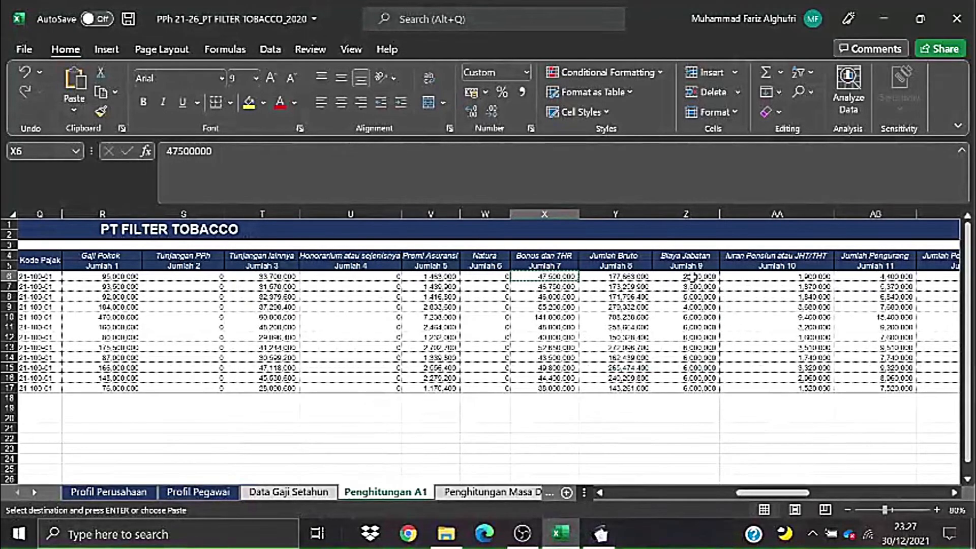
click(755, 277)
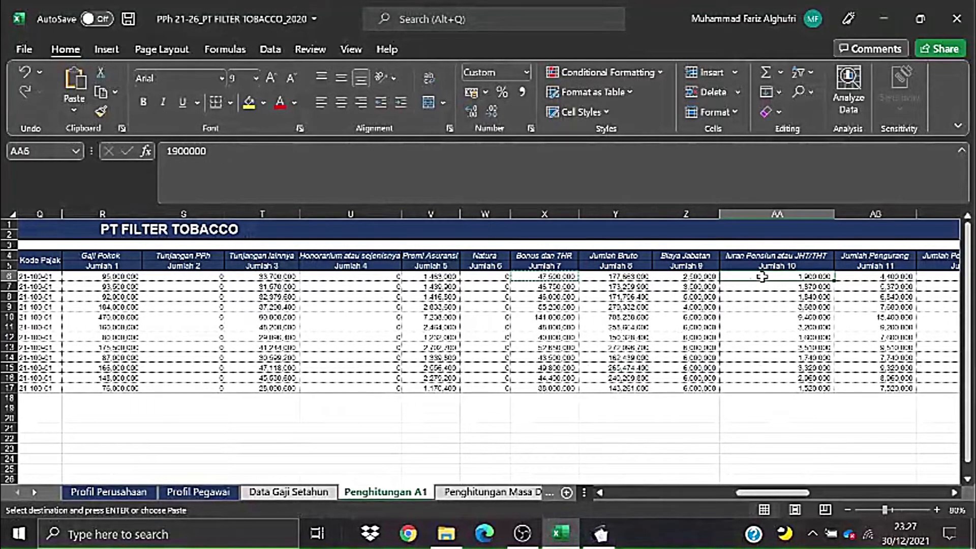
key(alt+Tab)
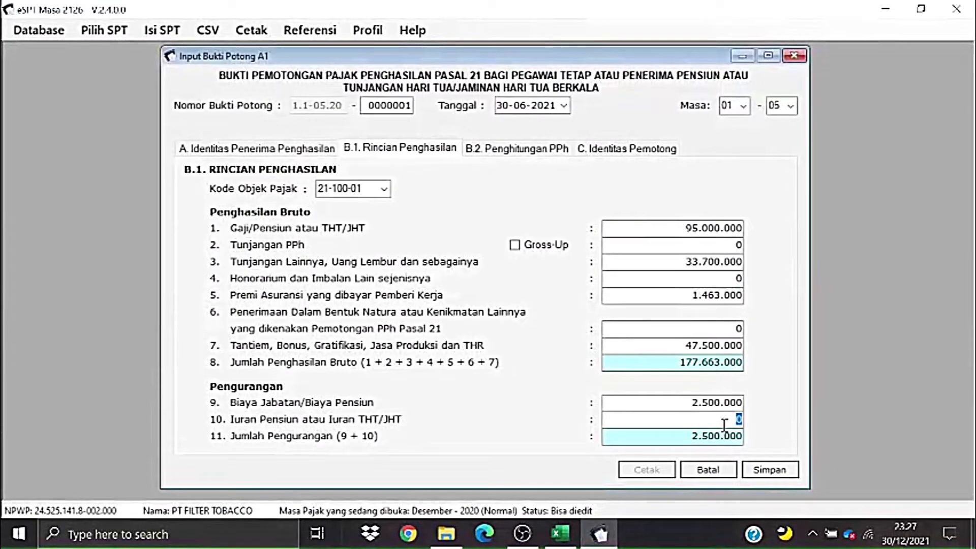
key(ctrl+v)
- Review the B.2 PPh 21 calculation: net income 173.263.000, PPh 21 owed 10.189.450
click(565, 148)
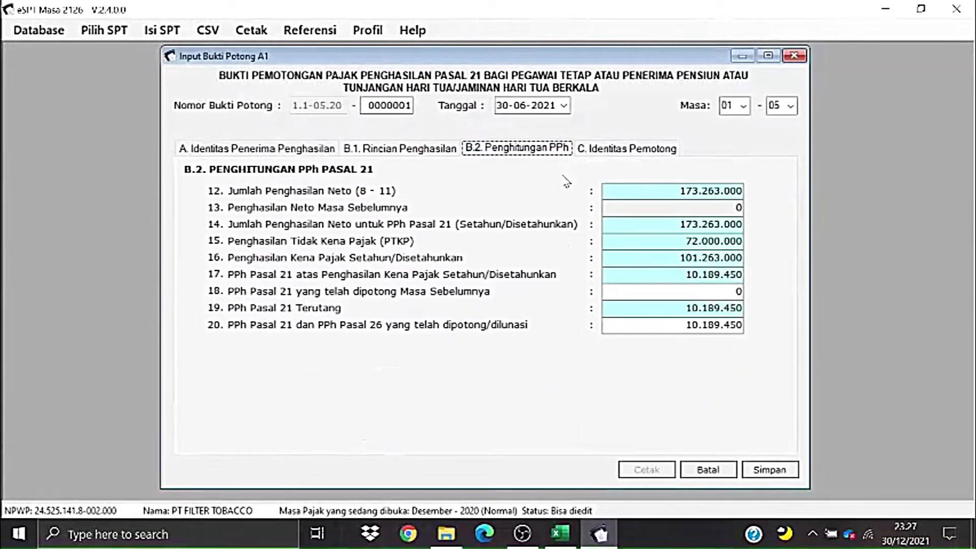
click(412, 148)
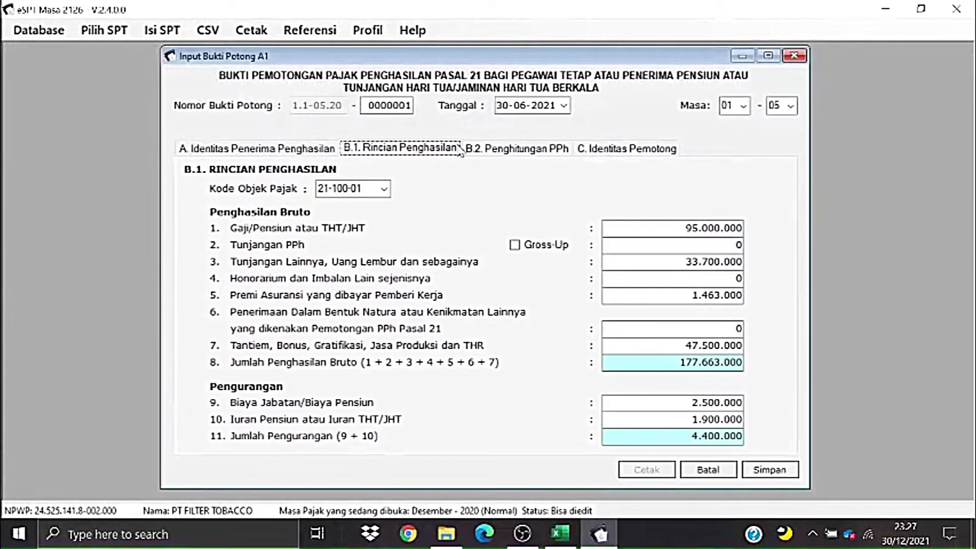
click(530, 149)
click(440, 149)
click(521, 150)
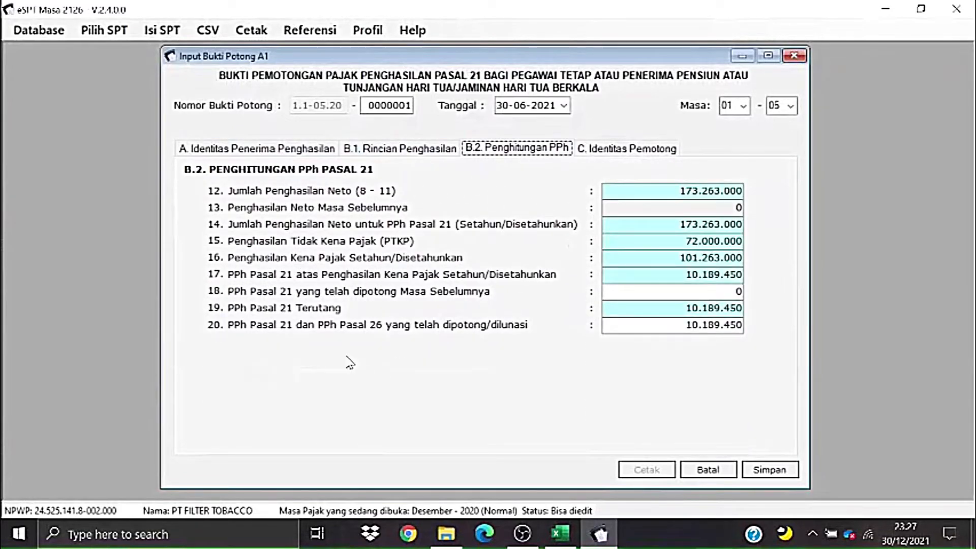
click(406, 150)
click(507, 149)
- Check the withholder identity in section C and save the A1 slip
click(654, 150)
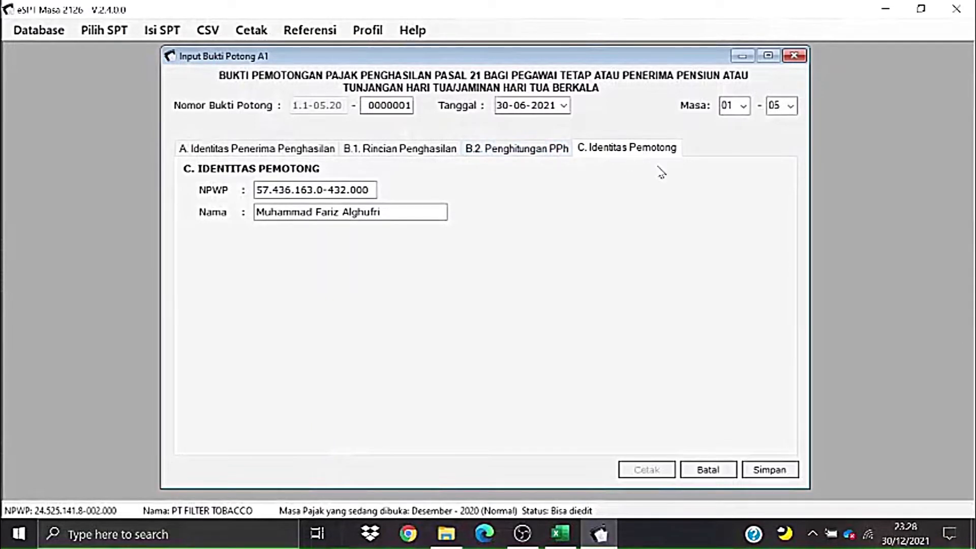
click(783, 471)
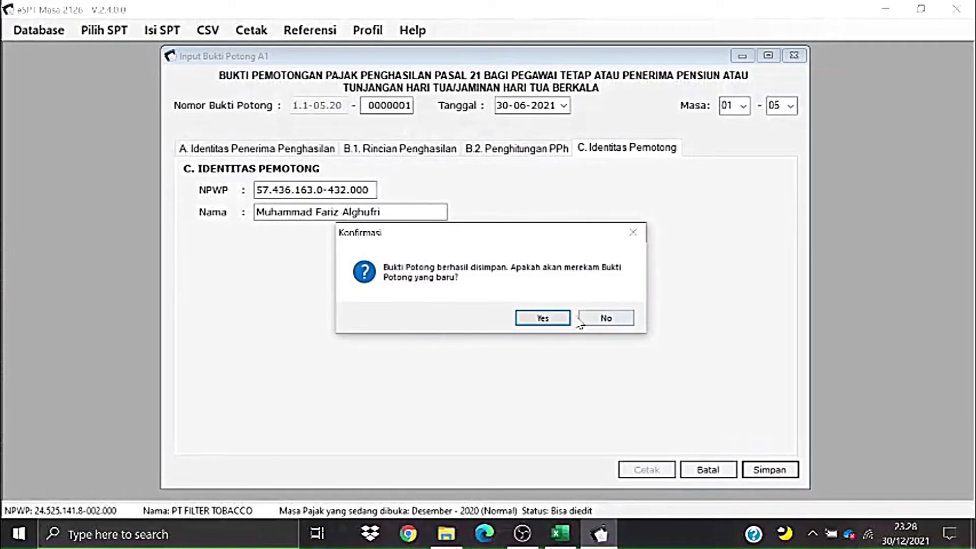
click(558, 319)
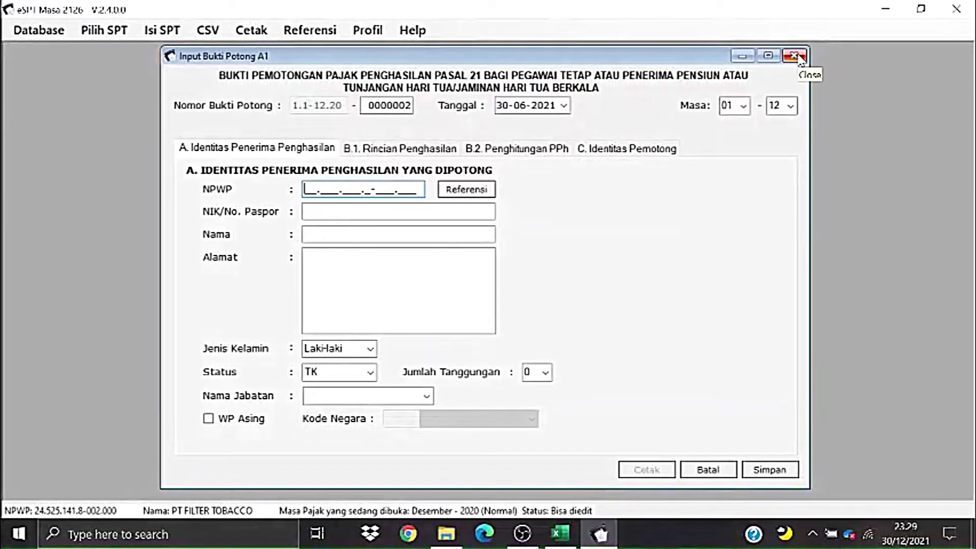
- Close the blank follow-up slip form and dismiss the menu and status prompt
click(796, 56)
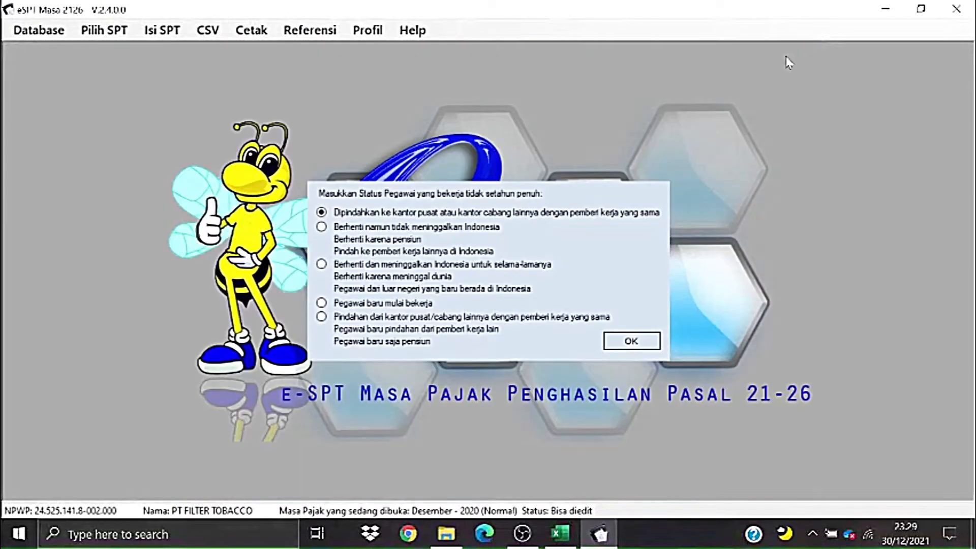
click(180, 36)
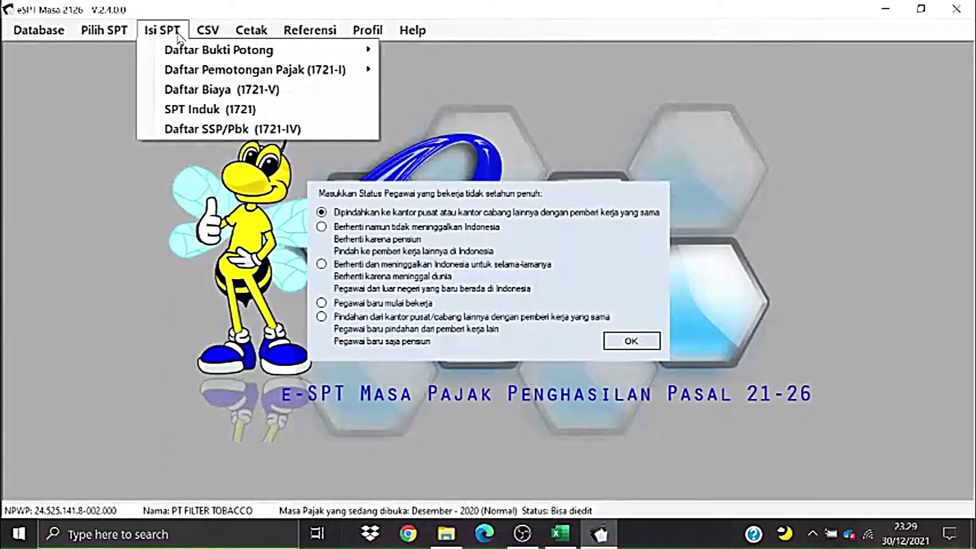
mouse_move(305, 50)
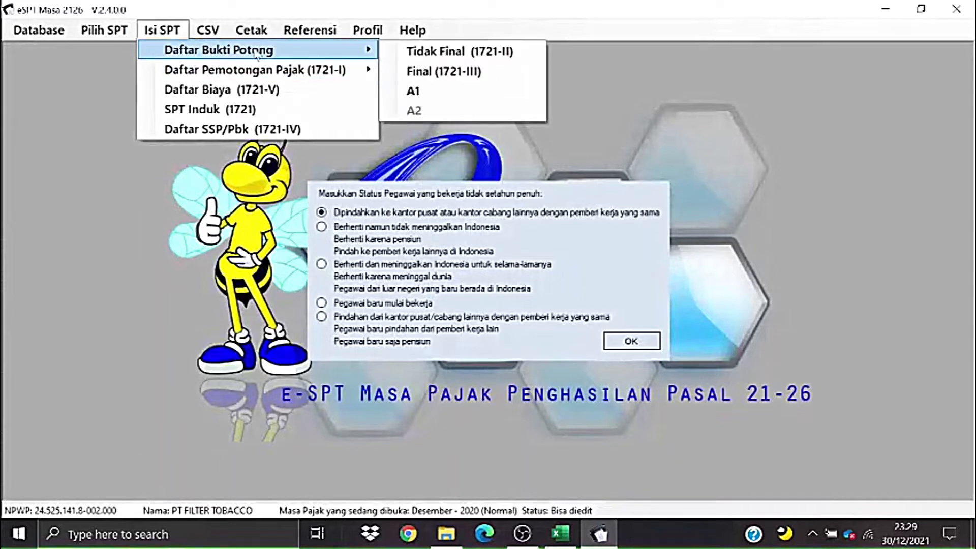
click(178, 33)
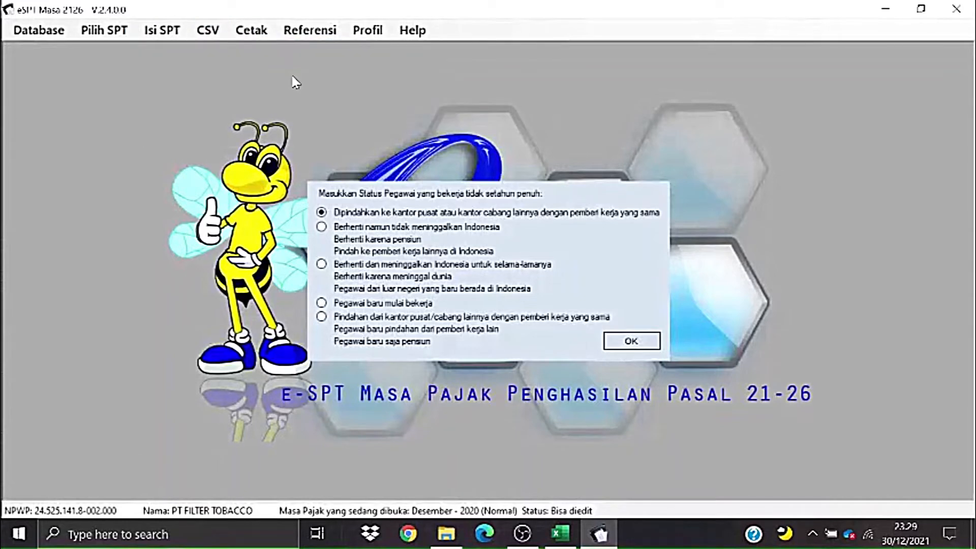
click(658, 346)
- Verify the saved slip in the Daftar Bukti Potong A1 list, then start slip 0000002
click(162, 30)
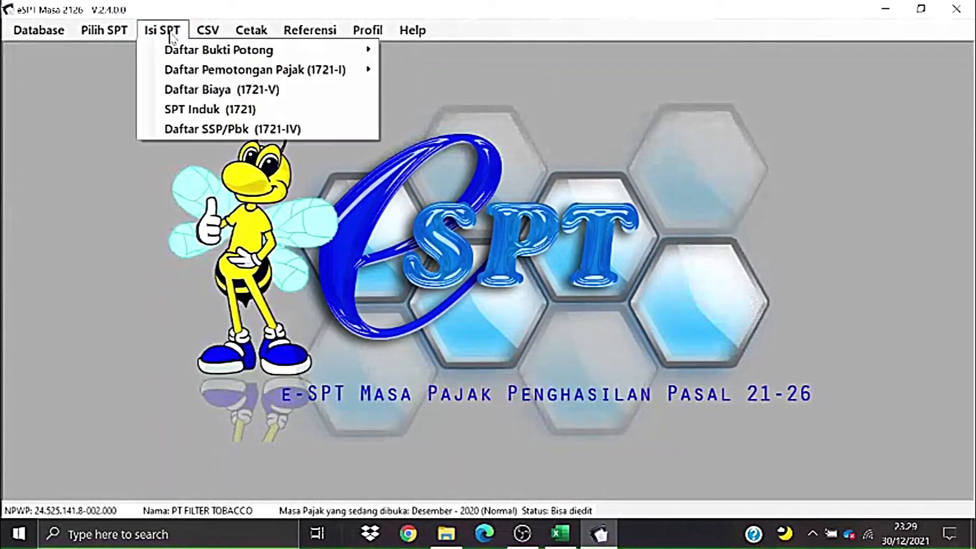
mouse_move(185, 53)
click(412, 90)
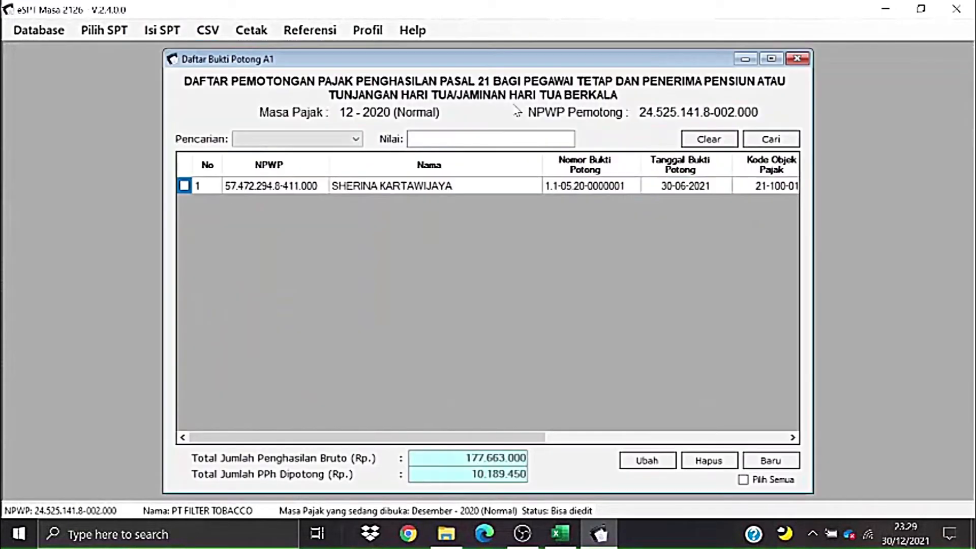
click(454, 186)
click(260, 188)
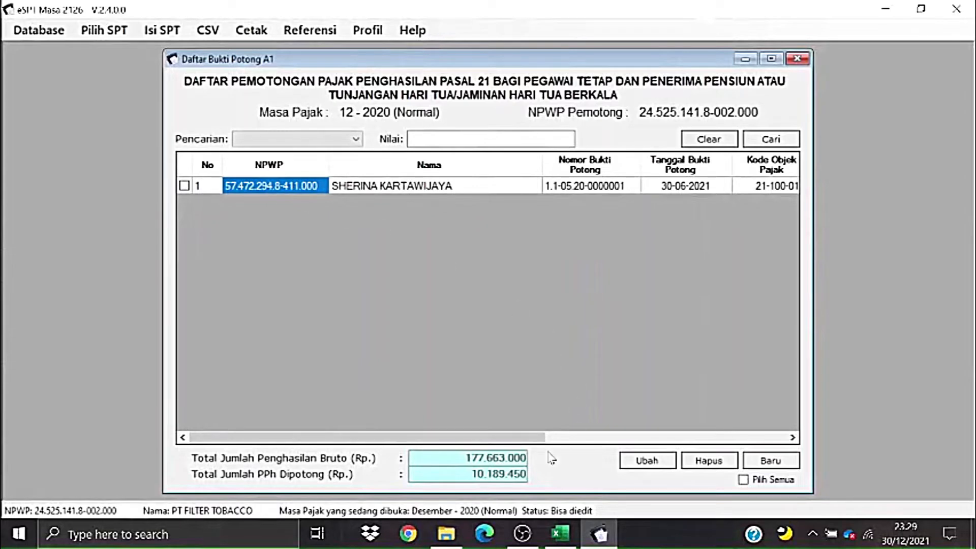
drag(509, 438, 483, 438)
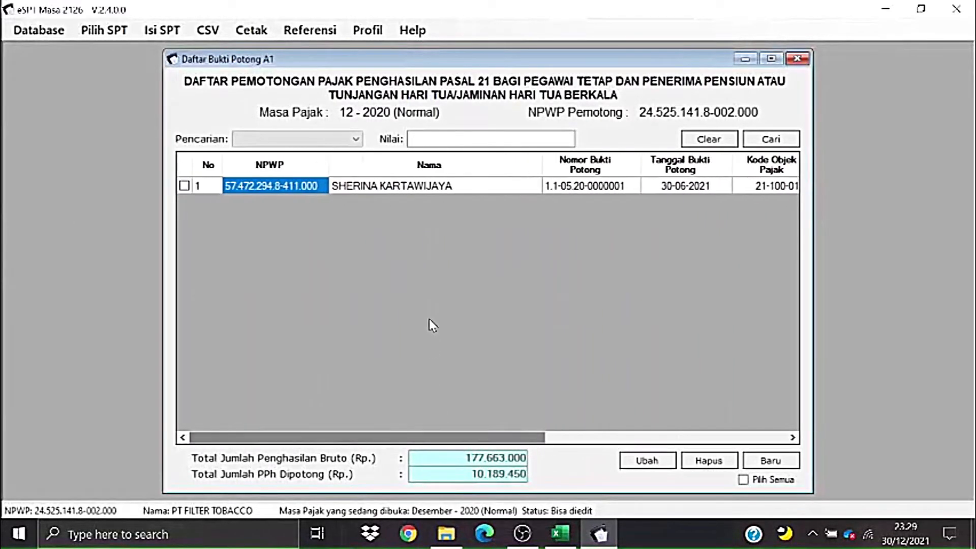
click(437, 187)
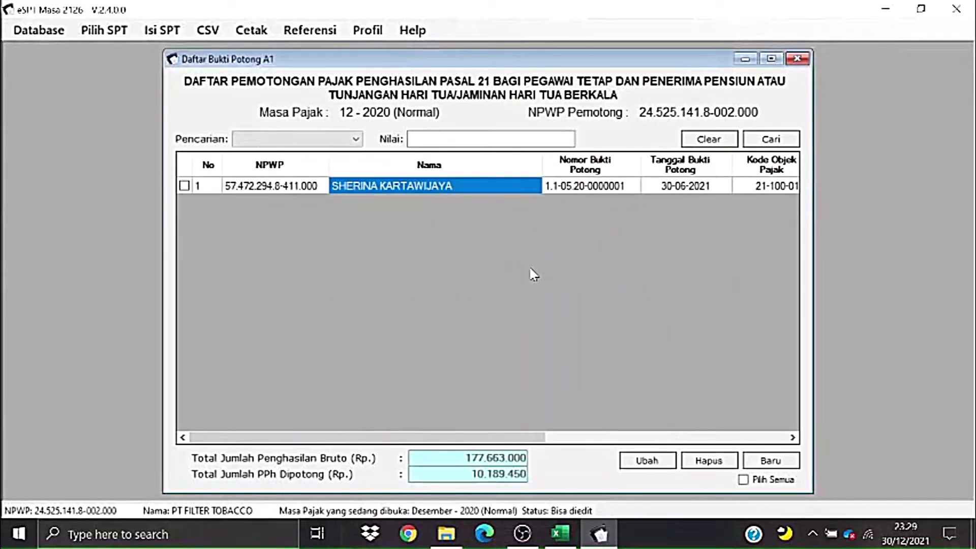
click(769, 463)
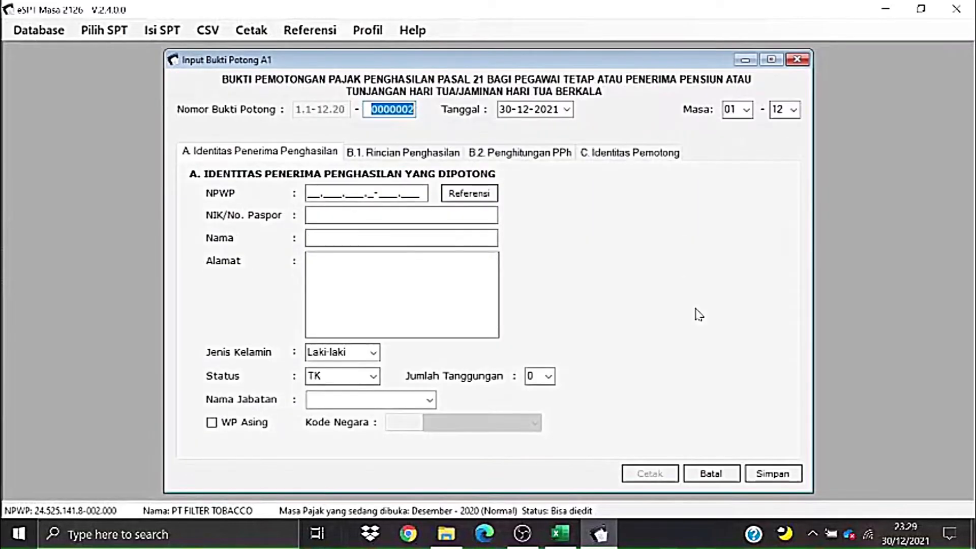
key(alt+Tab)
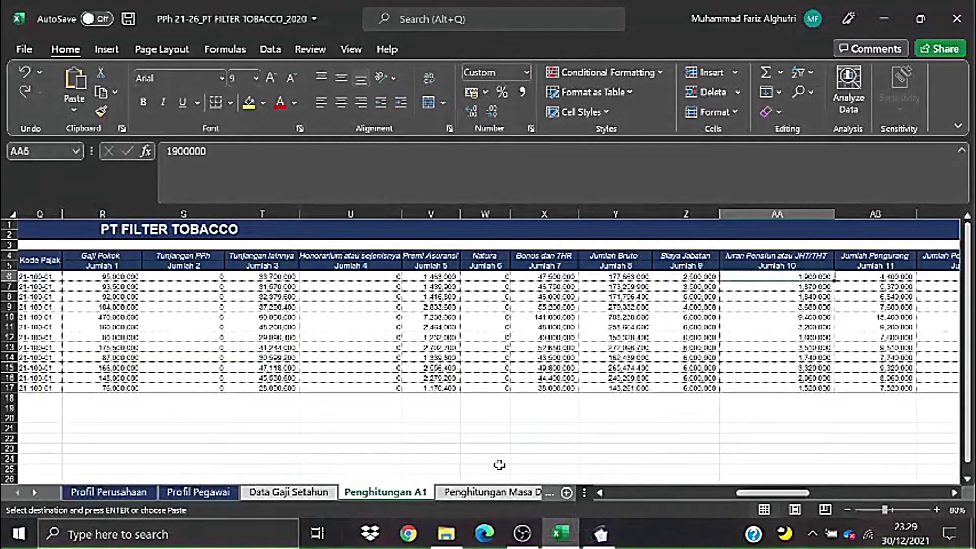
- On Data Gaji Setahun, compare the end dates and reasons in rows 8 and 9 (MENINGGAL DUNIA, PINDAH PERUSAHAAN)
click(289, 492)
click(454, 292)
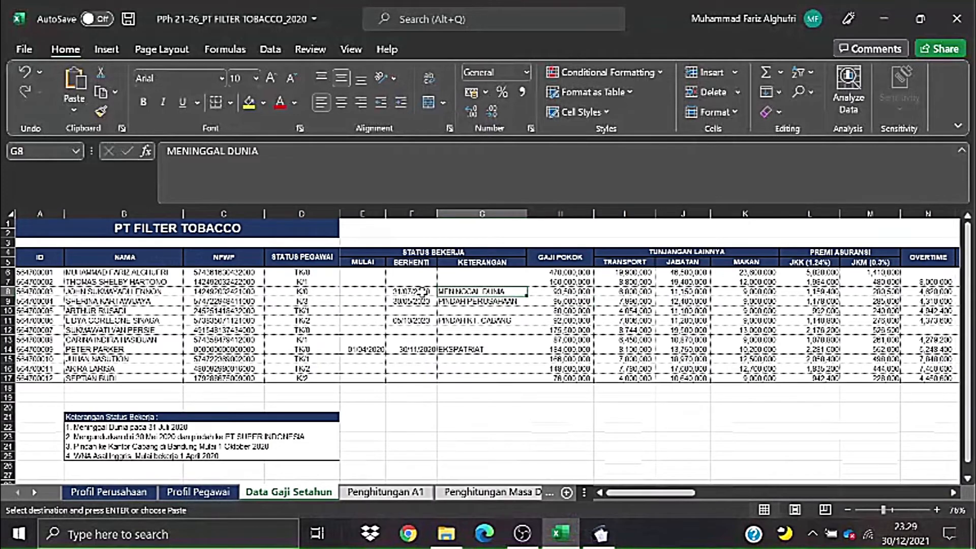
click(411, 302)
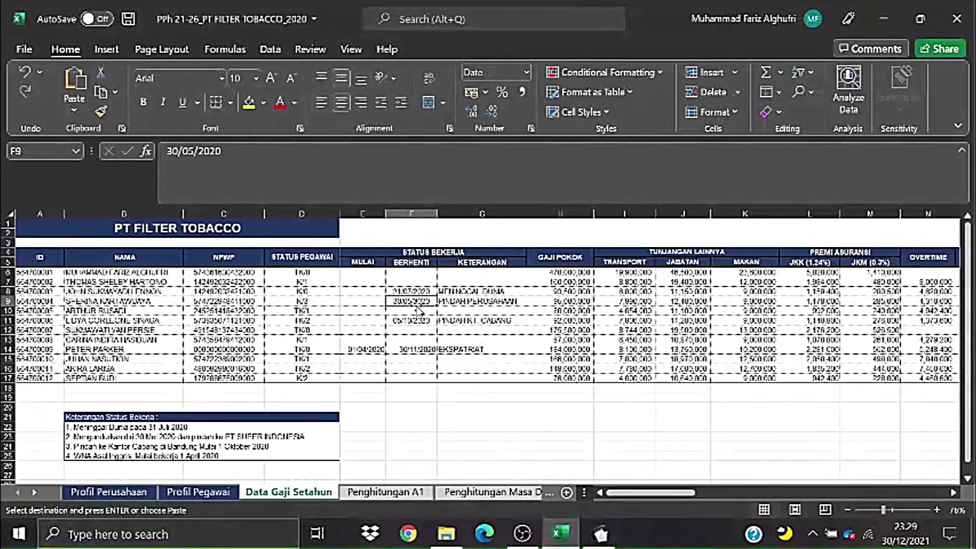
click(444, 302)
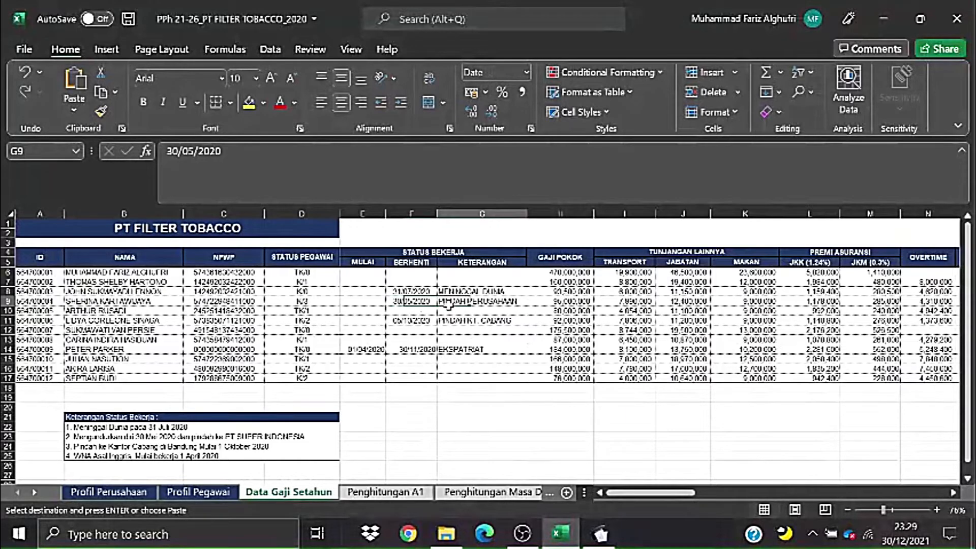
click(396, 293)
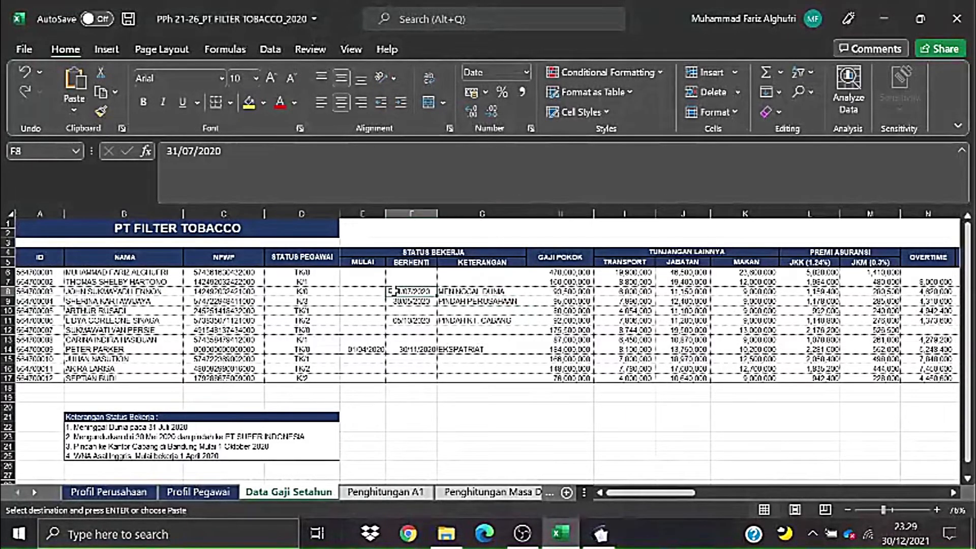
drag(145, 293, 413, 291)
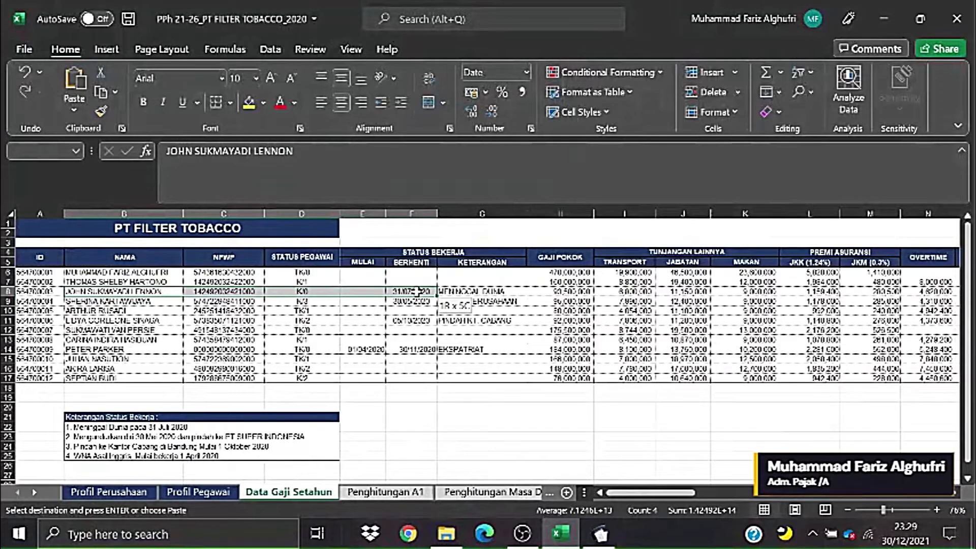
drag(413, 291, 414, 292)
click(475, 289)
click(412, 301)
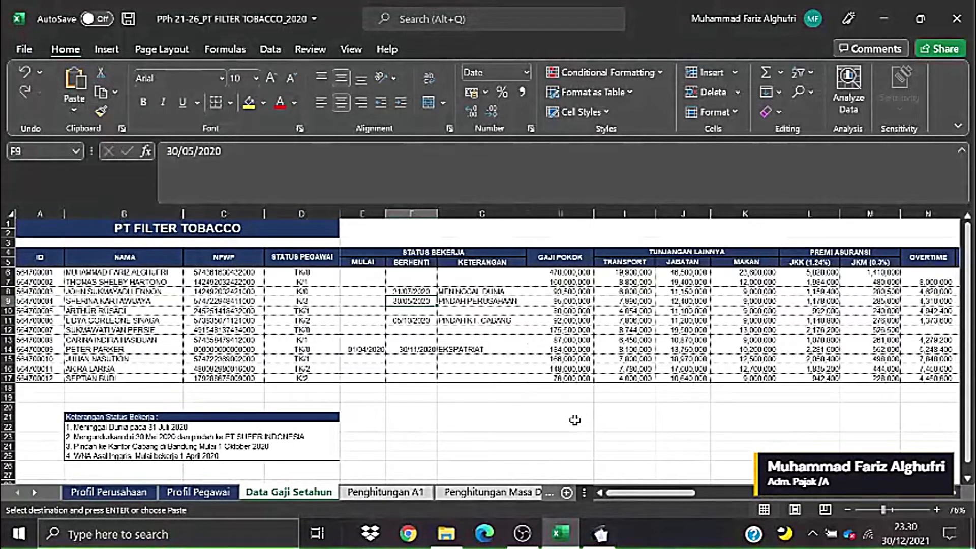
click(505, 351)
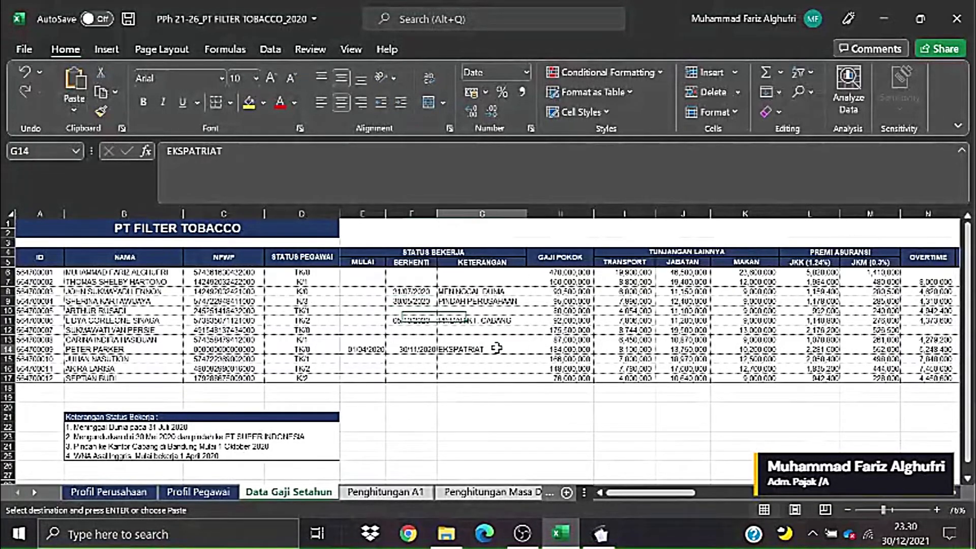
- Reselect row 8, confirm the 31/07/2020 end date and employee name, then return to e-SPT
drag(638, 496, 634, 499)
click(549, 437)
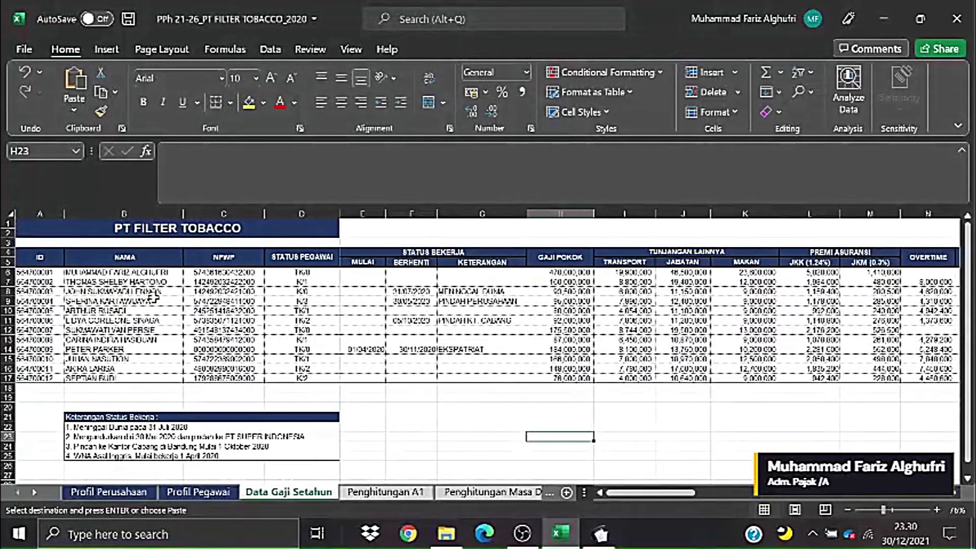
drag(141, 291, 370, 292)
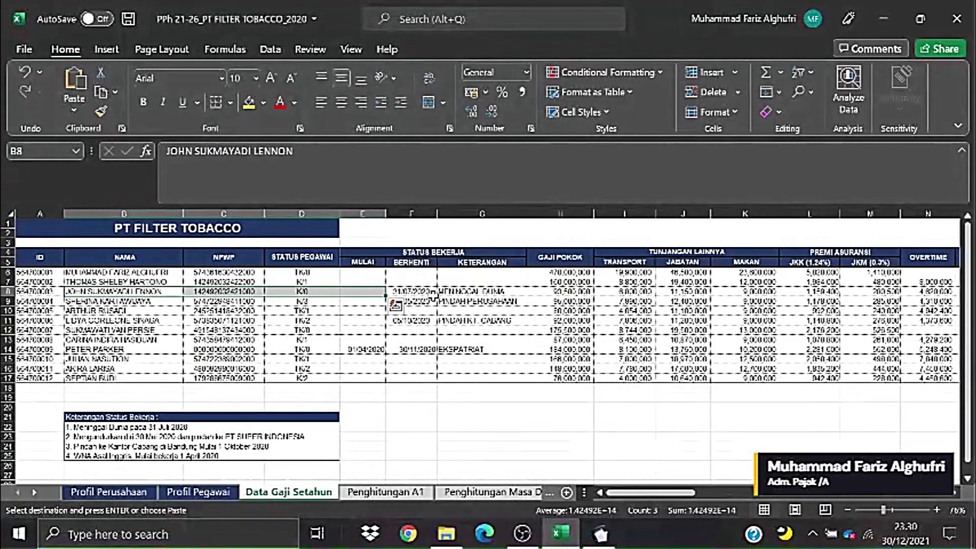
click(424, 293)
click(118, 293)
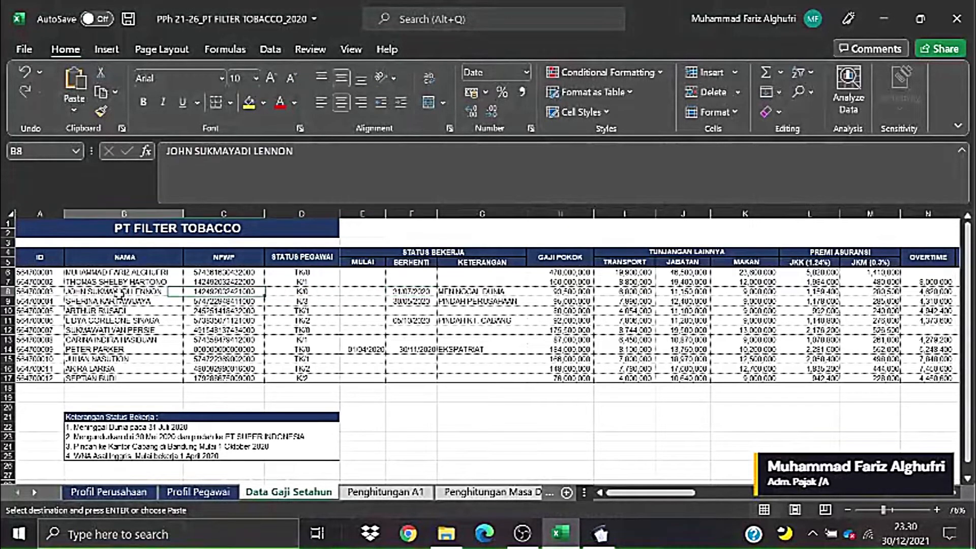
key(alt+Tab)
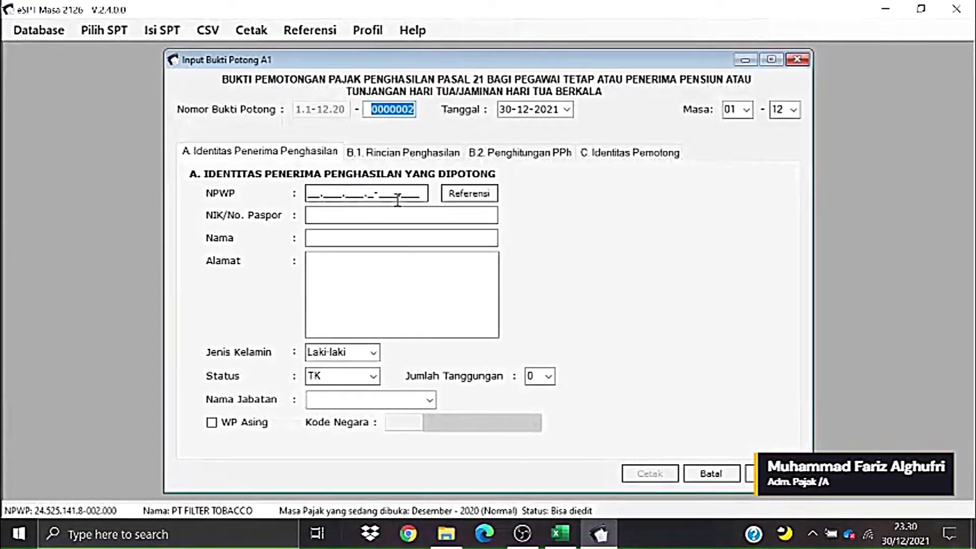
- Fill slip 0000002 with the third employee from the Referensi list (male, K/0, Staff), then show B.1 income details
key(alt+Tab)
key(alt+Tab)
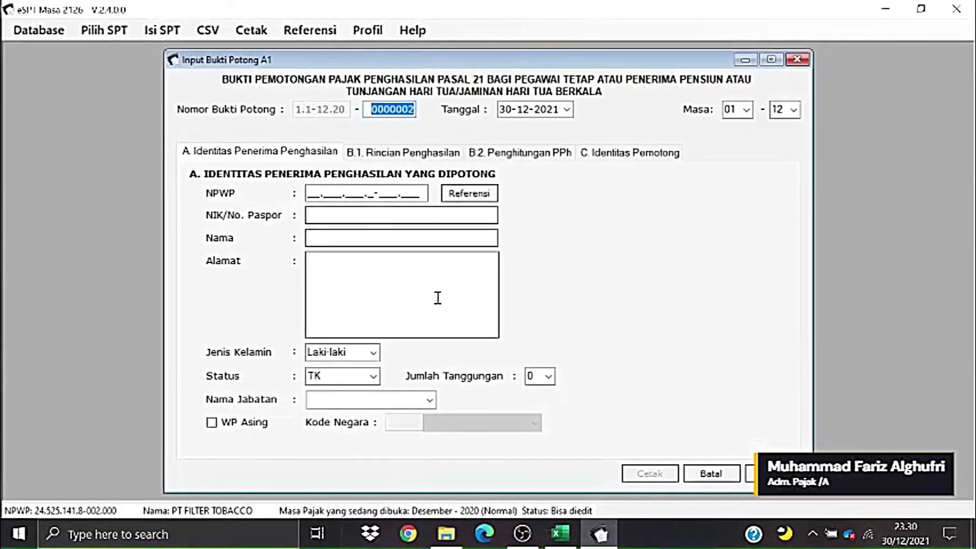
click(436, 298)
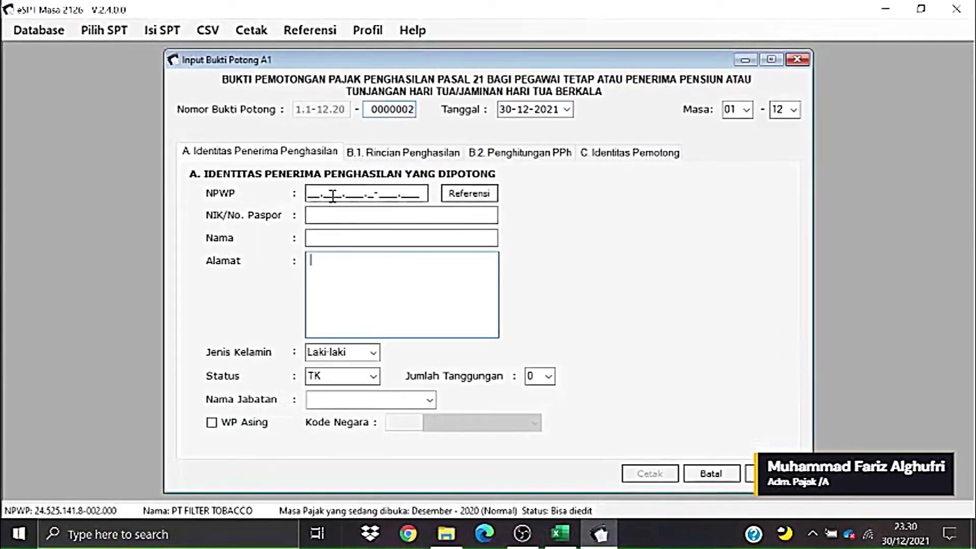
click(451, 196)
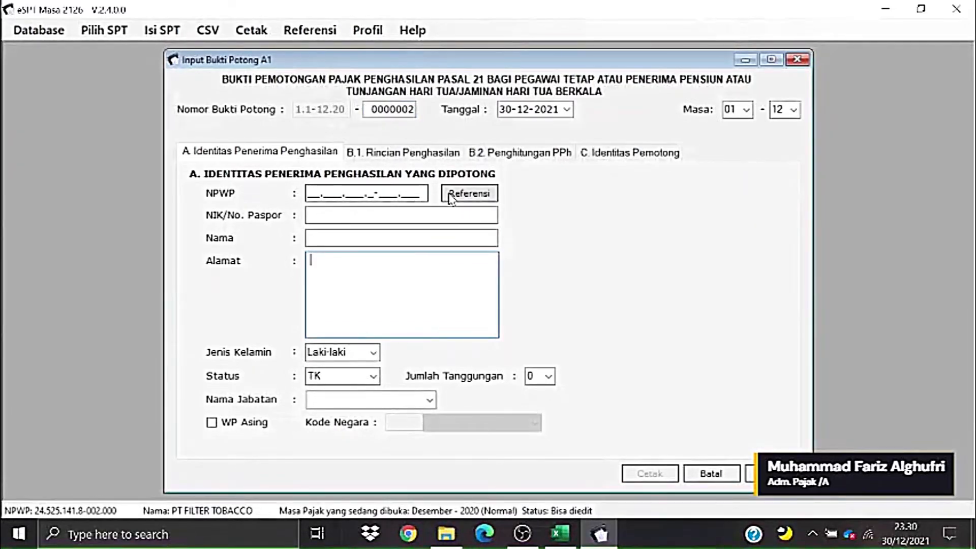
click(451, 197)
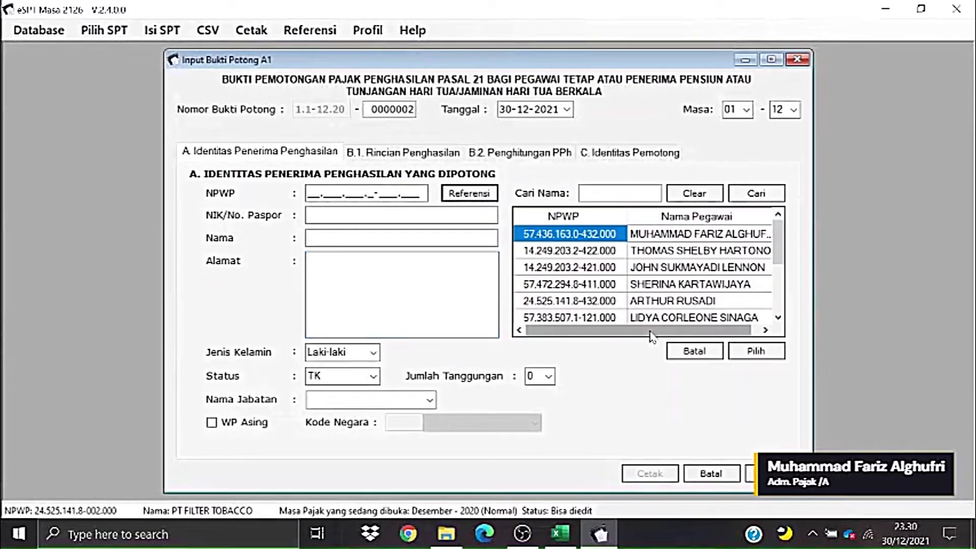
drag(650, 331, 701, 340)
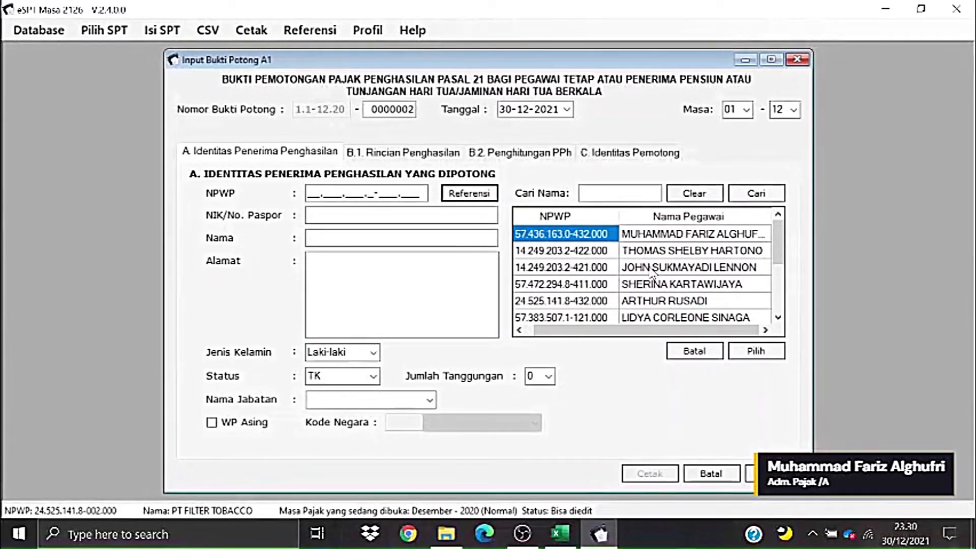
click(652, 274)
click(742, 354)
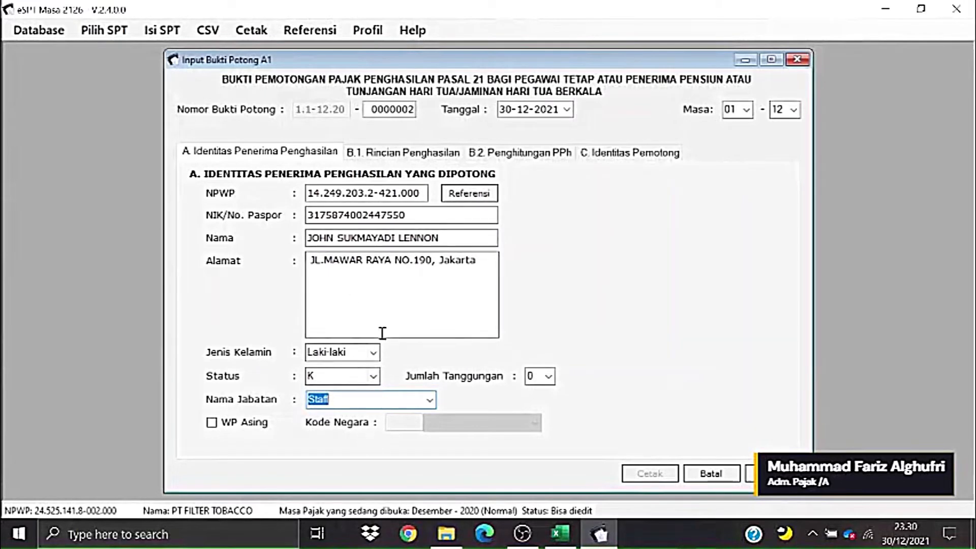
click(401, 154)
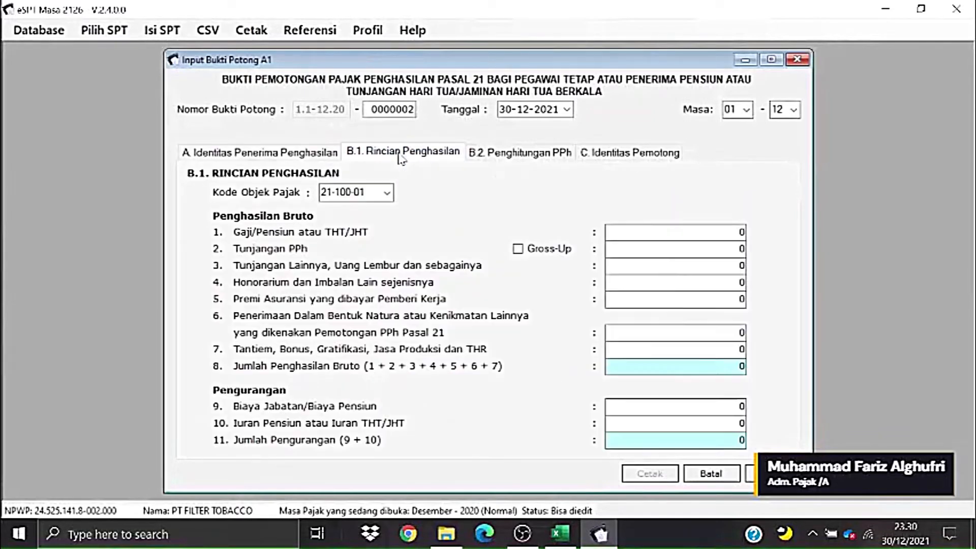
- Go back to the recipient identity page and focus the tax period's ending month
click(307, 154)
key(alt+Tab)
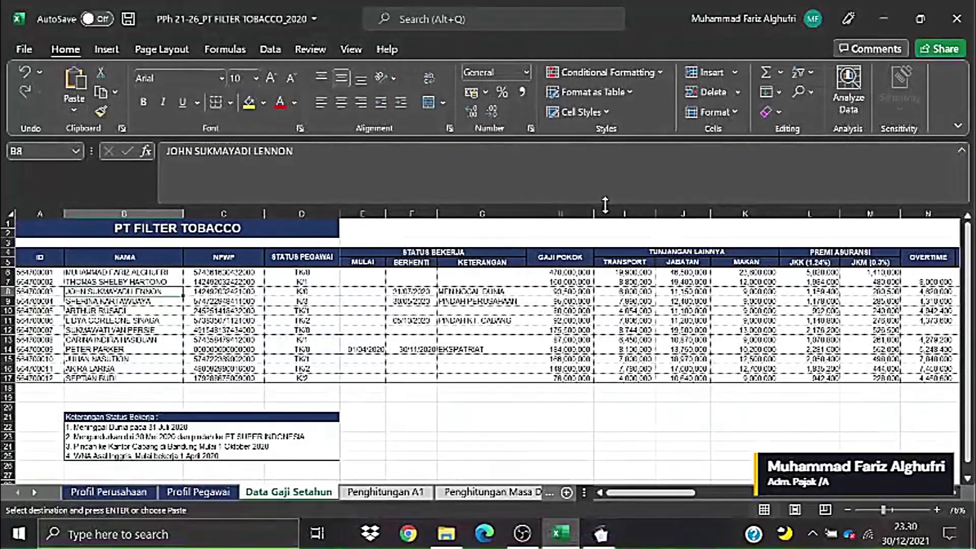
key(alt+Tab)
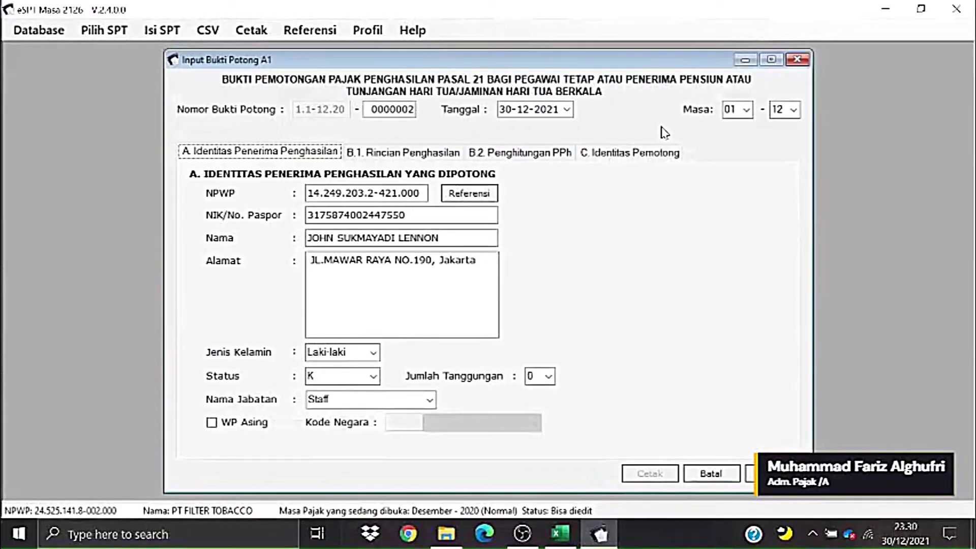
click(789, 115)
- In Excel, recheck B8's employee, end date 31/07/2020 and reason MENINGGAL DUNIA, then return to e-SPT
key(alt+Tab)
click(394, 330)
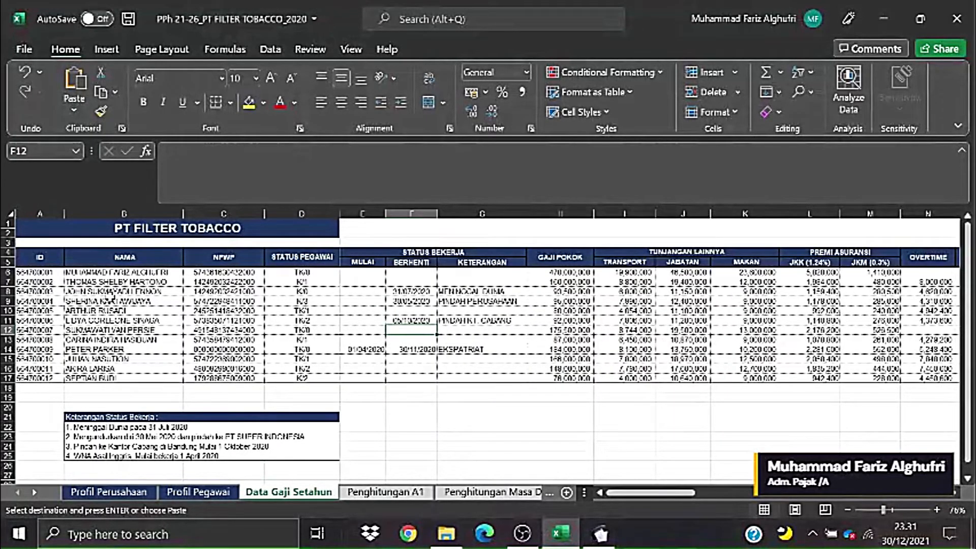
click(135, 292)
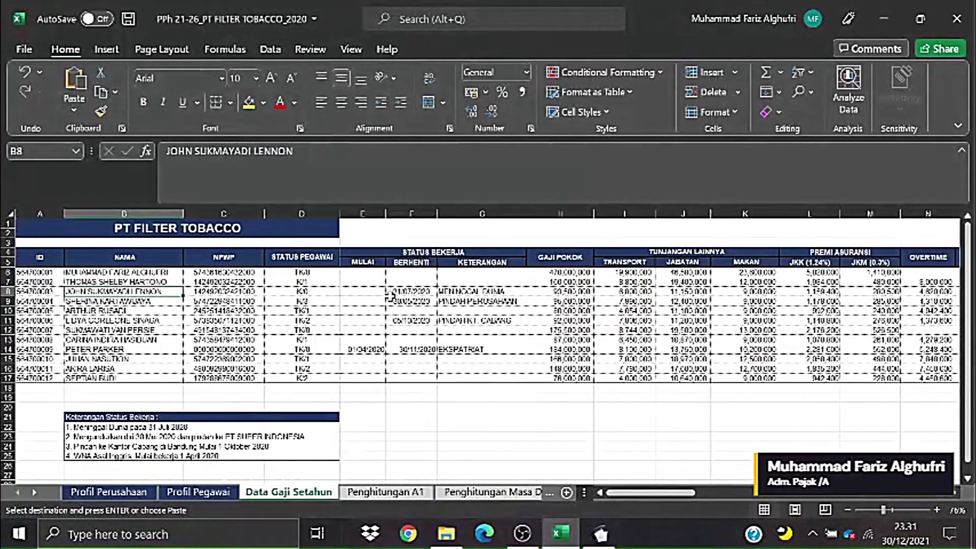
click(406, 292)
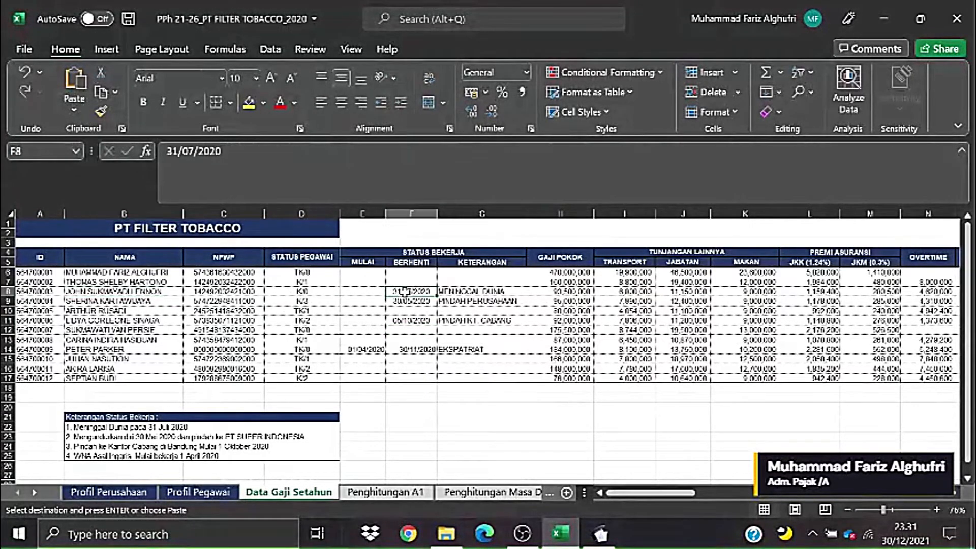
click(441, 290)
key(alt+Tab)
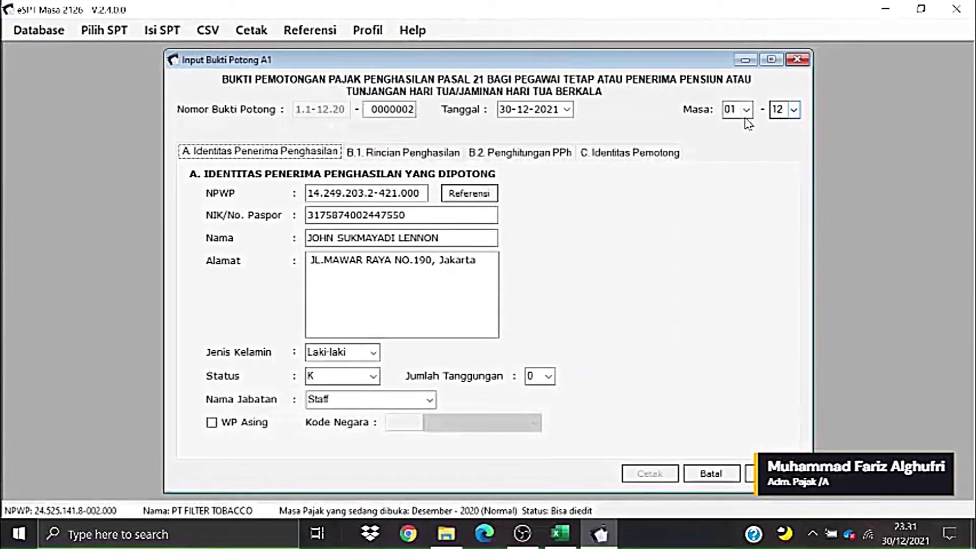
- End the tax period at month 07 and mark the employee as leaving Indonesia permanently
click(794, 110)
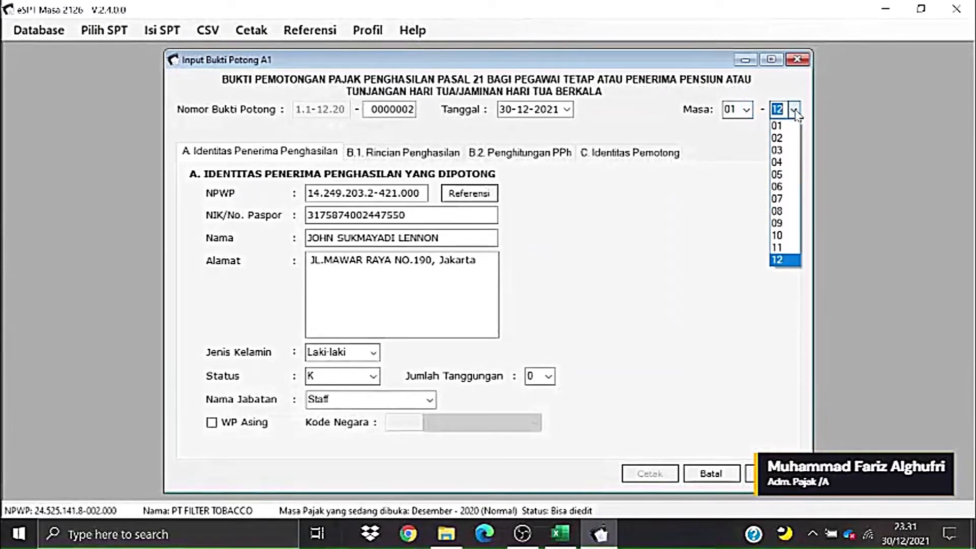
click(787, 195)
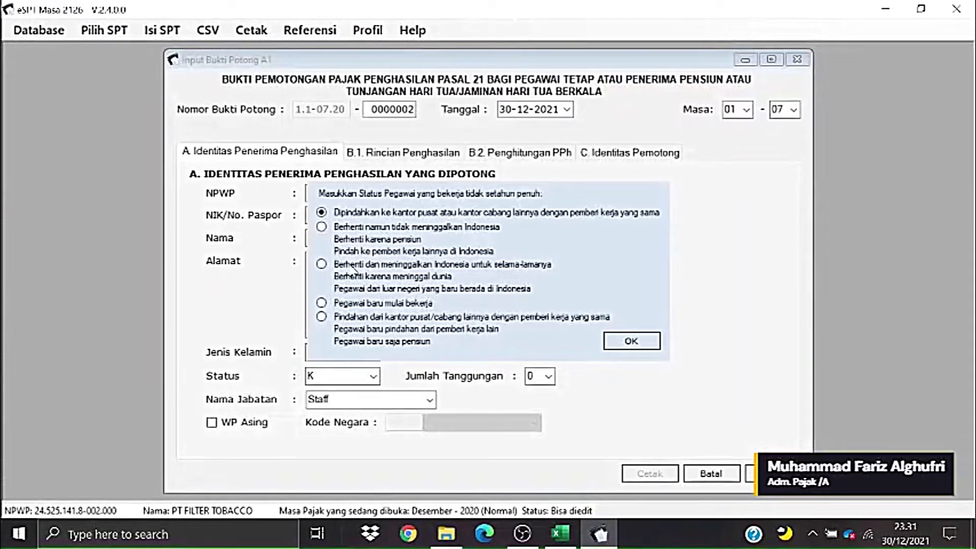
click(322, 264)
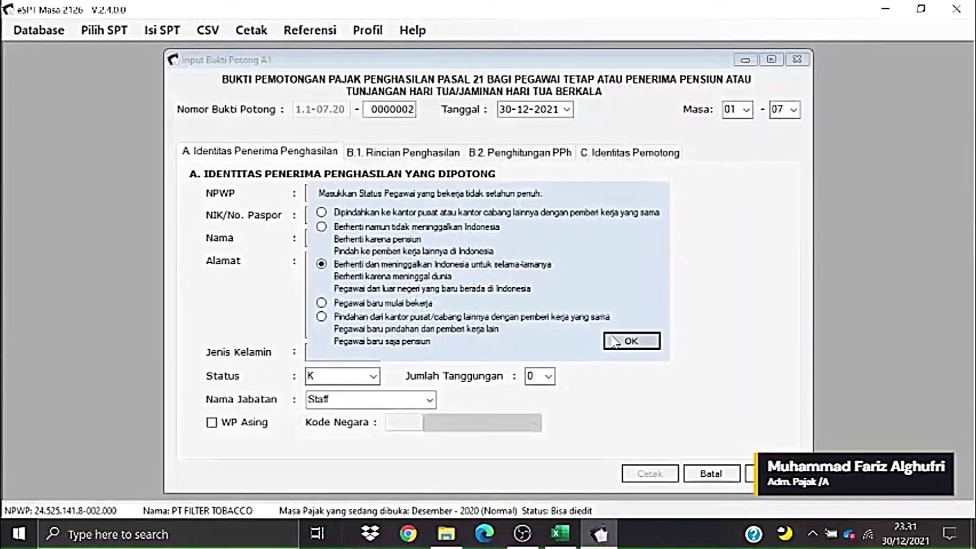
key(Return)
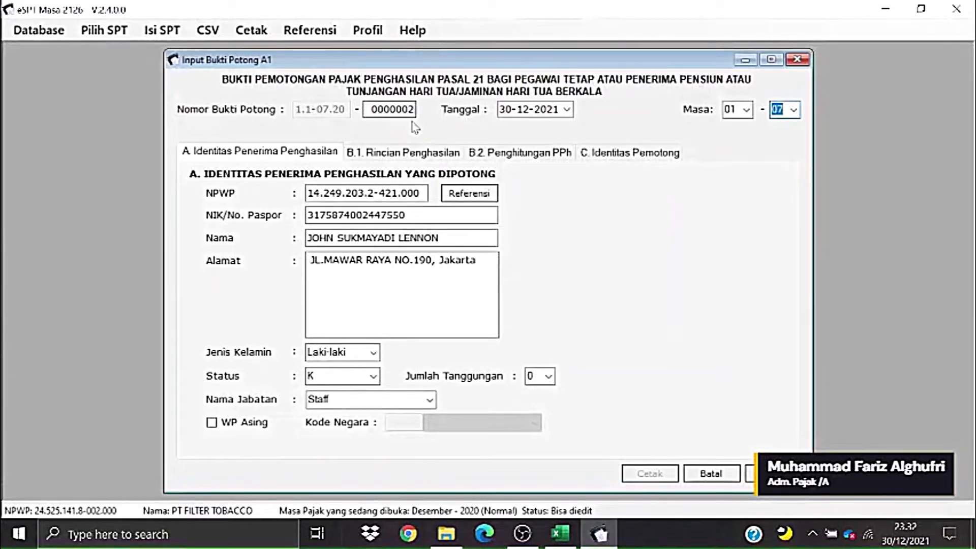
- Set the slip date to 31 August 2021 in the calendar and show the B.1 income details
click(566, 109)
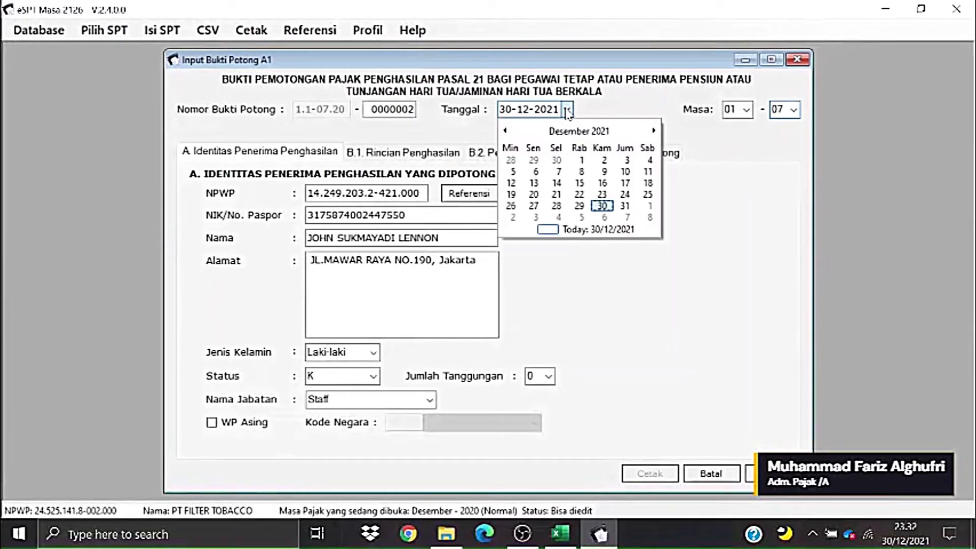
click(507, 133)
click(506, 133)
click(506, 133)
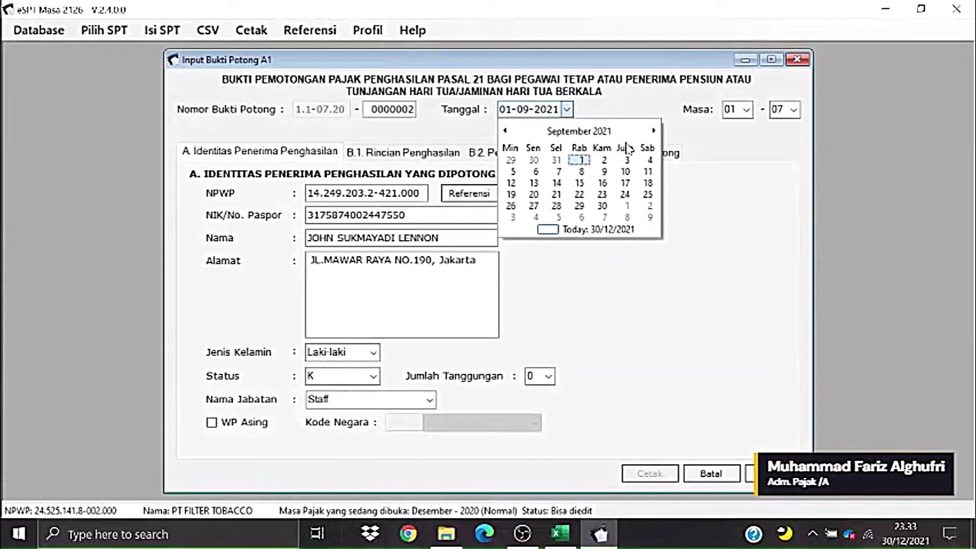
click(506, 131)
click(505, 132)
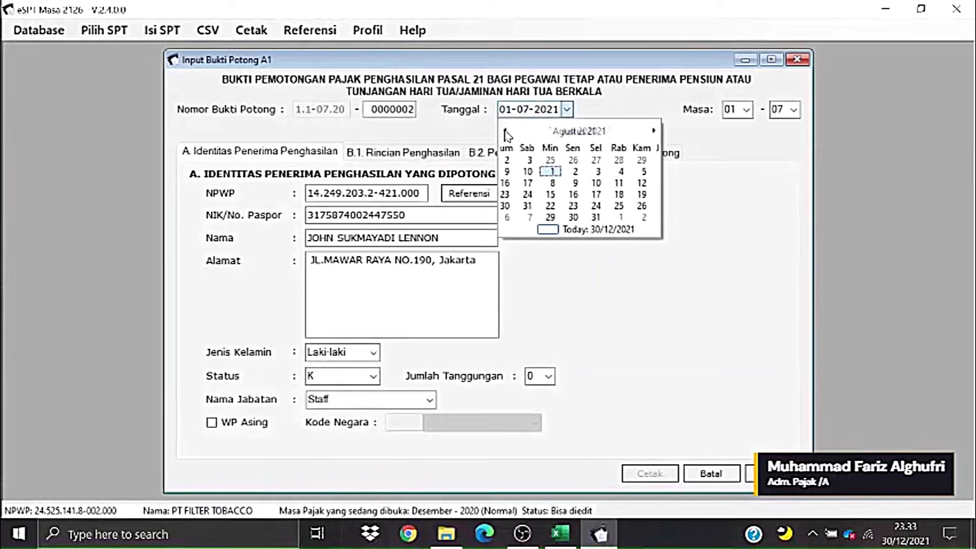
click(654, 131)
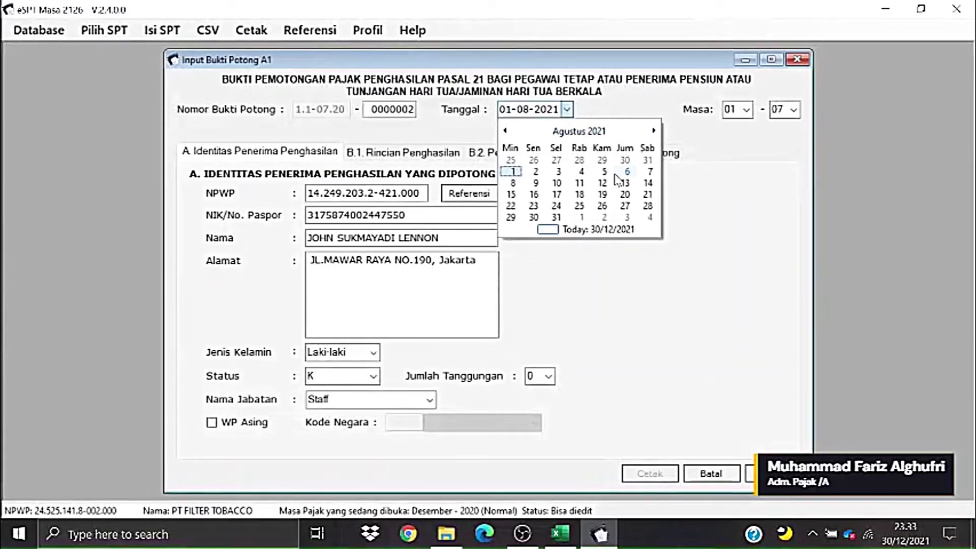
click(556, 218)
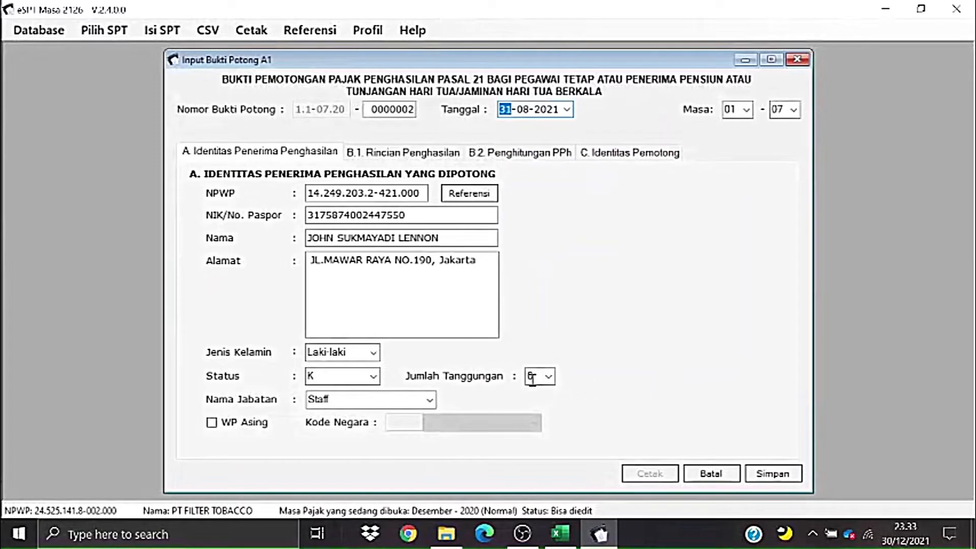
click(414, 159)
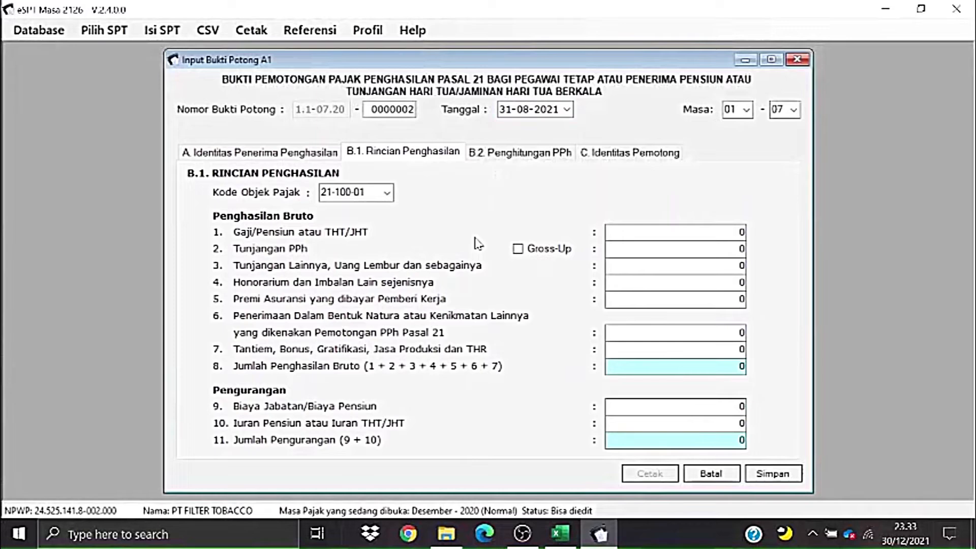
- Copy the salary 93500000 from Penghitungan A1 cell R7 into the slip's salary field
key(alt+Tab)
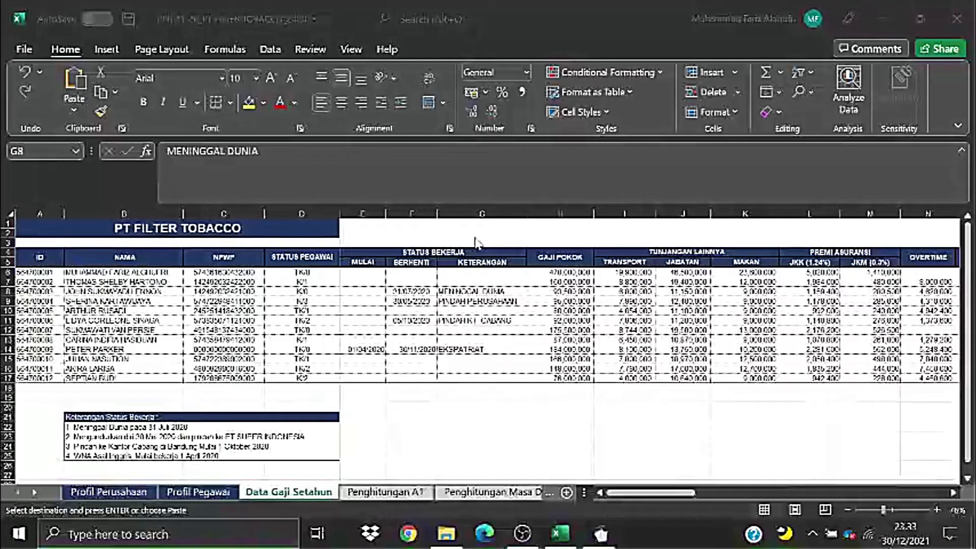
click(385, 492)
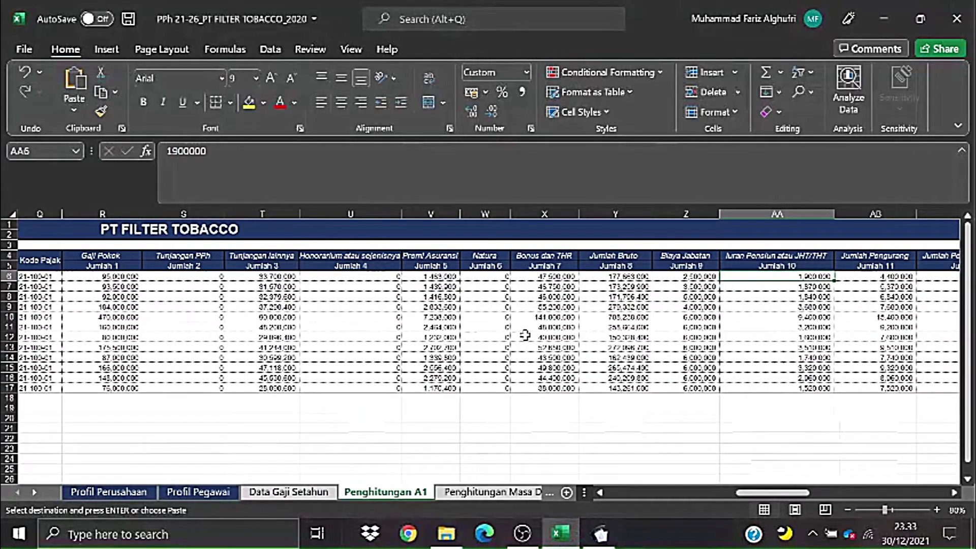
click(117, 287)
key(alt+Tab)
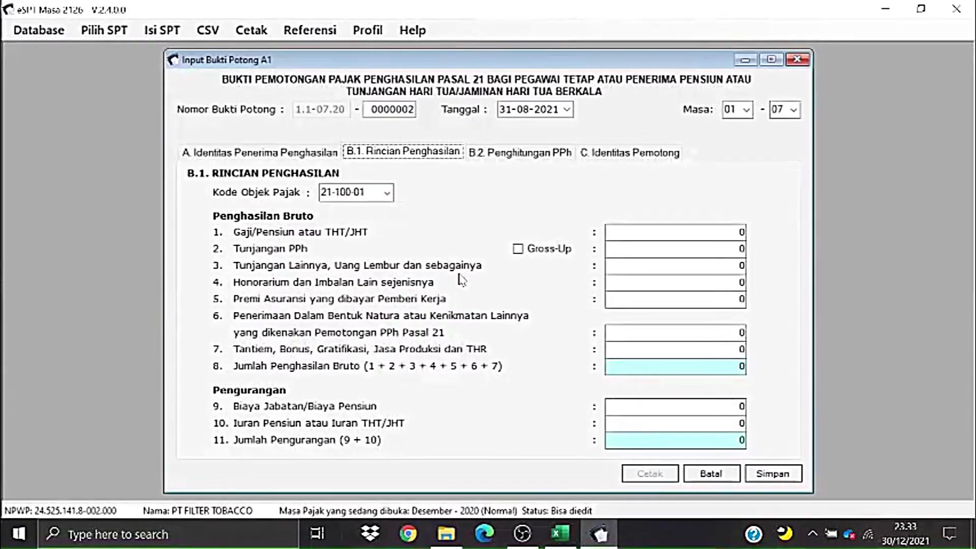
click(704, 235)
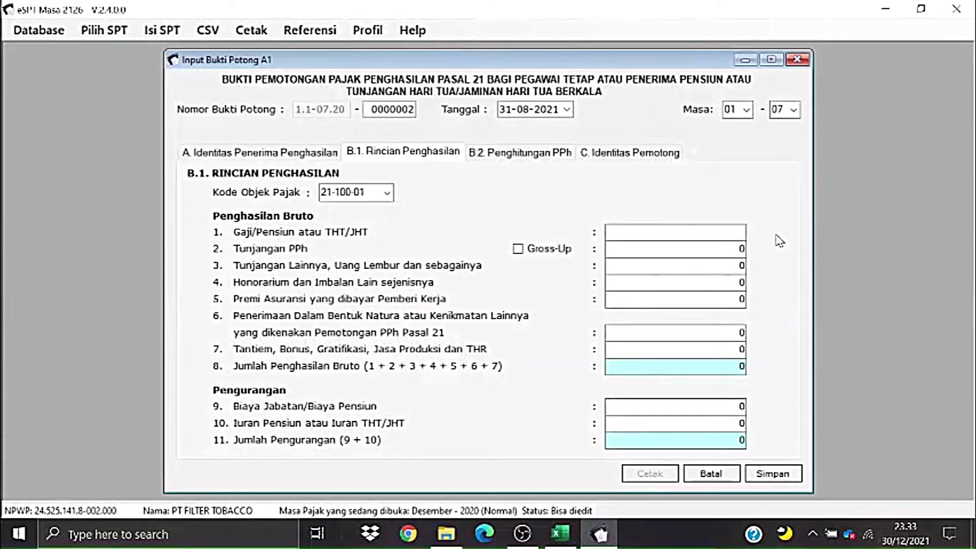
text(93500000)
- Paste the other allowances figure 31570000 from T7 into the slip's allowances field
key(alt+Tab)
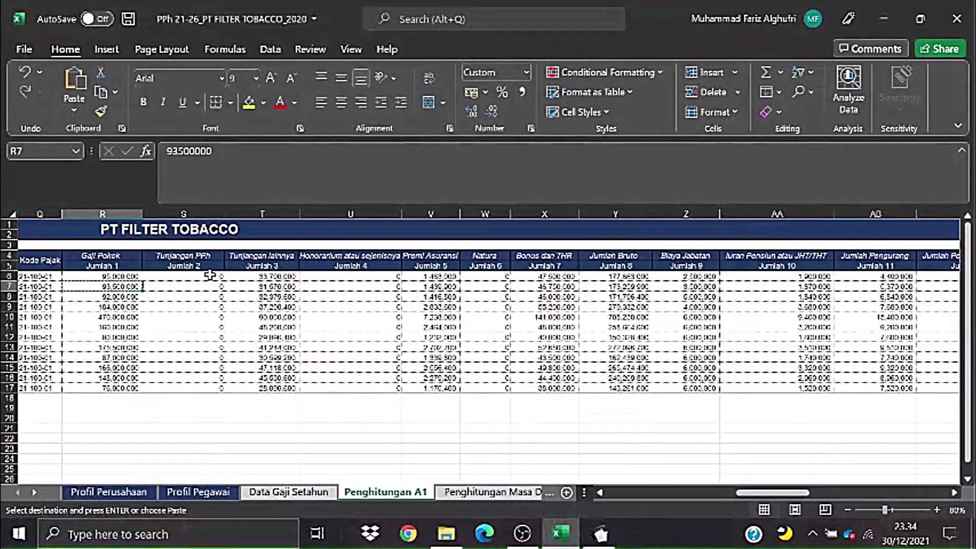
drag(210, 275, 208, 377)
key(alt+Tab)
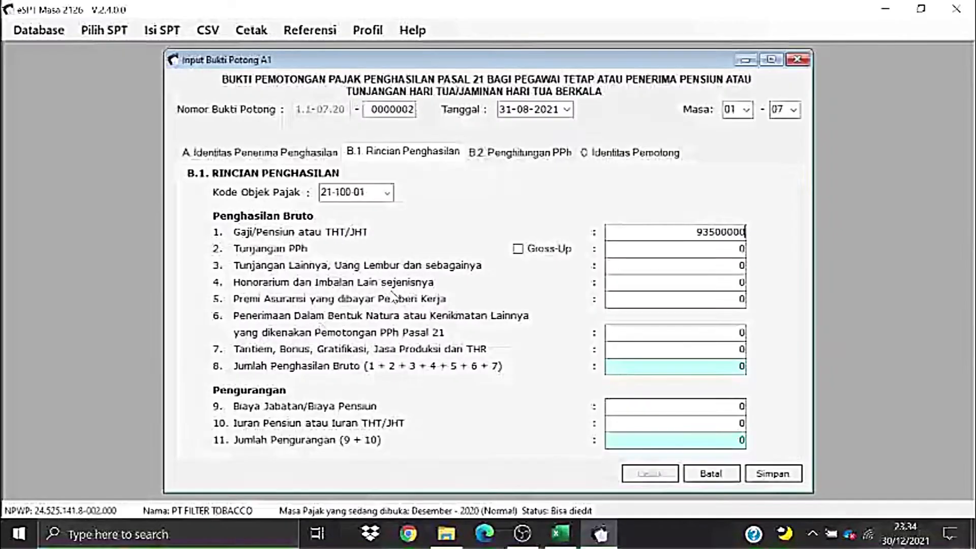
key(alt+Tab)
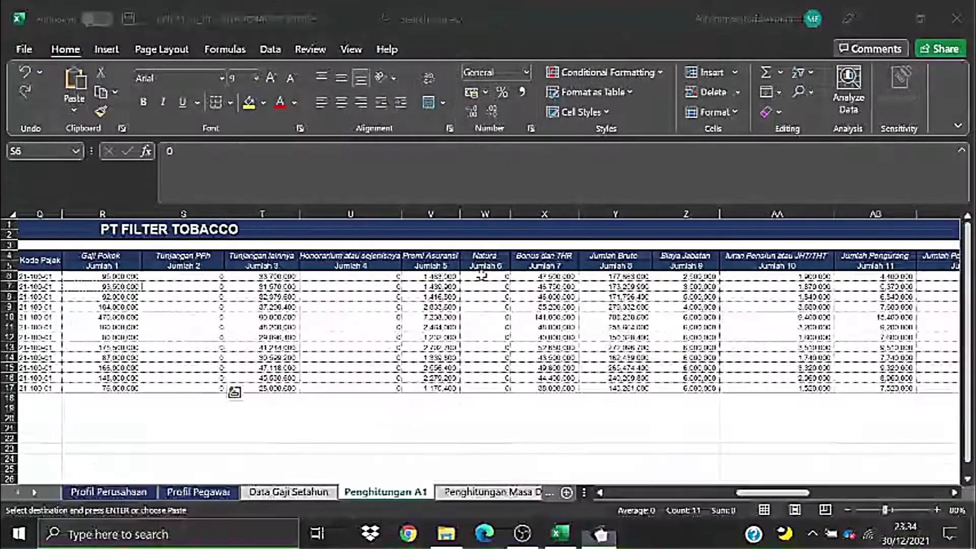
click(275, 287)
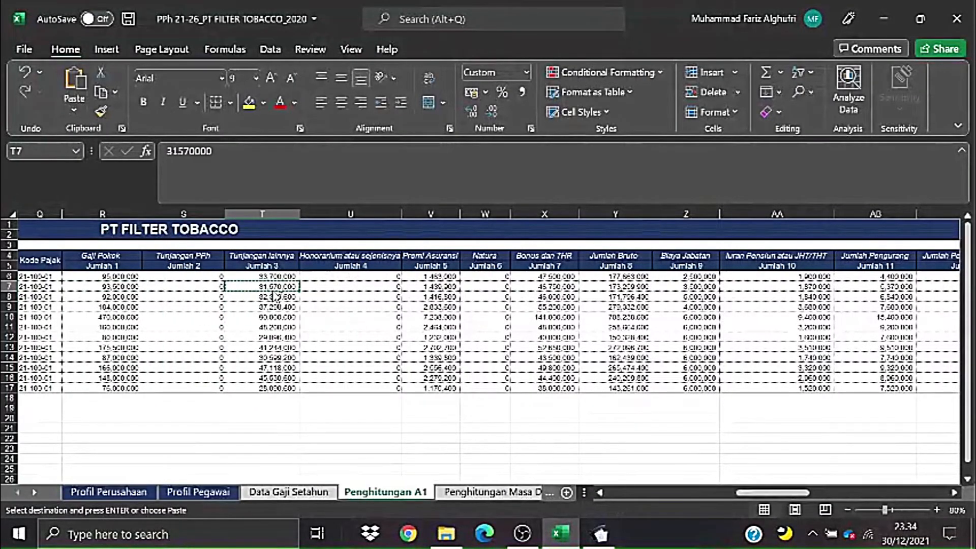
key(alt+Tab)
click(738, 266)
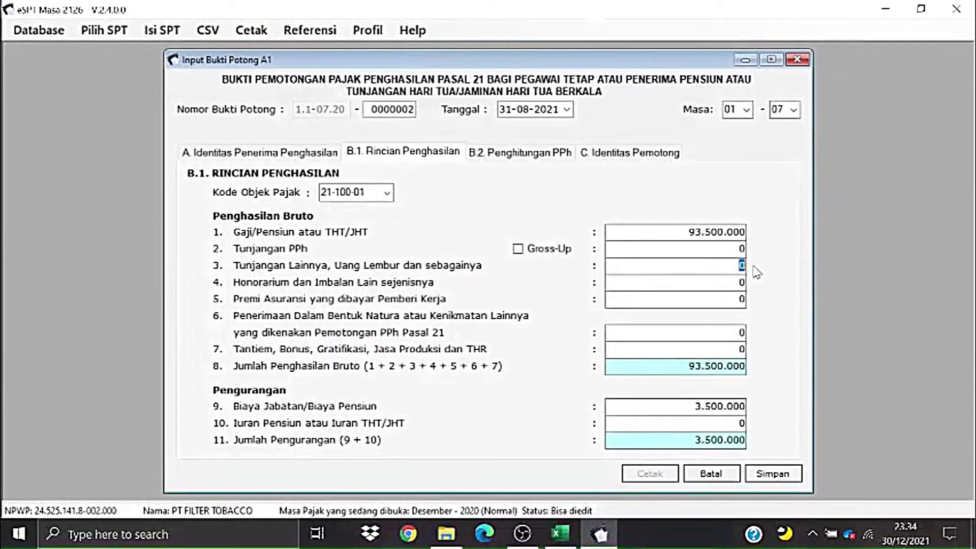
text(31570000)
- Paste the insurance premium 1439900 from V7 into the slip's insurance premium field
key(alt+Tab)
drag(351, 277, 350, 387)
key(alt+Tab)
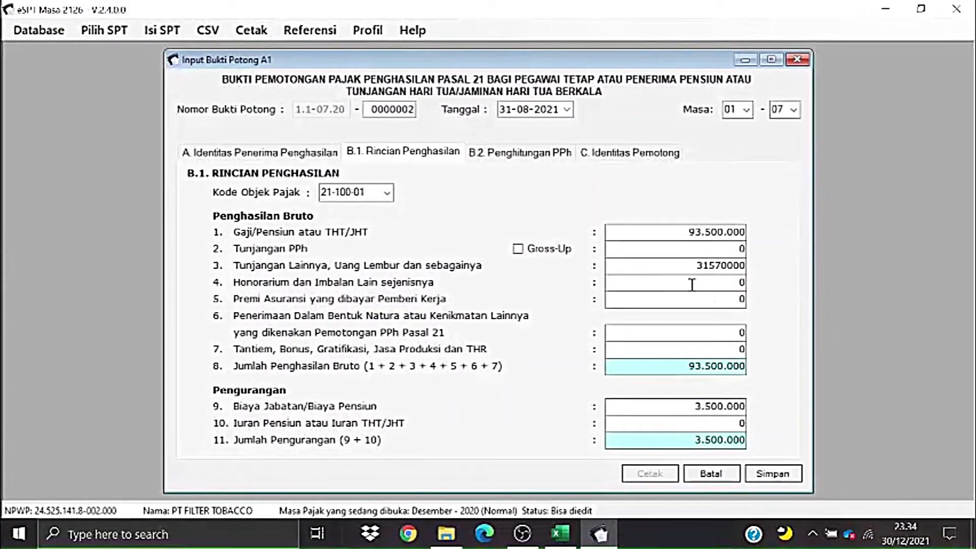
key(alt+Tab)
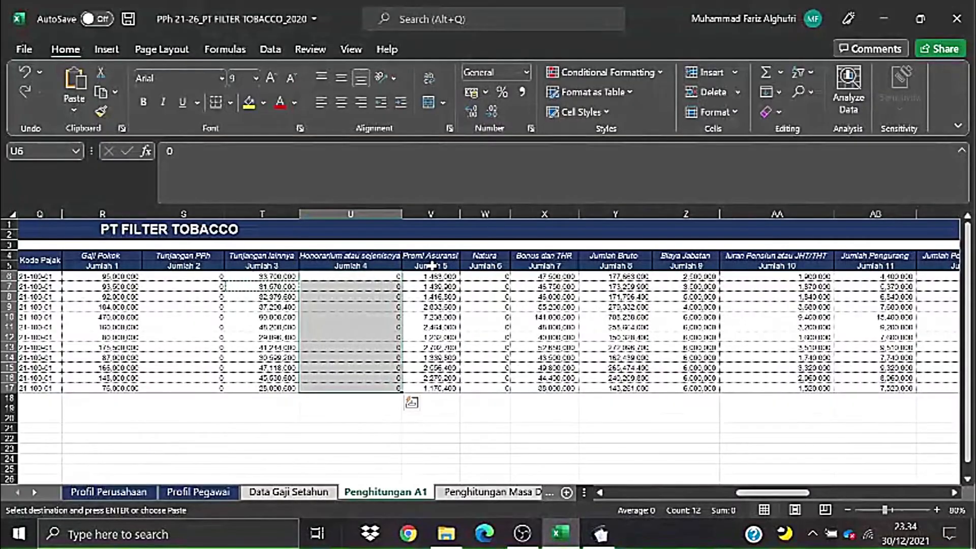
click(431, 276)
drag(431, 276, 431, 388)
click(433, 288)
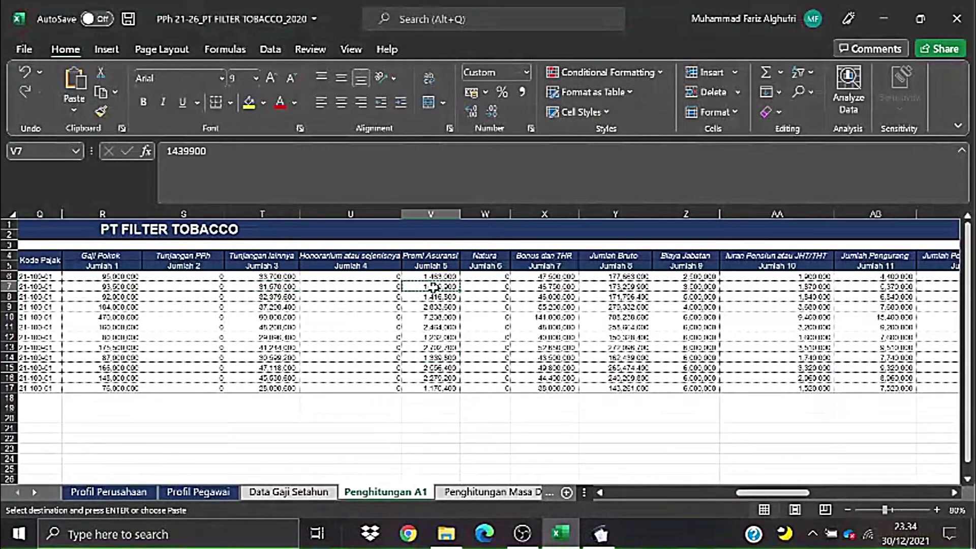
key(alt+Tab)
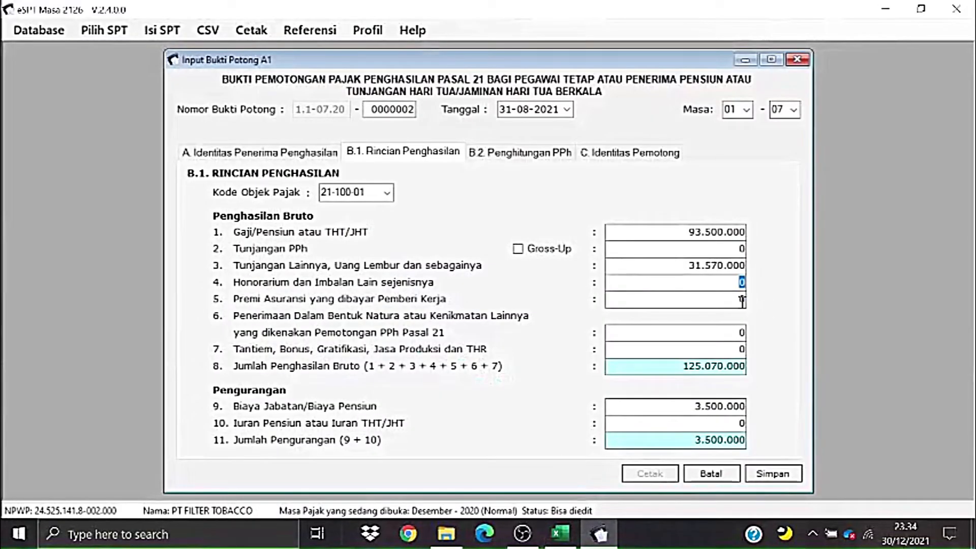
click(743, 300)
text(1439900)
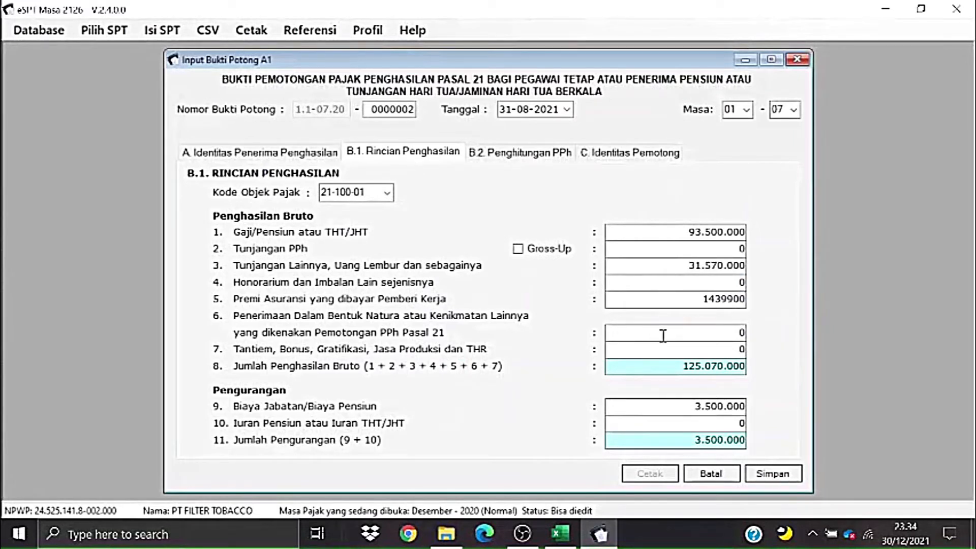
- Paste the bonus 46750000 into the bonus field so gross income totals 126.509.900
key(alt+Tab)
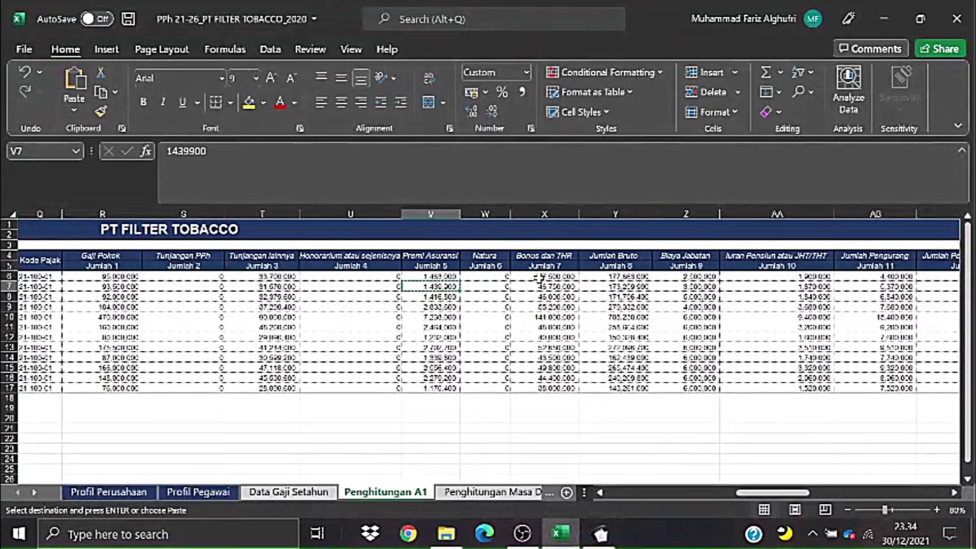
click(551, 296)
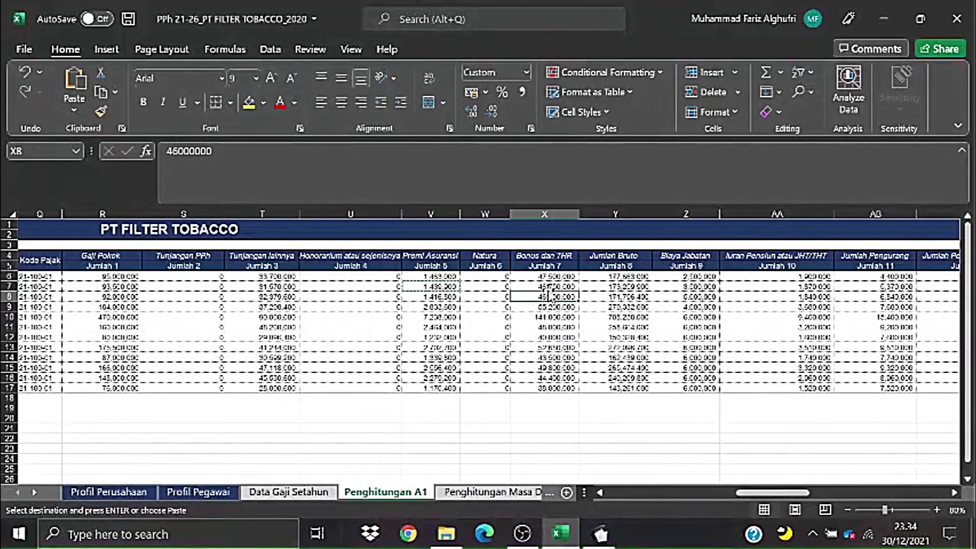
key(alt+Tab)
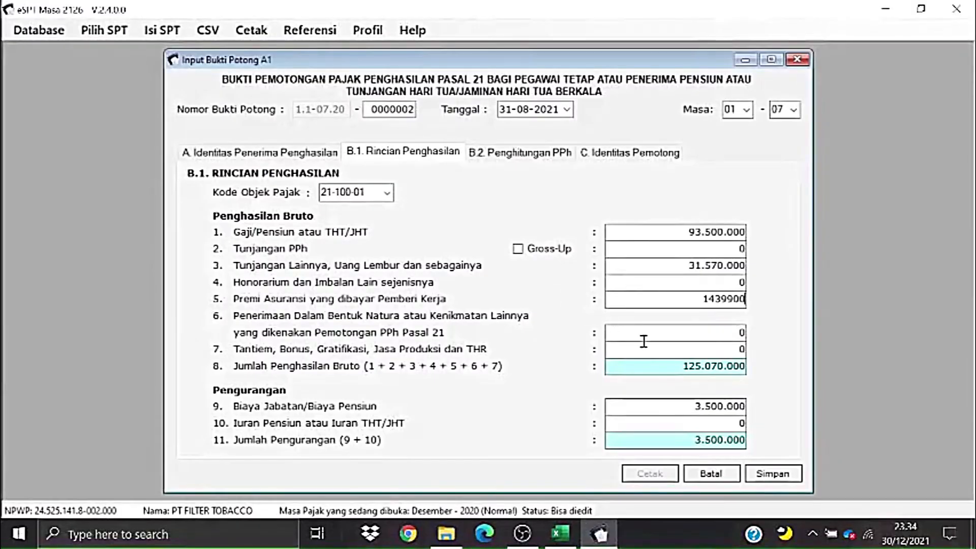
click(748, 348)
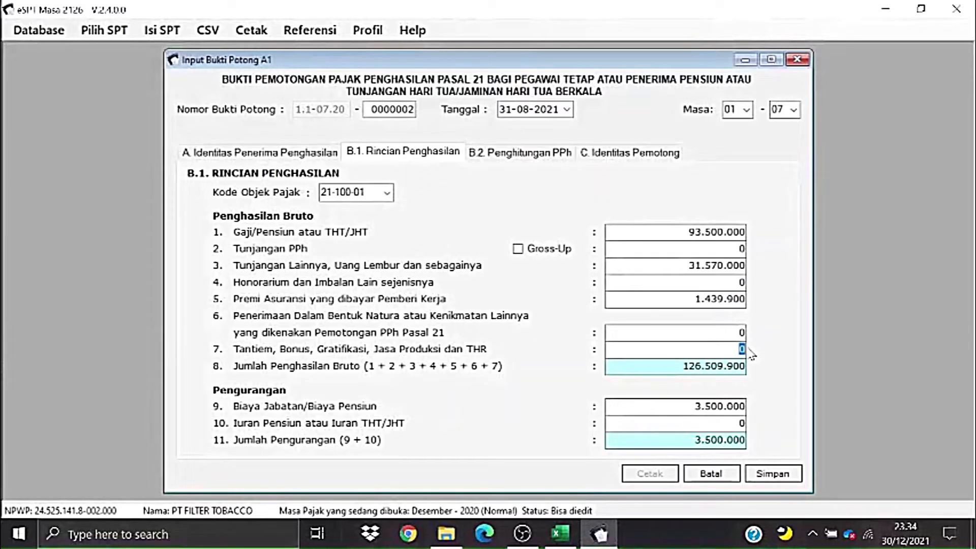
text(46750000)
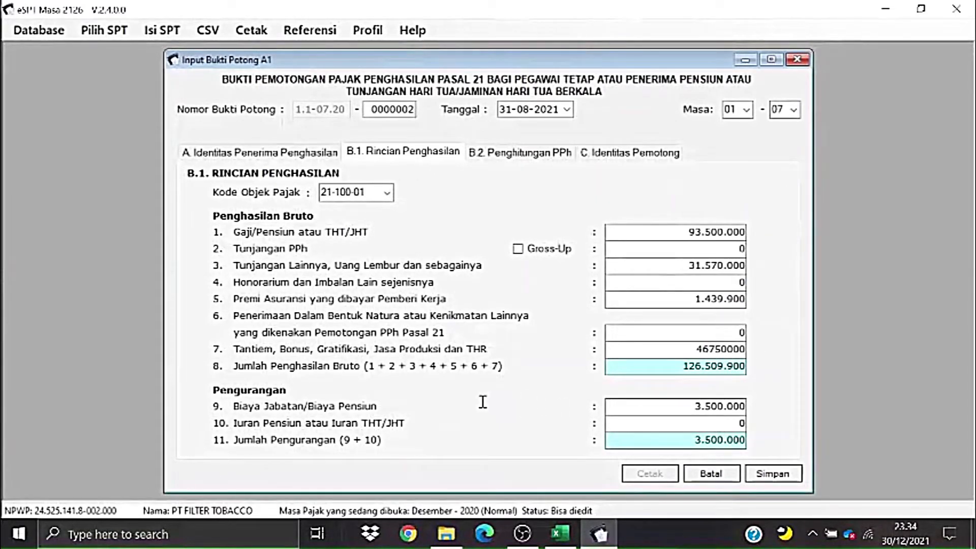
key(Tab)
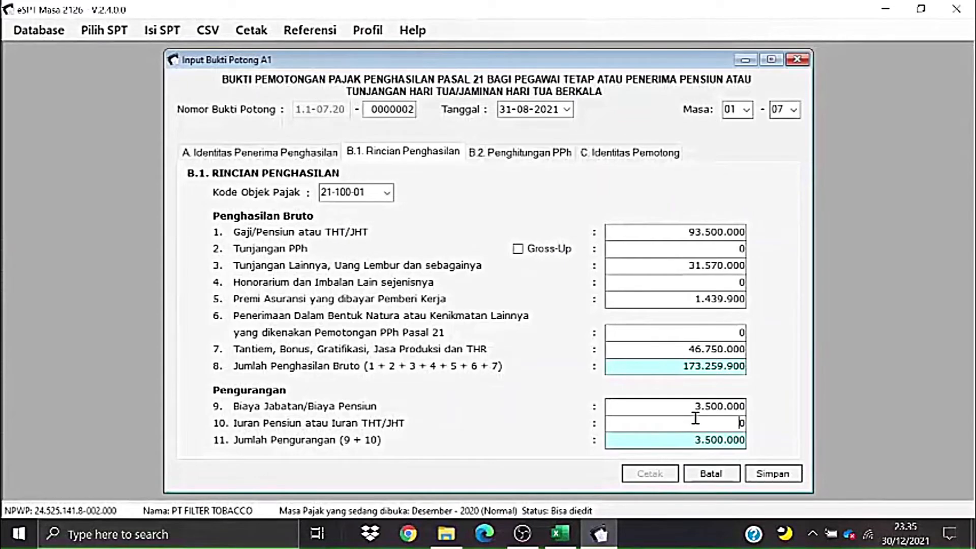
- Copy the 1870000 pension contribution from AA7 into the slip's Iuran Pensiun field
key(alt+Tab)
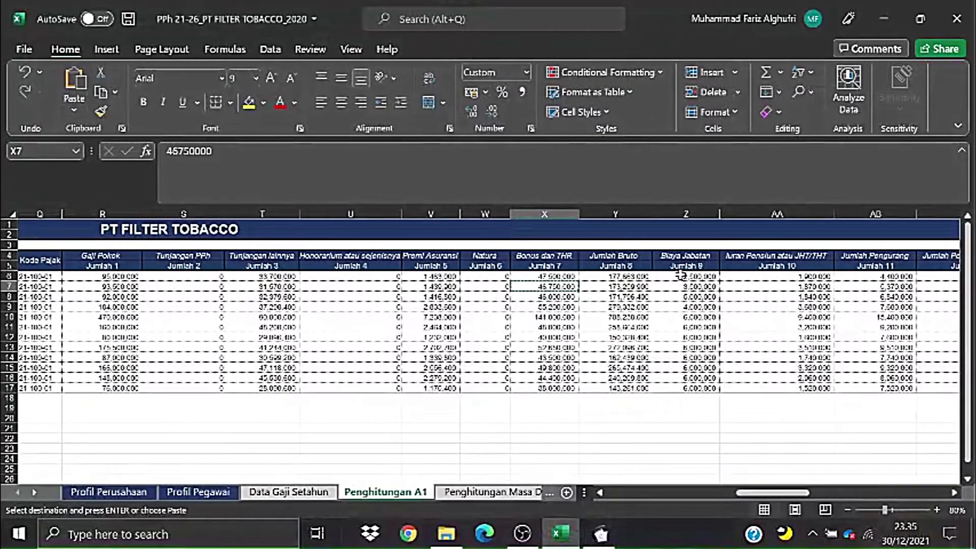
click(788, 287)
key(ctrl+c)
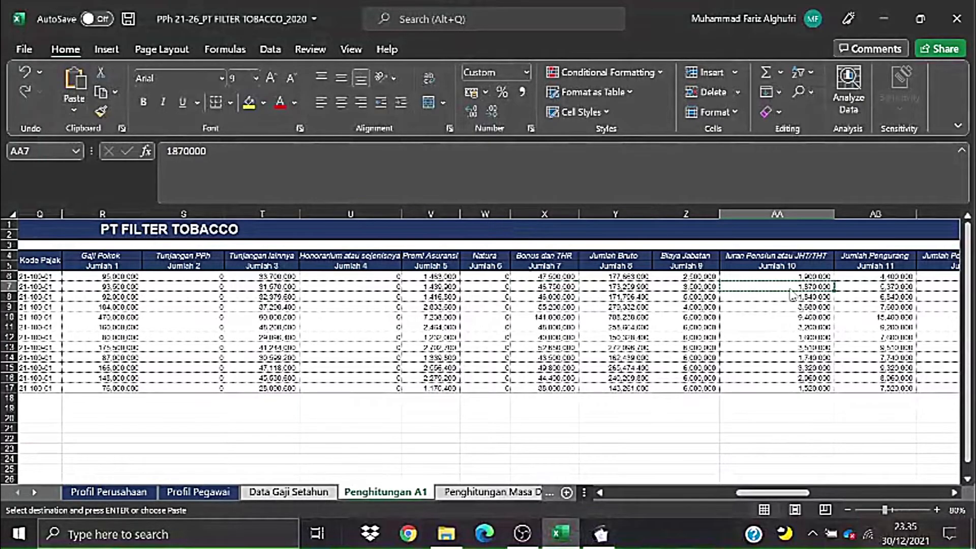
key(alt+Tab)
double_click(742, 423)
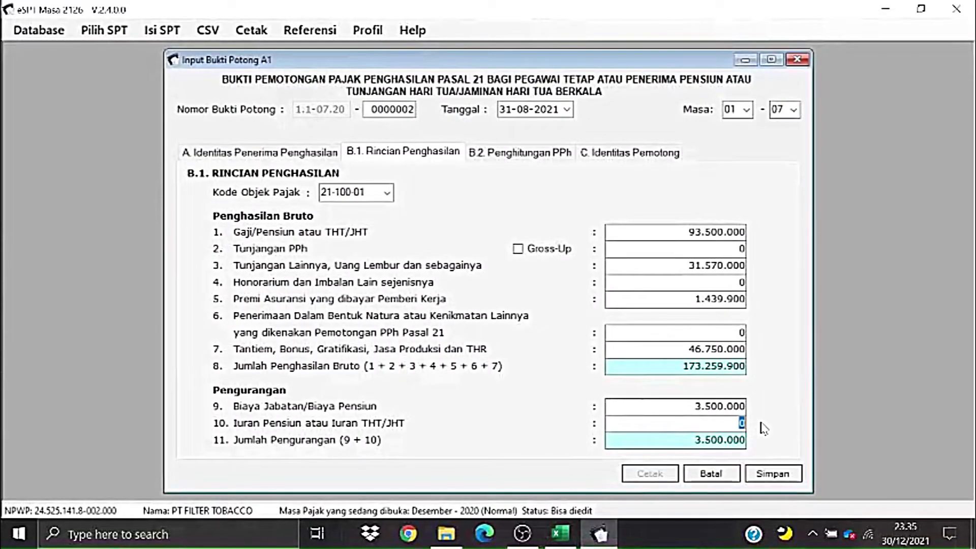
key(ctrl+v)
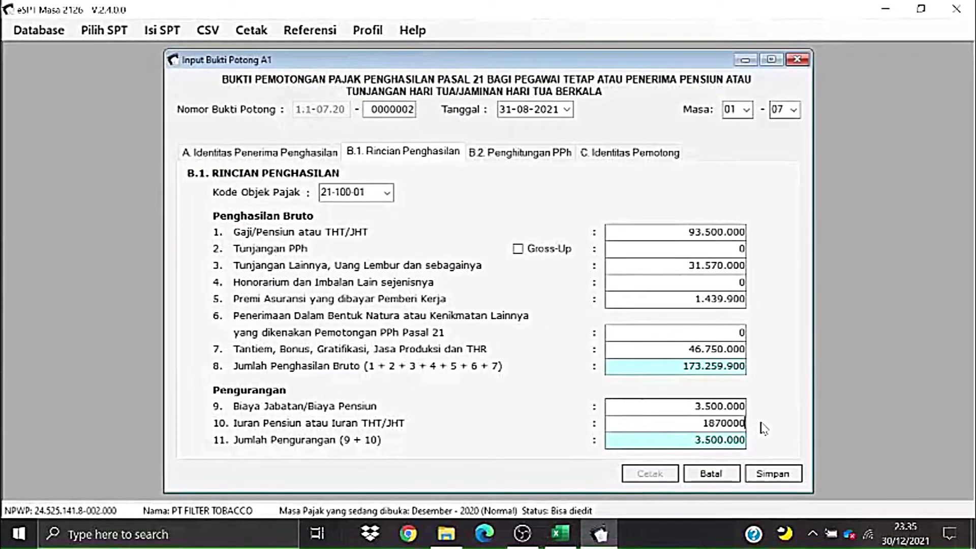
- Show the B.2 PPh calculation, with net 167.889.900 and PPh 21 owed 17.148.046
click(506, 158)
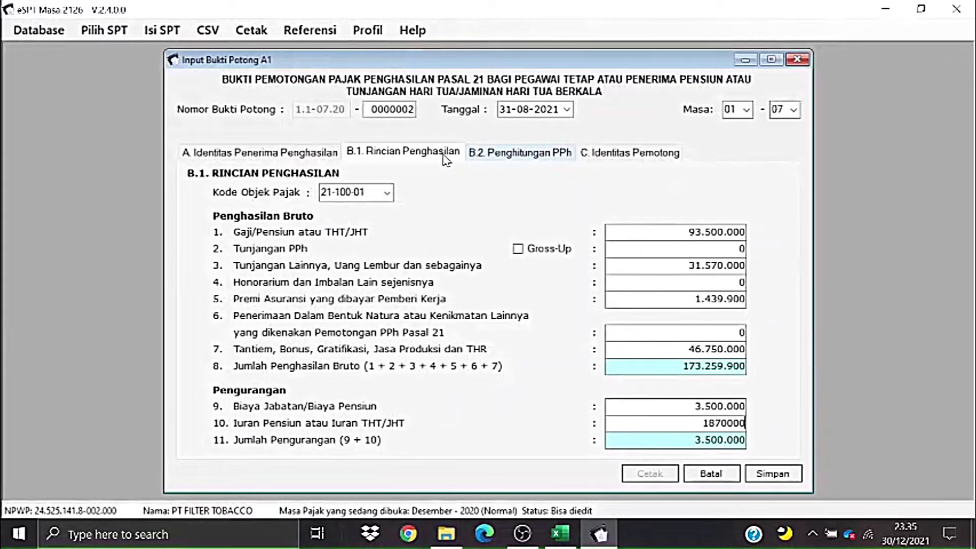
click(423, 160)
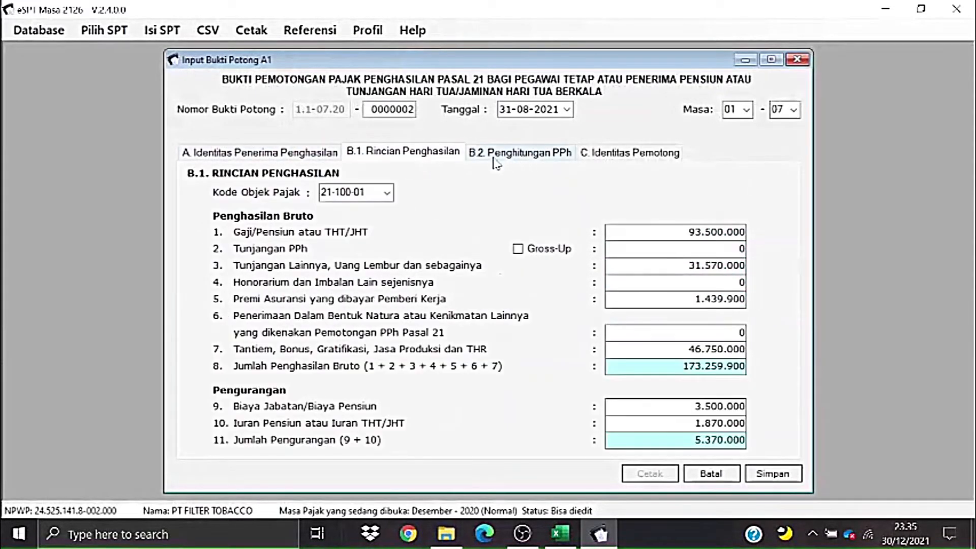
click(503, 161)
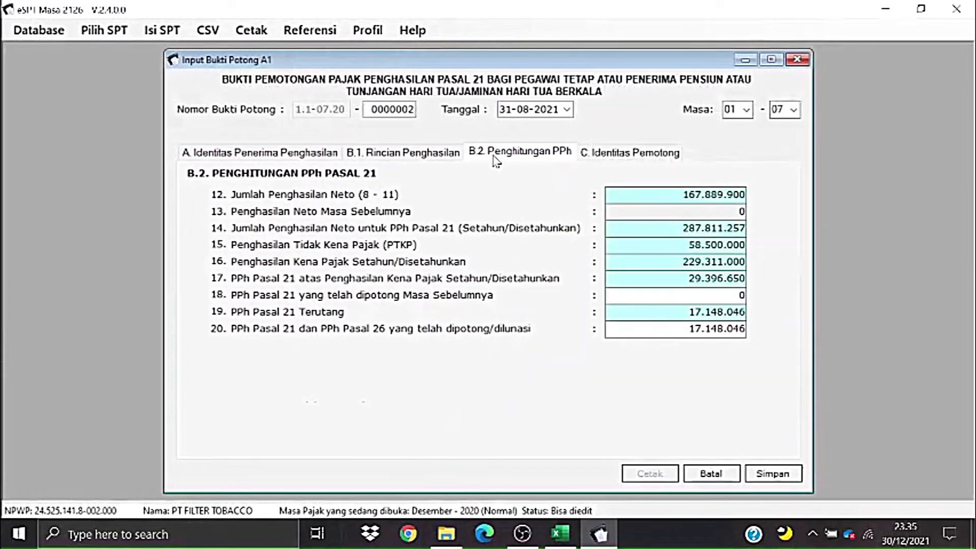
click(454, 162)
click(514, 162)
- Save slip 0000002 from the withholder identity page and confirm starting new slip 0000003
click(664, 155)
click(772, 480)
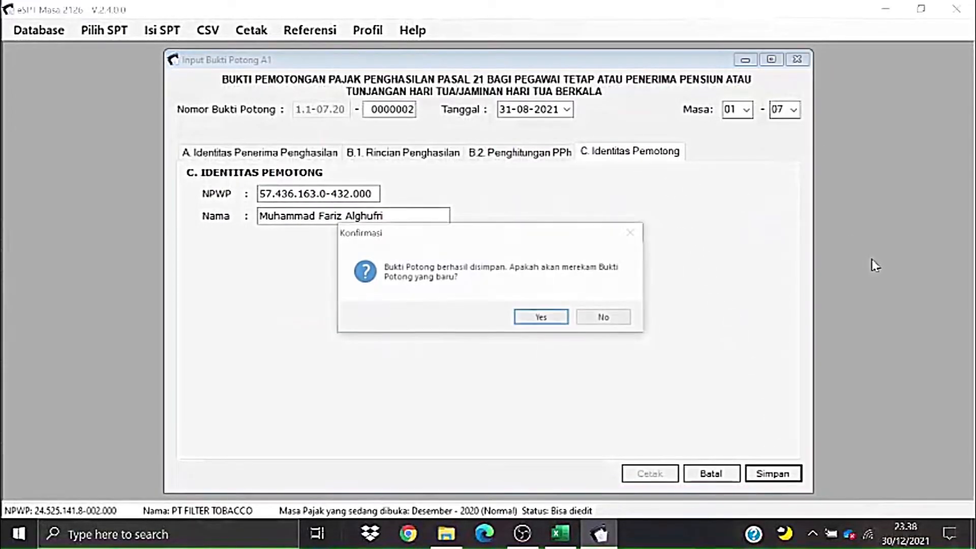
click(585, 320)
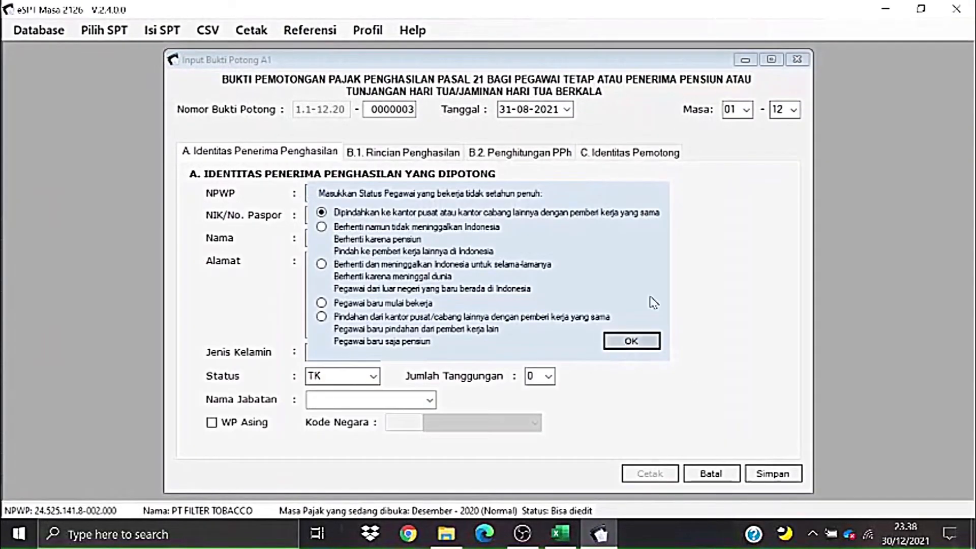
- Accept the default employee status, then check row 11's employee details on Data Gaji Setahun
click(632, 341)
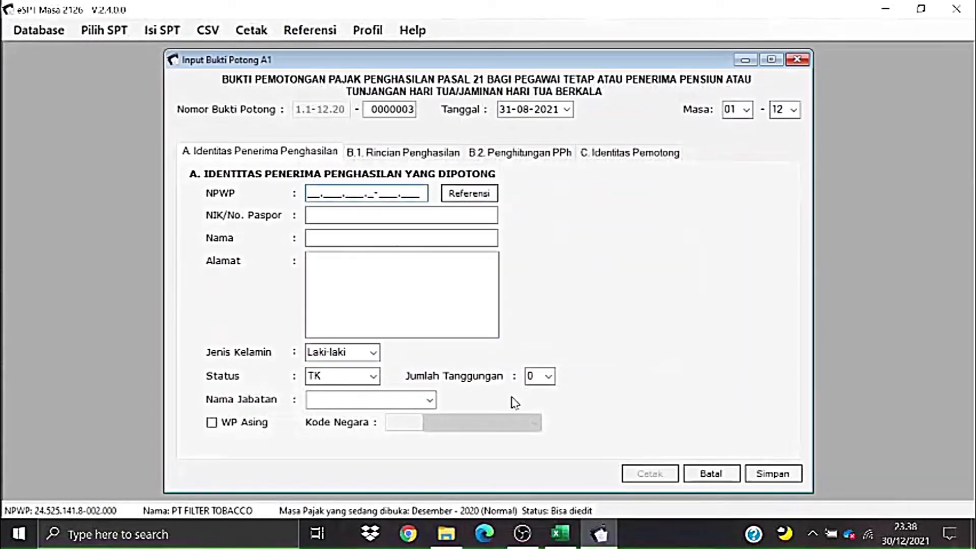
key(alt+Tab)
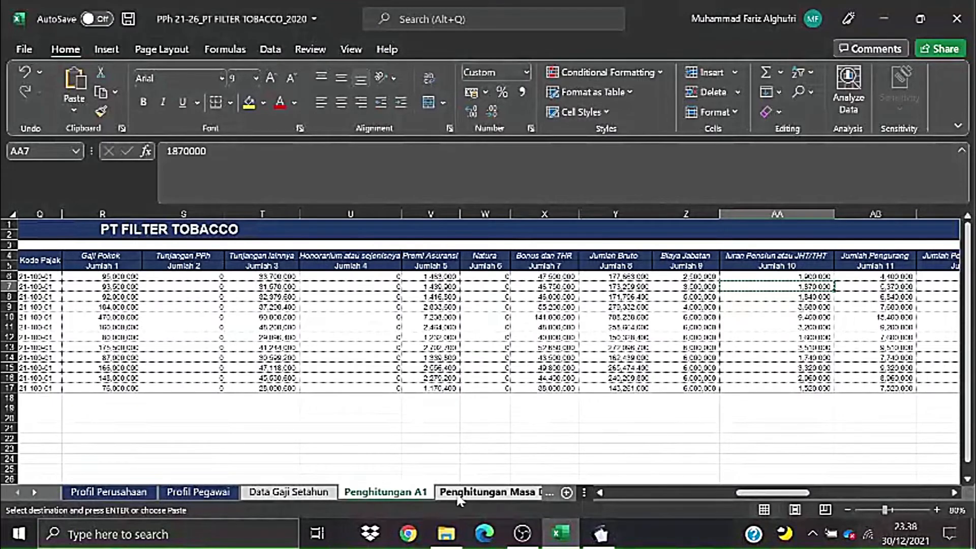
click(287, 492)
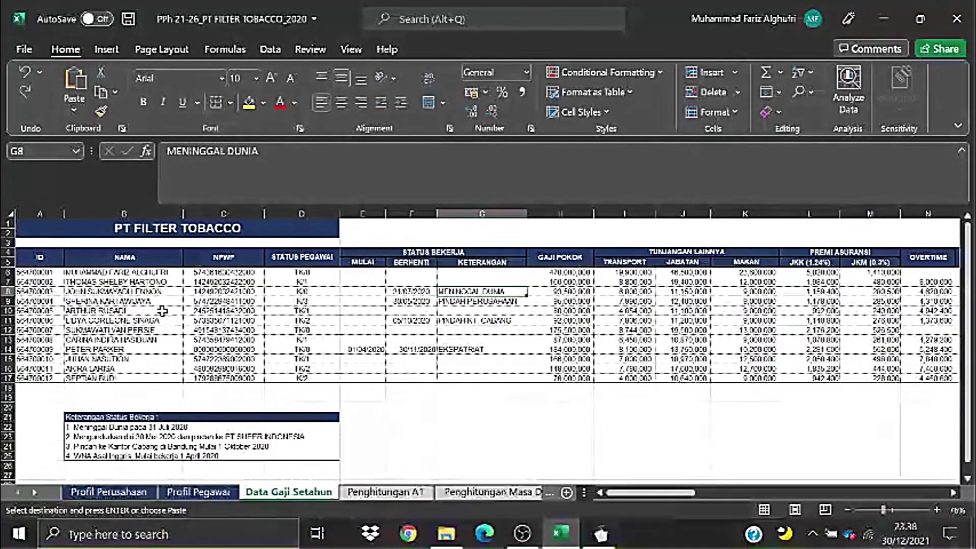
drag(113, 325, 508, 323)
click(301, 349)
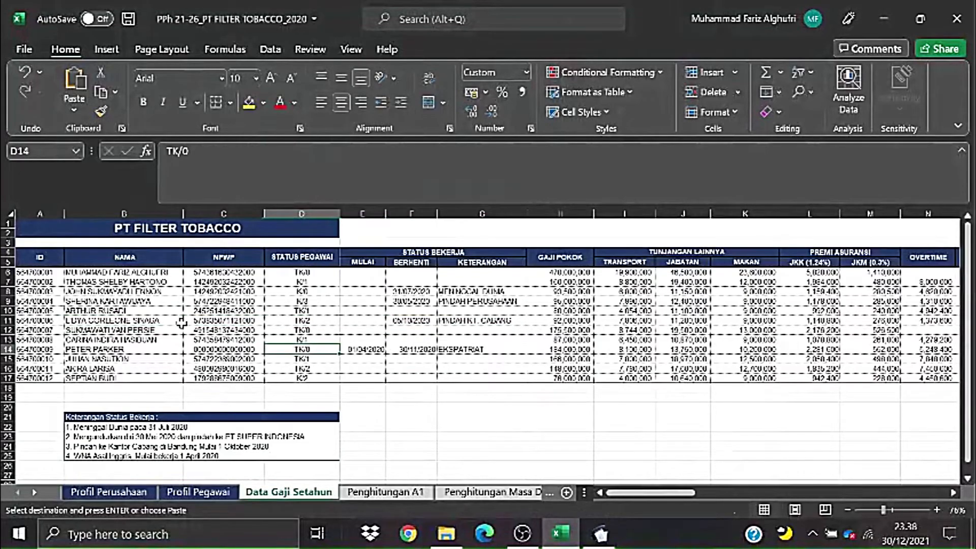
click(174, 323)
key(alt+Tab)
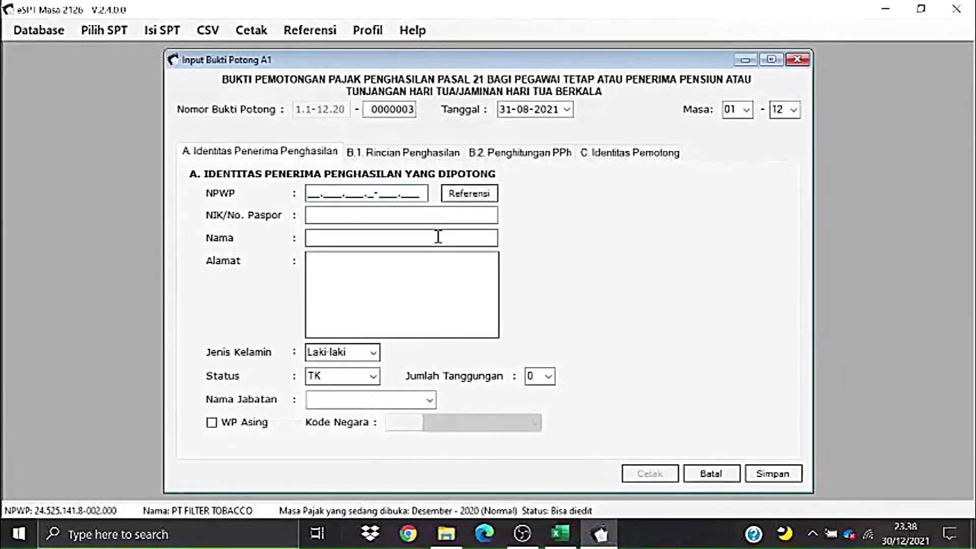
- Fill slip 0000003 with the sixth employee from the Referensi list, then switch to Excel
click(464, 194)
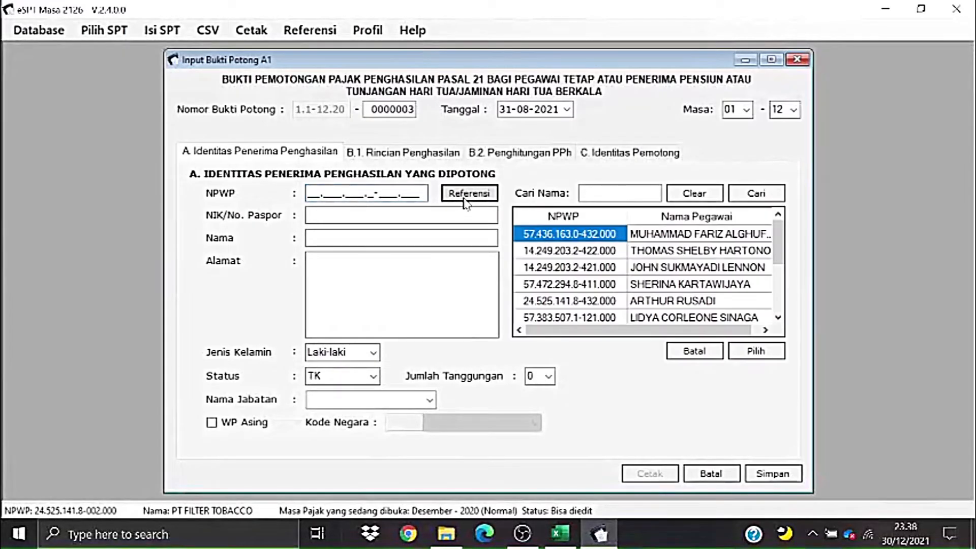
click(682, 318)
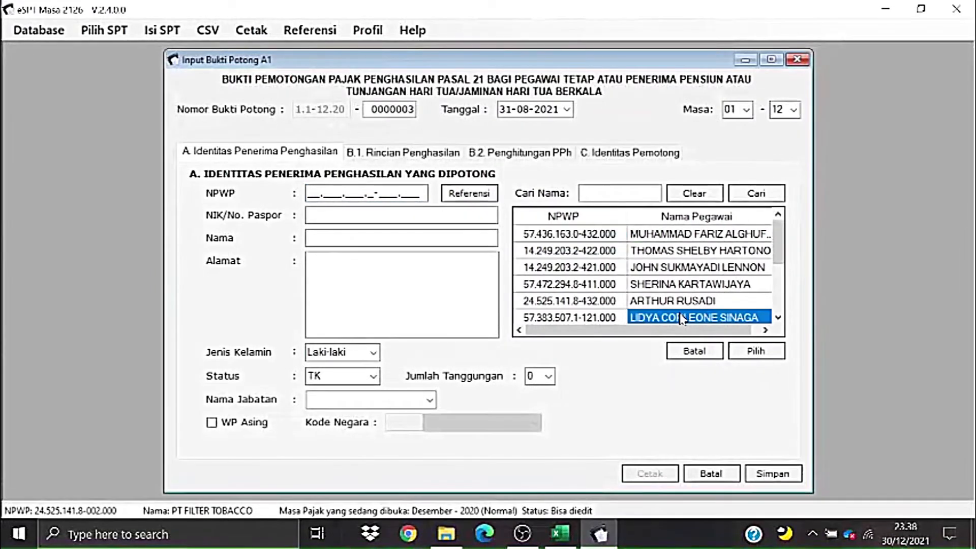
click(762, 351)
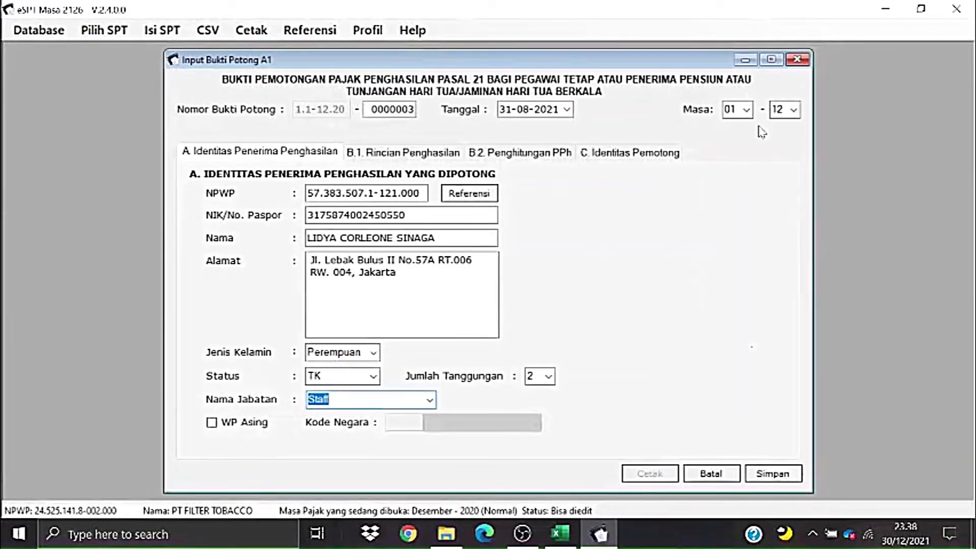
key(alt+Tab)
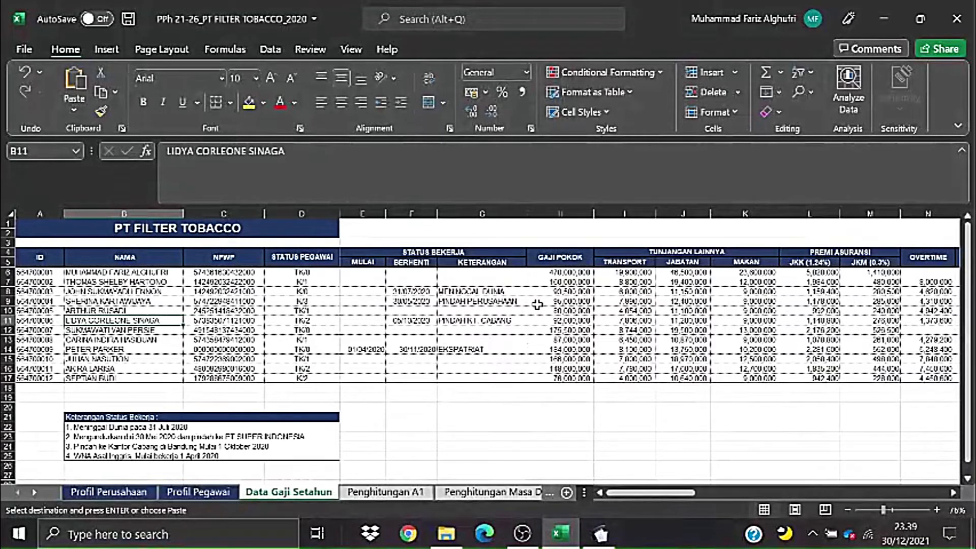
- Make slip 0000003's tax period end at month 10, giving period 01–10
key(alt+Tab)
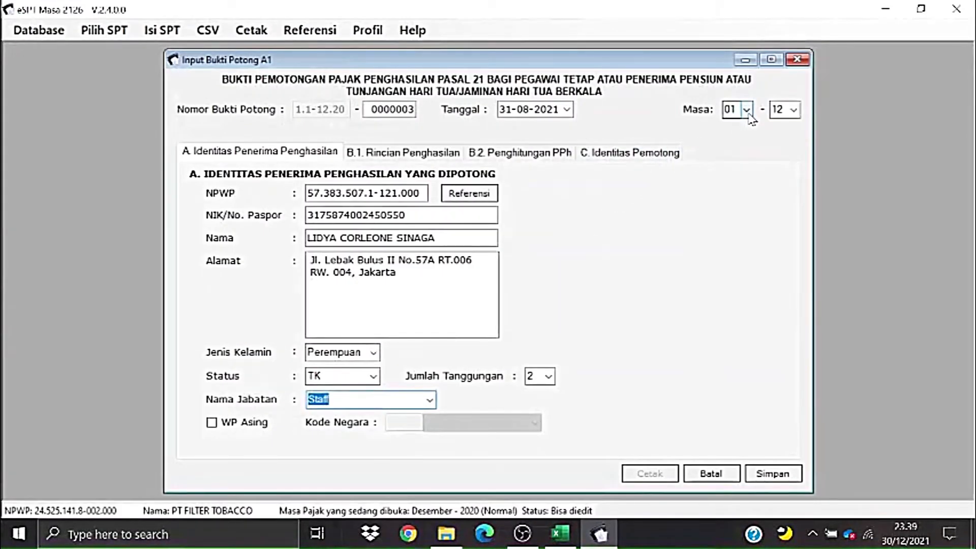
click(793, 110)
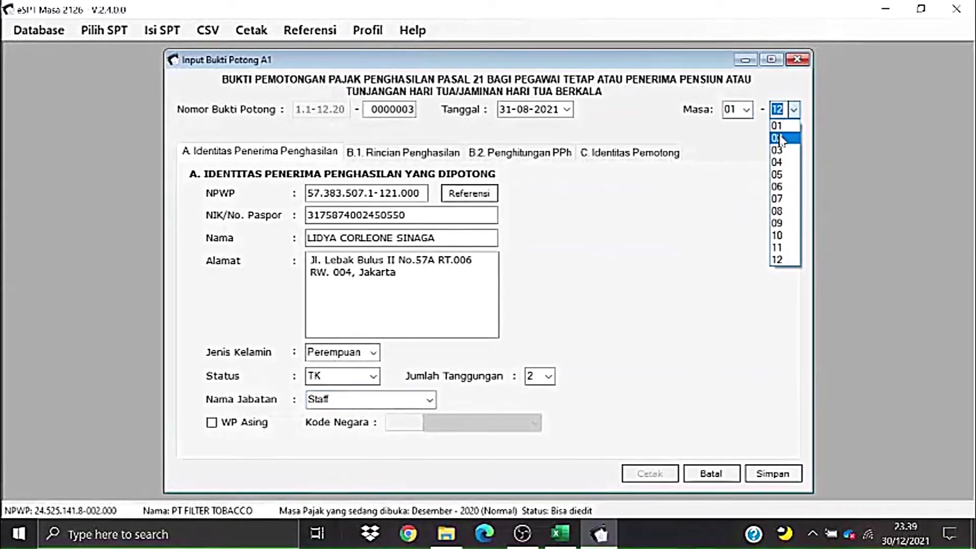
click(791, 111)
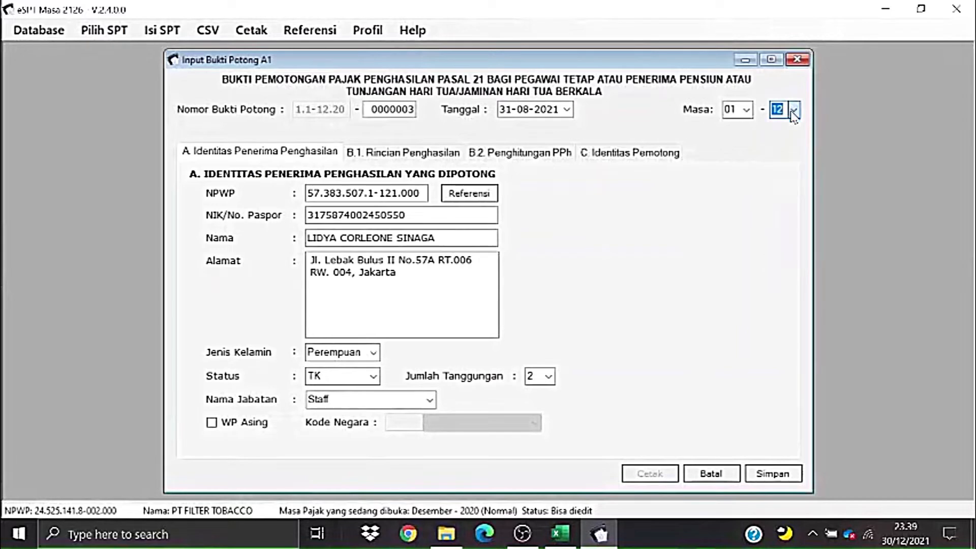
click(793, 113)
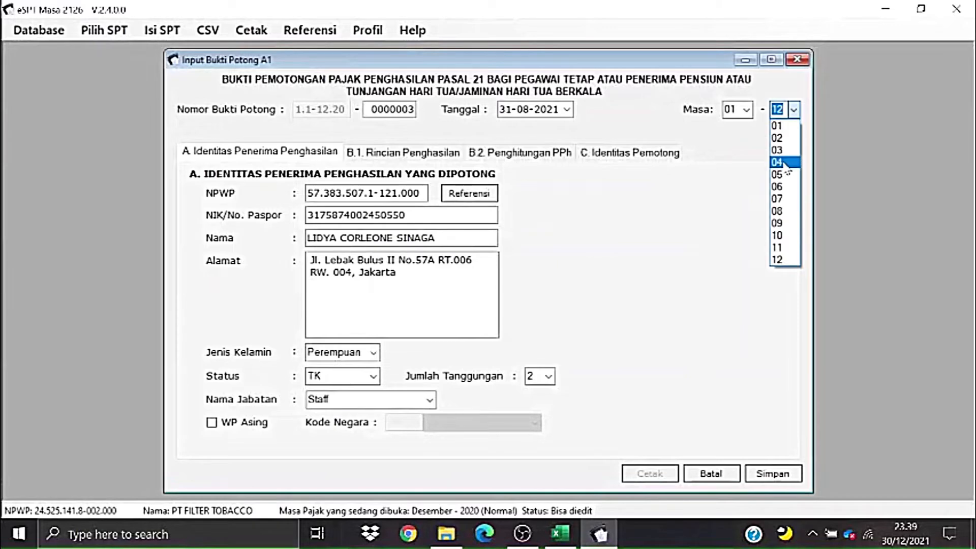
click(780, 236)
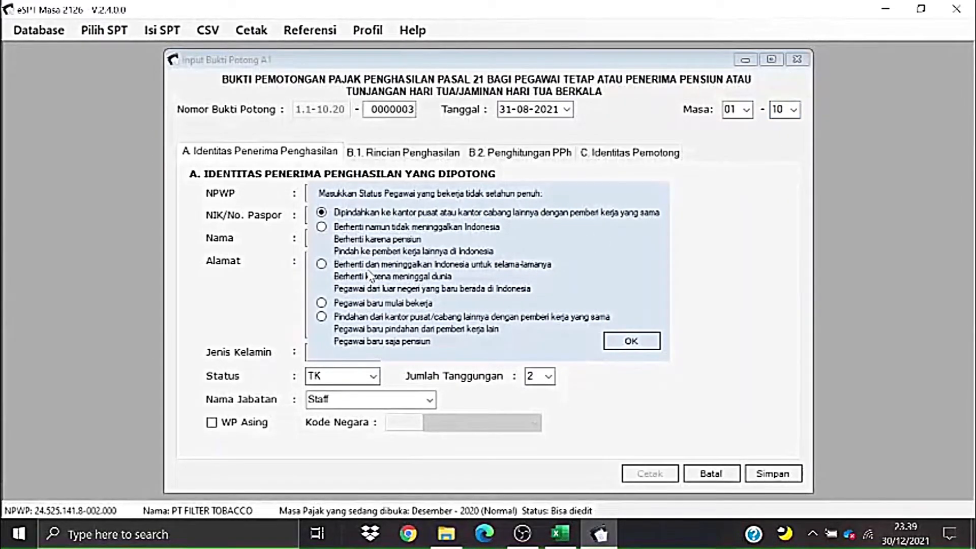
- After checking the Excel status note, keep 'transferred to another office of the same employer' and confirm
key(alt+Tab)
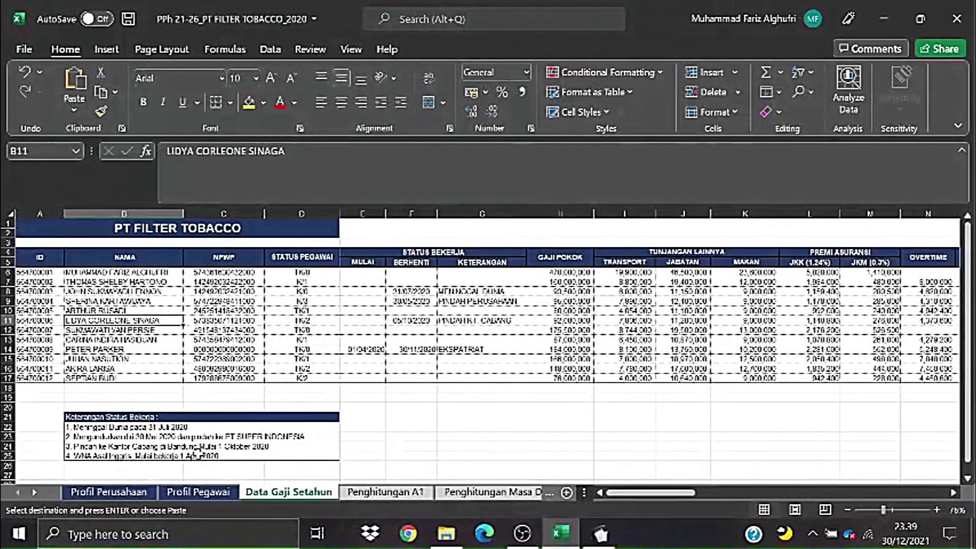
key(alt+Tab)
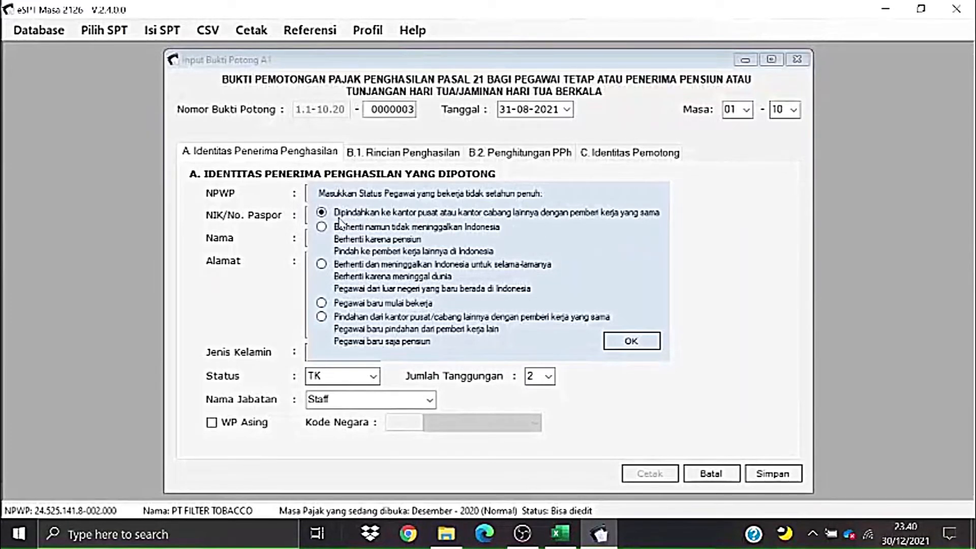
click(658, 343)
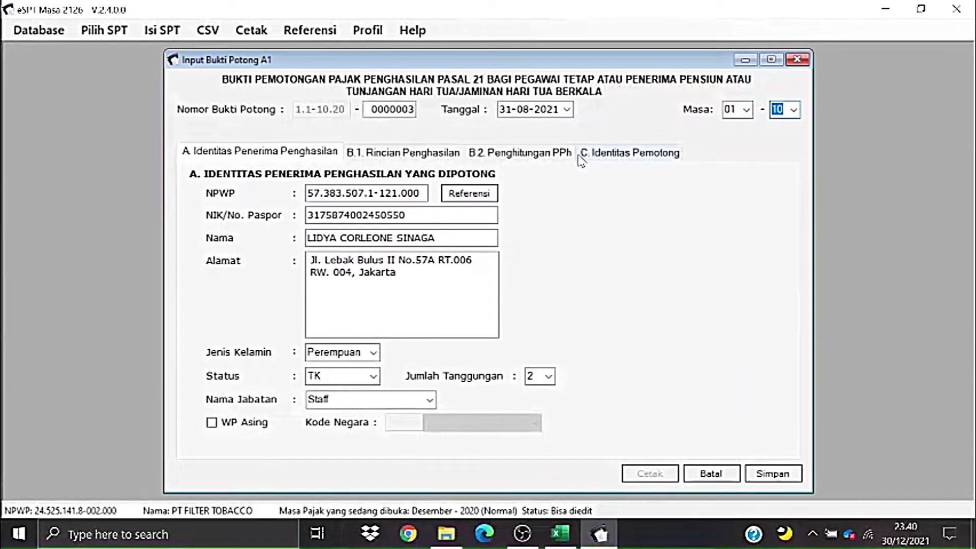
- Browse the slip date calendar, which leaves the date at 07-12-2021
click(567, 111)
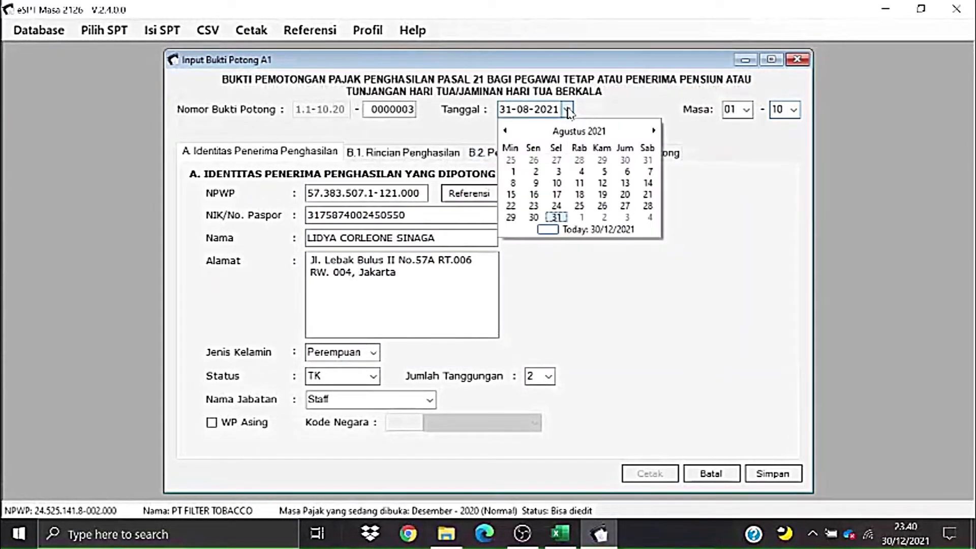
click(654, 132)
click(653, 133)
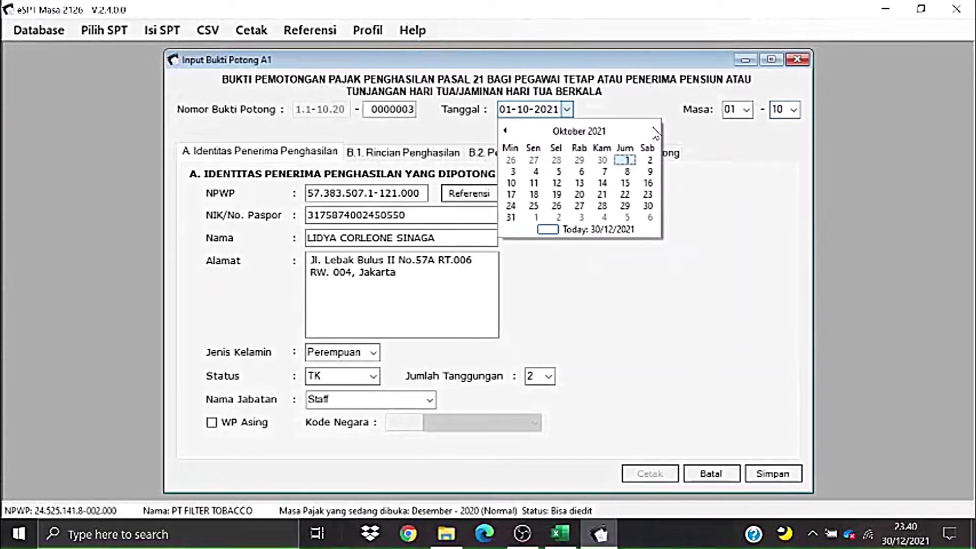
click(653, 132)
click(653, 132)
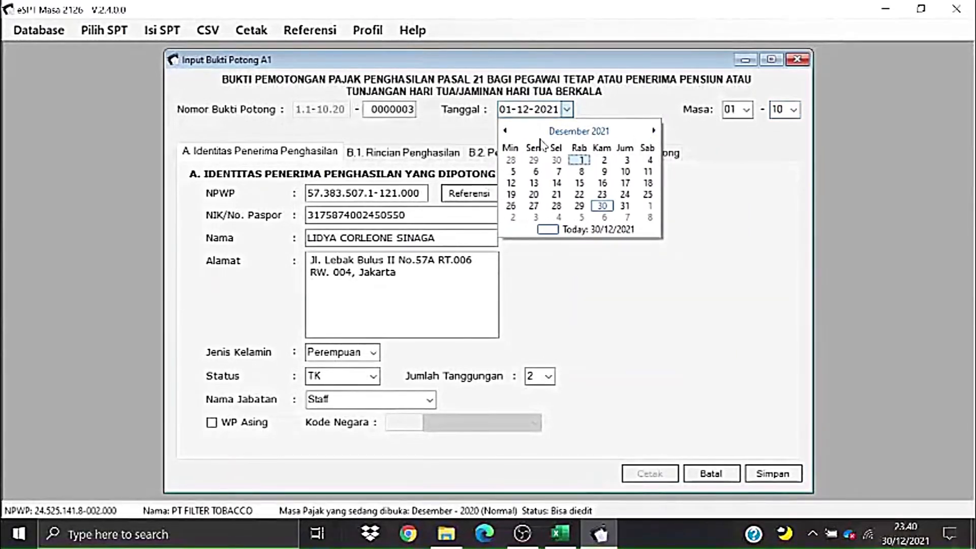
click(506, 132)
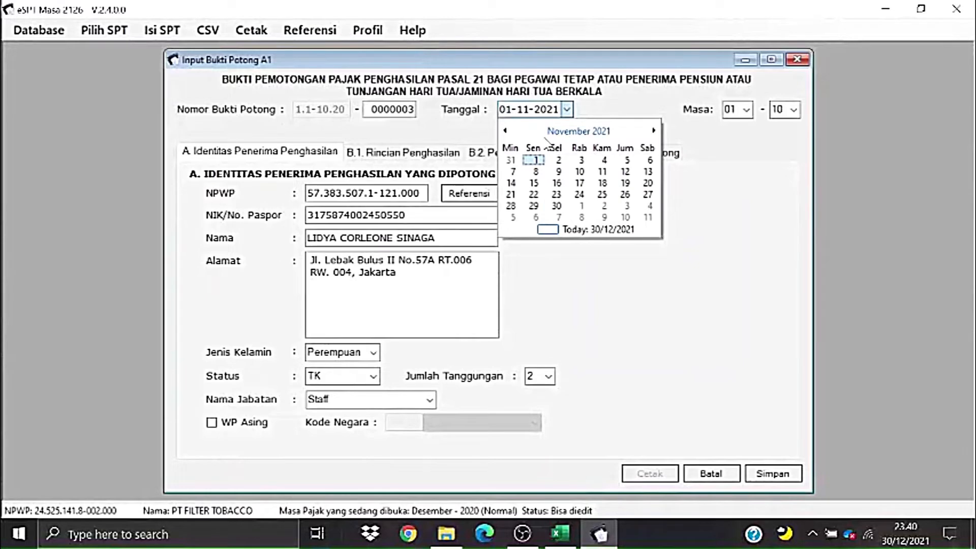
click(505, 131)
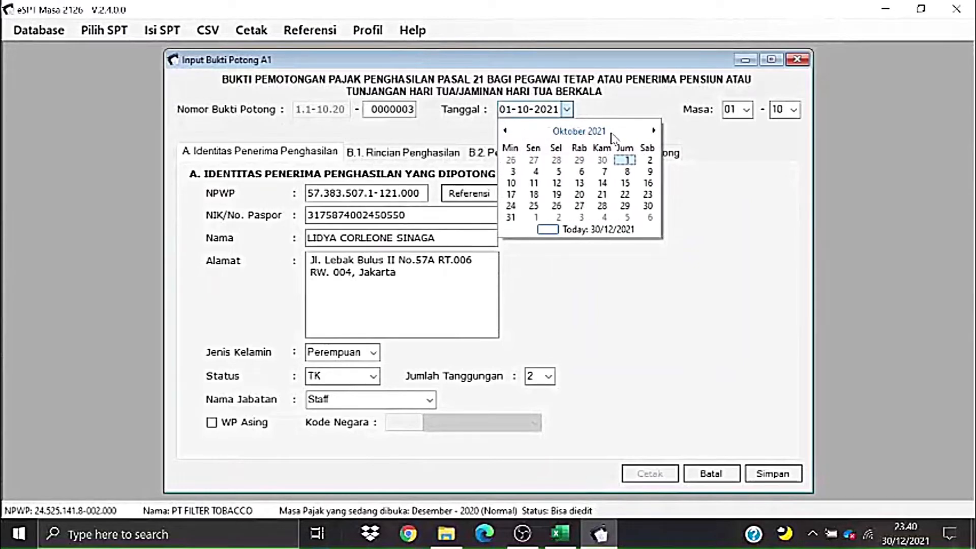
click(654, 131)
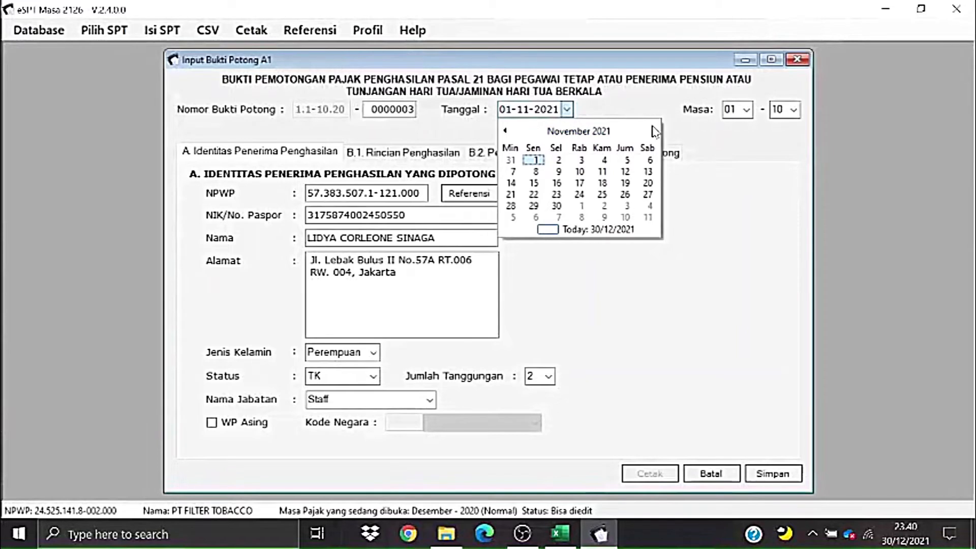
click(559, 218)
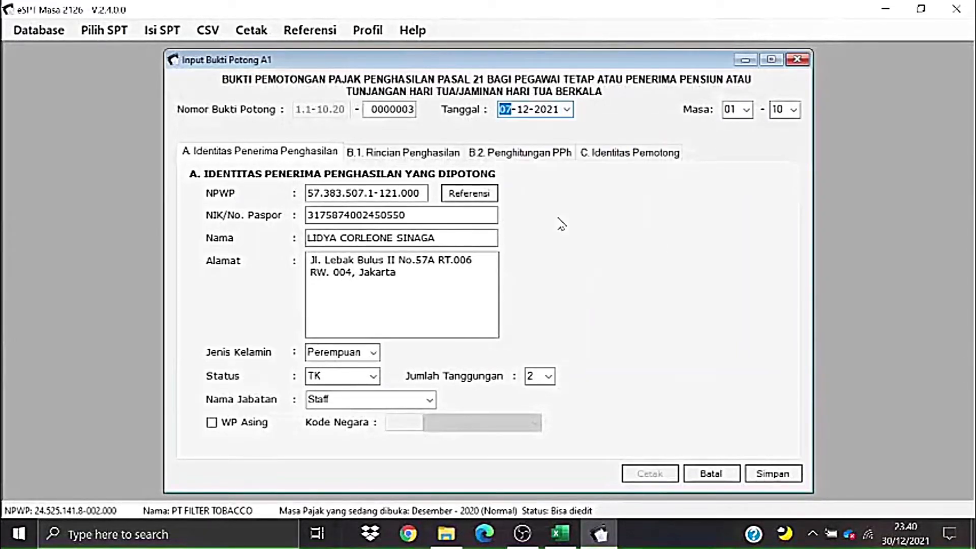
- Set the slip date to 30-11-2020 through the calendar's year and month views
click(567, 110)
click(503, 131)
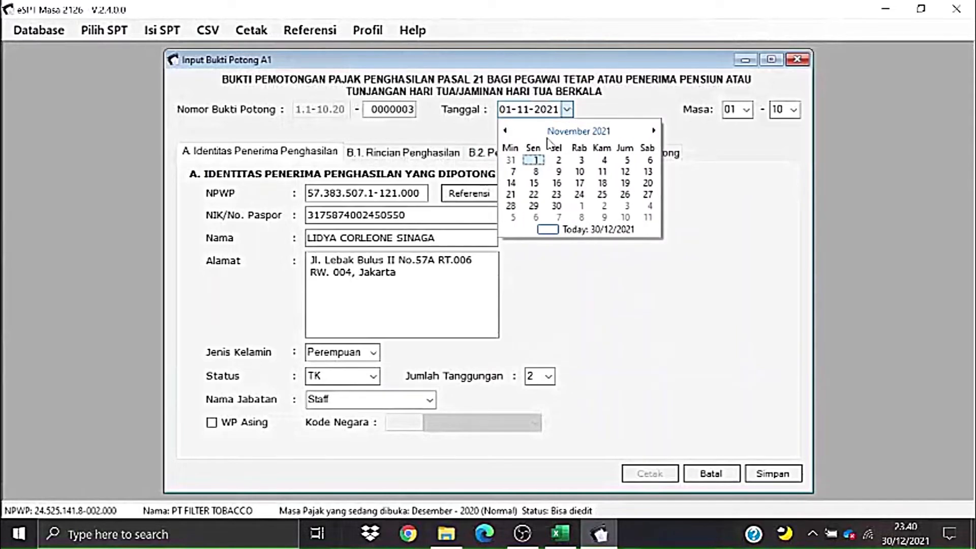
click(579, 132)
click(579, 131)
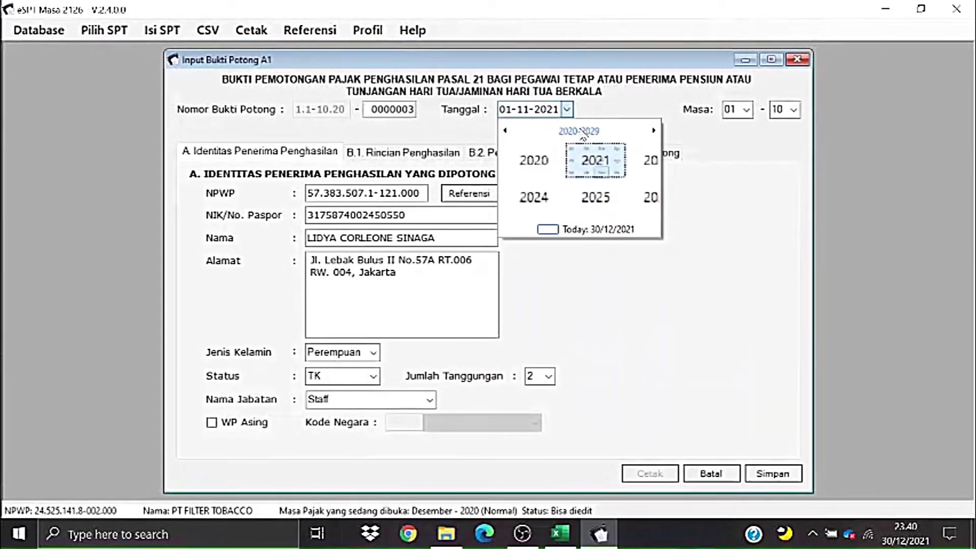
click(558, 155)
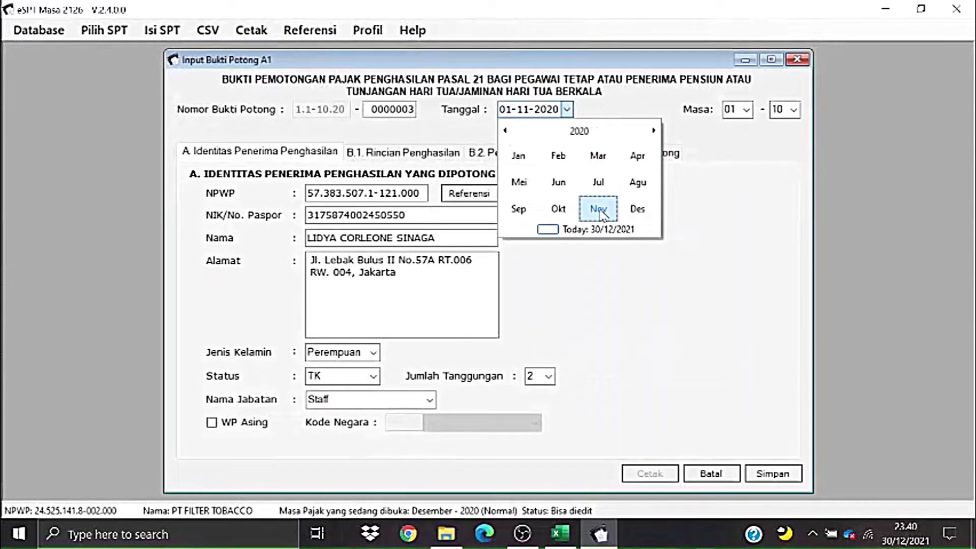
click(598, 208)
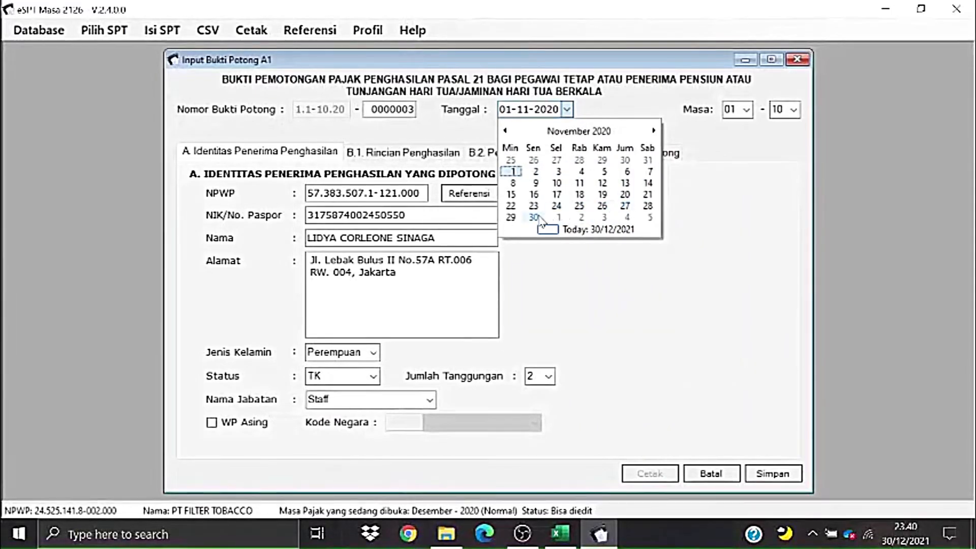
click(535, 218)
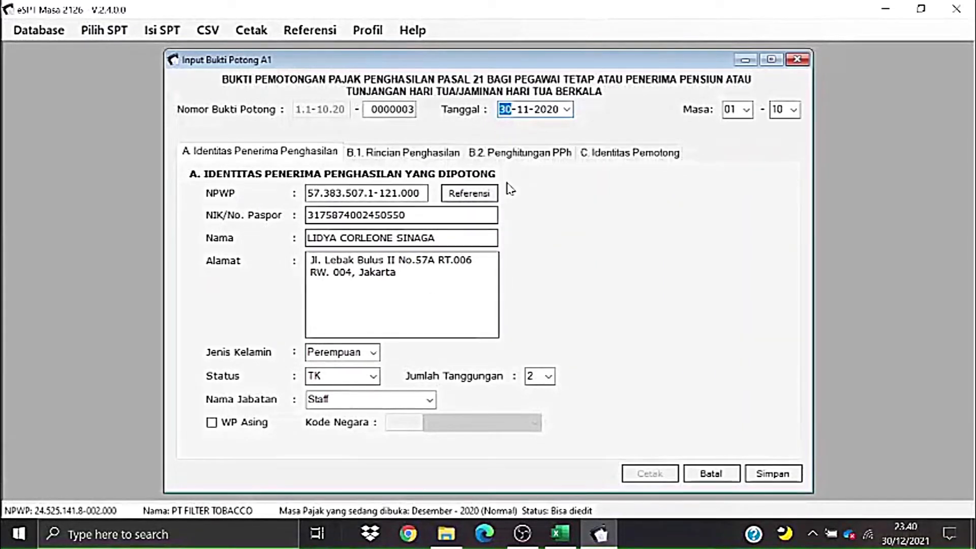
- Paste the 92.000.000 salary from Excel cell H11 into Gaji/Pensiun
click(400, 158)
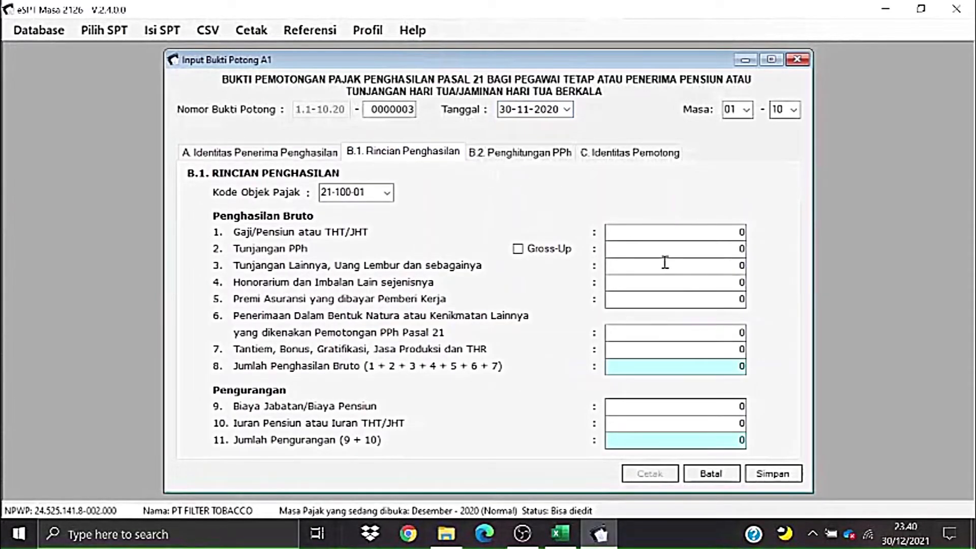
key(alt+Tab)
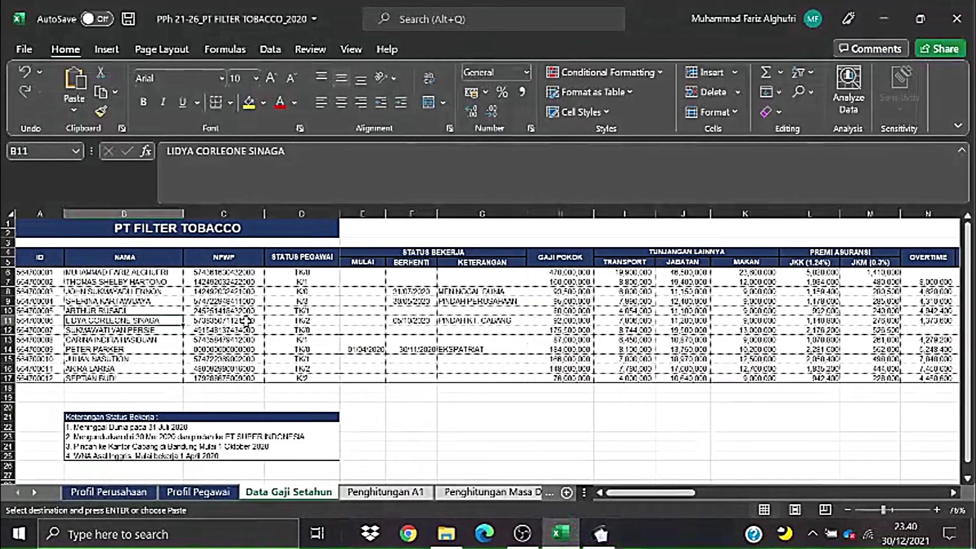
key(Right)
key(Right)
key(Right)
key(Right)
key(Right)
key(Right)
key(Up)
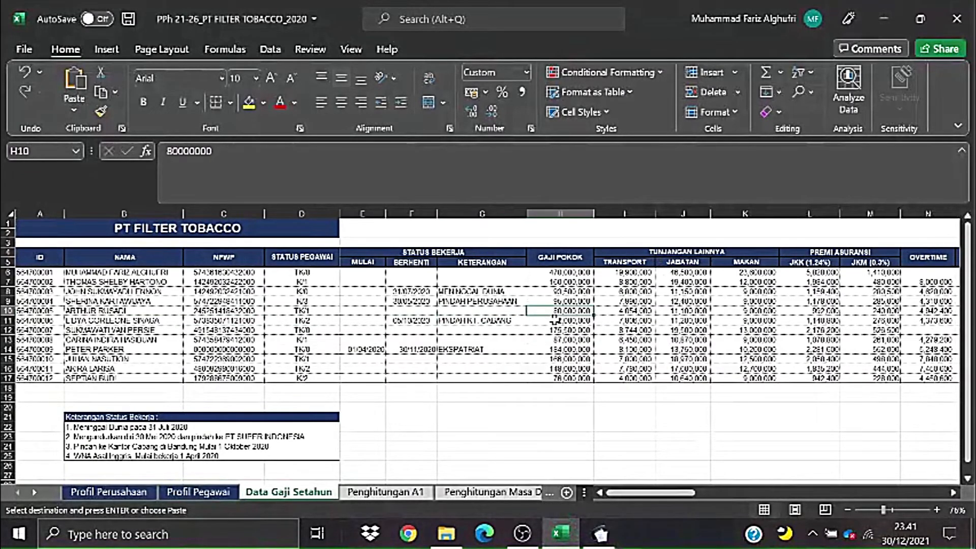
key(Down)
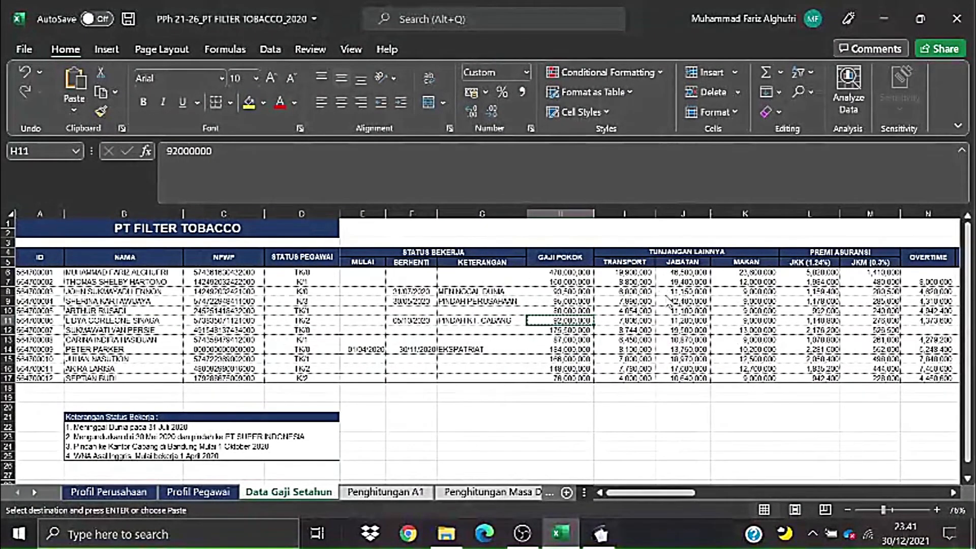
key(alt+Tab)
drag(616, 232, 743, 231)
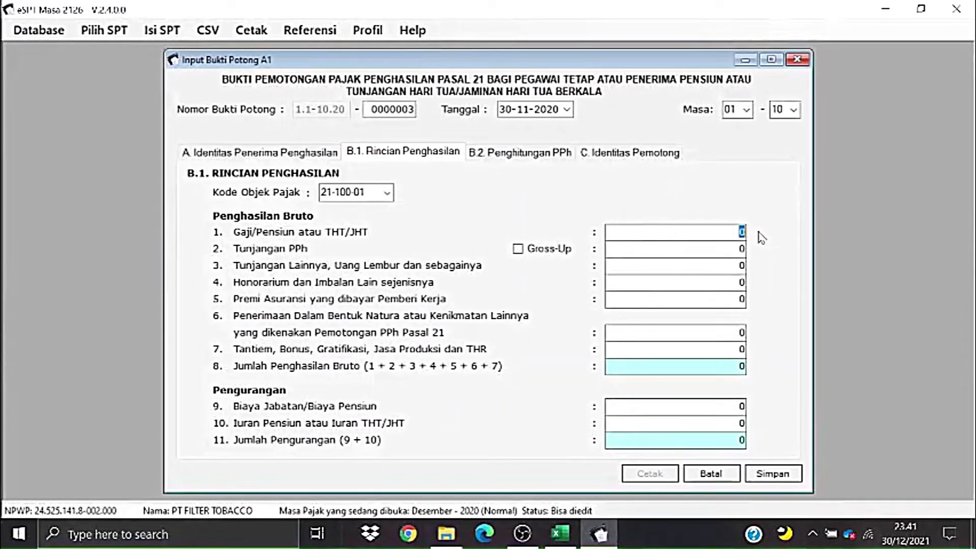
text(92000000)
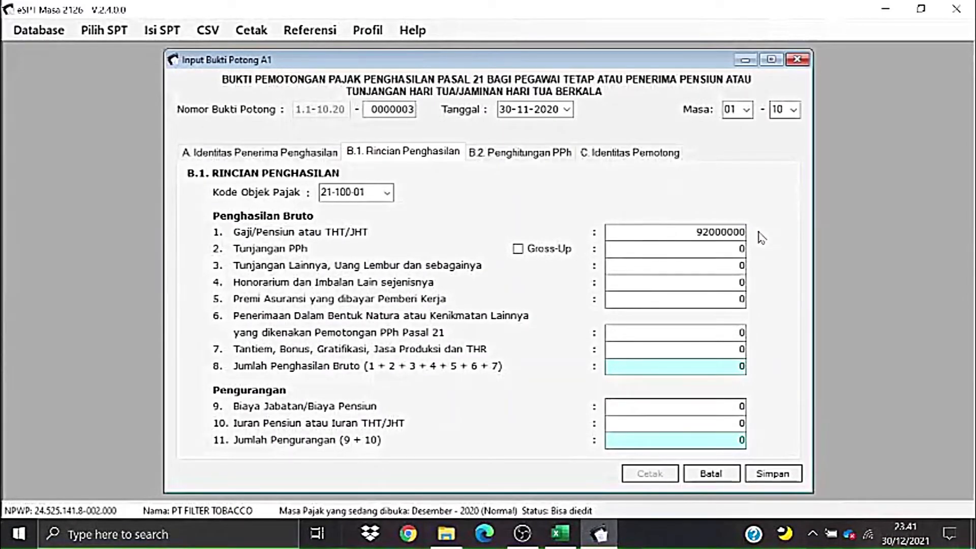
- Paste other allowances 32379600 from Penghitungan A1 cell T8 into Tunjangan Lainnya
key(alt+Tab)
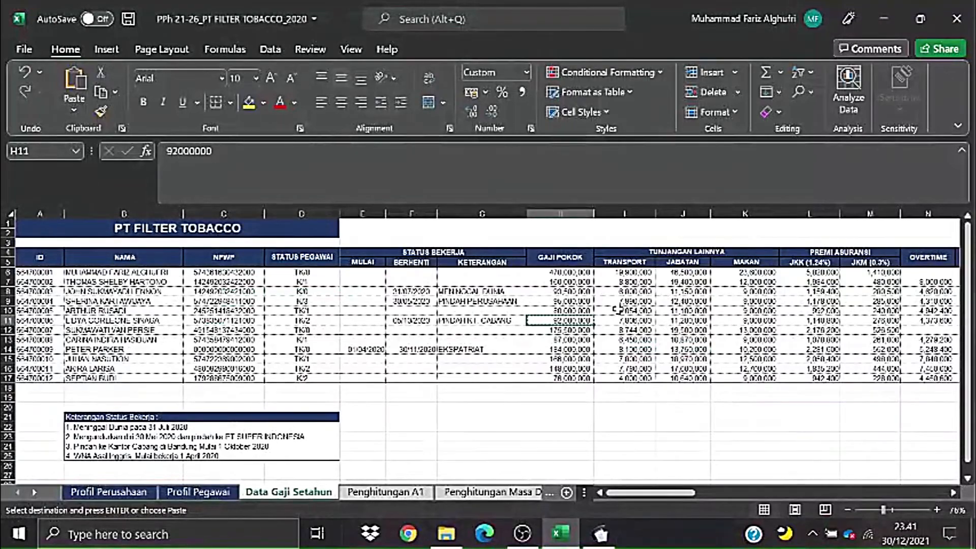
click(399, 490)
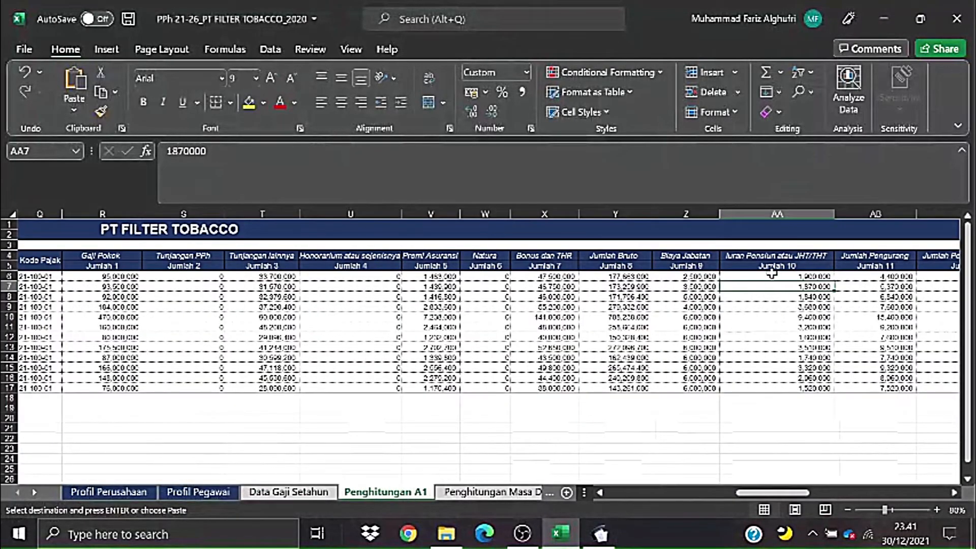
drag(778, 494, 749, 496)
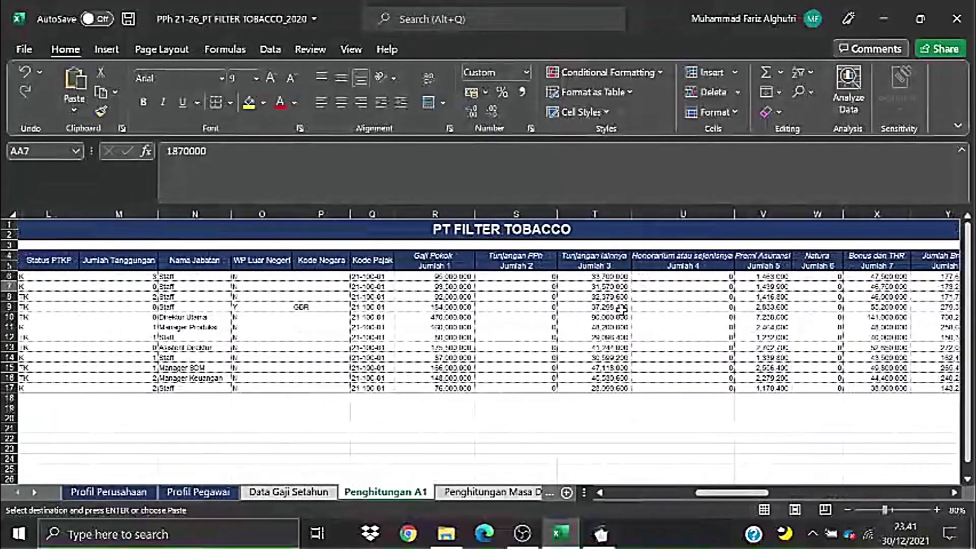
click(507, 296)
click(594, 297)
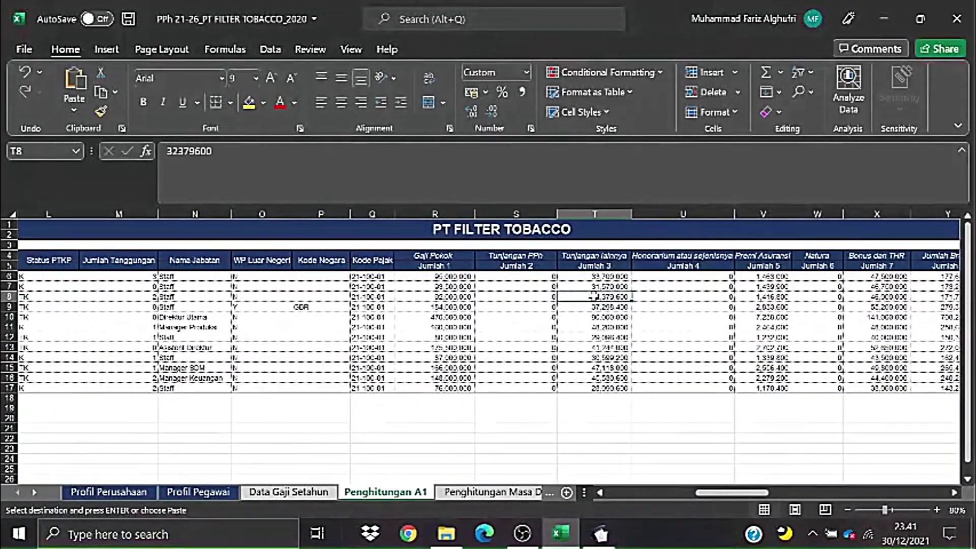
key(ctrl+c)
key(alt+Tab)
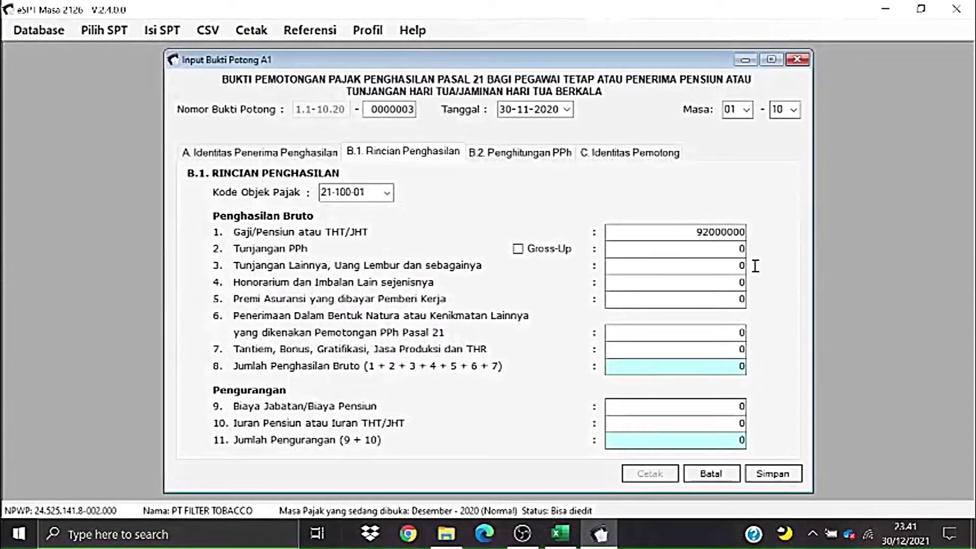
click(717, 263)
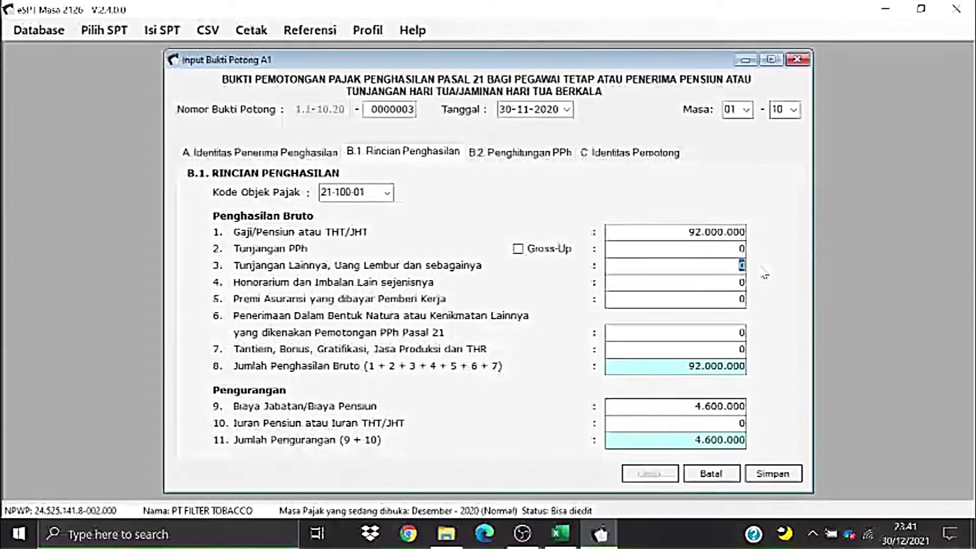
key(ctrl+v)
key(alt+Tab)
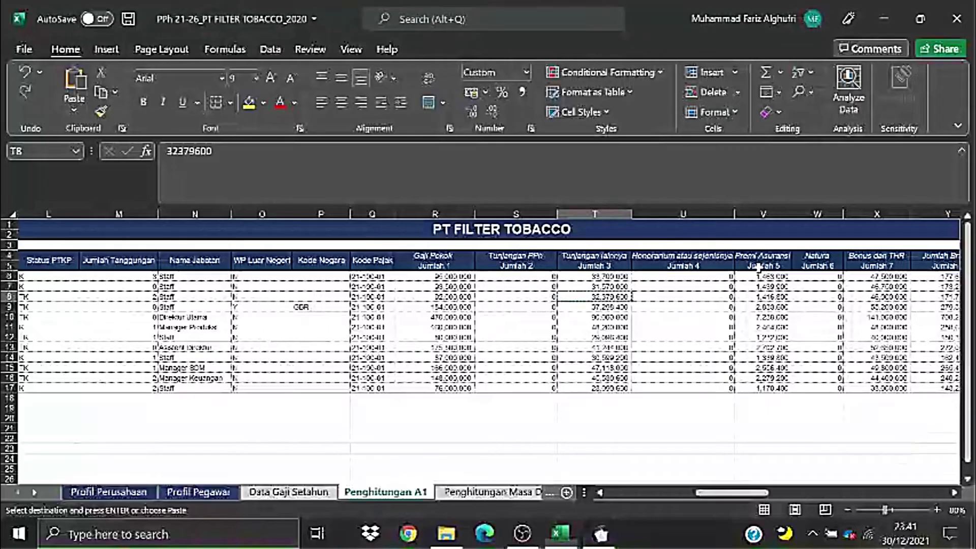
- Paste the 1.416.800 insurance premium from V8 into field 5
click(763, 297)
key(ctrl+c)
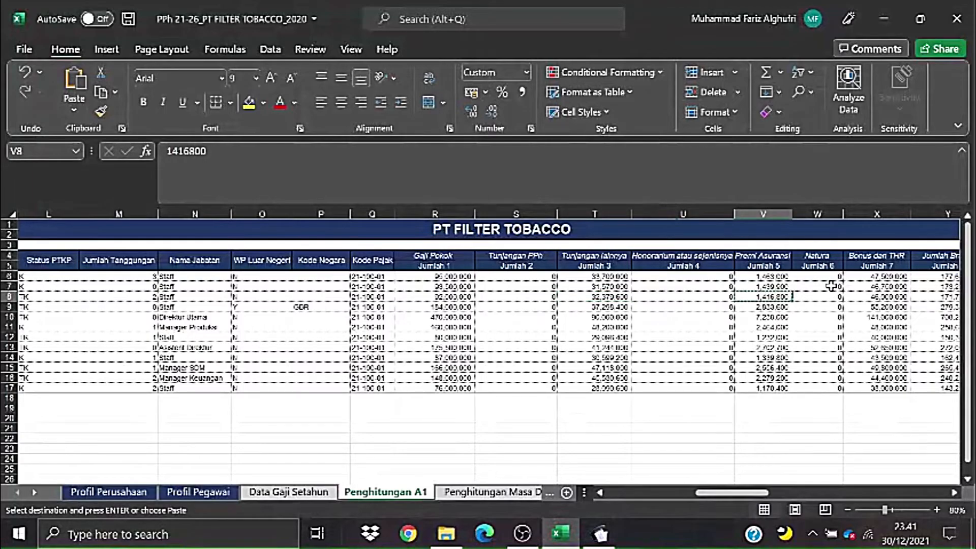
key(alt+Tab)
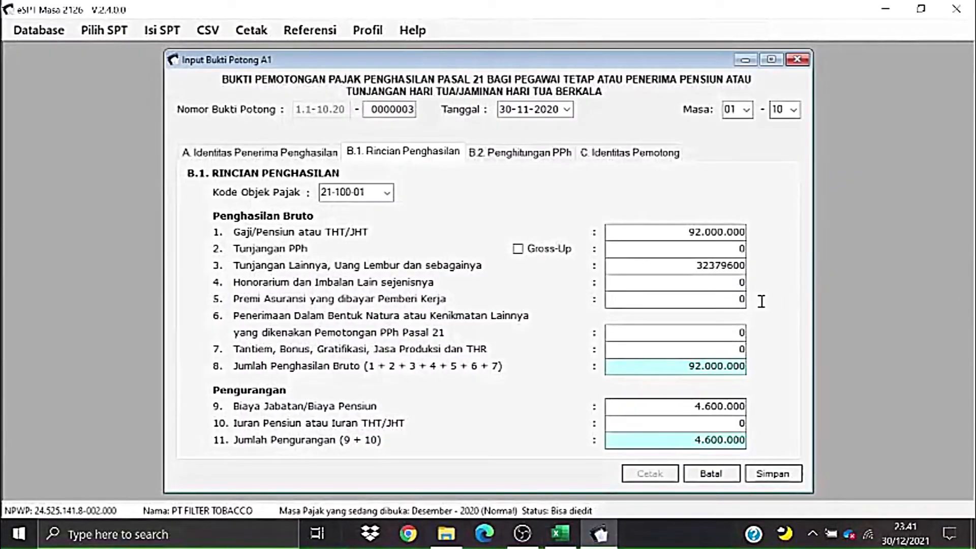
double_click(743, 299)
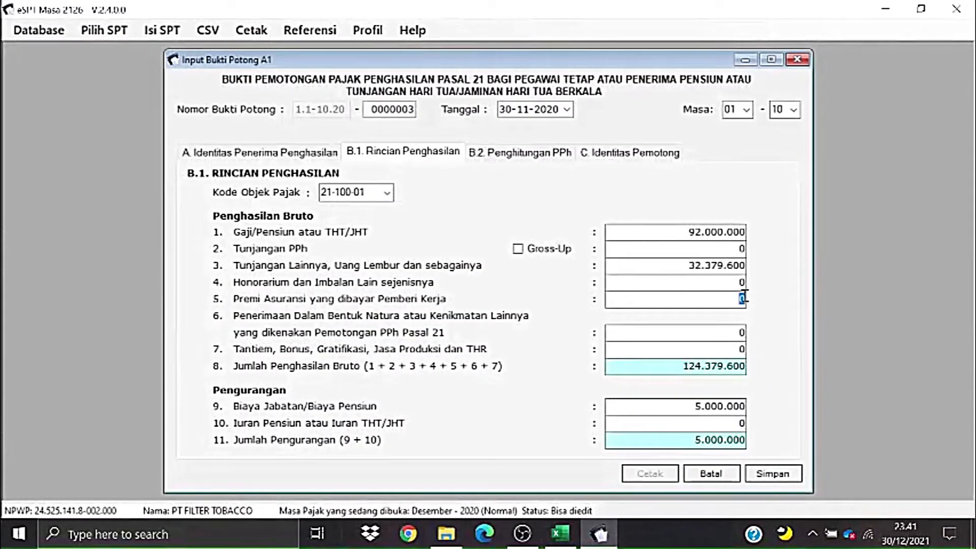
key(ctrl+v)
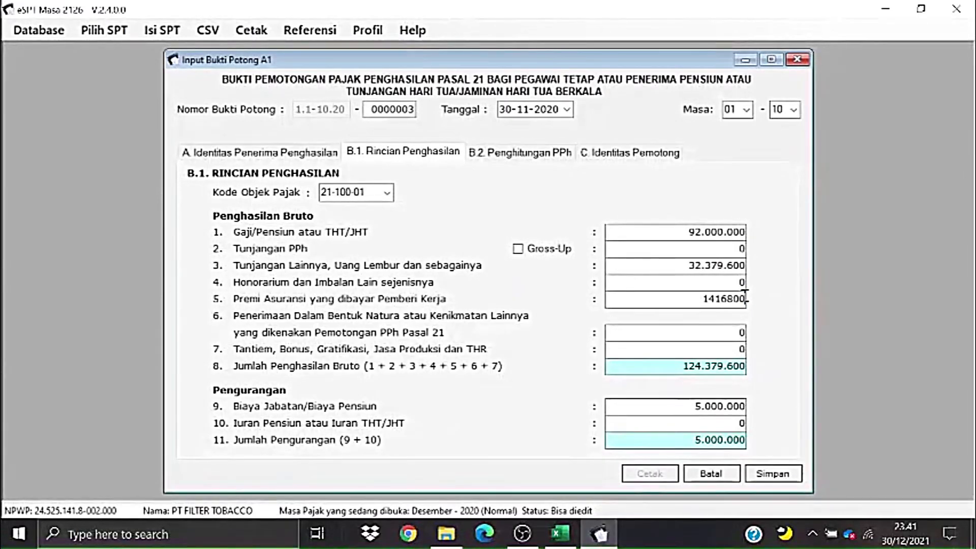
key(alt+Tab)
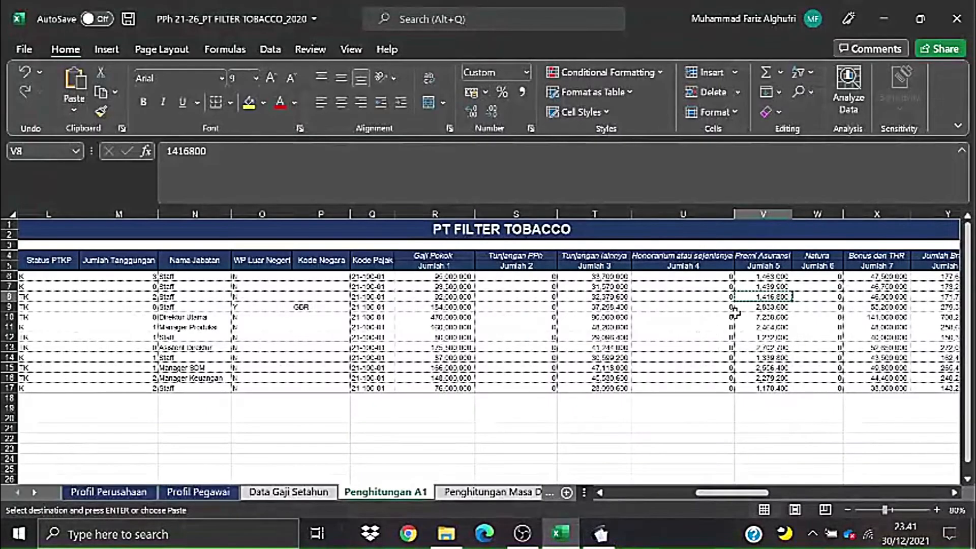
- Paste the 46.000.000 bonus and THR from X8 into field 7
click(859, 292)
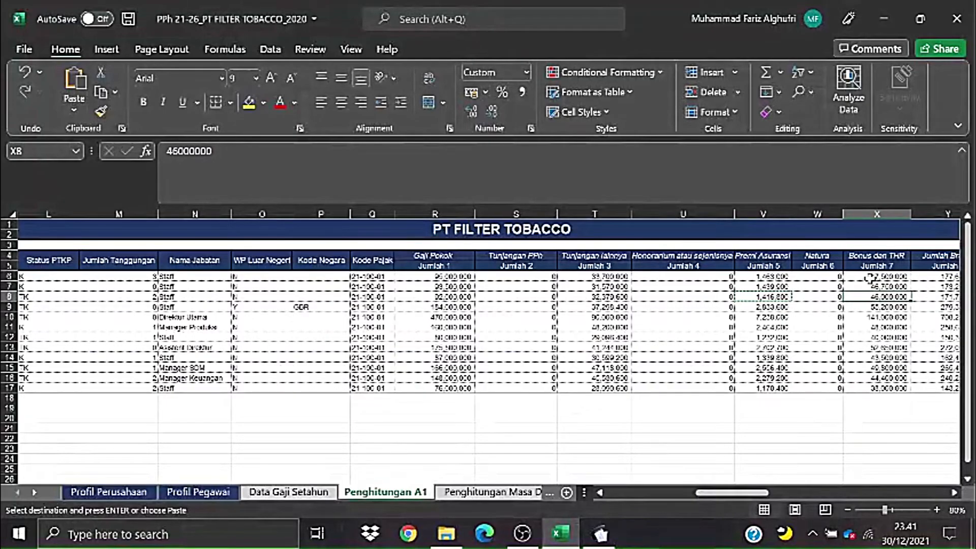
key(ctrl+c)
key(alt+Tab)
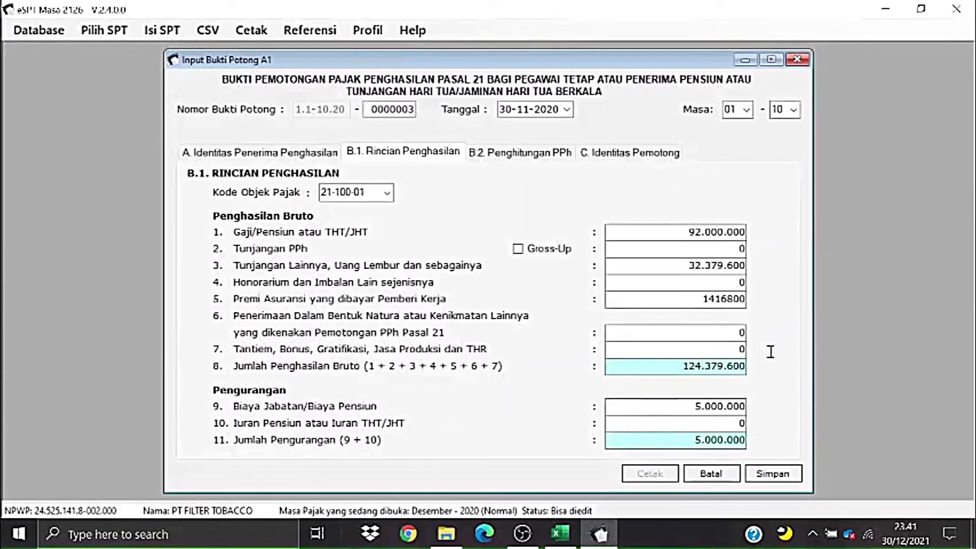
click(740, 349)
key(ctrl+v)
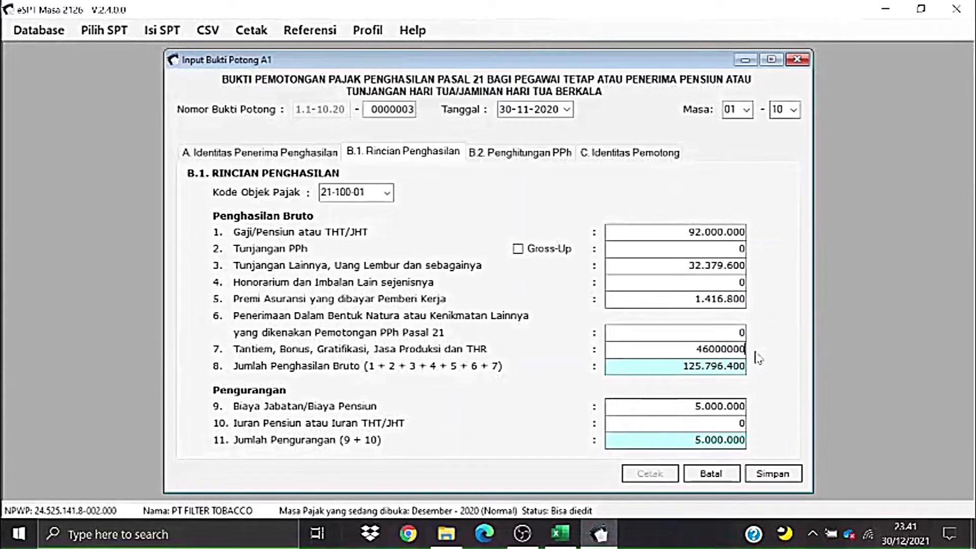
- Paste the 1.840.000 pension contribution from AA8 into field 10
click(692, 424)
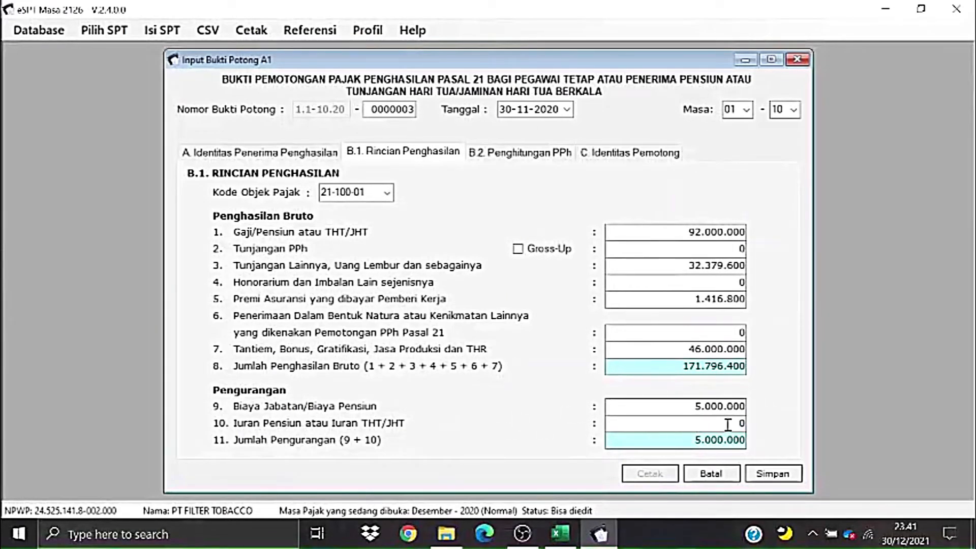
key(alt+Tab)
drag(742, 493, 777, 496)
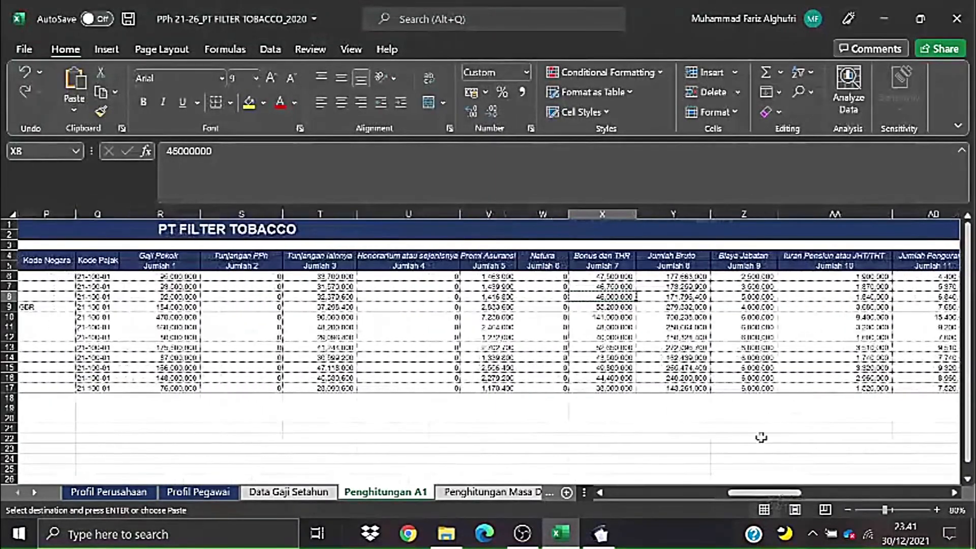
click(830, 296)
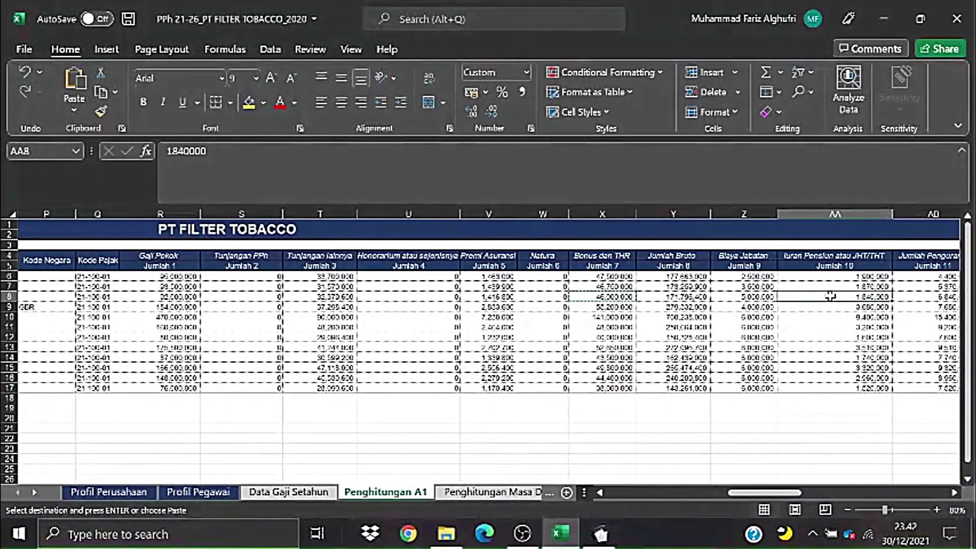
key(alt+Tab)
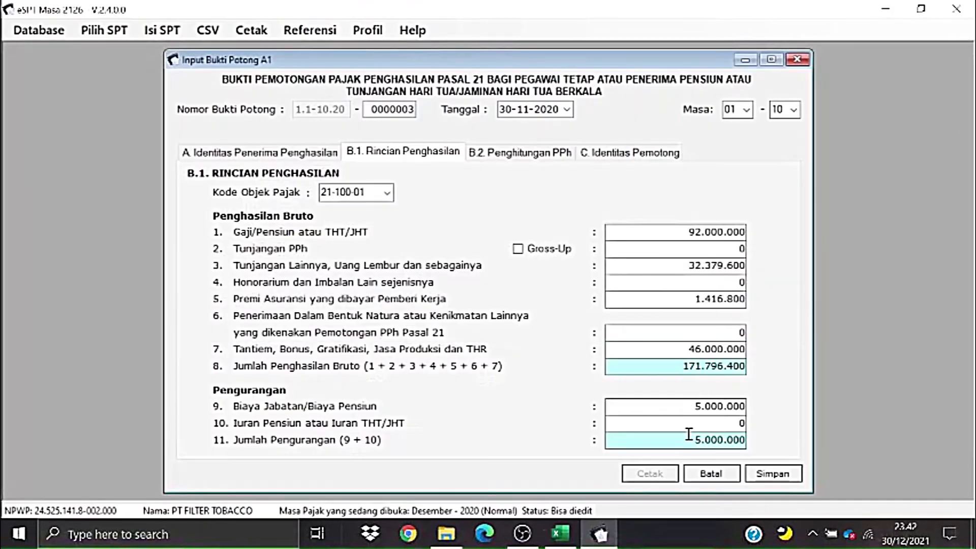
click(729, 427)
key(ctrl+v)
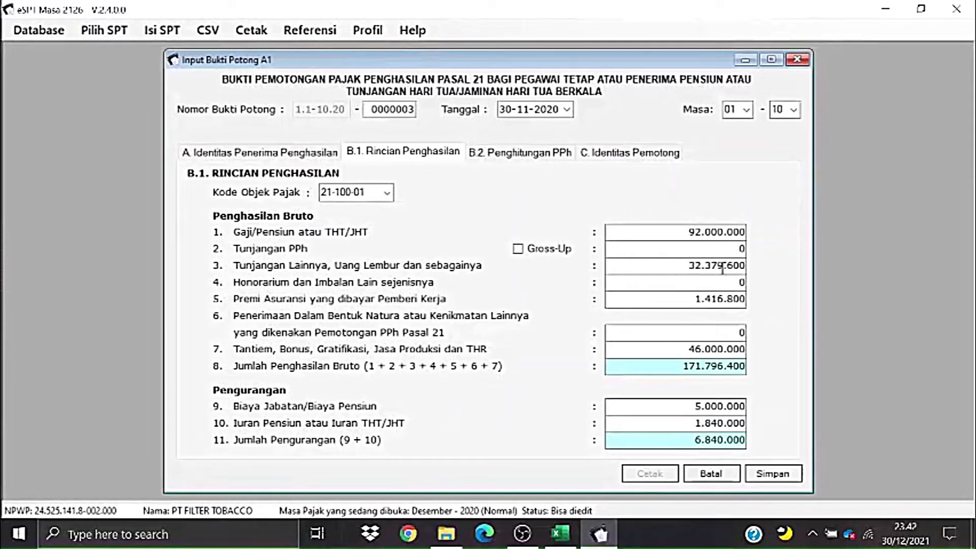
- Show the B.2 calculation: net income 164.956.400 and PPh 21 owed 11.551.708
click(567, 154)
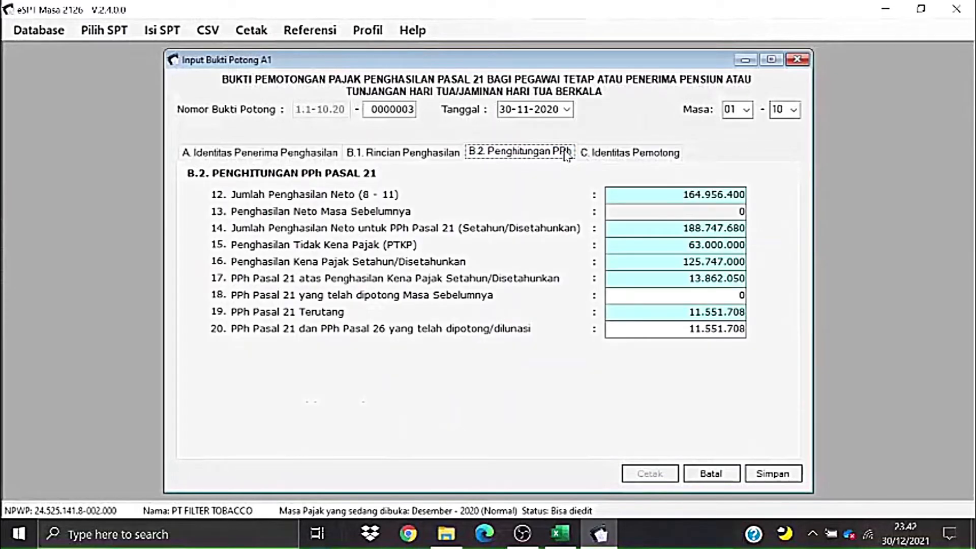
click(314, 153)
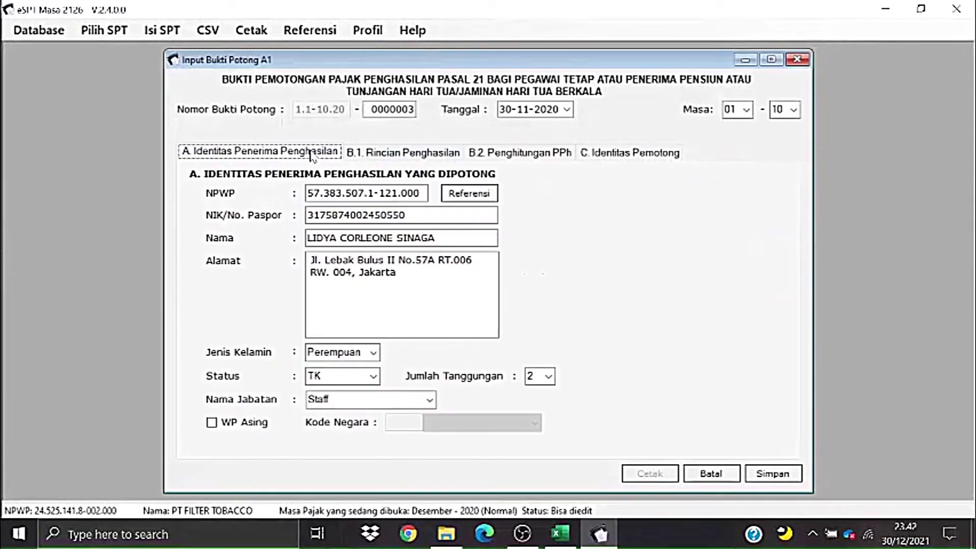
click(545, 158)
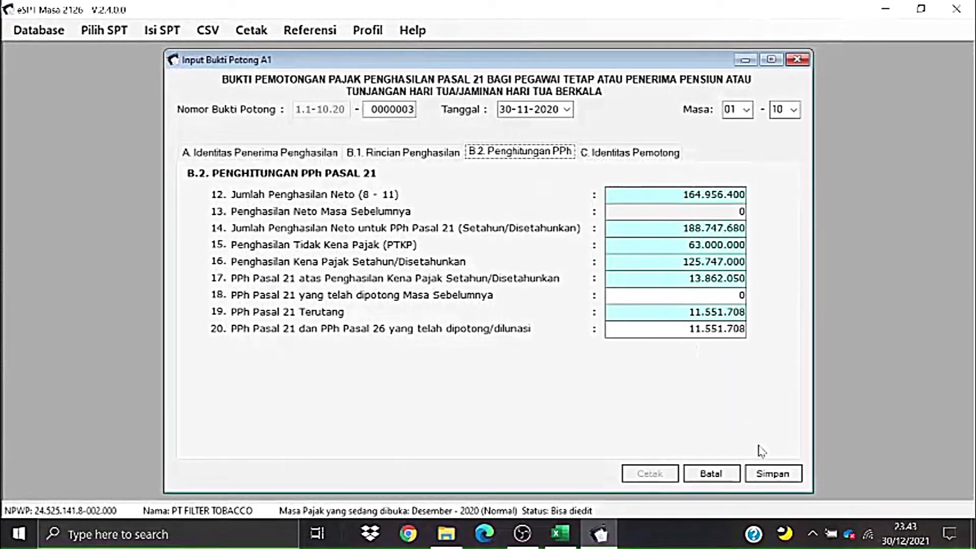
- Save slip 0000003 (PPh 21 owed 11.551.708) and confirm starting new slip 0000004
click(772, 478)
click(774, 478)
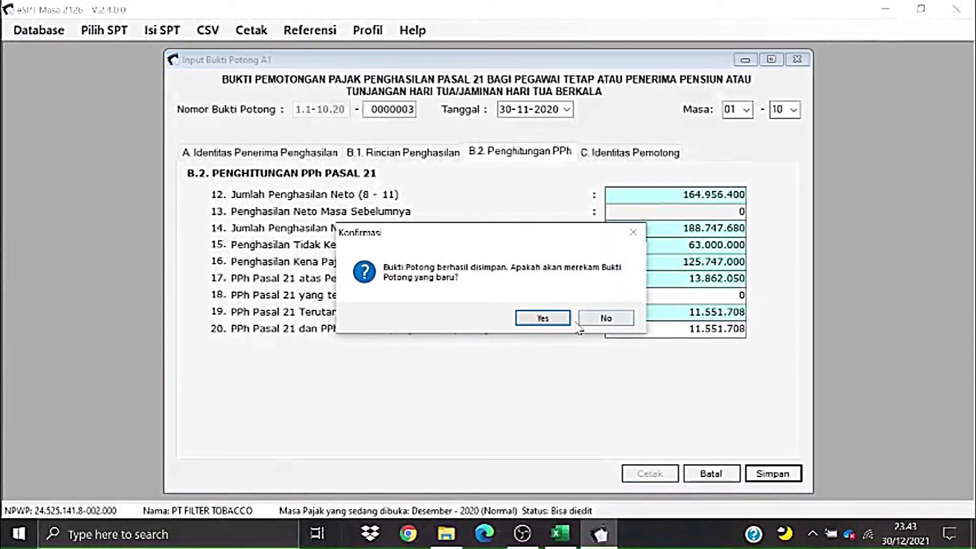
click(590, 319)
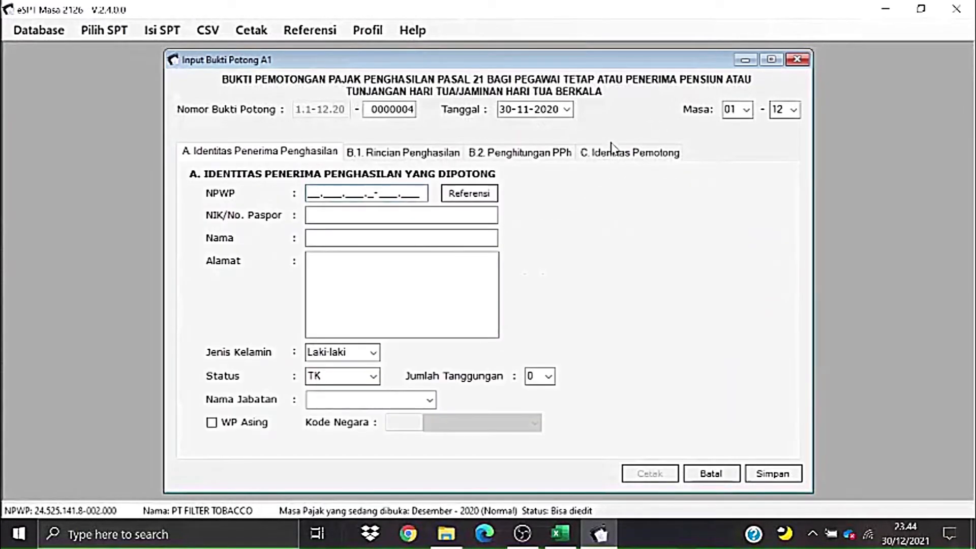
key(alt+Tab)
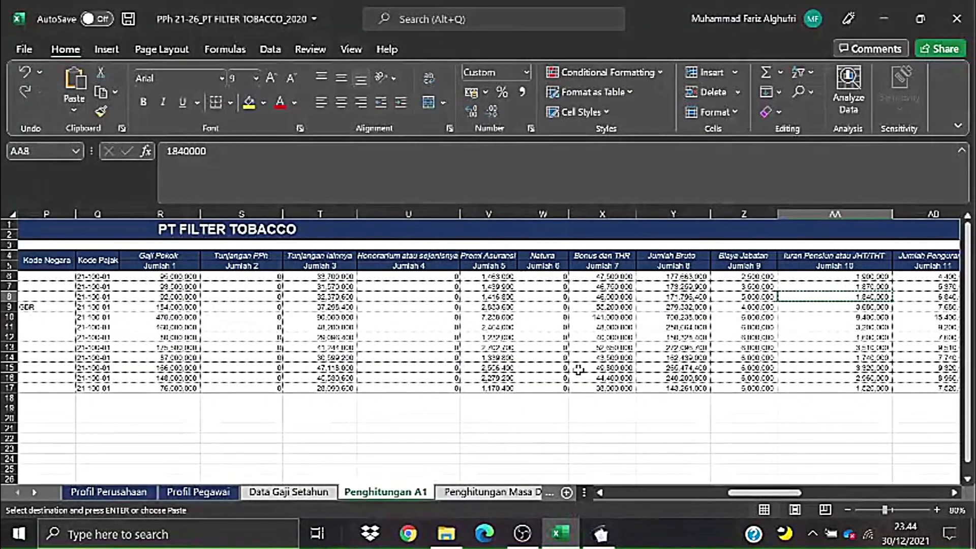
click(288, 492)
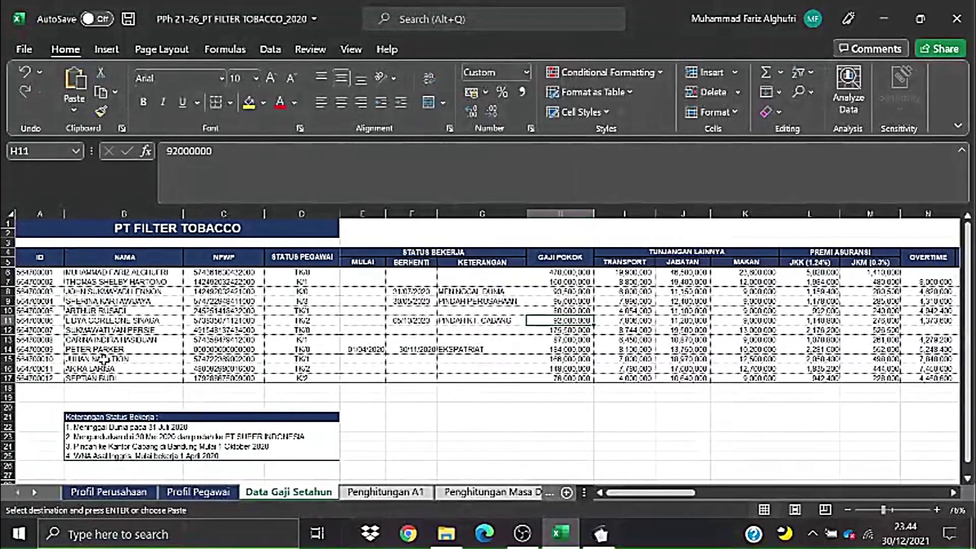
click(335, 351)
click(379, 350)
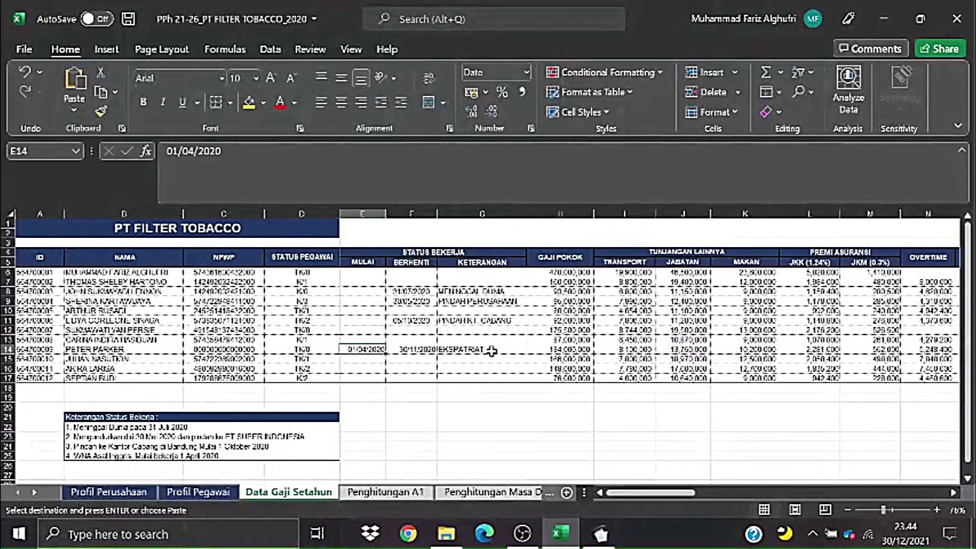
click(524, 351)
click(537, 387)
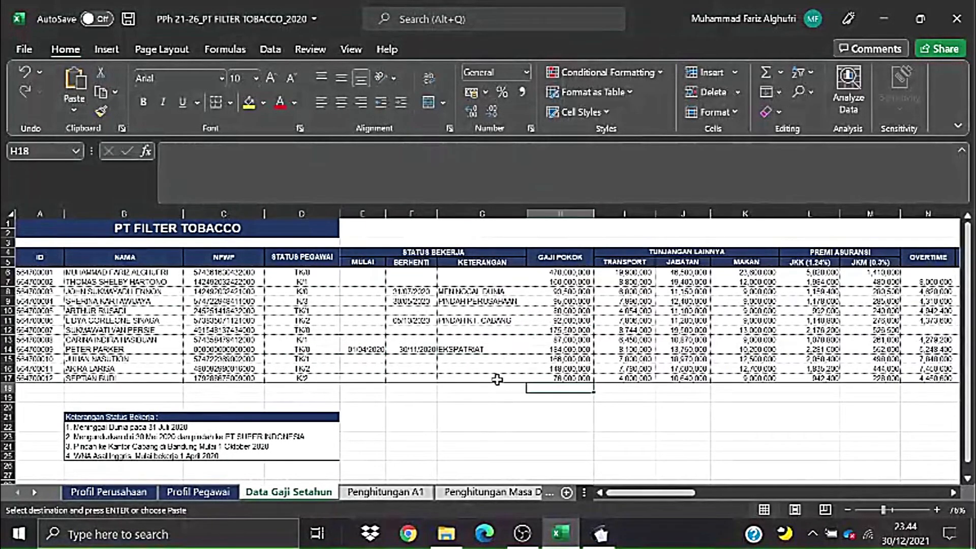
click(444, 359)
click(411, 353)
key(alt+Tab)
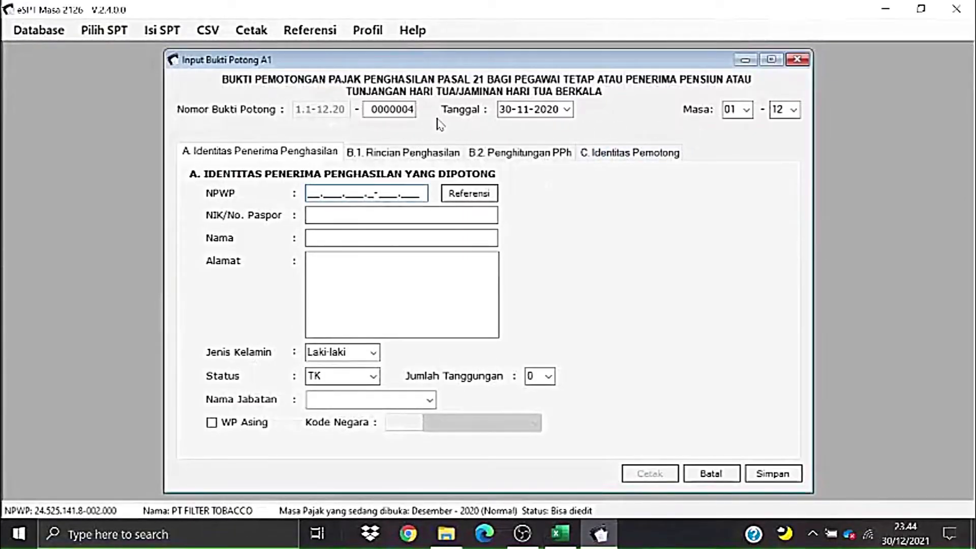
- Fill the slip with the foreign (GBR) Staff employee picked from the Referensi list
click(469, 193)
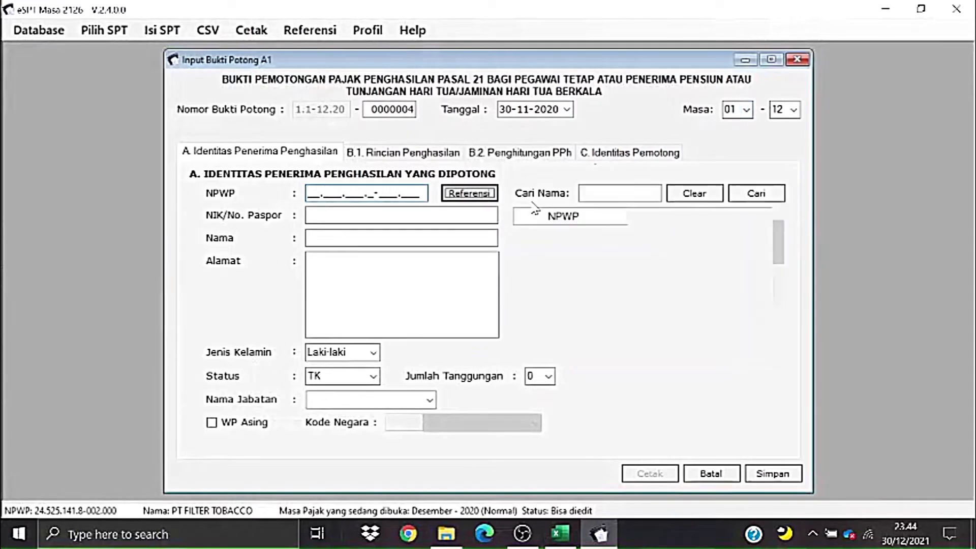
drag(774, 254, 774, 286)
click(652, 302)
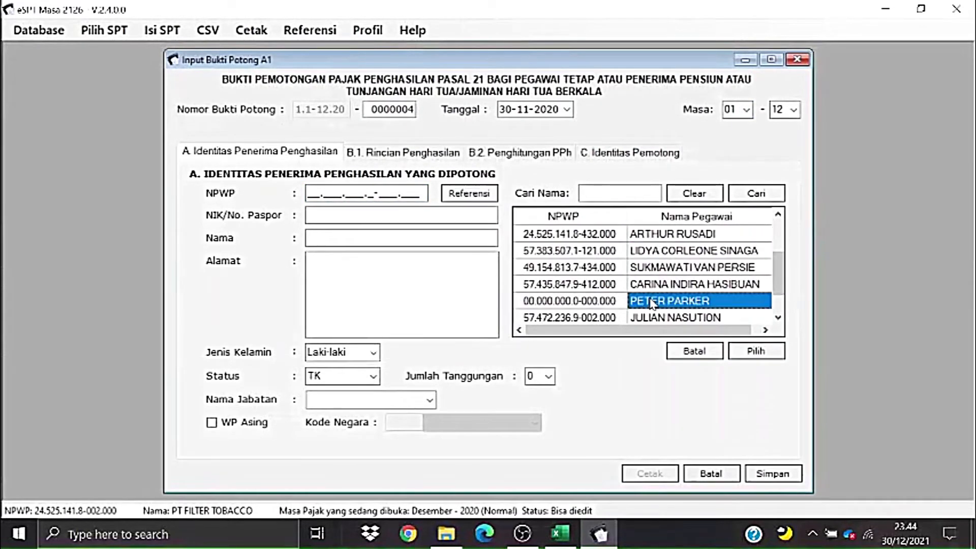
click(754, 351)
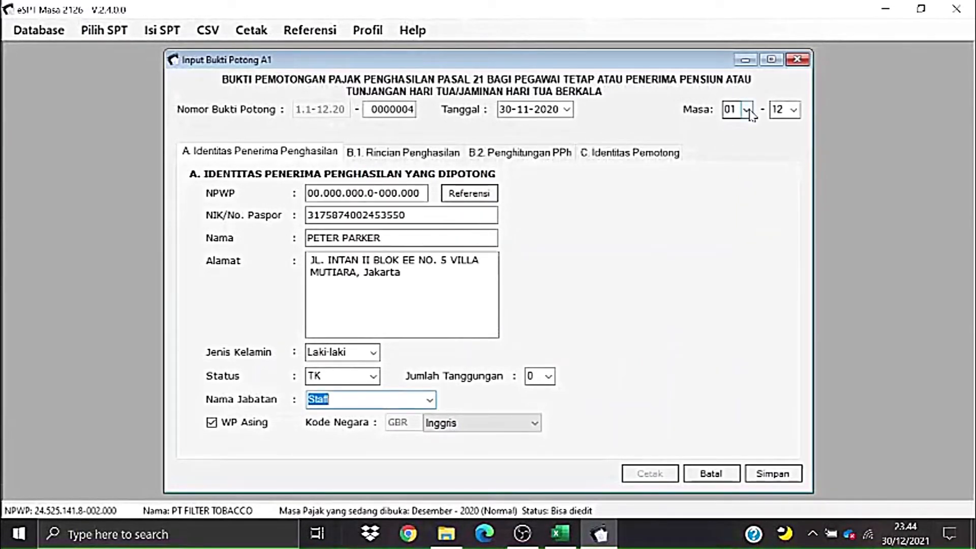
- Set the period to months 04–11 and mark the employee as leaving Indonesia permanently
click(748, 111)
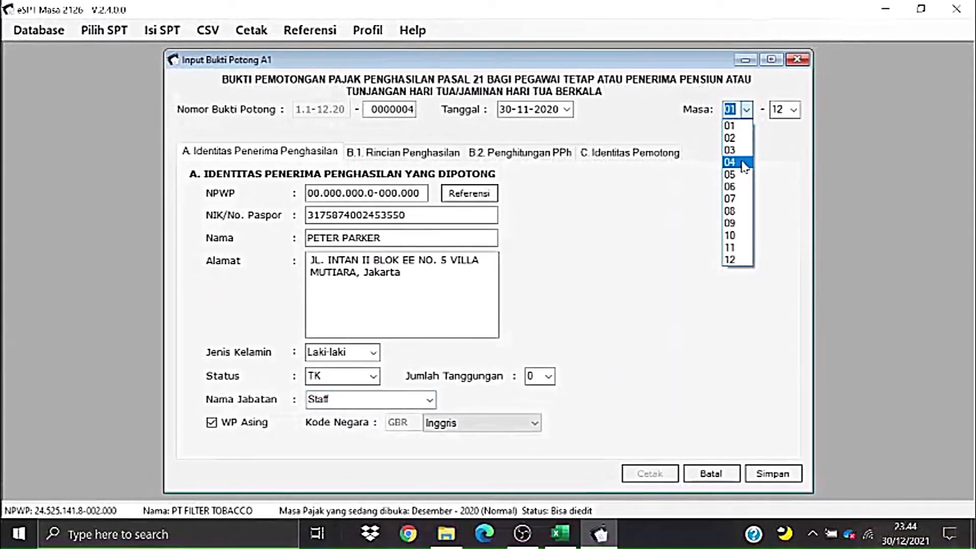
key(Escape)
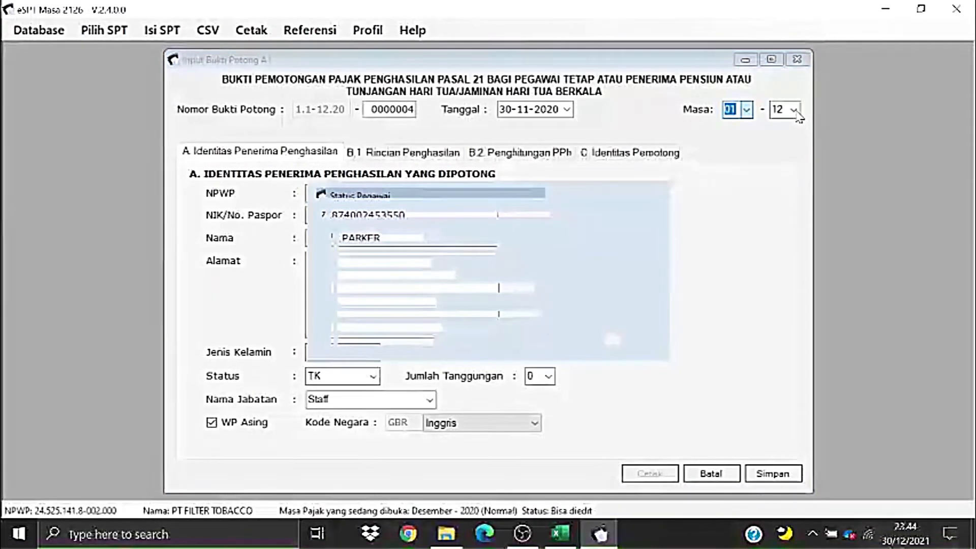
click(794, 109)
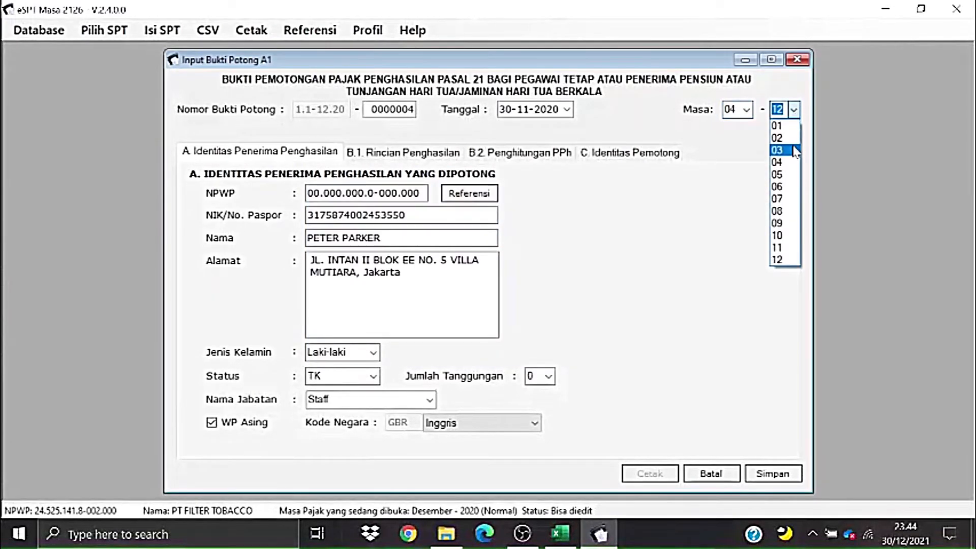
click(785, 248)
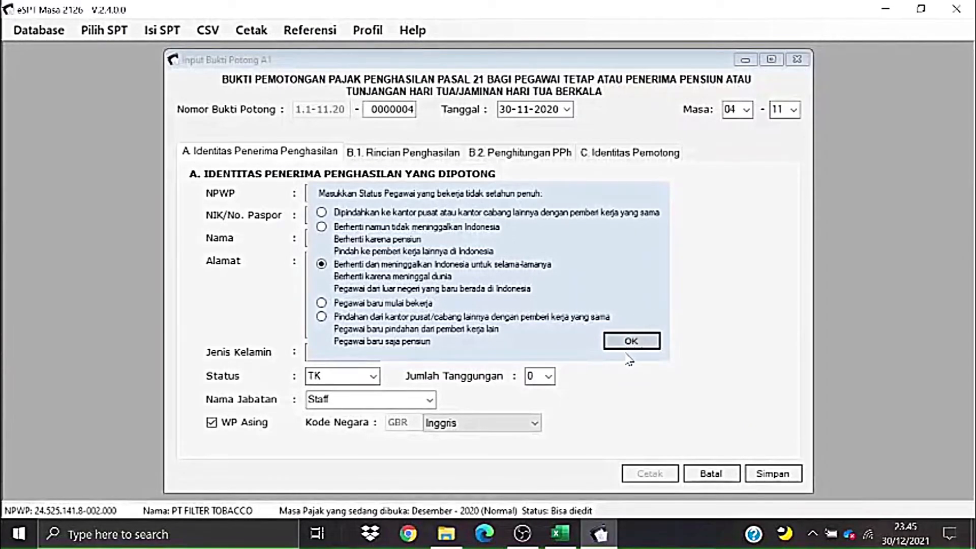
key(Return)
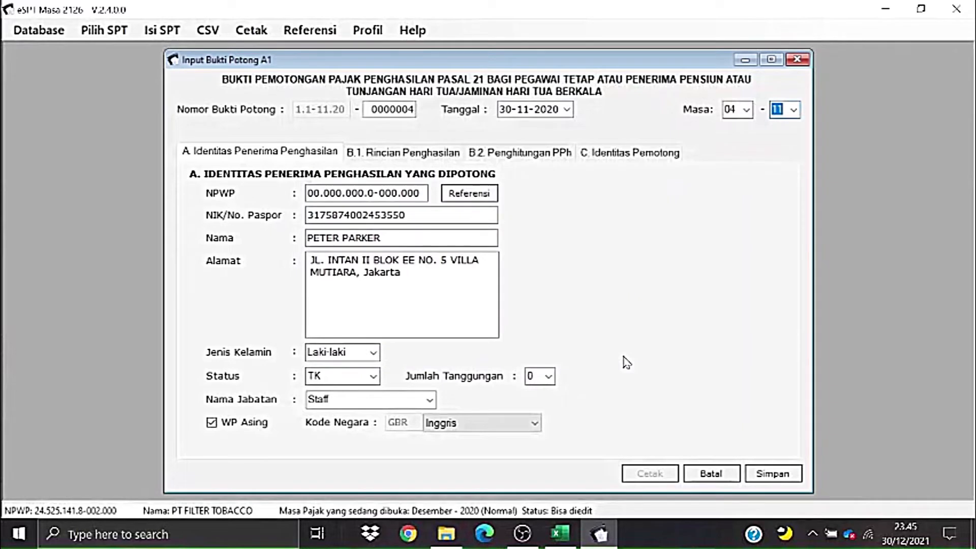
- Date the slip 31-12-2020 and go to the B.1 Rincian Penghasilan income details
click(567, 110)
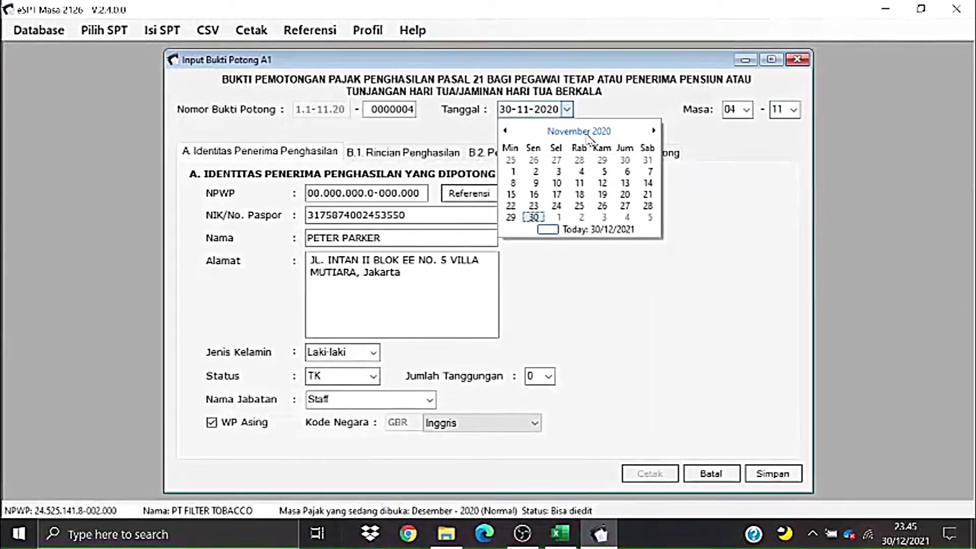
click(654, 131)
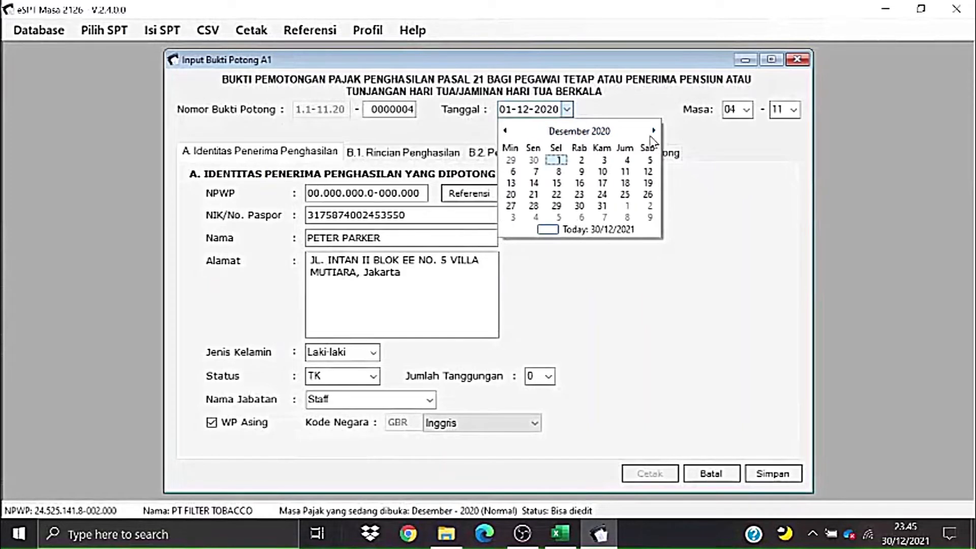
click(603, 207)
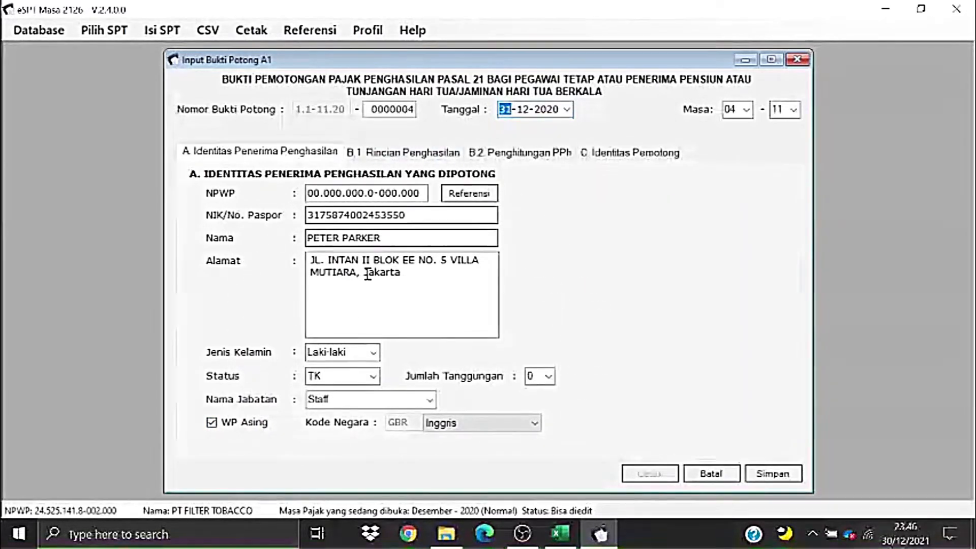
click(404, 161)
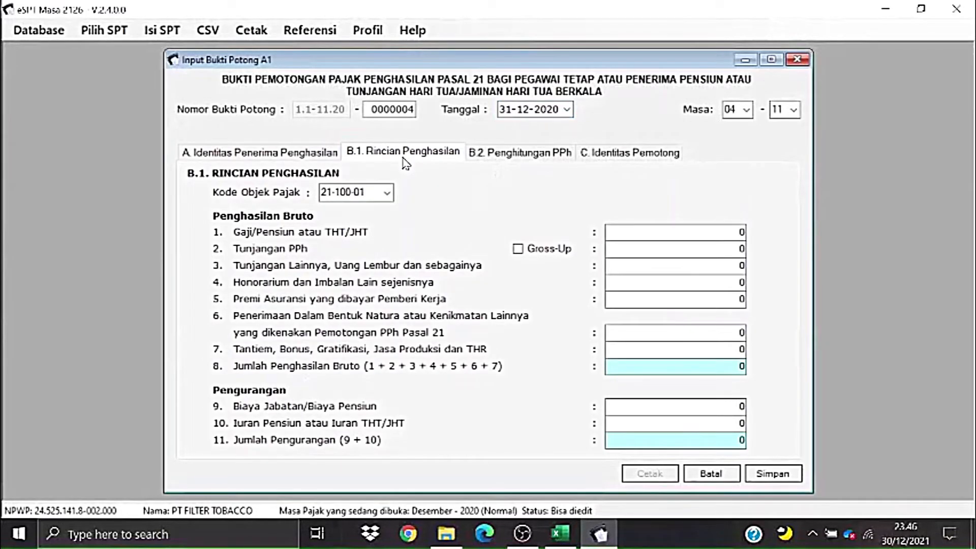
- Paste the 184.000.000 base salary from the Penghitungan A1 sheet into the Gaji/Pensiun field
key(alt+Tab)
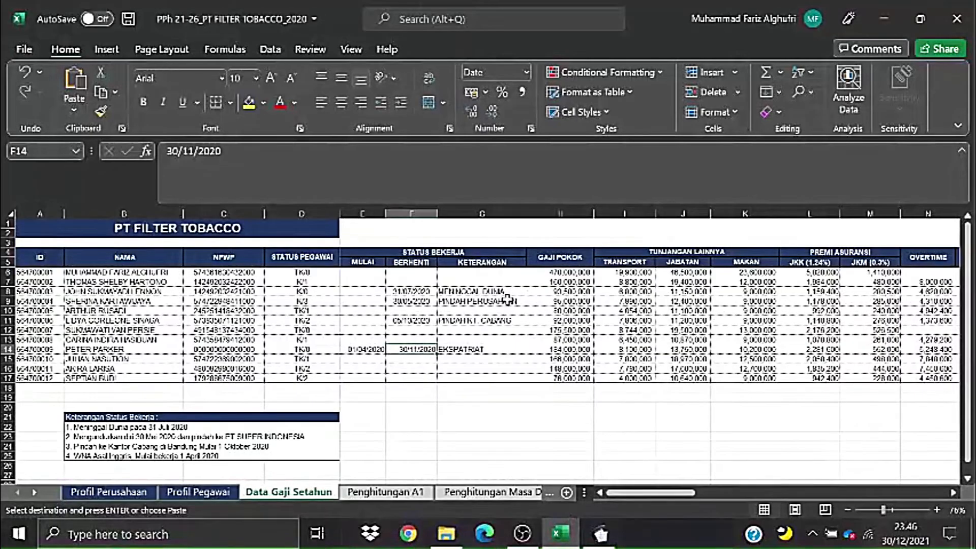
drag(660, 492, 660, 500)
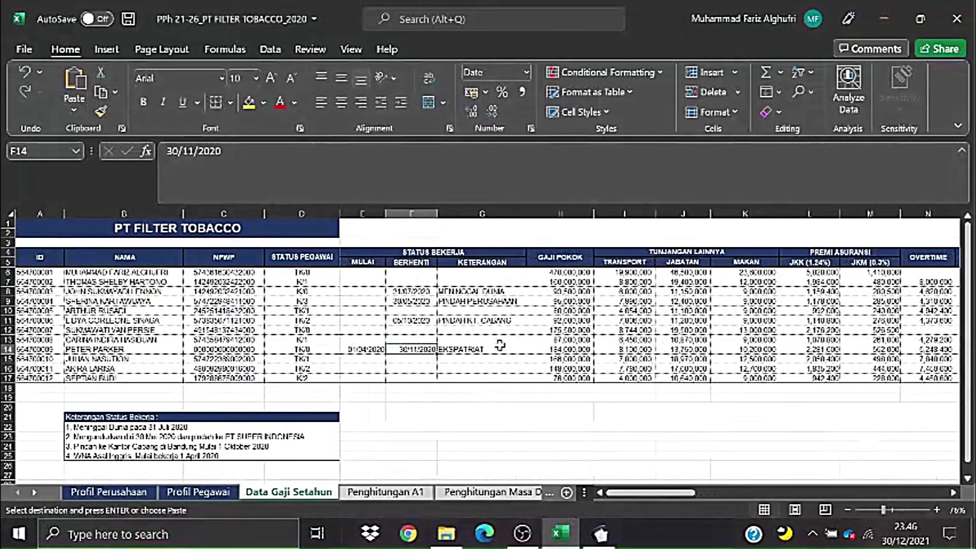
click(393, 496)
drag(743, 494, 715, 496)
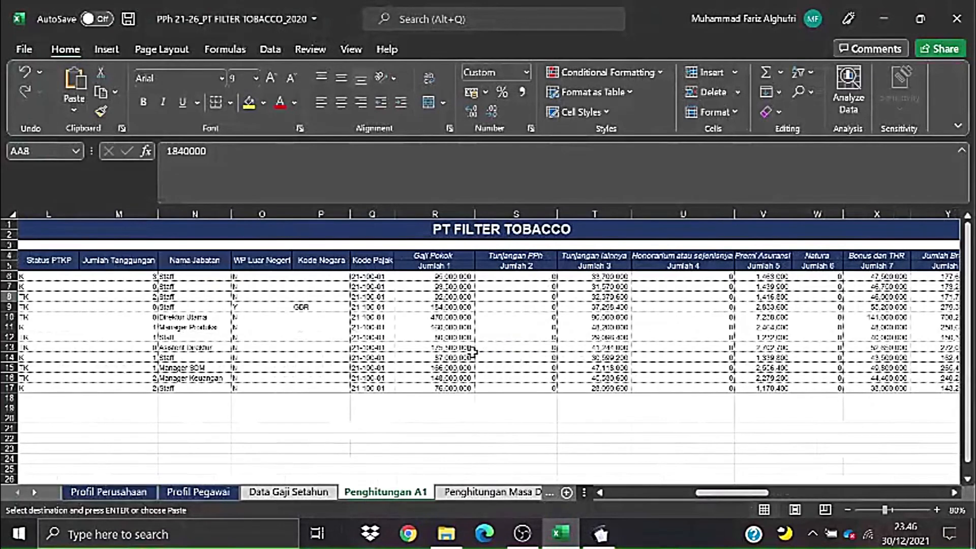
click(420, 300)
key(alt+Tab)
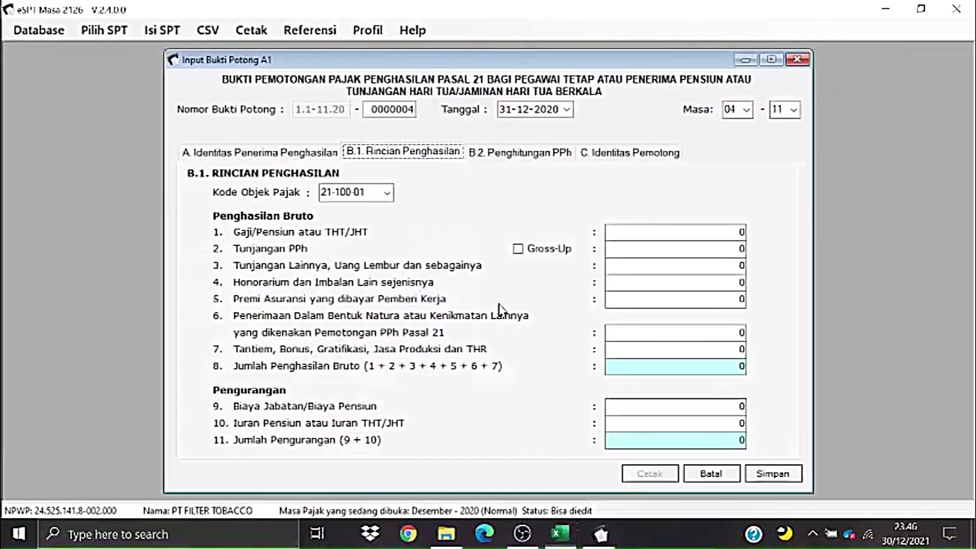
click(743, 233)
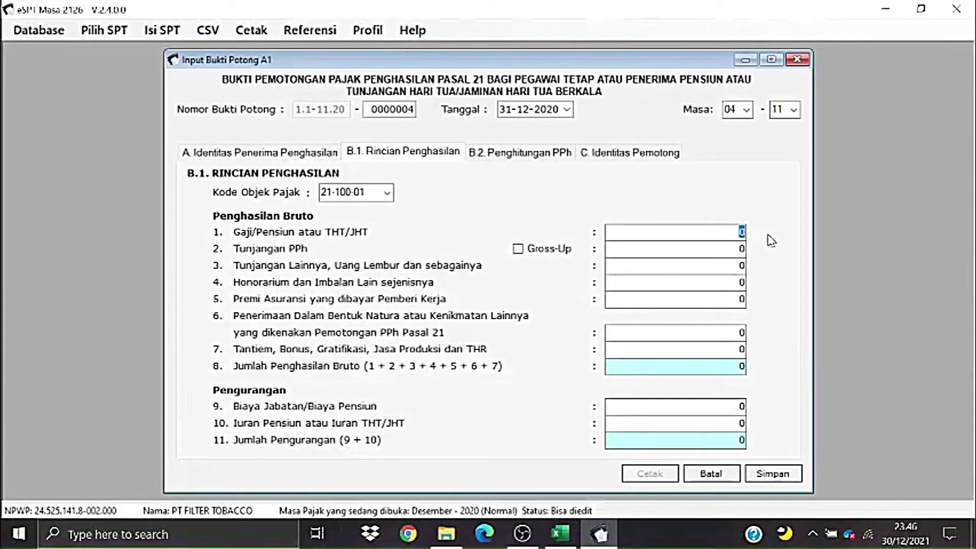
text(184000000)
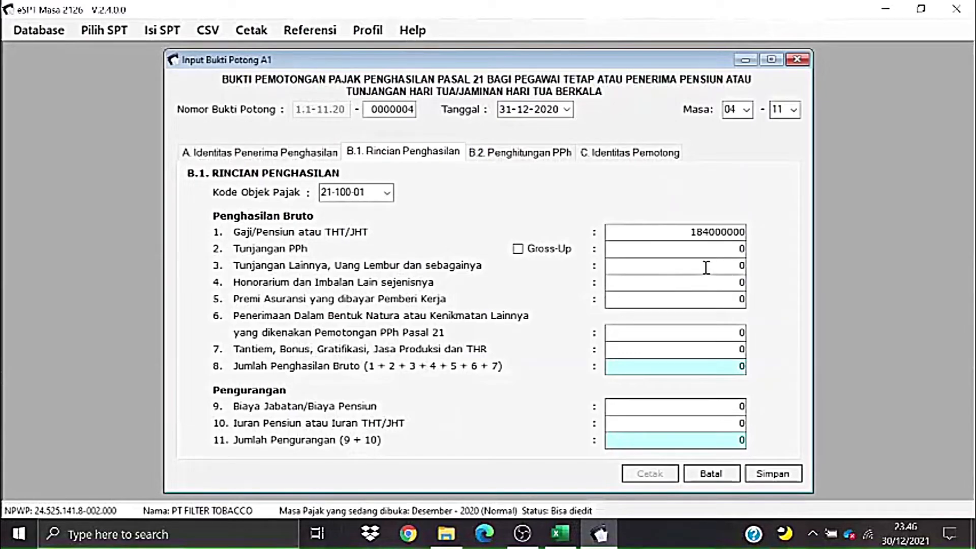
- Paste the 37.298.400 other allowances from T9 into the other allowances field
key(alt+Tab)
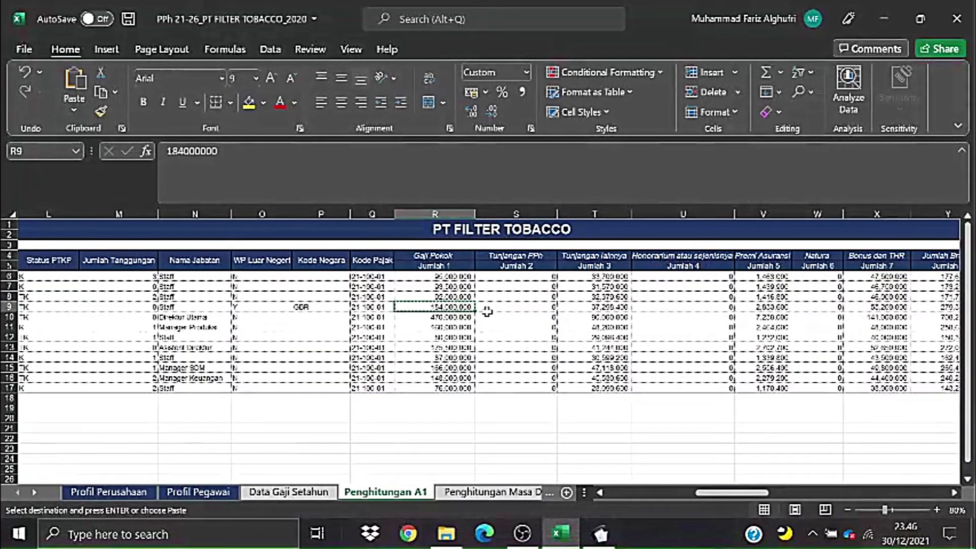
click(592, 307)
key(ctrl+c)
key(alt+Tab)
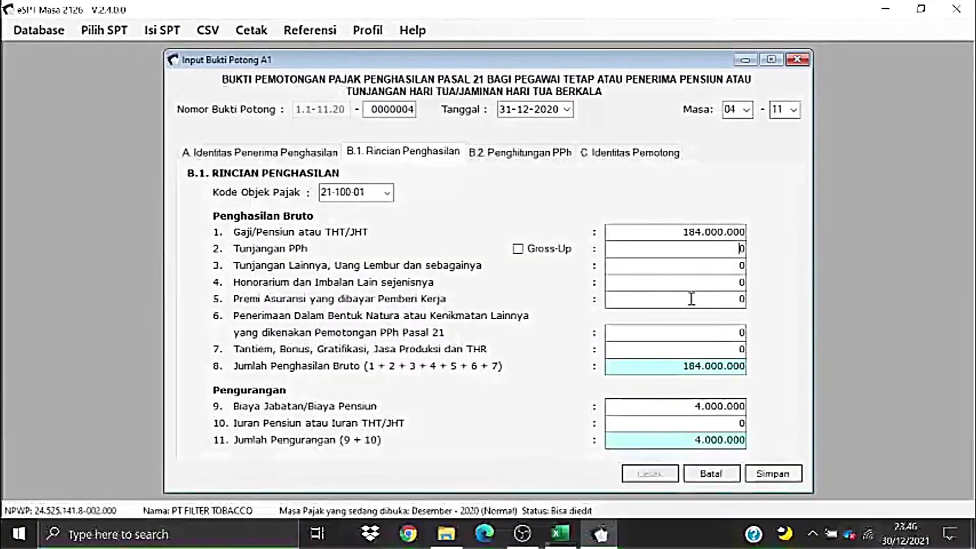
double_click(744, 266)
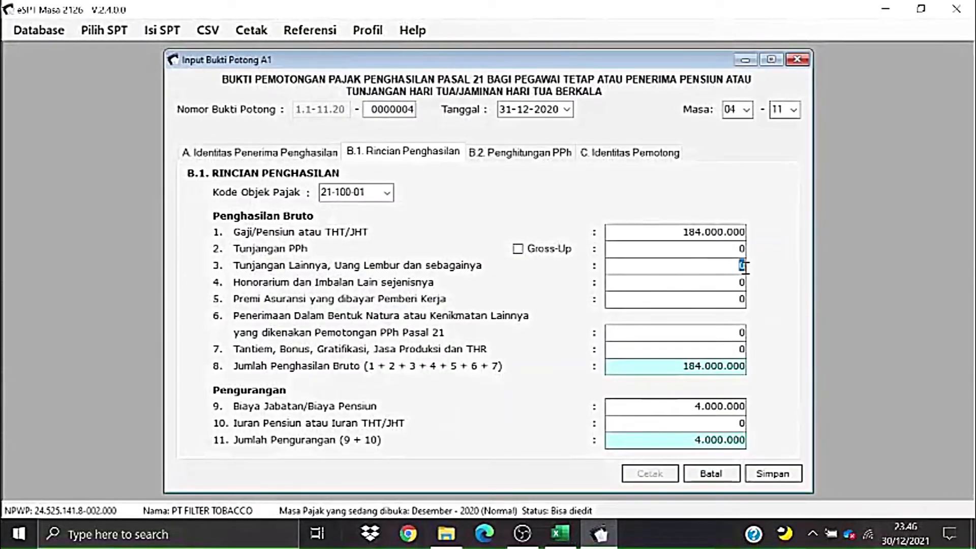
key(ctrl+v)
- Paste the 2.833.600 insurance premium into field 5
key(alt+Tab)
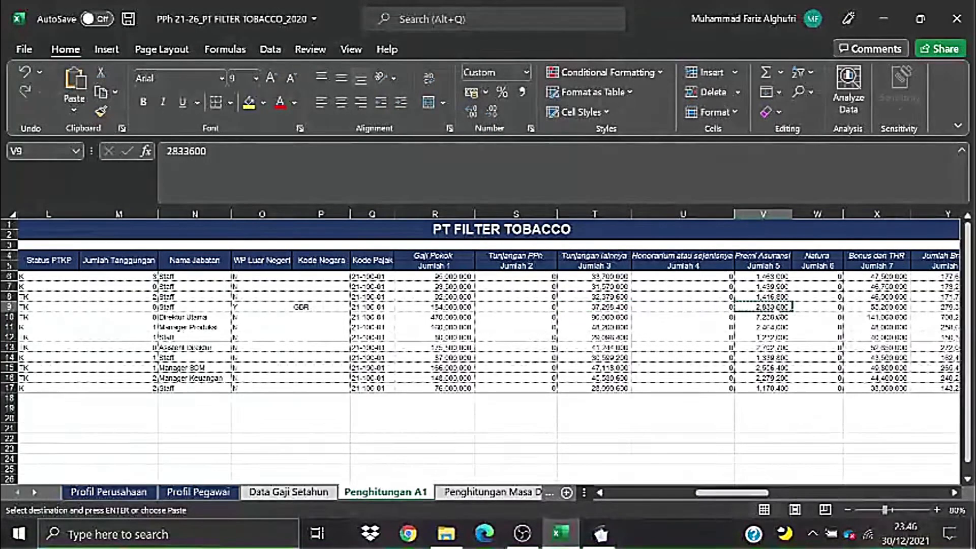
key(alt+Tab)
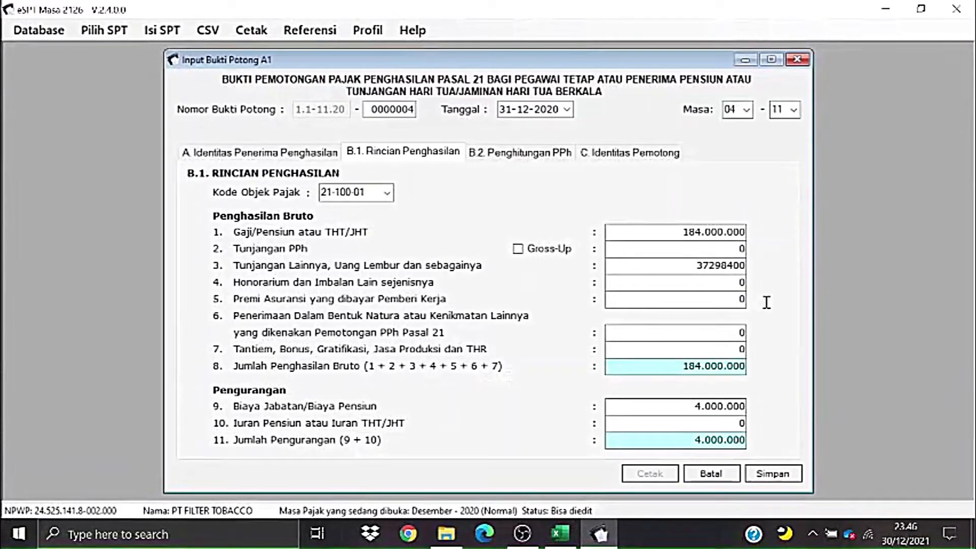
click(739, 300)
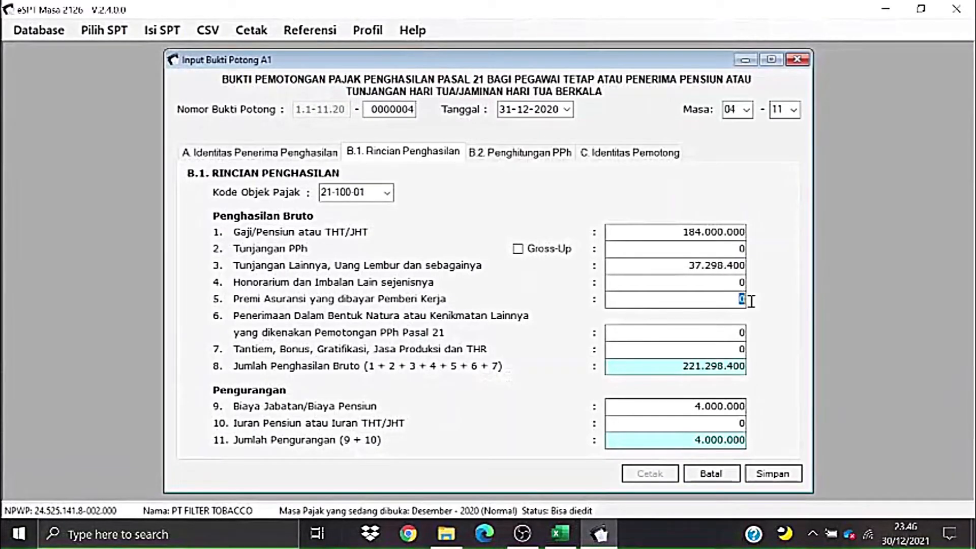
key(ctrl+v)
key(alt+Tab)
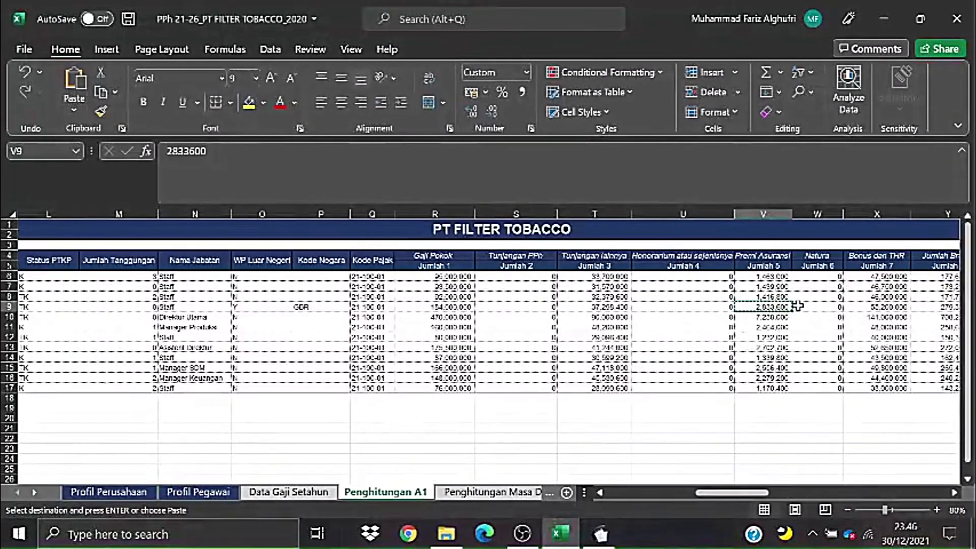
- Paste the 55.200.000 bonus and THR from X9 into field 7
click(871, 305)
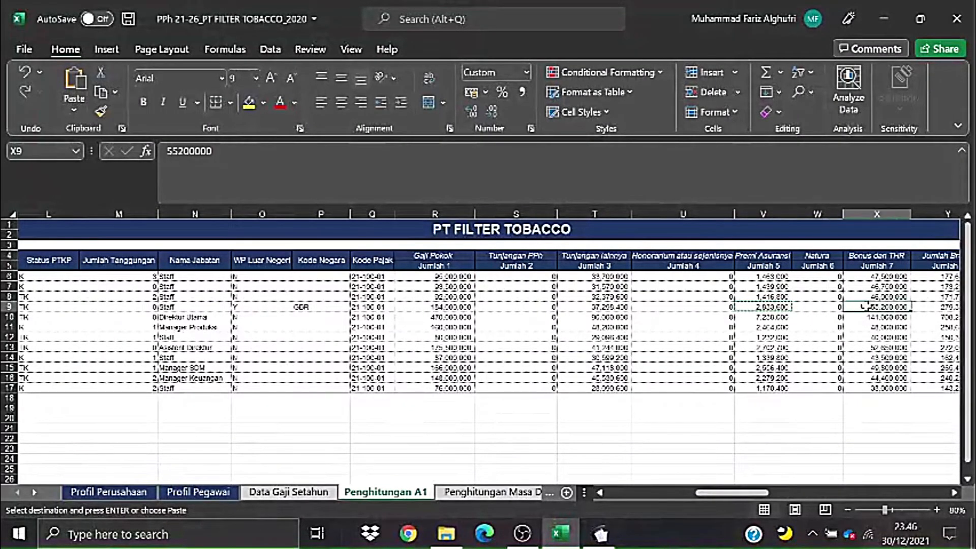
key(ctrl+c)
key(alt+Tab)
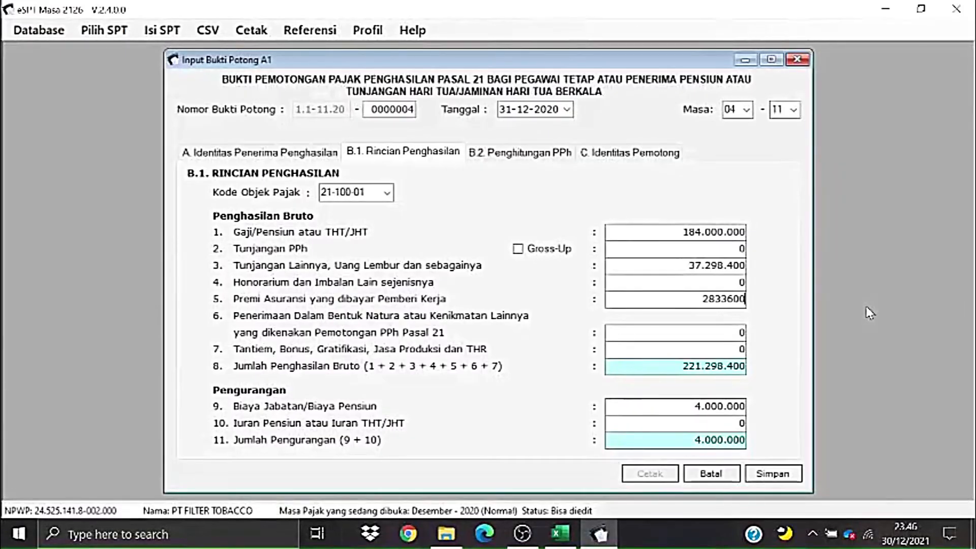
click(745, 349)
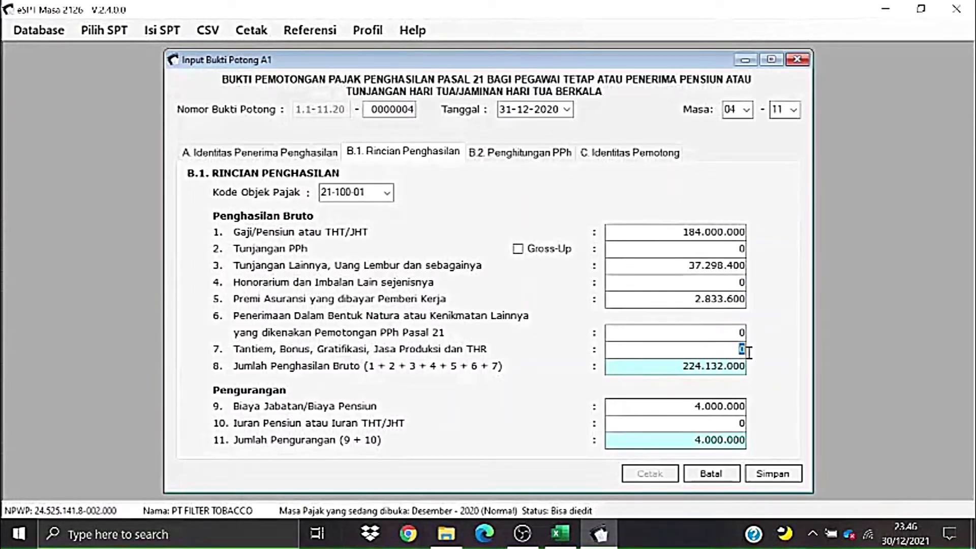
key(ctrl+v)
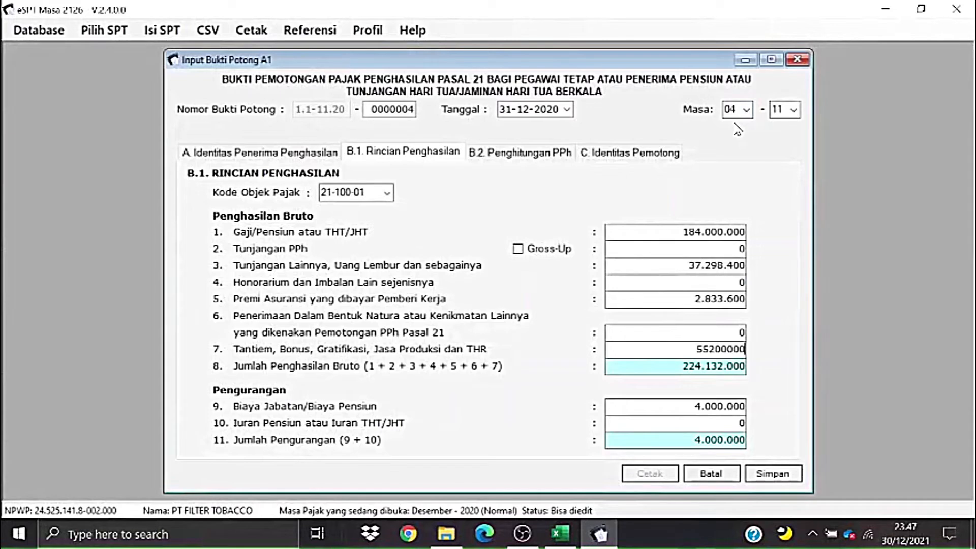
- Paste the 3.680.000 pension contribution from AA9 into field 10 so totals recalculate
click(736, 424)
key(alt+Tab)
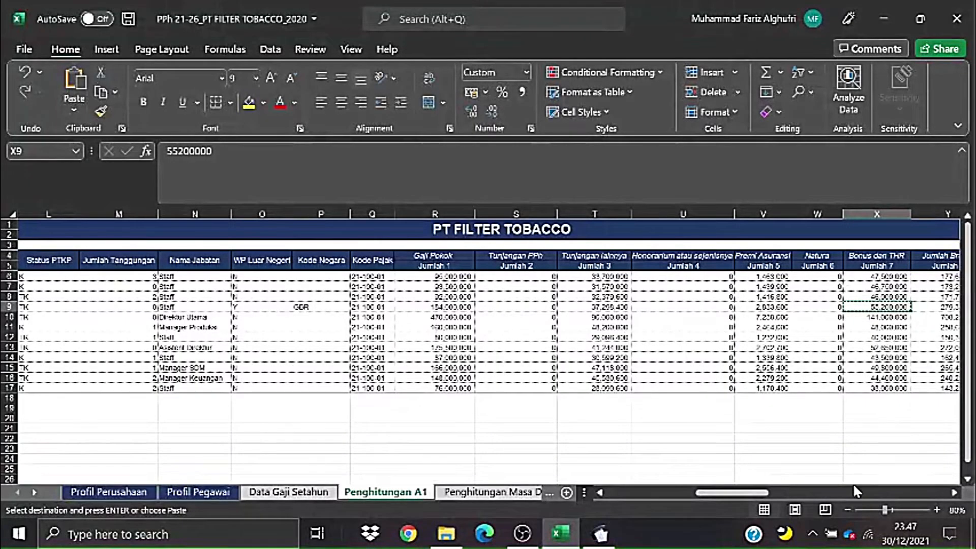
drag(732, 493, 765, 492)
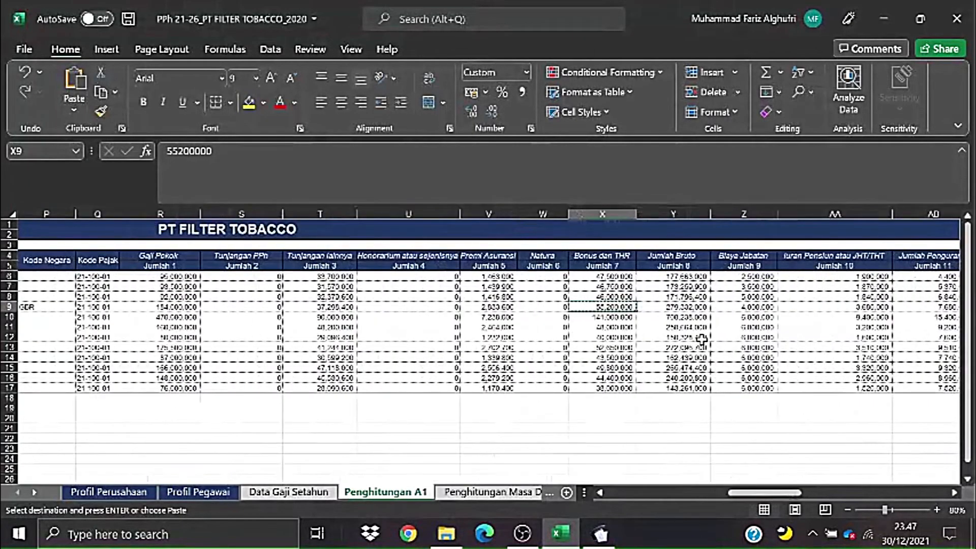
click(821, 306)
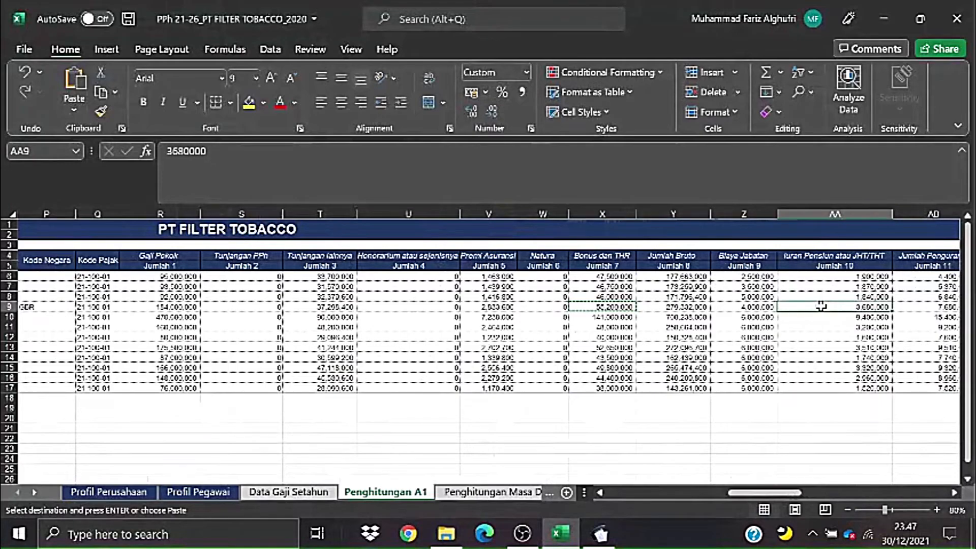
key(ctrl+c)
key(alt+Tab)
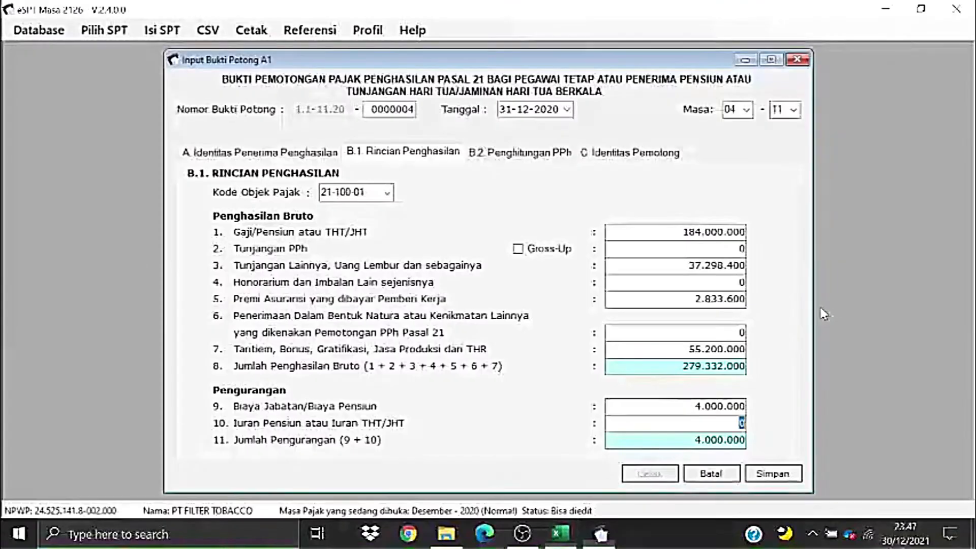
key(ctrl+v)
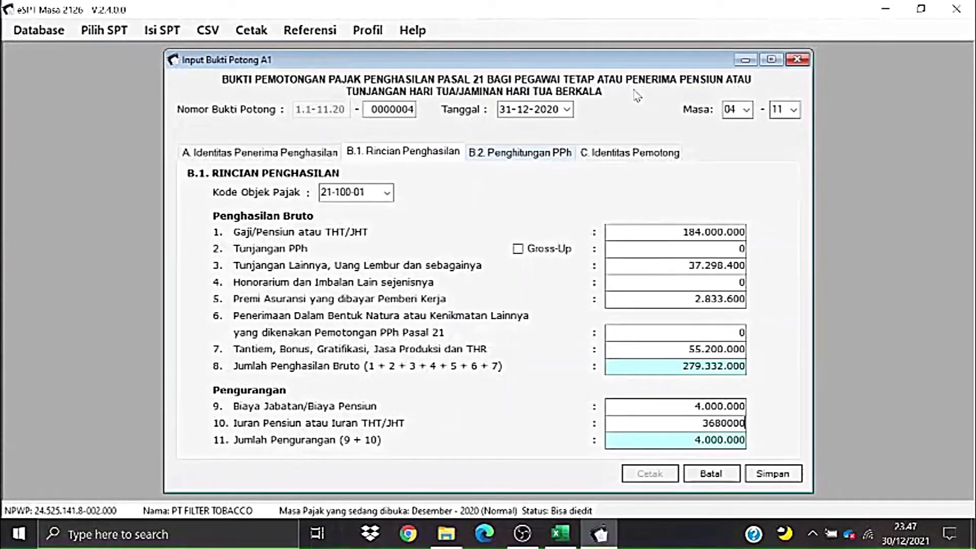
click(504, 153)
click(447, 158)
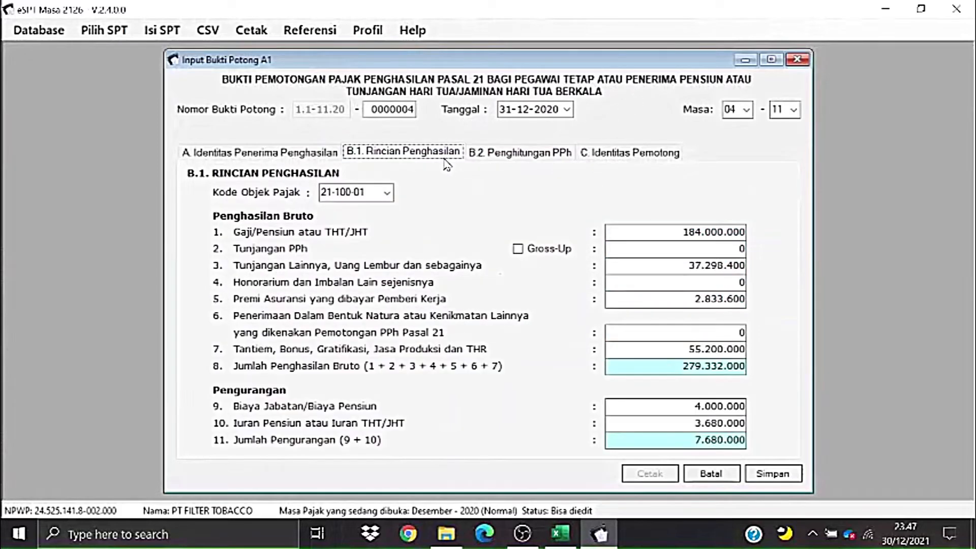
- Show the B.2 calculation with PPh 21 due of 46.695.600
click(514, 153)
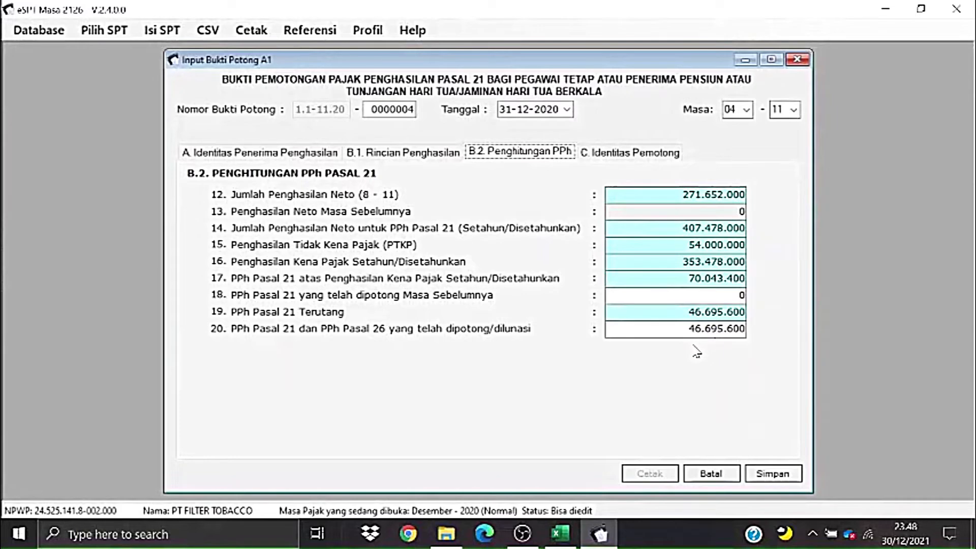
- Save slip 0000004, then return to Excel's Penghitungan A1 sheet and clear the copy marquee
click(766, 468)
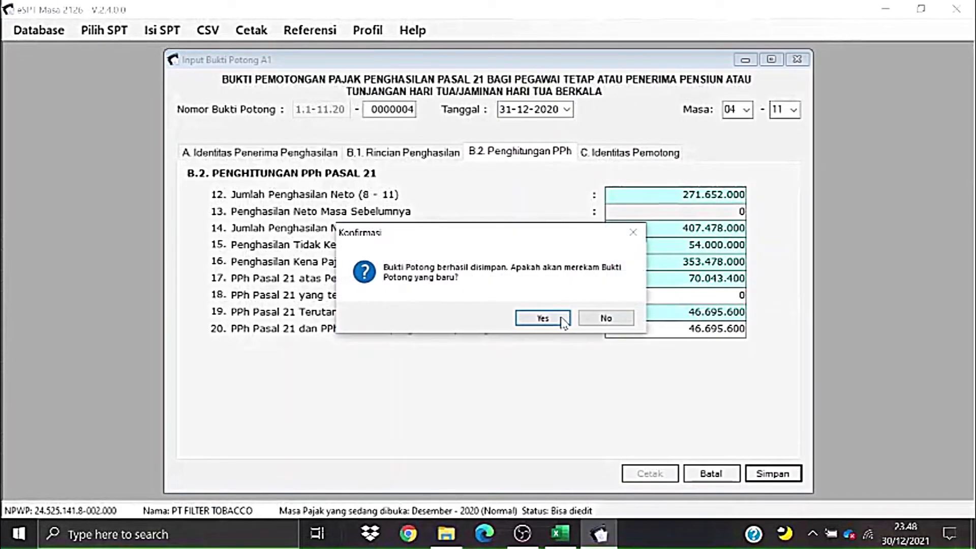
click(531, 319)
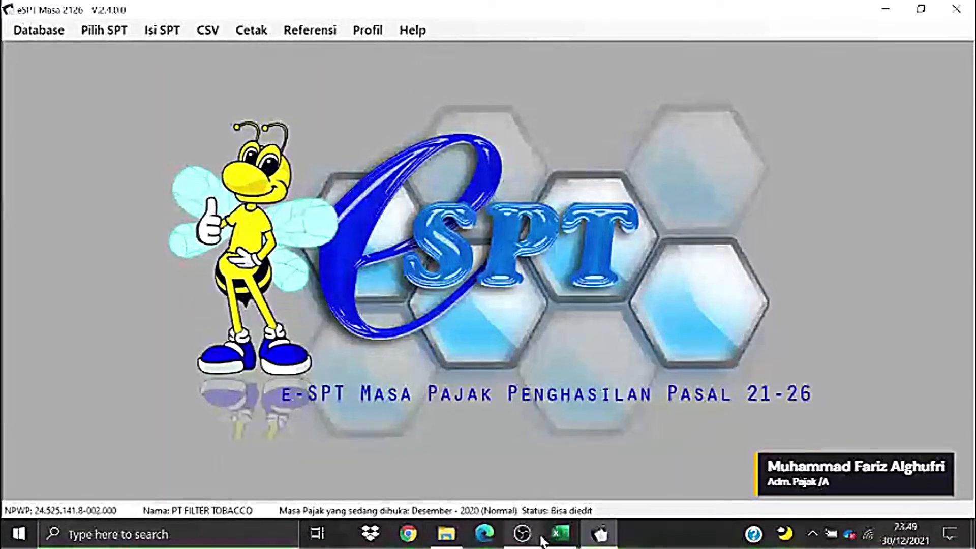
mouse_move(559, 535)
click(557, 508)
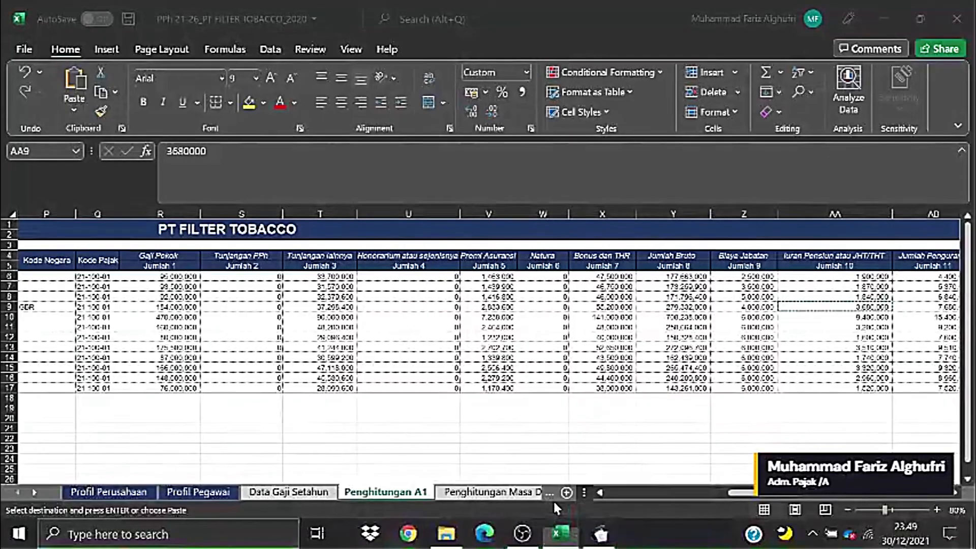
drag(744, 494, 770, 497)
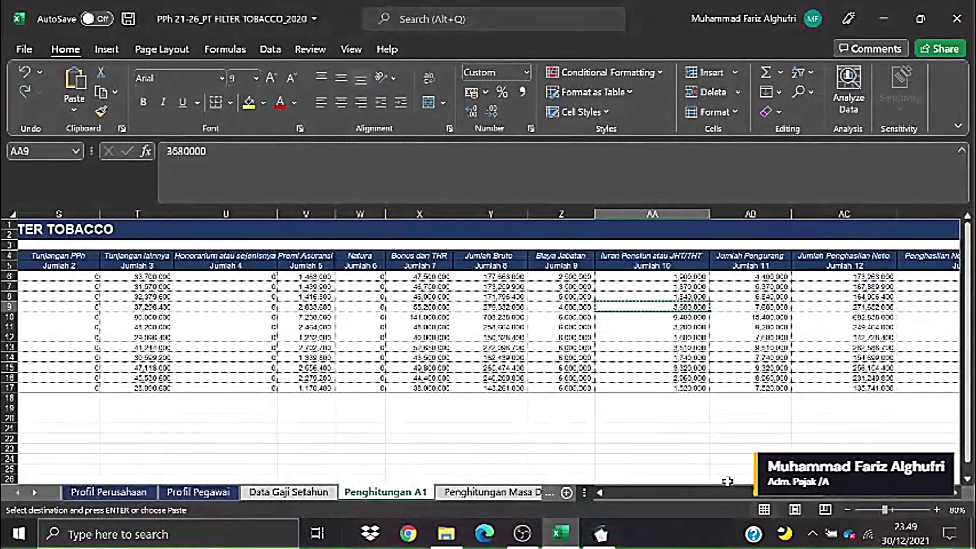
key(Escape)
click(767, 409)
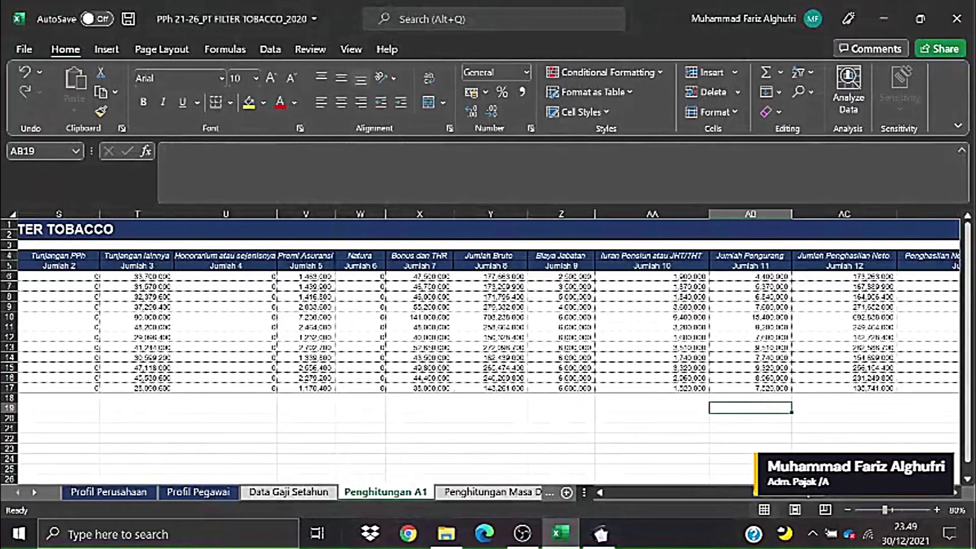
drag(808, 498, 638, 495)
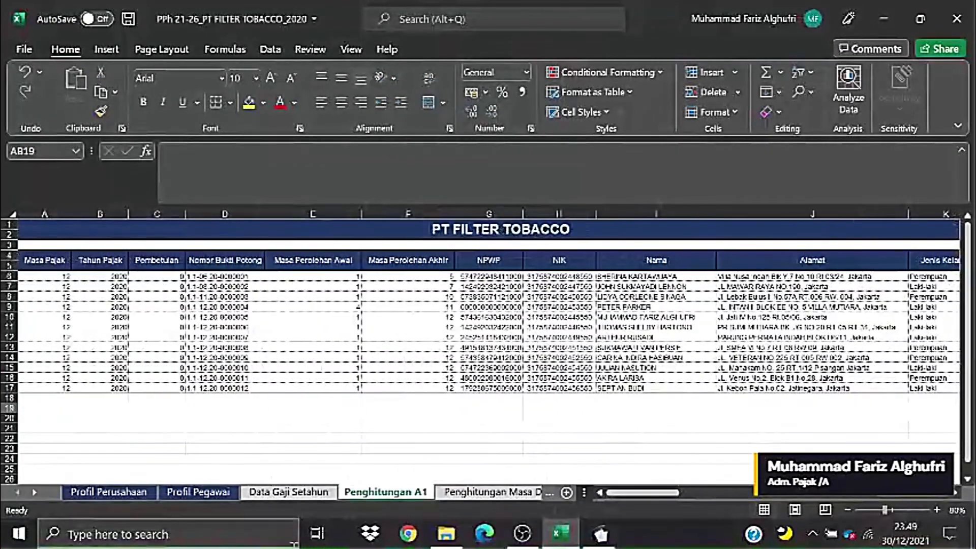
- Browse to e-SPT PPh Pasal 21-26 > dokumentasi > csv format > contoh csv
click(447, 534)
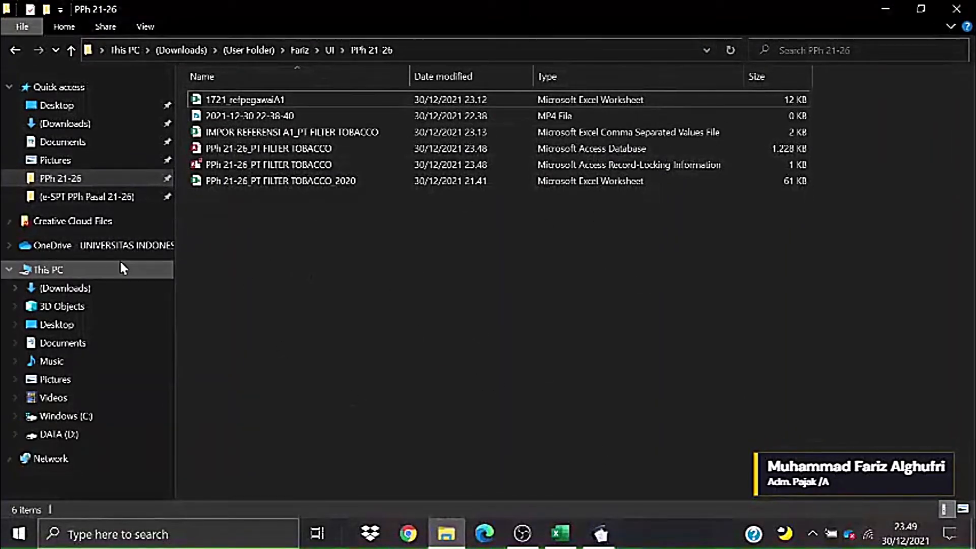
click(64, 200)
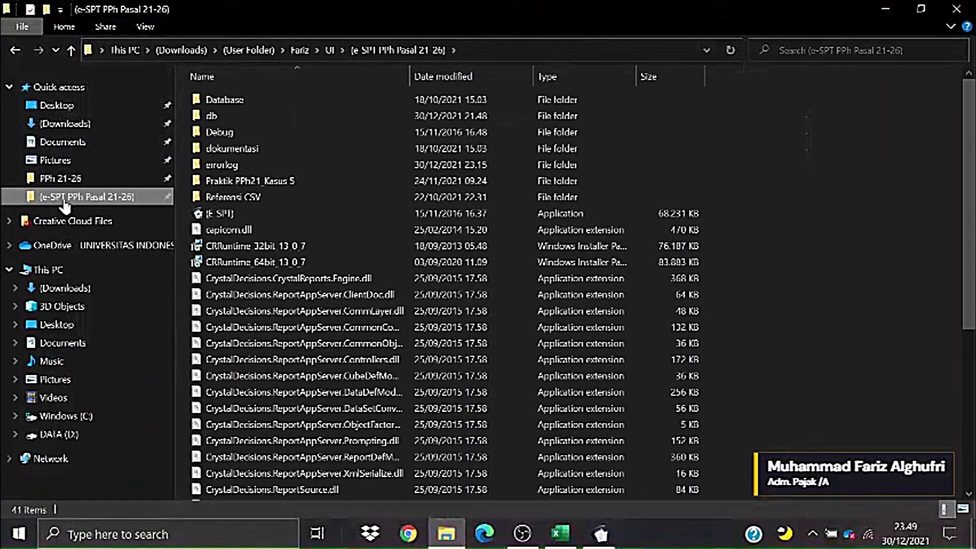
double_click(227, 148)
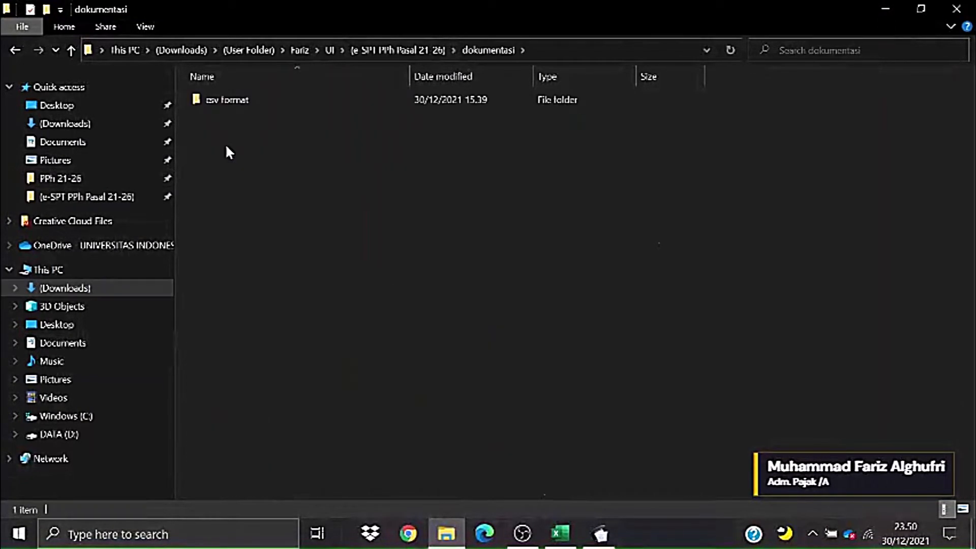
double_click(224, 100)
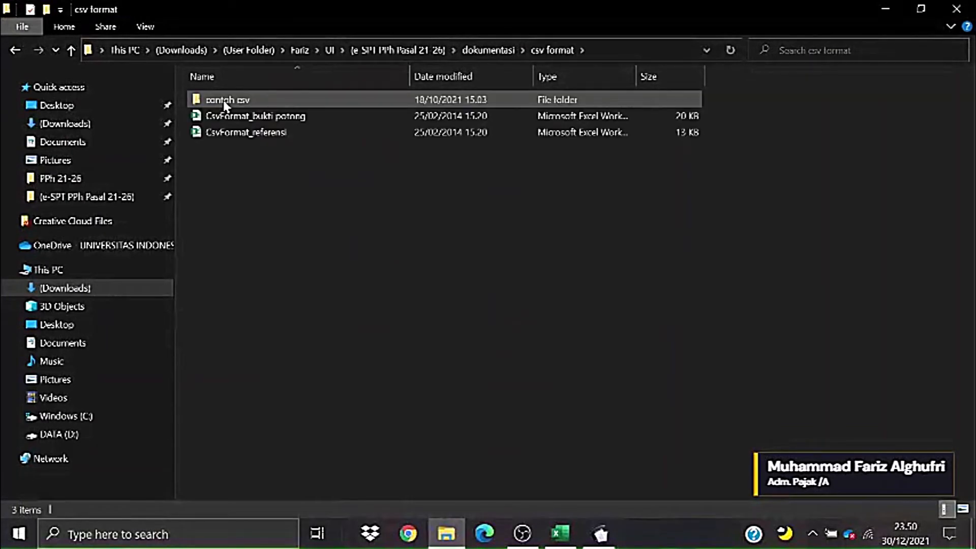
double_click(225, 102)
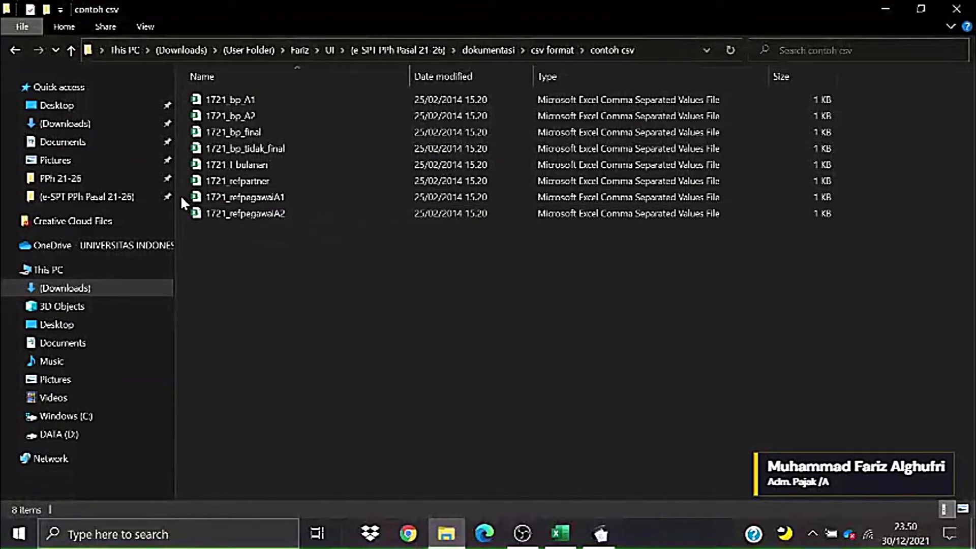
- Copy the 1721_bp_A1 template from contoh csv into the PPh 21-26 working folder
click(228, 197)
click(495, 302)
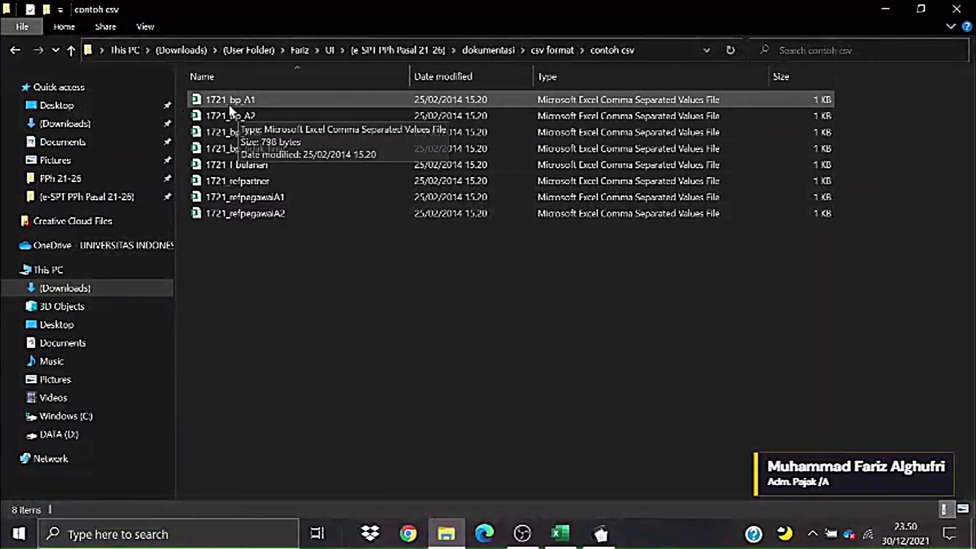
right_click(213, 97)
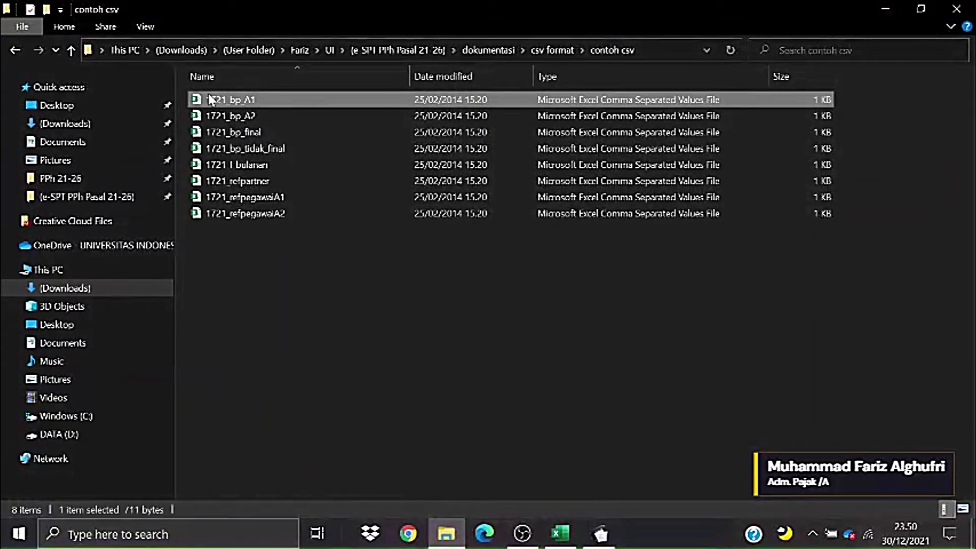
click(273, 368)
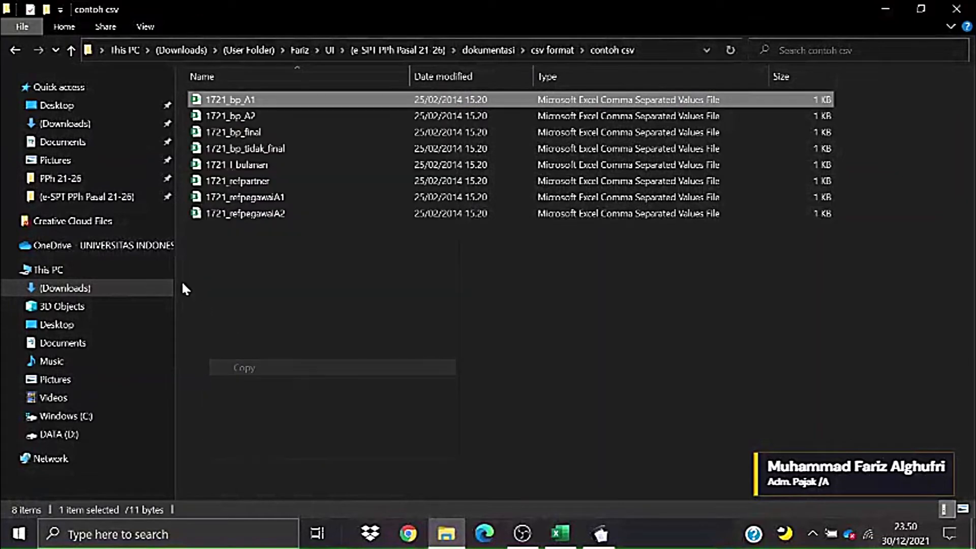
click(121, 197)
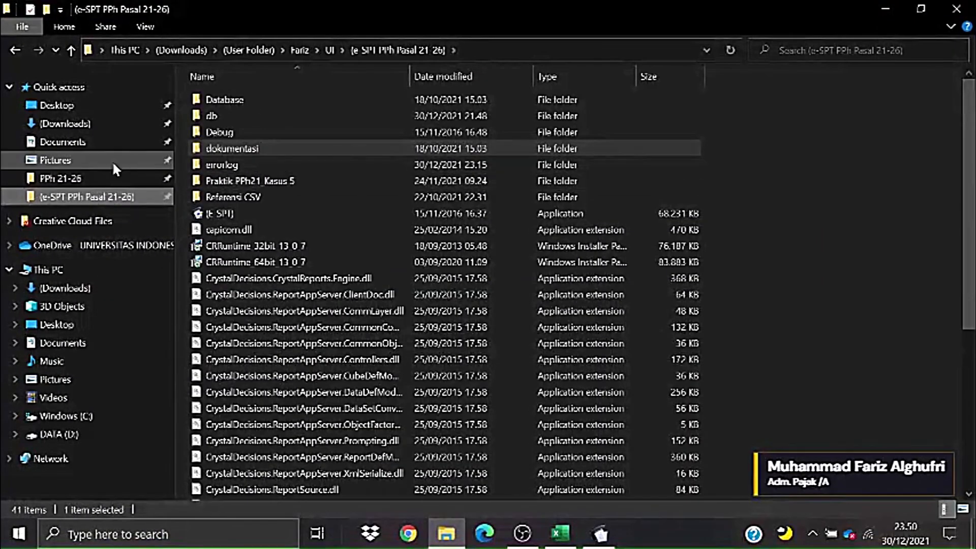
click(105, 176)
right_click(319, 231)
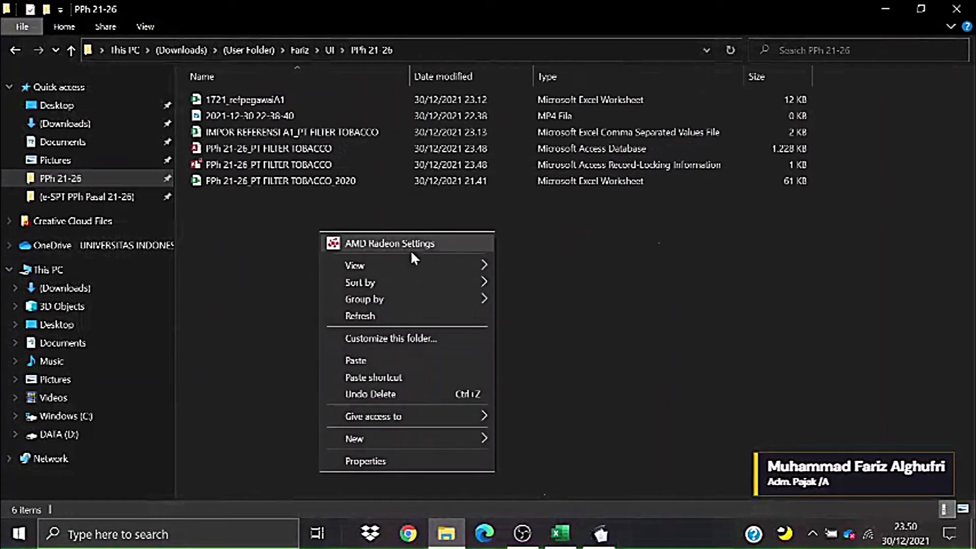
click(373, 360)
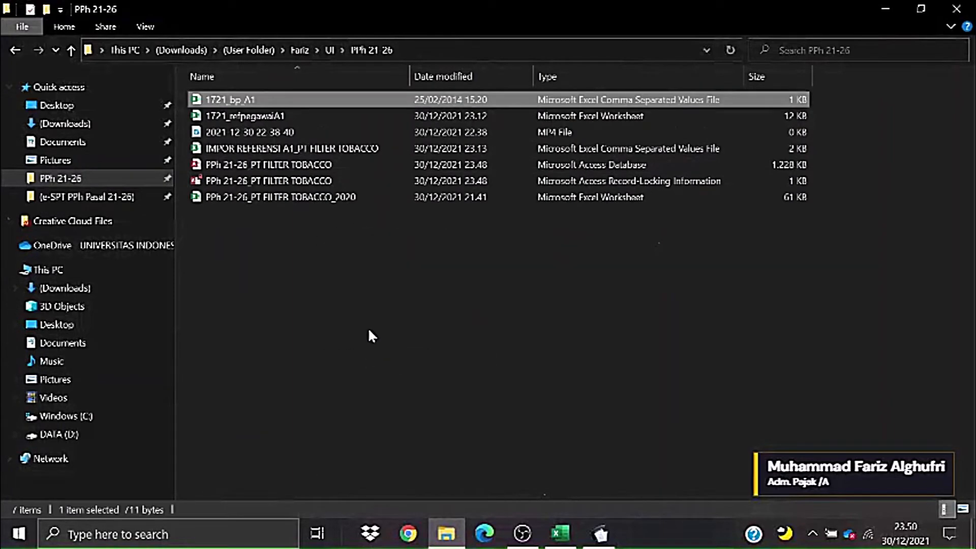
click(360, 295)
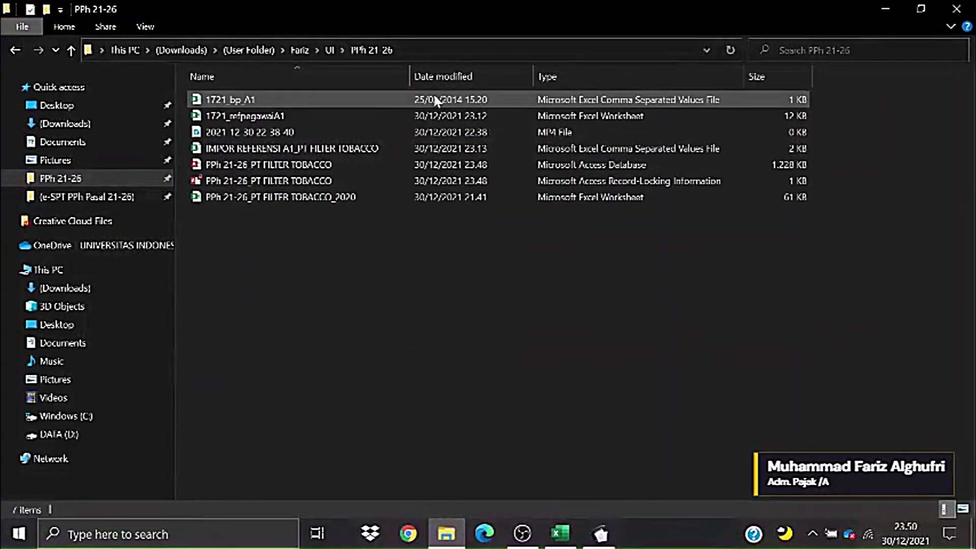
- Open the copied 1721_bp_A1 CSV in Excel
click(318, 98)
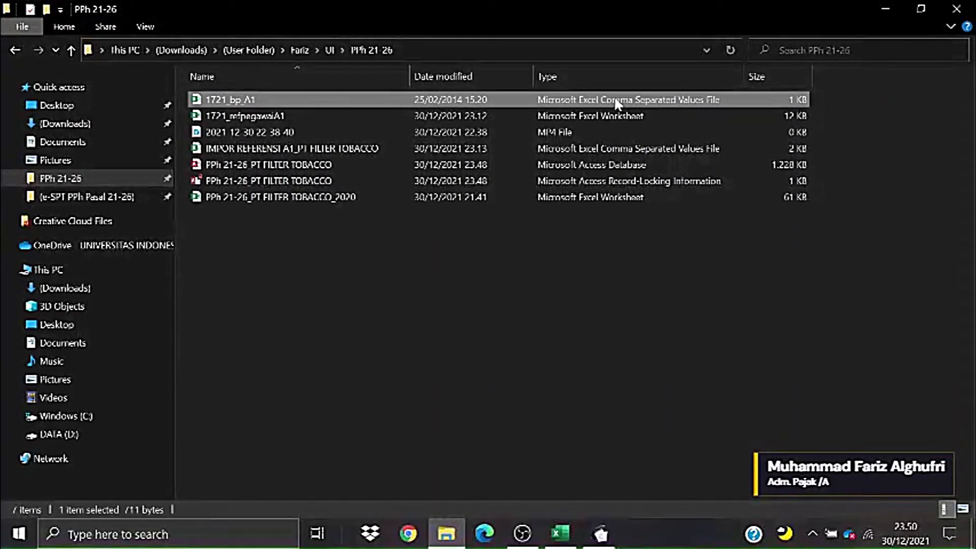
click(667, 323)
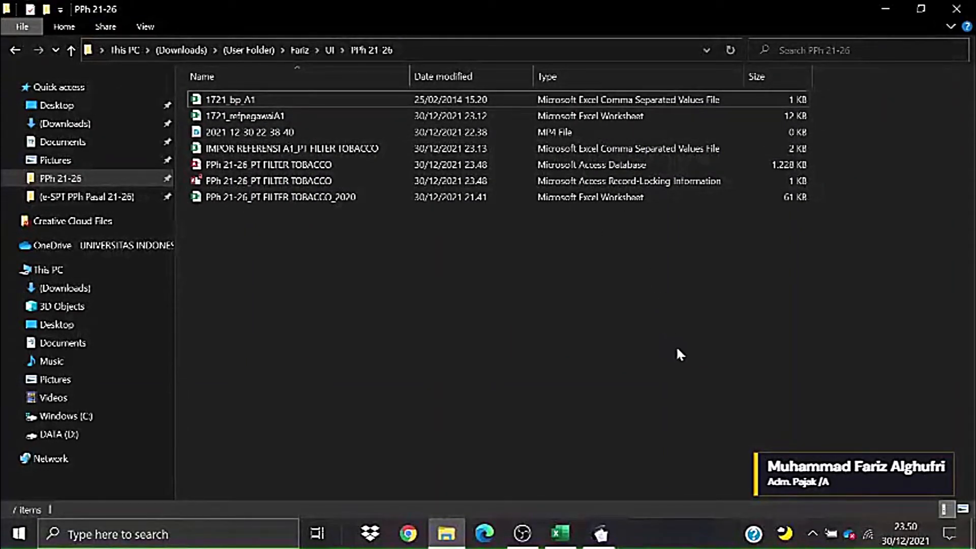
double_click(378, 104)
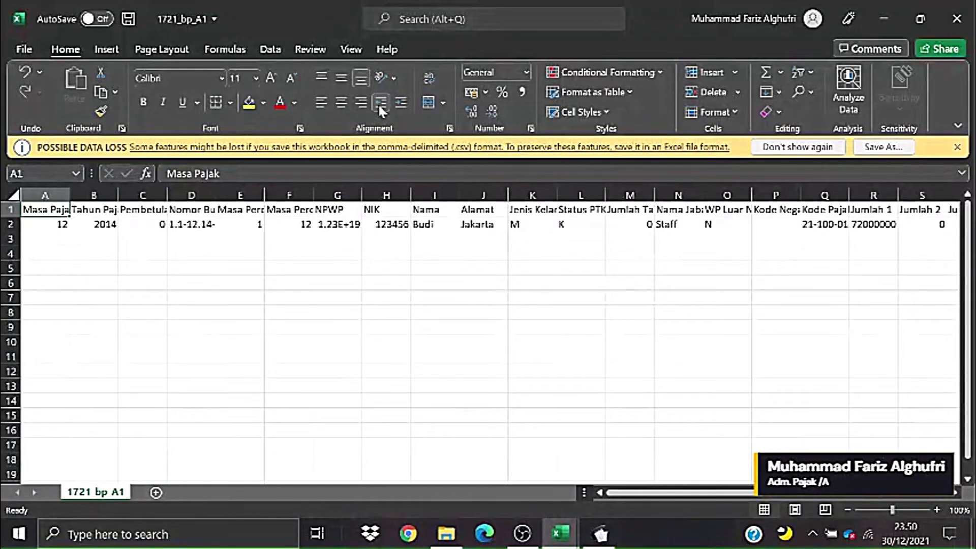
- Save 1721_bp_A1 as an Excel Workbook (.xlsx) alongside the CSV template
click(351, 342)
click(311, 302)
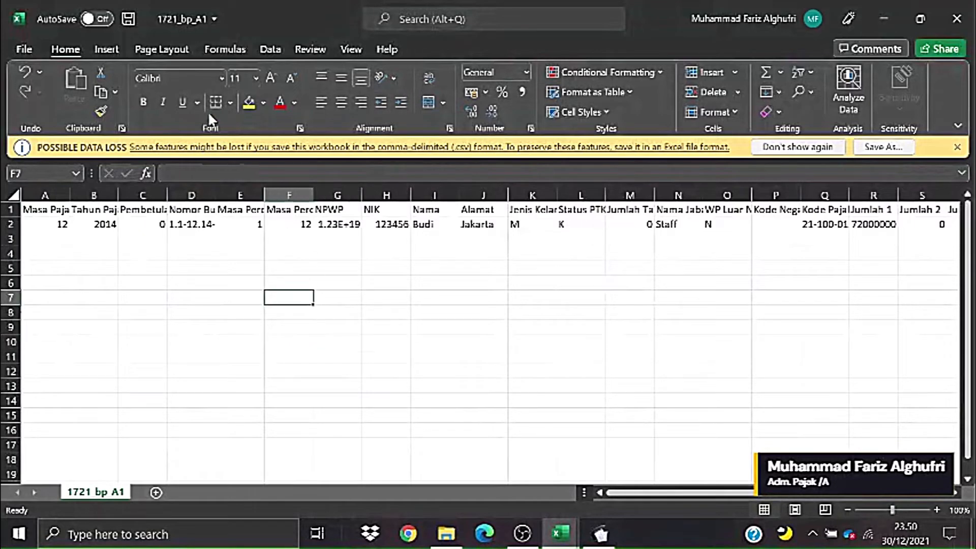
click(23, 49)
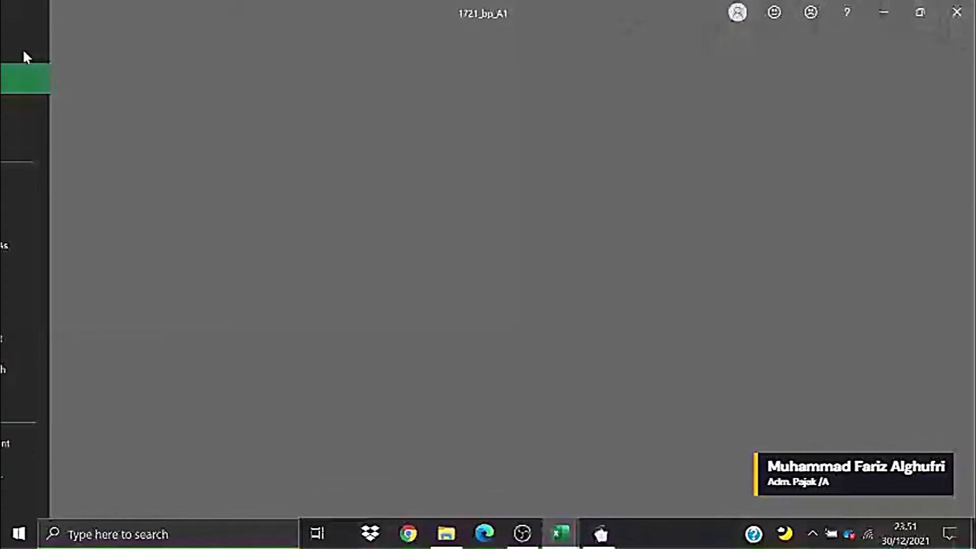
click(55, 242)
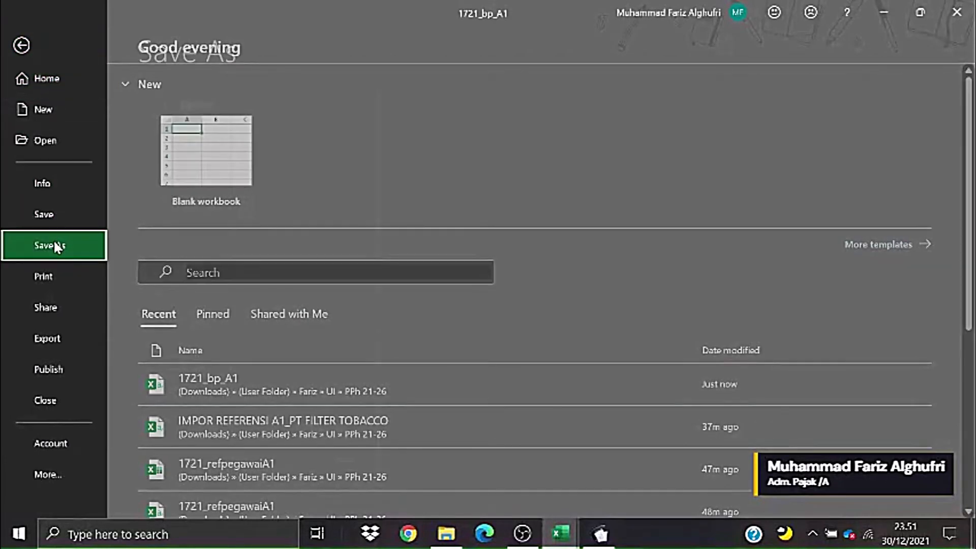
click(488, 135)
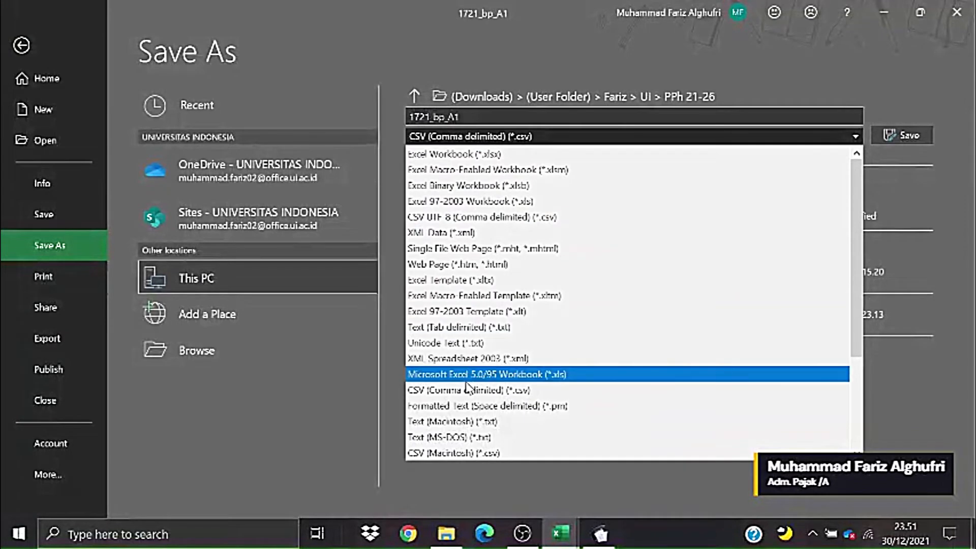
click(551, 152)
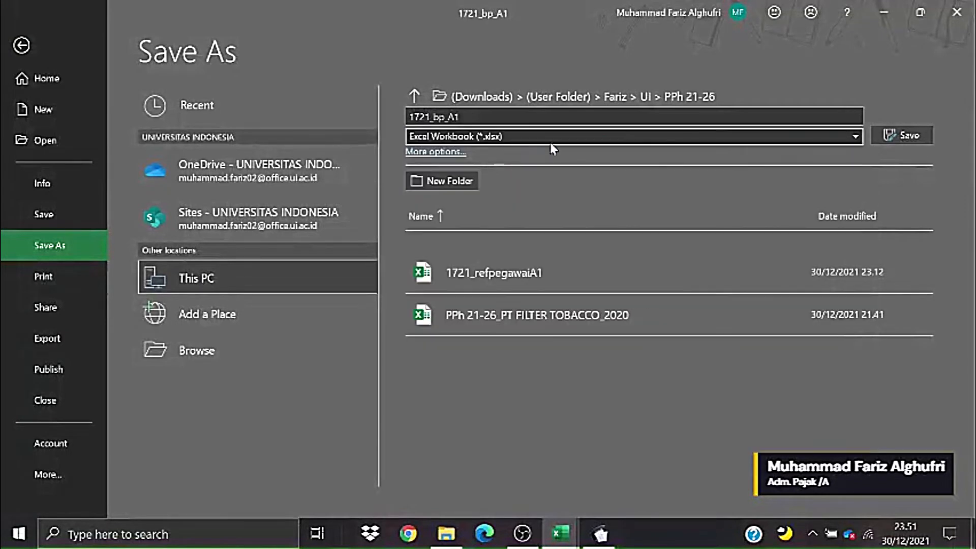
click(909, 135)
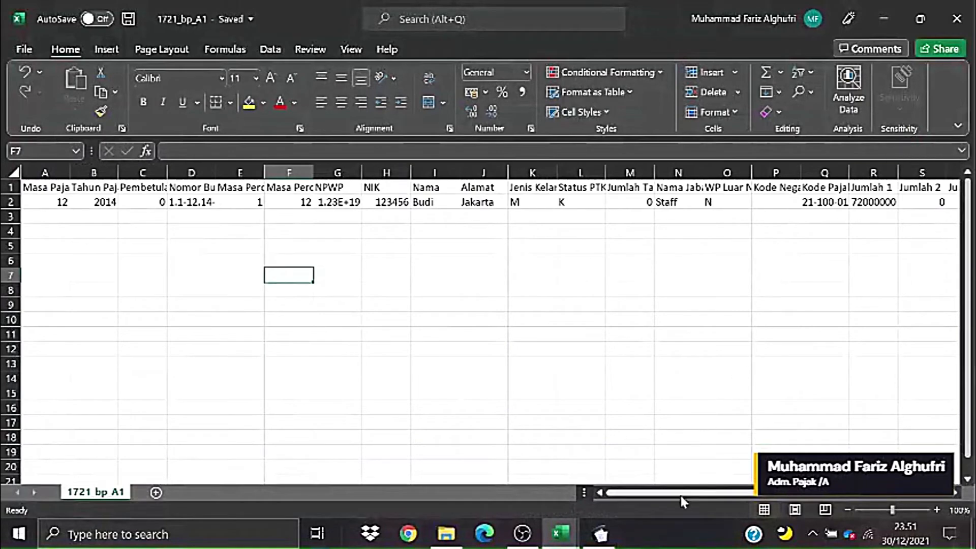
mouse_move(734, 498)
mouse_down()
mouse_move(758, 499)
mouse_move(733, 499)
mouse_up()
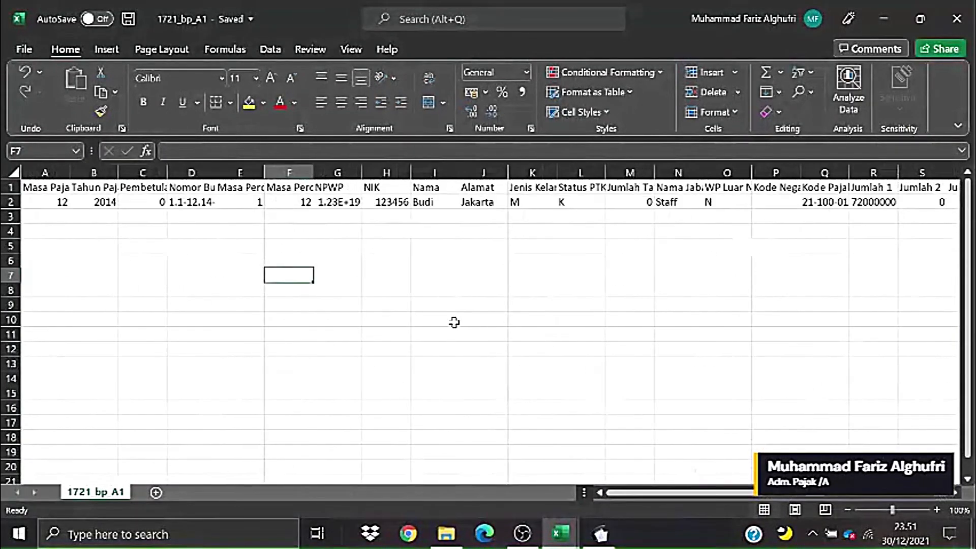
click(440, 291)
click(459, 533)
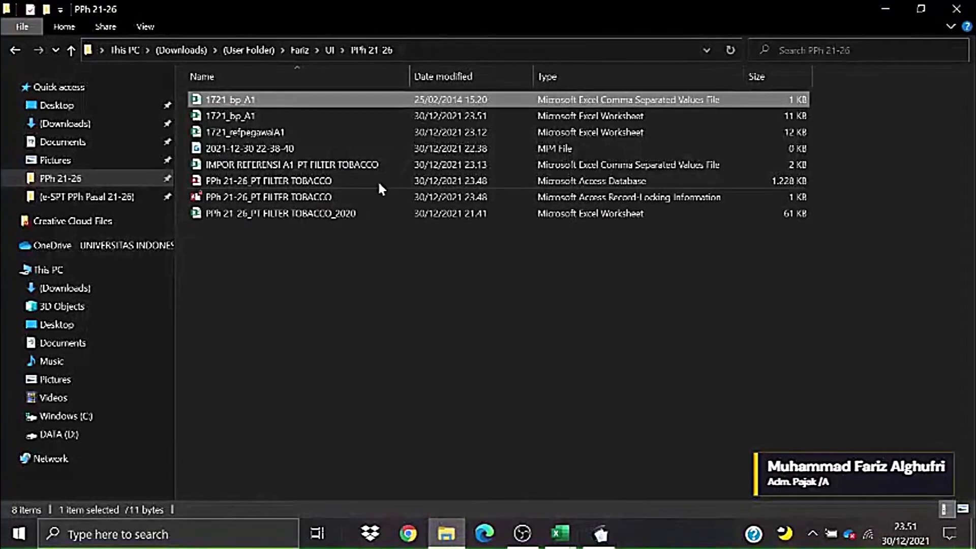
- Delete the original 711-byte 1721_bp_A1 CSV, keeping only the .xlsx workbook
click(335, 110)
click(338, 98)
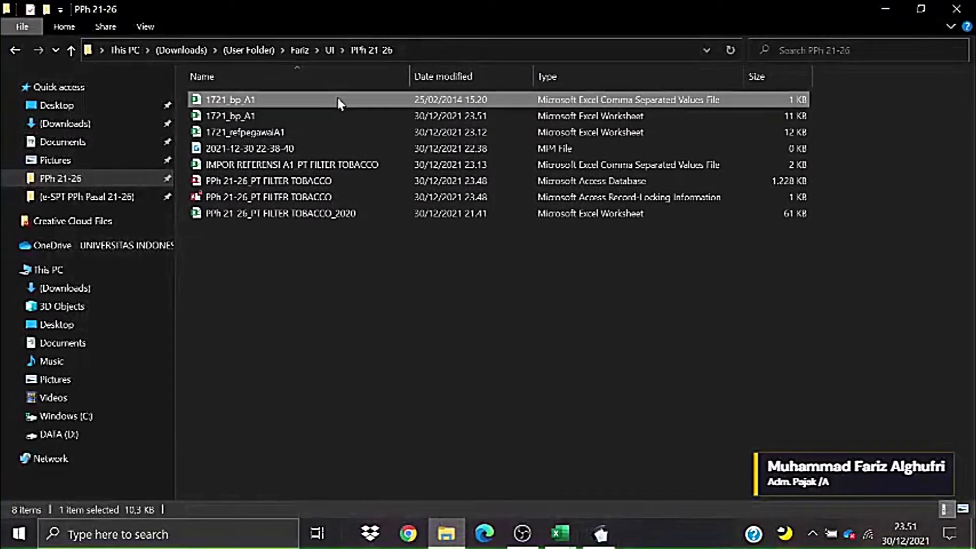
right_click(339, 97)
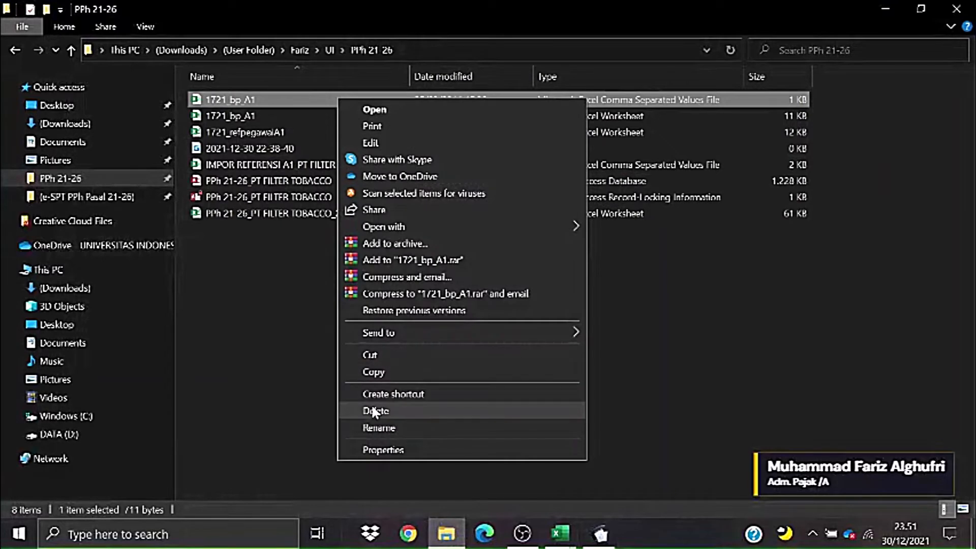
click(374, 410)
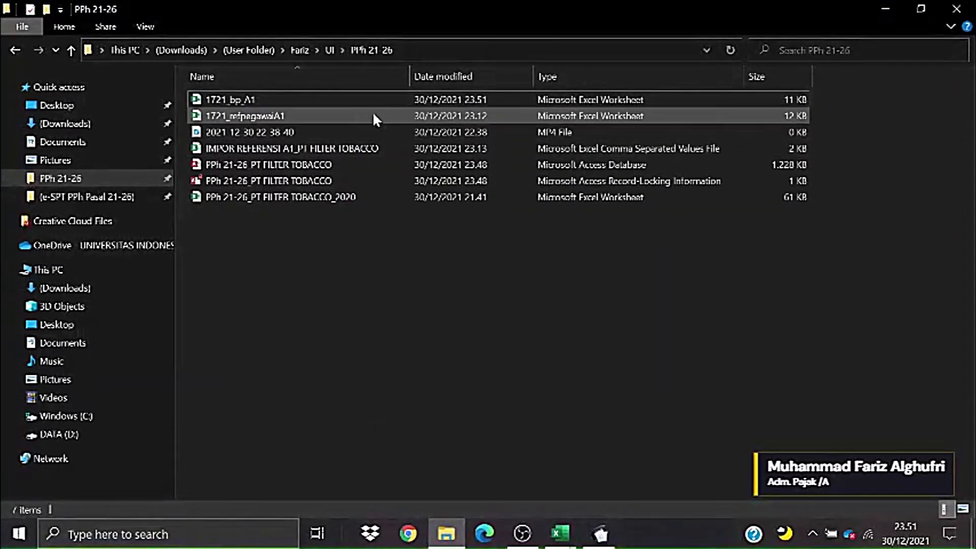
- Bring the 1721_bp_A1 workbook to the front and scroll across its sheet
mouse_move(560, 533)
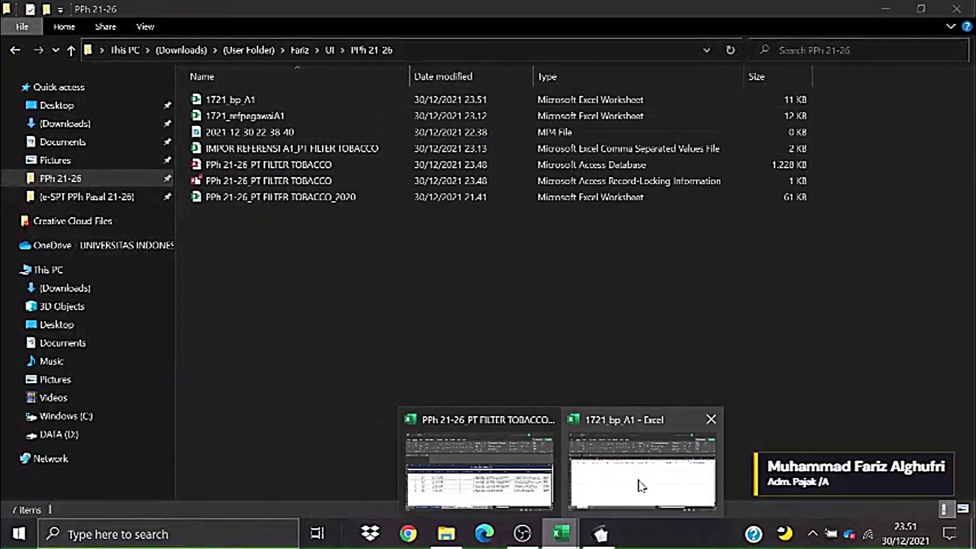
mouse_move(641, 480)
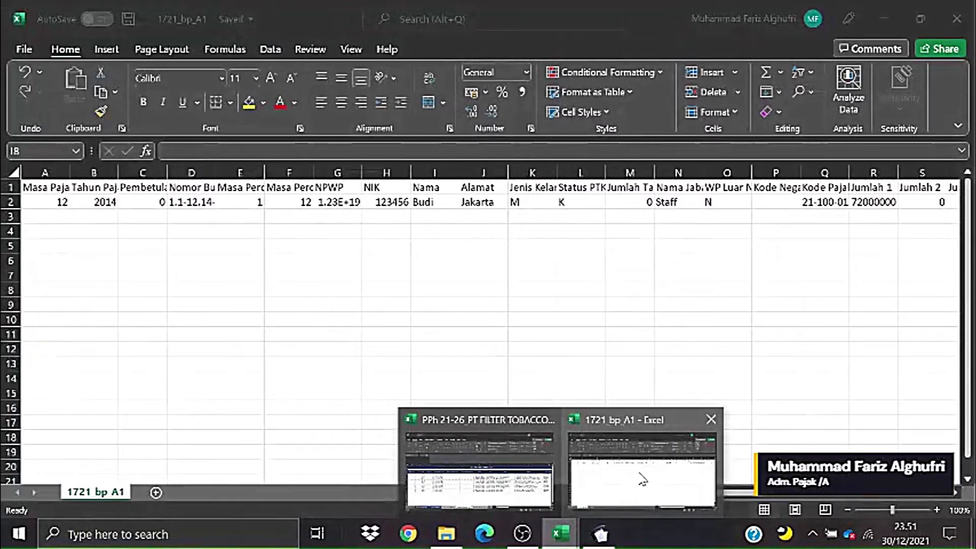
click(642, 479)
click(687, 348)
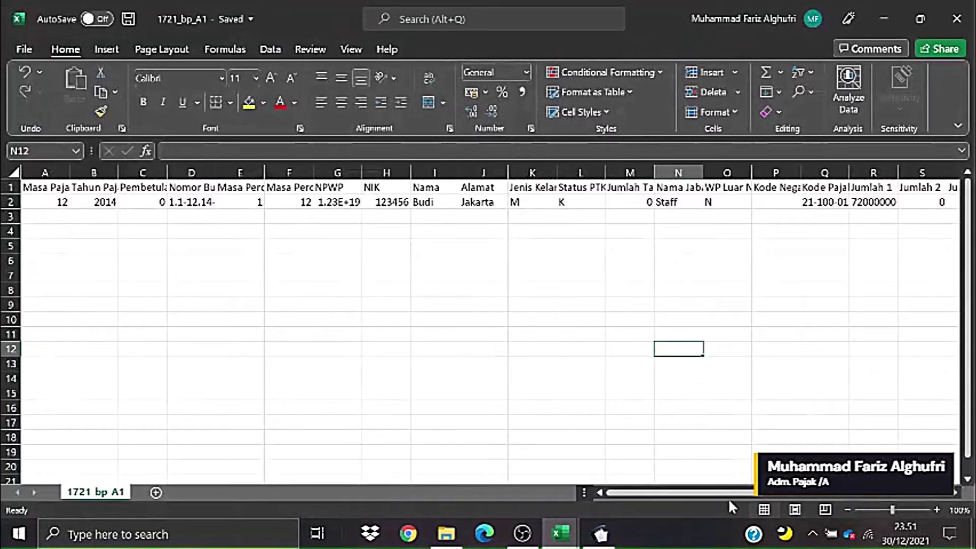
drag(735, 492, 713, 491)
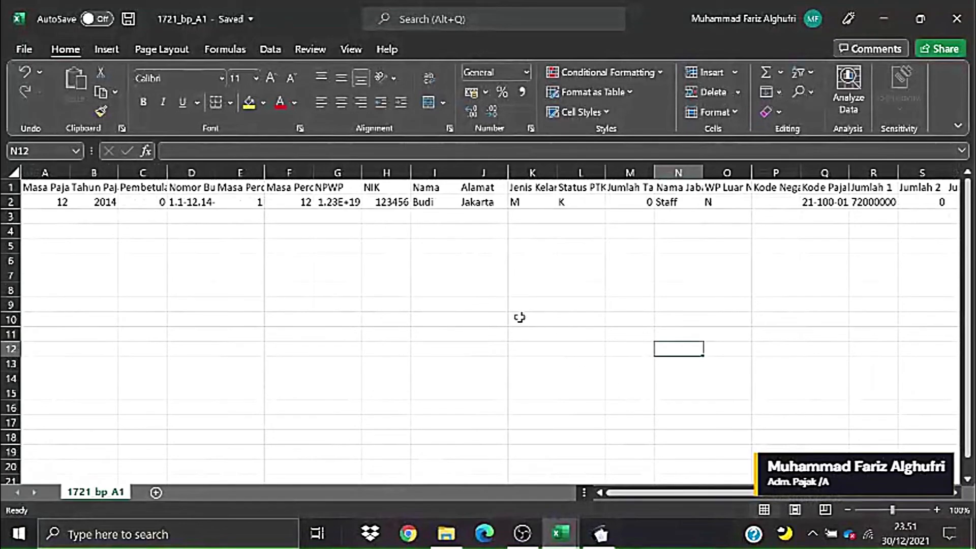
click(516, 317)
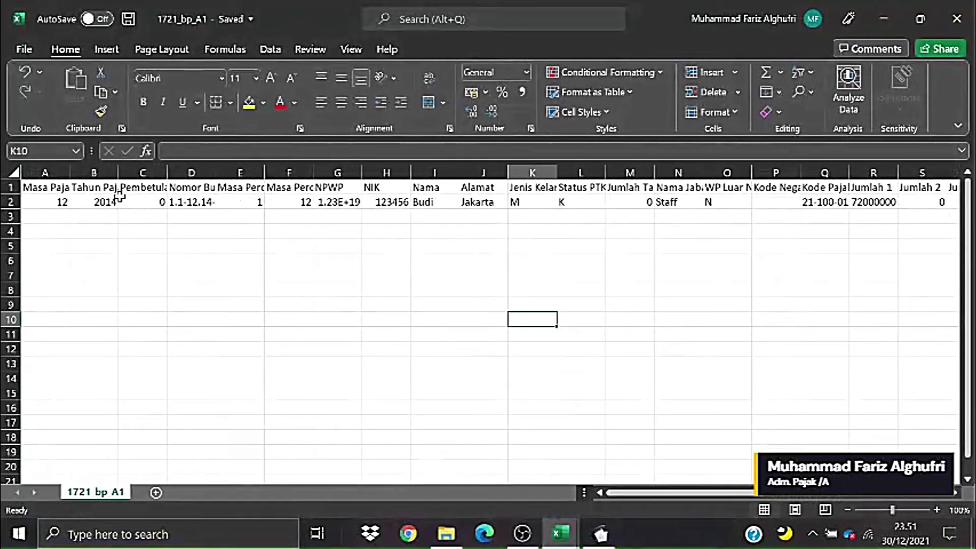
click(183, 246)
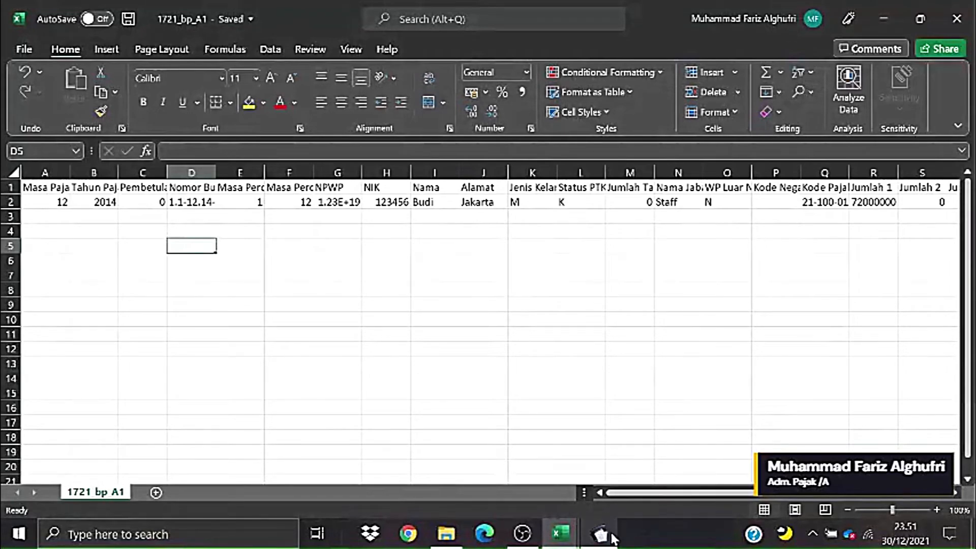
- Select the Jumlah amounts in row 2 of the 1721_bp_A1 sheet
mouse_move(612, 540)
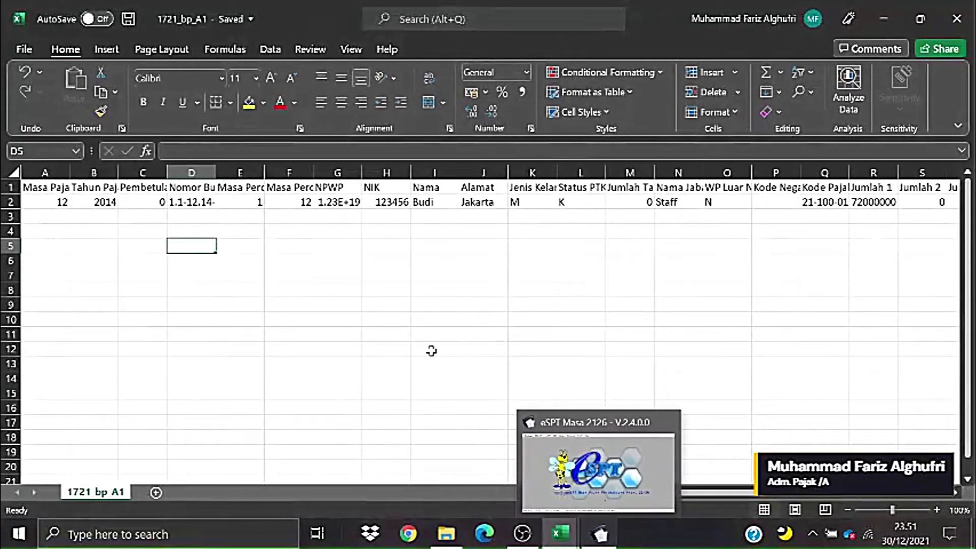
click(367, 319)
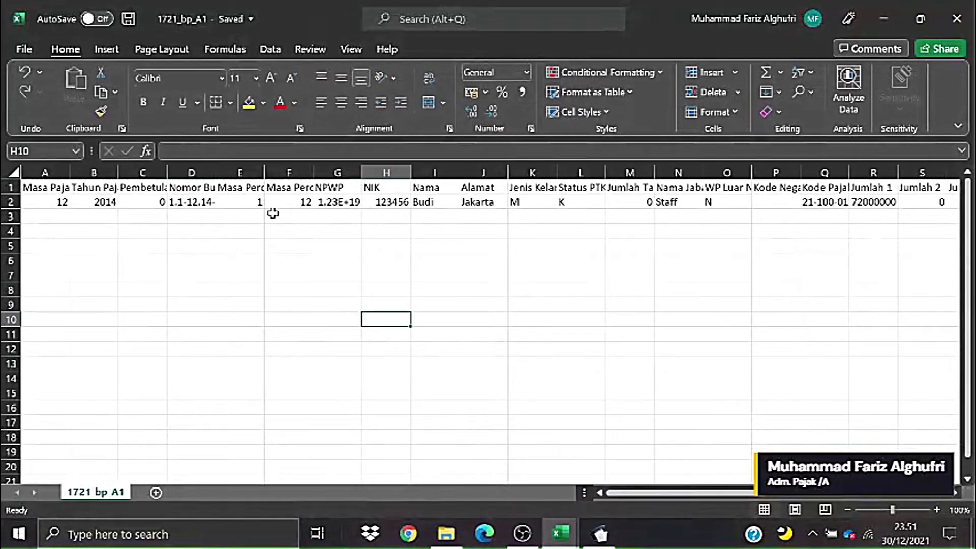
drag(627, 491, 741, 493)
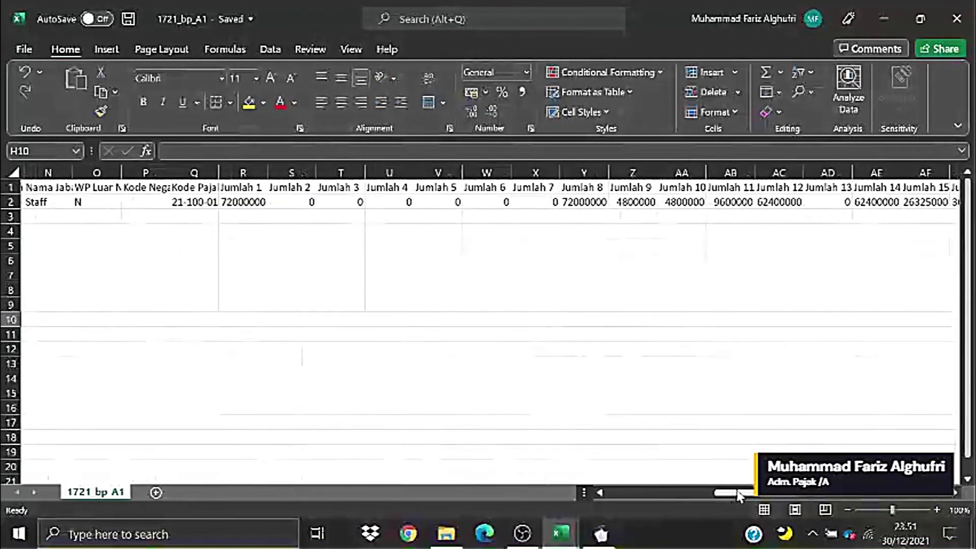
drag(622, 501, 603, 503)
click(262, 301)
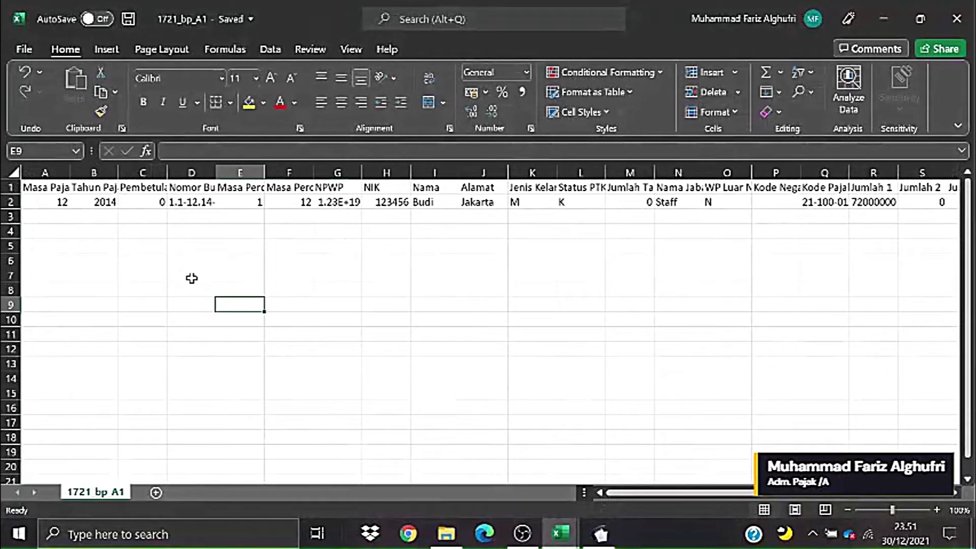
drag(118, 173, 151, 173)
click(273, 216)
drag(617, 492, 726, 499)
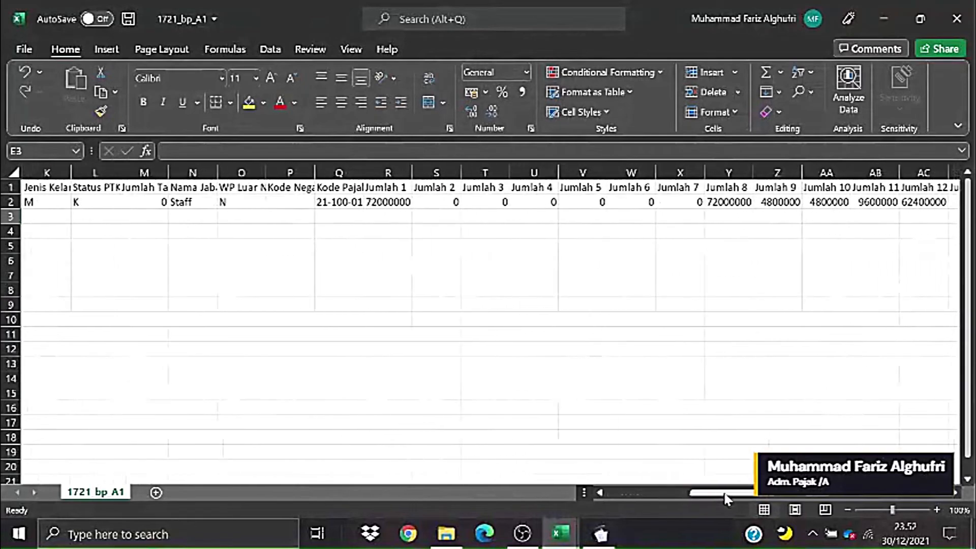
drag(395, 206, 783, 206)
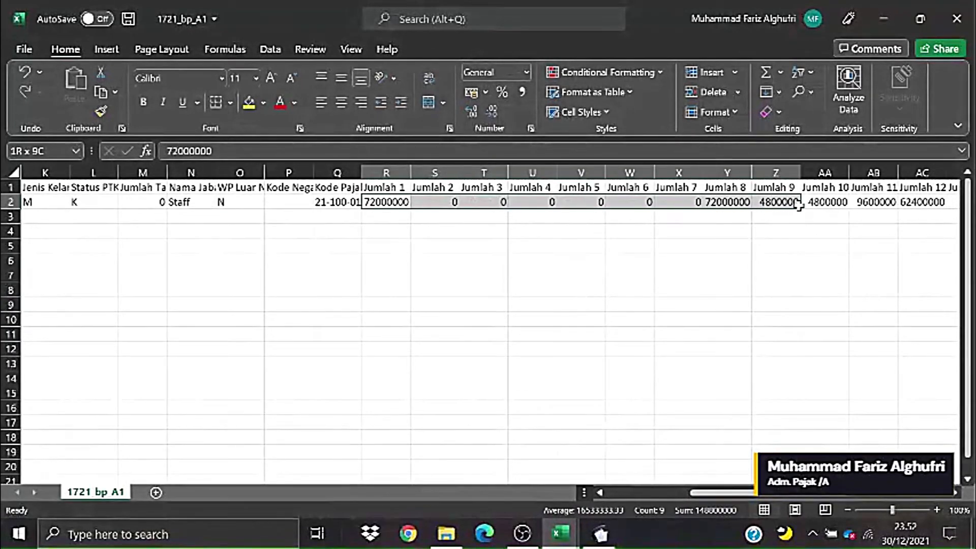
drag(722, 492, 776, 490)
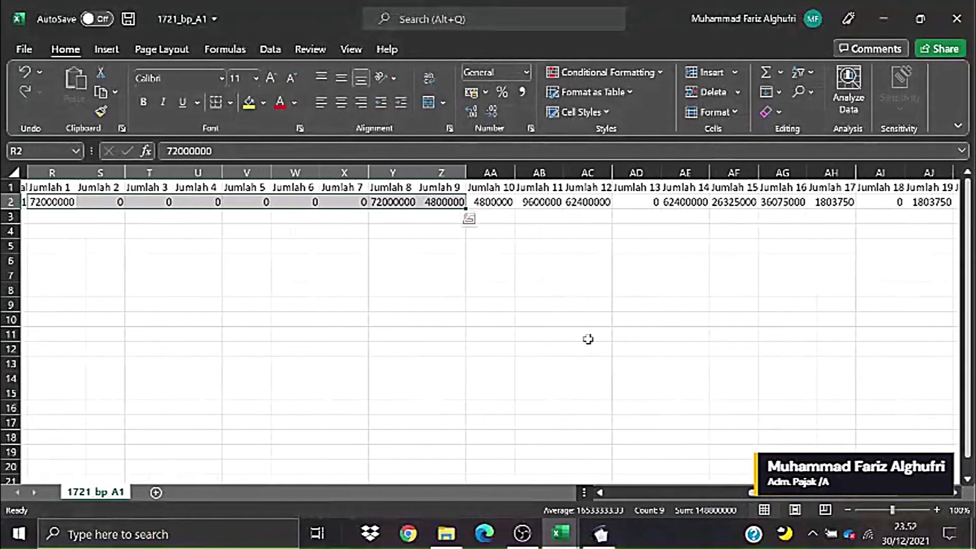
drag(427, 202, 837, 203)
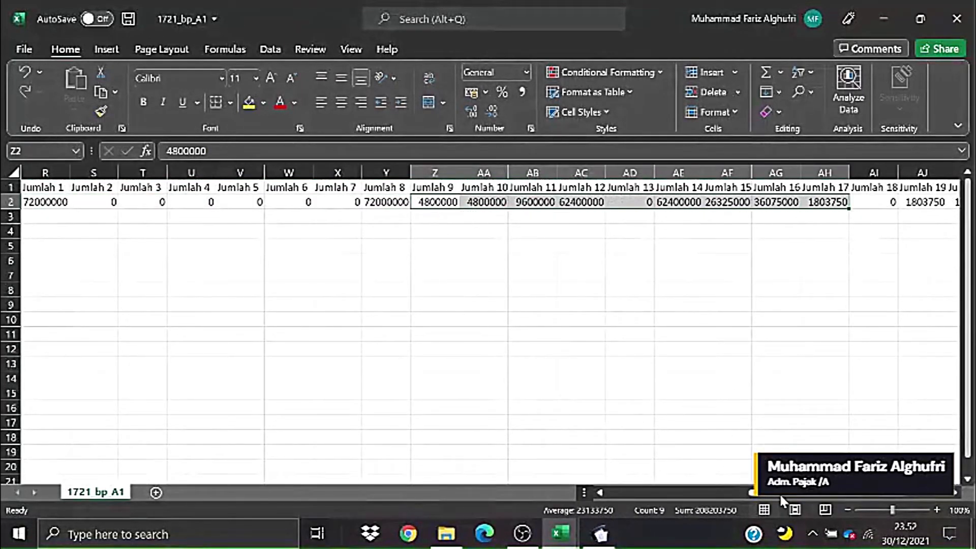
drag(781, 496, 795, 493)
click(766, 377)
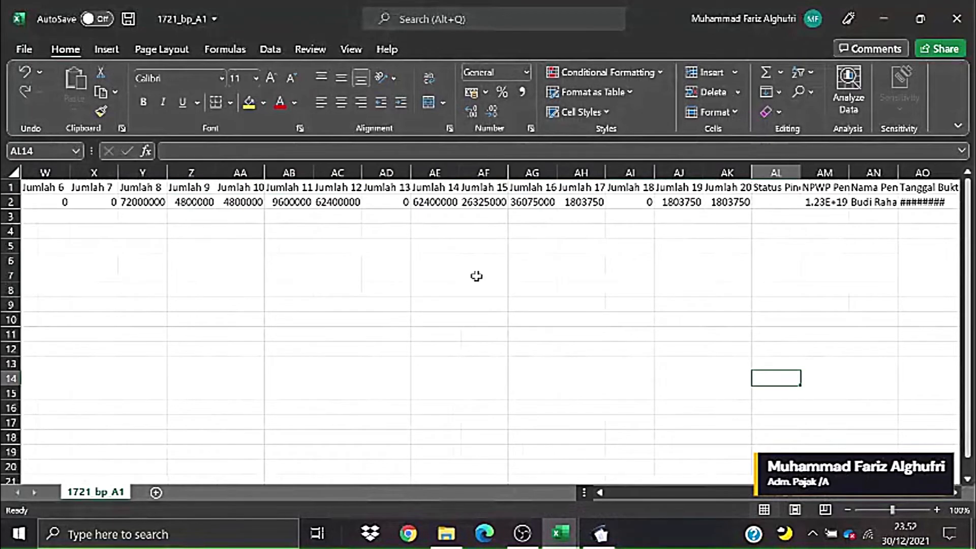
- Zoom out to view the Jumlah headers with their amounts, then open Isi SPT in e-SPT
click(883, 509)
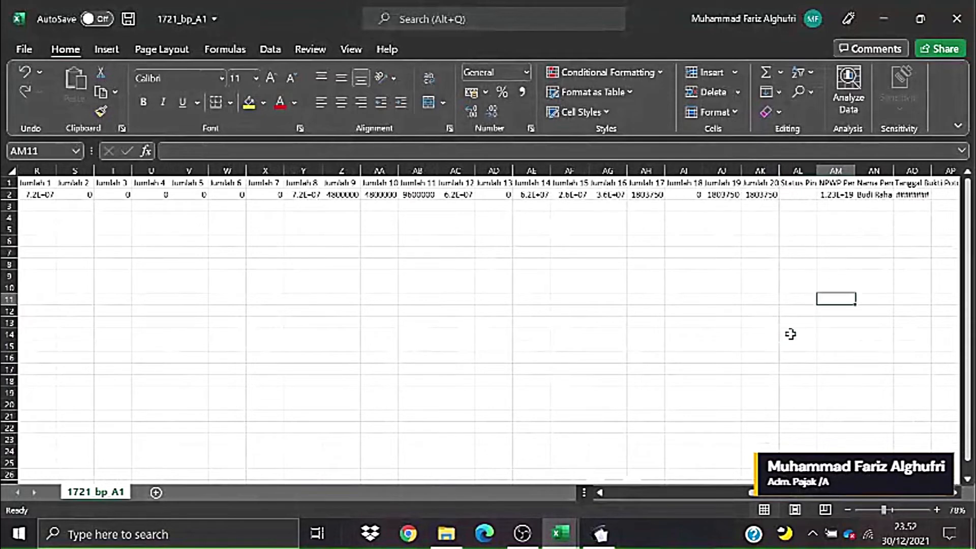
click(49, 184)
drag(50, 184, 763, 195)
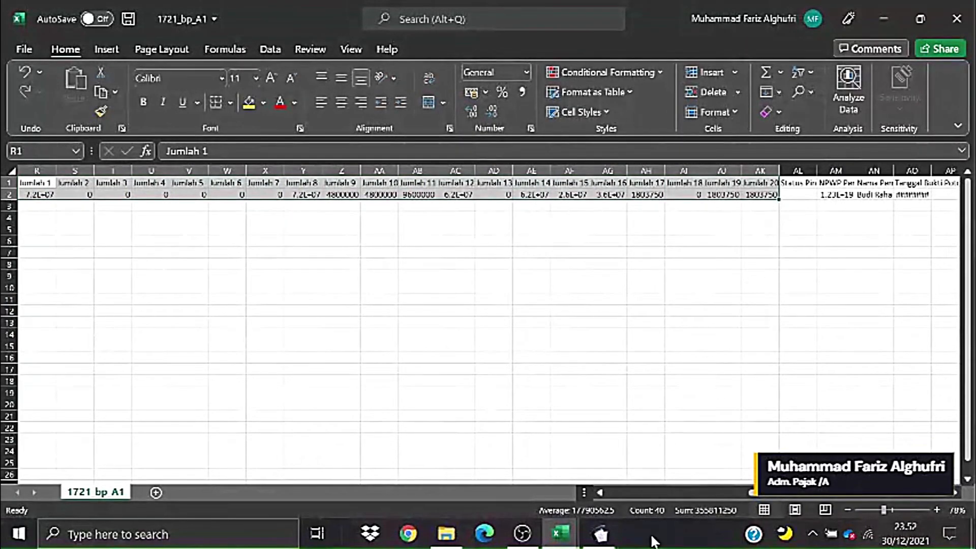
click(600, 534)
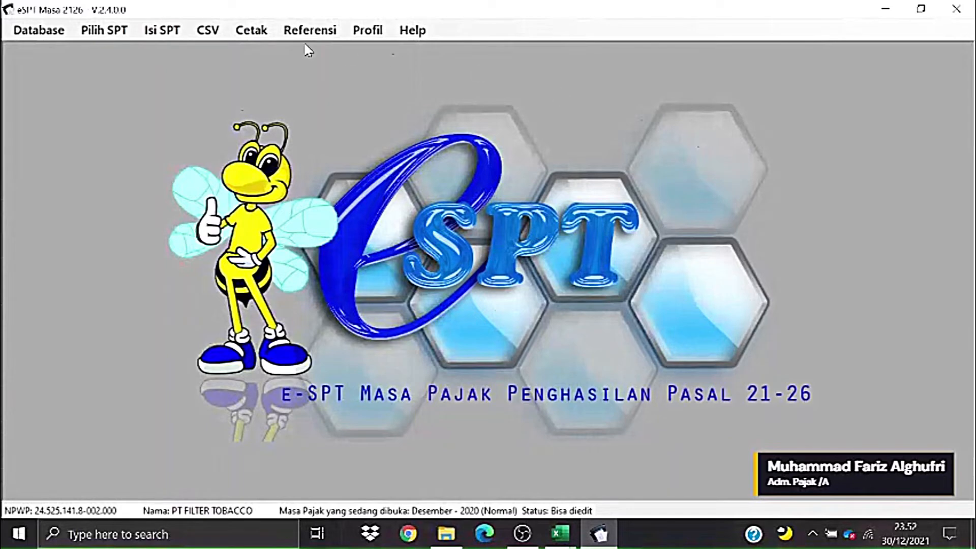
click(168, 32)
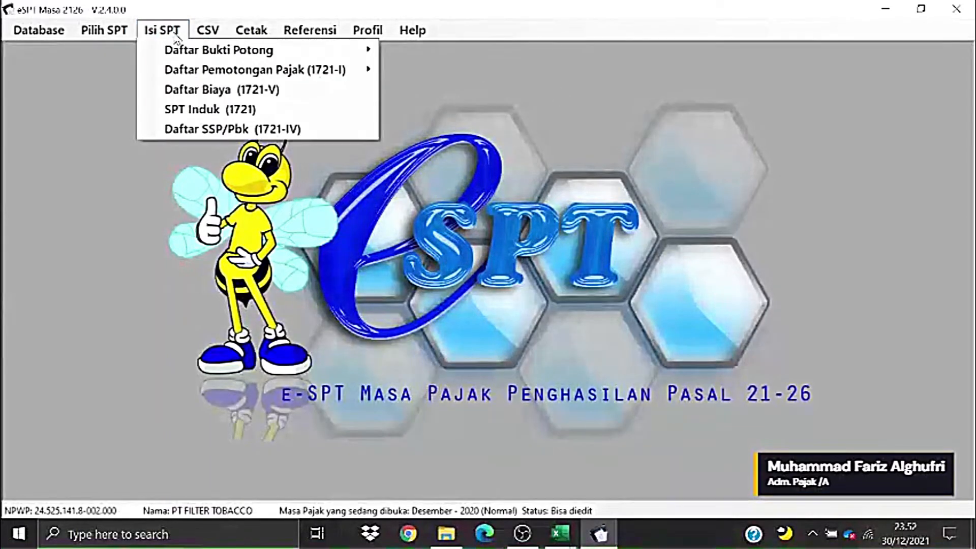
- Start new A1 withholding slip 0000005 from the Daftar Bukti Potong A1 list
mouse_move(345, 70)
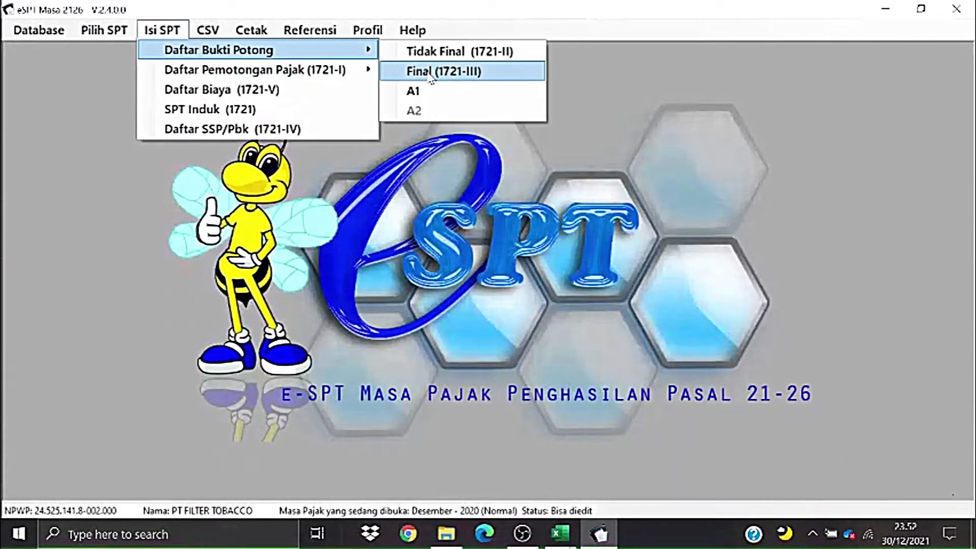
click(425, 91)
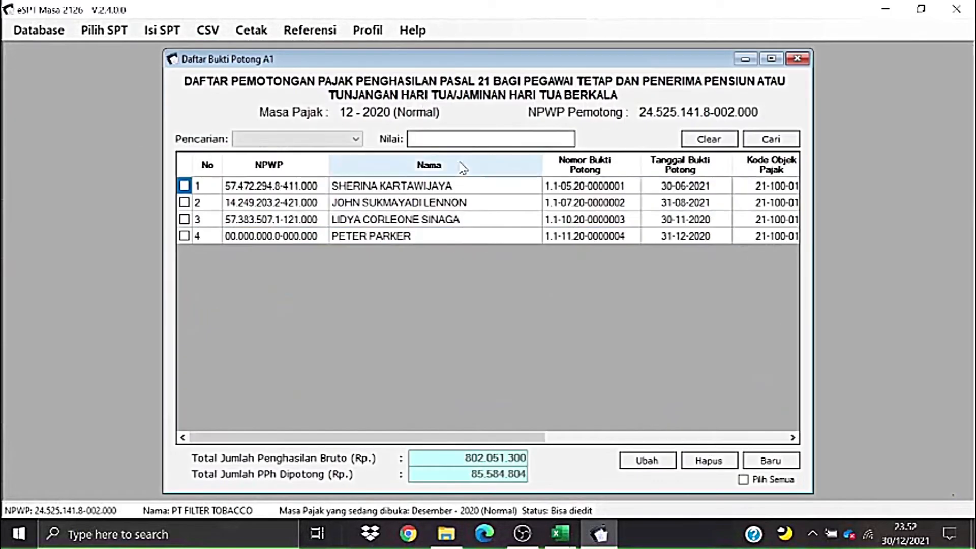
click(764, 461)
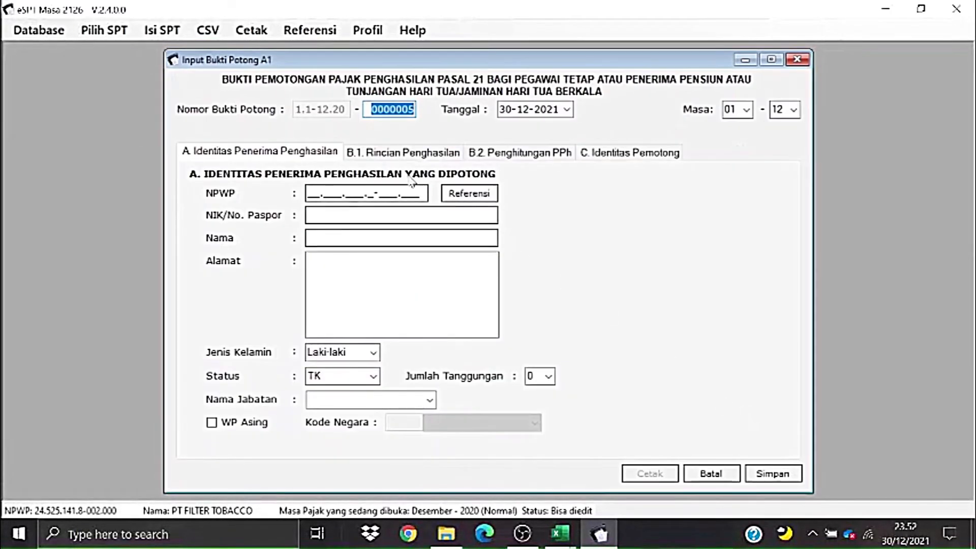
- Review the slip's B.1 income and B.2 PPh 21 sections, then return to the workbook
click(364, 158)
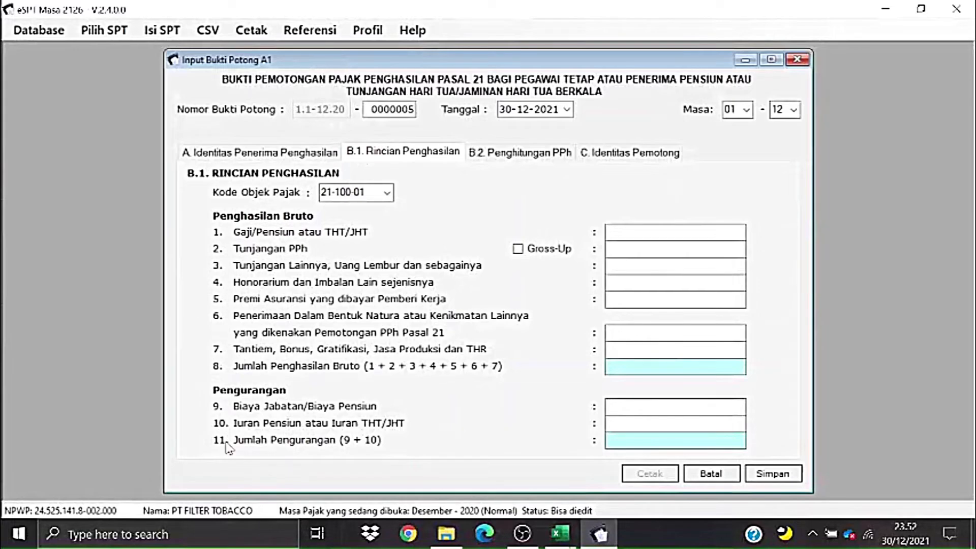
click(515, 152)
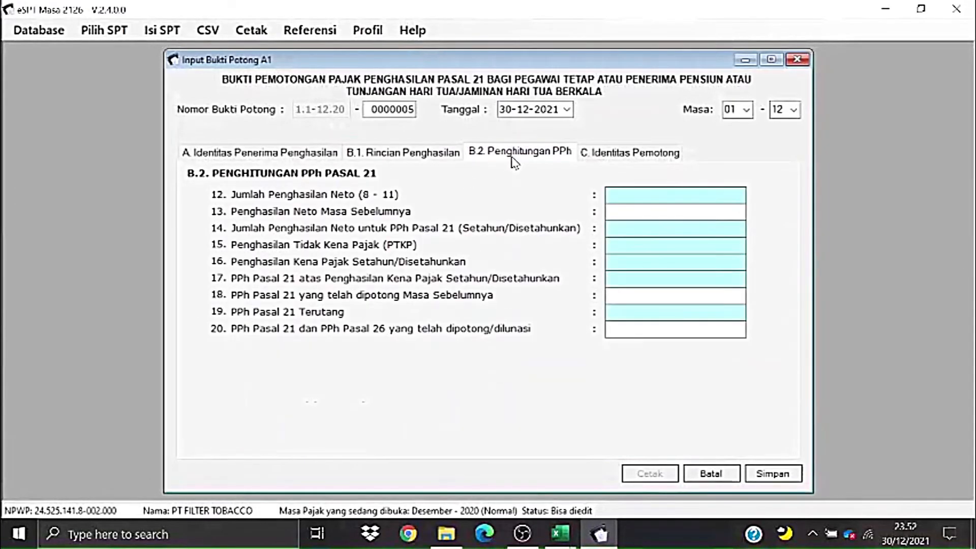
click(395, 161)
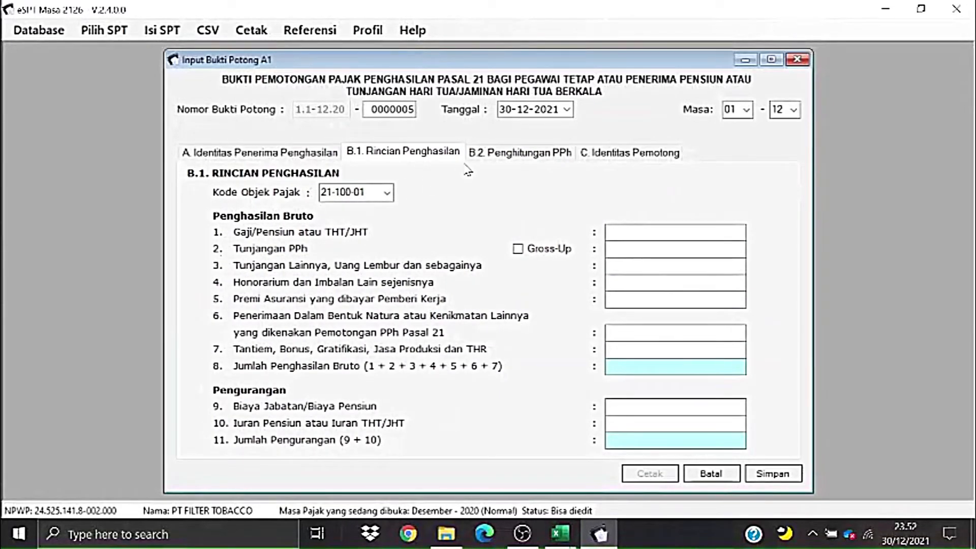
click(483, 158)
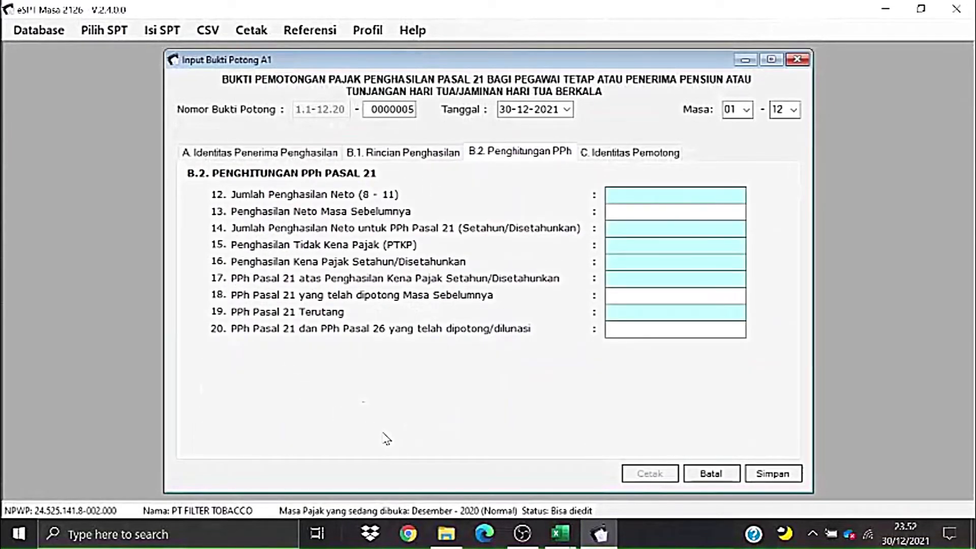
key(alt+Tab)
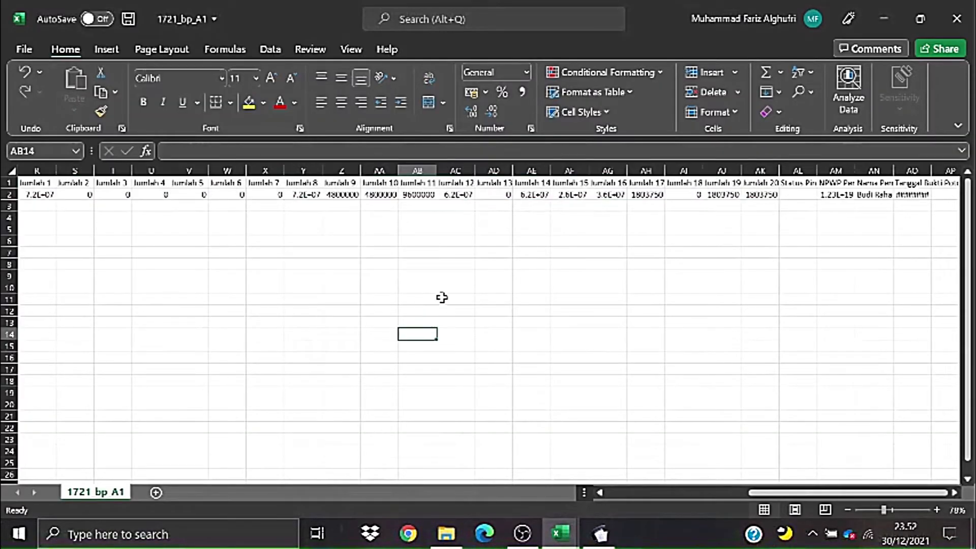
- Select the Jumlah 1–16 headers and amounts and compare them with the slip's B.1 income section
click(656, 204)
drag(783, 492, 737, 498)
key(alt+Tab)
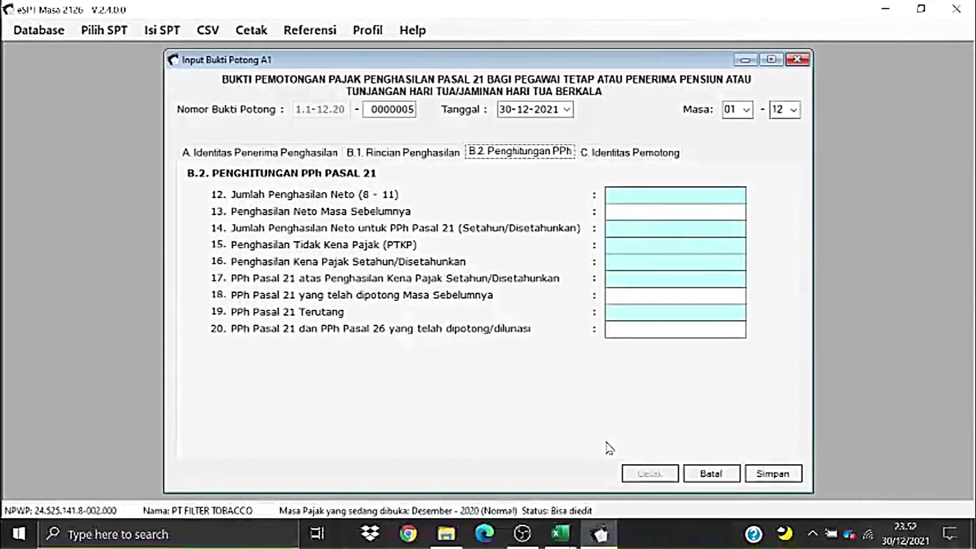
click(406, 154)
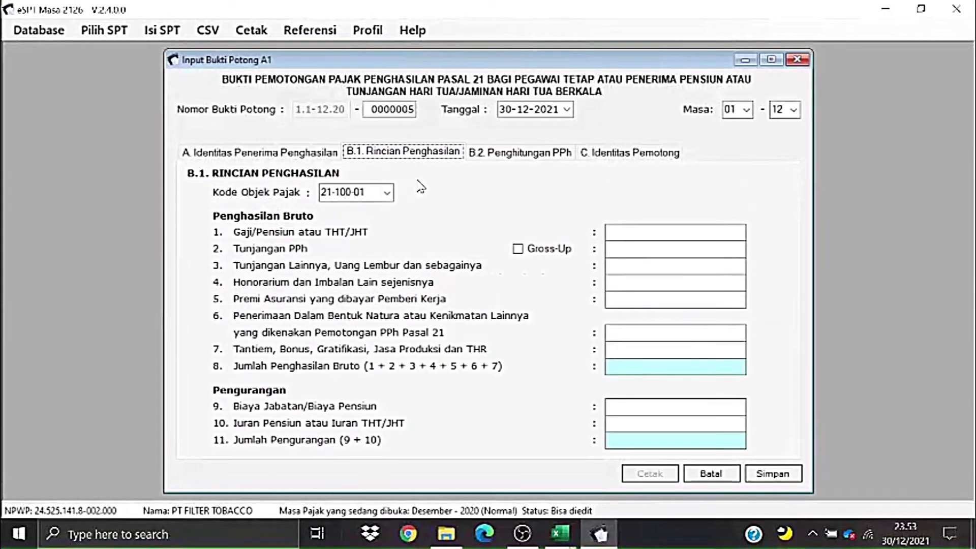
key(alt+Tab)
drag(238, 193, 798, 188)
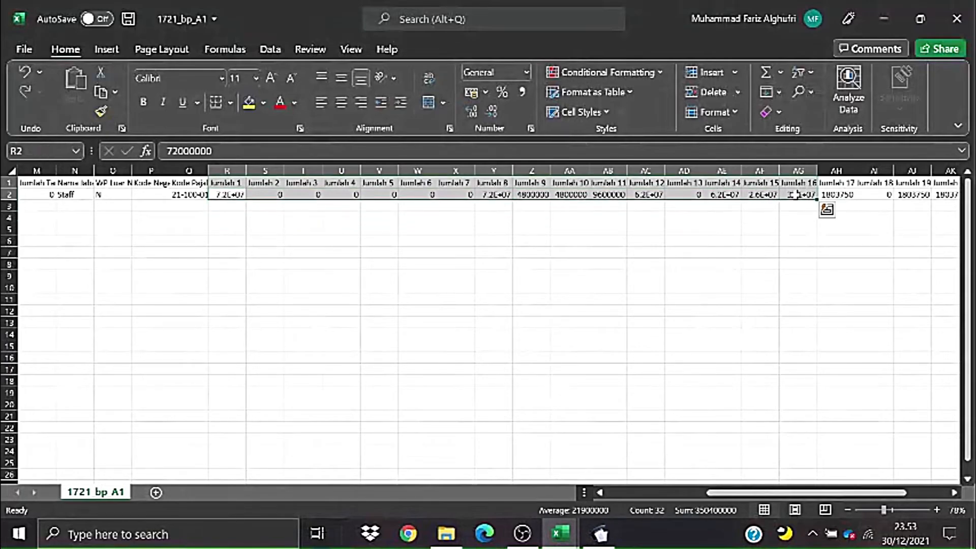
key(alt+Tab)
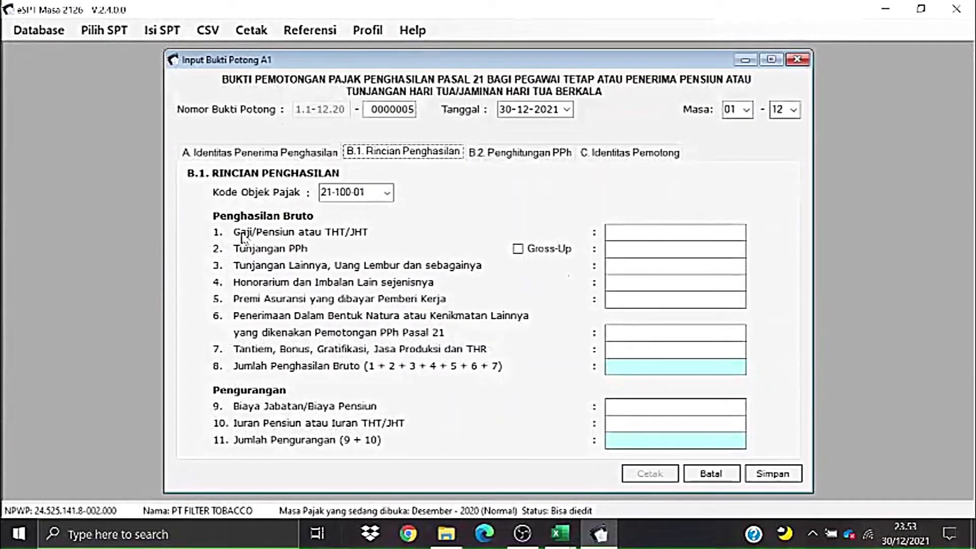
key(alt+Tab)
- Compare cells R2, S2 and T2 (Jumlah 1–3) with the slip's income lines, ending on B.2
click(229, 194)
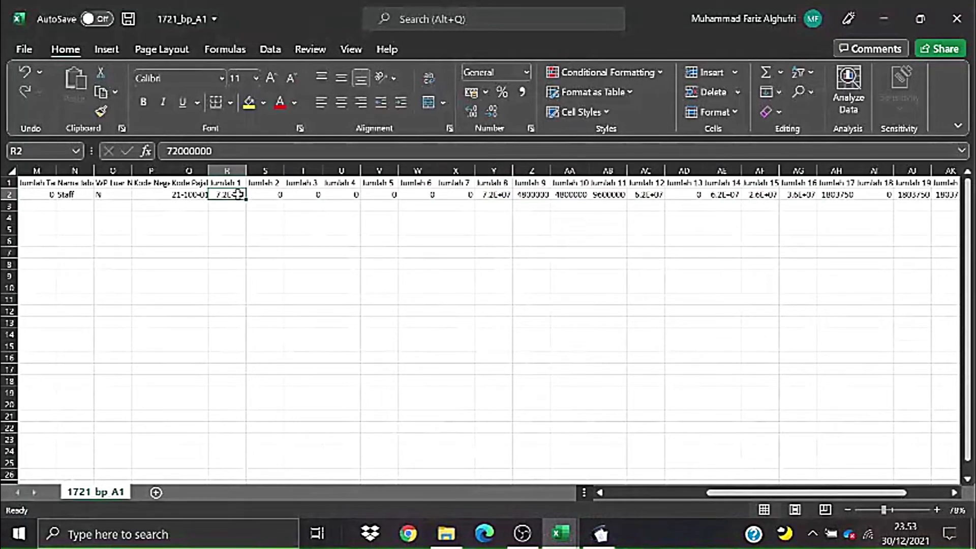
key(alt+Tab)
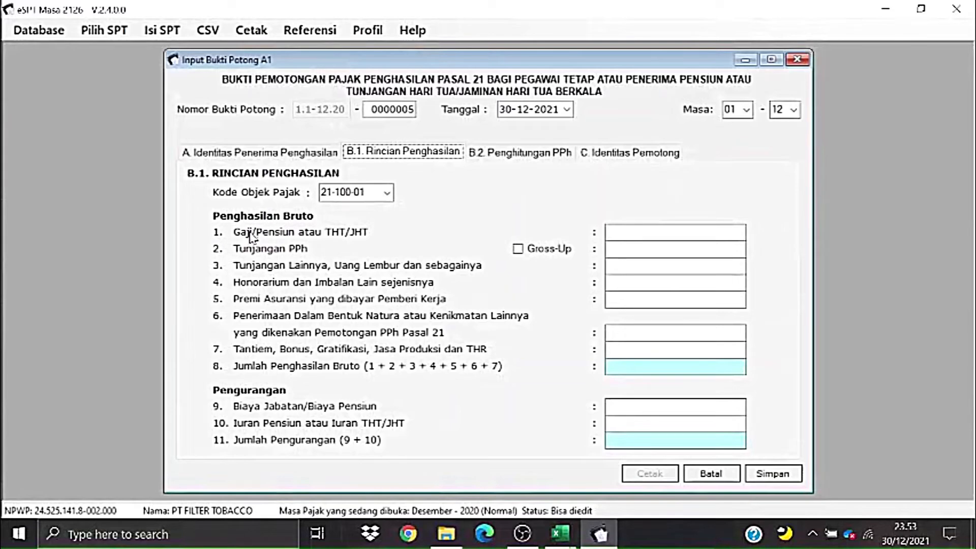
key(alt+Tab)
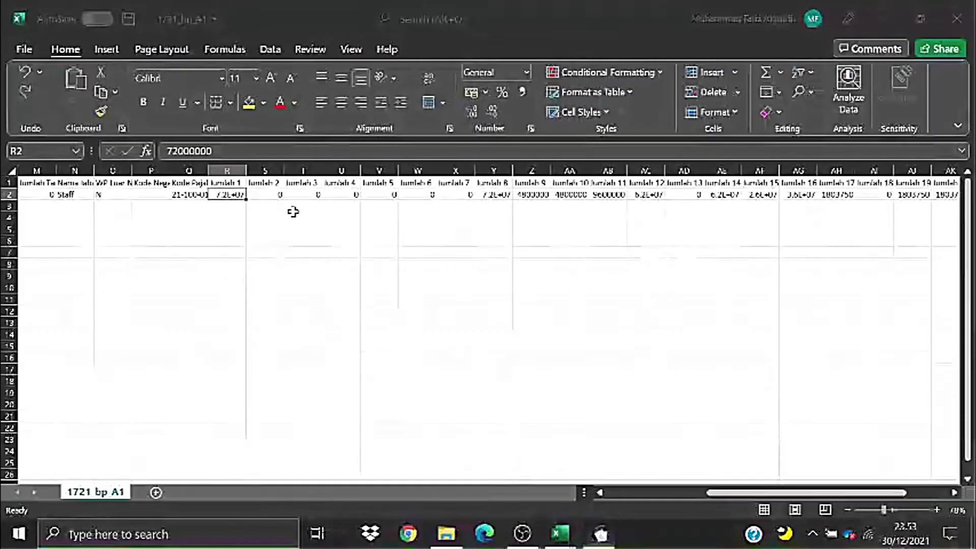
click(263, 193)
key(alt+Tab)
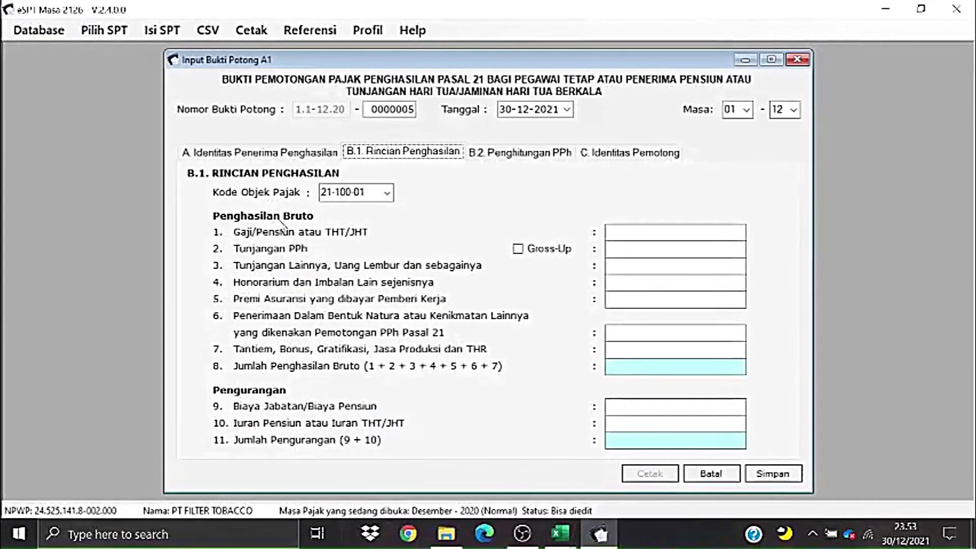
key(alt+Tab)
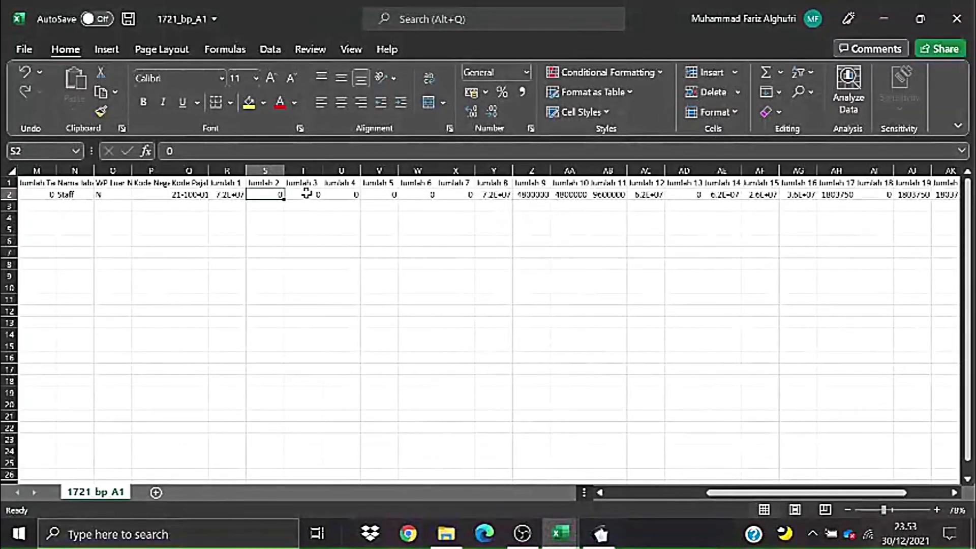
click(303, 191)
key(alt+Tab)
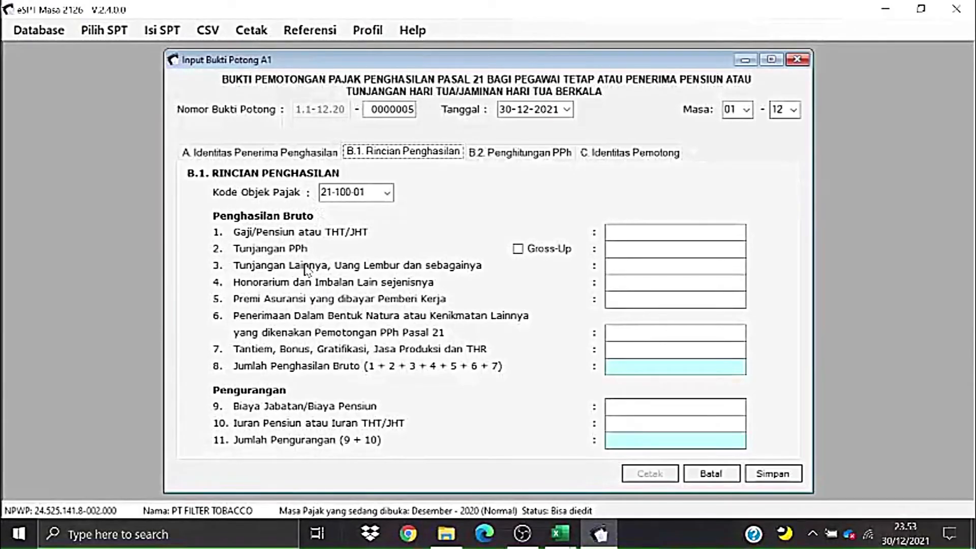
click(490, 162)
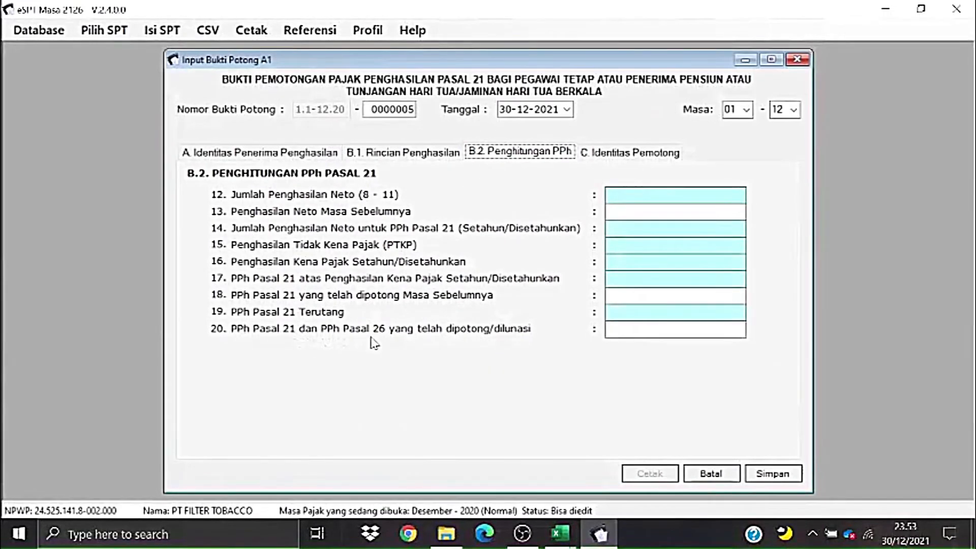
key(alt+Tab)
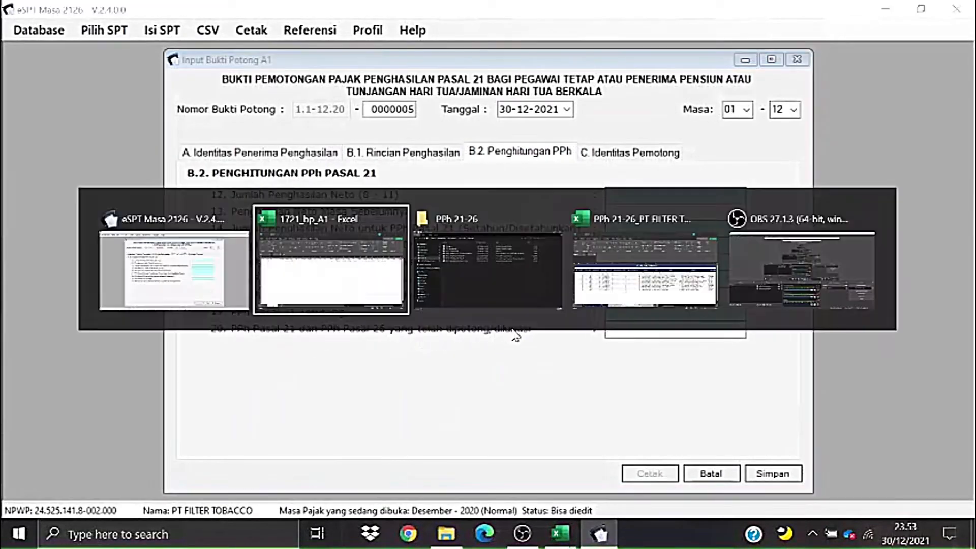
- Check Jumlah 20 (1803750) in AK2, select R1:AI4, then switch to the PPh 21-26 workbook
scroll(733, 478, right, 5)
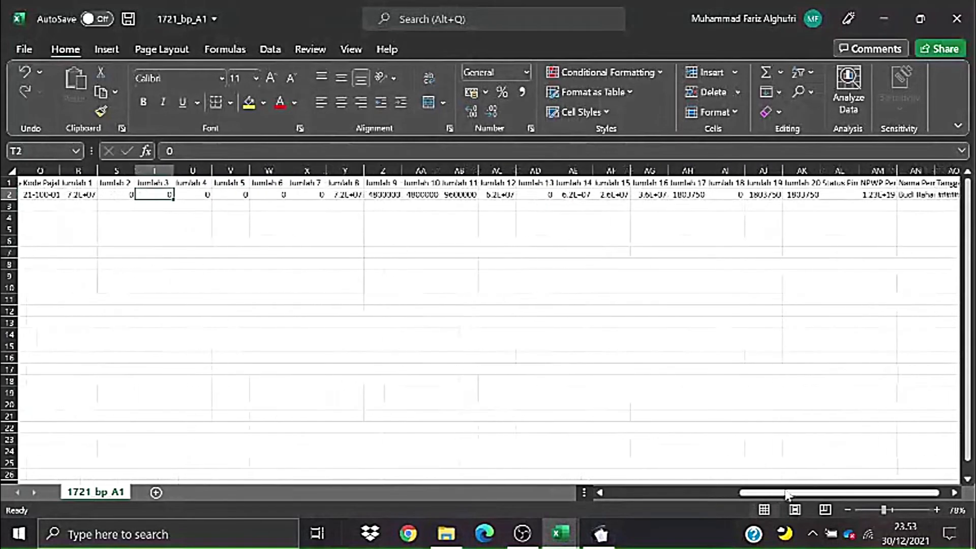
click(769, 195)
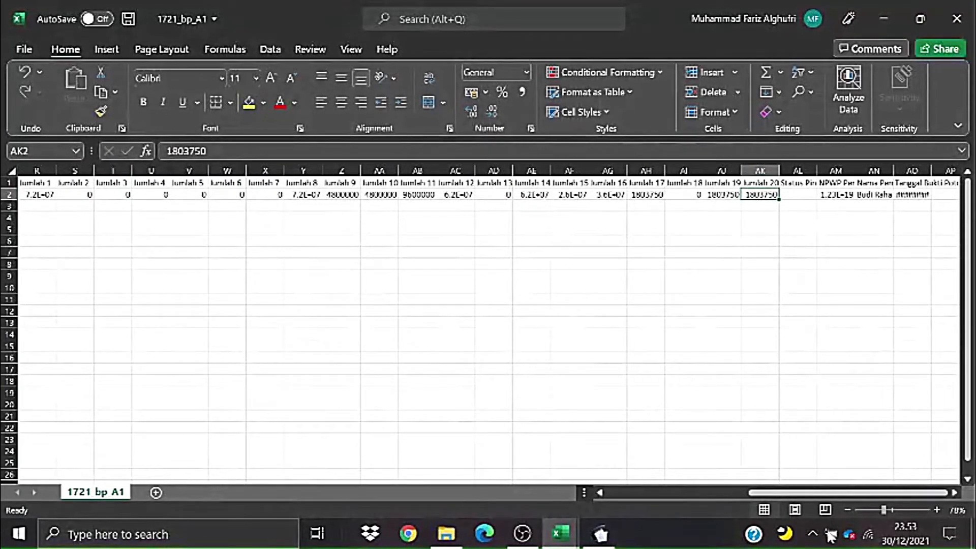
scroll(826, 503, left, 3)
scroll(826, 503, left, 1)
click(672, 391)
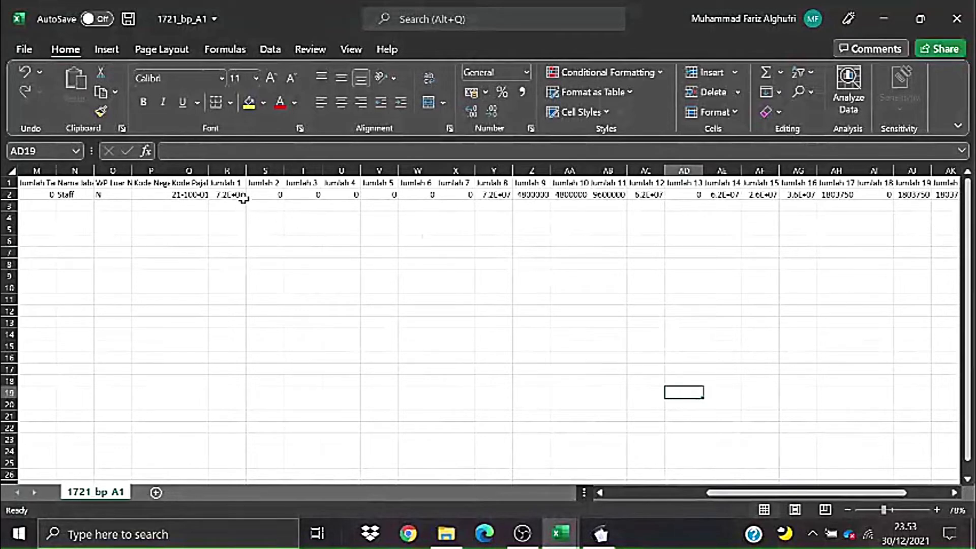
drag(237, 183, 877, 212)
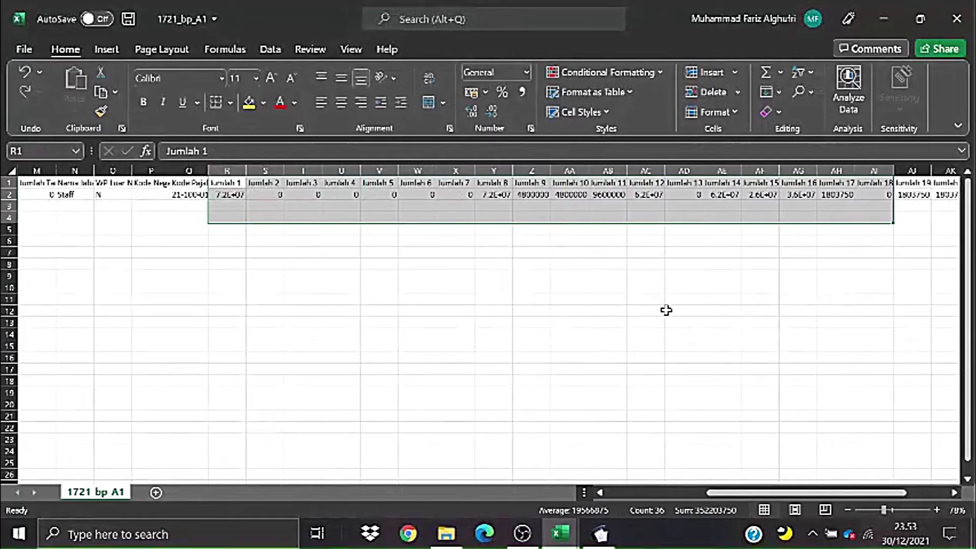
key(alt+Tab)
key(alt+Tab)
key(alt+Tab)
key(alt+Tab)
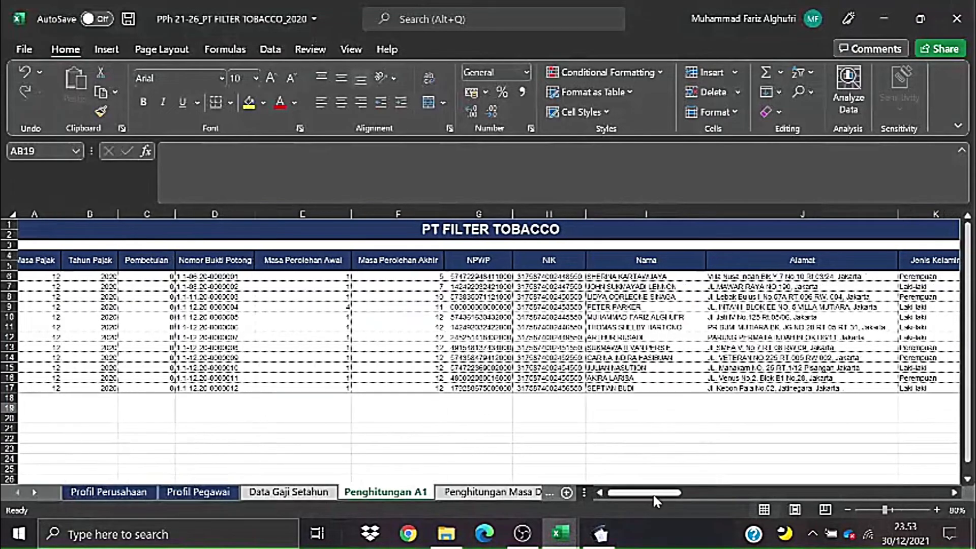
drag(643, 492, 749, 492)
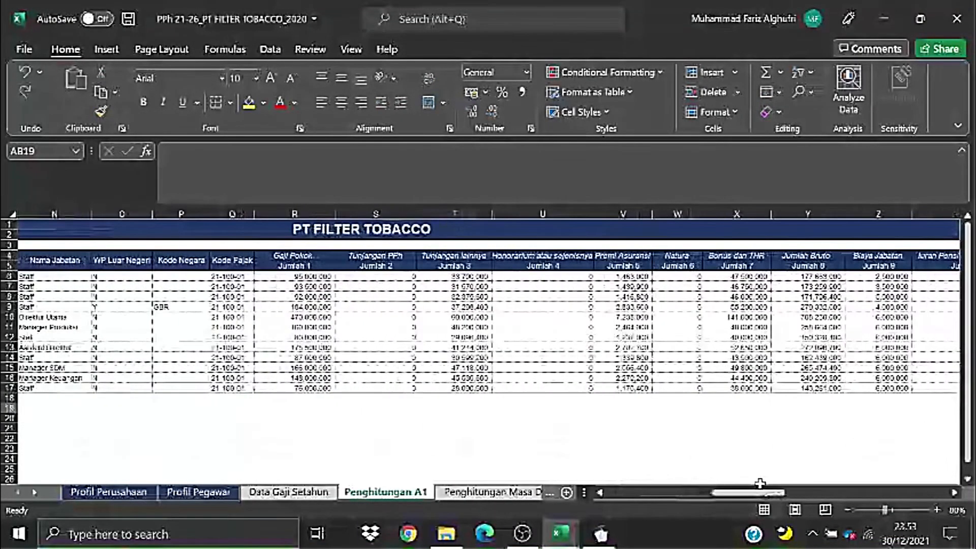
click(641, 407)
click(315, 256)
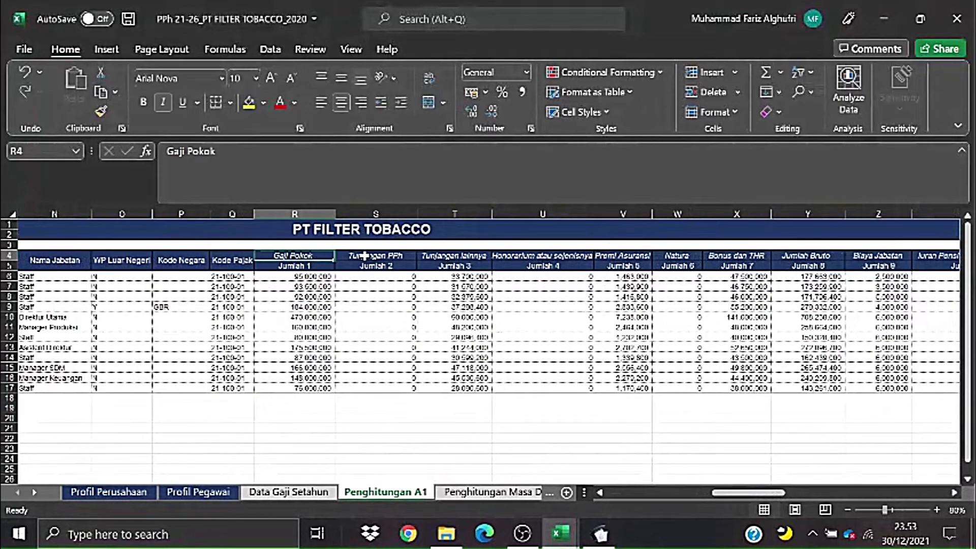
click(375, 257)
drag(732, 495, 698, 523)
click(689, 284)
click(705, 257)
click(708, 265)
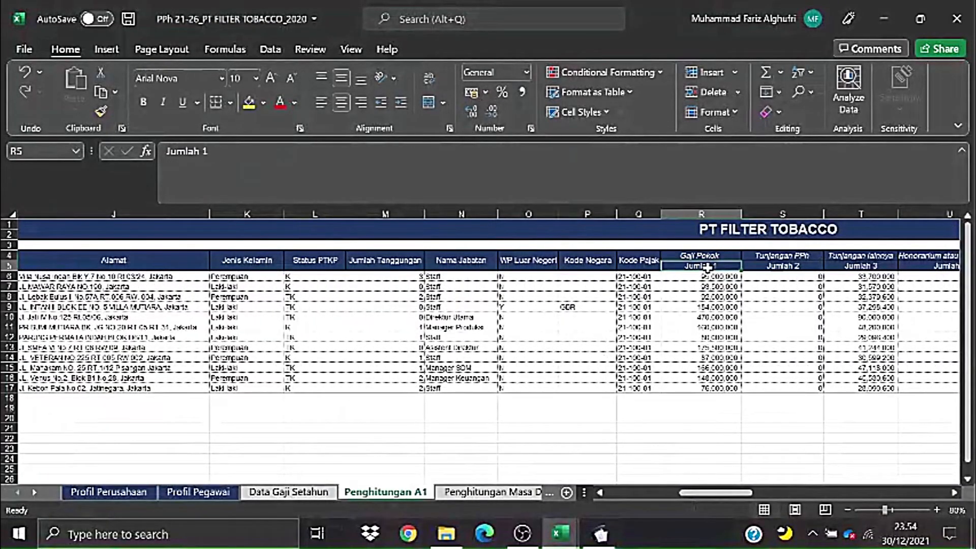
click(713, 256)
key(Down)
key(Down)
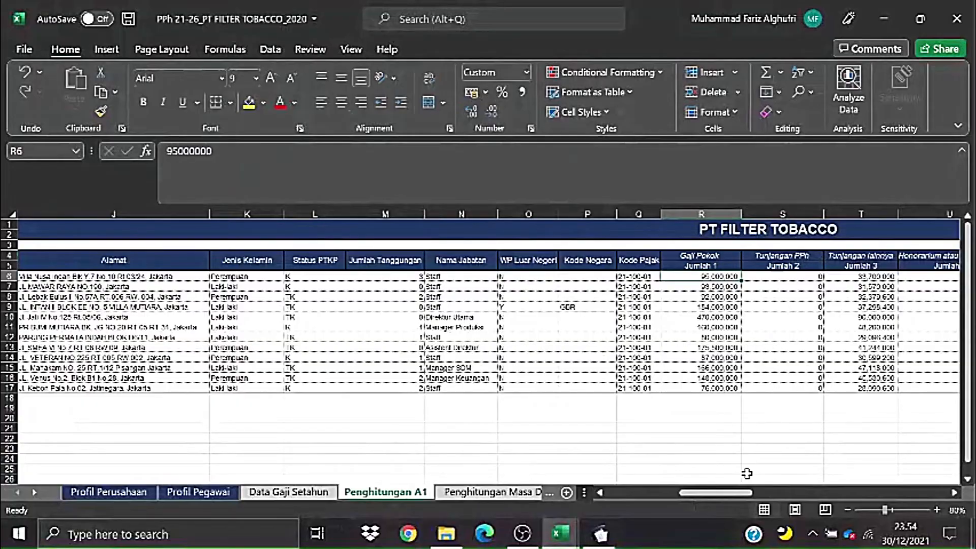
drag(734, 493, 753, 494)
- Switch between the workbook and slip 0000005, viewing its B.1 income and A identity sections
key(alt+Tab)
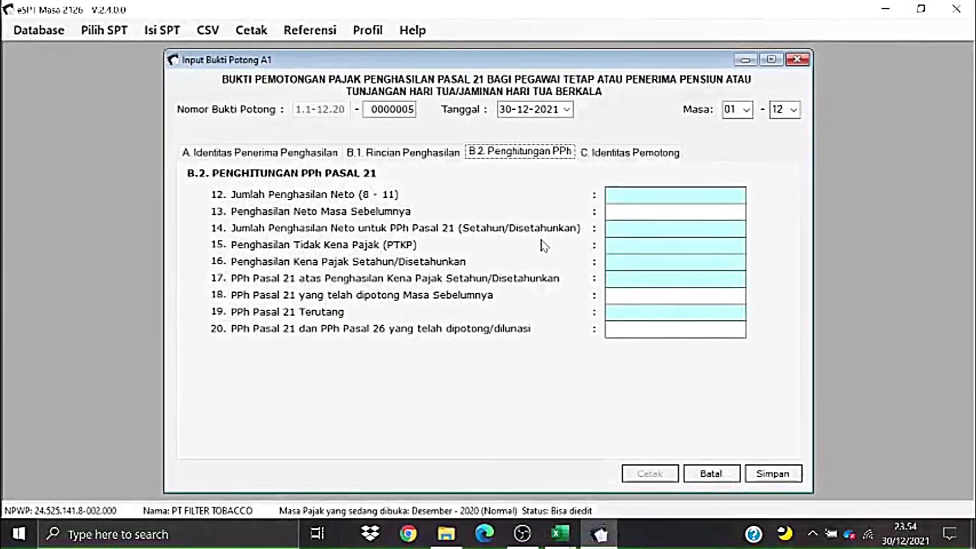
key(alt+Tab)
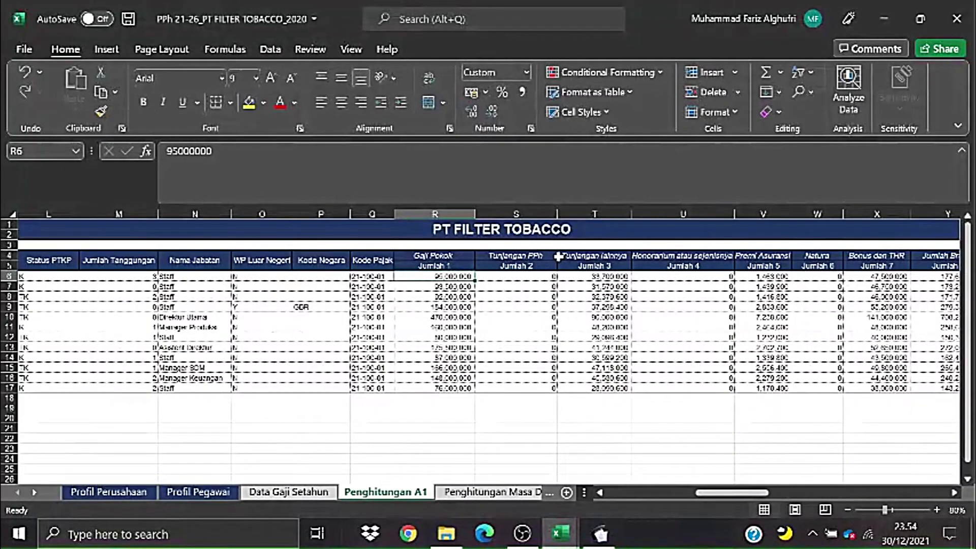
key(alt+Tab)
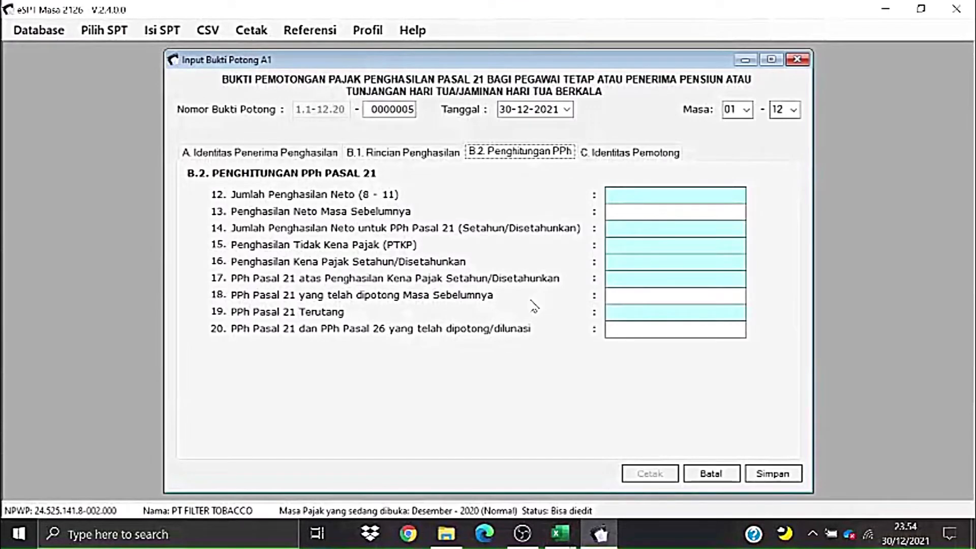
key(alt+Tab)
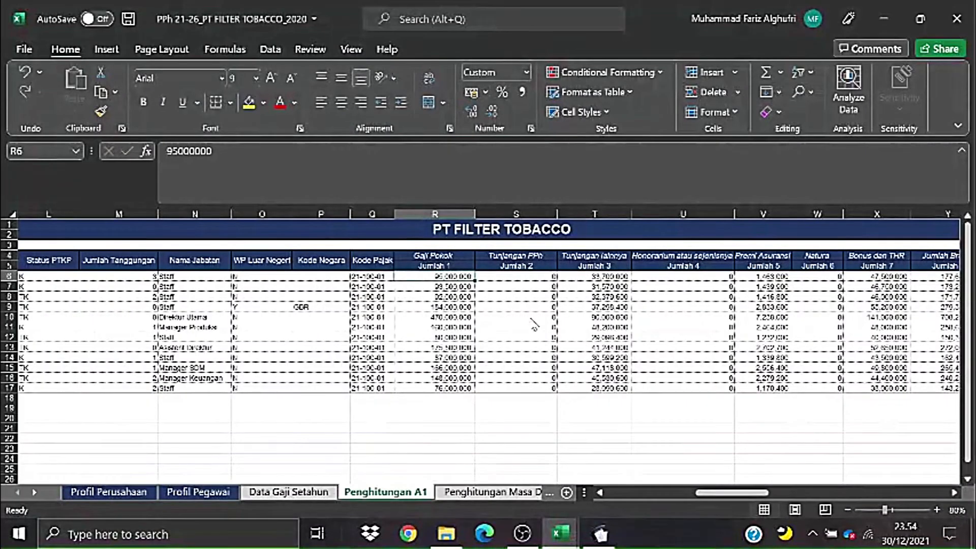
key(alt+Tab)
key(alt+Tab)
key(alt+Tab)
key(alt+Tab)
key(alt+Tab)
key(alt+Tab)
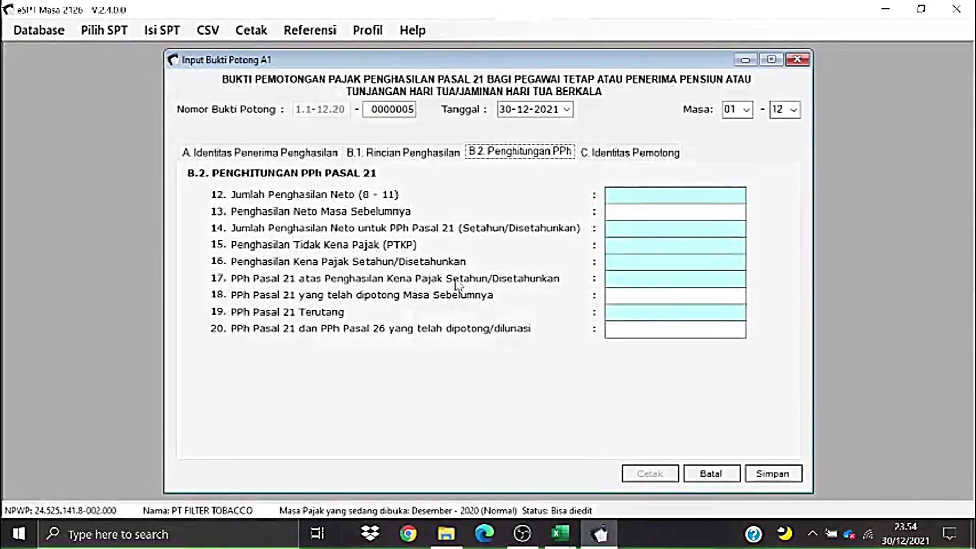
click(400, 155)
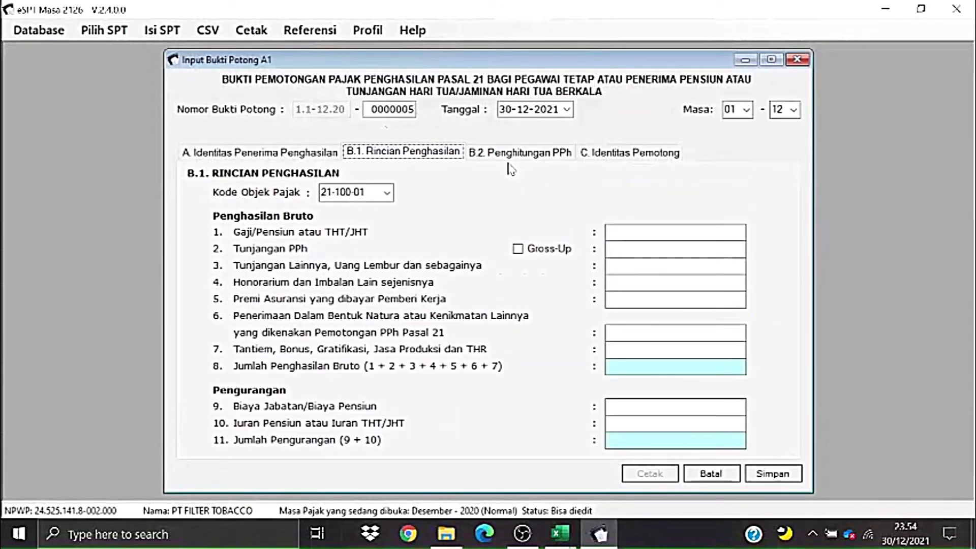
click(284, 152)
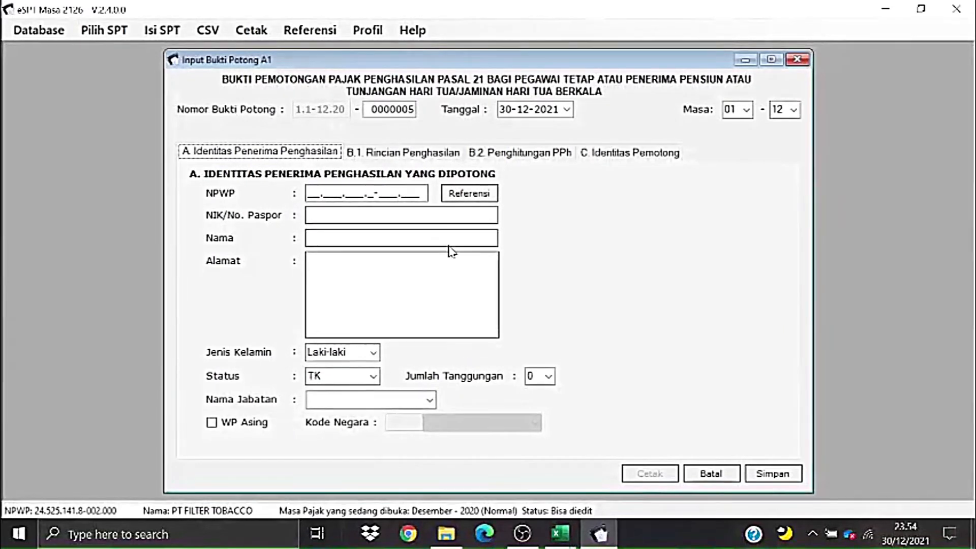
- Check registered employees' NPWP in Referensi, revisit B.1 and B.2, then minimize the form
click(466, 198)
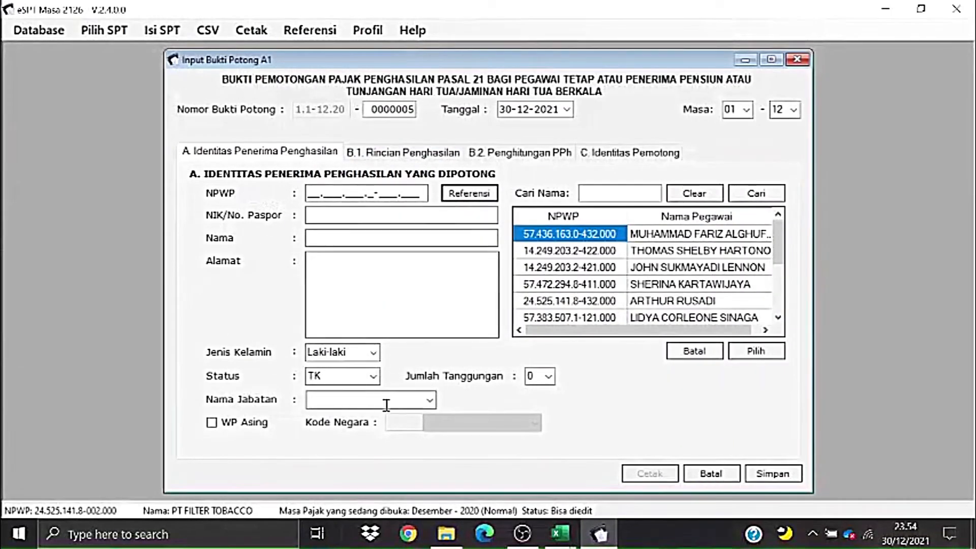
click(448, 153)
click(504, 152)
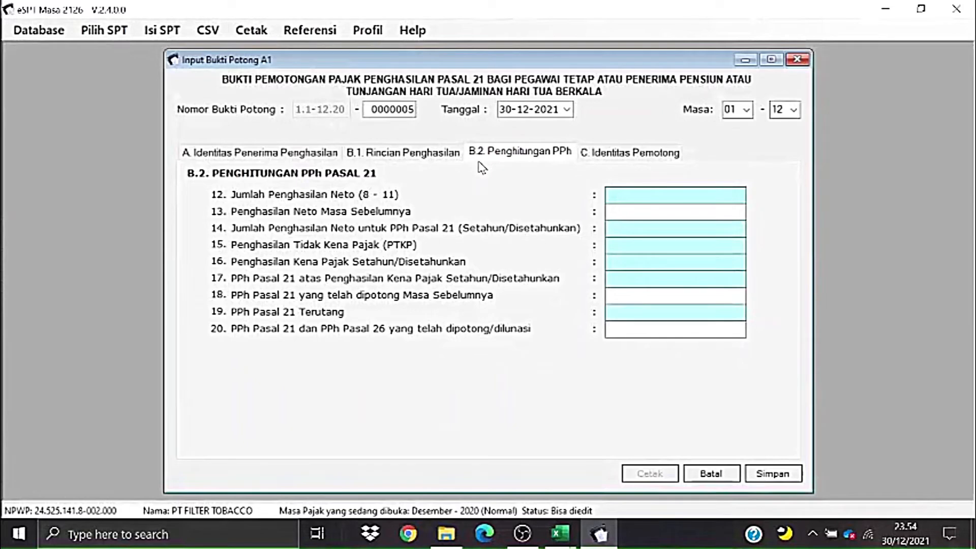
click(745, 60)
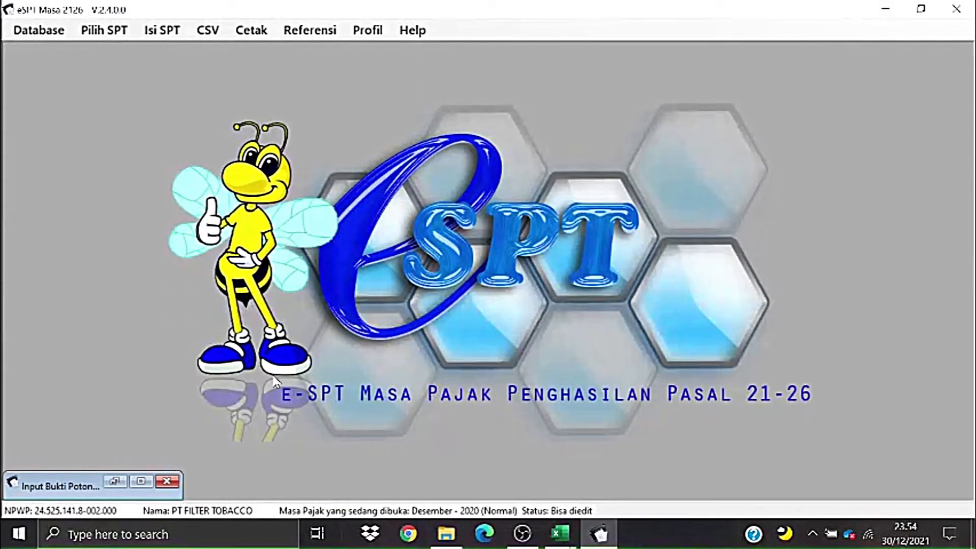
- Minimize e-SPT and mark the empty area from M3 in the 1721_bp_A1 sheet
click(163, 482)
click(884, 8)
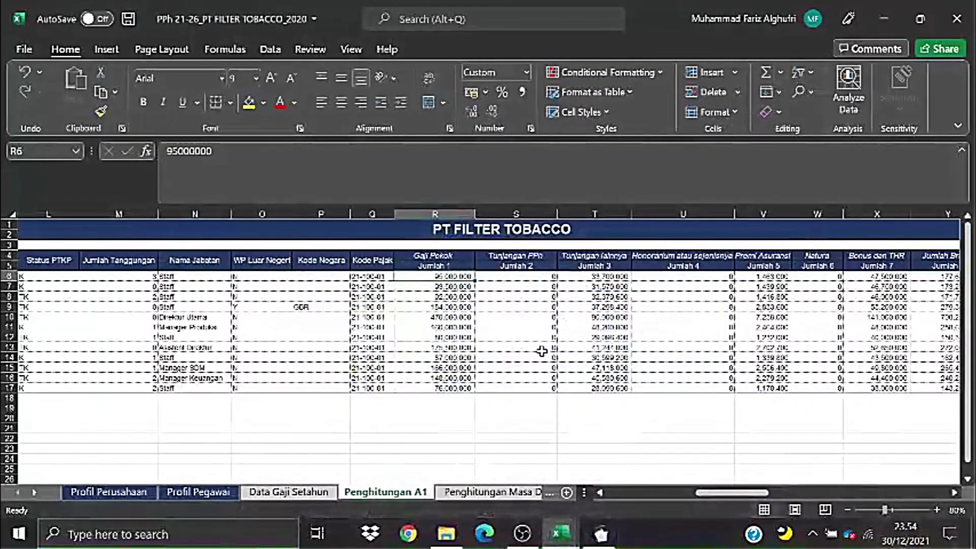
drag(747, 497, 640, 516)
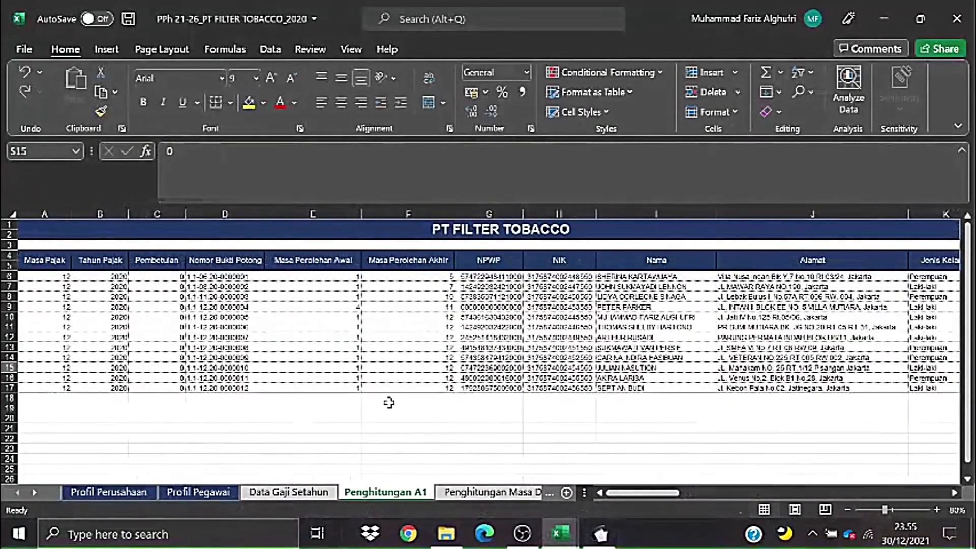
click(164, 310)
key(alt+Tab)
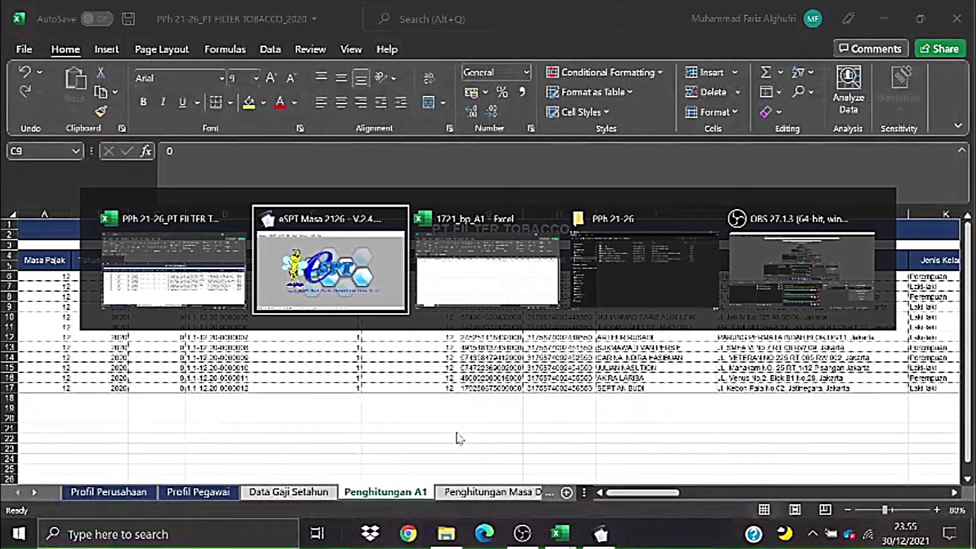
key(alt+Tab)
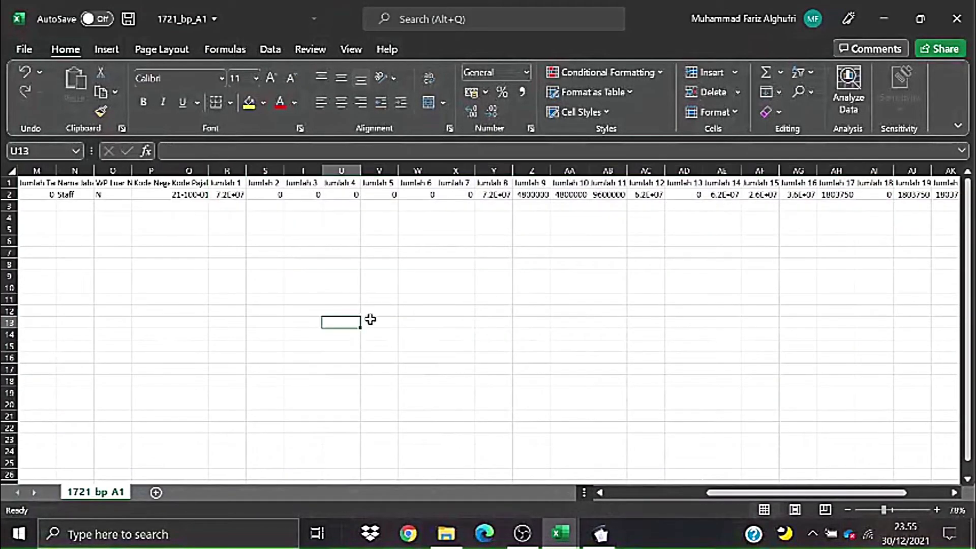
key(alt+Tab)
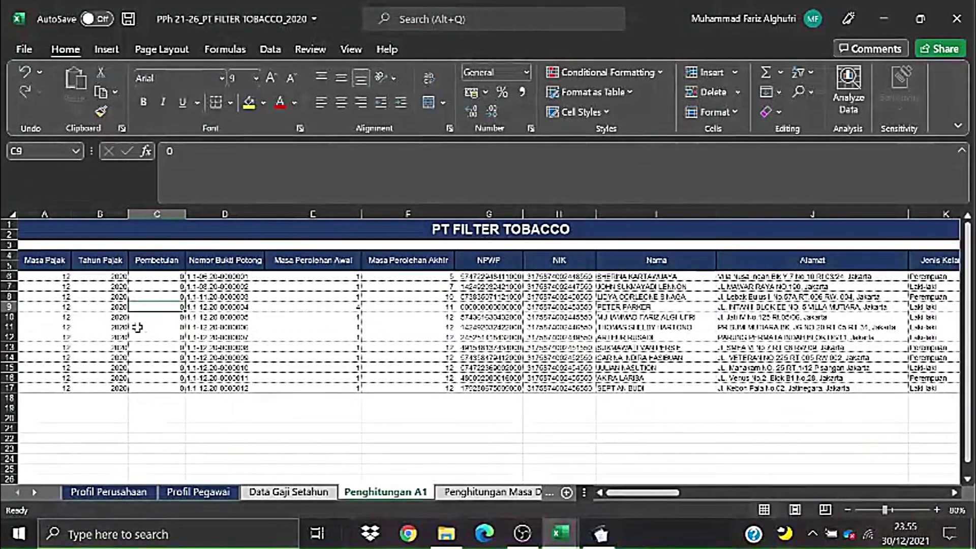
key(alt+Tab)
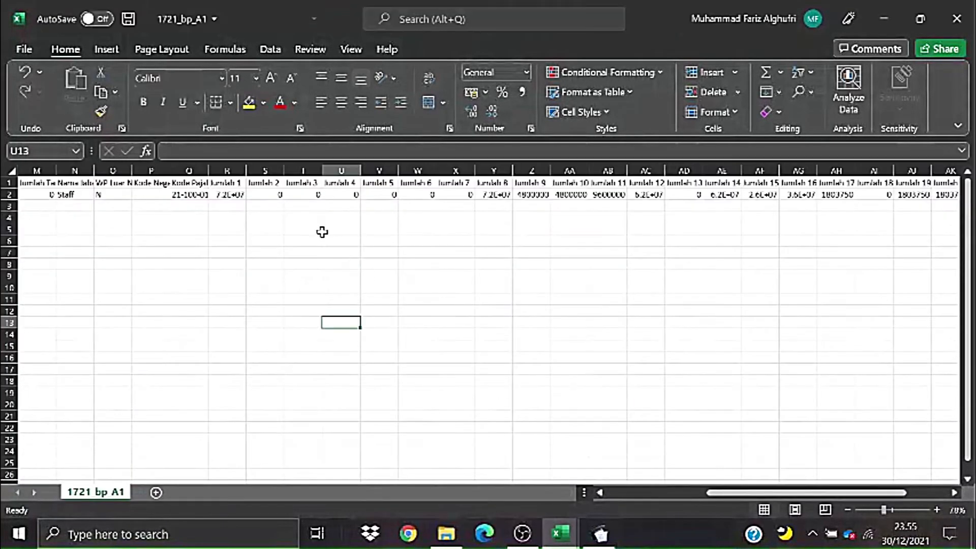
click(262, 227)
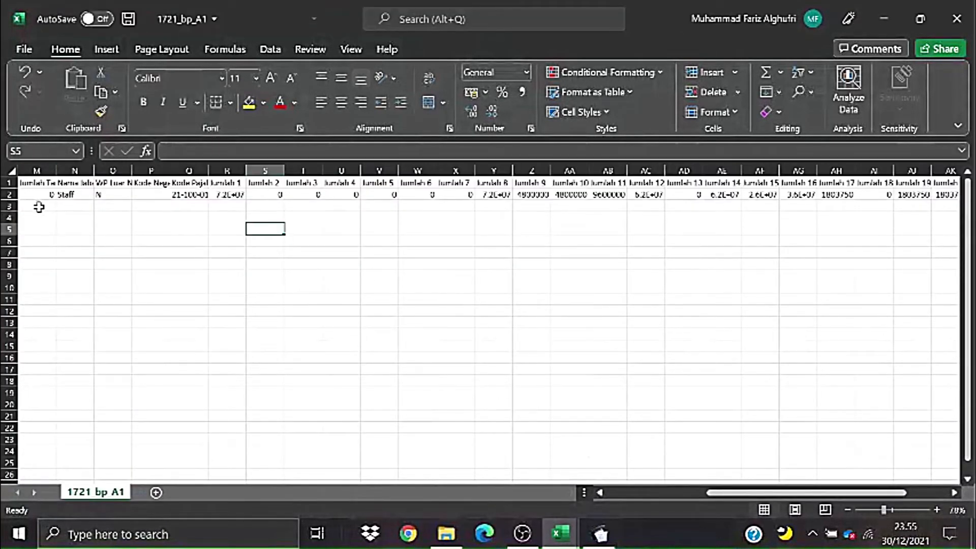
drag(39, 207, 202, 247)
key(alt+Tab)
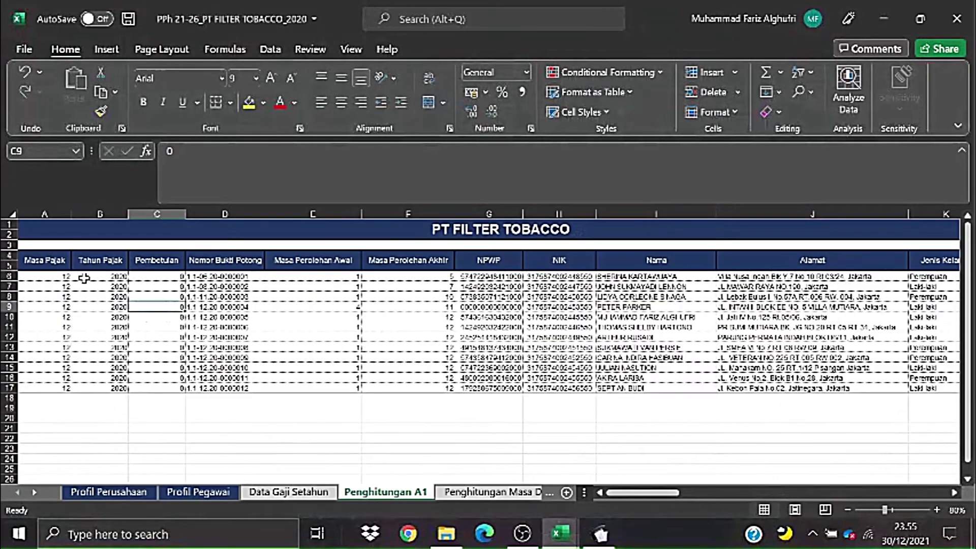
- Copy the Penghitungan A1 employee rows from A6 across all columns, returning to 1721_bp_A1
click(69, 276)
key(Right)
key(Left)
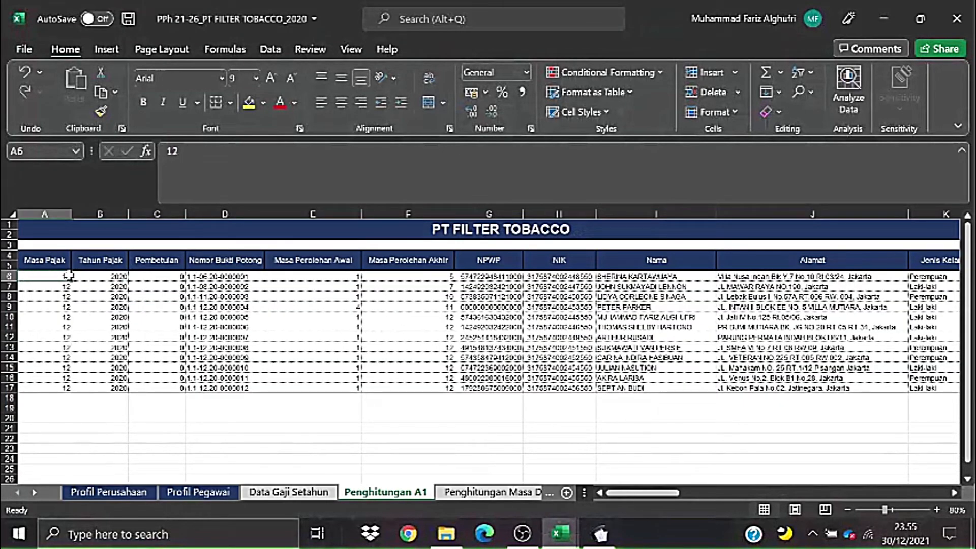
key(ctrl+shift+Down)
key(ctrl+shift+Right)
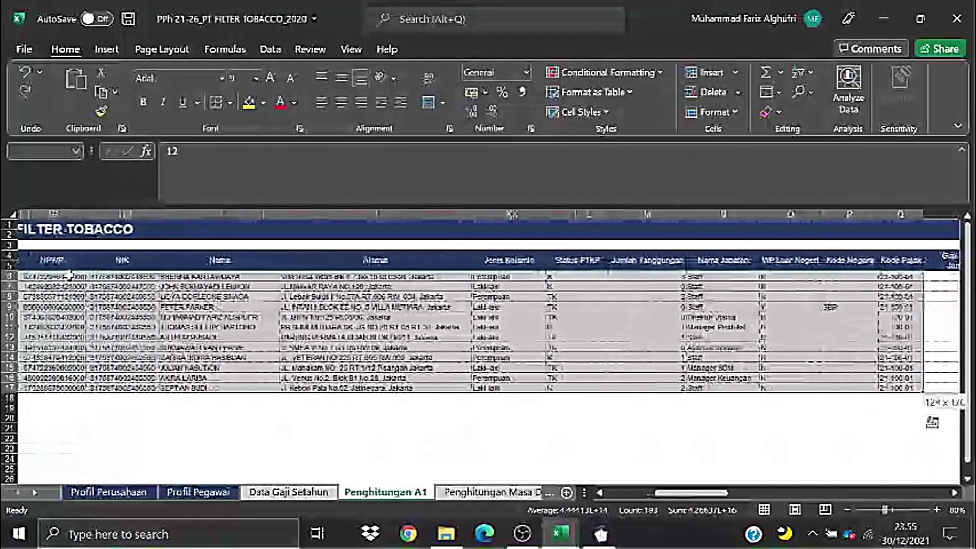
key(ctrl+c)
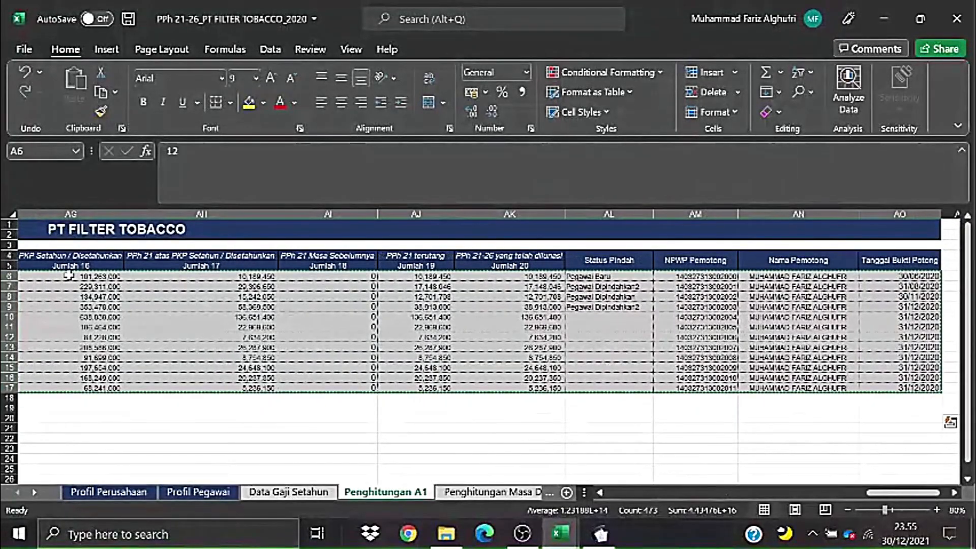
key(alt+Tab)
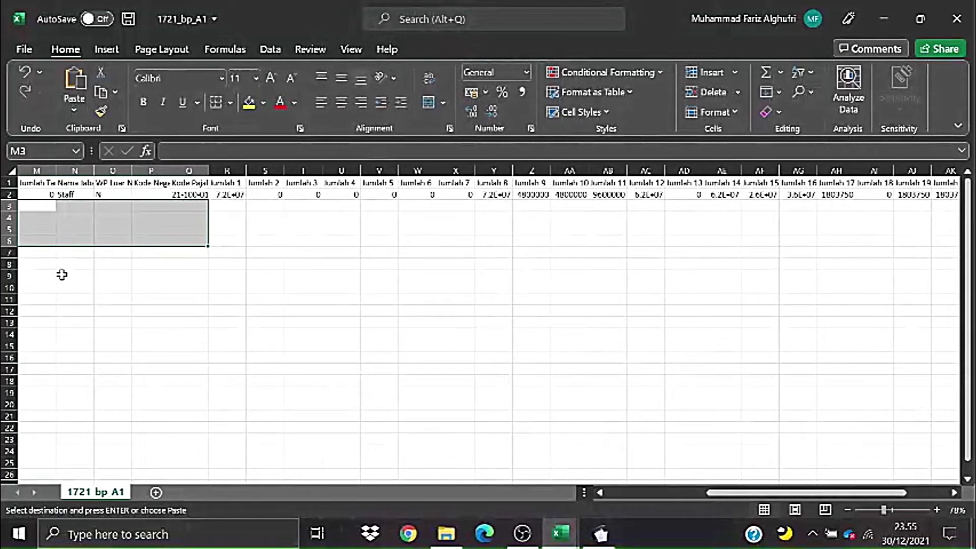
- Paste the copied employee data as values at cell M3
click(146, 300)
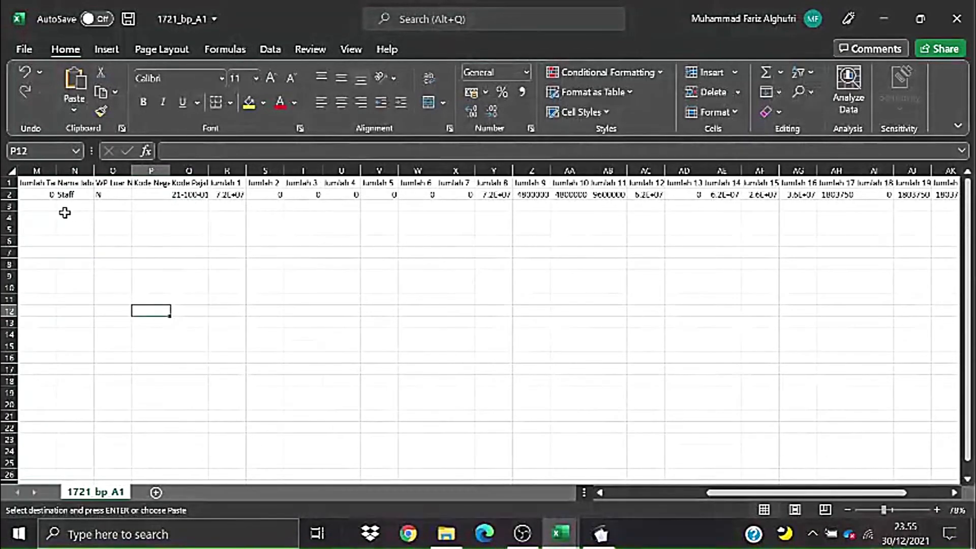
click(45, 206)
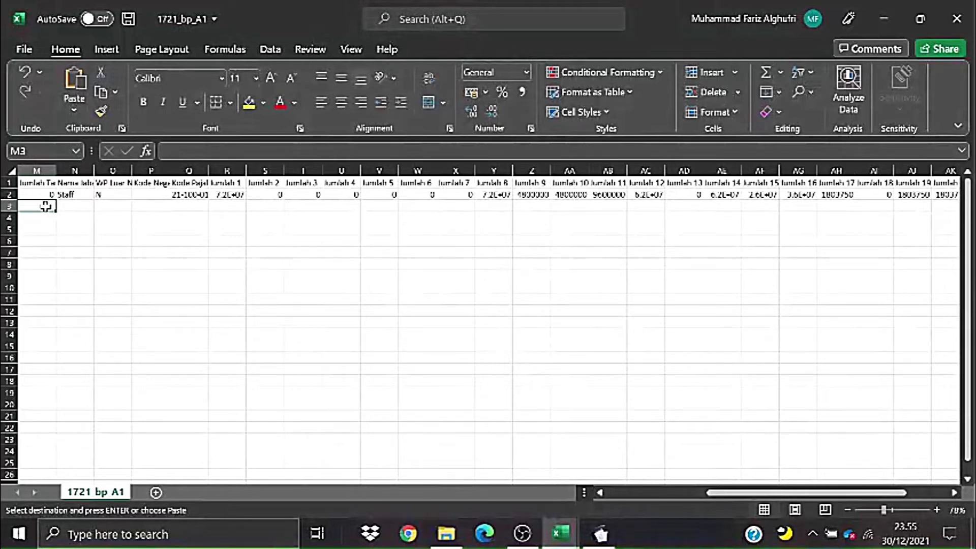
right_click(46, 206)
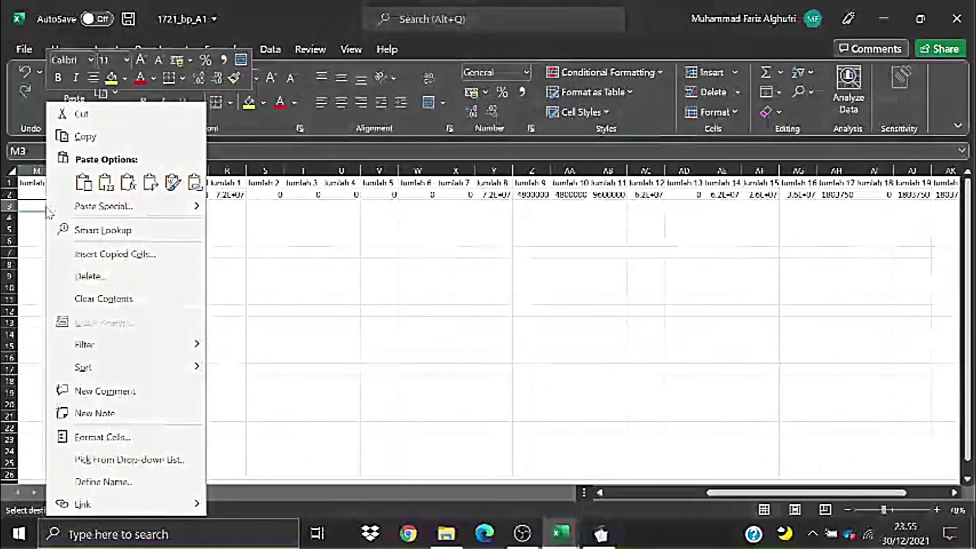
click(103, 183)
click(105, 184)
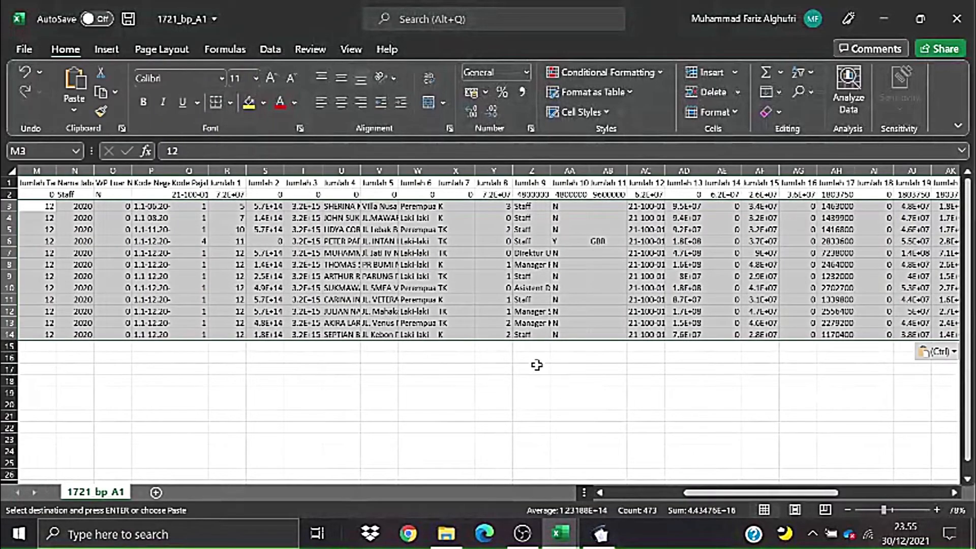
click(508, 402)
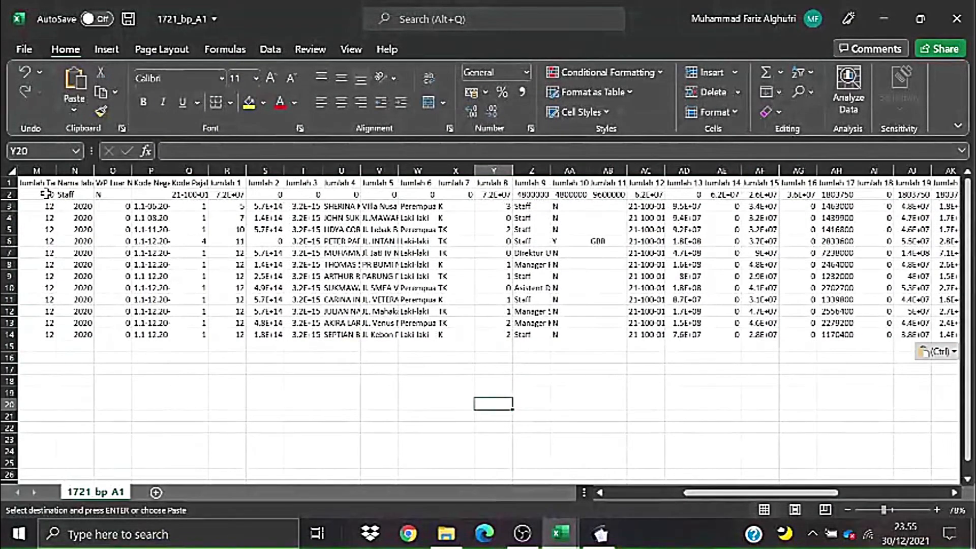
- Select M1 down to row 14, paste again and auto-fit the column widths
click(44, 184)
key(ctrl+shift+Right)
key(ctrl+shift+Down)
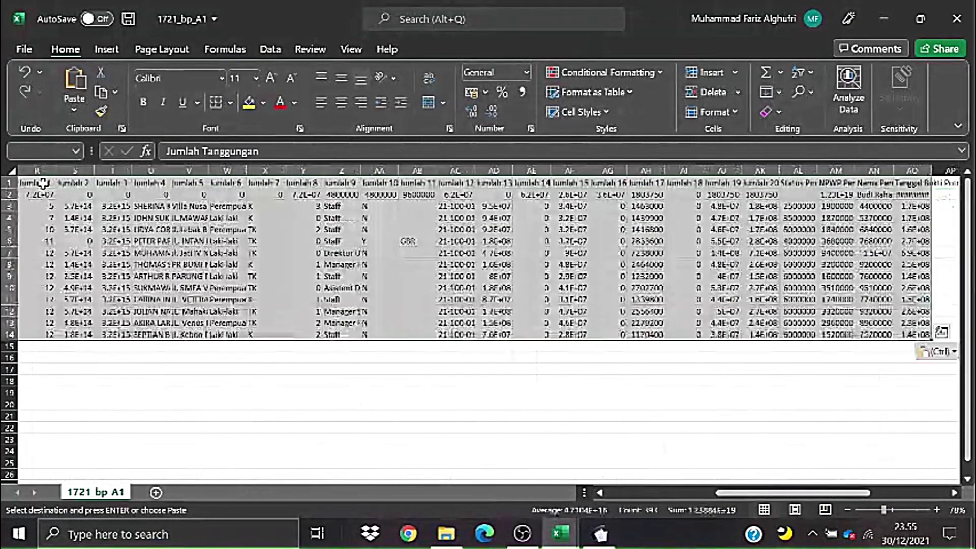
key(ctrl+shift+Right)
key(ctrl+v)
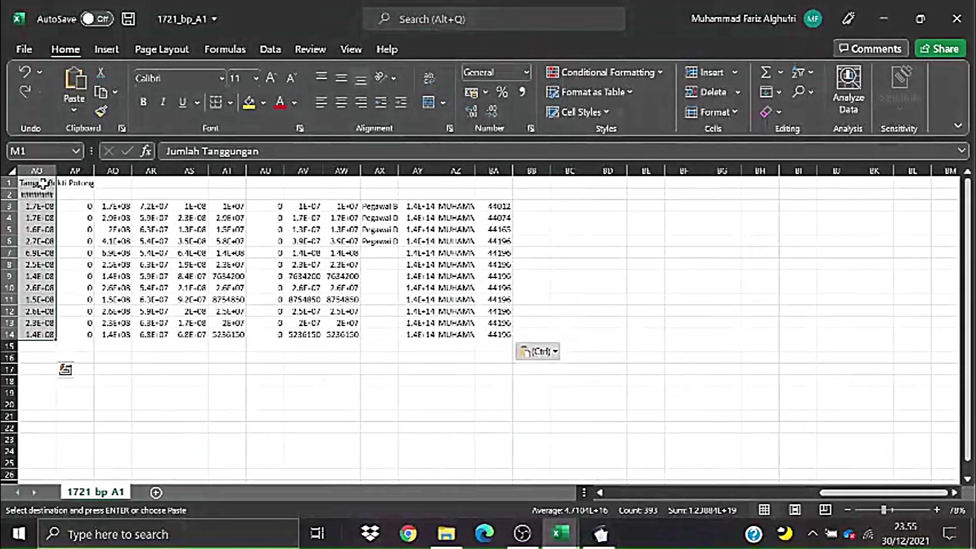
key(alt)
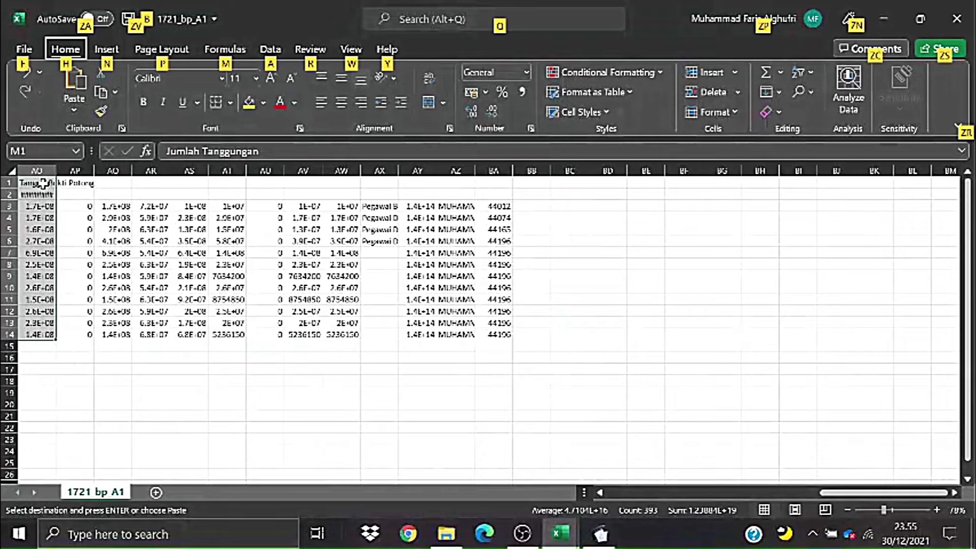
key(h)
key(o)
key(i)
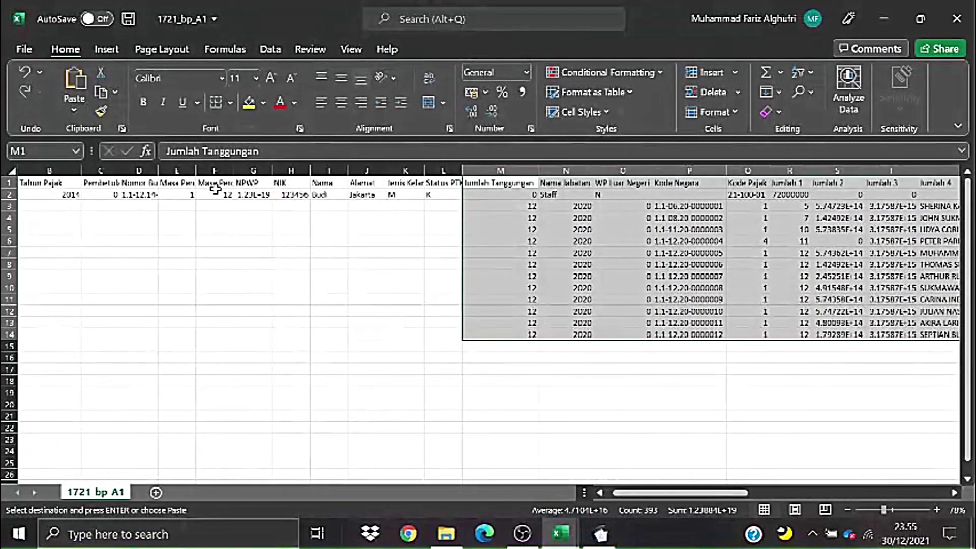
click(237, 302)
- Undo the column fit and the pasted rows, then pick cell A3
key(ctrl+z)
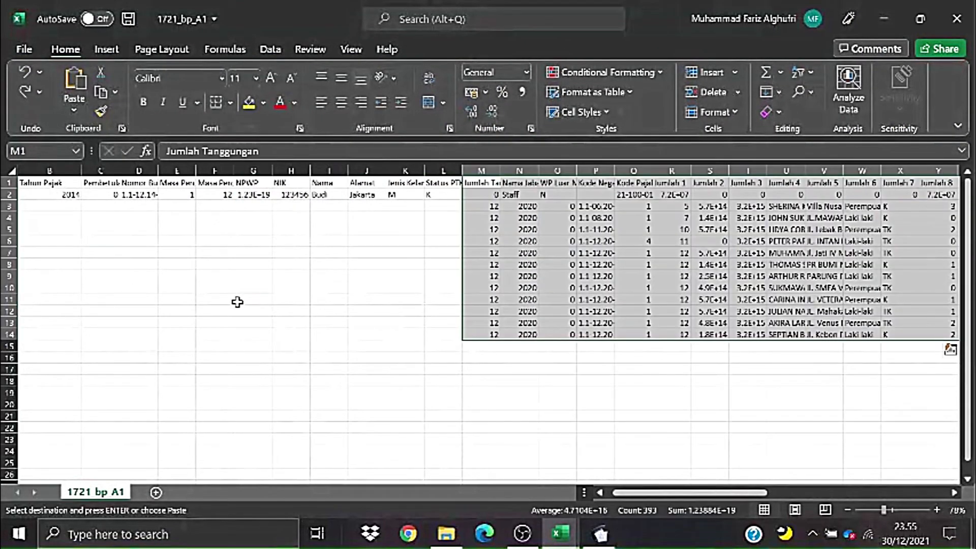
key(ctrl+z)
click(649, 361)
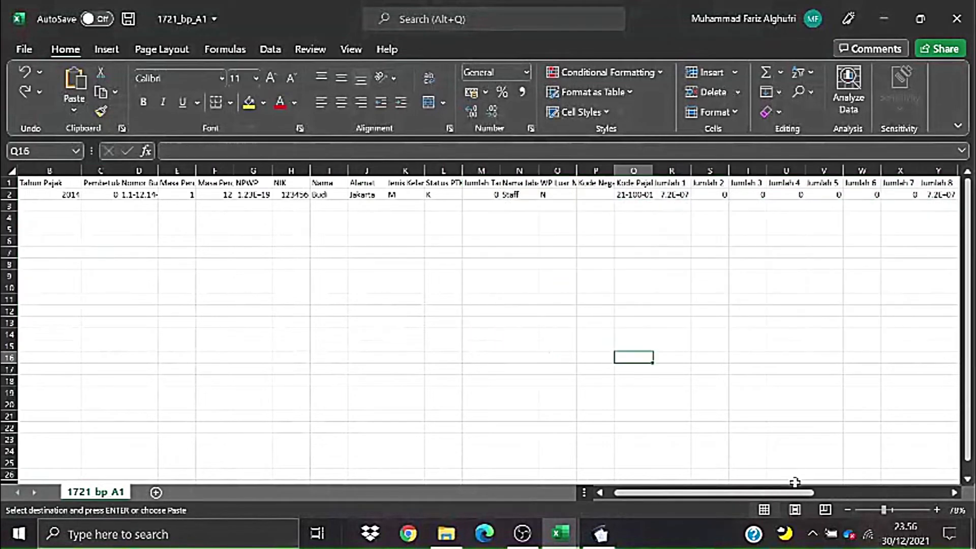
drag(793, 493, 740, 496)
click(405, 357)
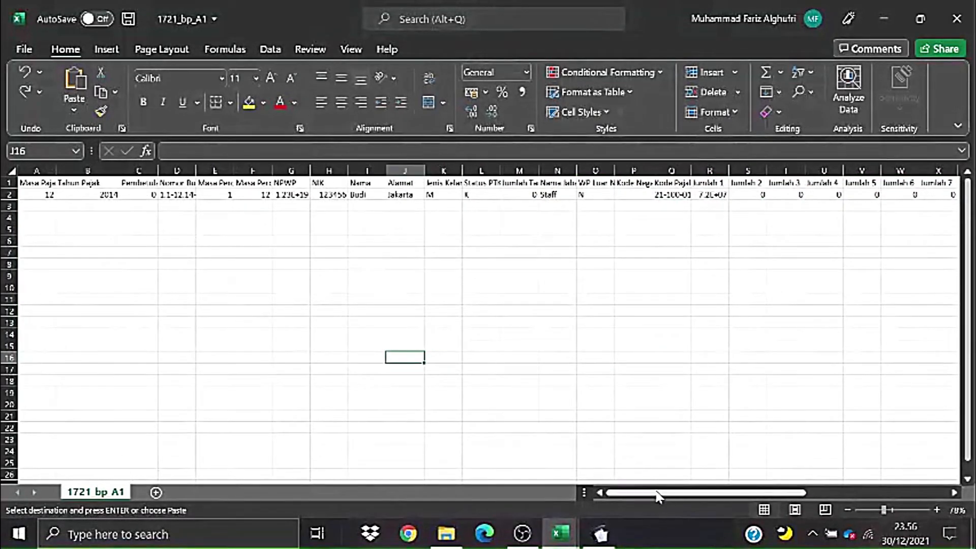
click(31, 207)
- Paste the copied salary rows as values at cell A3
right_click(39, 211)
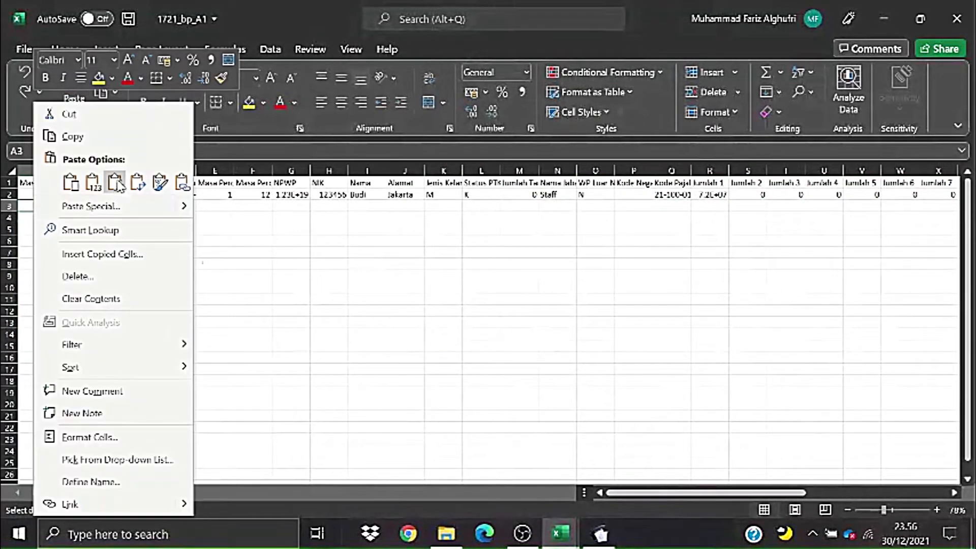
click(92, 182)
click(443, 345)
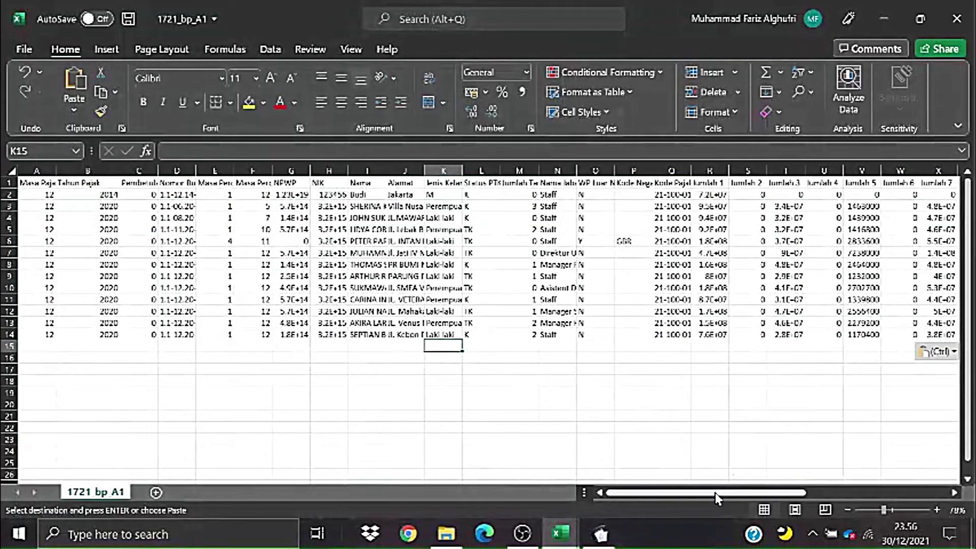
drag(715, 493, 885, 497)
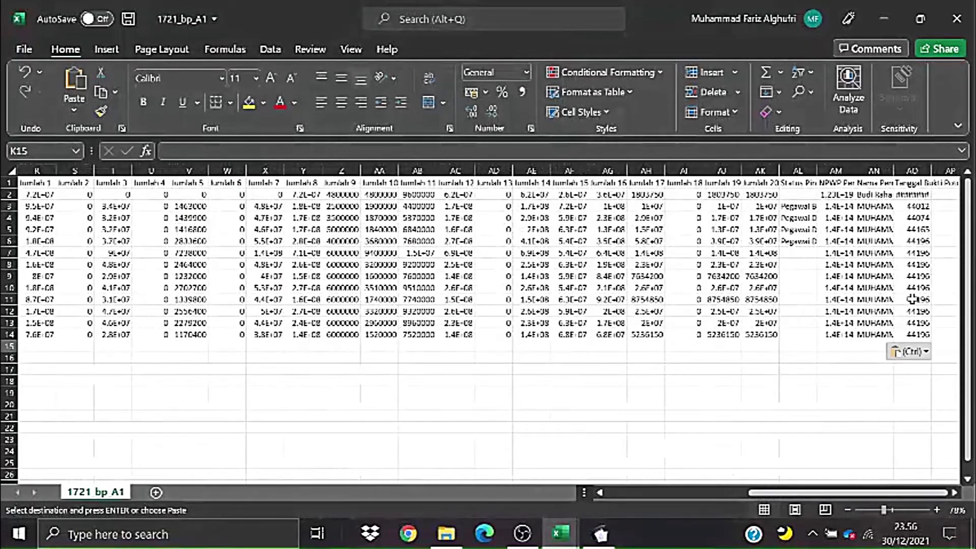
- Widen column AO for the dates and auto-fit all columns of A1:AO14
double_click(932, 171)
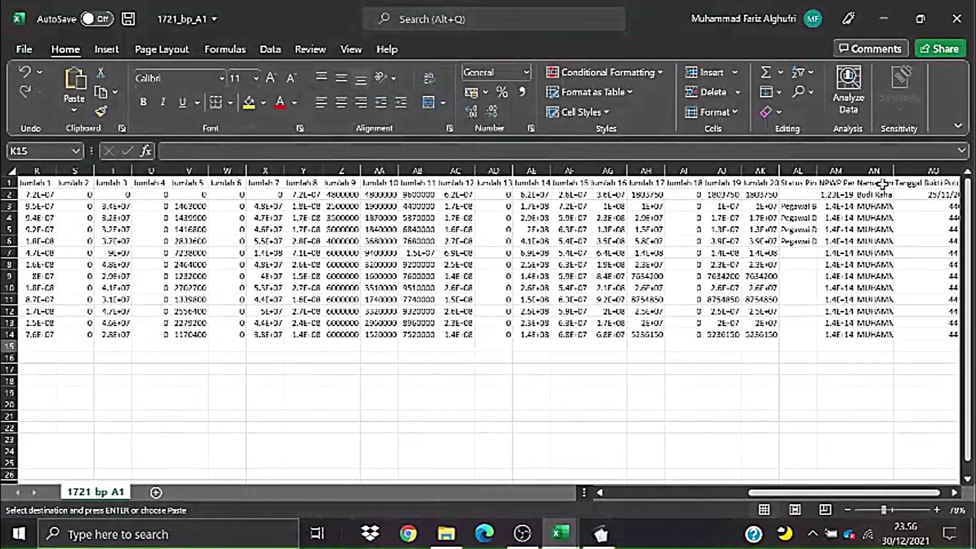
drag(785, 495, 458, 509)
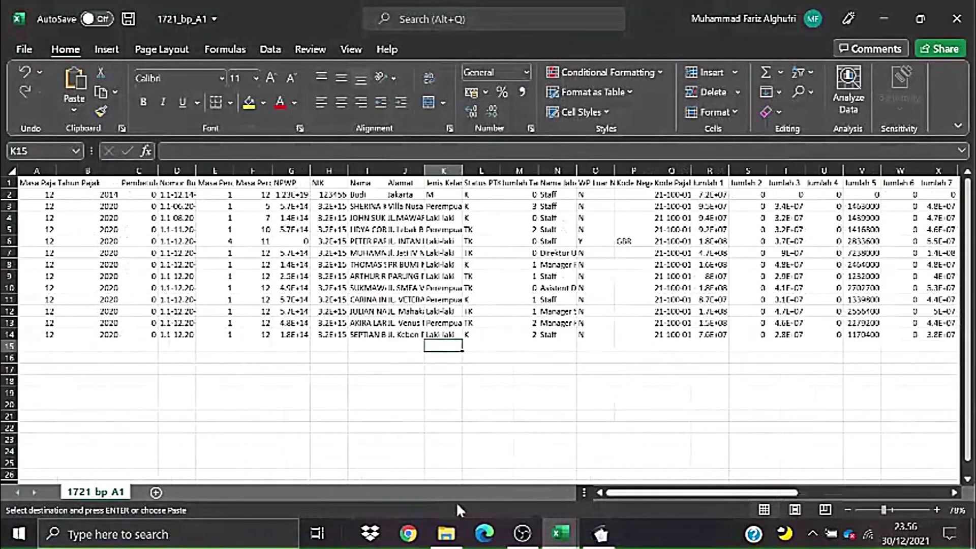
click(47, 184)
key(ctrl+shift+Right)
key(ctrl+shift+Down)
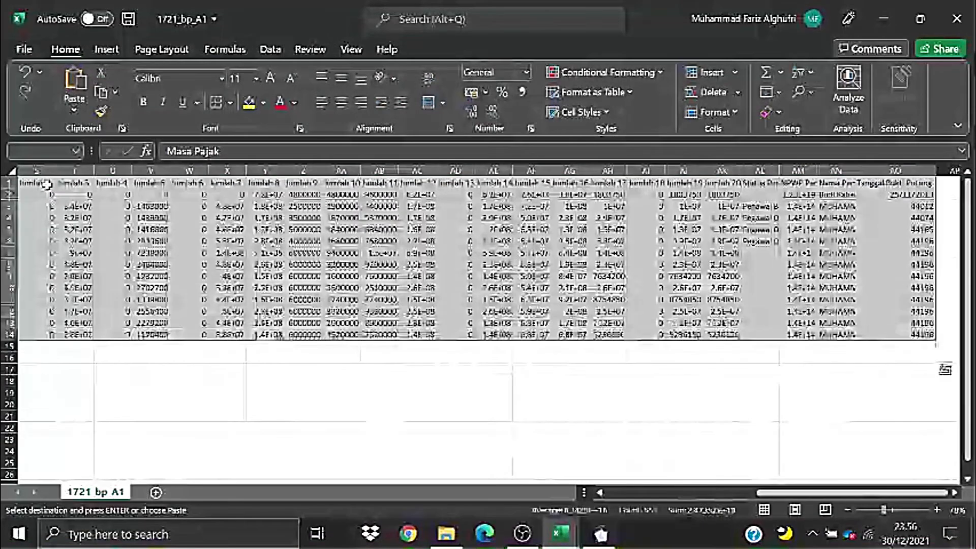
key(o)
key(i)
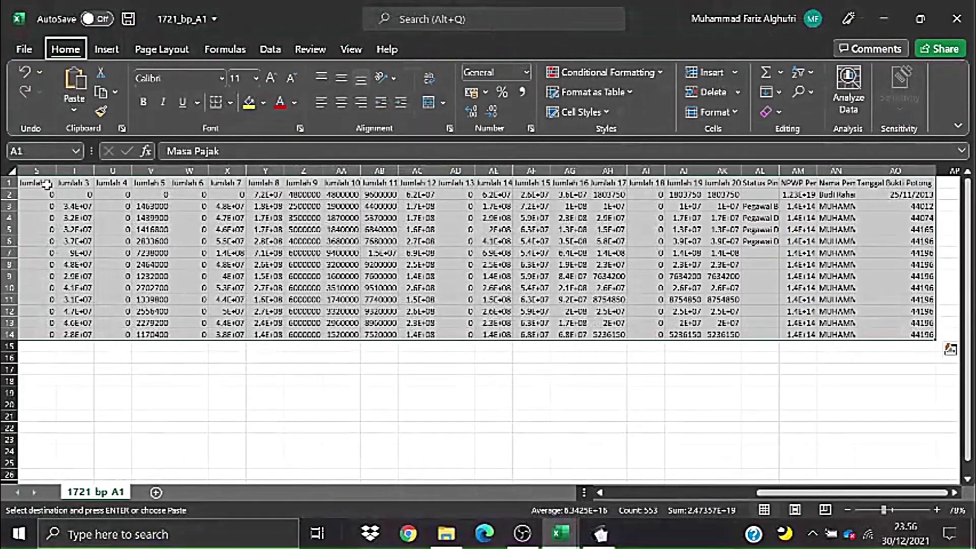
click(180, 345)
click(692, 394)
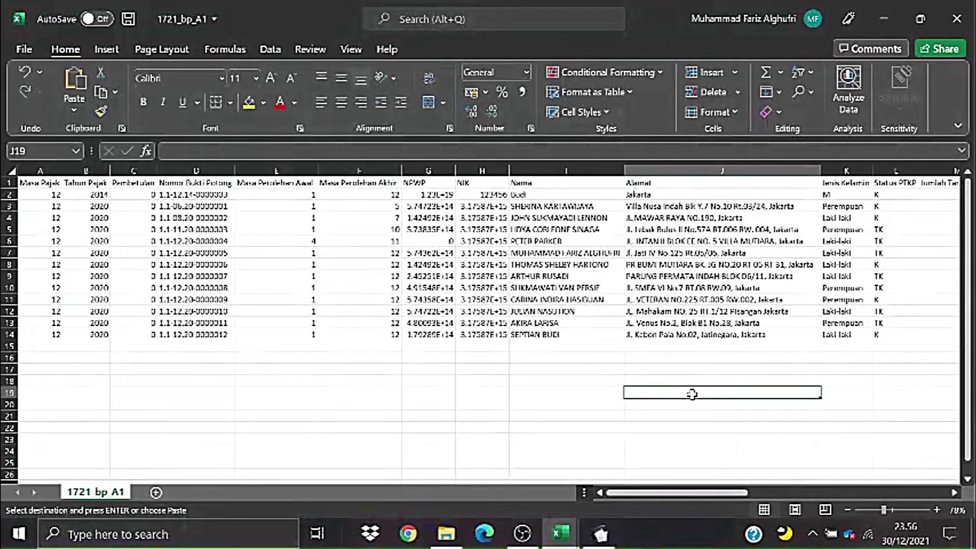
click(572, 379)
drag(663, 493, 641, 502)
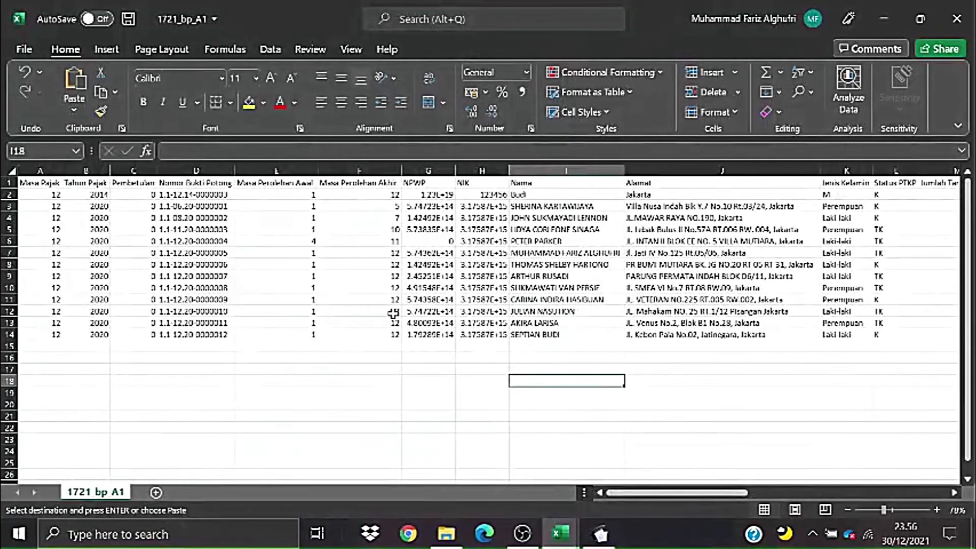
click(393, 312)
click(500, 404)
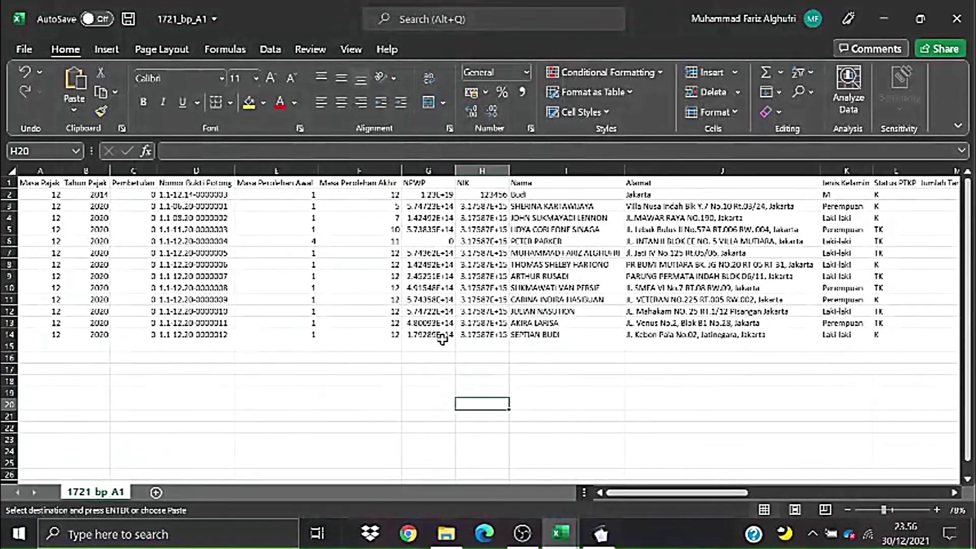
click(485, 333)
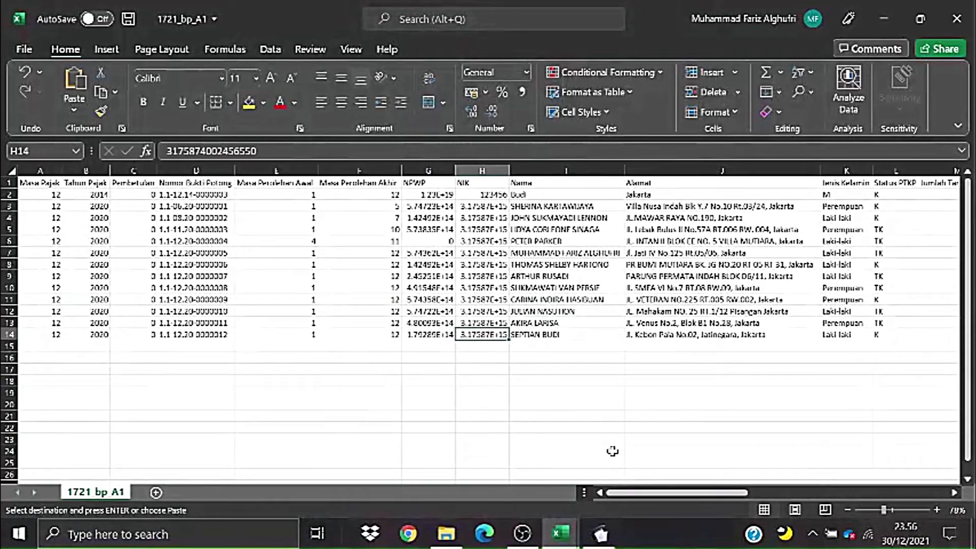
drag(637, 498, 838, 496)
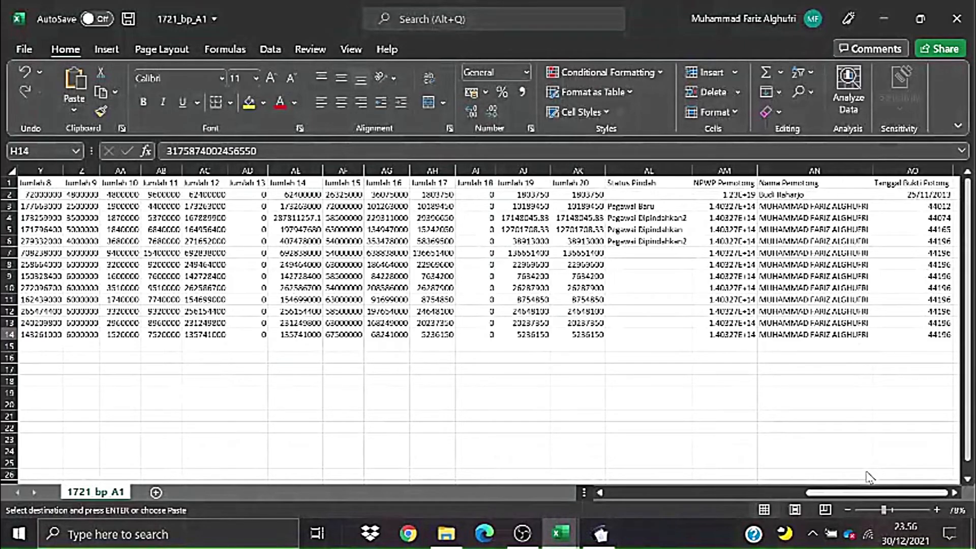
drag(848, 493, 506, 494)
click(463, 392)
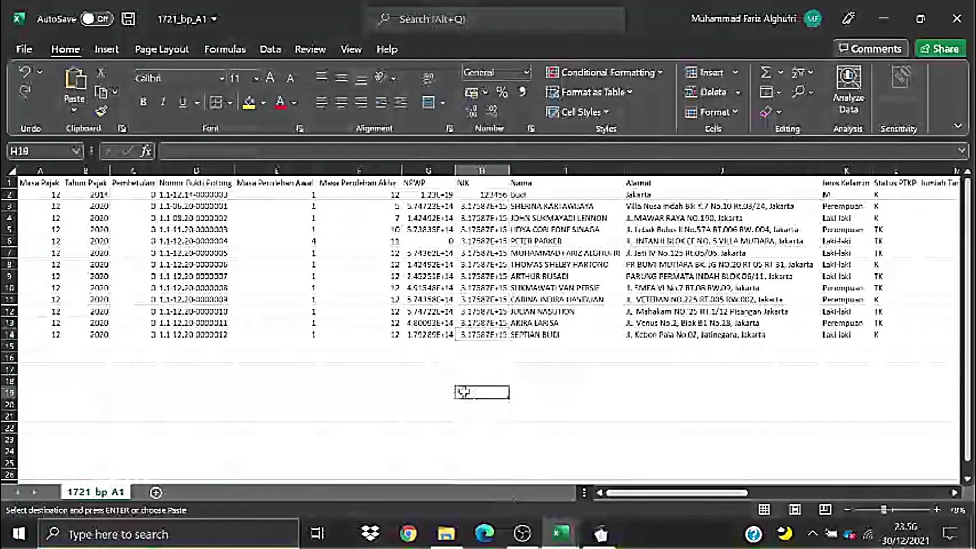
click(199, 323)
click(173, 229)
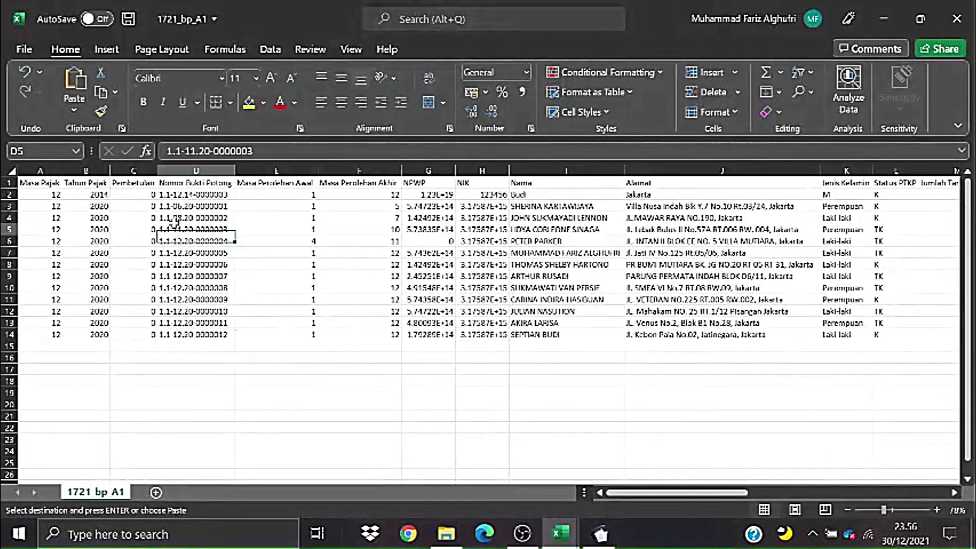
click(9, 194)
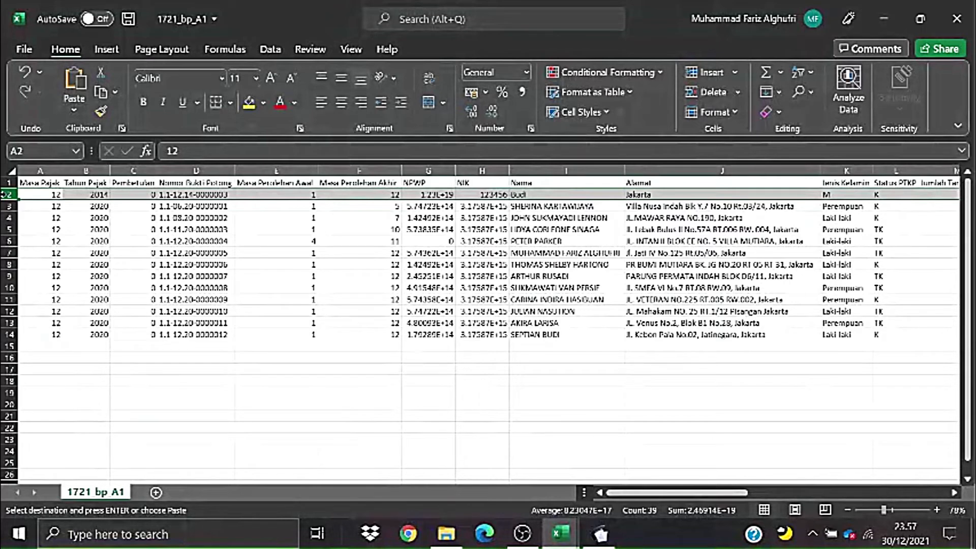
- Delete the template's example row 2 from the sheet
right_click(9, 194)
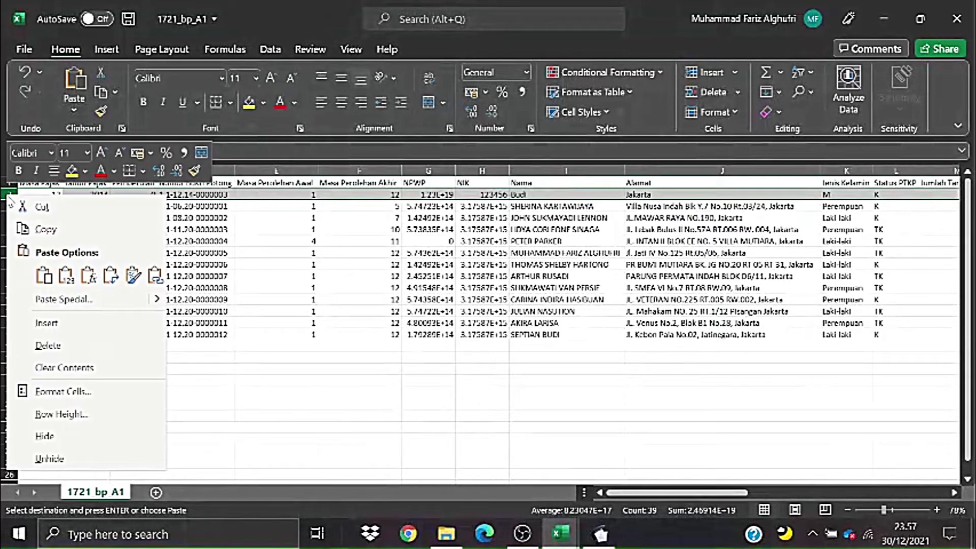
click(83, 348)
click(285, 346)
click(436, 383)
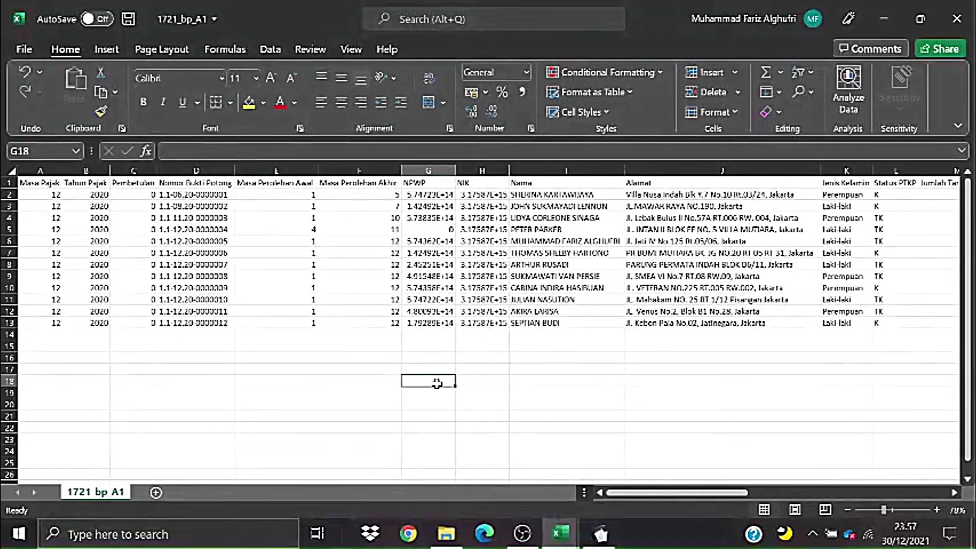
- Select the details of the first four employee records, then switch to e-SPT
drag(559, 197, 566, 229)
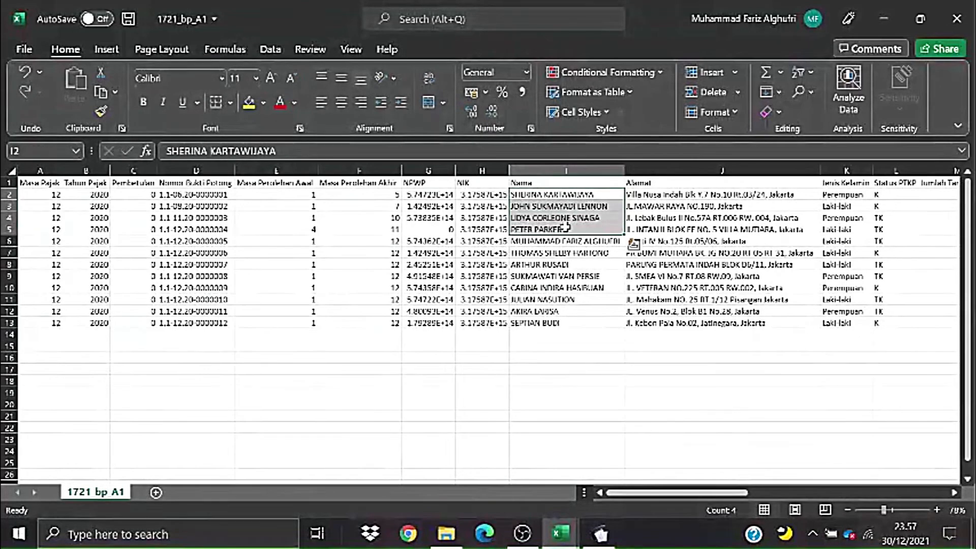
drag(283, 195, 375, 222)
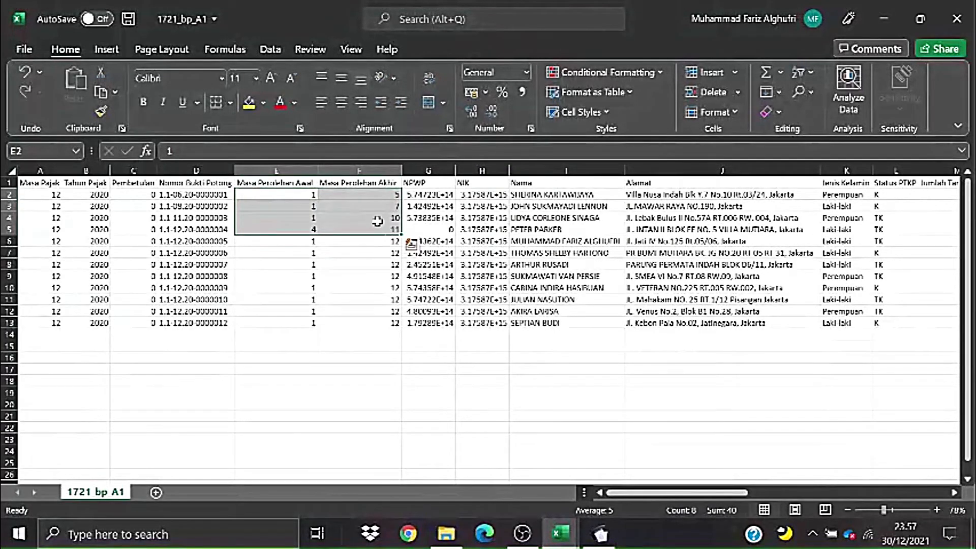
click(300, 203)
drag(290, 192, 661, 226)
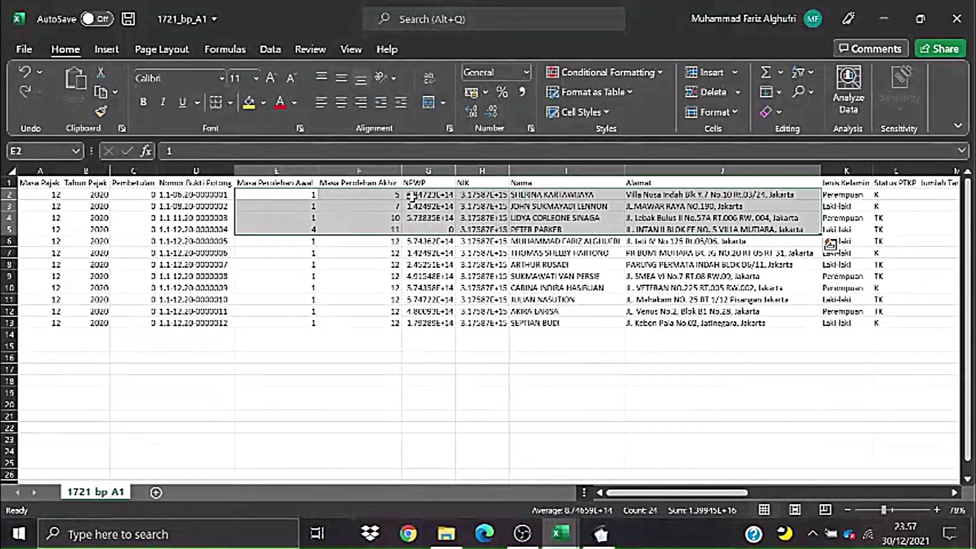
click(600, 534)
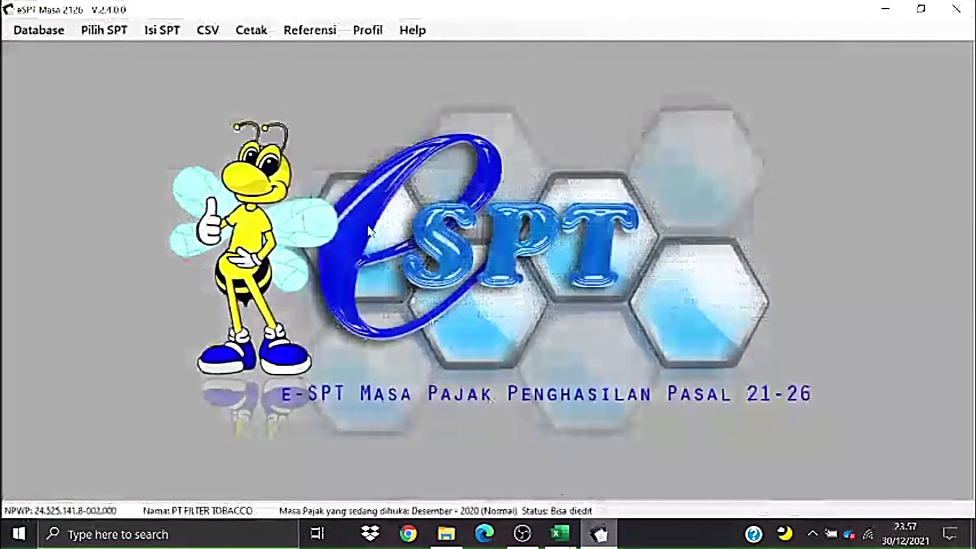
- Open the Daftar Bukti Potong A1 list showing four slips and 802.051.300 gross income
click(162, 30)
mouse_move(180, 49)
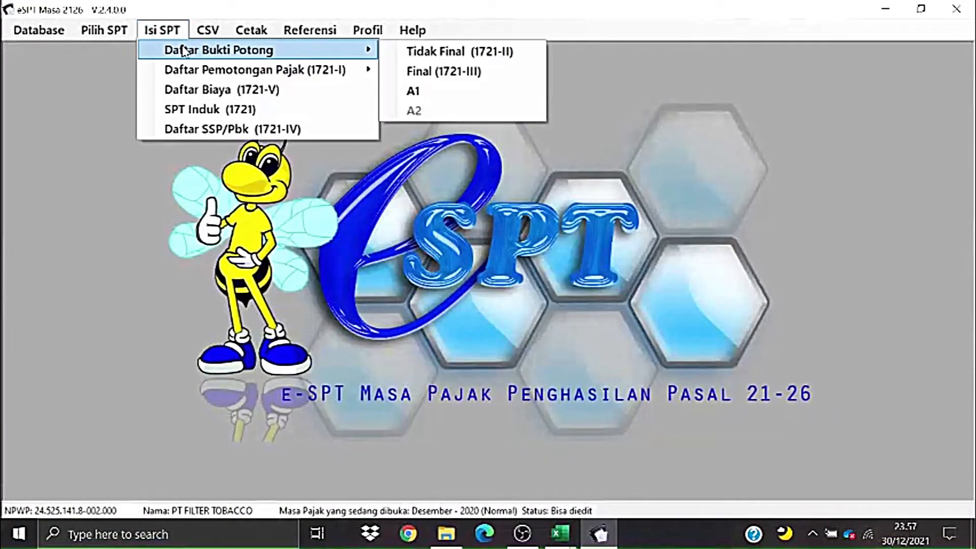
click(390, 92)
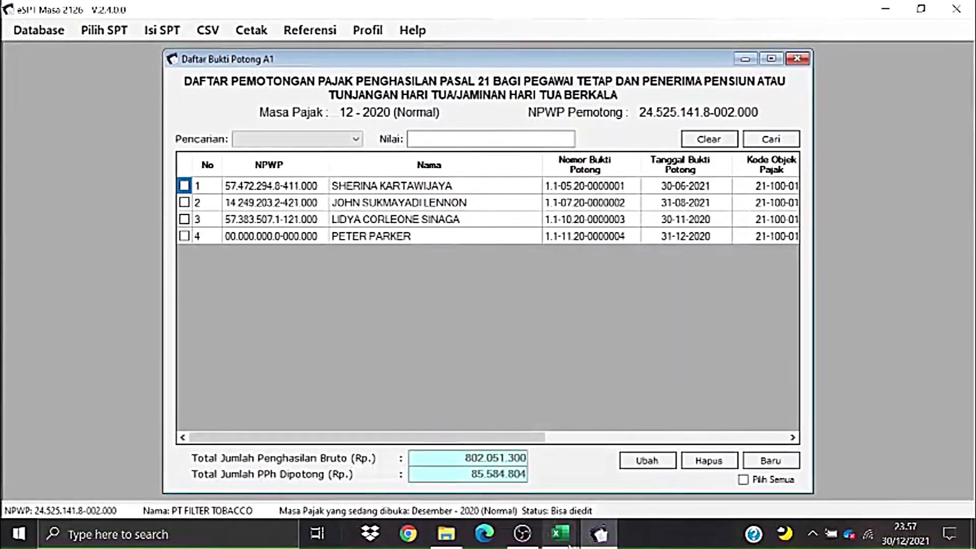
mouse_move(559, 533)
mouse_move(641, 450)
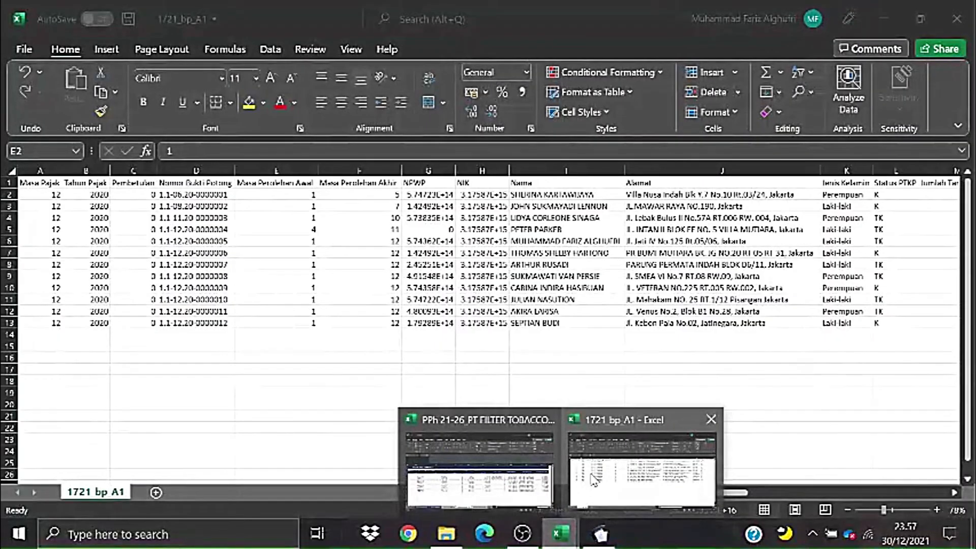
- Delete rows 2–5 of 1721_bp_A1, the slips already recorded in e-SPT
click(585, 480)
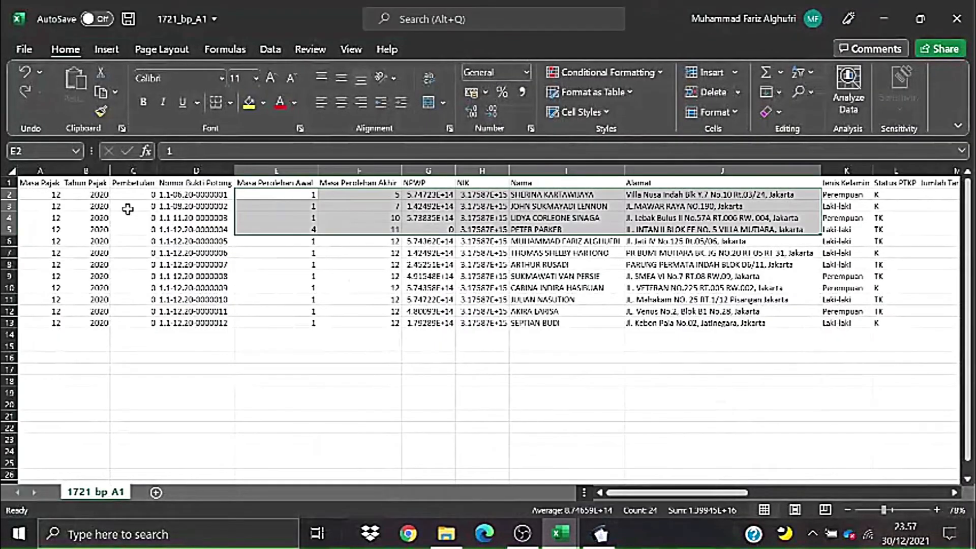
drag(10, 194, 10, 230)
right_click(10, 217)
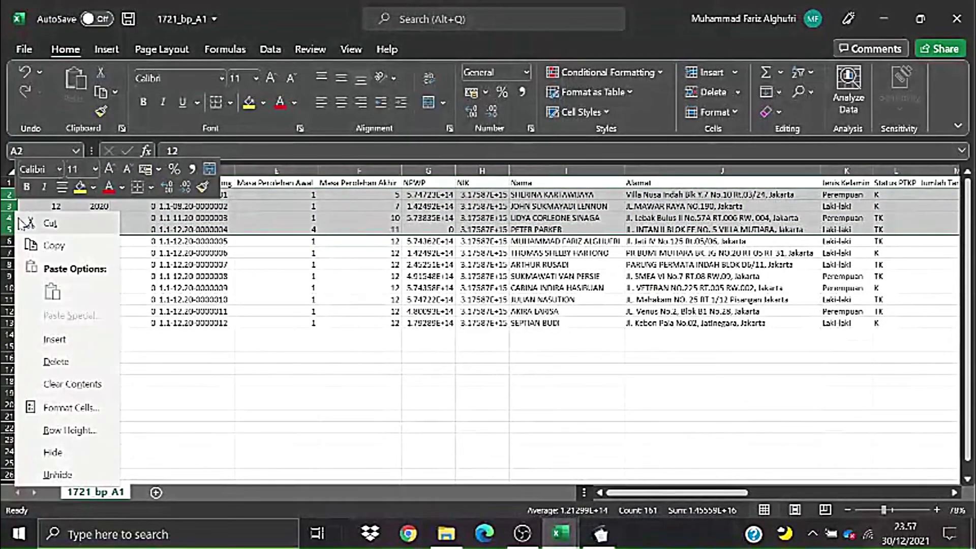
click(50, 360)
click(294, 325)
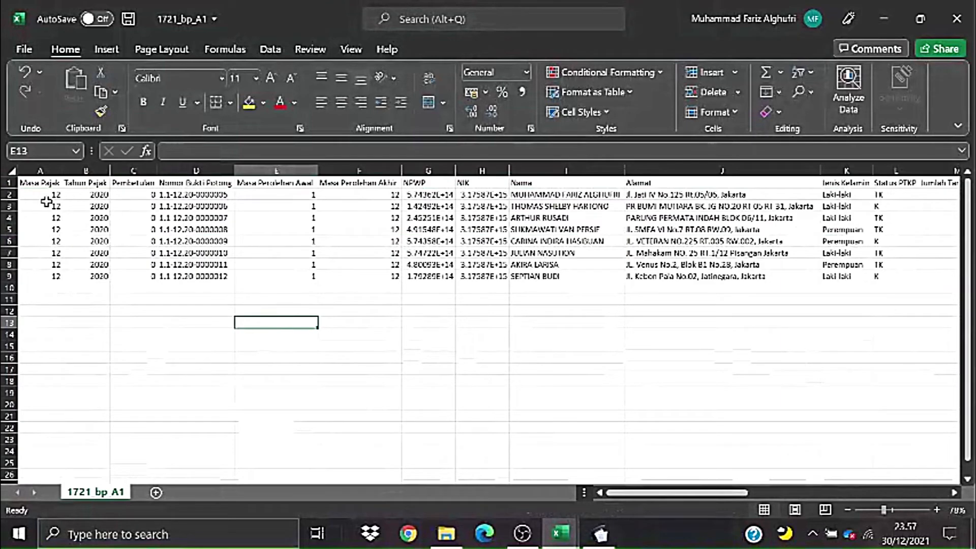
- Select the remaining eight records from A2 across the sheet to review them
drag(47, 203, 91, 231)
click(286, 274)
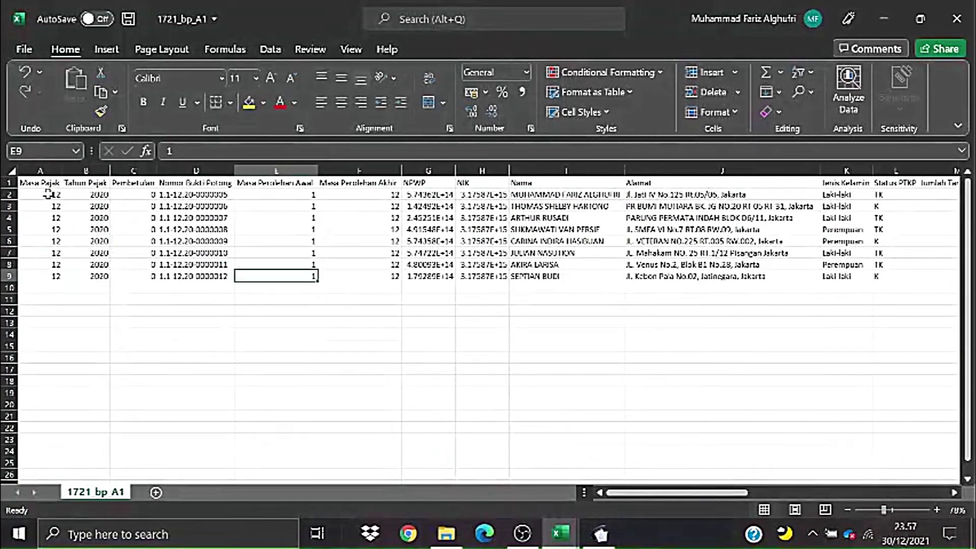
drag(47, 194, 569, 281)
click(488, 334)
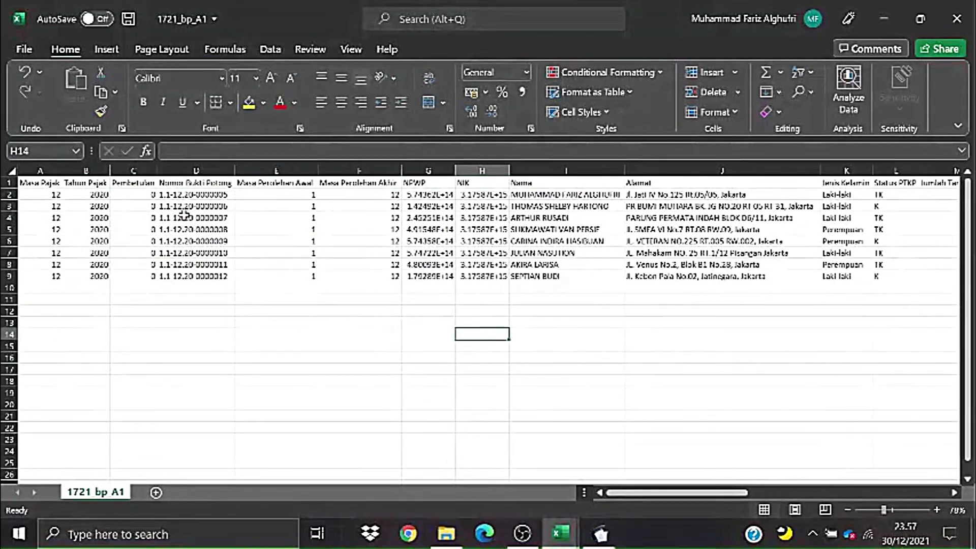
drag(17, 198, 943, 281)
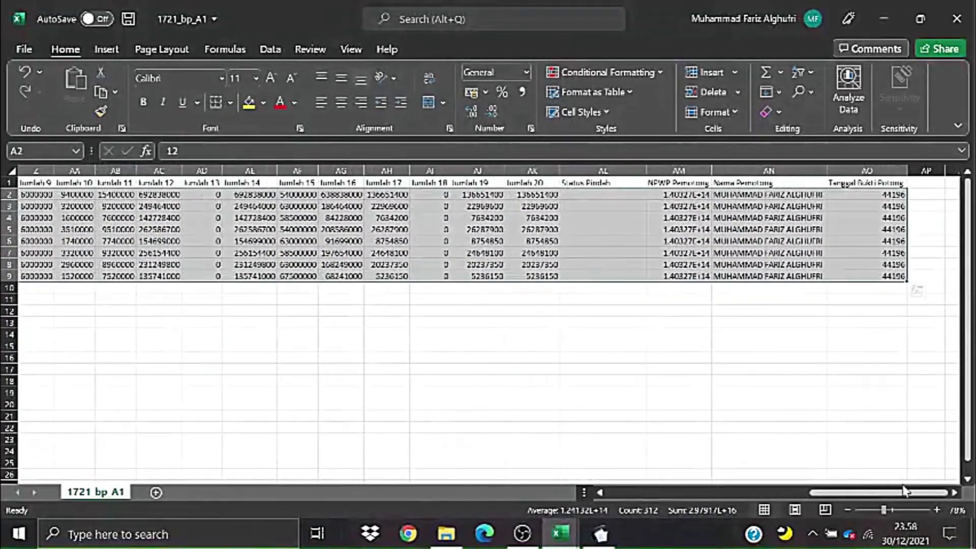
drag(857, 493, 656, 493)
- Check the Nomor Bukti Potong values in D2, D4 and D9 and the Masa Perolehan Akhir value
click(359, 392)
click(230, 241)
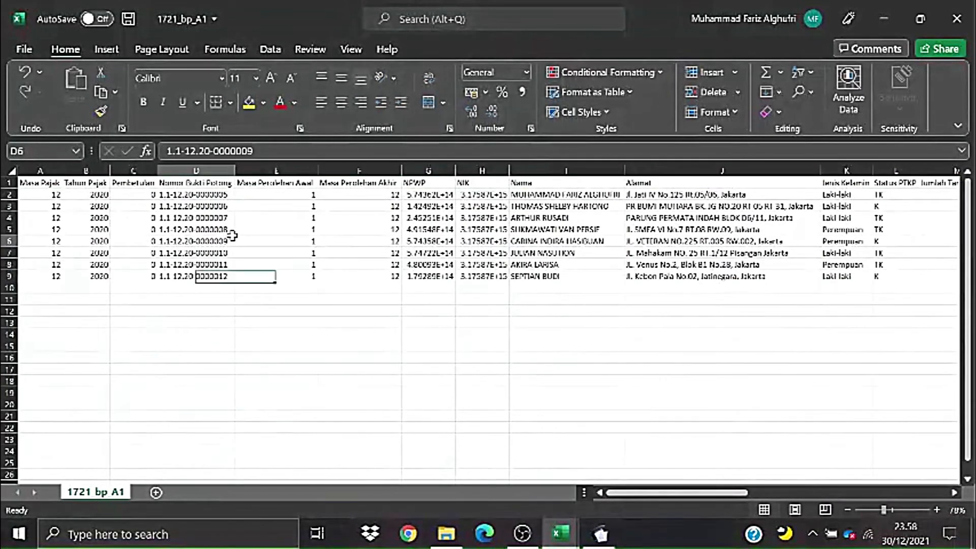
click(245, 323)
click(229, 276)
click(209, 218)
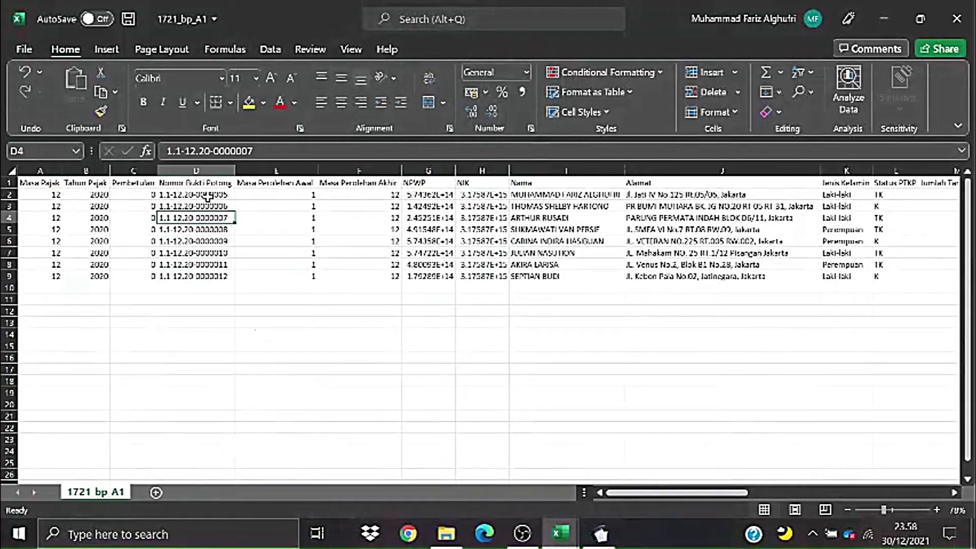
click(209, 195)
click(334, 229)
- Review the slip numbers D2:D9 and Masa Perolehan Awal, then switch to e-SPT Masa PPh 21/26
drag(209, 195, 217, 279)
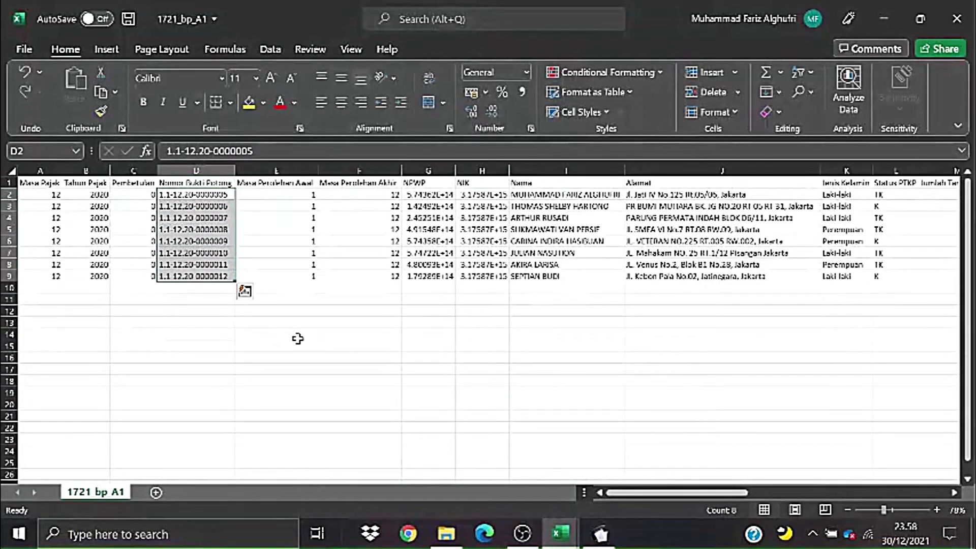
click(298, 338)
click(226, 195)
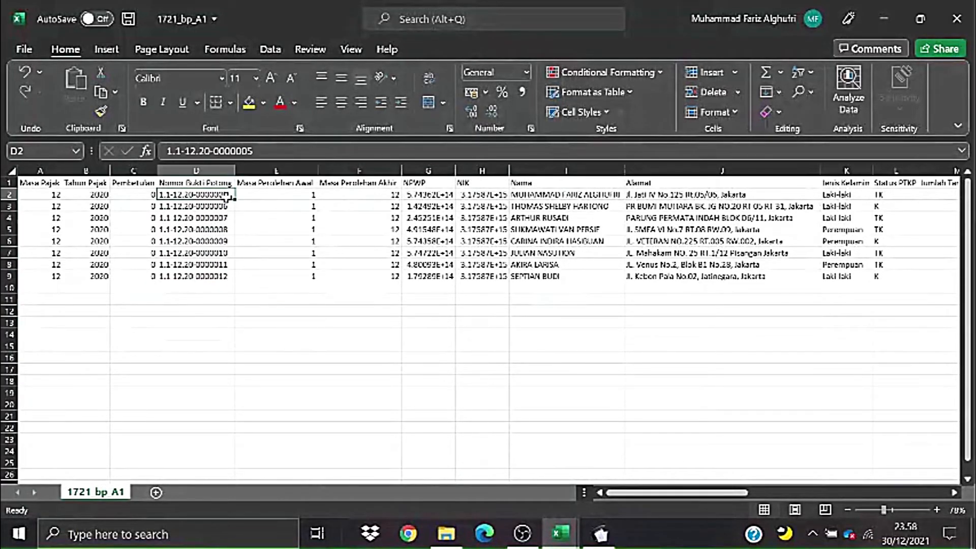
click(260, 215)
drag(224, 198, 222, 275)
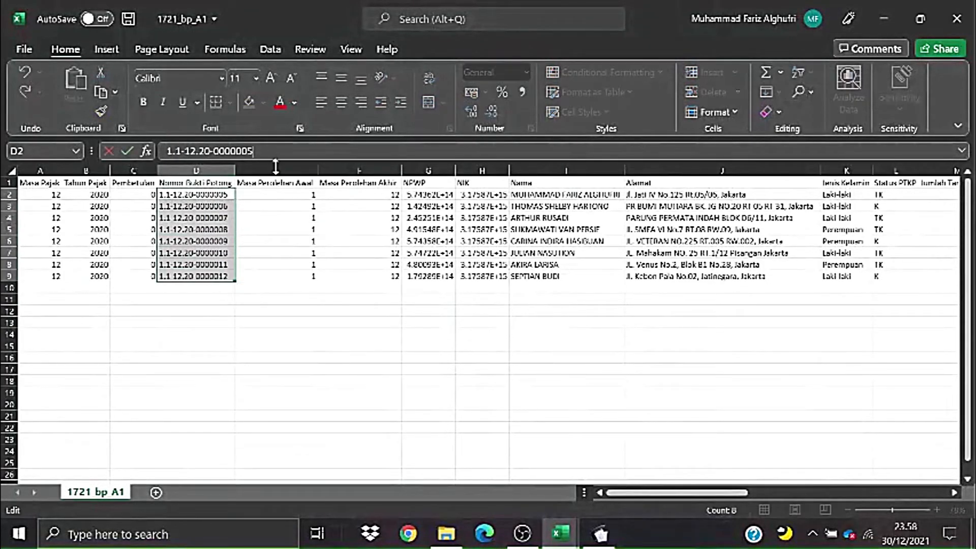
click(360, 321)
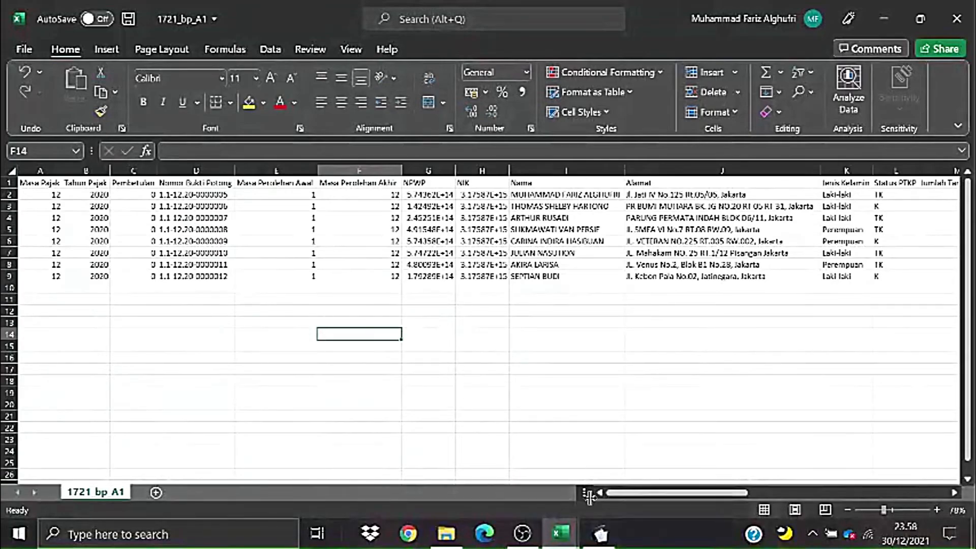
click(600, 535)
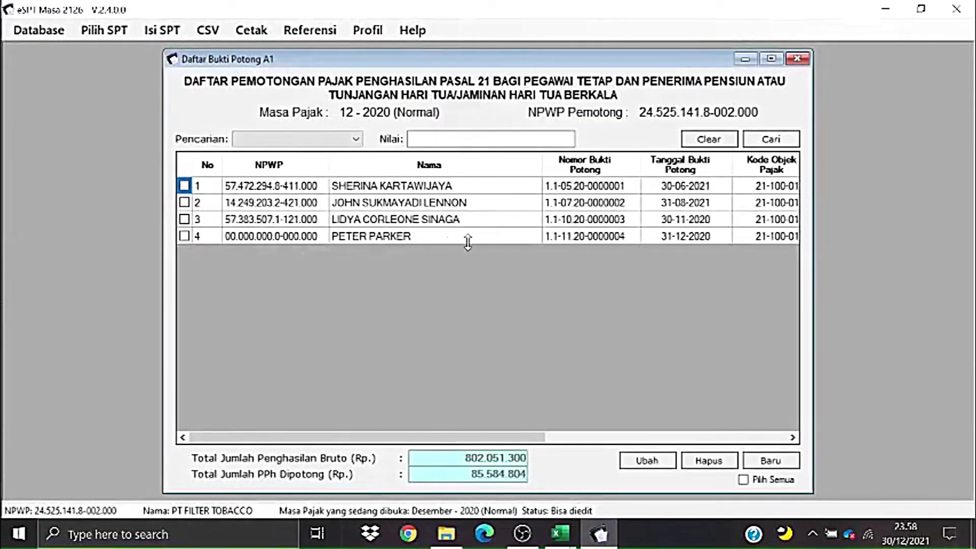
- Scroll the Daftar Bukti Potong A1 list right to view the income amounts, then return to 1721_bp_A1
drag(529, 437, 568, 436)
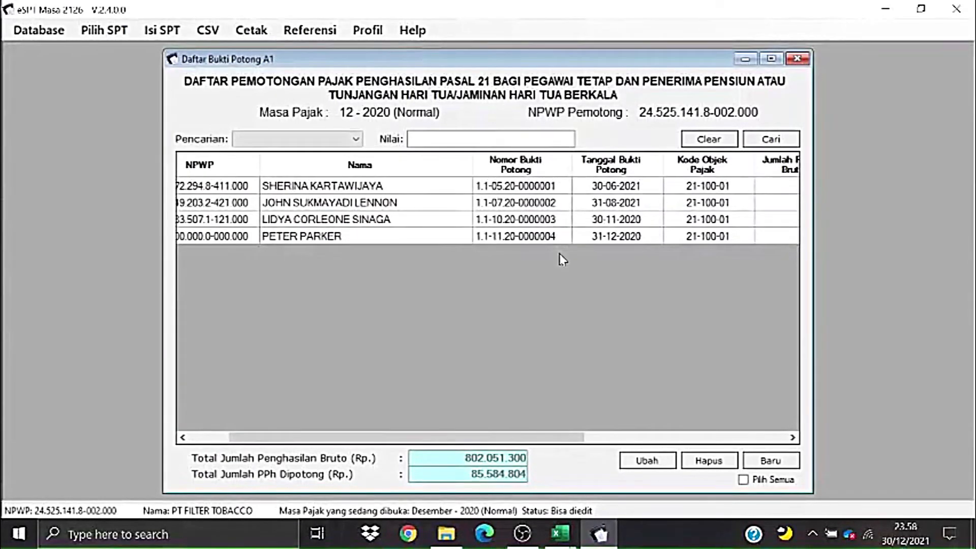
drag(568, 436, 564, 484)
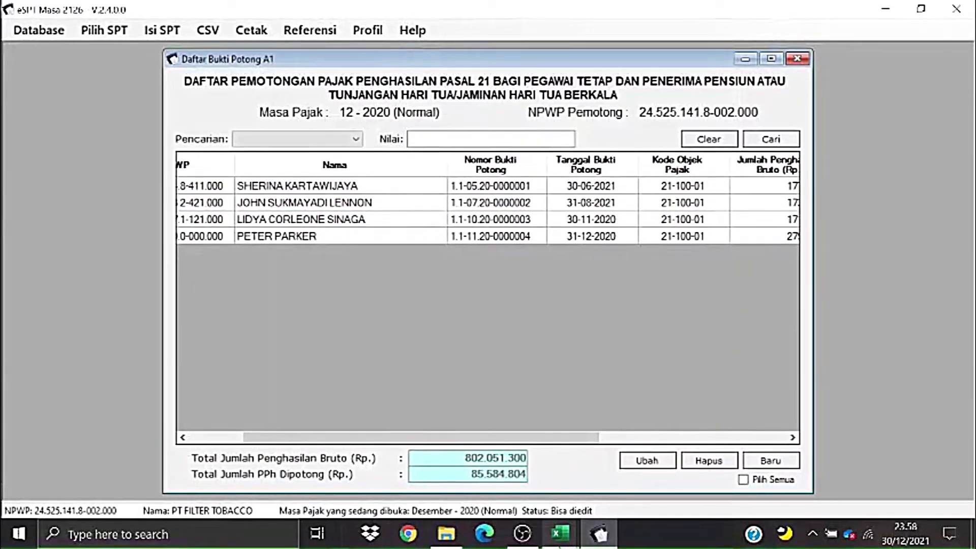
mouse_move(557, 546)
click(643, 471)
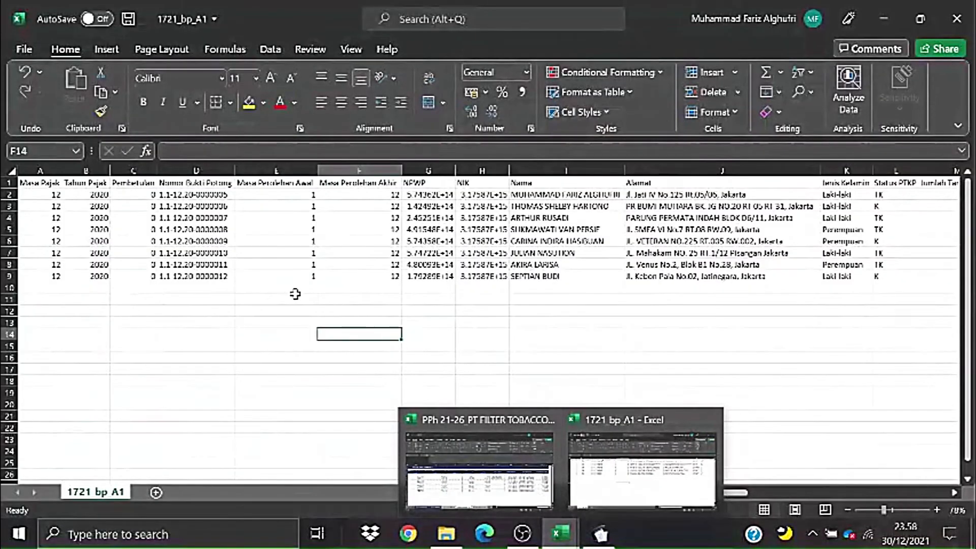
- Recheck the slip numbers D2:D9 and the Masa Perolehan Awal value in E4
click(230, 194)
click(277, 218)
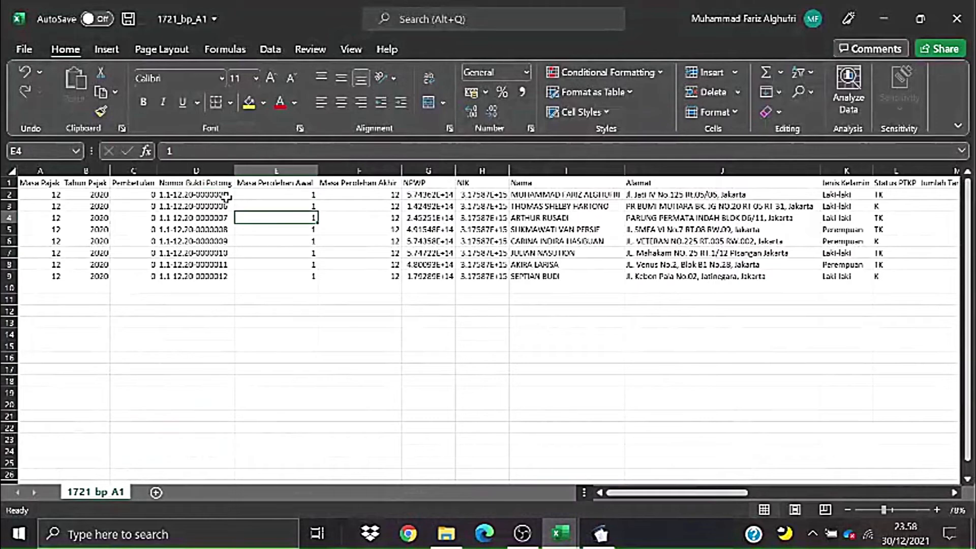
drag(226, 196, 224, 276)
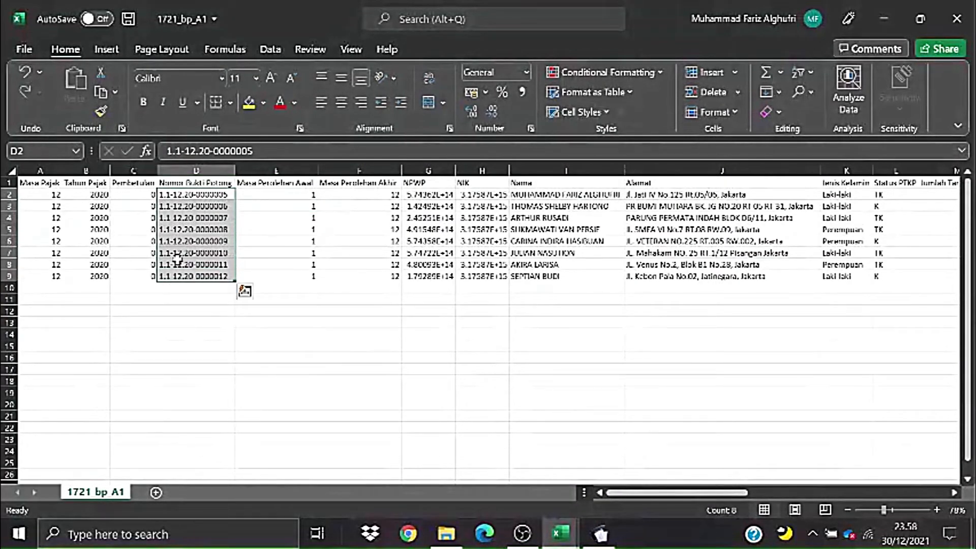
click(228, 343)
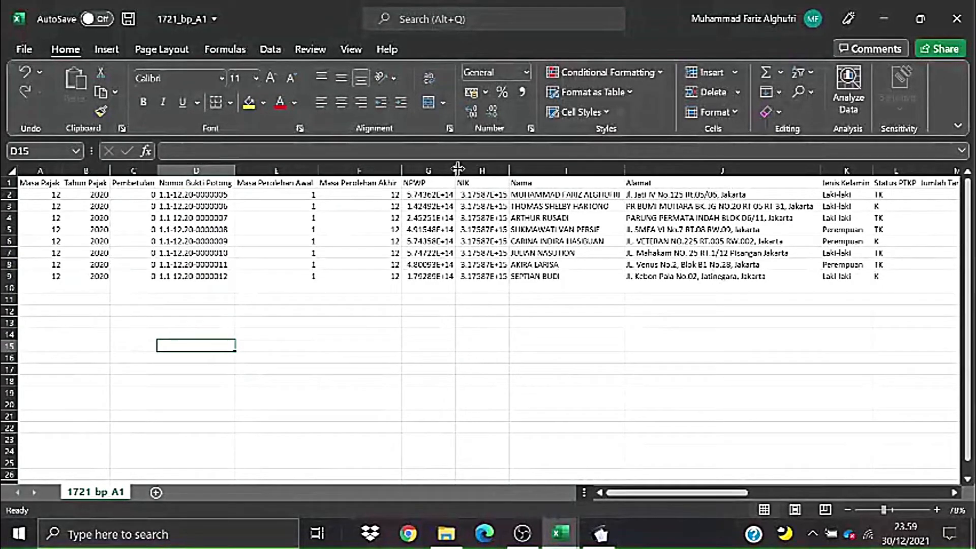
- Widen column G so the NPWP values fit, check G9, and select G2:G9
drag(457, 168, 470, 241)
click(592, 229)
click(572, 277)
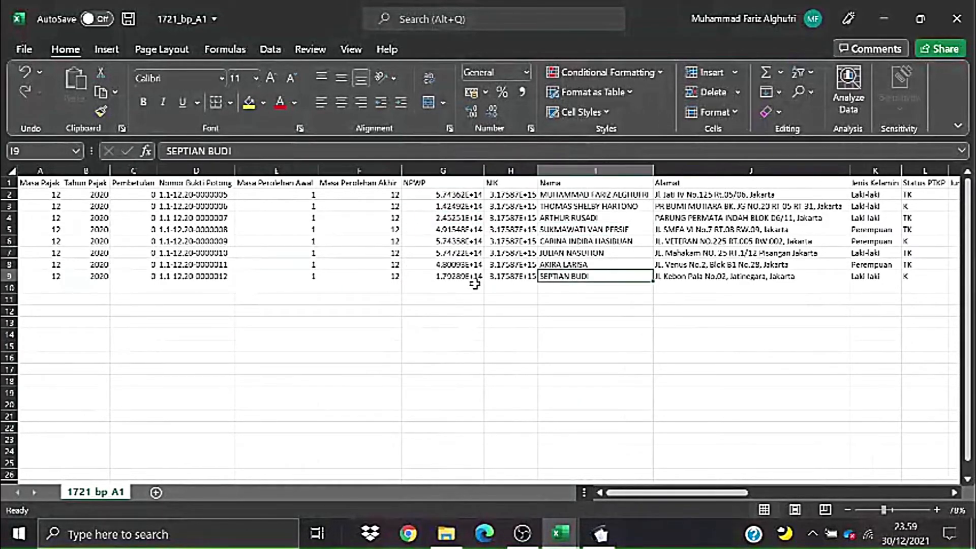
click(473, 278)
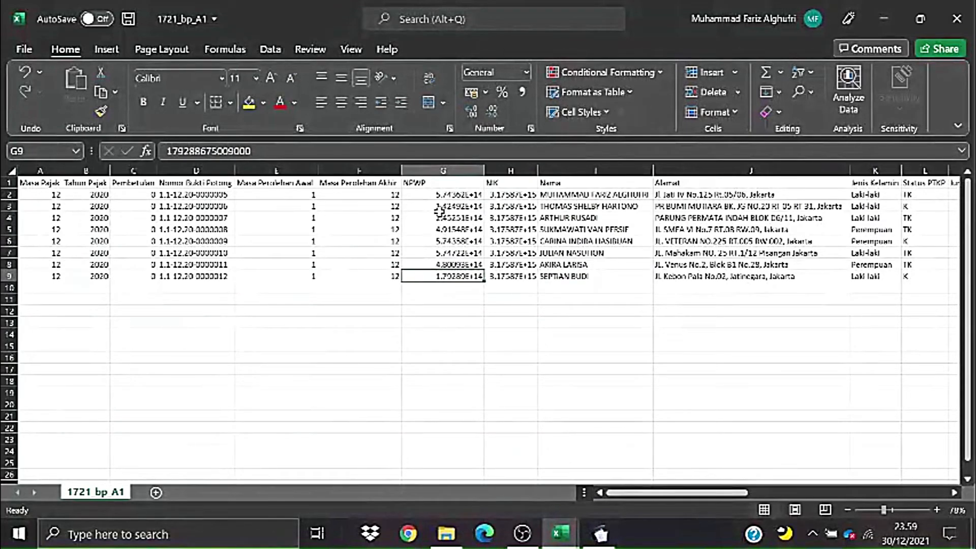
drag(49, 192, 357, 279)
click(448, 403)
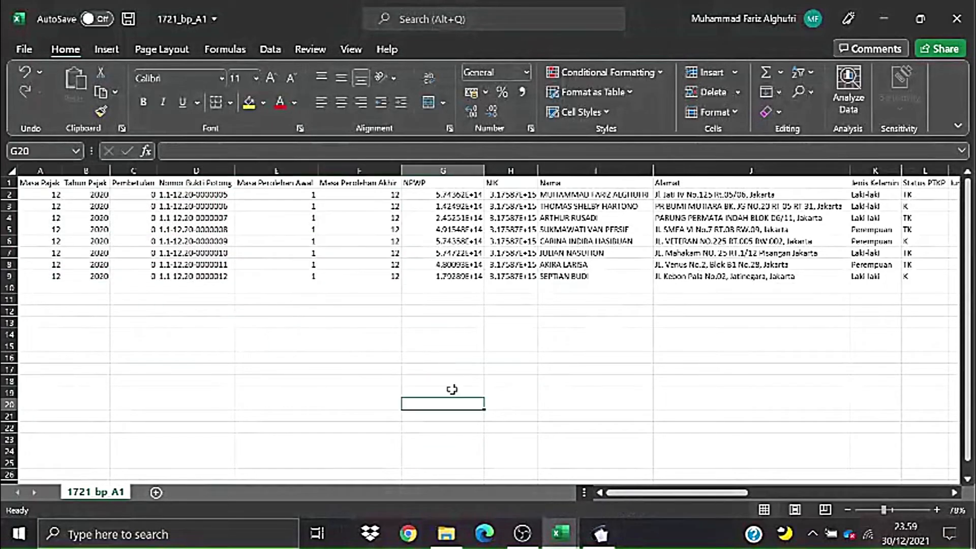
drag(457, 193, 449, 278)
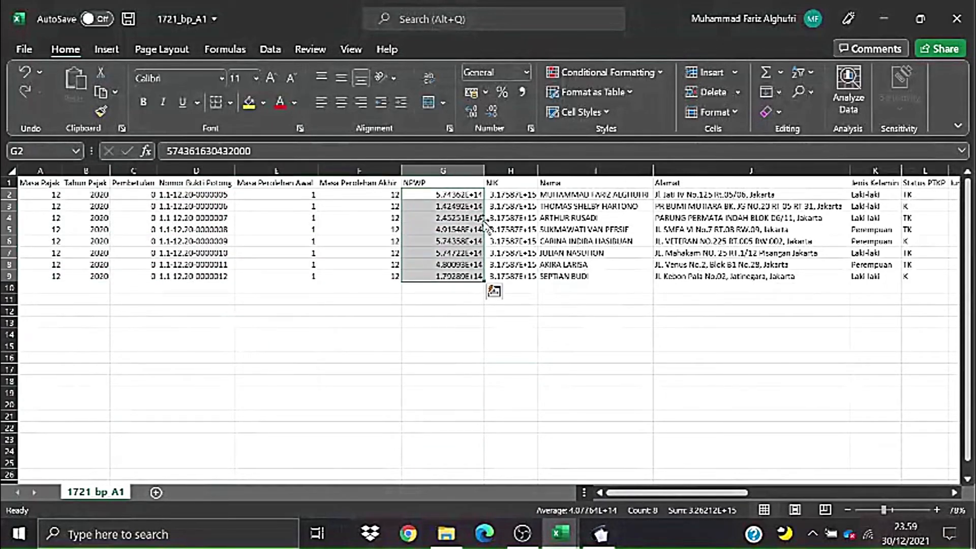
click(530, 128)
click(311, 264)
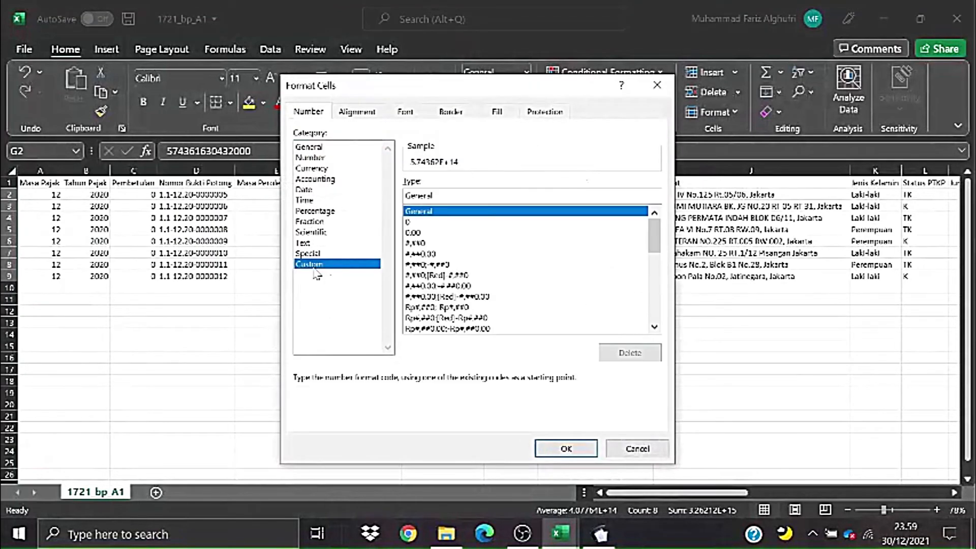
drag(654, 236, 660, 187)
click(421, 222)
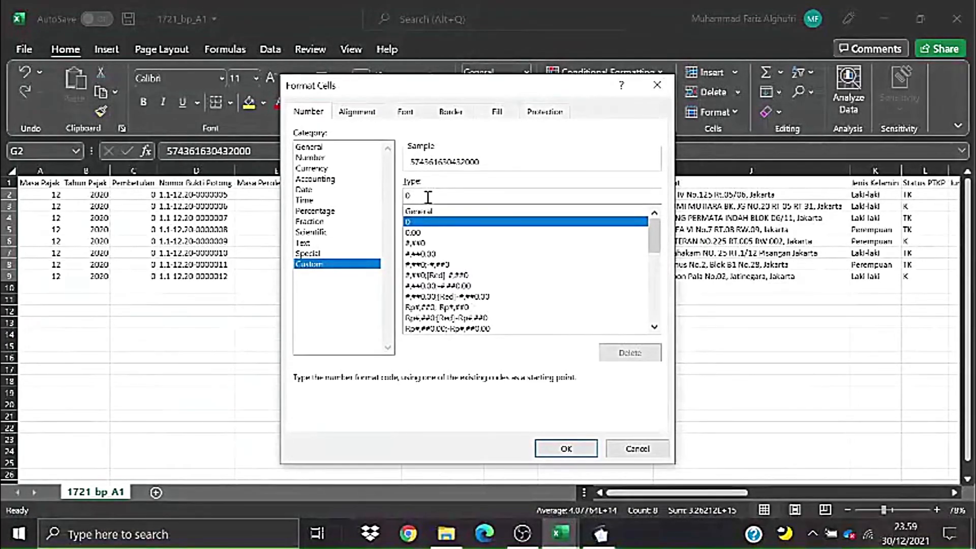
text(000)
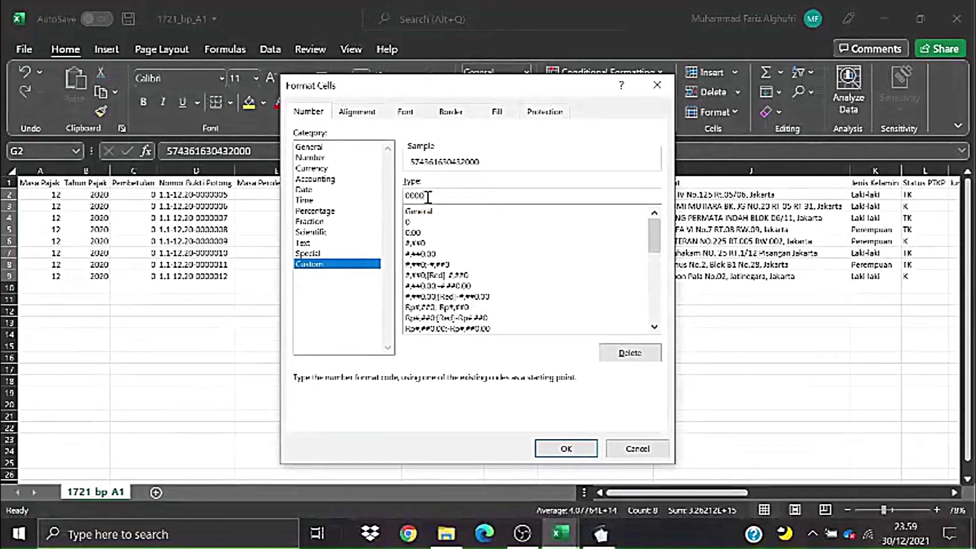
text(0000000)
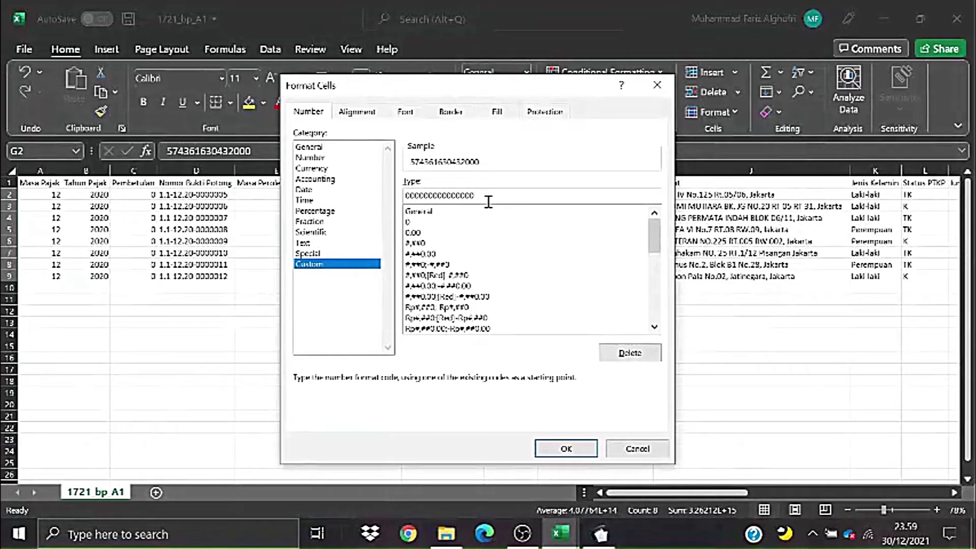
drag(469, 197, 406, 197)
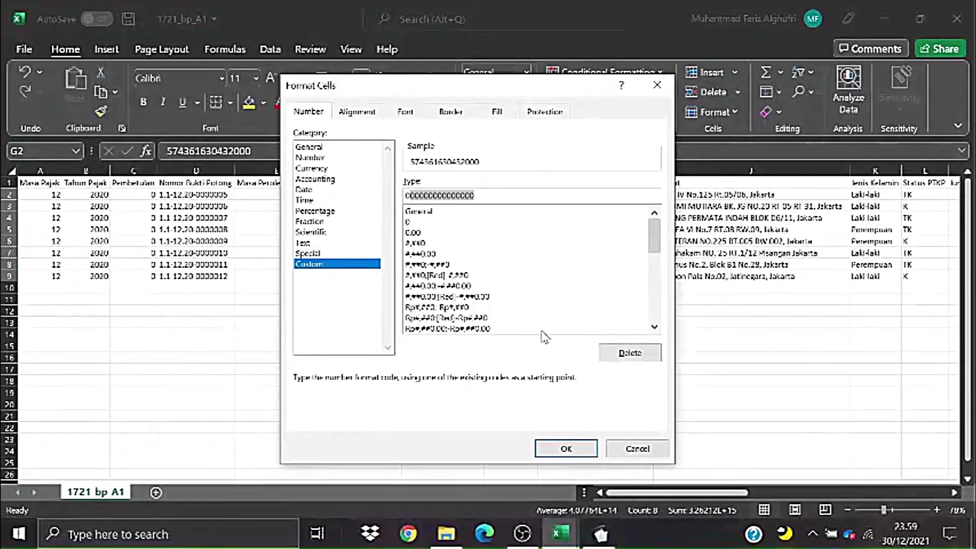
click(567, 447)
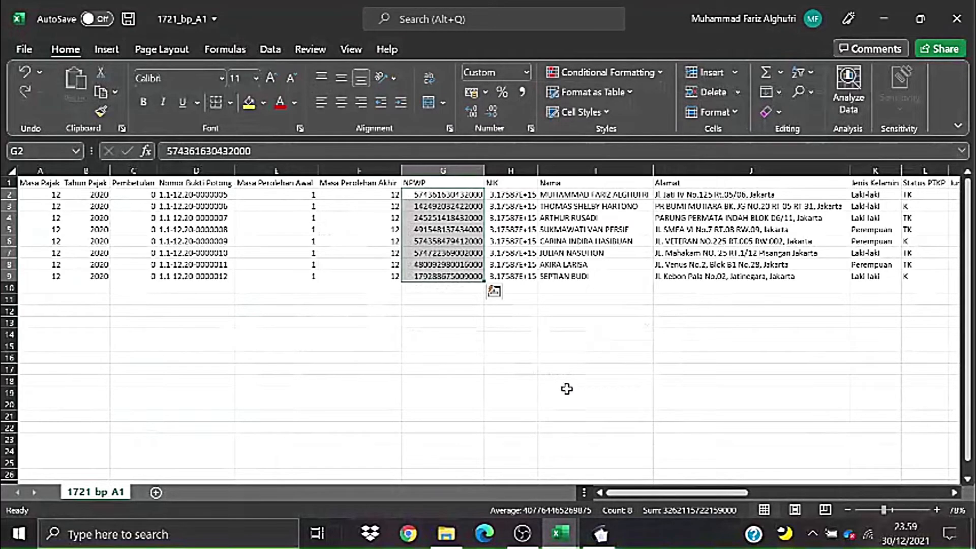
click(567, 389)
drag(441, 191, 445, 274)
click(469, 345)
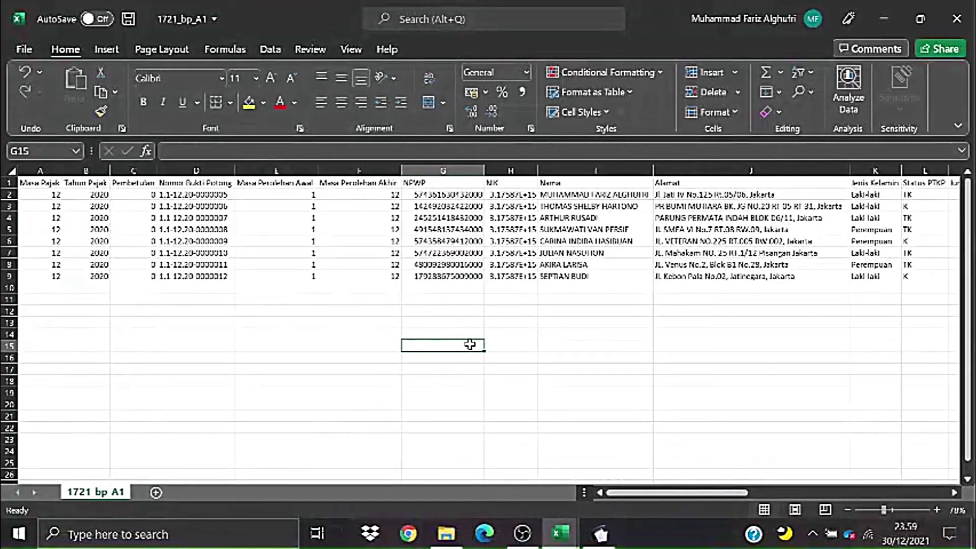
click(636, 394)
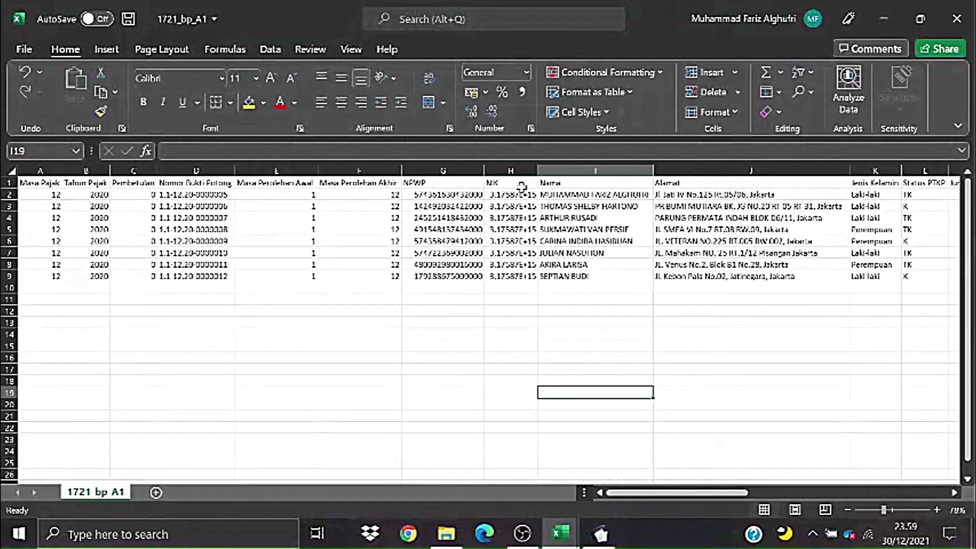
drag(528, 195, 526, 277)
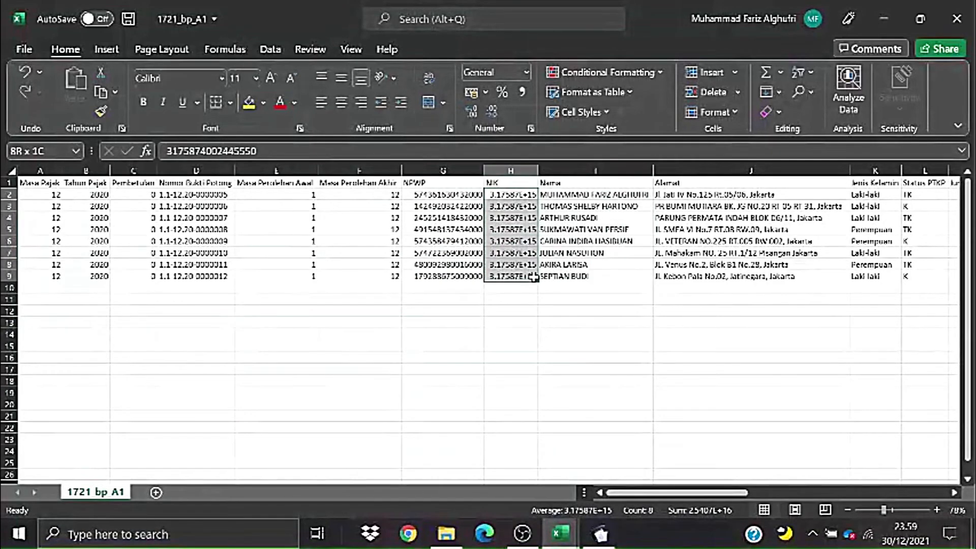
click(530, 129)
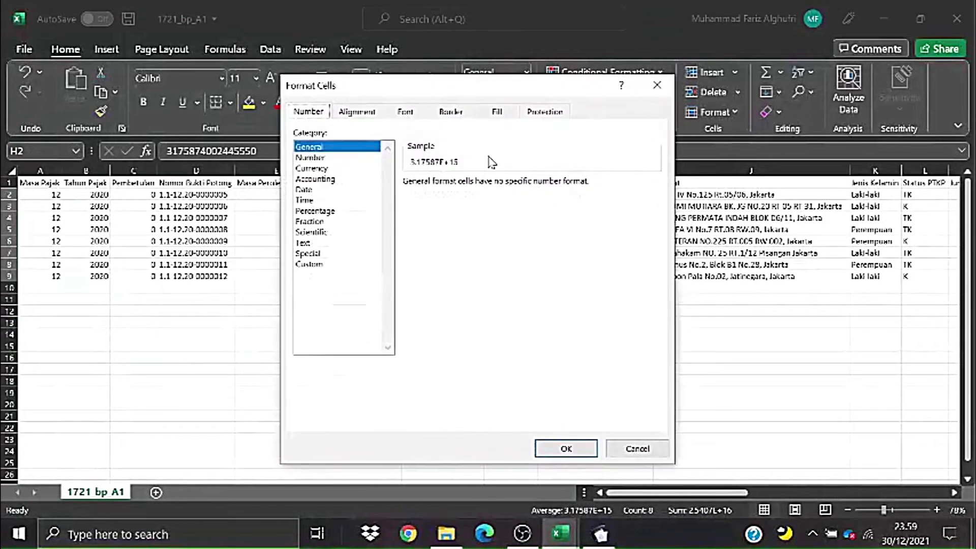
click(310, 265)
click(430, 222)
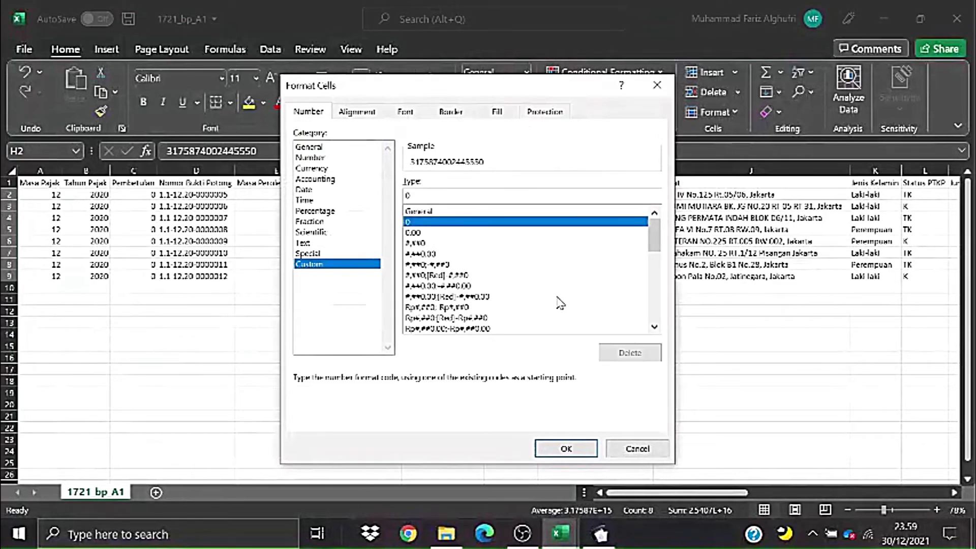
click(566, 449)
click(661, 375)
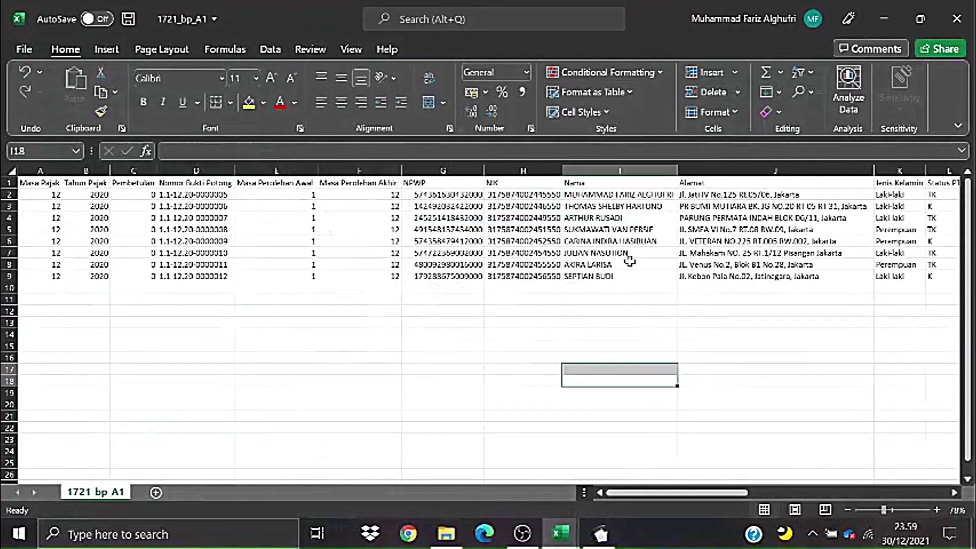
click(652, 219)
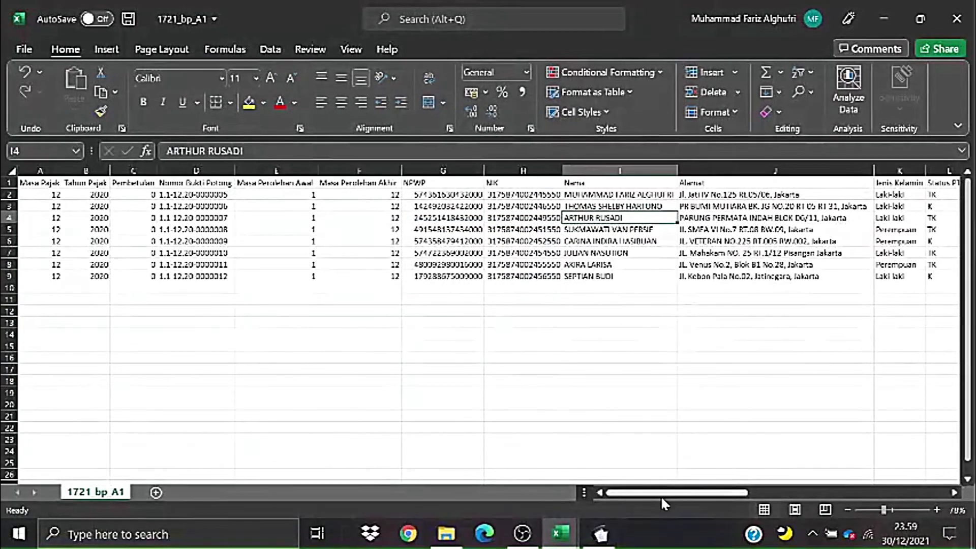
scroll(662, 463, right, 2)
drag(534, 196, 661, 276)
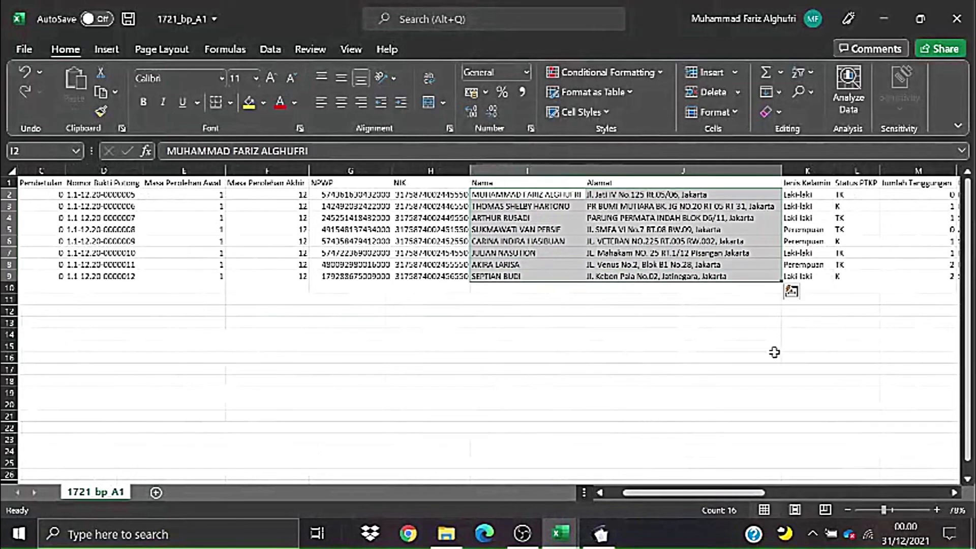
click(794, 368)
scroll(745, 476, right, 4)
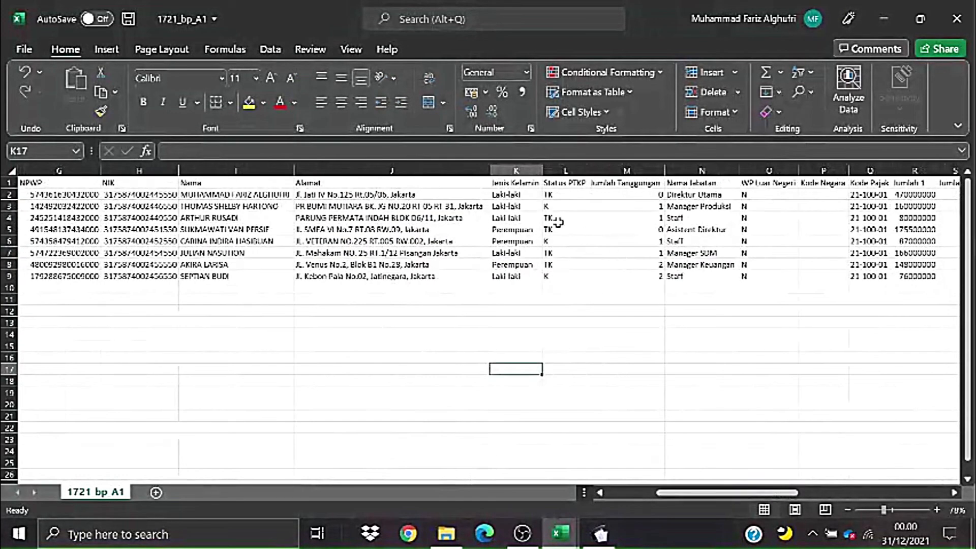
- In K2:K9, replace Laki-laki with M (5 cells) and Perempuan with F (3 cells)
drag(528, 196, 524, 276)
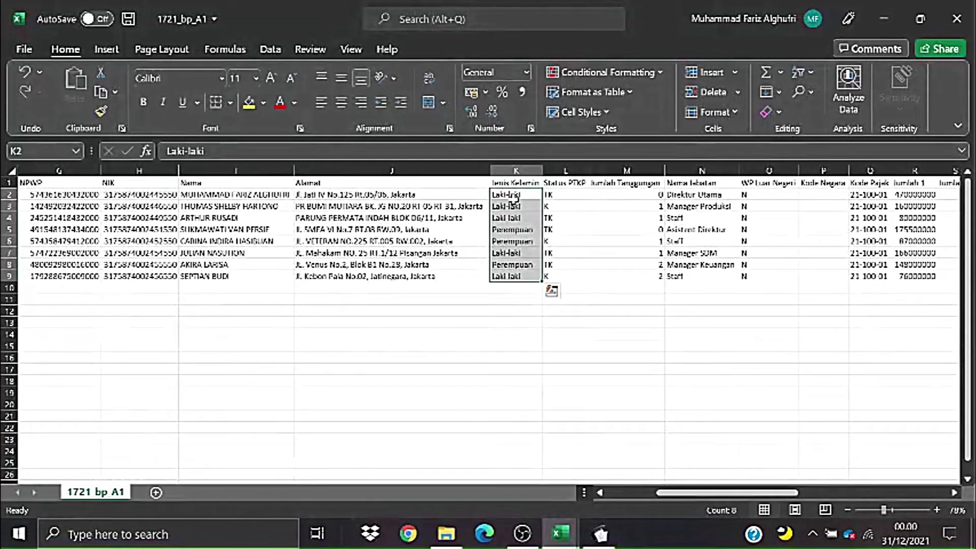
key(ctrl+h)
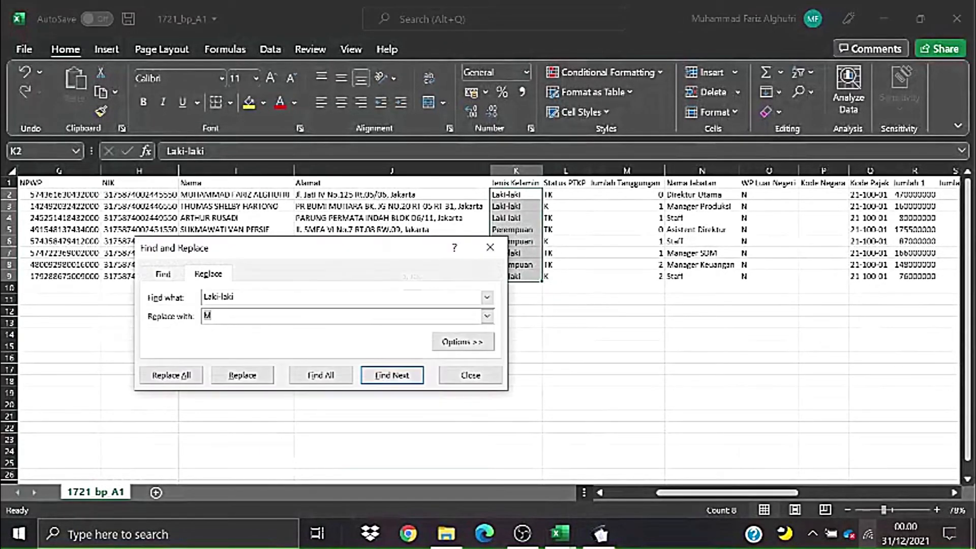
click(246, 292)
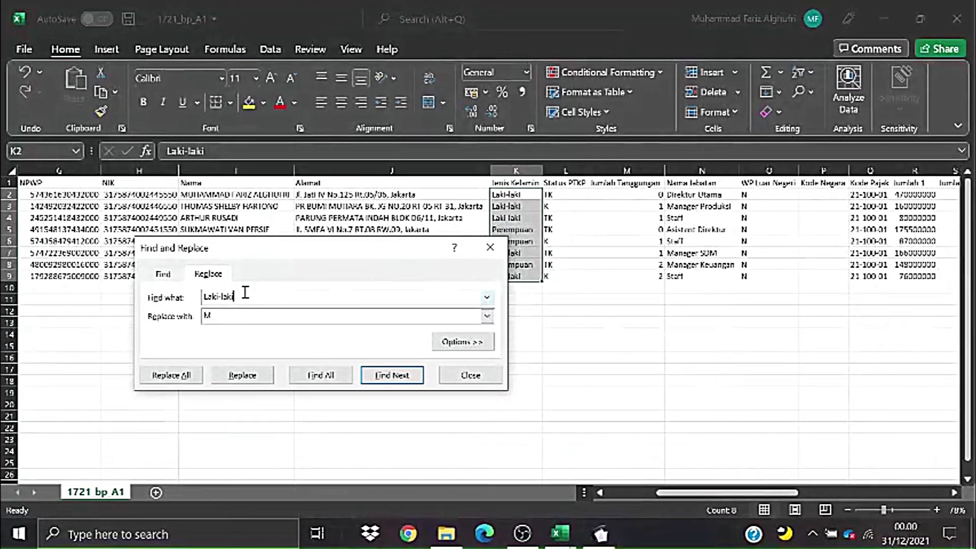
click(172, 374)
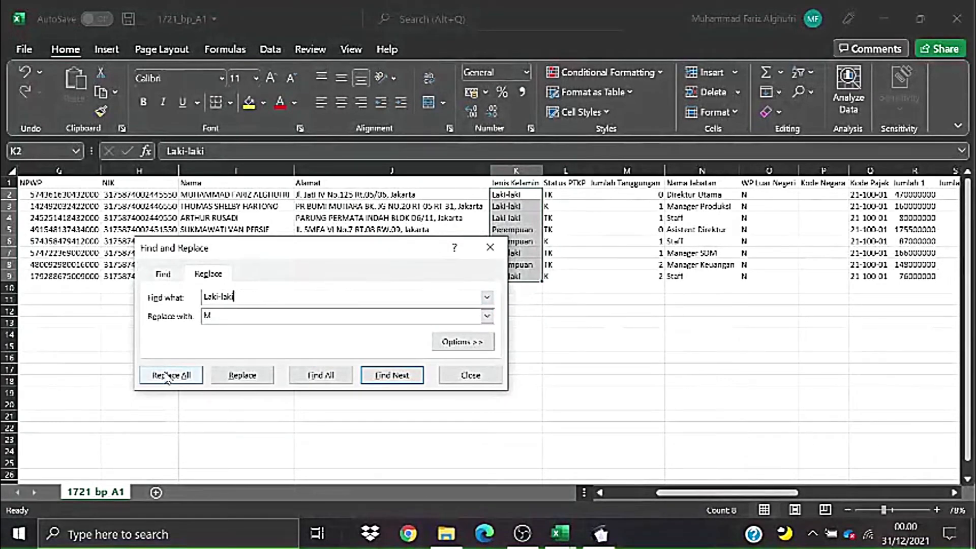
click(494, 312)
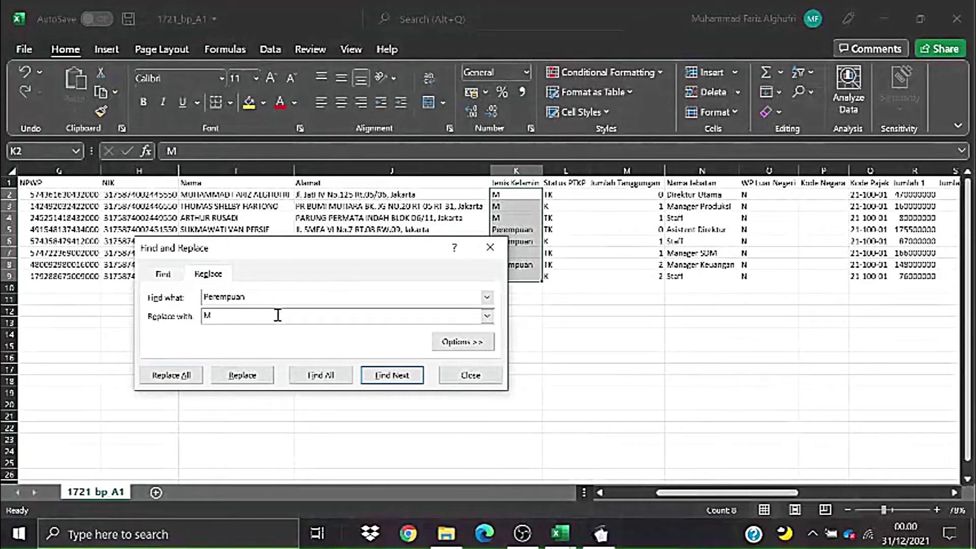
text(F)
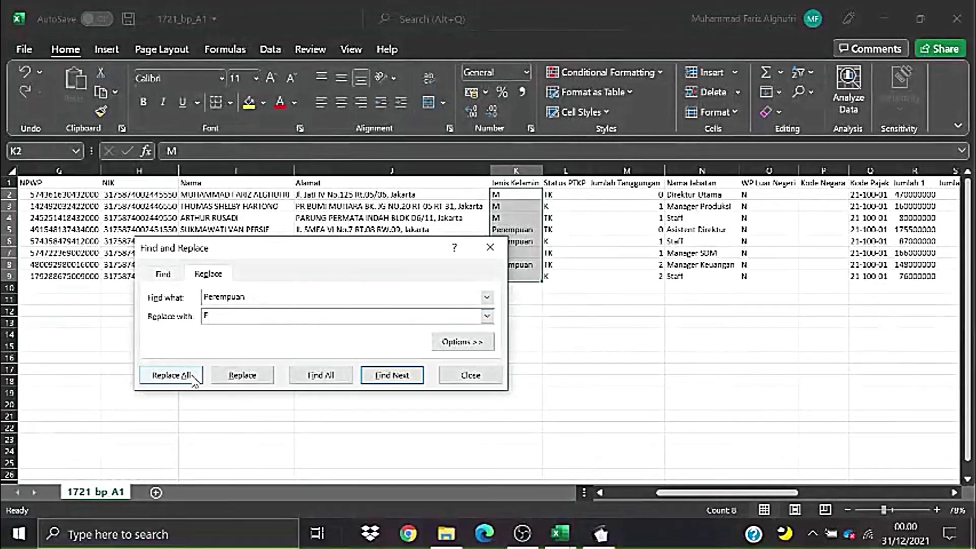
click(172, 376)
click(493, 310)
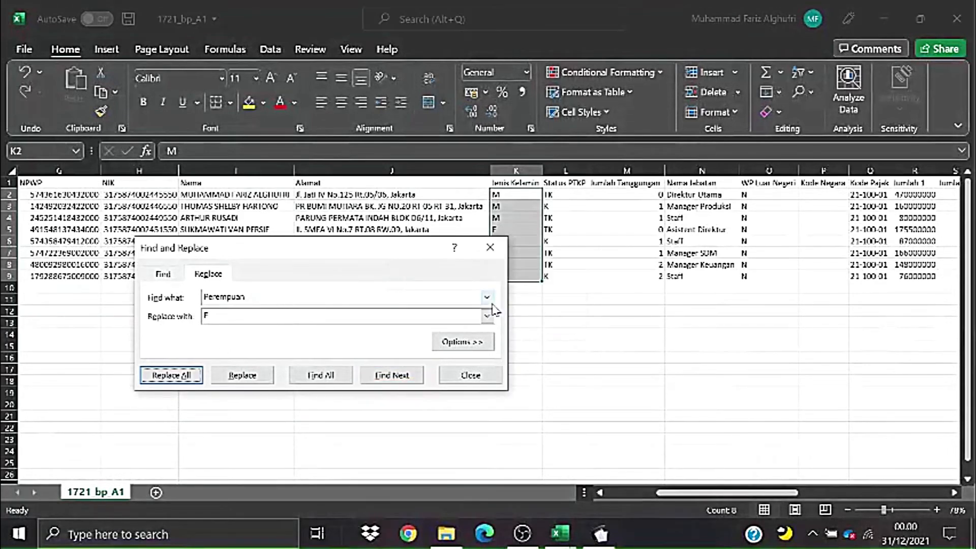
click(488, 248)
click(625, 344)
drag(569, 205, 581, 276)
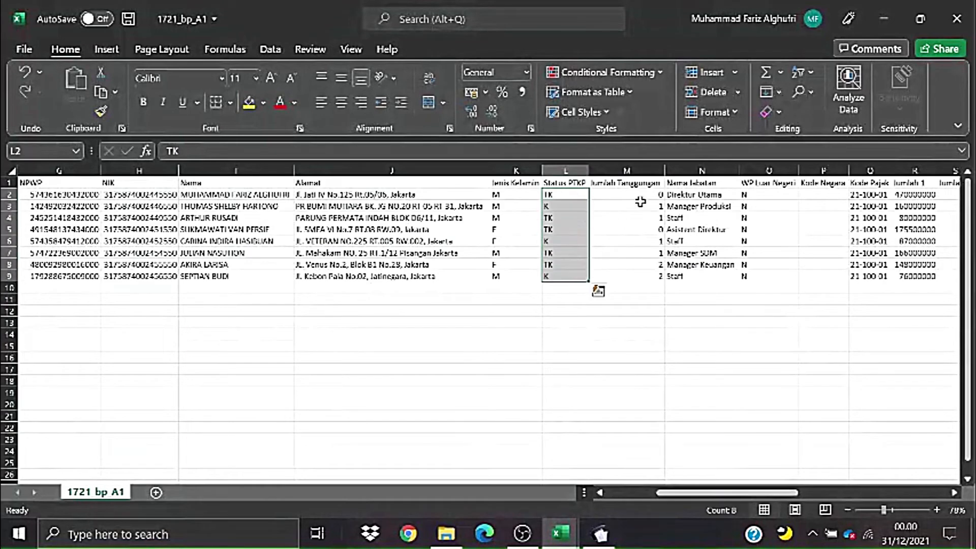
- Check the Jumlah Tanggungan, WP Luar Negeri and Alamat columns for rows 2–9
drag(641, 204, 660, 264)
click(757, 287)
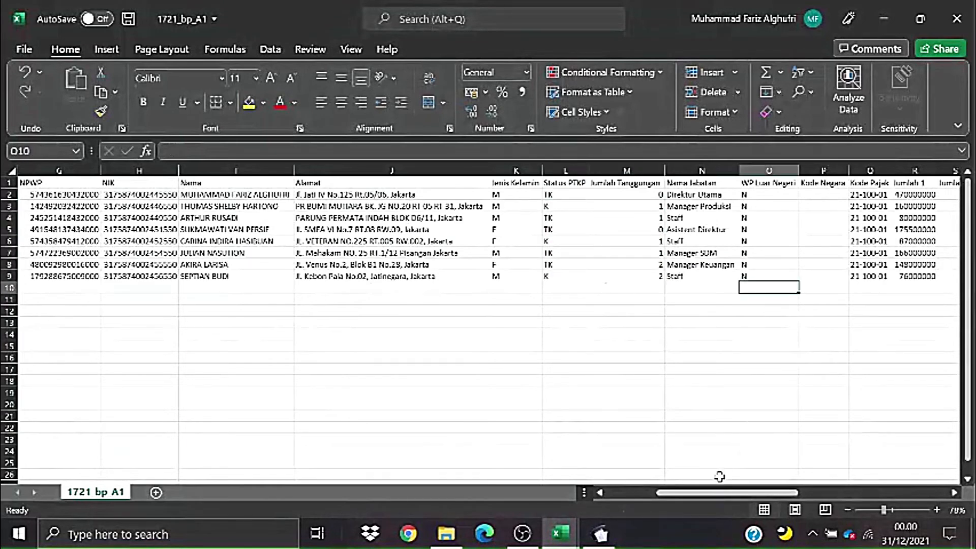
drag(722, 492, 740, 494)
click(754, 392)
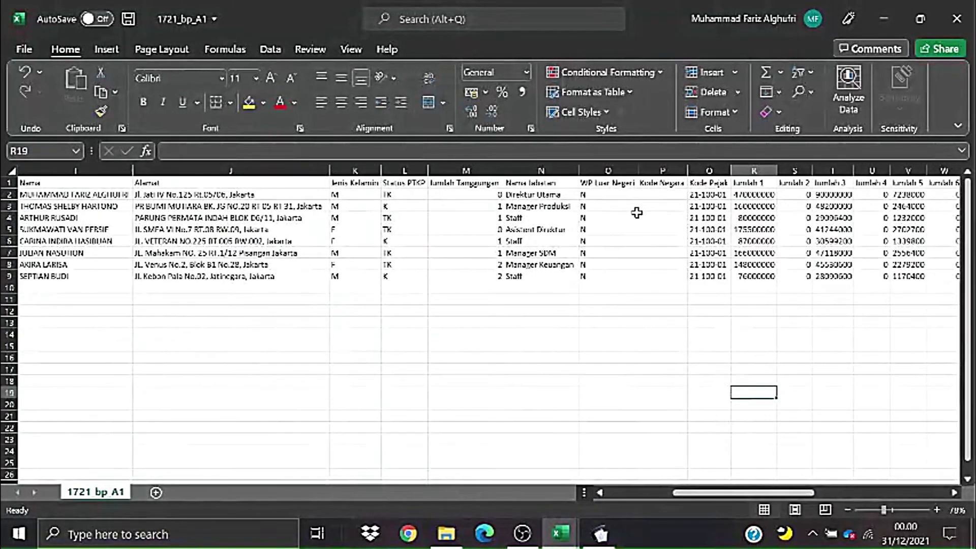
drag(627, 195, 623, 273)
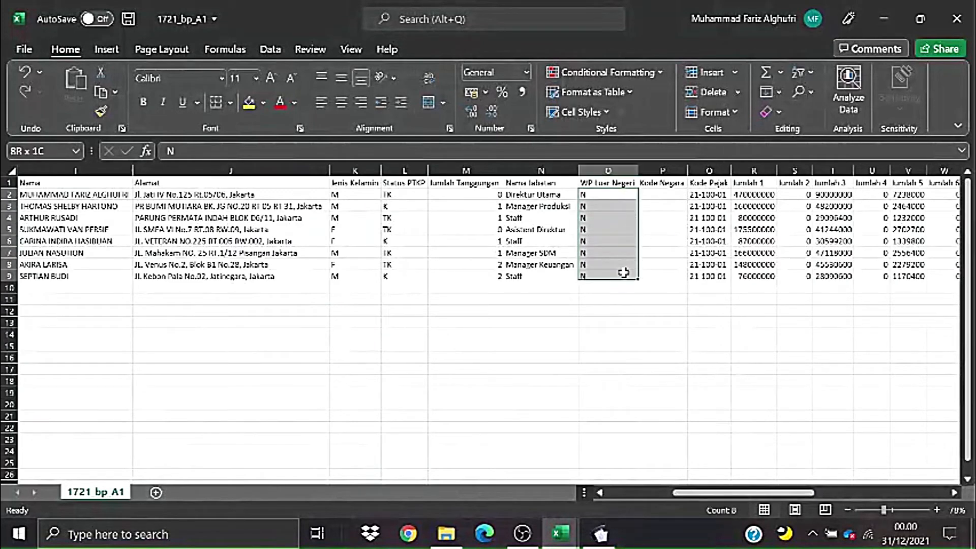
click(697, 348)
drag(611, 193, 288, 276)
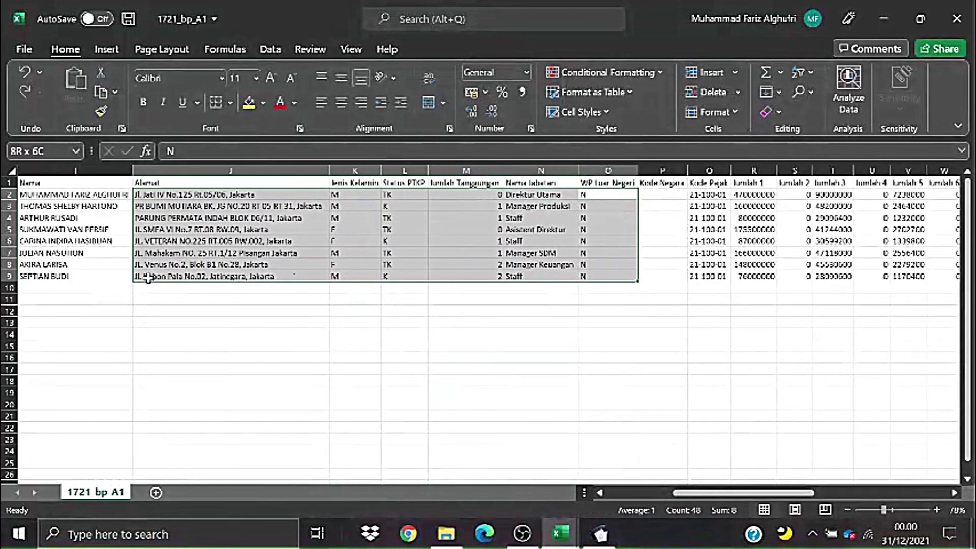
drag(148, 278, 283, 275)
click(282, 355)
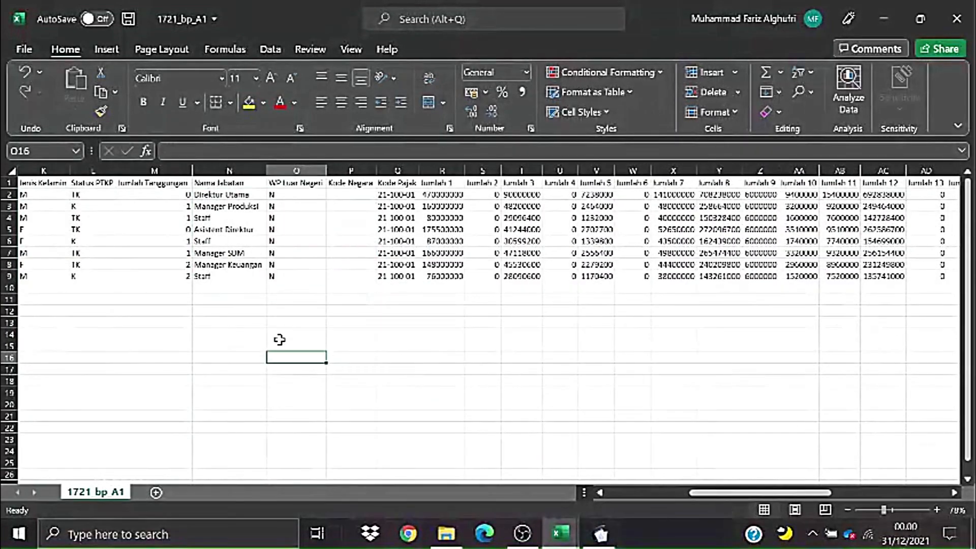
drag(277, 197, 272, 276)
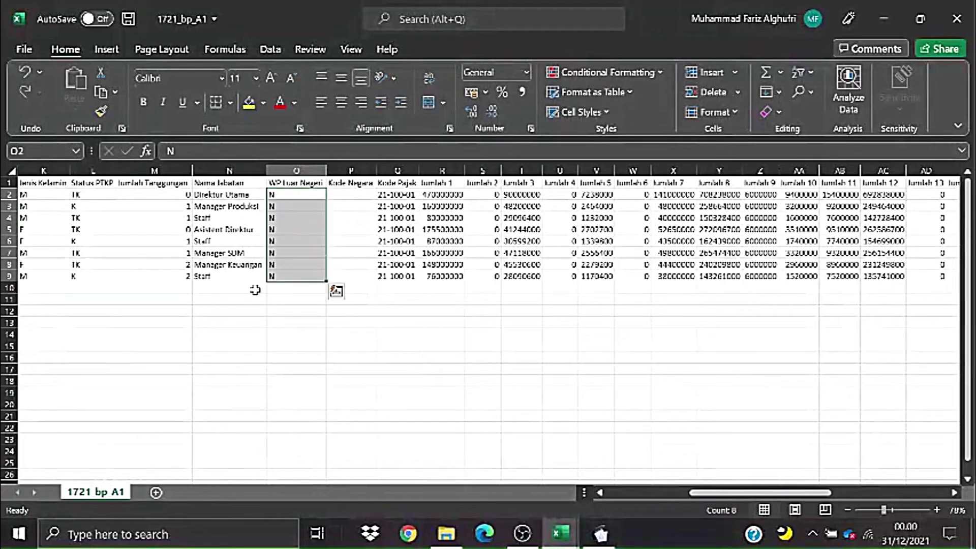
click(188, 356)
- Check the Kode Negara, Kode Pajak and Jumlah values, then switch to the PPh 21-26 workbook
drag(345, 194, 353, 276)
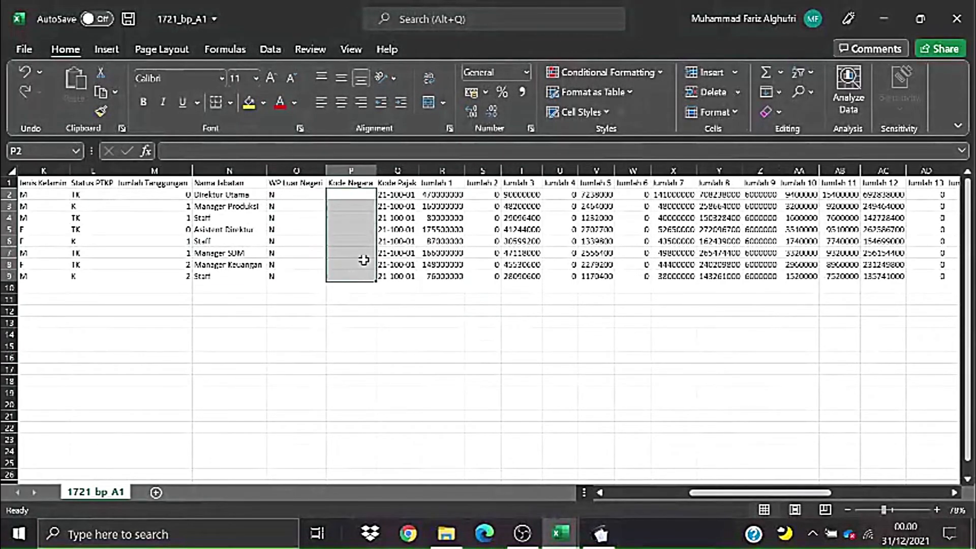
click(393, 218)
click(470, 230)
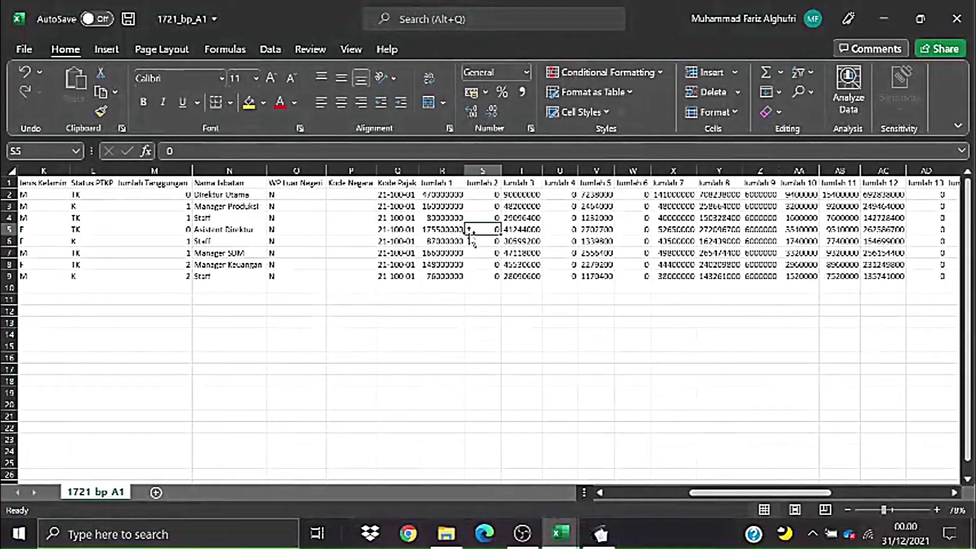
drag(413, 194, 404, 273)
click(539, 323)
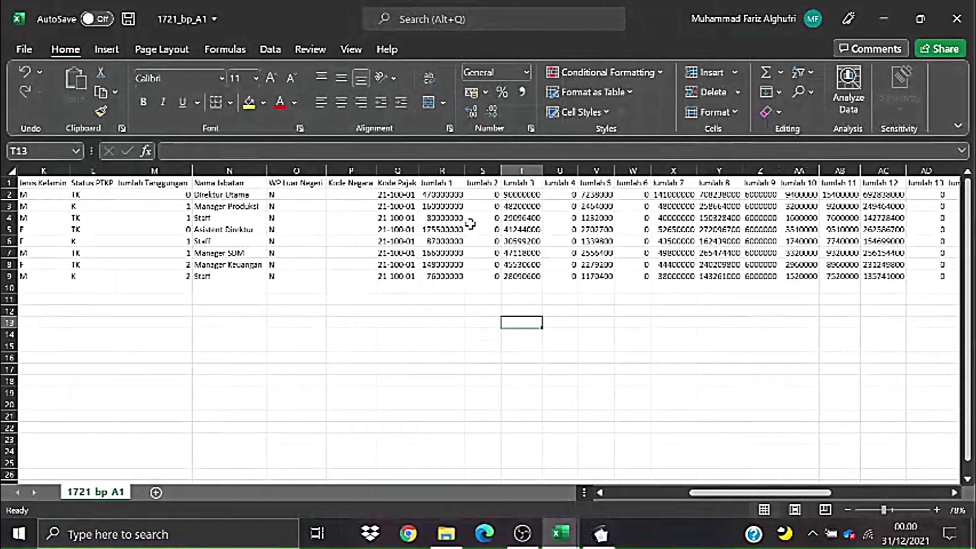
click(832, 407)
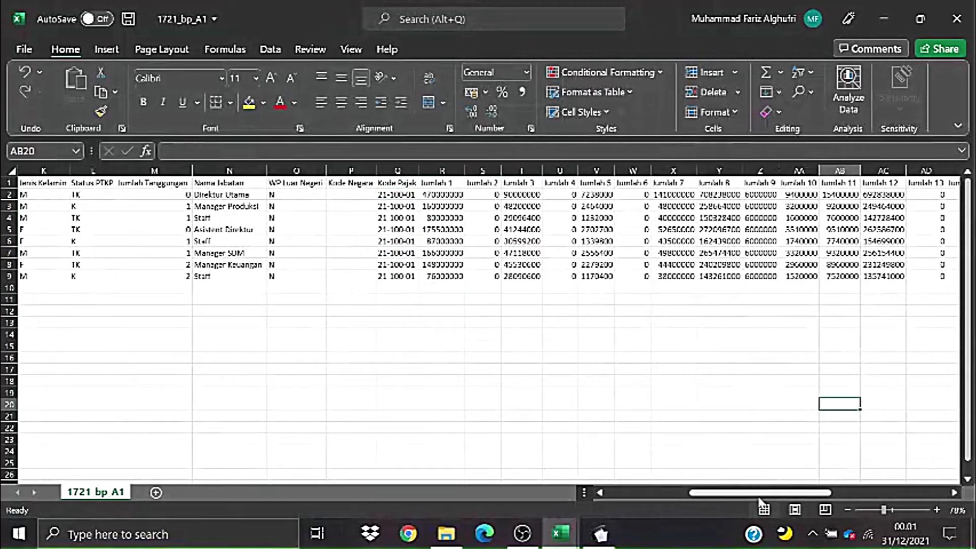
drag(758, 493, 792, 496)
click(569, 331)
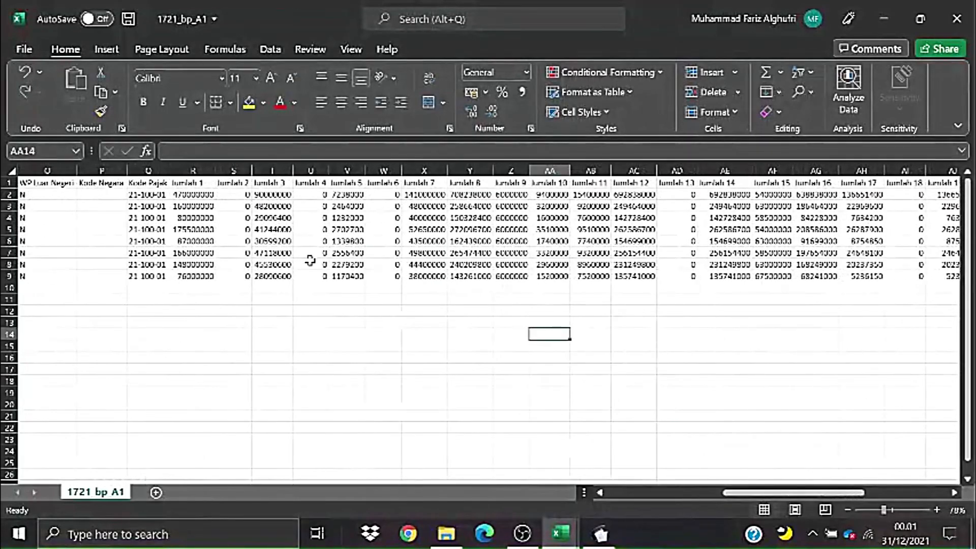
click(439, 252)
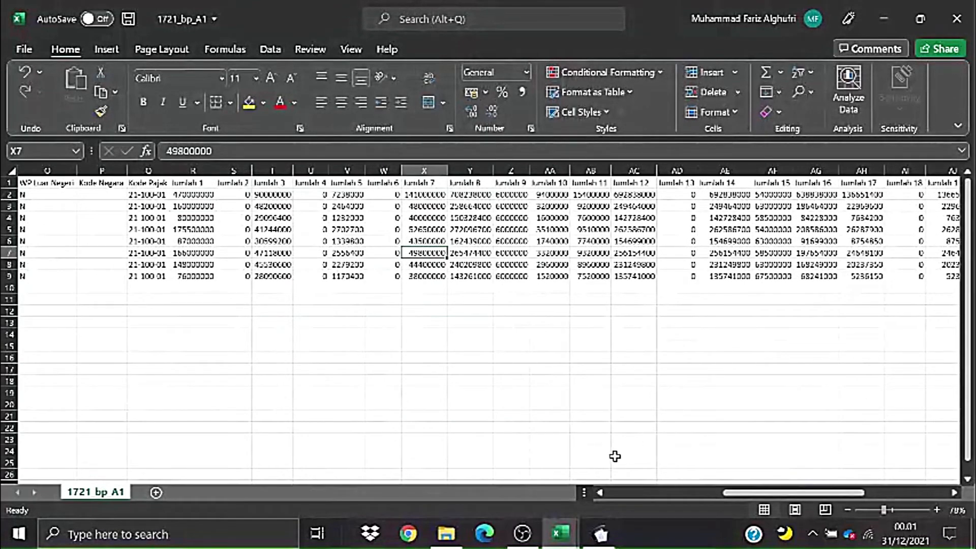
key(alt+Tab)
key(alt+Tab)
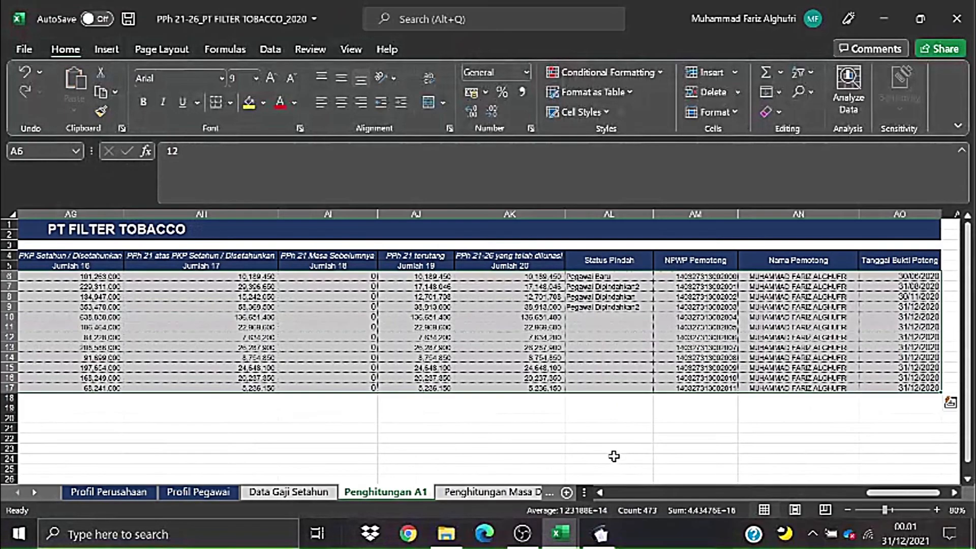
- Compare Jumlah 1 and Jumlah 3 amounts between the source workbook and the 1721_bp_A1 template
drag(899, 492, 749, 510)
click(608, 326)
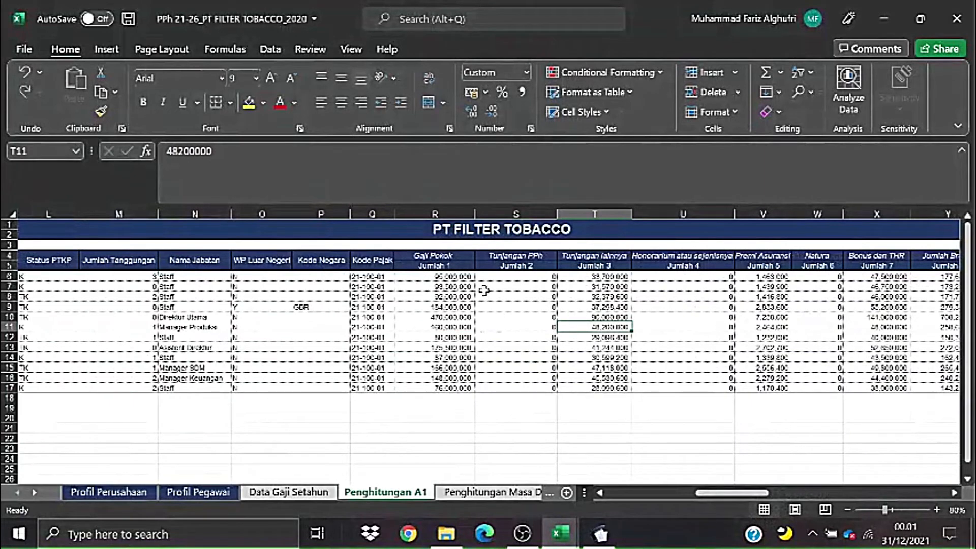
key(alt+Tab)
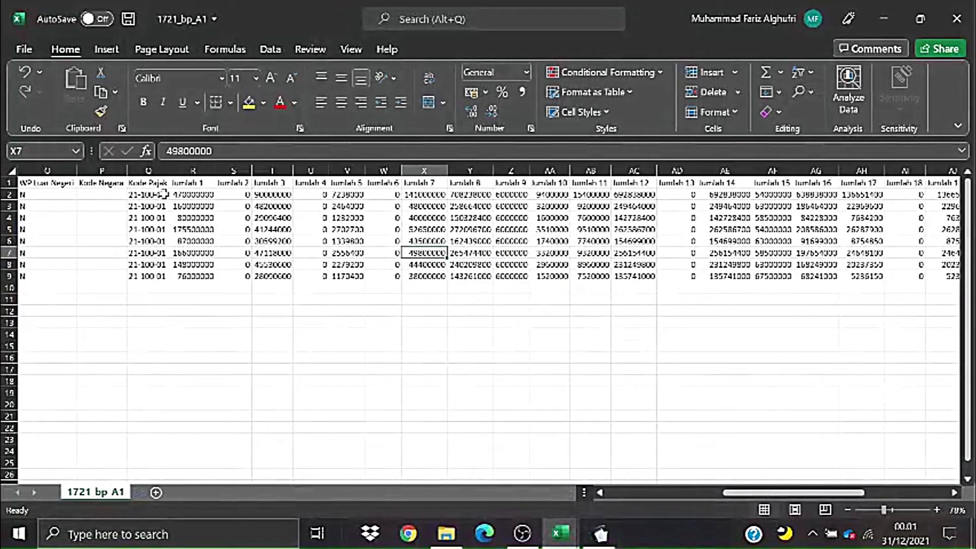
click(204, 194)
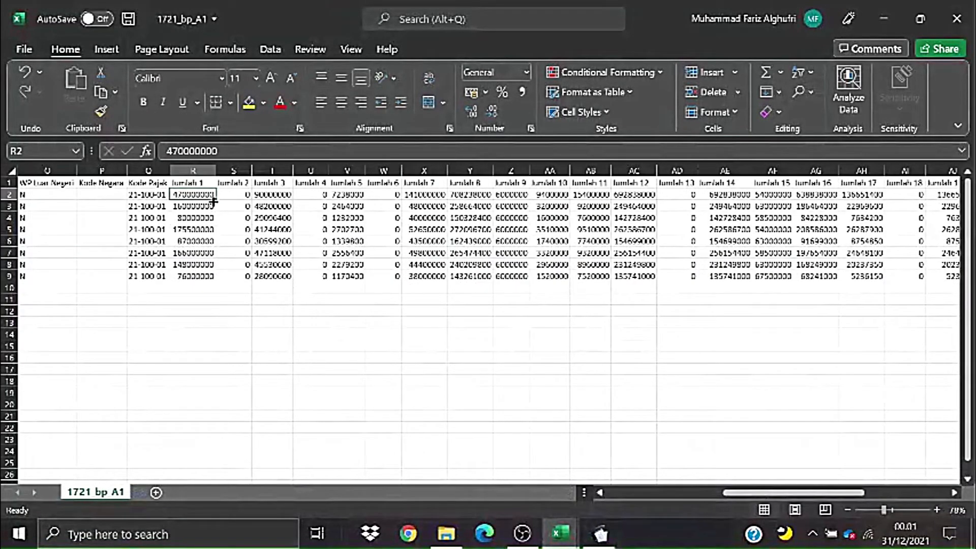
key(alt+Tab)
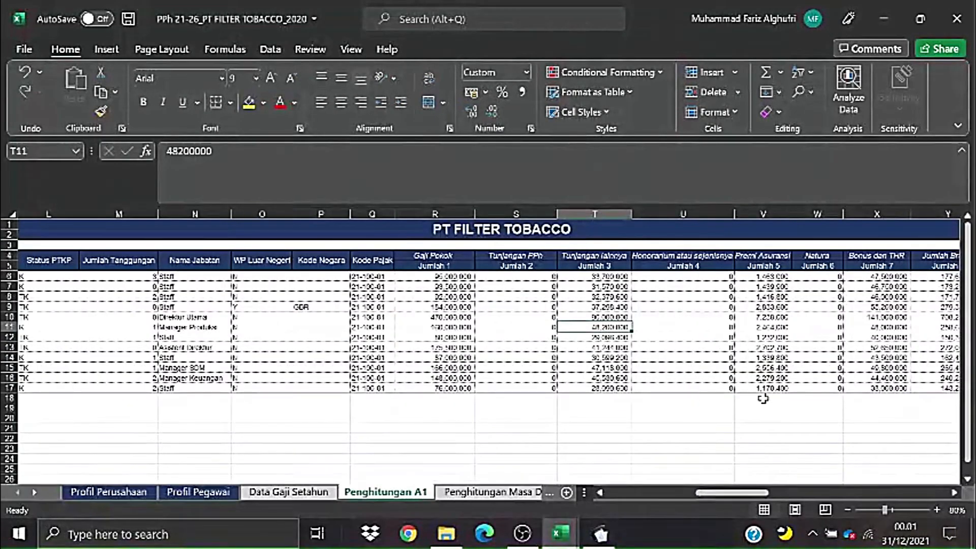
drag(728, 495, 753, 496)
click(589, 328)
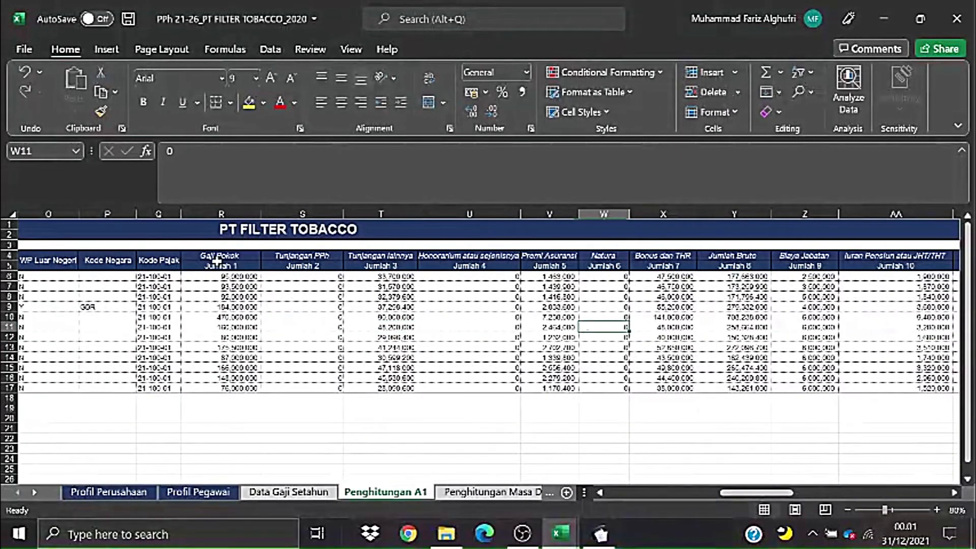
drag(221, 254, 751, 257)
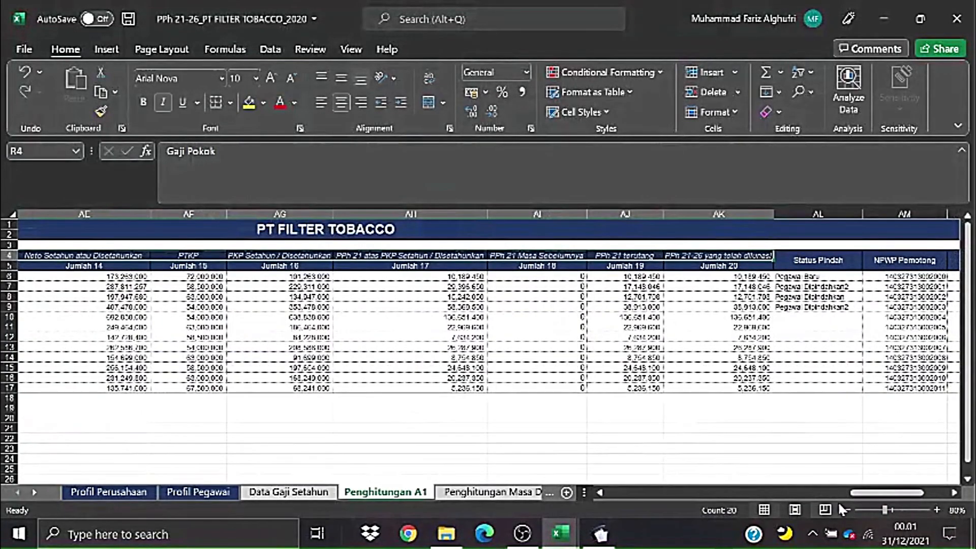
drag(859, 492, 712, 492)
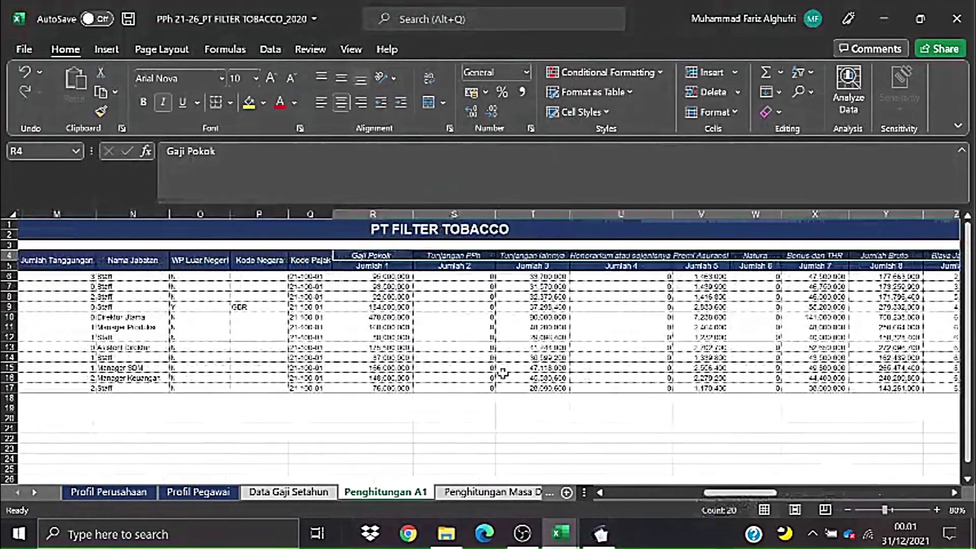
click(503, 370)
key(ctrl+Tab)
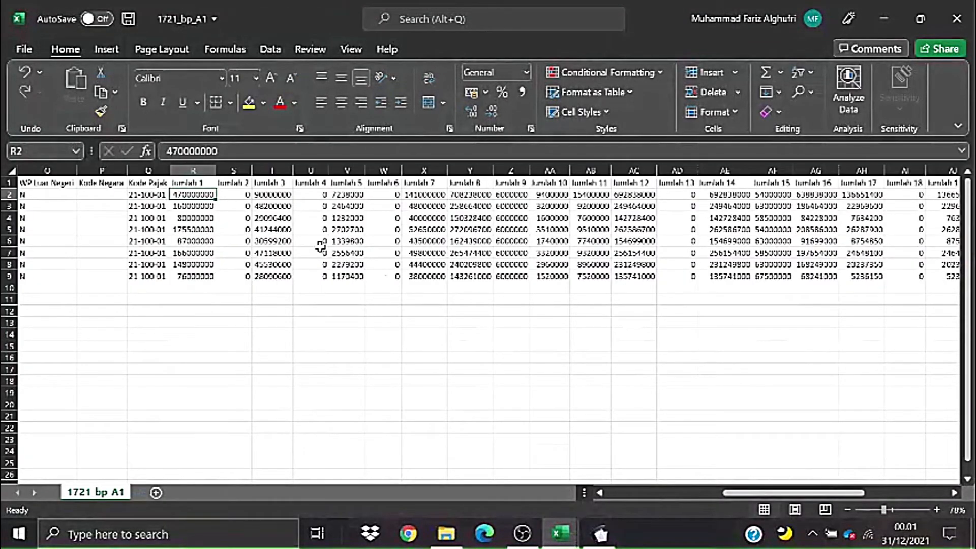
key(ctrl+Tab)
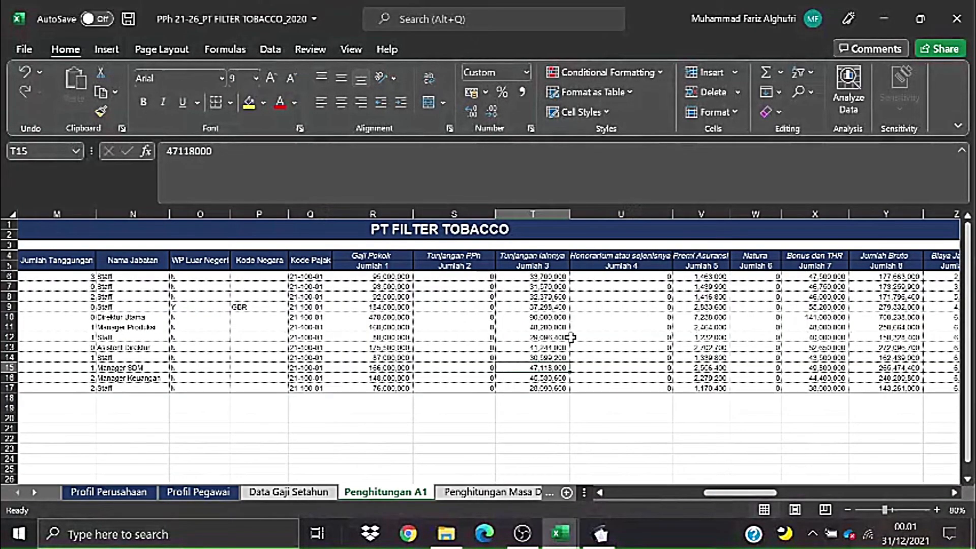
- Review salary rows on Data Gaji Setahun and Penghitungan A1, then select 1721_bp_A1's Jumlah cells in rows 2–9
click(299, 493)
drag(736, 493, 633, 501)
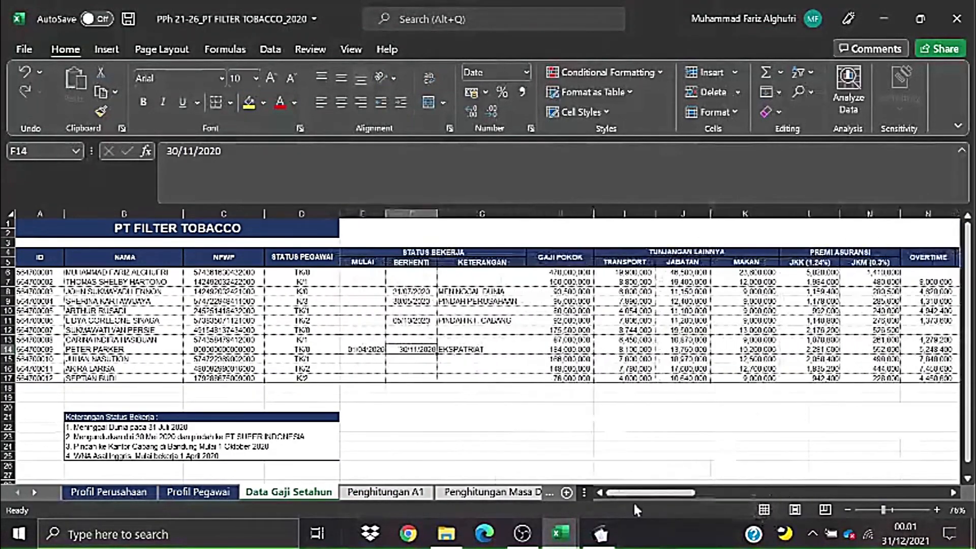
click(533, 378)
mouse_move(73, 273)
mouse_down()
mouse_move(231, 288)
mouse_move(659, 391)
mouse_move(829, 391)
mouse_move(912, 377)
mouse_move(851, 378)
mouse_up()
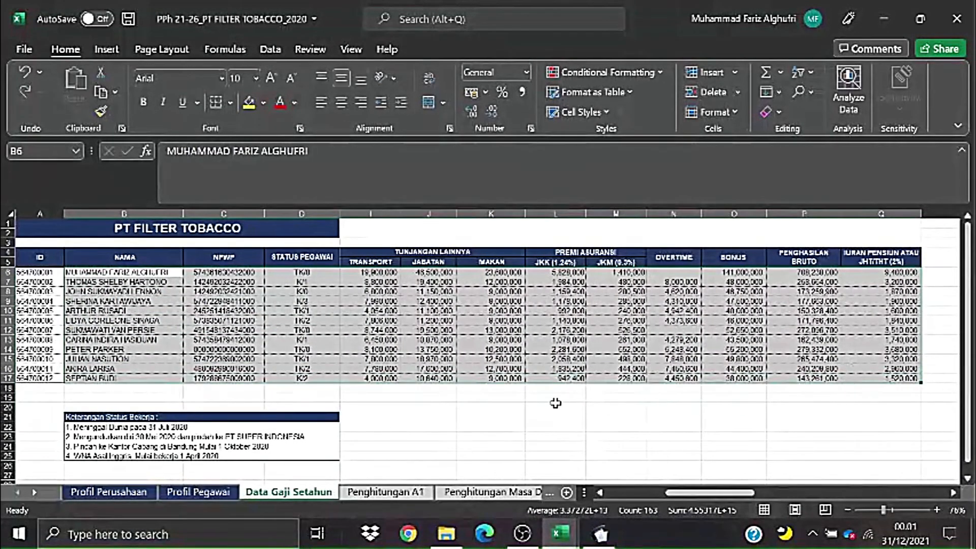
click(556, 407)
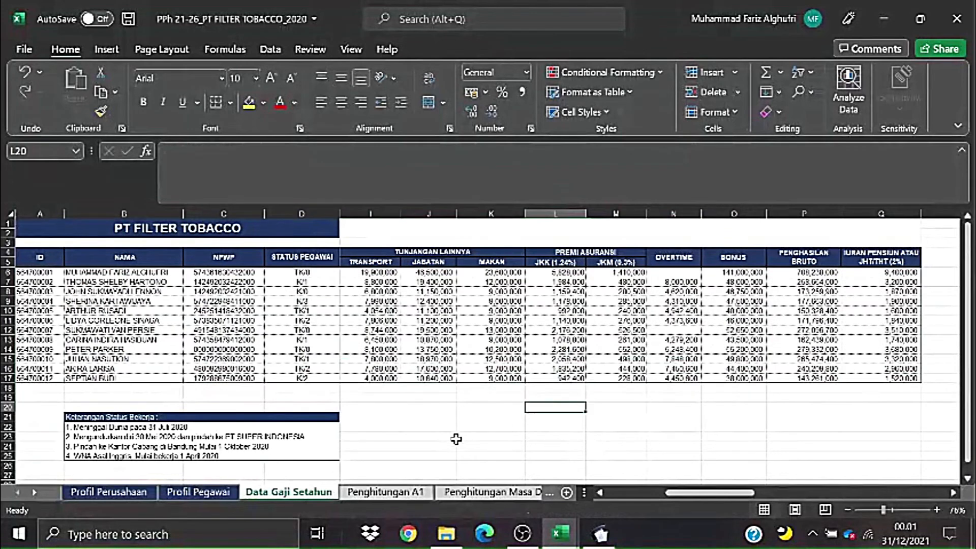
click(387, 492)
drag(382, 277, 762, 387)
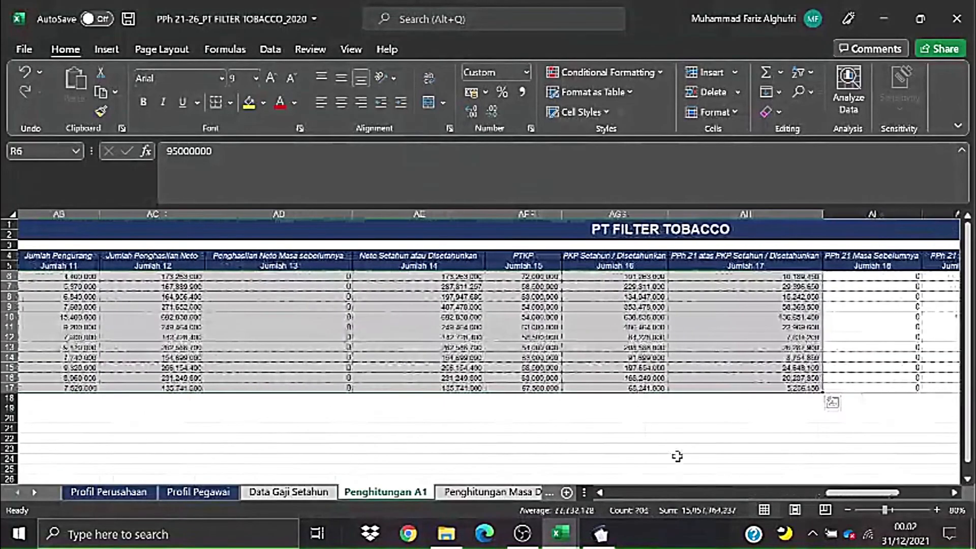
key(alt+Tab)
click(575, 347)
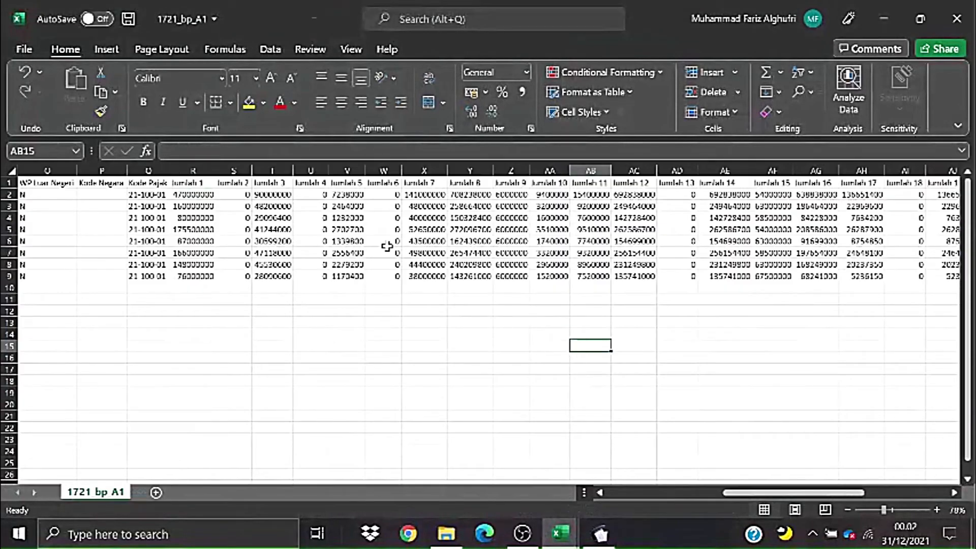
drag(195, 194, 783, 269)
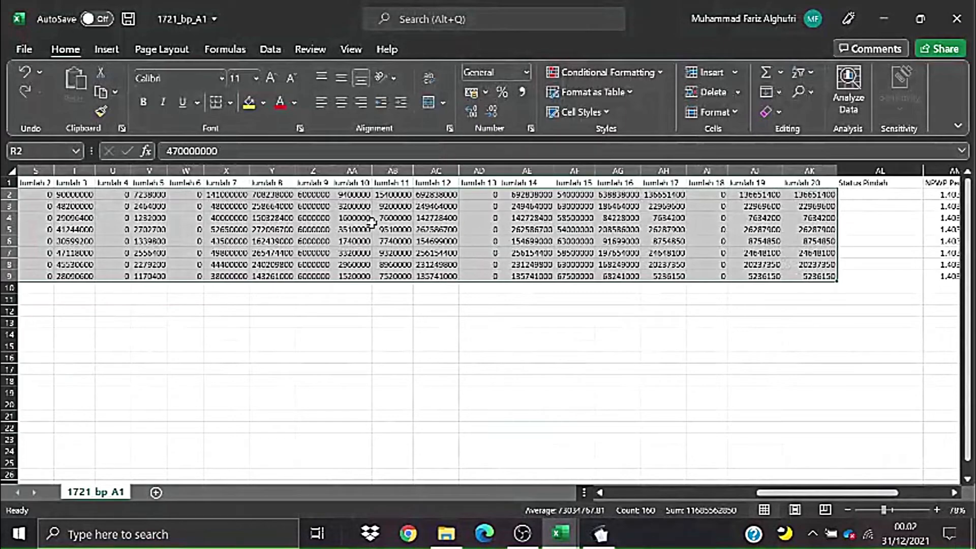
- Apply the custom "0" format to the Jumlah 1–20 amounts in R2:AD9
click(531, 129)
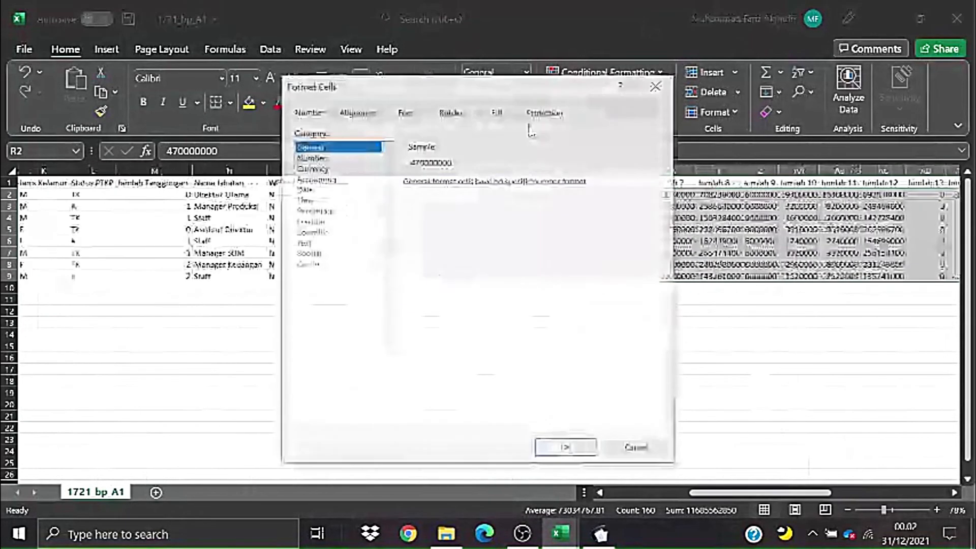
click(322, 157)
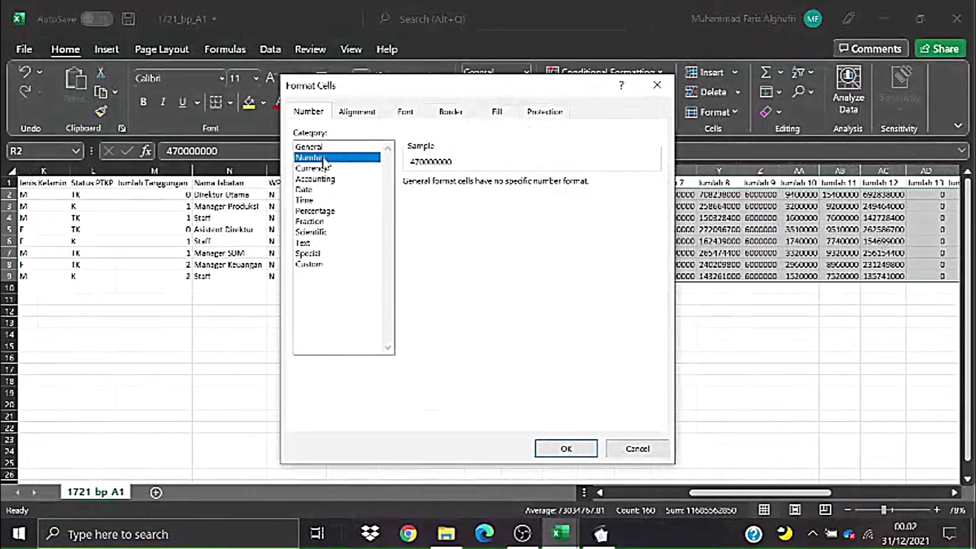
click(320, 169)
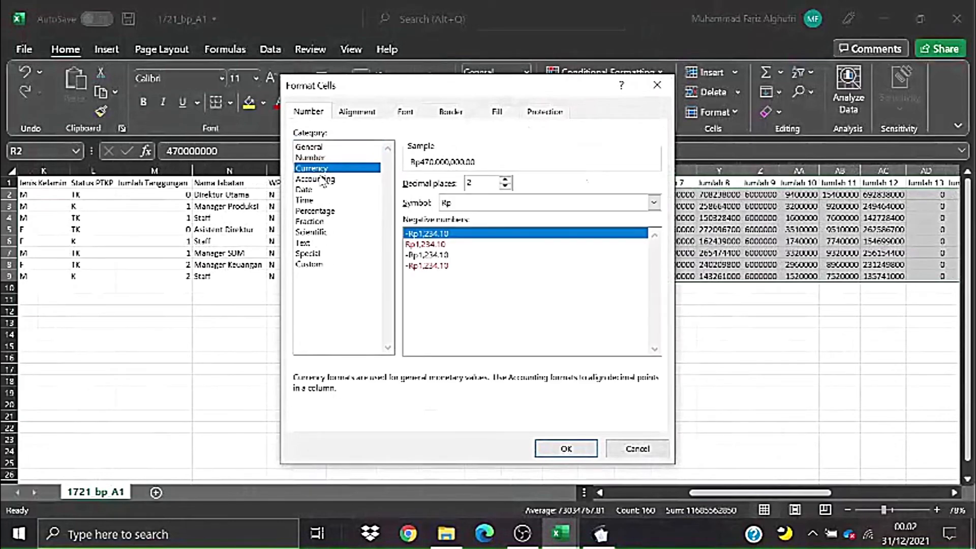
click(314, 265)
click(423, 222)
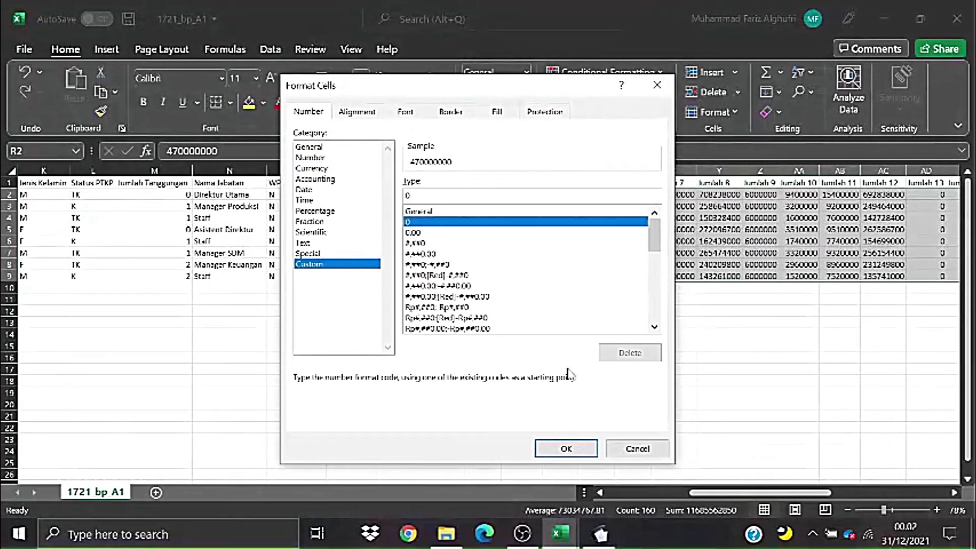
click(568, 447)
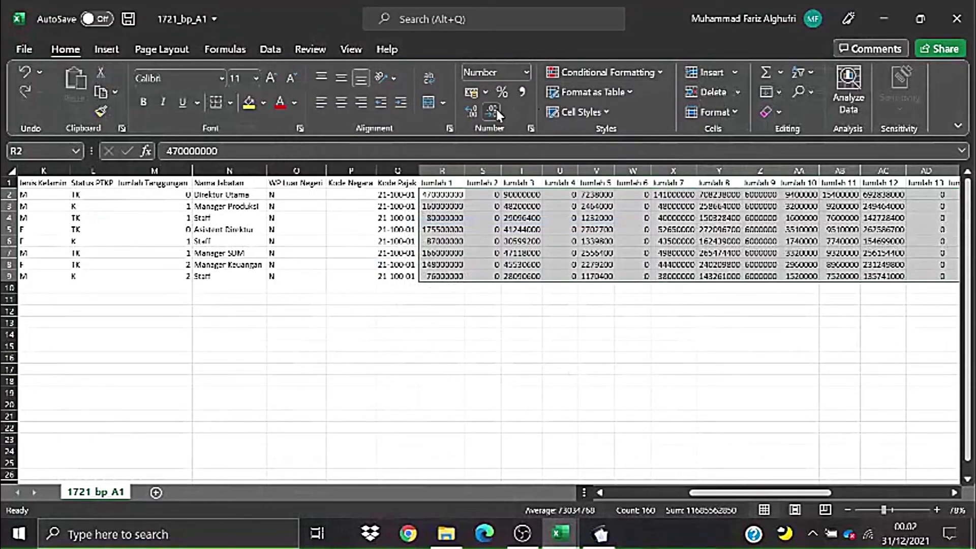
click(717, 345)
drag(735, 493, 820, 495)
- Check the Status Pindah cells, then select and widen the NPWP Pemotong column AM
click(694, 380)
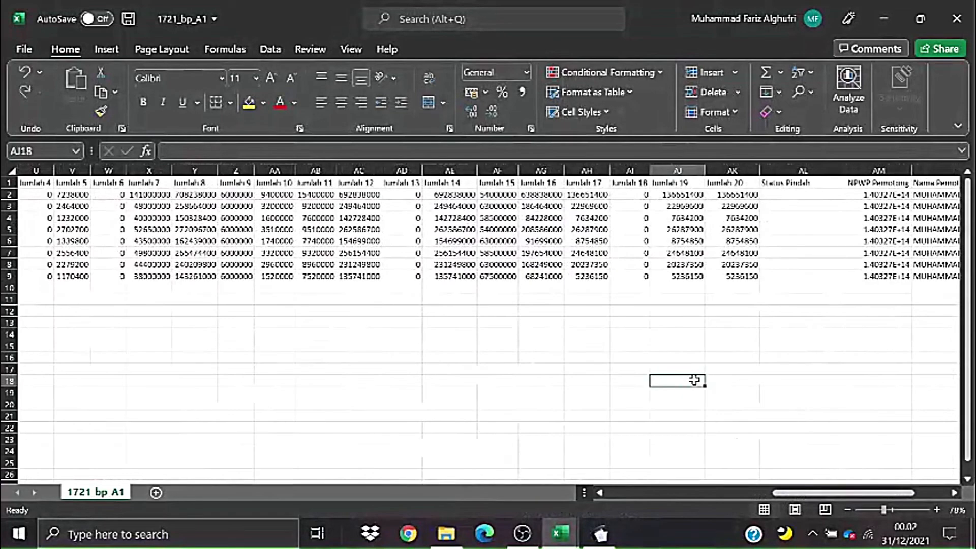
click(731, 367)
click(803, 334)
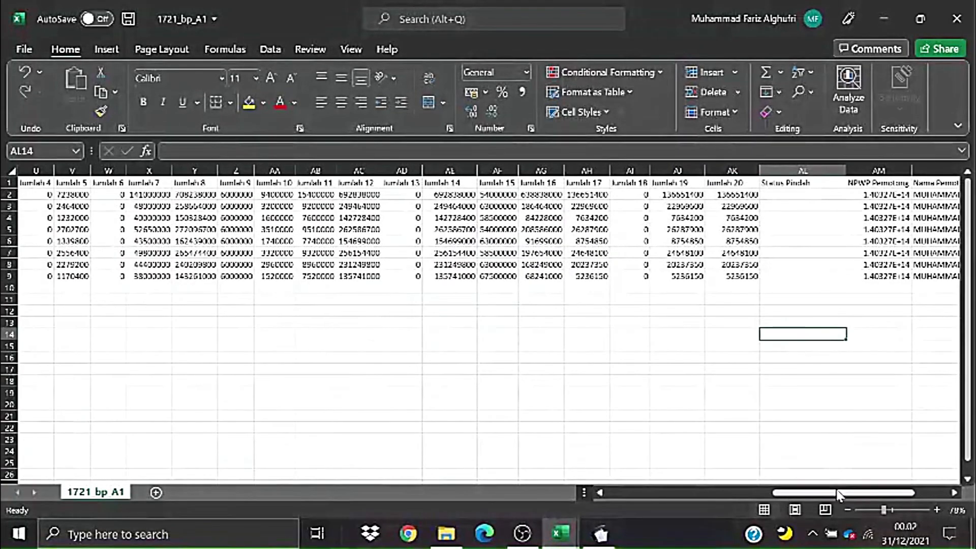
drag(878, 497, 911, 497)
drag(661, 195, 614, 274)
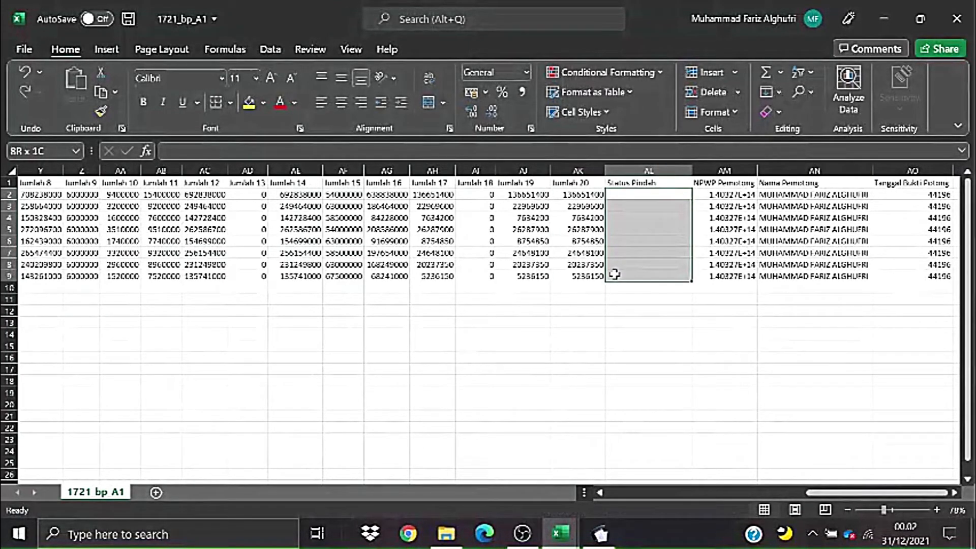
click(694, 369)
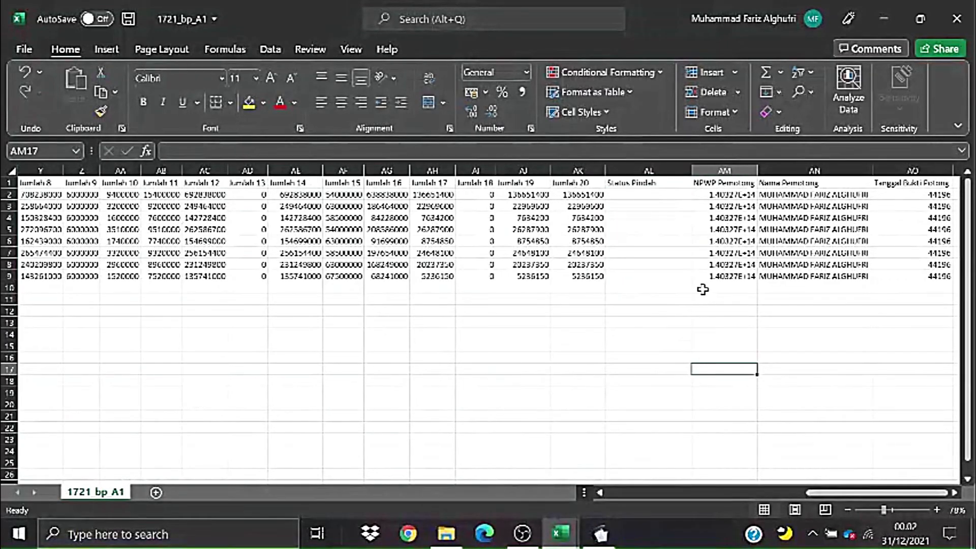
click(627, 221)
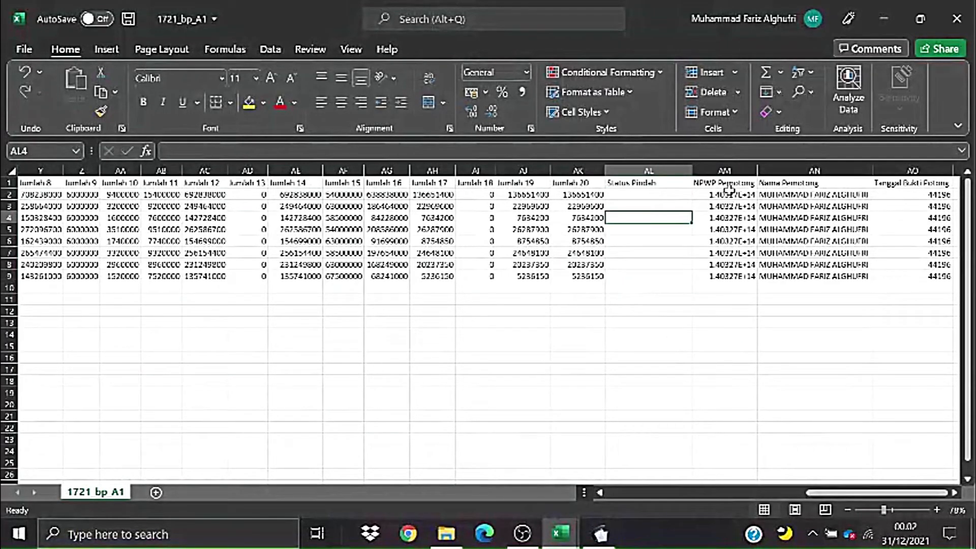
drag(732, 194, 732, 276)
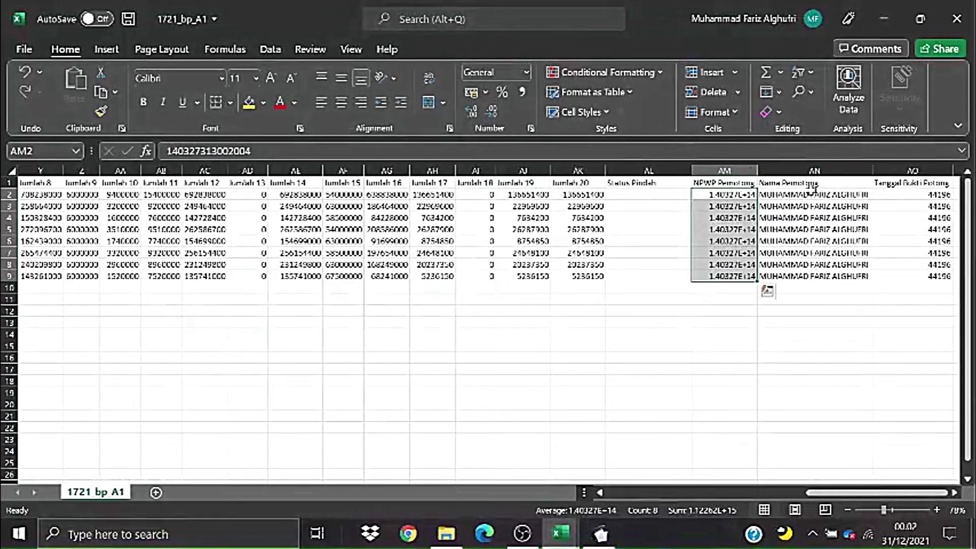
drag(759, 171, 778, 172)
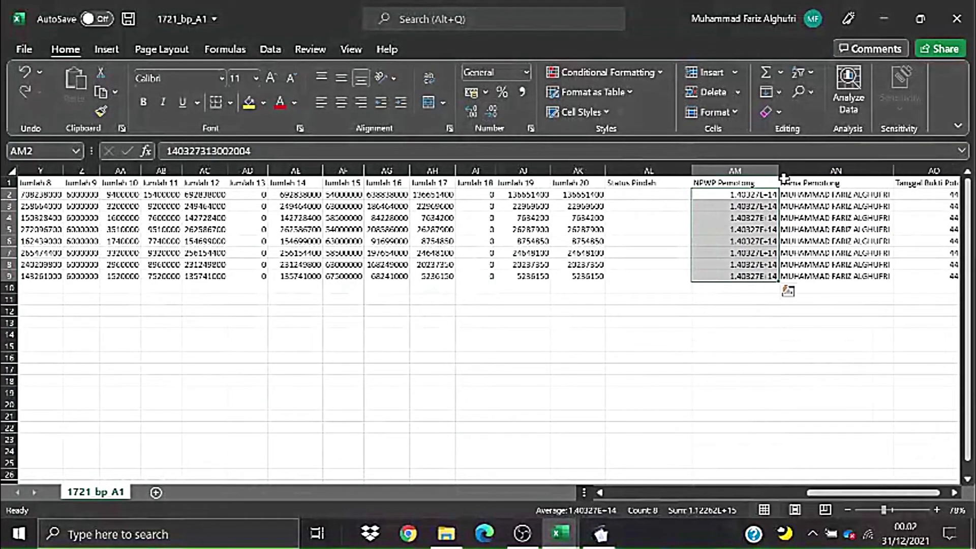
click(791, 216)
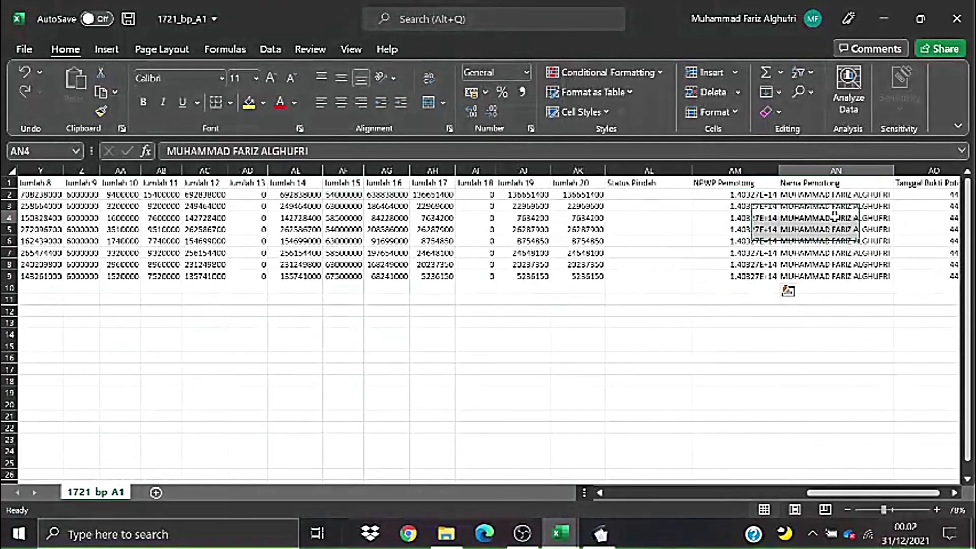
drag(819, 209, 821, 277)
drag(737, 195, 747, 278)
click(747, 335)
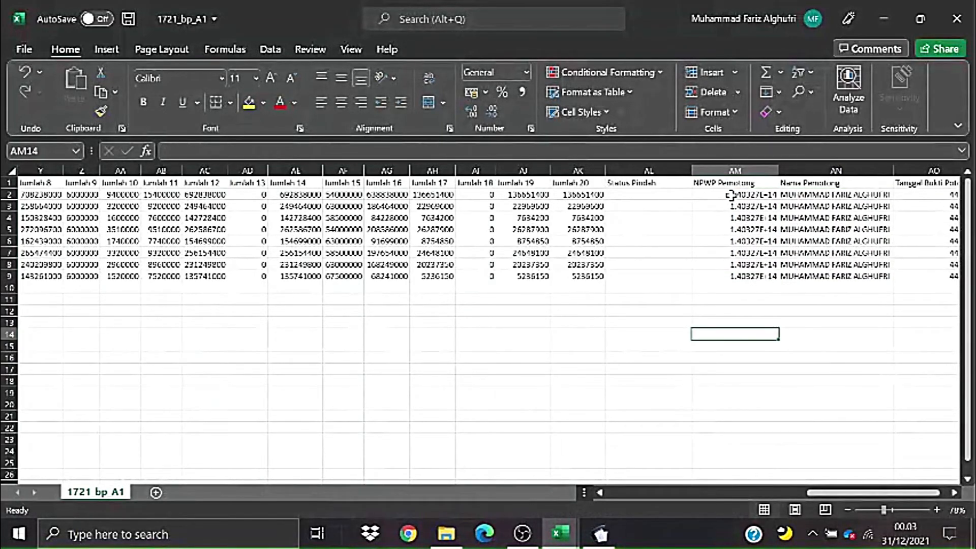
drag(733, 196, 747, 277)
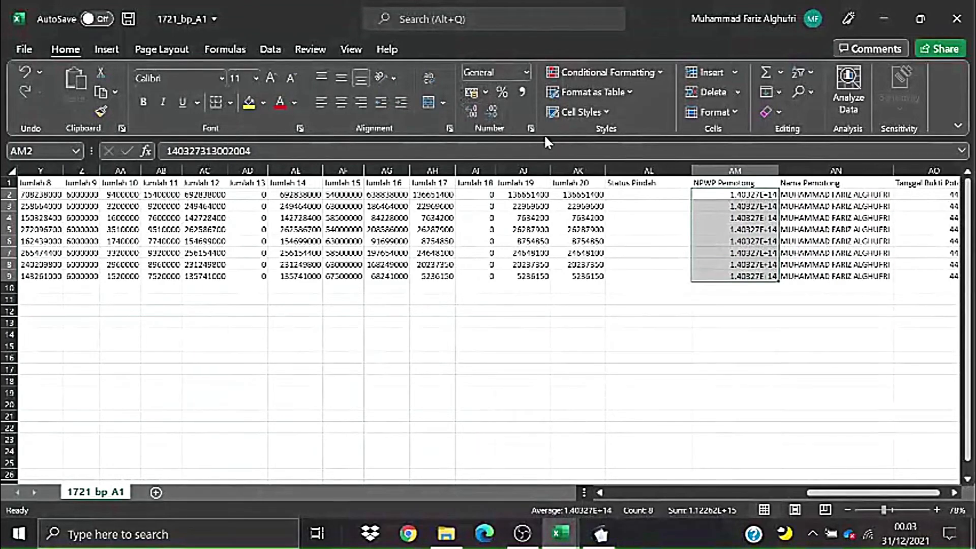
click(531, 129)
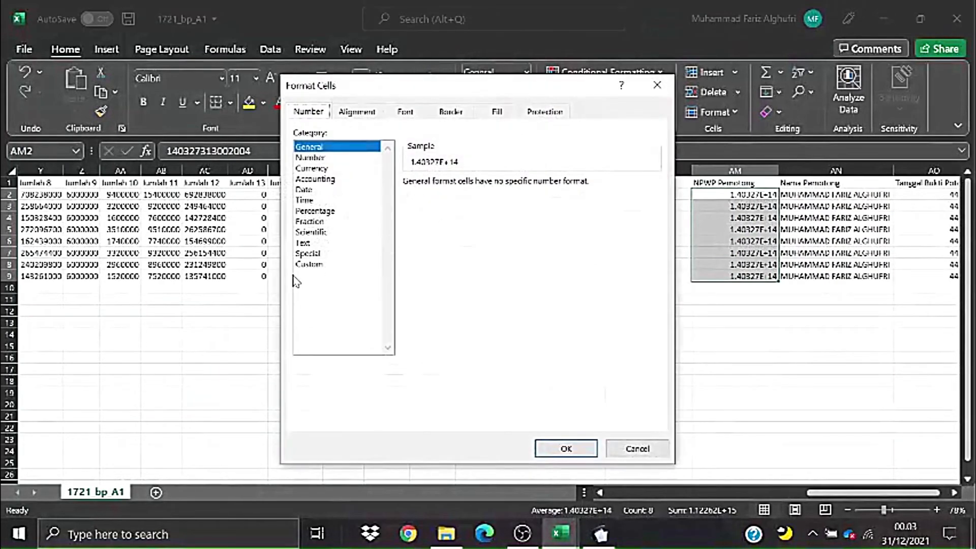
click(312, 265)
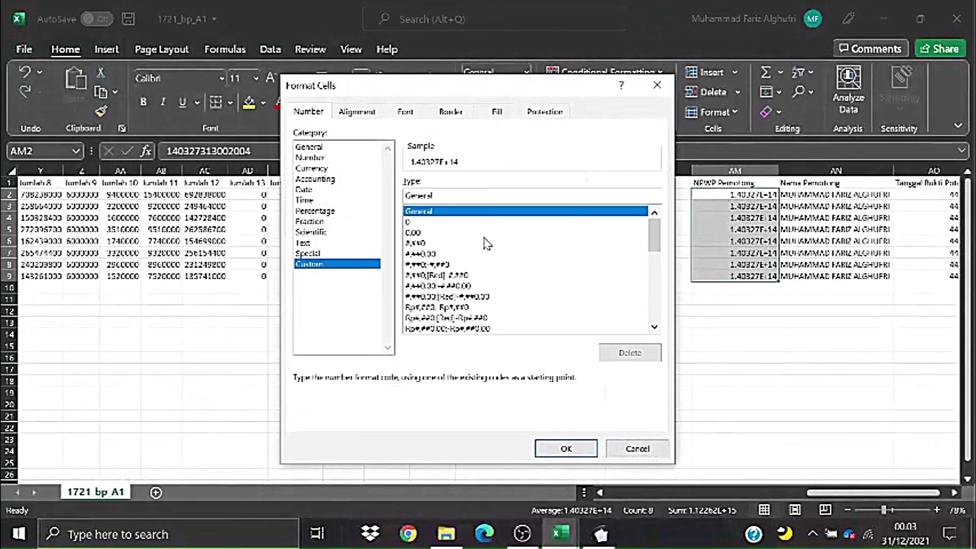
drag(655, 236, 655, 305)
click(461, 328)
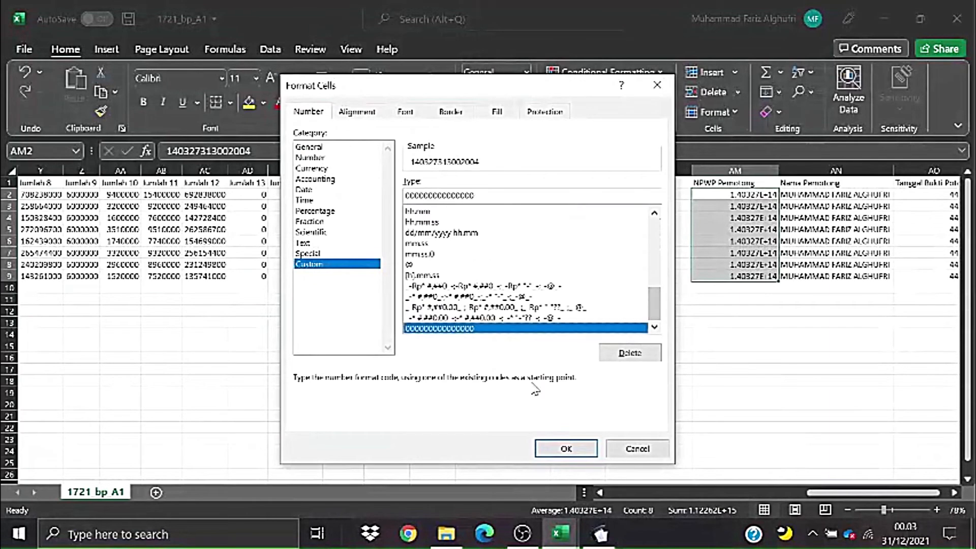
click(567, 448)
click(829, 403)
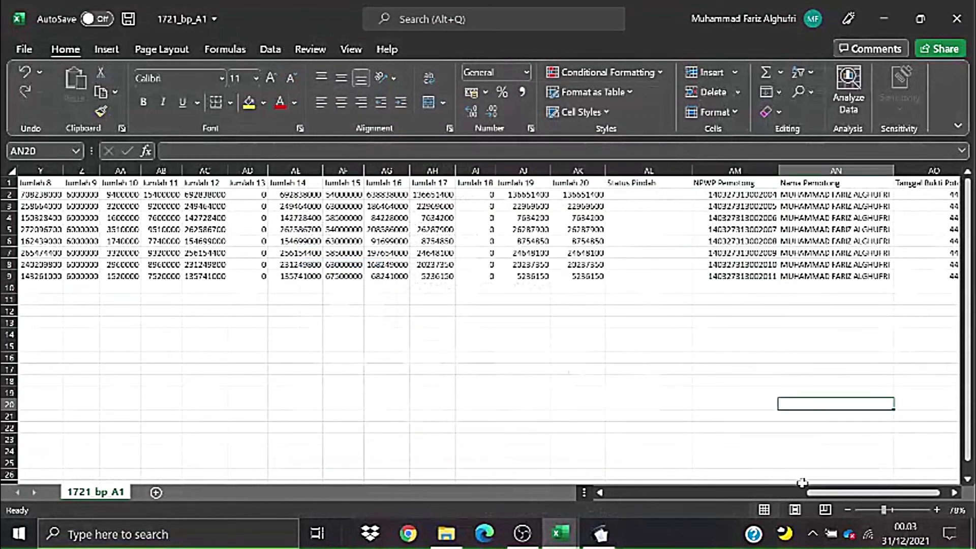
drag(813, 492, 822, 493)
click(816, 206)
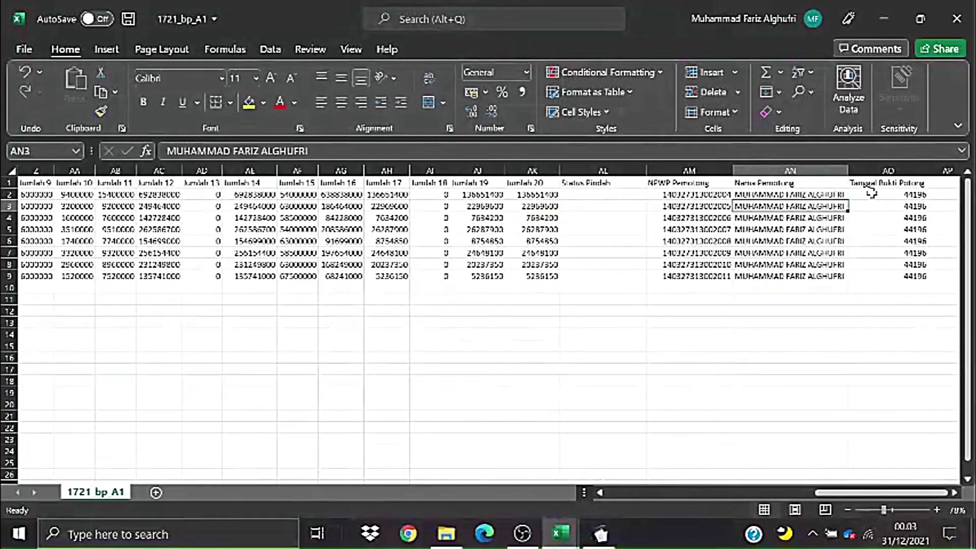
- Select the eight 44196 values in AO2:AO9 and show Format Cells' Date category
click(892, 184)
click(918, 286)
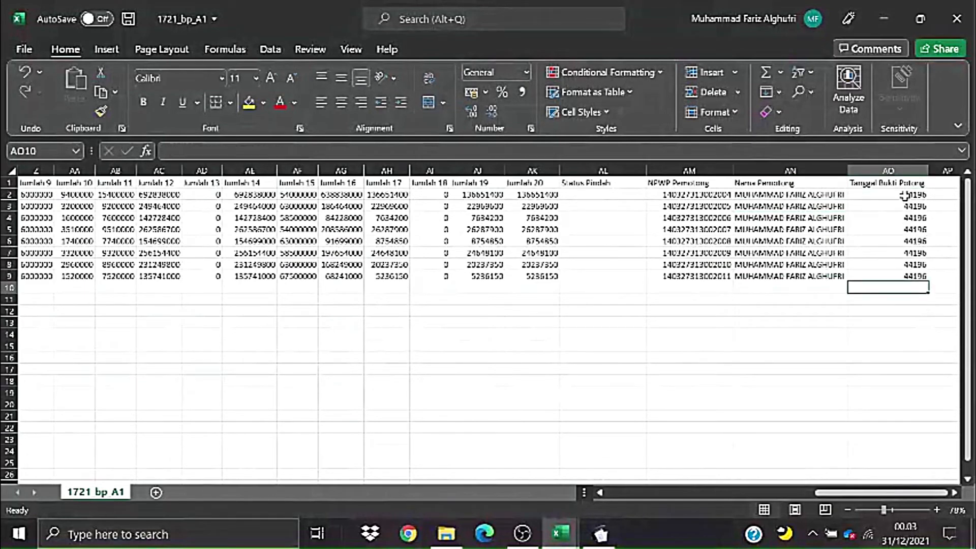
drag(904, 195, 910, 276)
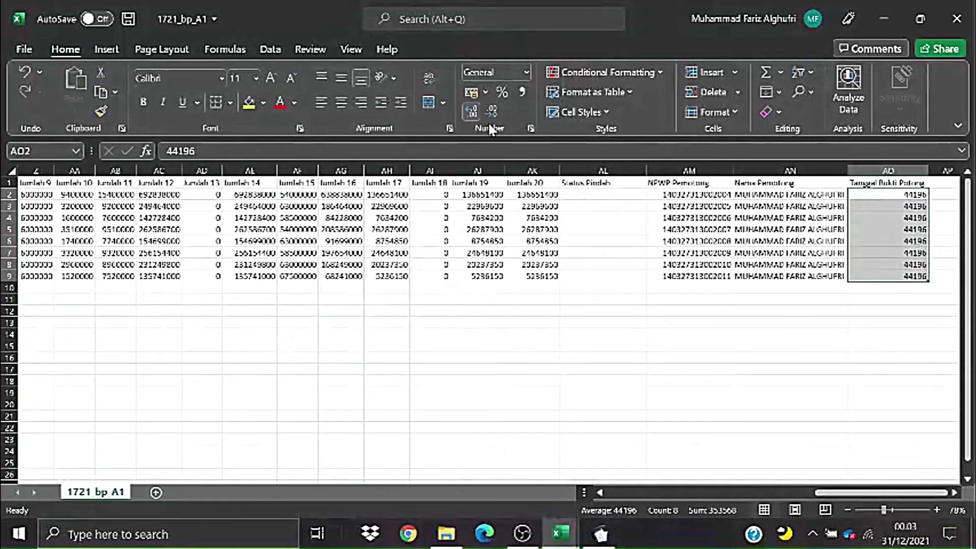
click(532, 128)
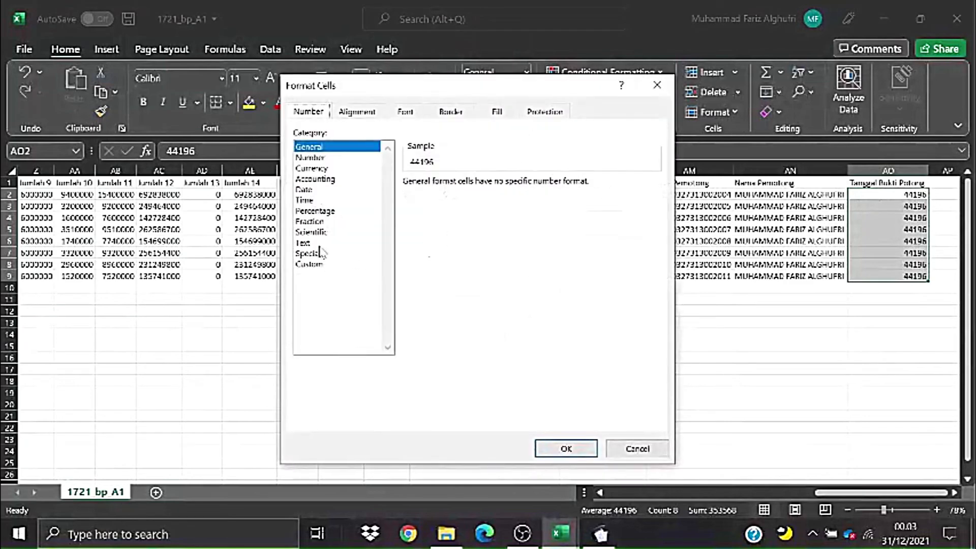
click(327, 190)
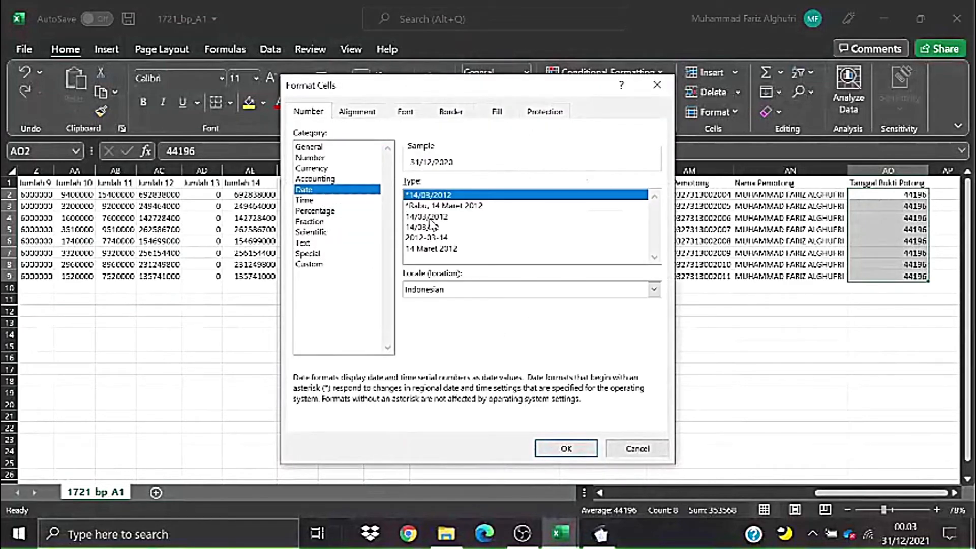
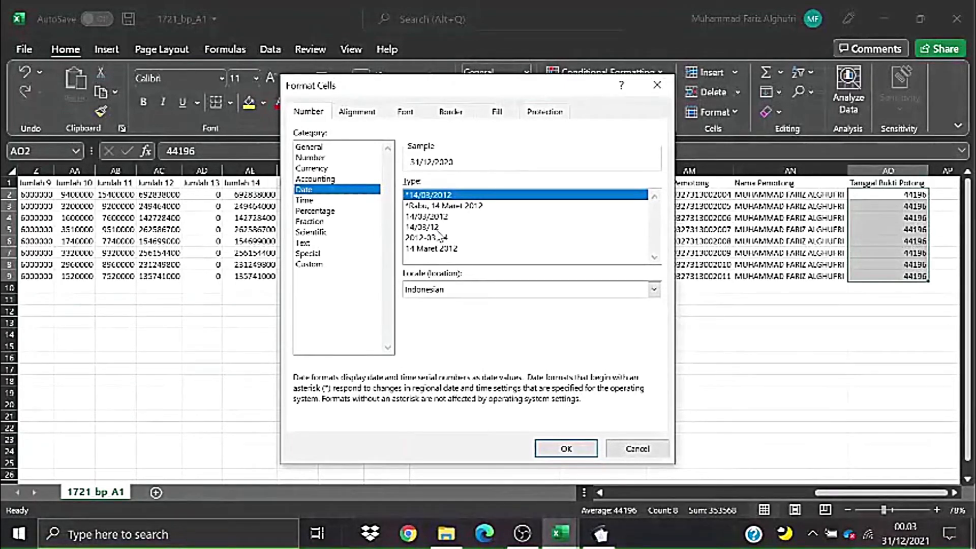
- Apply the 14/03/2012 date type to AO2:AO9 so 44196 reads 31/12/2020
click(438, 230)
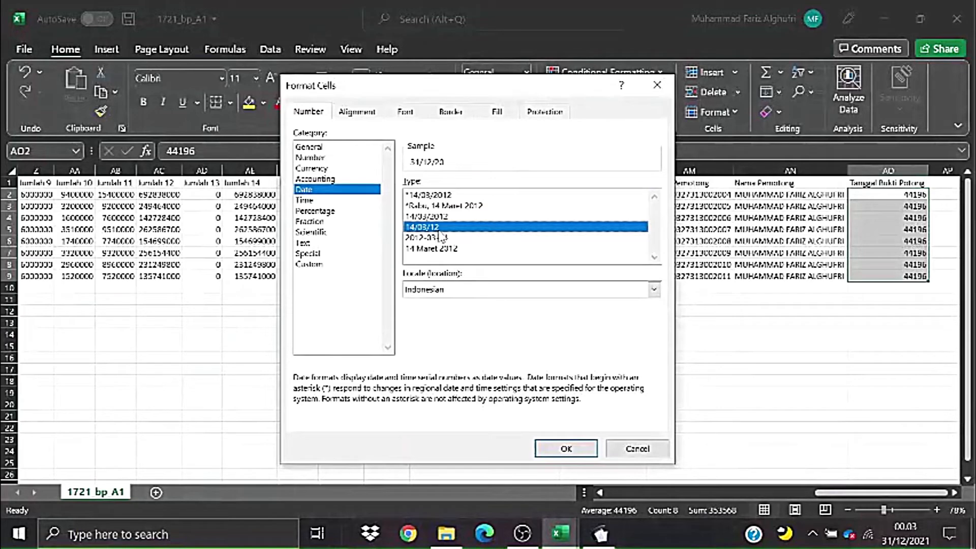
click(415, 218)
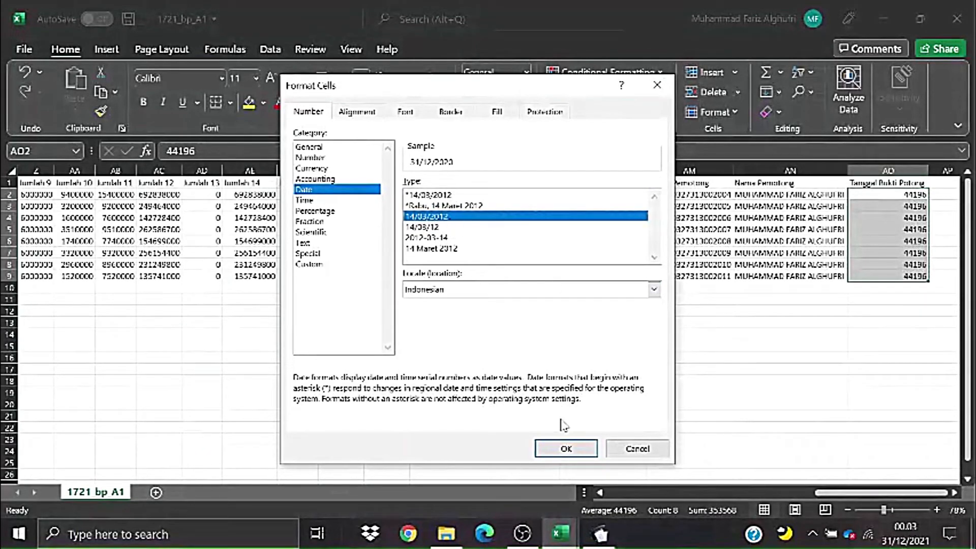
click(566, 449)
click(788, 370)
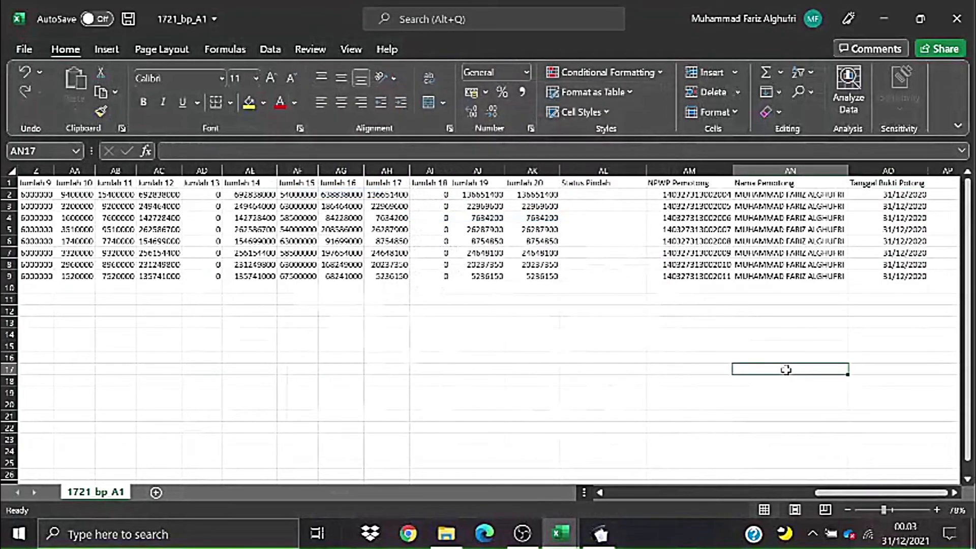
- Review the dates in AO2:AO9 and the employee names in I2:I9
mouse_move(872, 496)
mouse_down()
mouse_move(859, 496)
mouse_move(876, 496)
mouse_up()
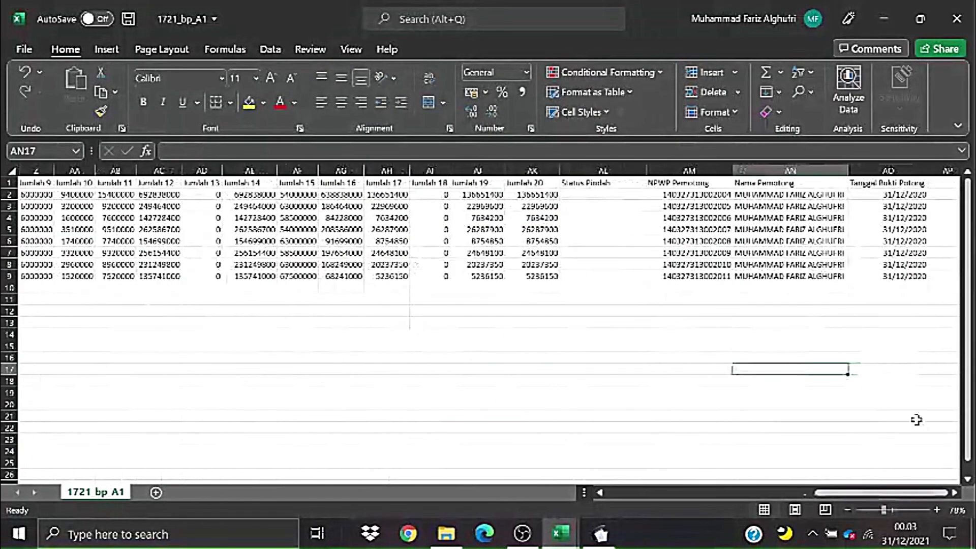
drag(901, 196, 902, 277)
click(788, 334)
drag(837, 493, 661, 516)
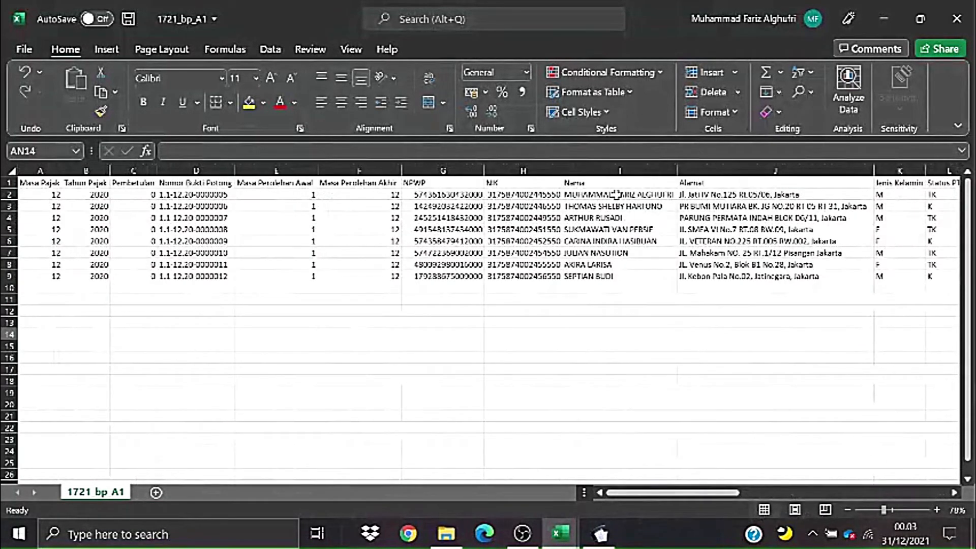
drag(613, 196, 621, 279)
click(639, 356)
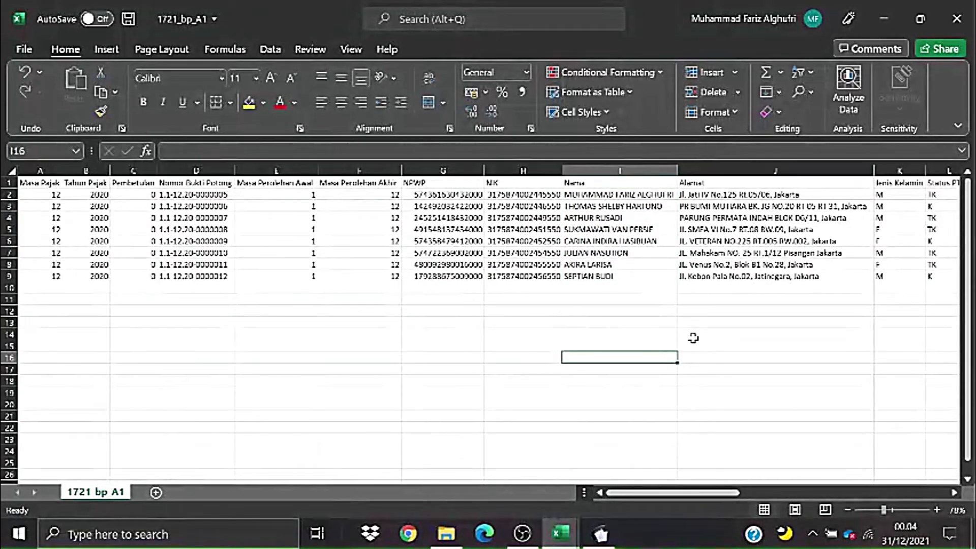
mouse_move(685, 496)
mouse_down()
mouse_move(763, 510)
mouse_move(673, 509)
mouse_up()
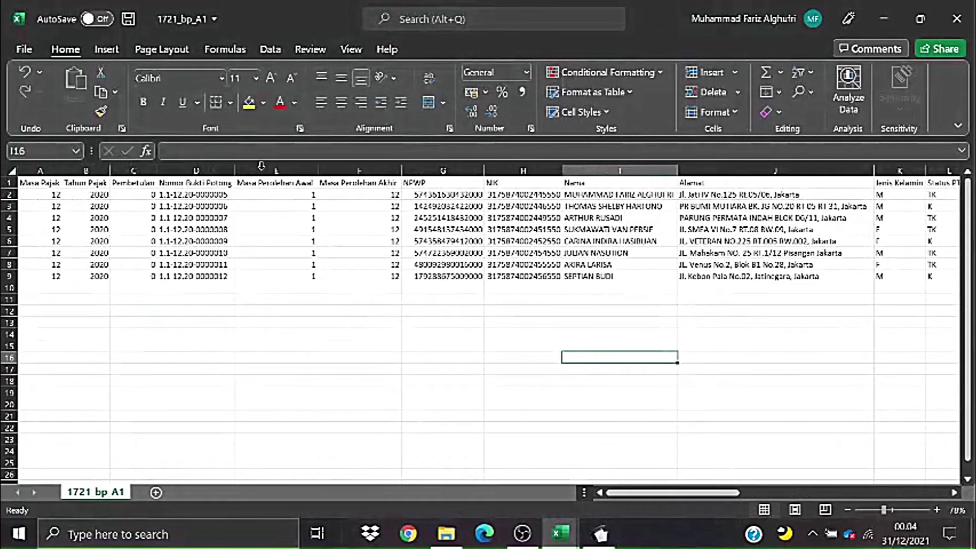
- Save the 1721_bp_A1 workbook and bring up the Save As page
click(128, 22)
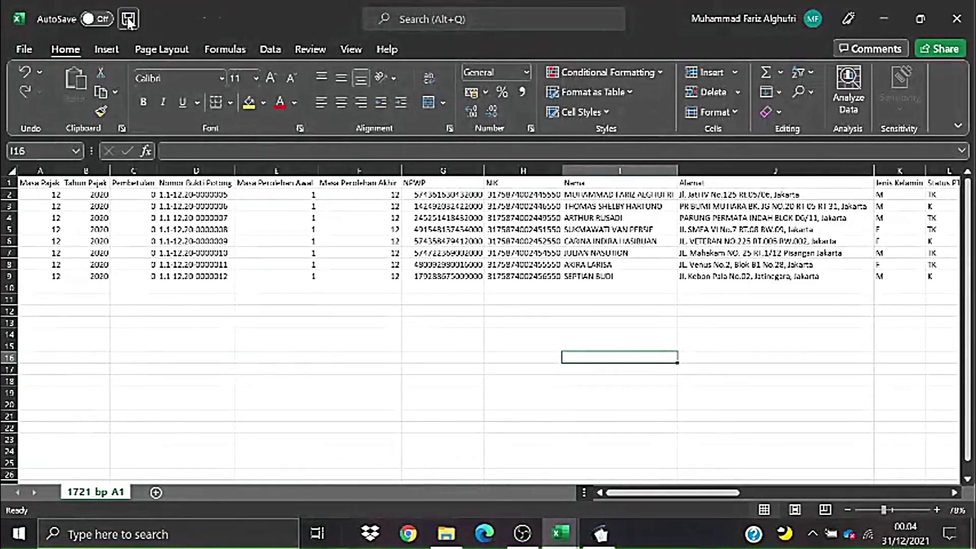
drag(638, 494, 851, 496)
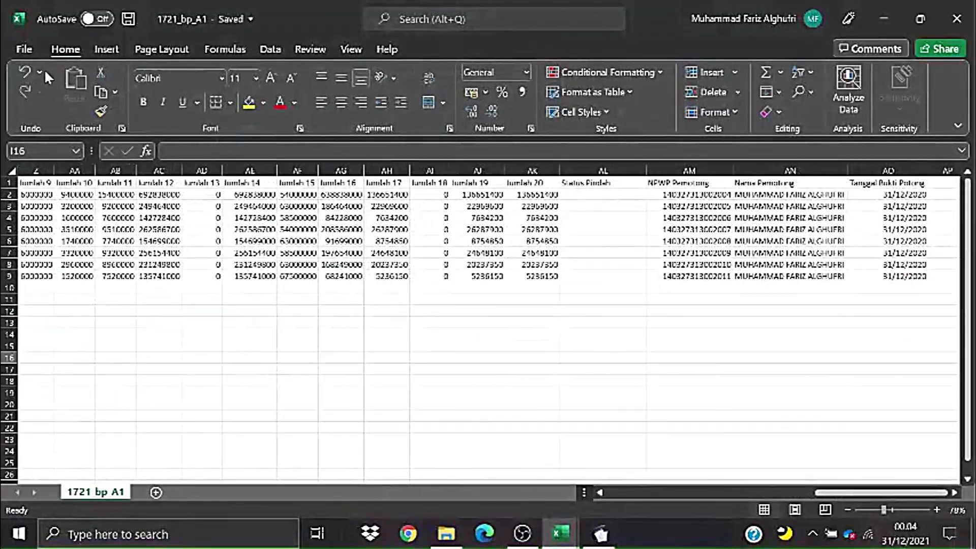
click(23, 49)
click(83, 244)
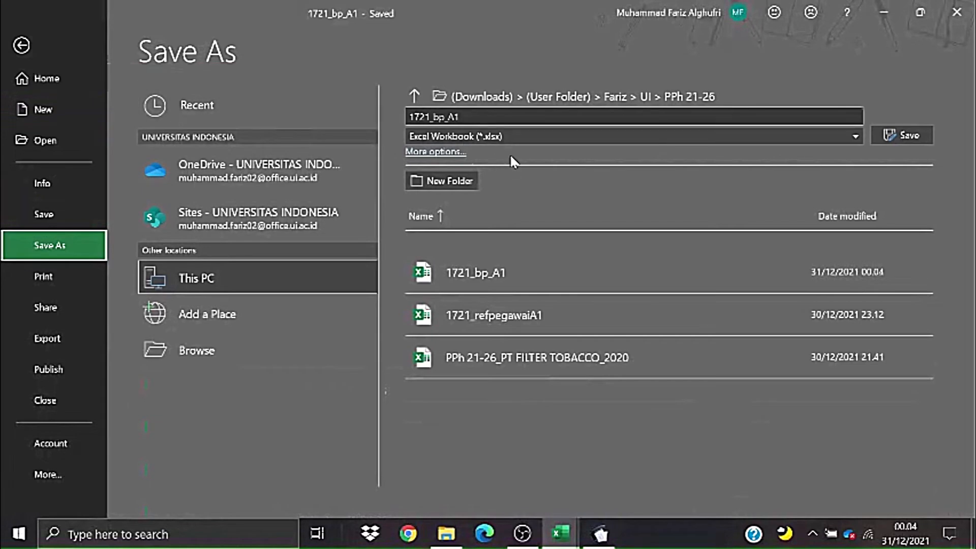
- Save the sheet as CSV (Comma delimited) named 'IMPOR A1_PT FILTER TOBACCO'
click(515, 135)
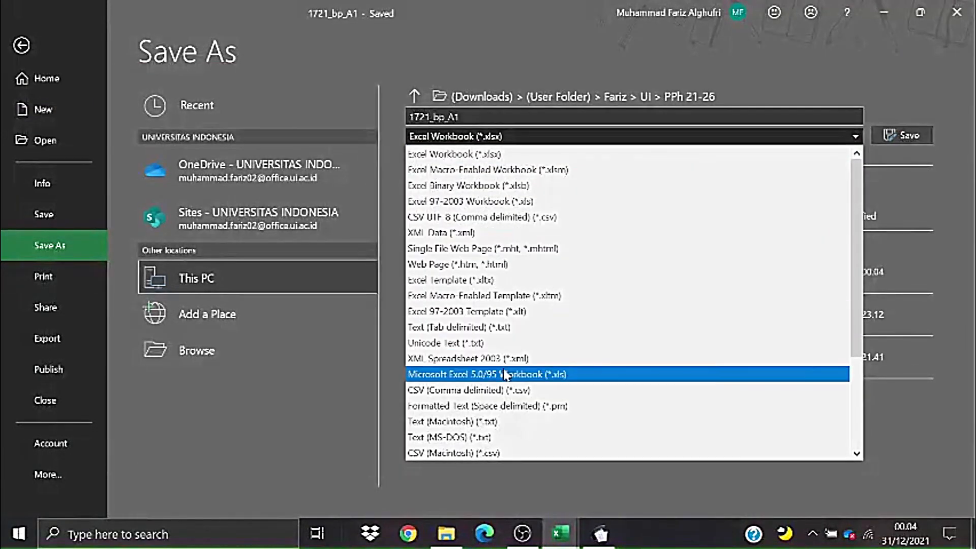
click(503, 390)
click(479, 115)
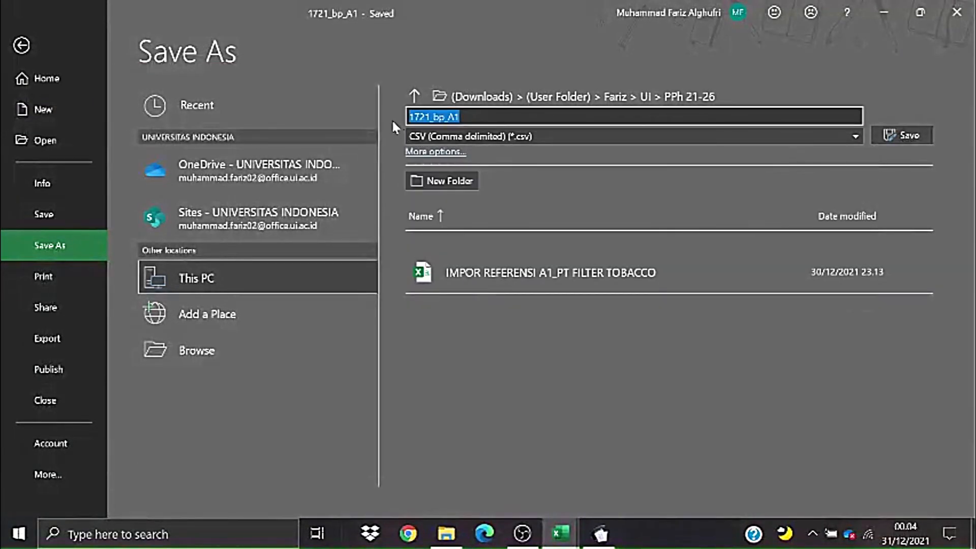
text(IMPOR)
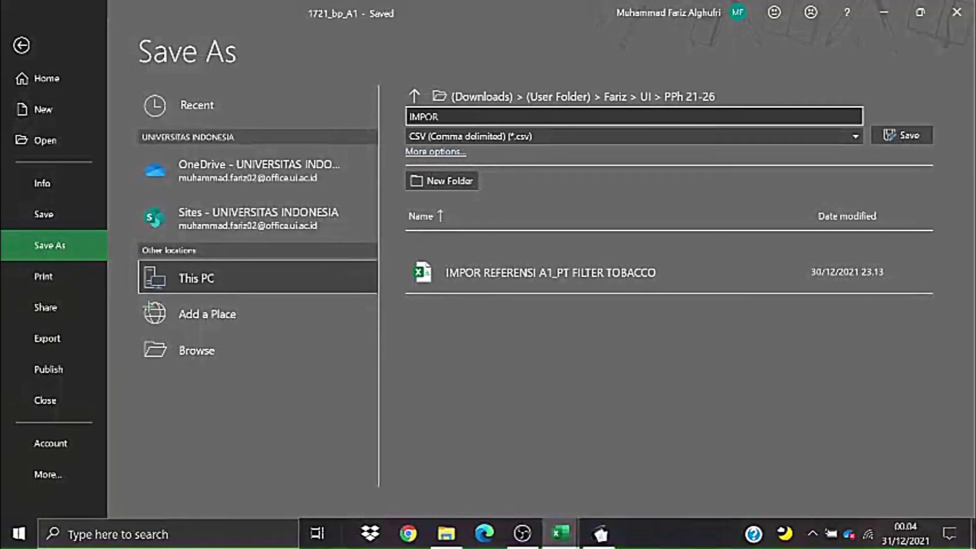
text( A1)
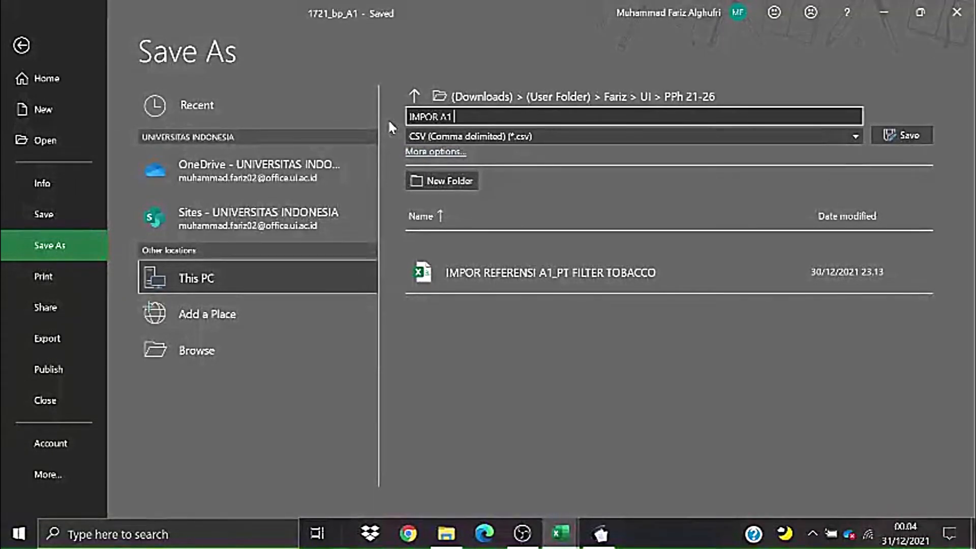
key(BackSpace)
text(_P)
key(BackSpace)
text(PT FILTER TOBACCO)
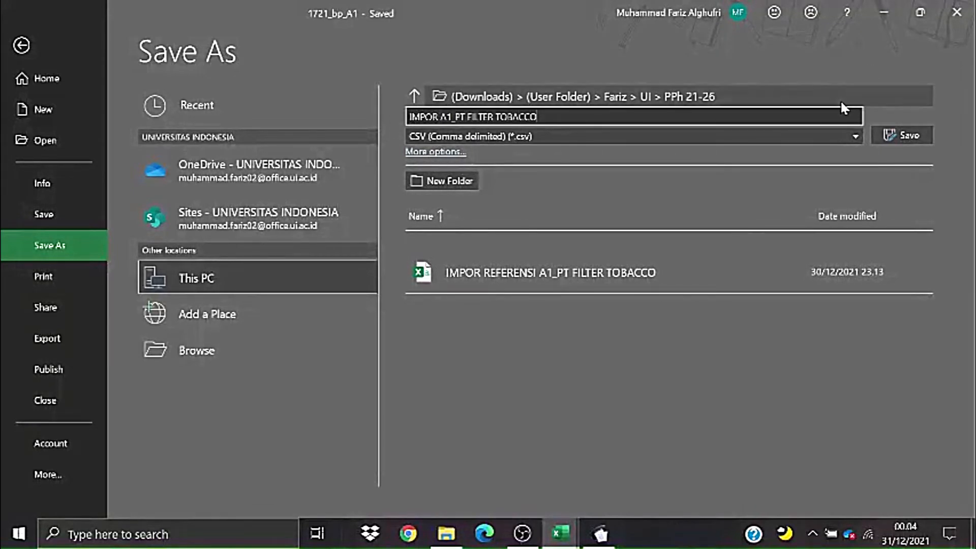
click(877, 135)
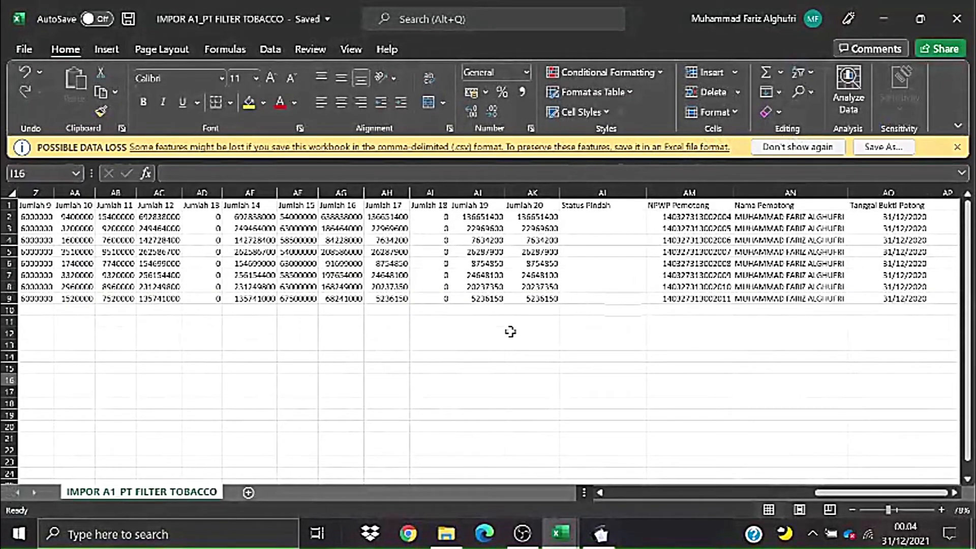
- Check the NPWP value in G8, then close the CSV workbook
drag(878, 493, 508, 513)
click(361, 333)
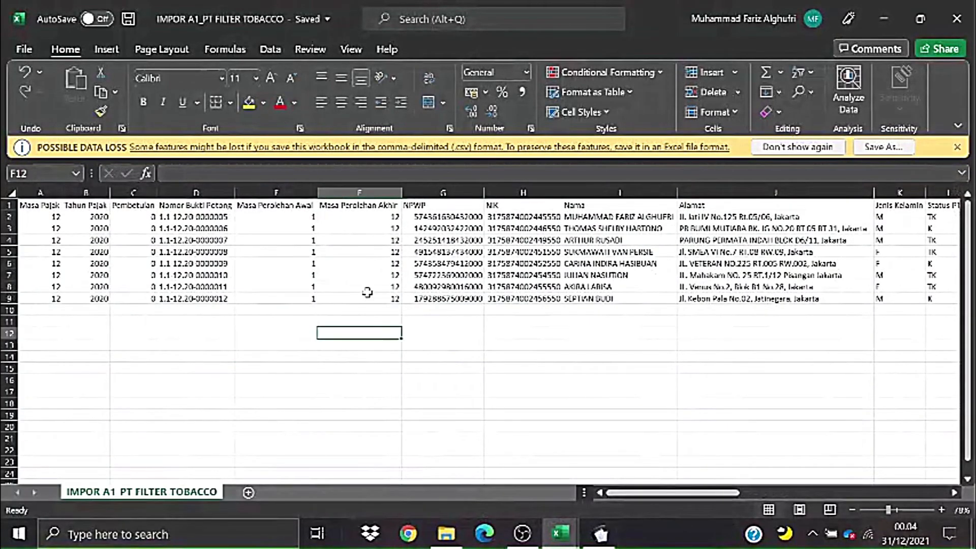
click(435, 285)
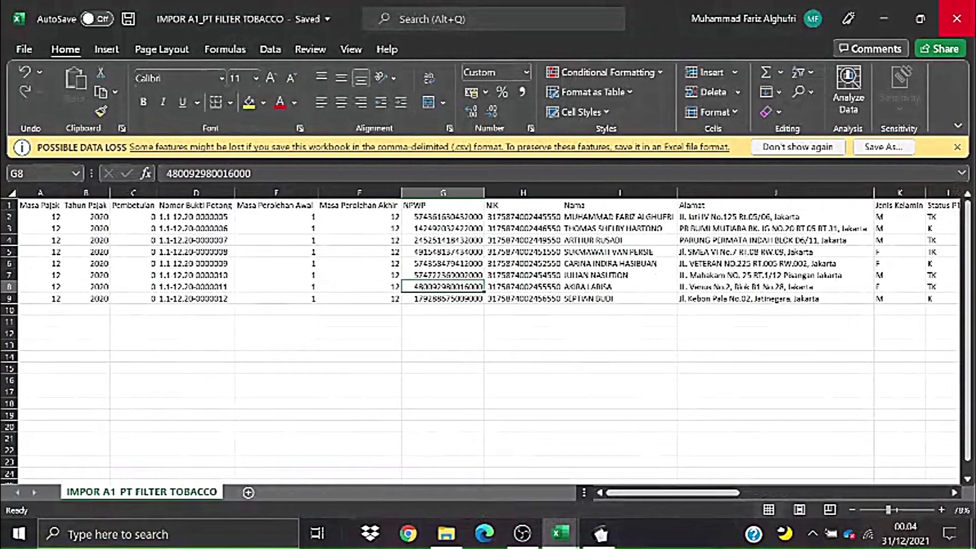
click(957, 19)
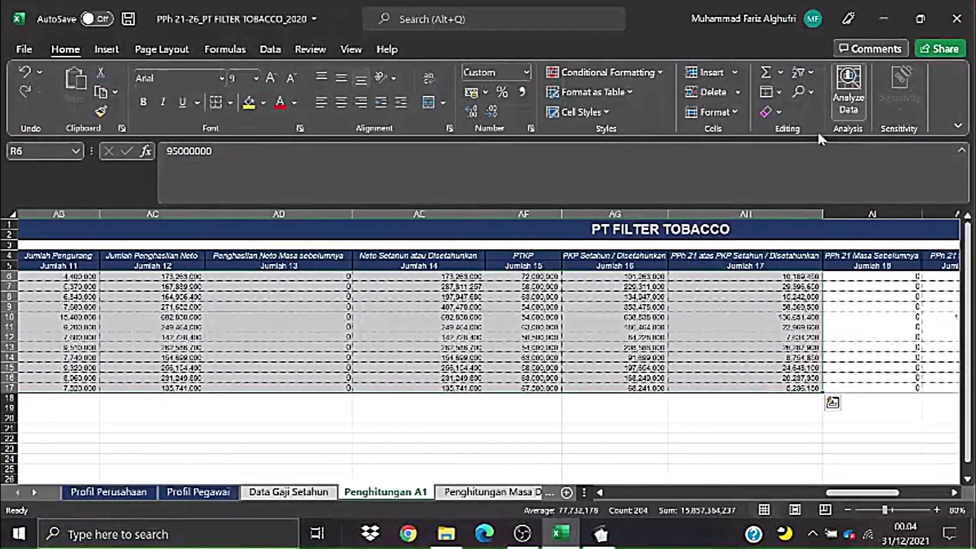
click(608, 448)
- Verify IMPOR A1_PT FILTER TOBACCO is in the PPh 21-26 folder, then return to e-SPT
click(447, 533)
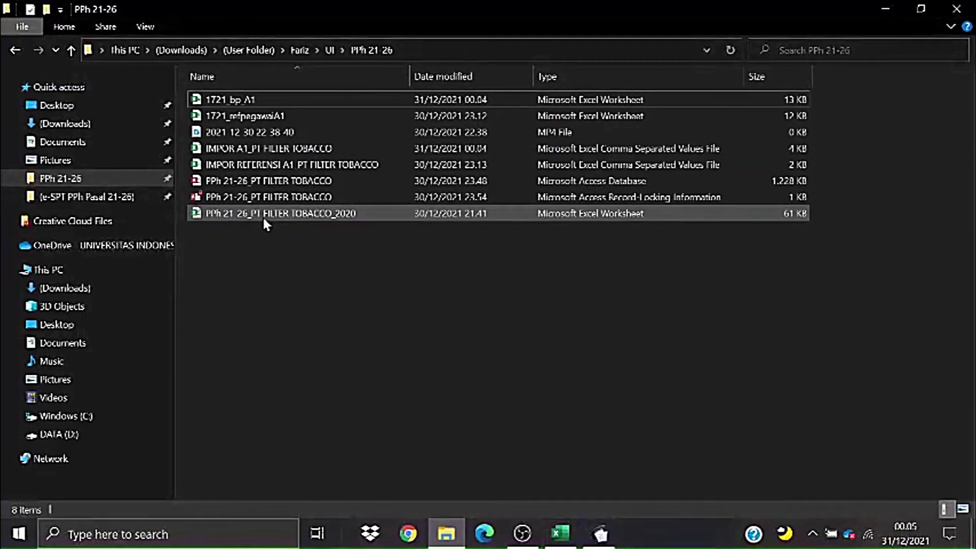
click(202, 148)
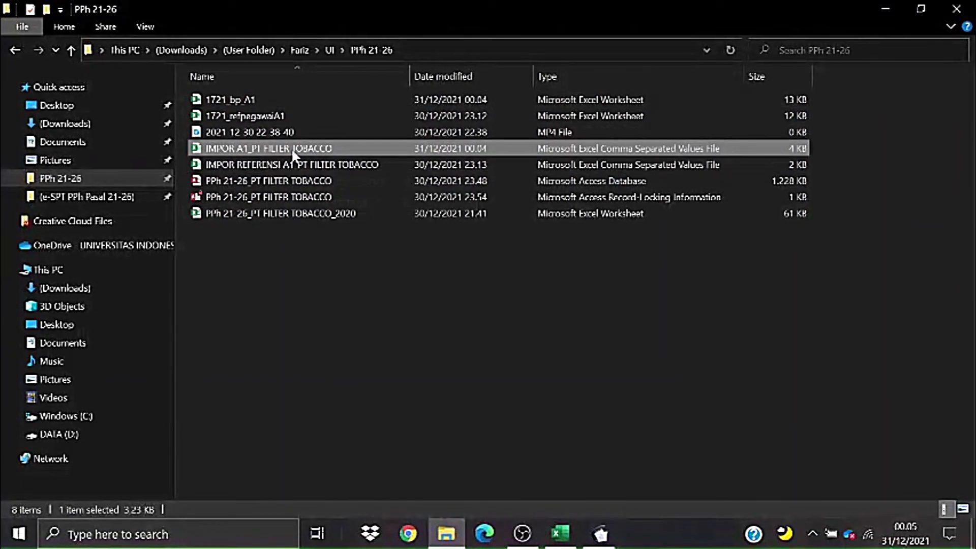
click(601, 533)
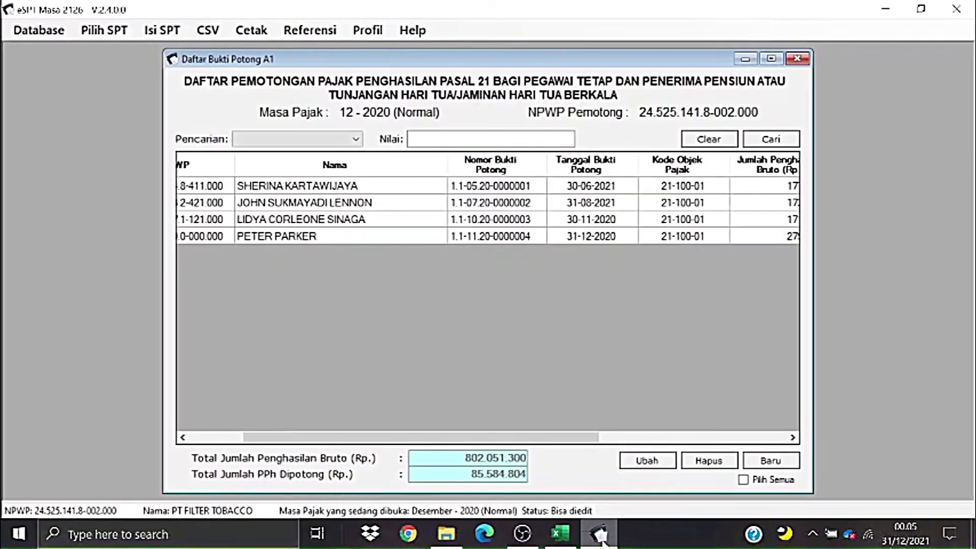
- Close the A1 slip list and start the CSV import of A1 withholding slips
click(797, 59)
click(213, 36)
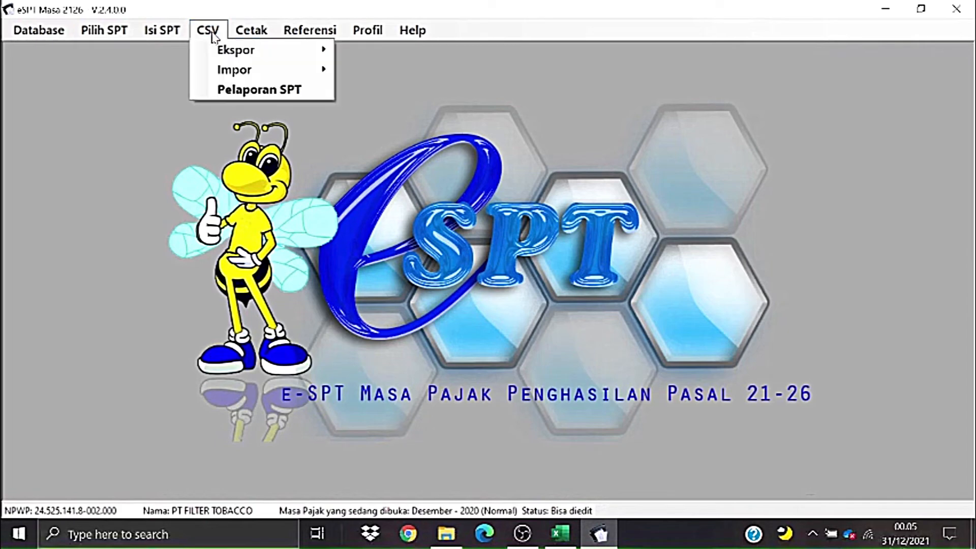
mouse_move(286, 67)
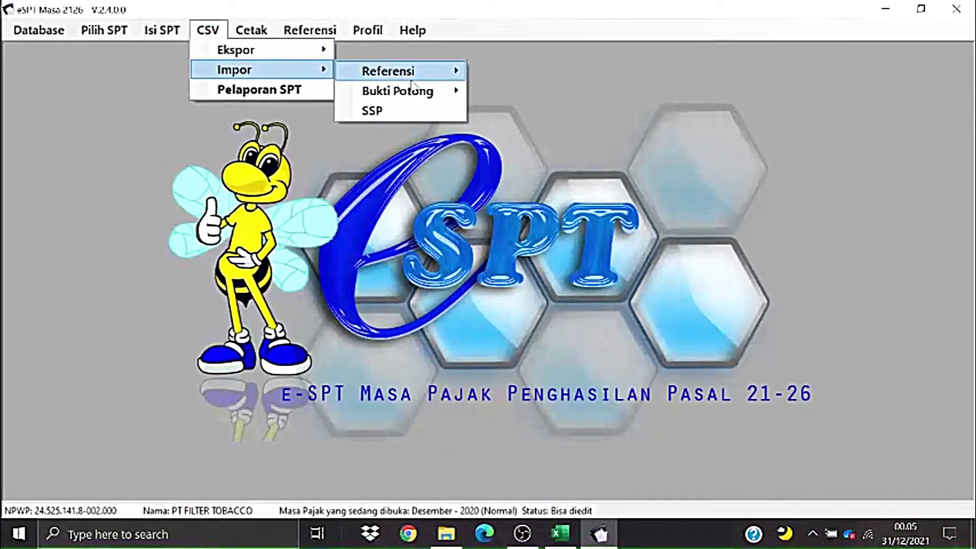
mouse_move(417, 95)
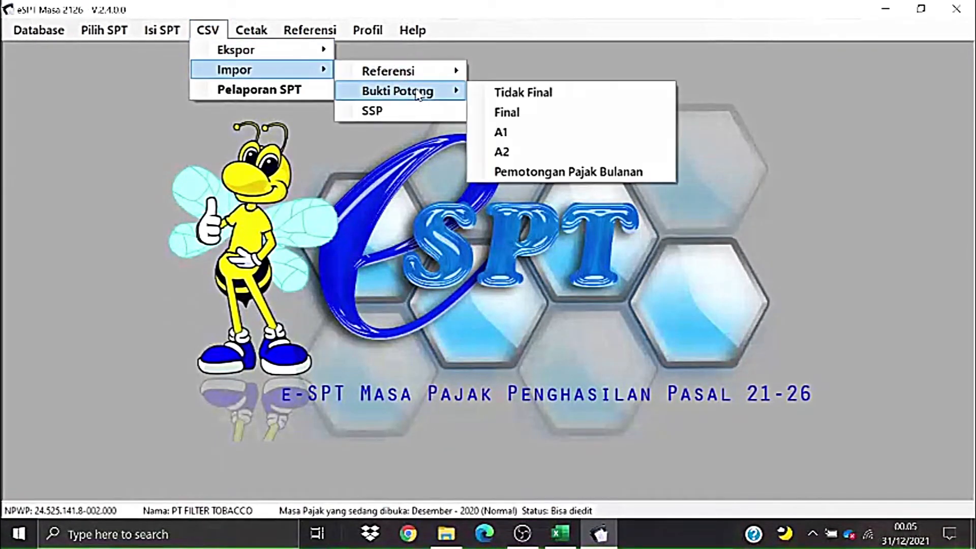
click(491, 137)
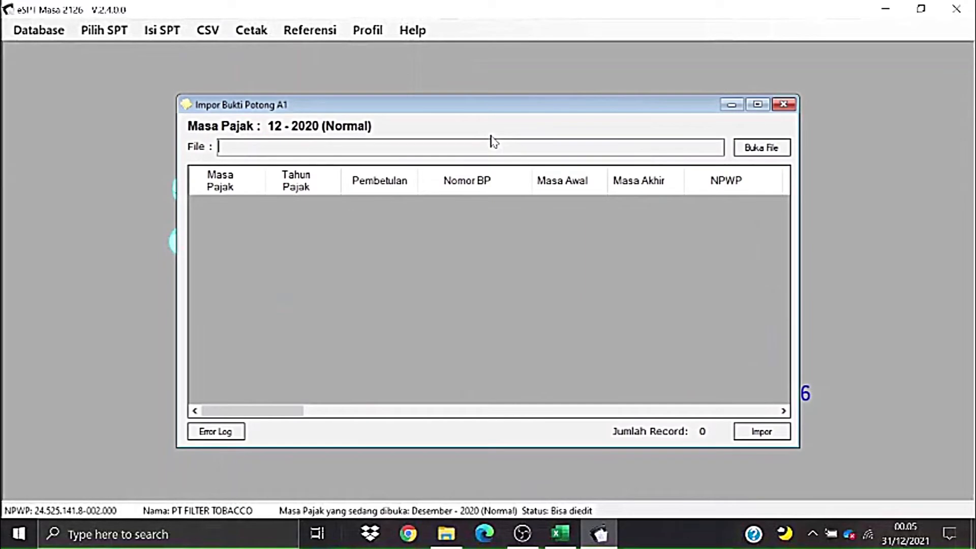
- Browse to the IMPOR A1_PT FILTER TOBACCO CSV and load it into the import table
click(752, 153)
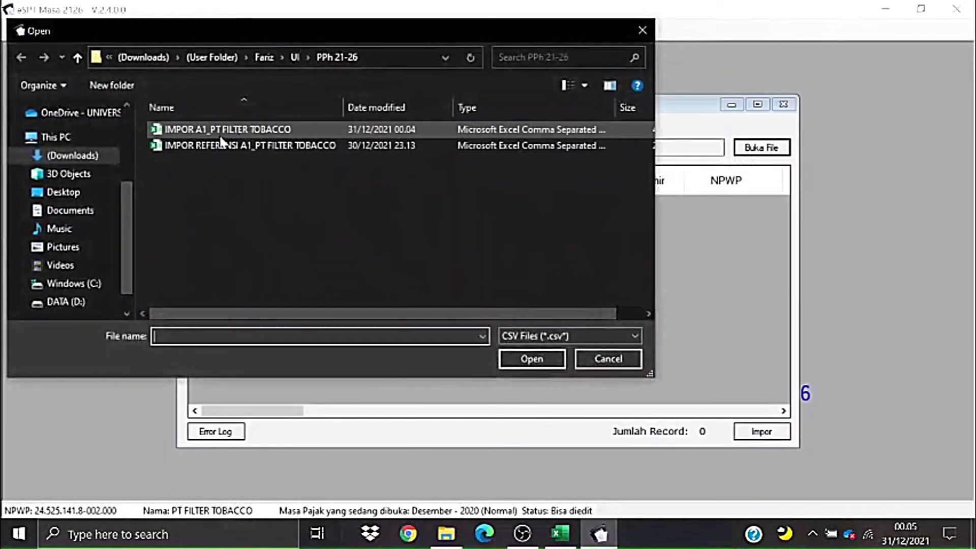
click(213, 132)
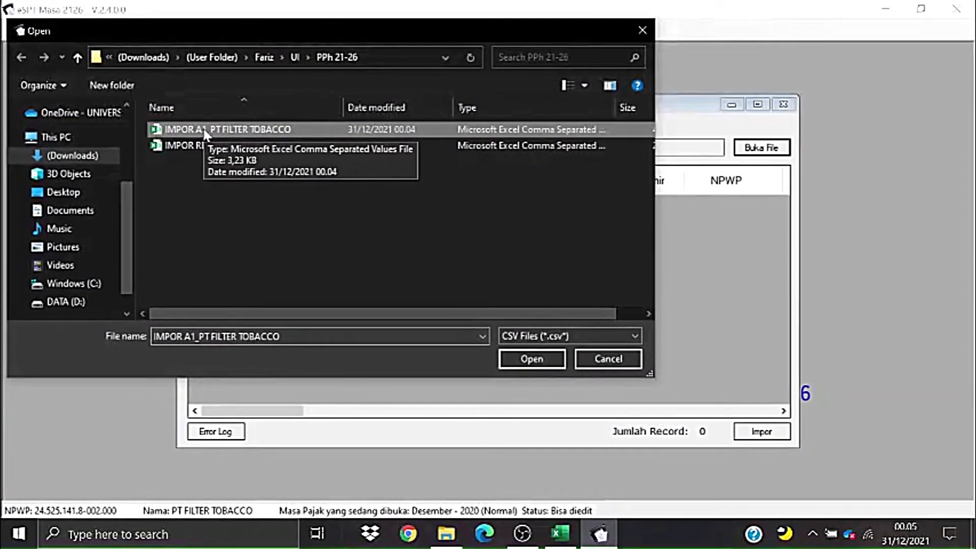
click(253, 134)
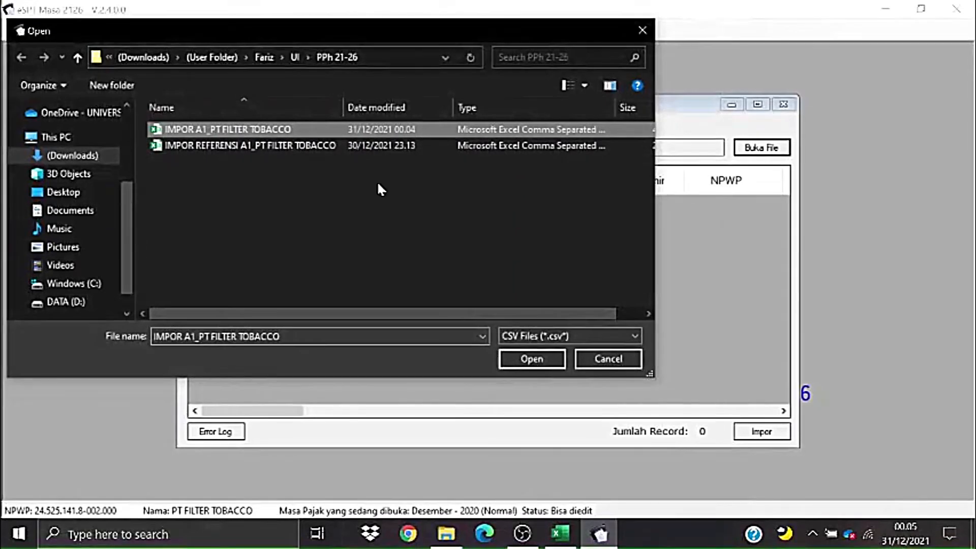
click(534, 359)
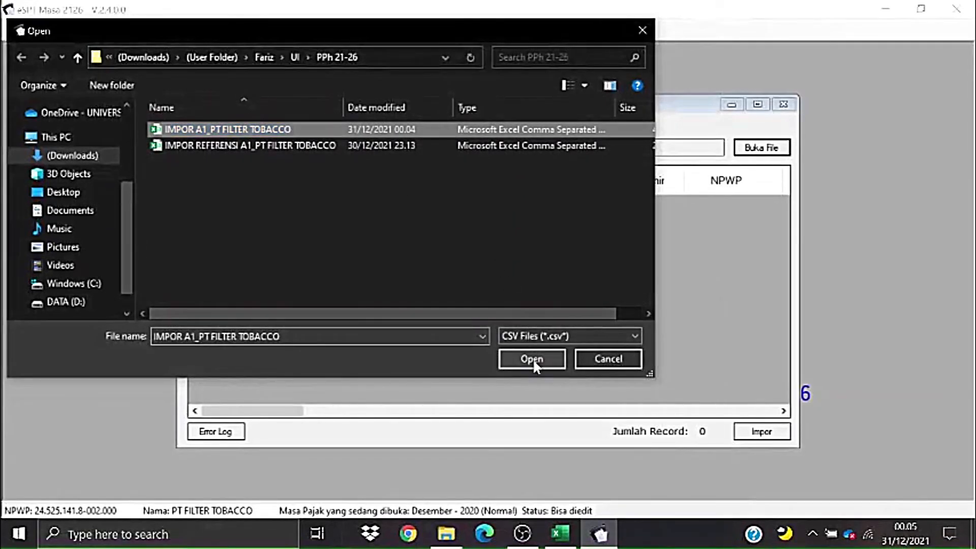
click(532, 359)
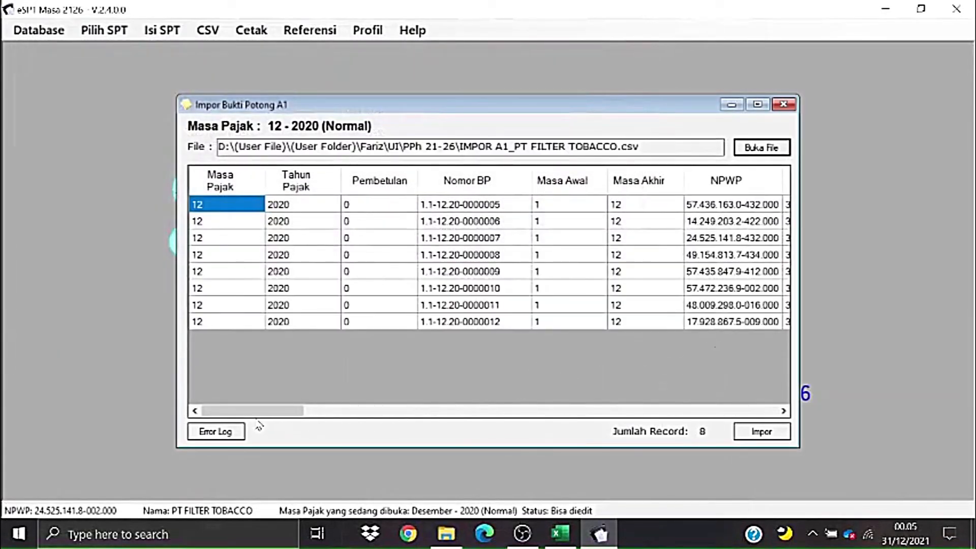
- Import the 8 loaded A1 records, acknowledge the success message, and close the import window
drag(260, 426, 761, 480)
click(765, 432)
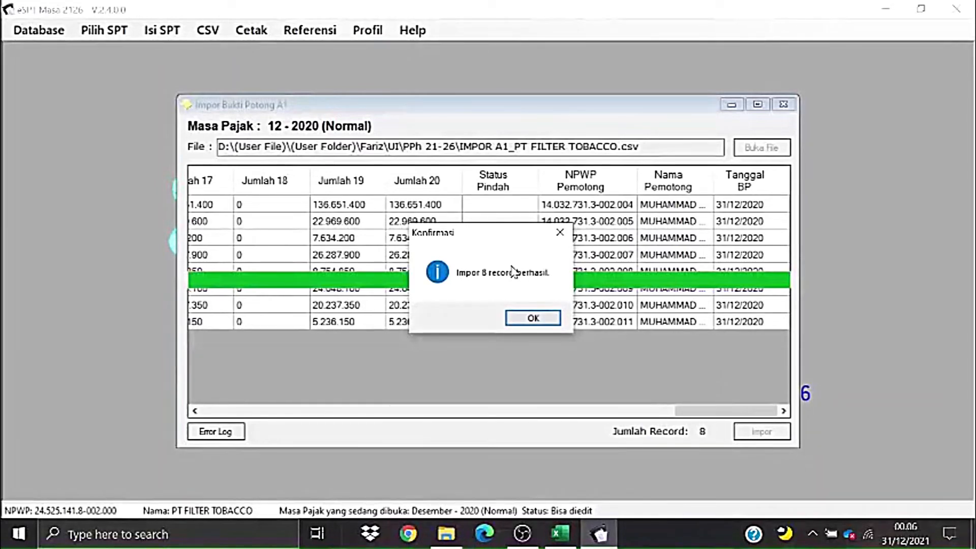
click(532, 317)
click(784, 104)
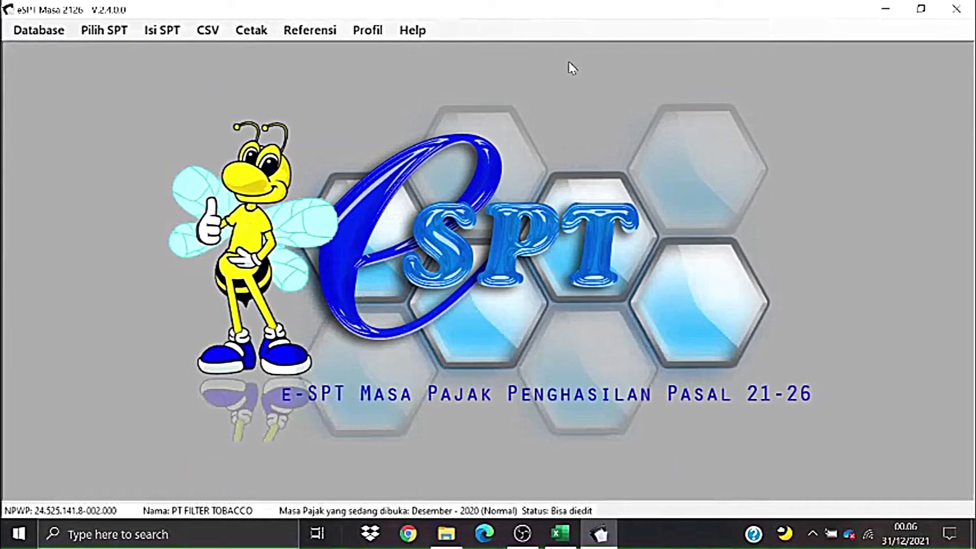
- Open the Daftar Bukti Potong A1 list, now 12 entries, then switch to Excel
click(164, 35)
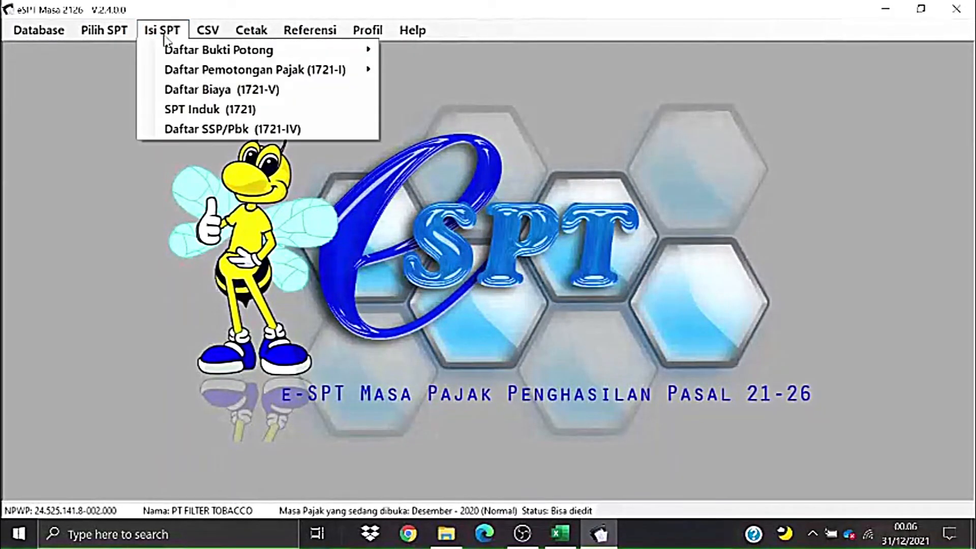
mouse_move(171, 53)
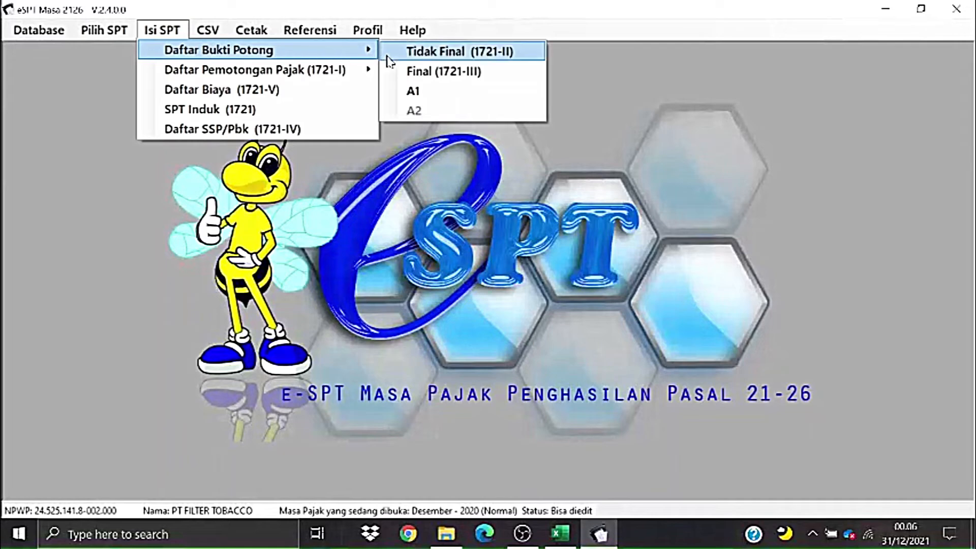
click(413, 91)
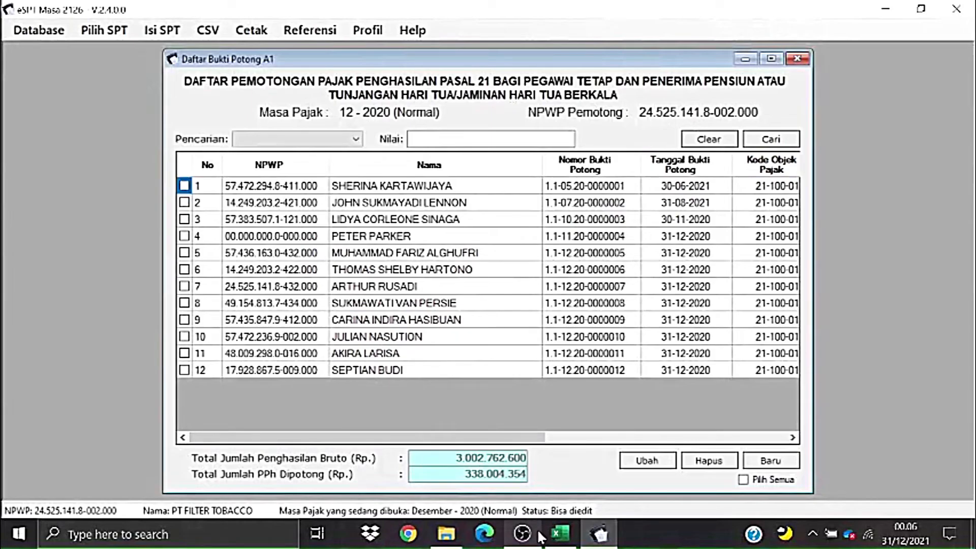
key(alt+Tab)
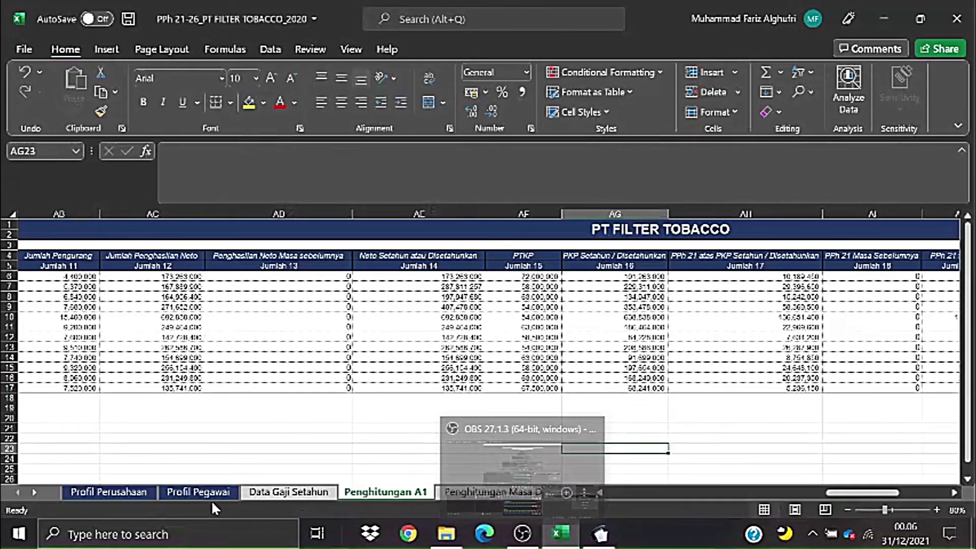
- Select the employee names and NIKs in B5:C14 on Profil Pegawai, then return to e-SPT
click(209, 492)
drag(99, 277, 894, 398)
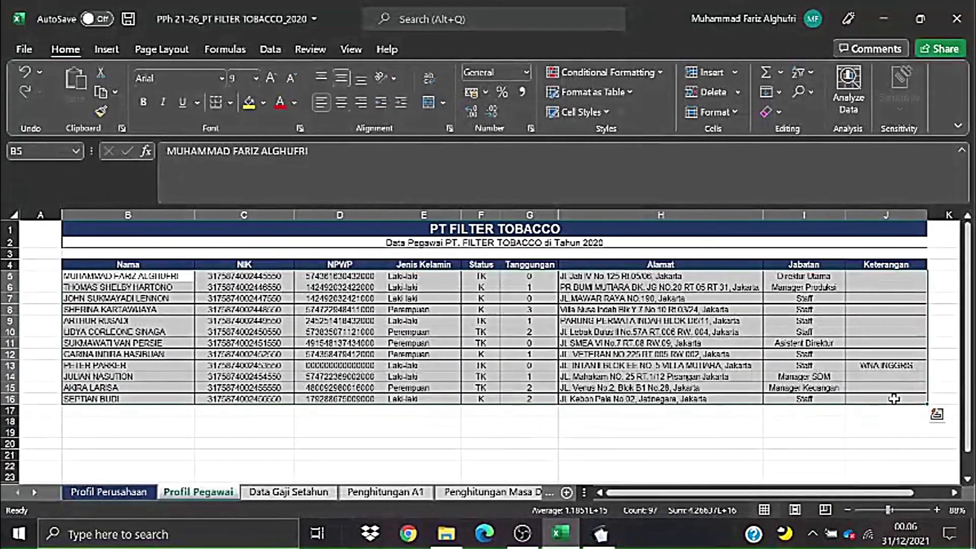
key(alt+Tab)
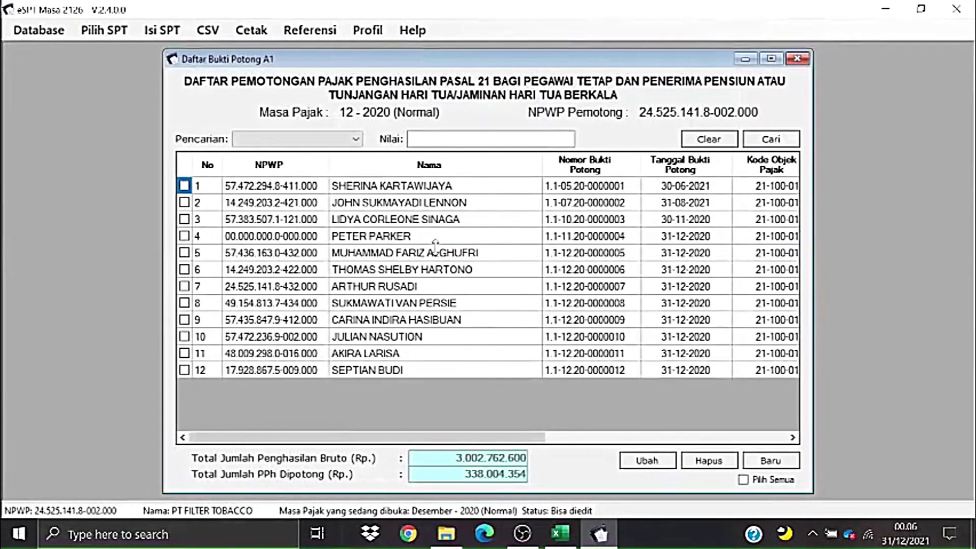
- Scroll through the 12 imported A1 slips' columns from the first NPWP, then close the list
click(250, 188)
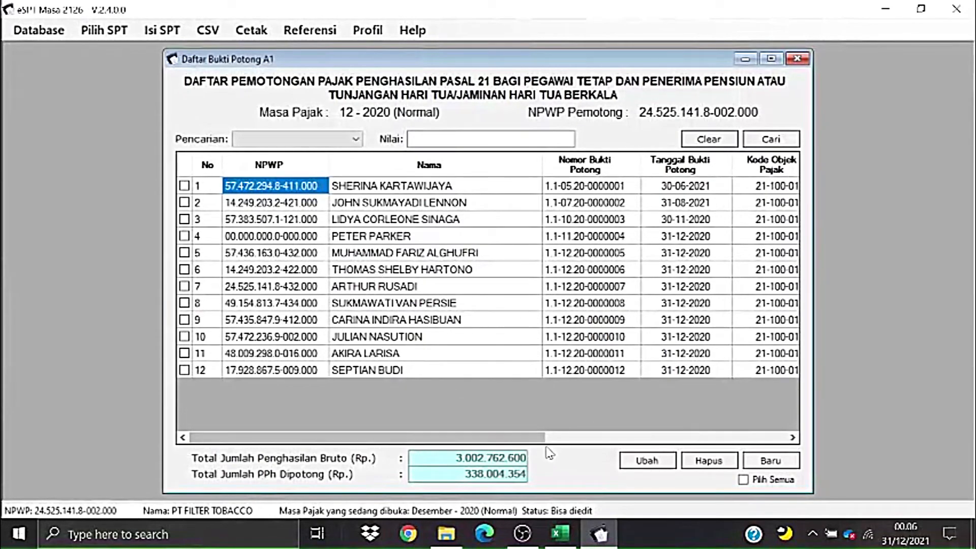
drag(531, 438, 508, 438)
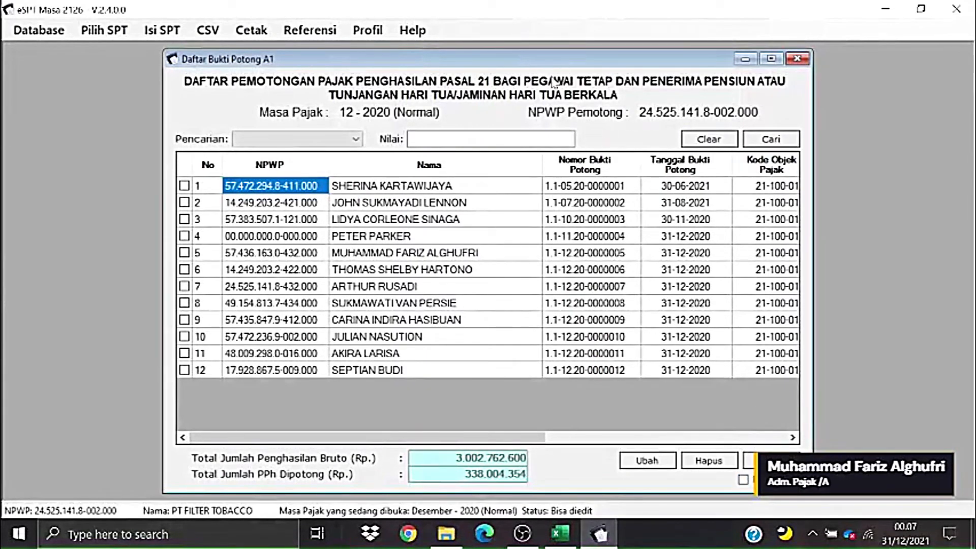
click(799, 60)
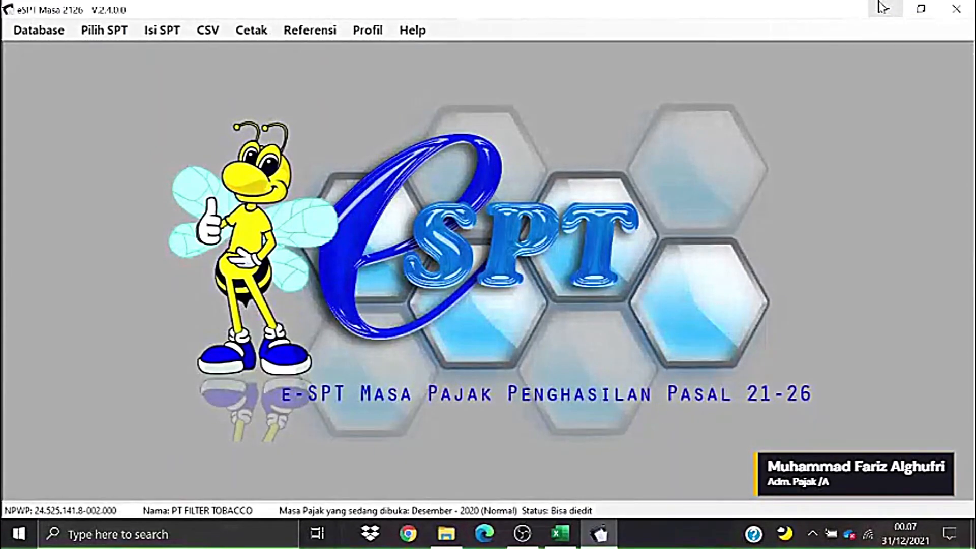
- Open the Daftar Pemotongan Pajak 1721-I Satu Masa Pajak list for 12-2020, then close it
click(104, 30)
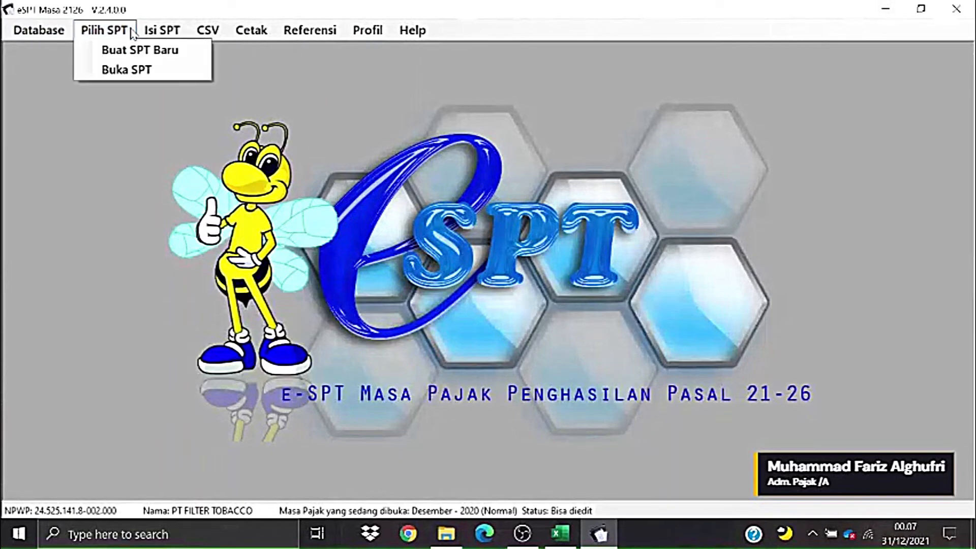
click(144, 33)
mouse_move(211, 70)
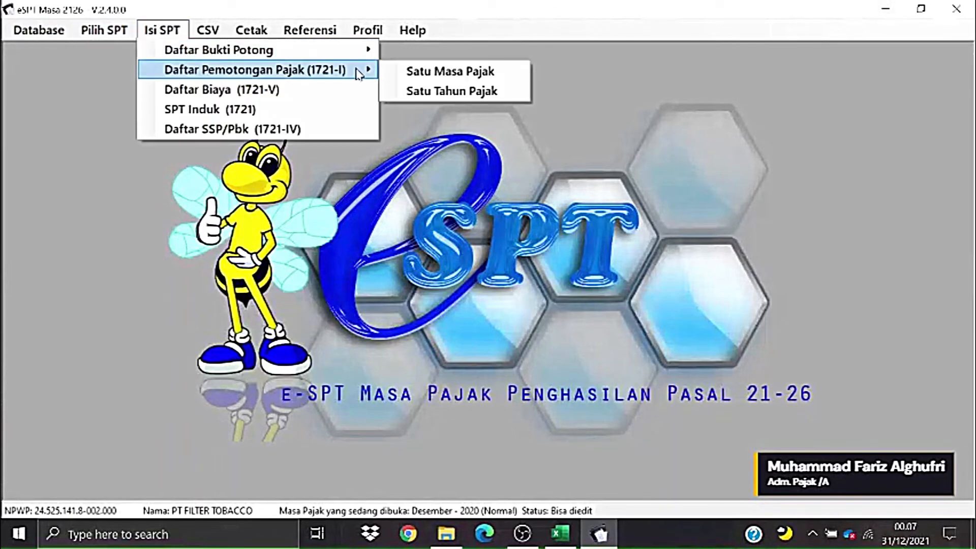
click(441, 76)
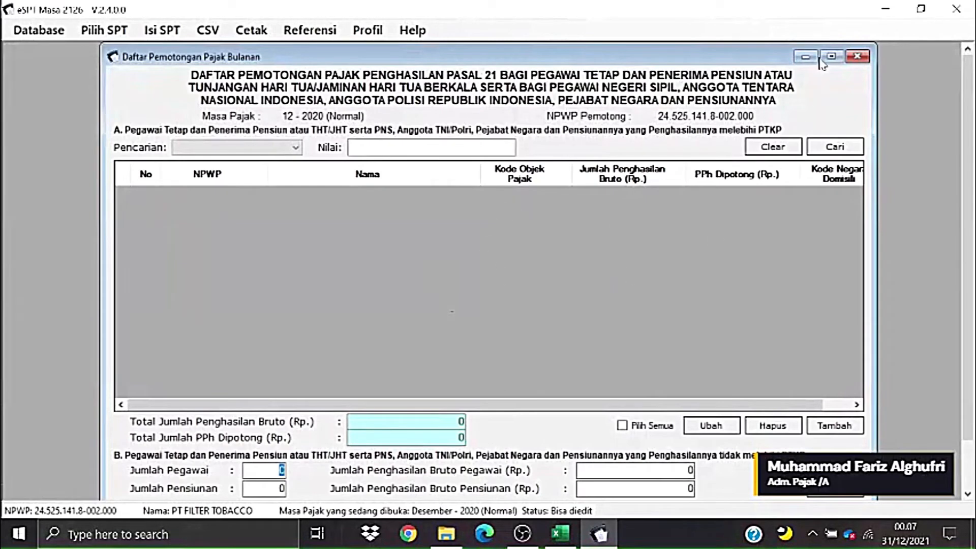
click(848, 57)
- Dismiss the Isi SPT menu and minimize e-SPT to show the Excel workbook
click(148, 31)
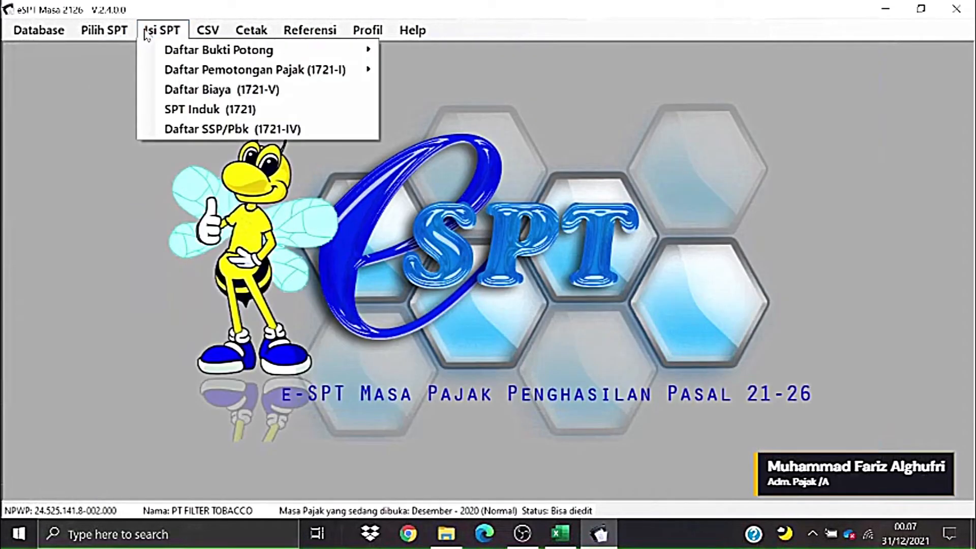
mouse_move(216, 60)
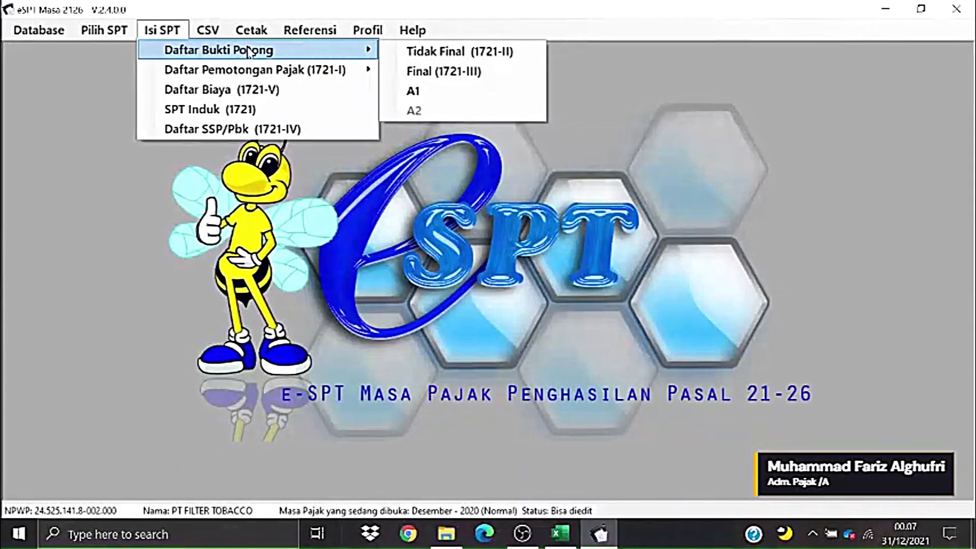
click(773, 177)
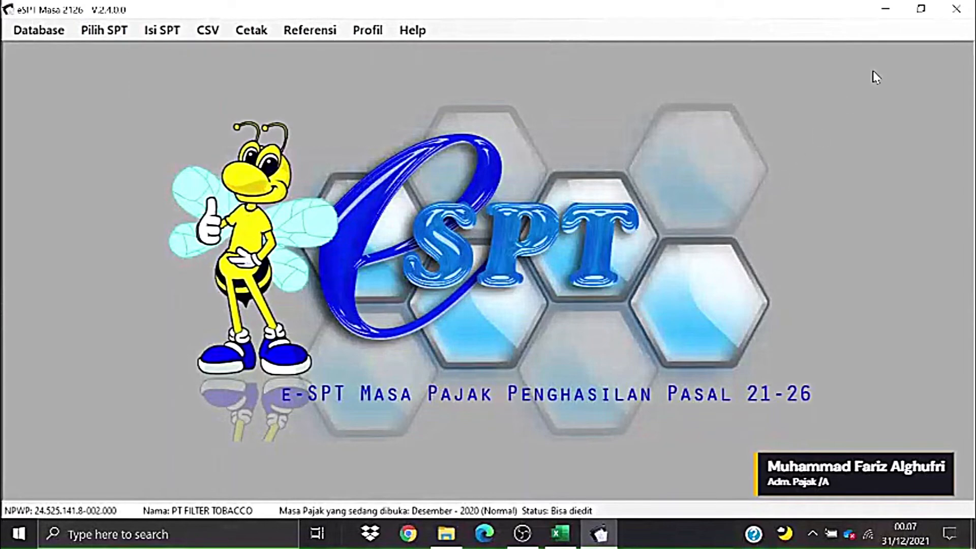
click(891, 9)
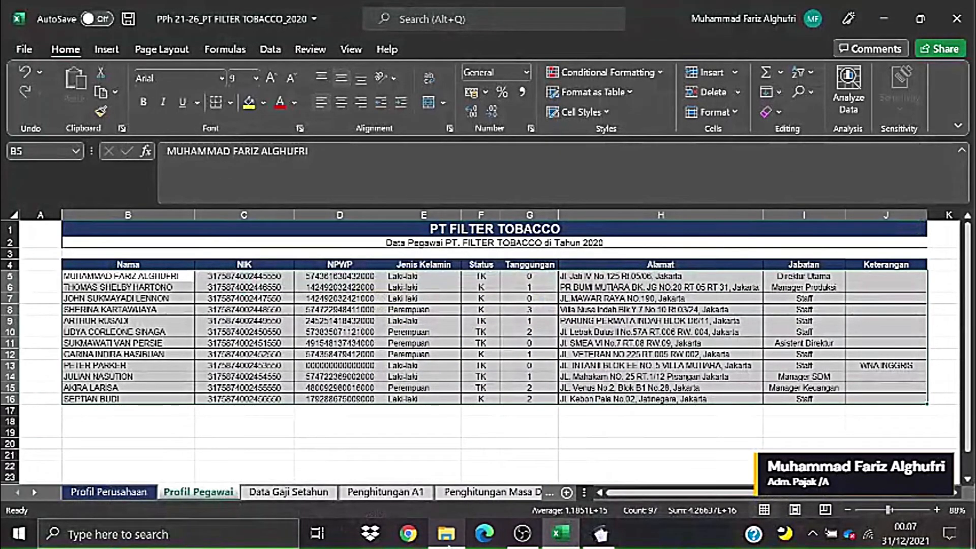
- Browse to e-SPT PPh Pasal 21-26 > dokumentasi > csv format > contoh csv and copy 1721_I_bulanan
click(447, 534)
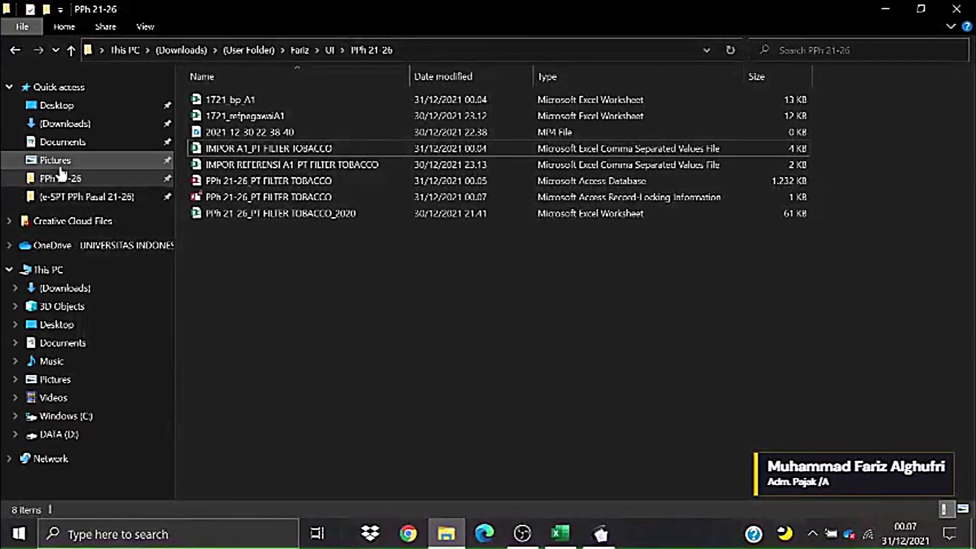
click(89, 198)
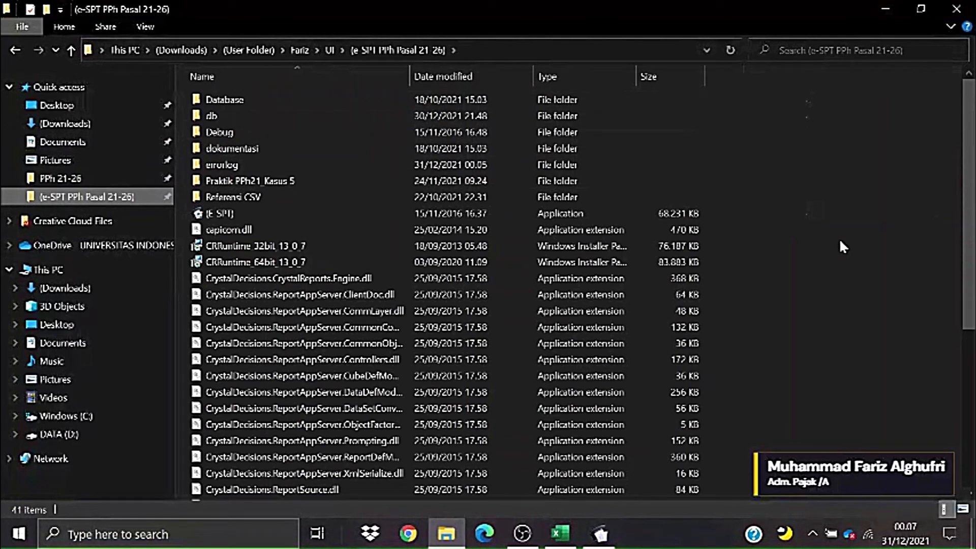
double_click(257, 147)
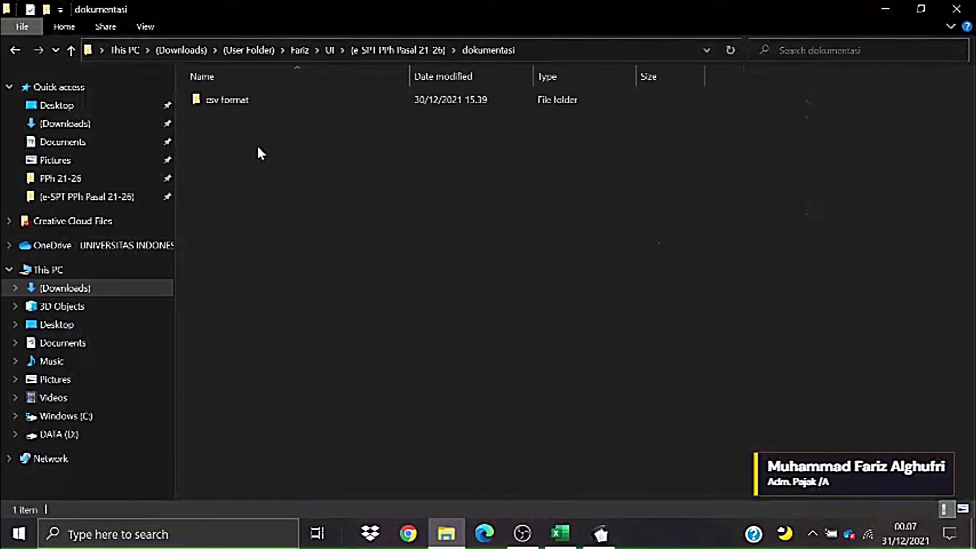
double_click(248, 98)
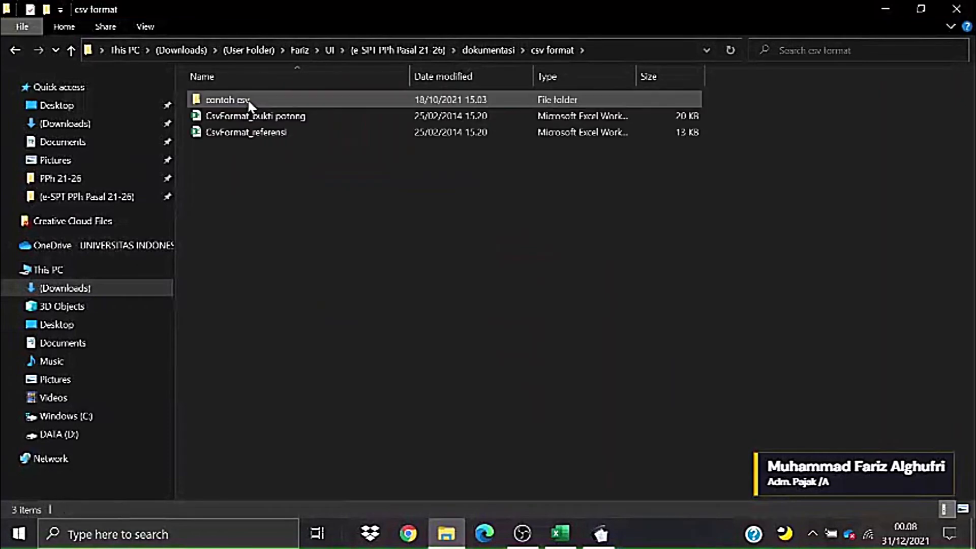
double_click(249, 101)
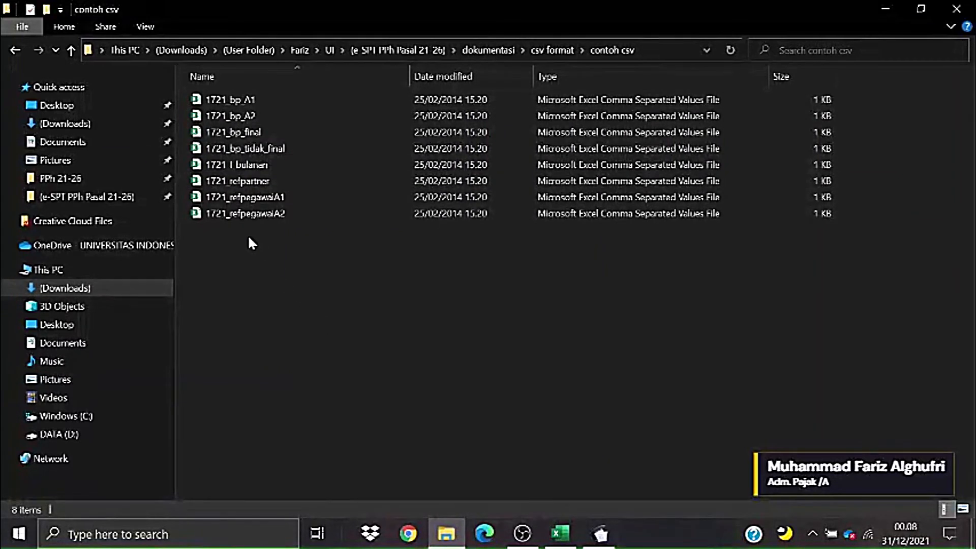
click(259, 198)
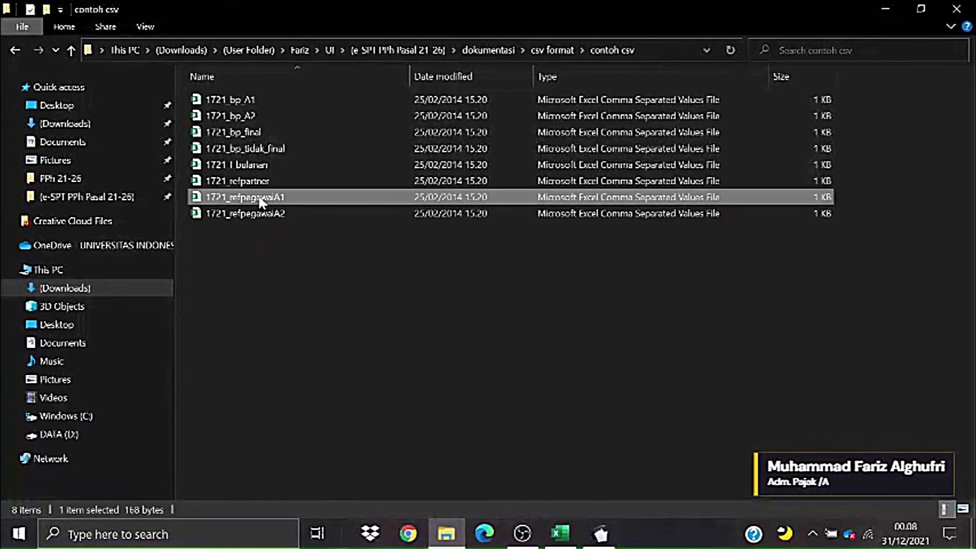
click(261, 99)
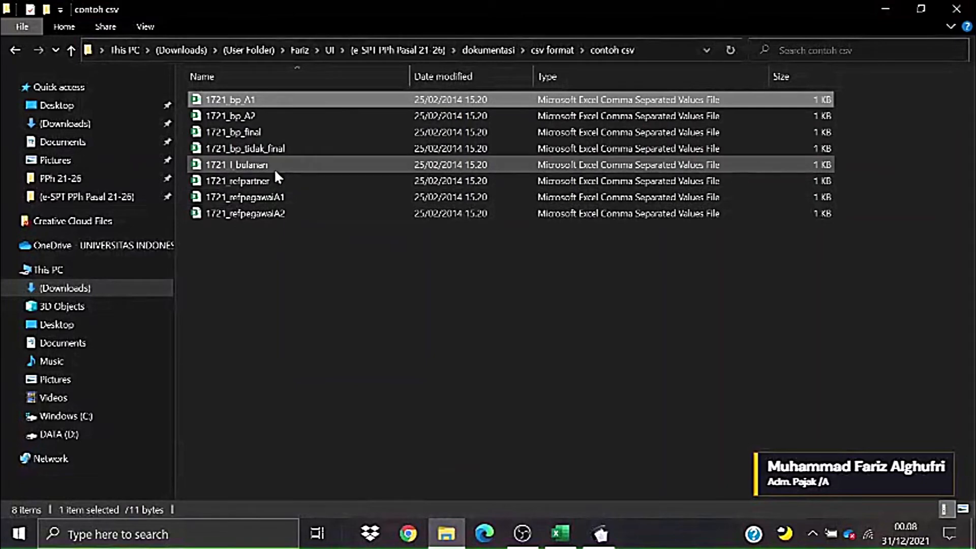
click(273, 164)
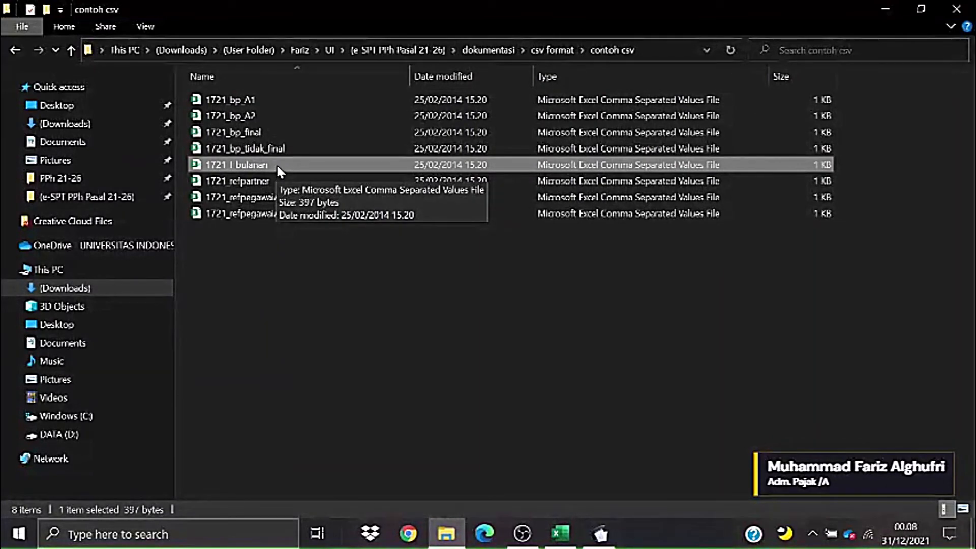
right_click(277, 166)
click(325, 428)
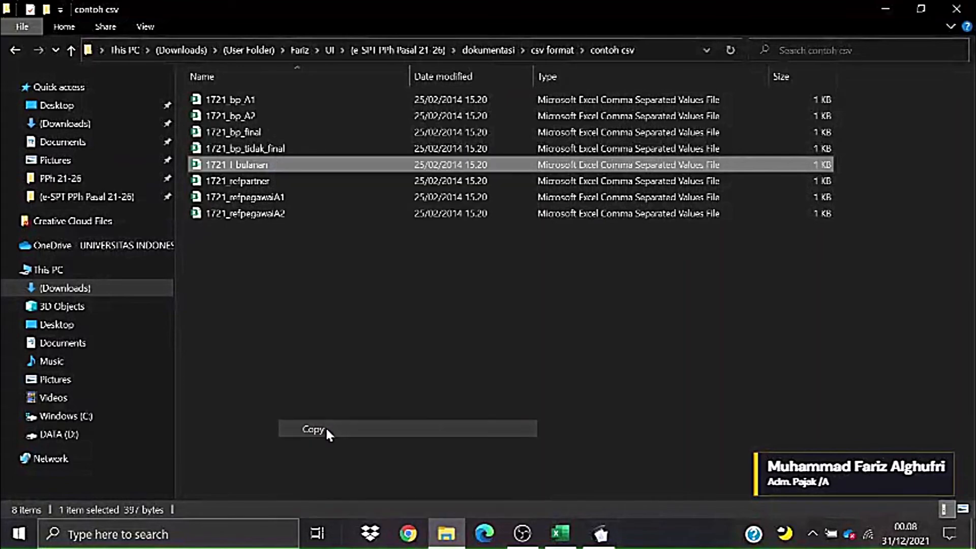
- Paste 1721_I_bulanan into the PPh 21-26 folder and open it in Excel
click(91, 179)
right_click(356, 264)
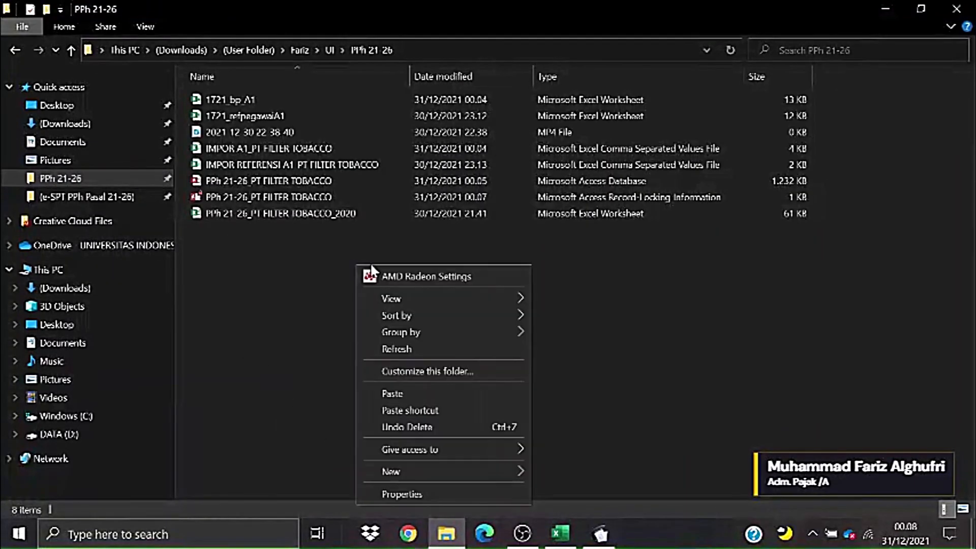
click(401, 392)
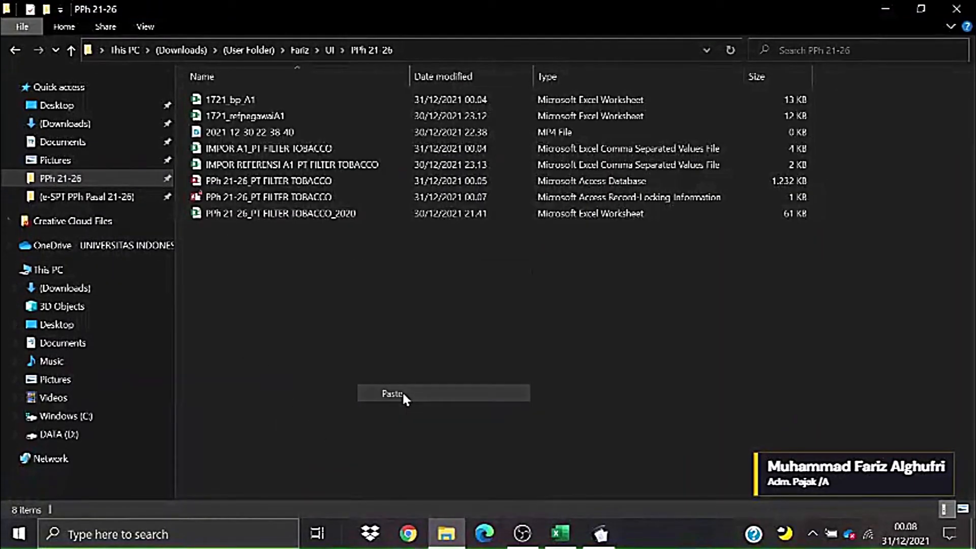
double_click(253, 118)
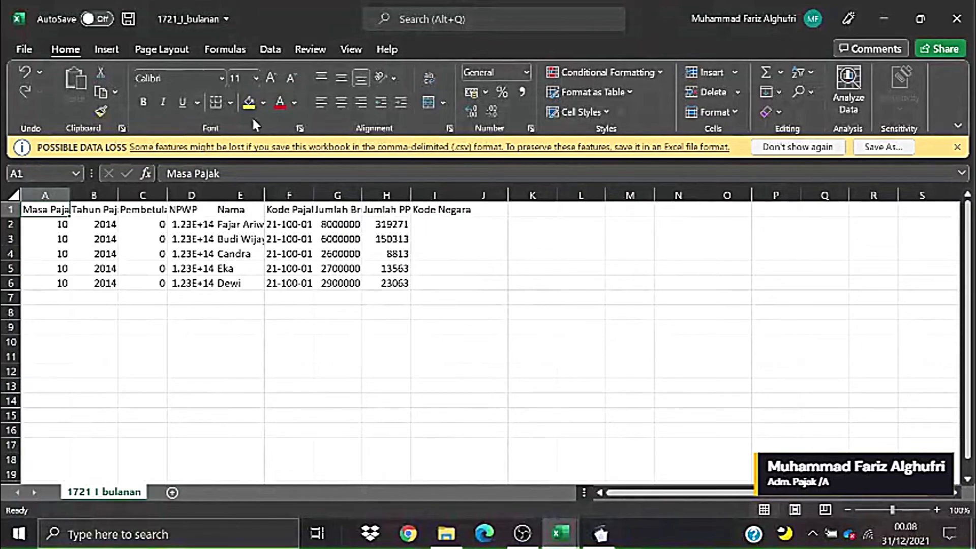
- Save 1721_I_bulanan as an Excel Workbook (.xlsx) in the PPh 21-26 folder
click(23, 49)
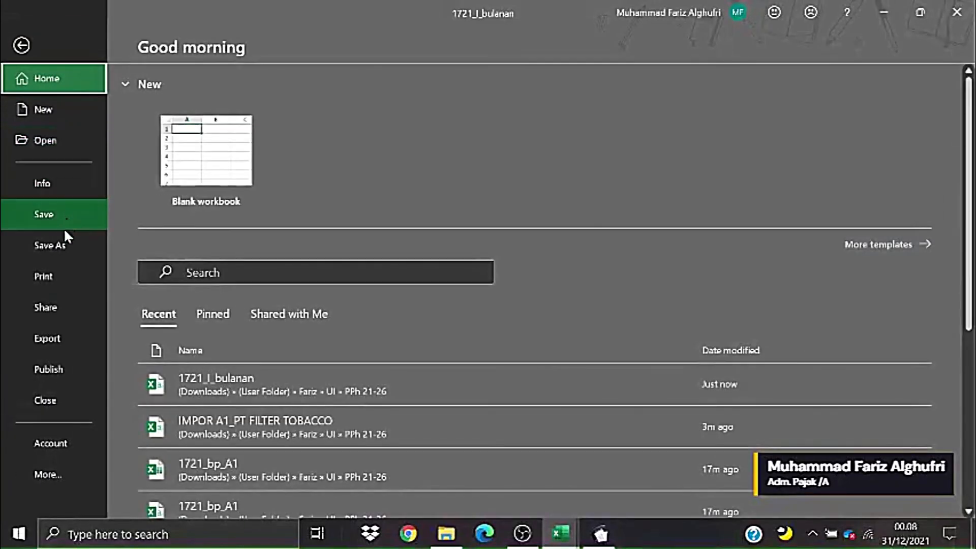
click(53, 249)
click(617, 138)
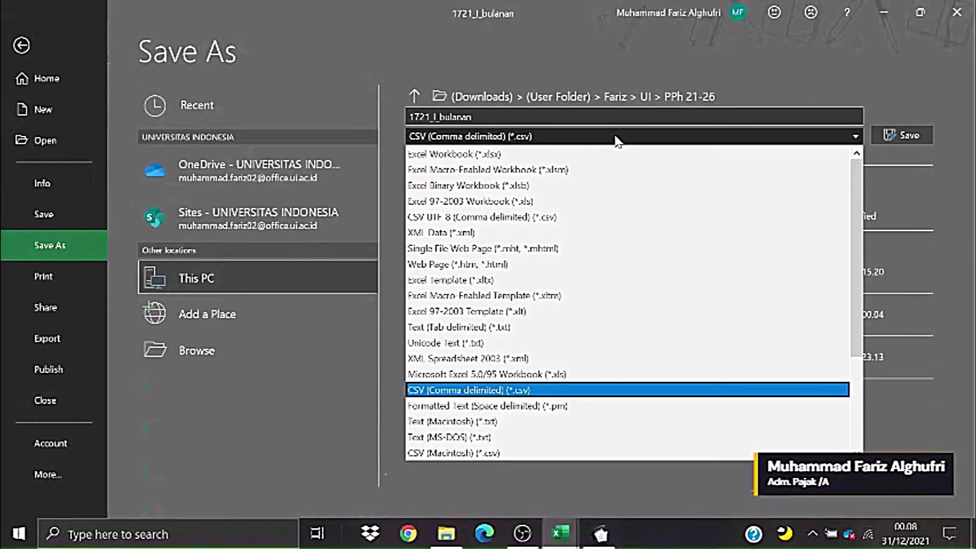
click(463, 154)
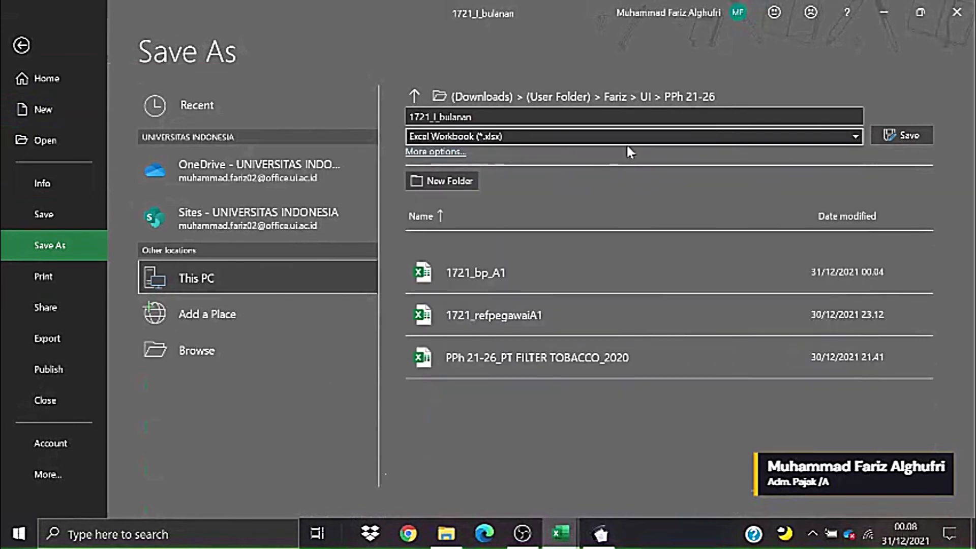
click(895, 135)
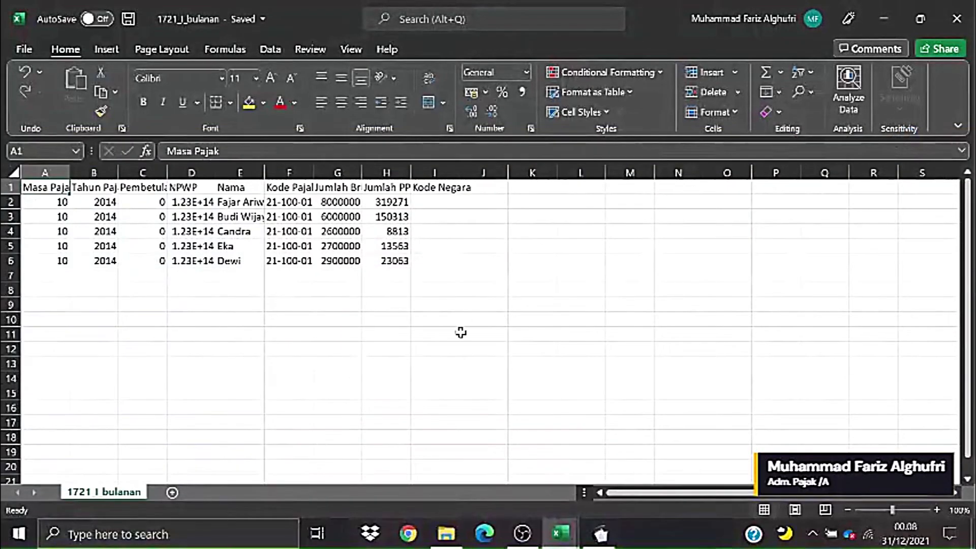
click(460, 333)
drag(28, 202, 483, 261)
click(626, 319)
- Delete the original 1721_I_bulanan CSV, keeping the .xlsx copy open in Excel
click(444, 539)
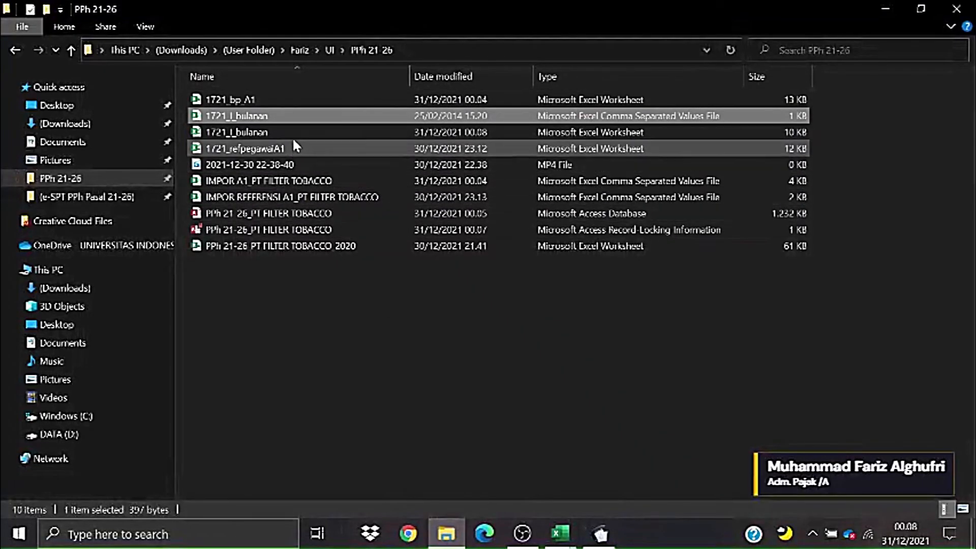
key(F2)
right_click(288, 116)
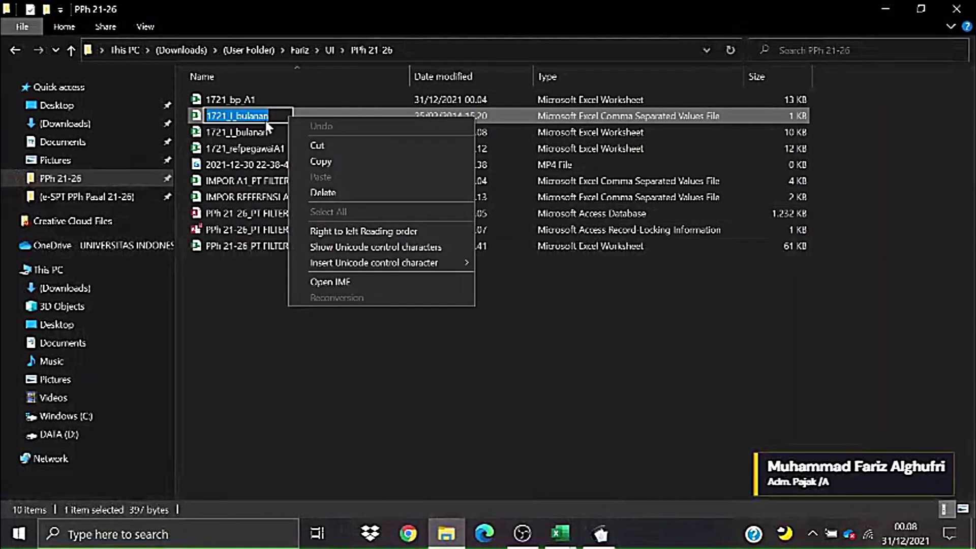
click(483, 200)
right_click(315, 116)
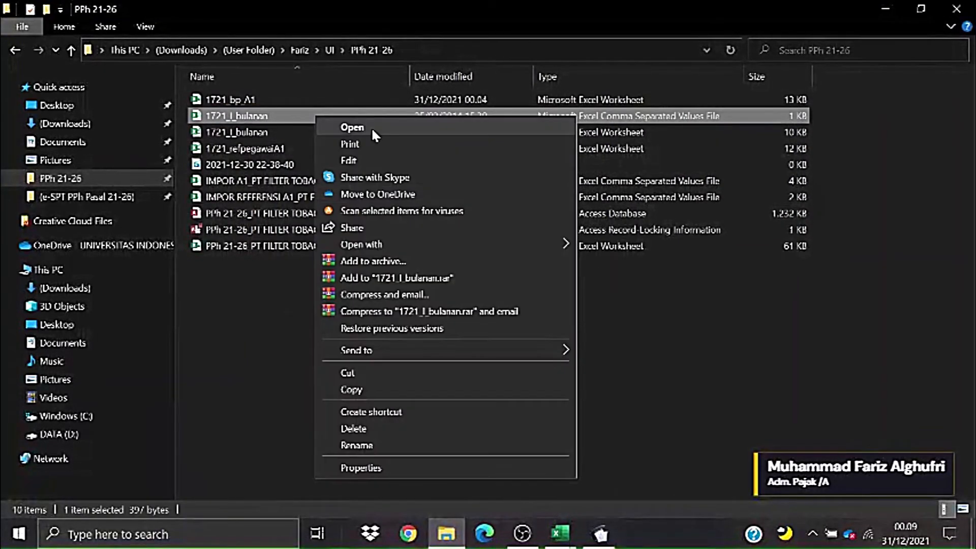
click(366, 429)
mouse_move(560, 534)
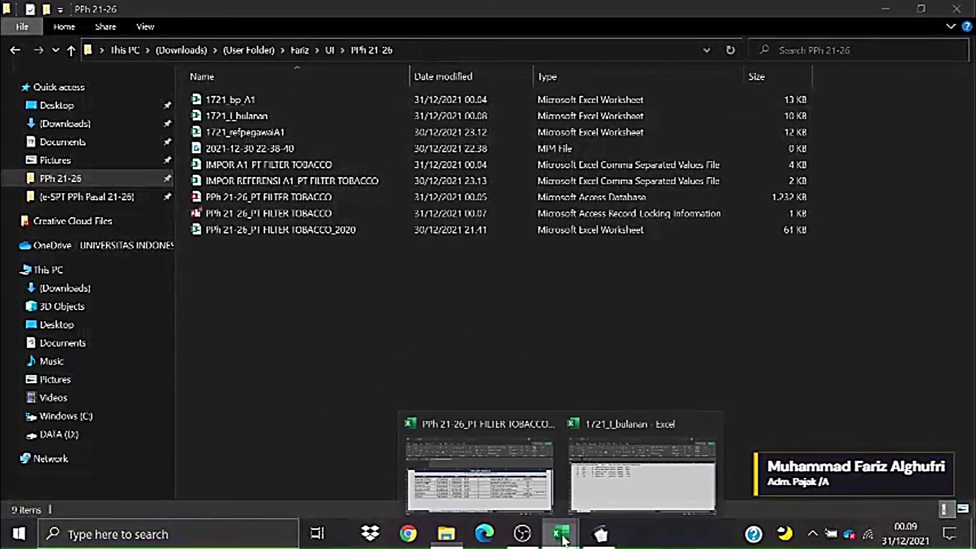
click(644, 468)
- Widen the Nama, Jumlah Bruto and Jumlah PPh columns, autofit Kode Pajak, then switch to e-SPT
click(384, 350)
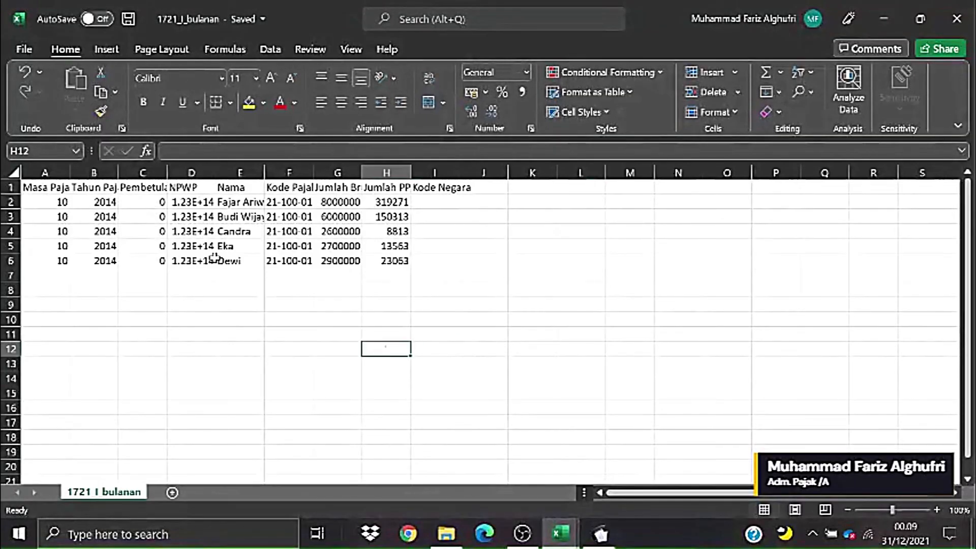
drag(265, 164, 287, 164)
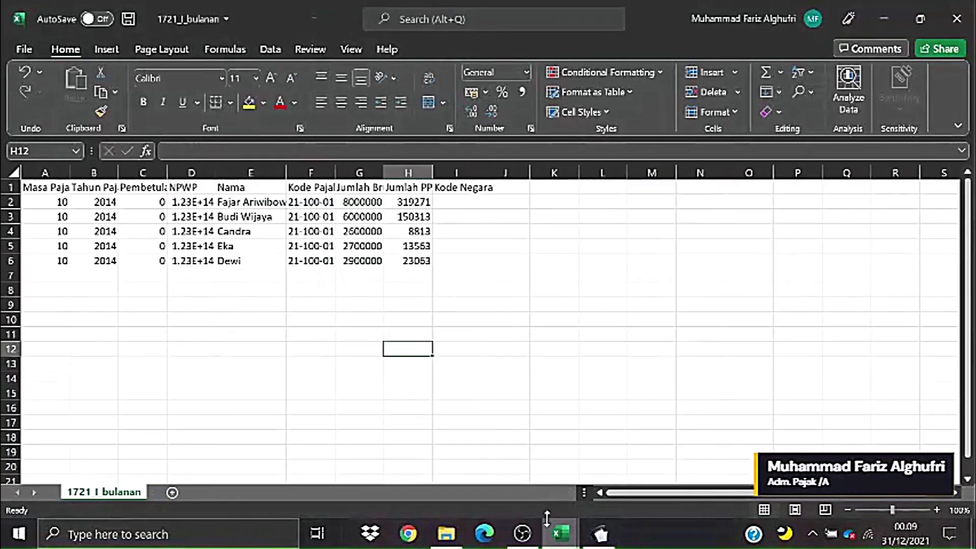
click(562, 534)
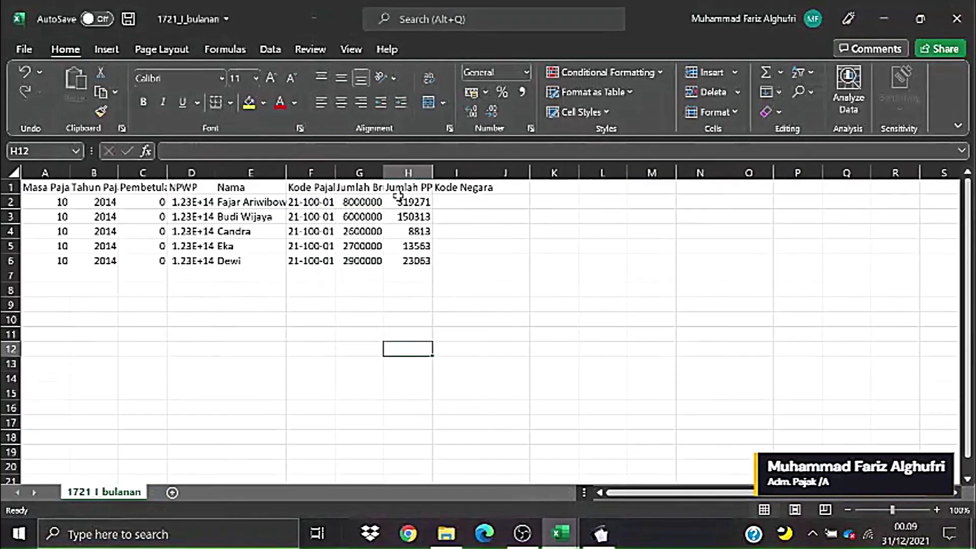
drag(382, 173, 537, 172)
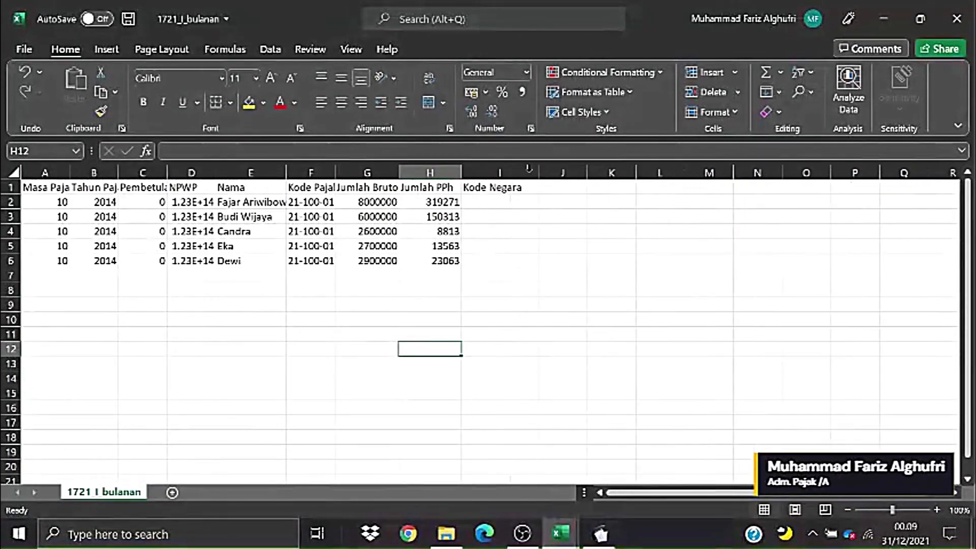
double_click(335, 176)
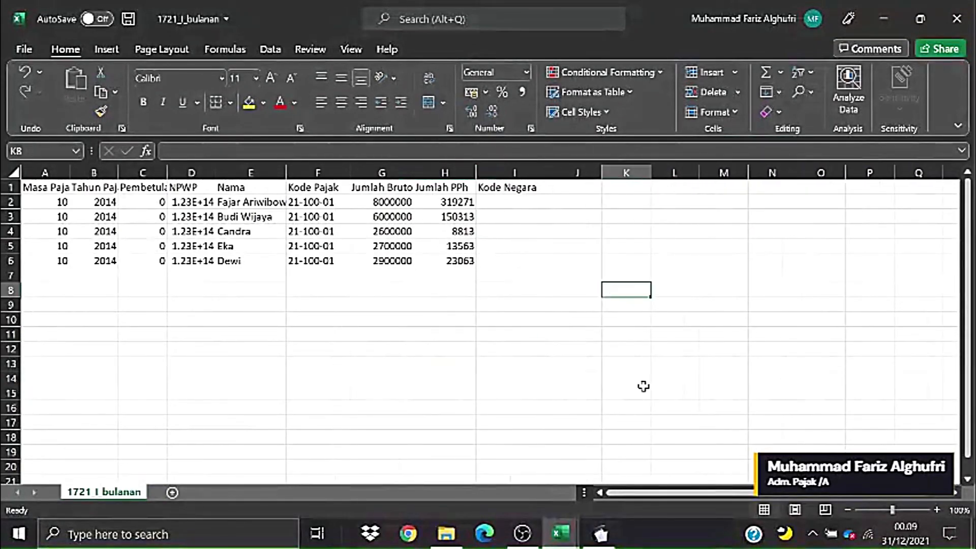
click(600, 534)
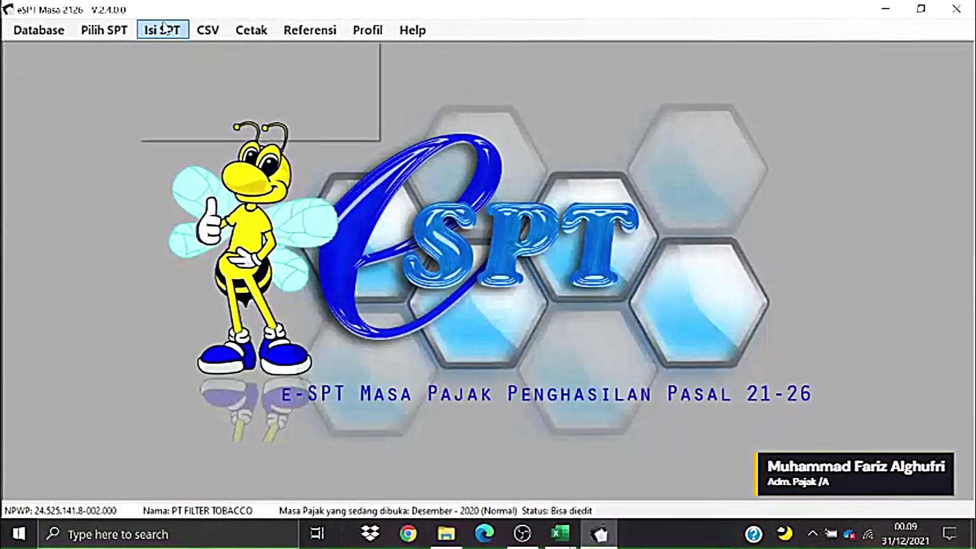
click(164, 26)
mouse_move(301, 55)
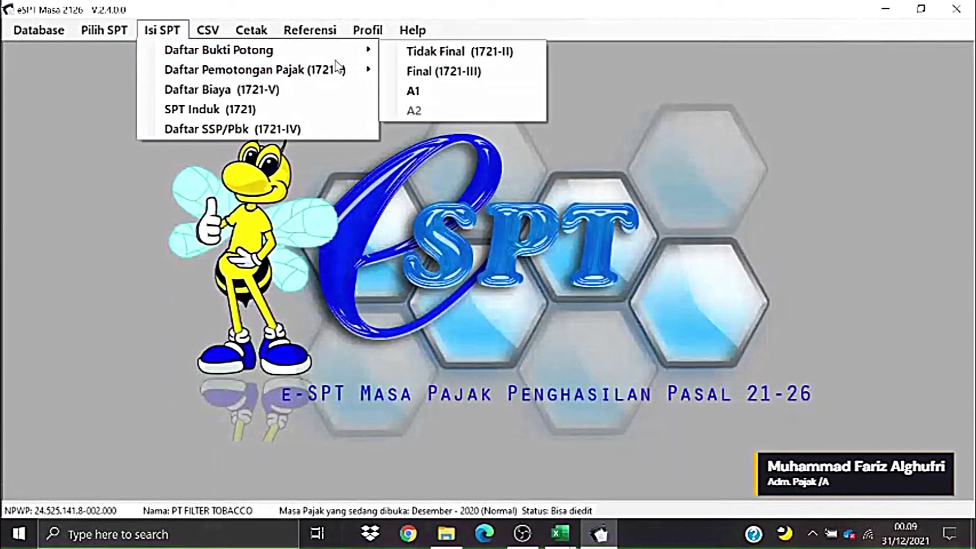
mouse_move(331, 70)
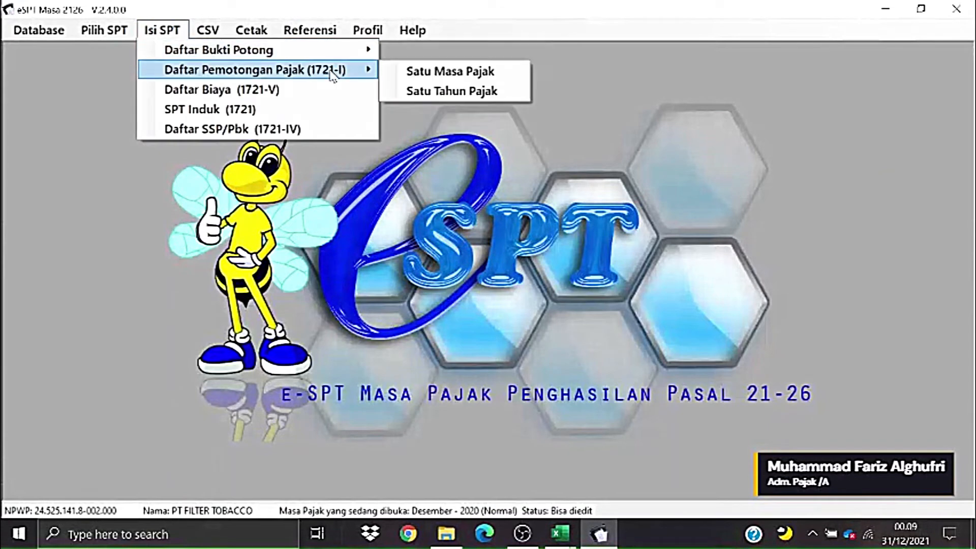
click(416, 74)
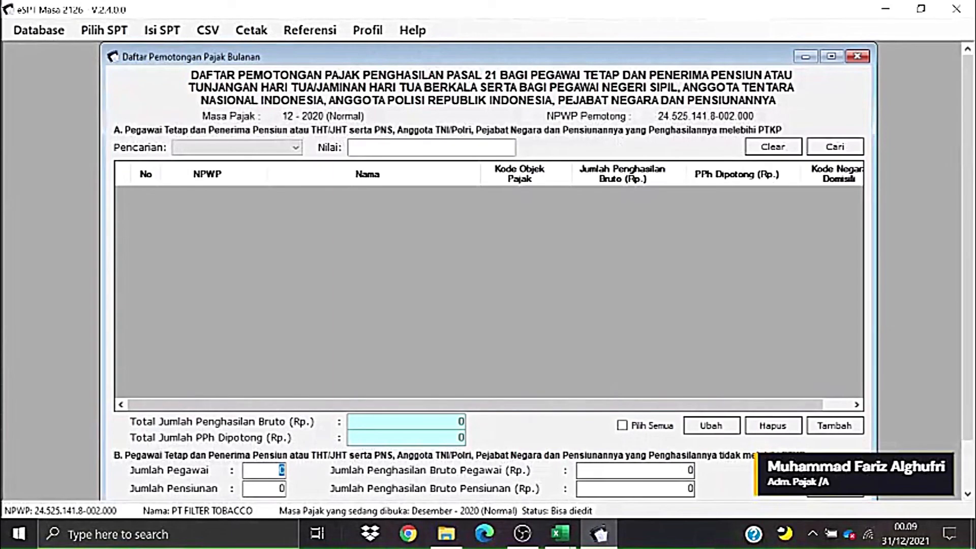
click(814, 427)
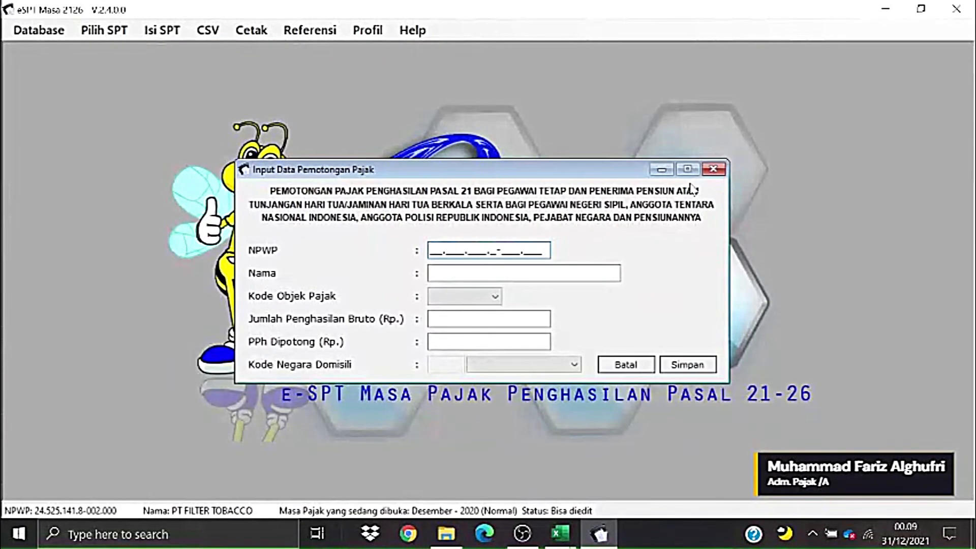
click(708, 170)
click(162, 31)
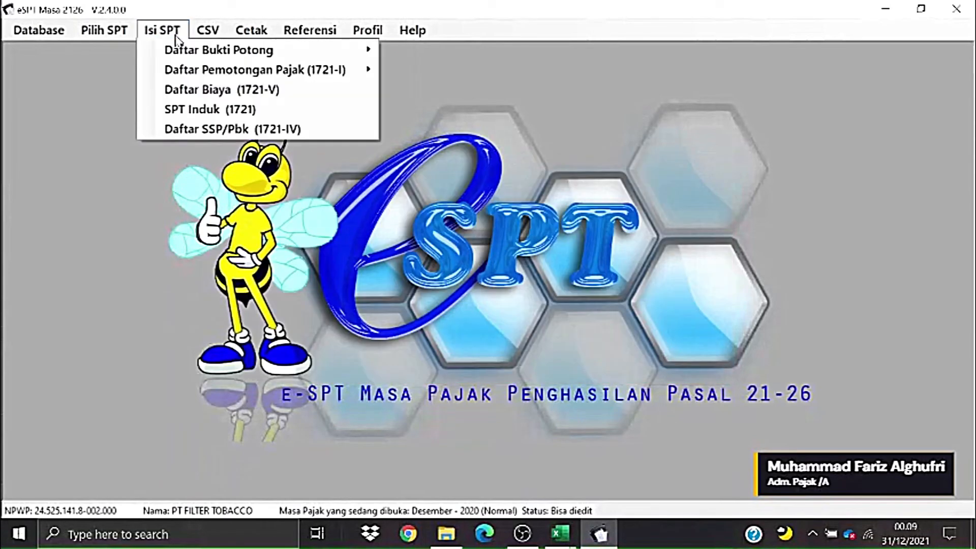
mouse_move(208, 31)
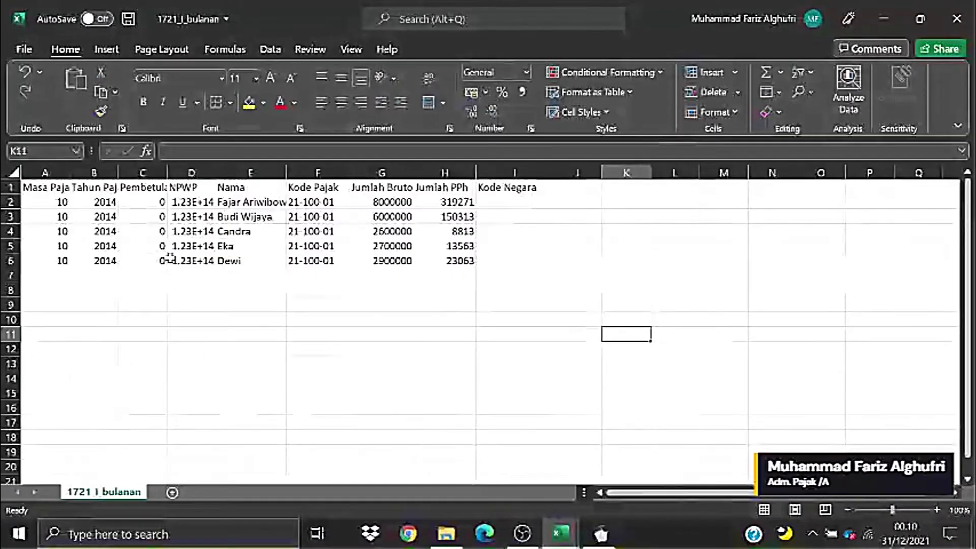
click(171, 258)
- Widen the Tahun Pajak and Masa Pajak columns in the 1721_I_bulanan sheet
drag(53, 189, 510, 262)
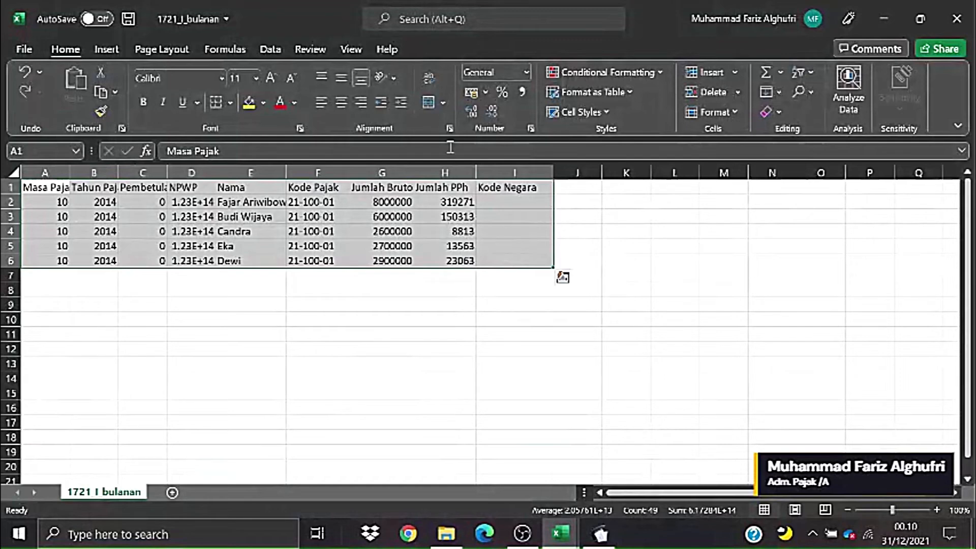
drag(294, 334, 277, 334)
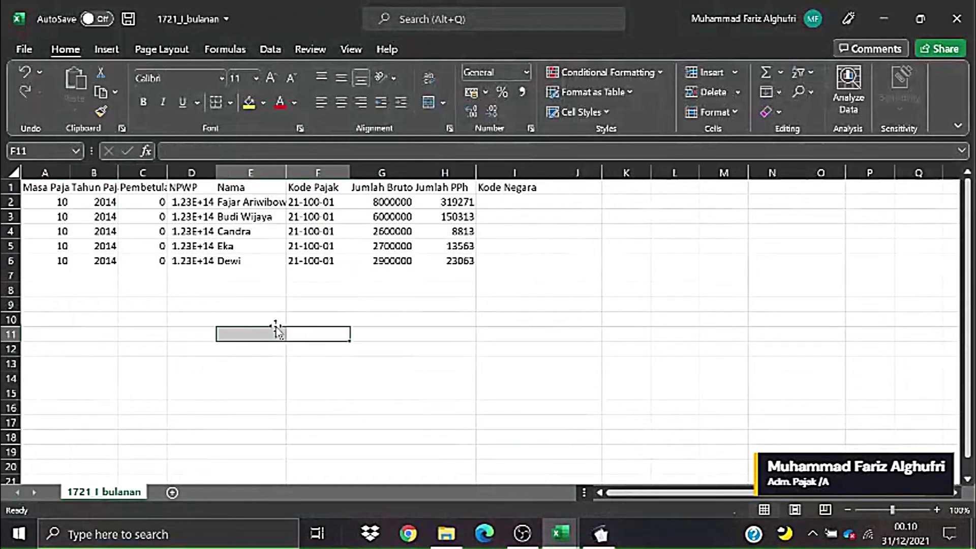
drag(116, 172, 154, 173)
drag(73, 168, 119, 173)
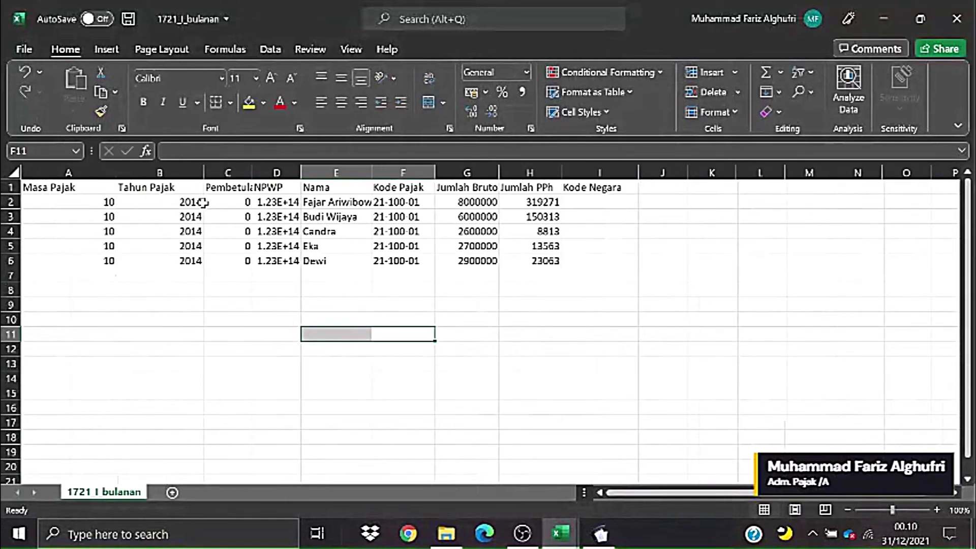
click(200, 201)
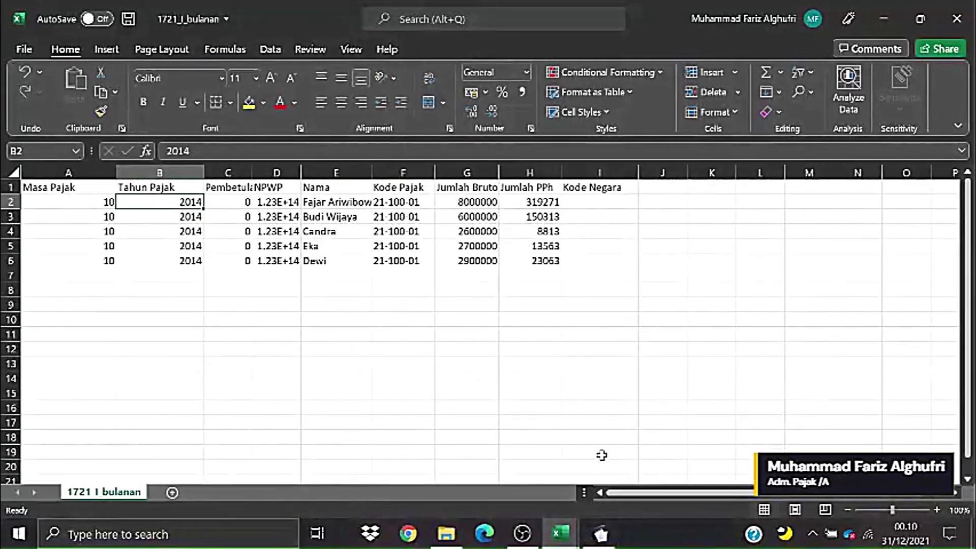
click(661, 230)
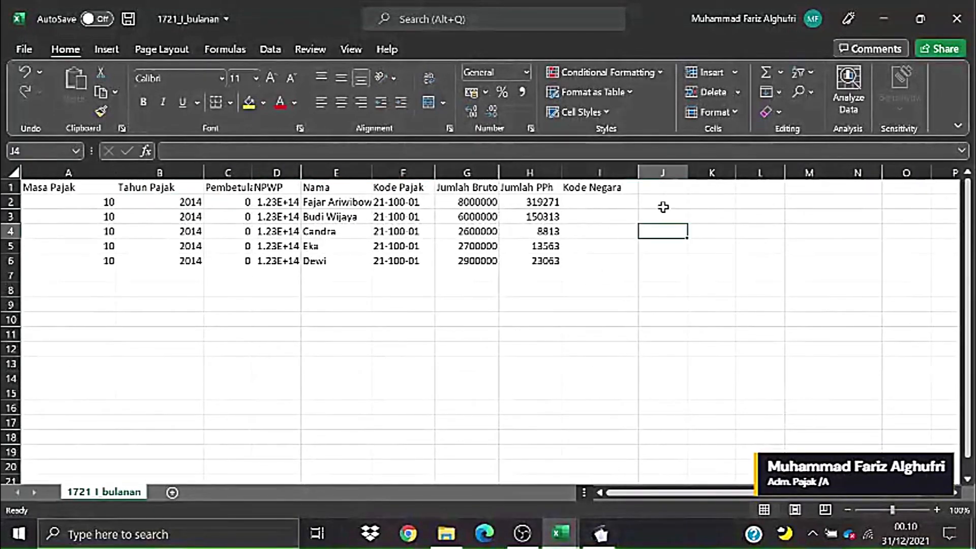
click(665, 187)
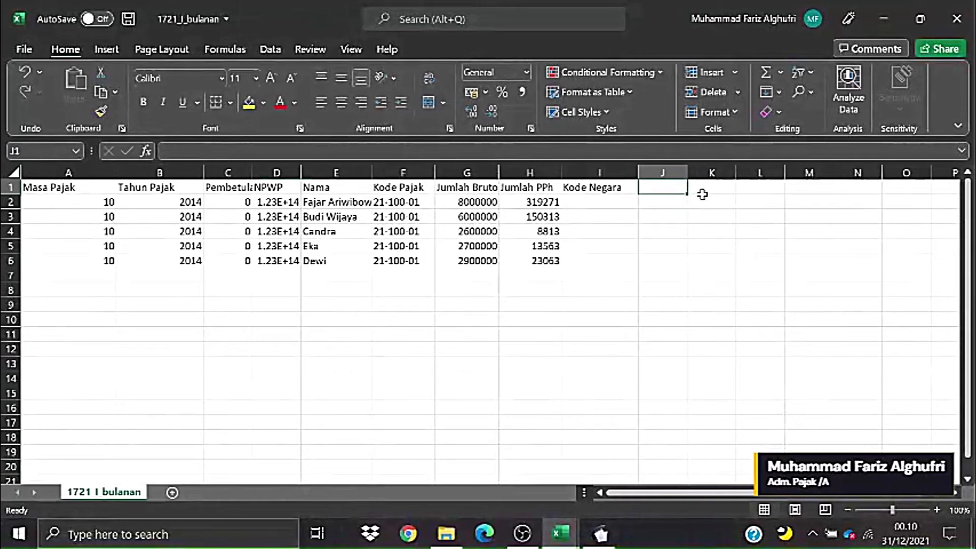
drag(663, 246, 854, 277)
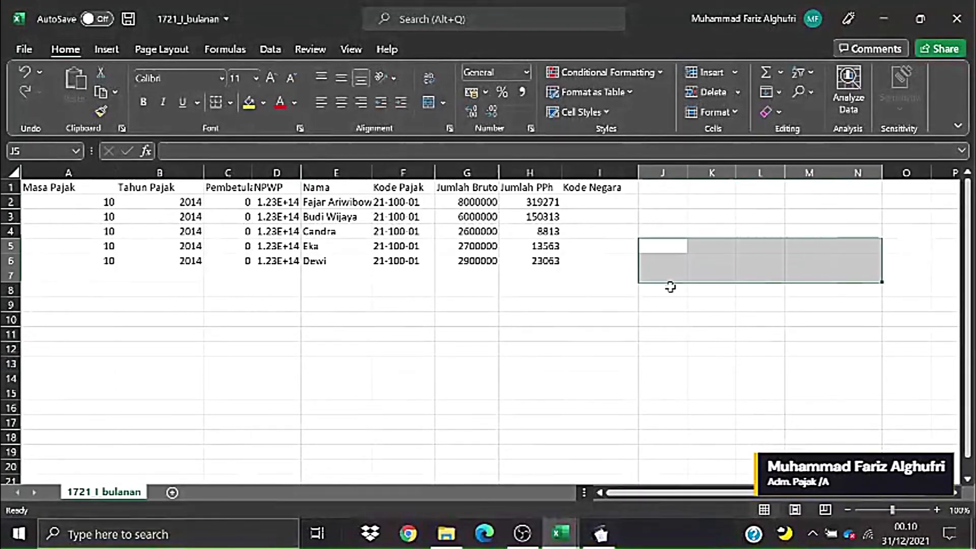
click(670, 287)
- Widen the Nama column further and check the Jumlah Bruto and Jumlah PPh values
drag(376, 176, 391, 175)
drag(485, 202, 492, 261)
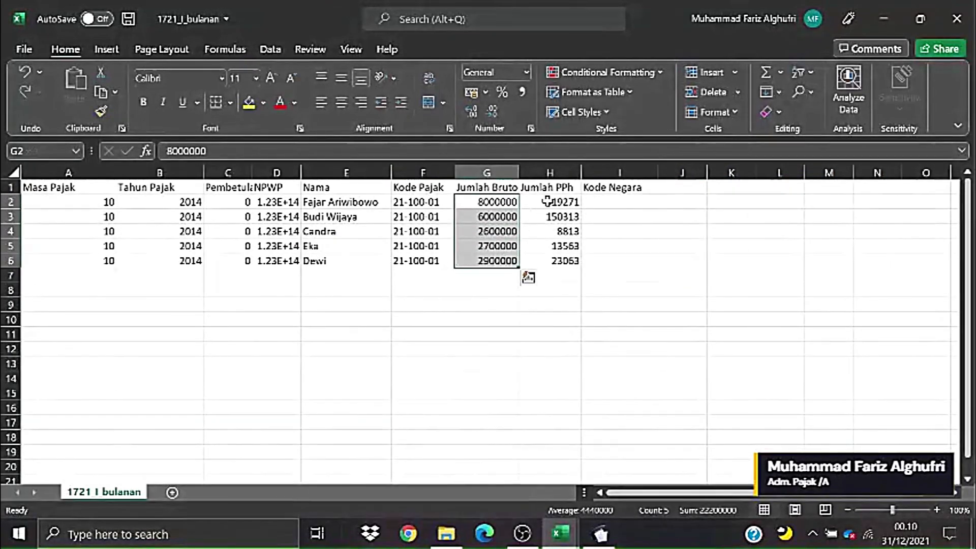
drag(551, 189, 564, 261)
click(768, 275)
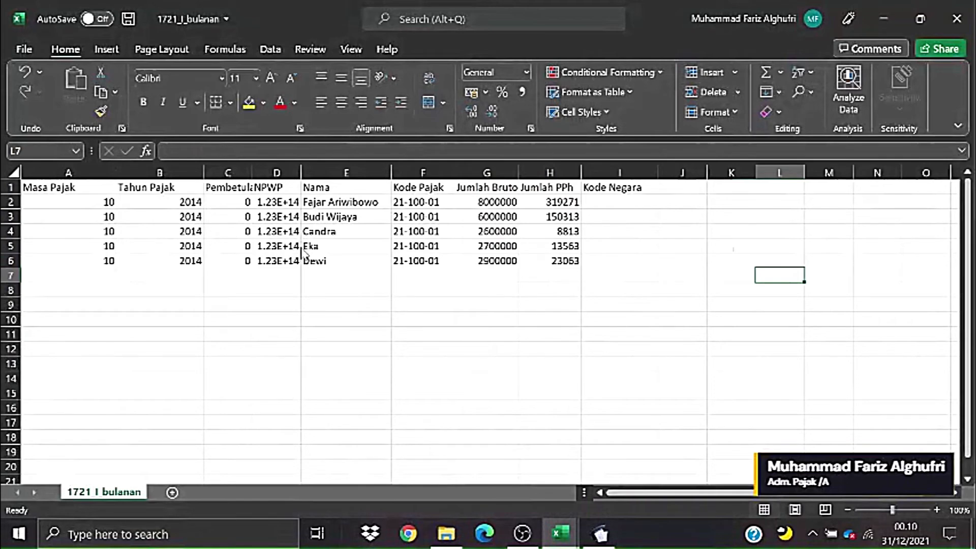
key(alt+Tab)
key(alt+Tab)
key(alt+Tab)
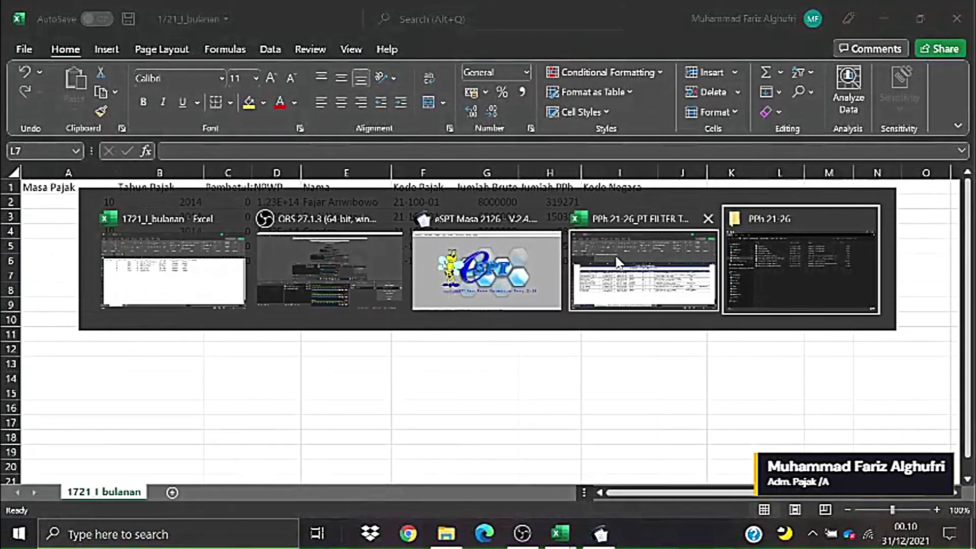
- In the PT FILTER TOBACCO_2020 workbook, look over Data Gaji Setahun, then open Penghitungan A1
click(643, 270)
click(411, 410)
click(352, 377)
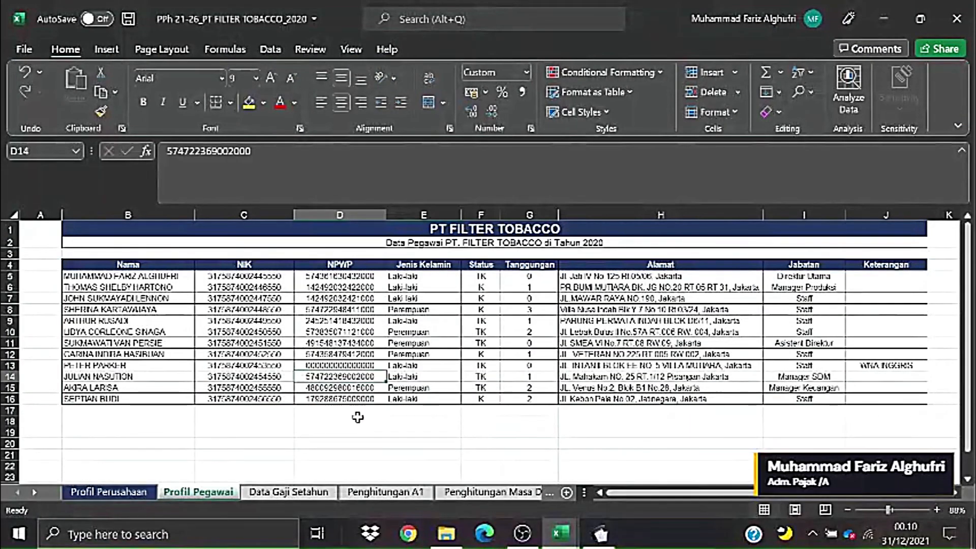
click(304, 491)
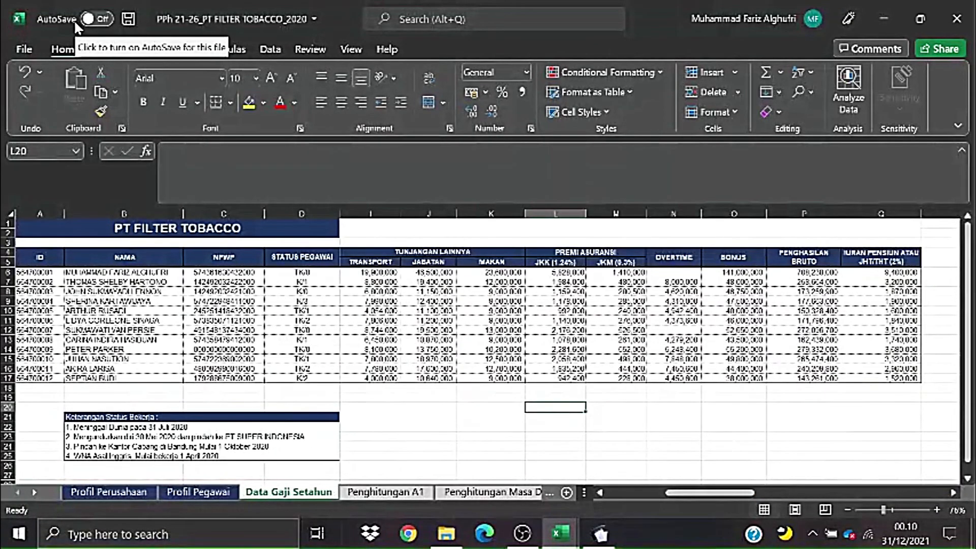
click(422, 492)
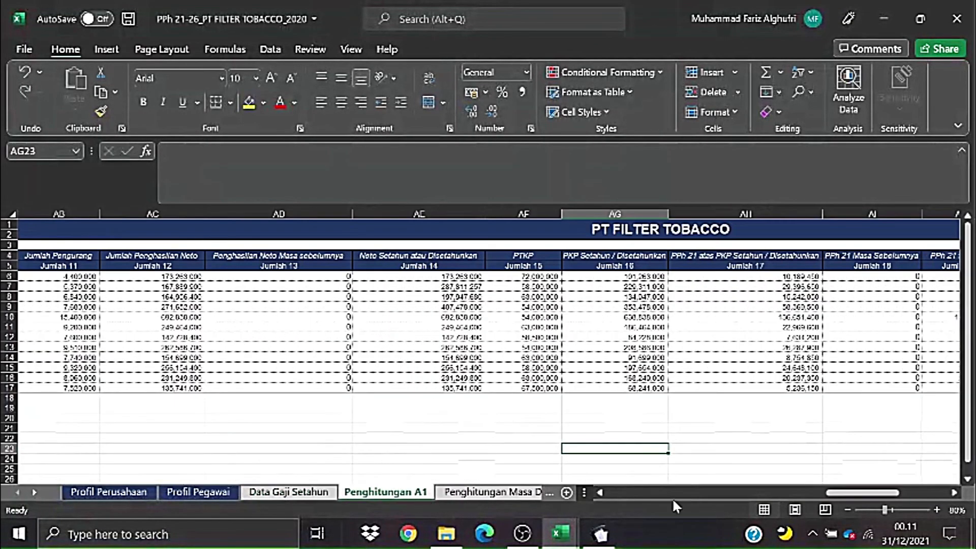
drag(887, 492, 666, 509)
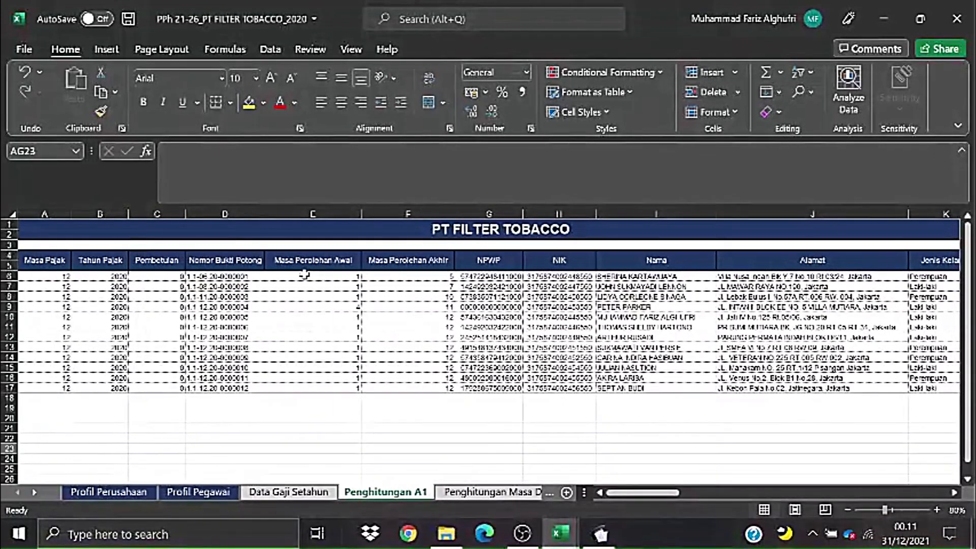
- Review the Masa Perolehan values and first four employee rows A6:H9, then go to Penghitungan Masa Des
drag(310, 276, 635, 307)
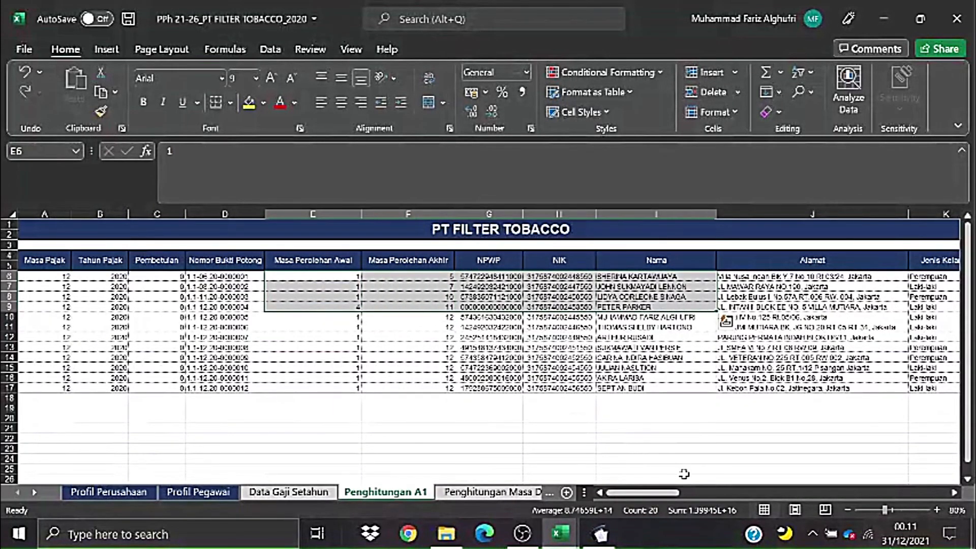
click(498, 448)
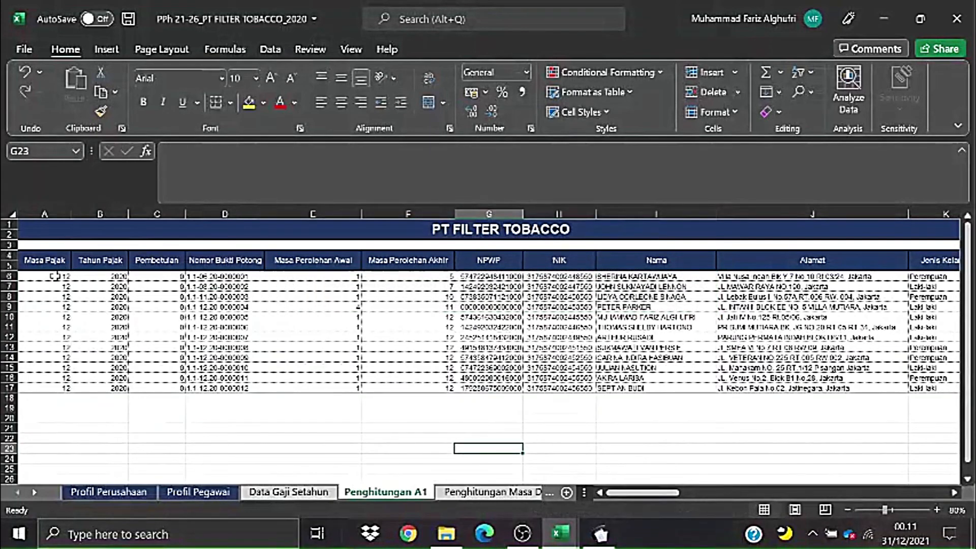
drag(57, 276, 661, 305)
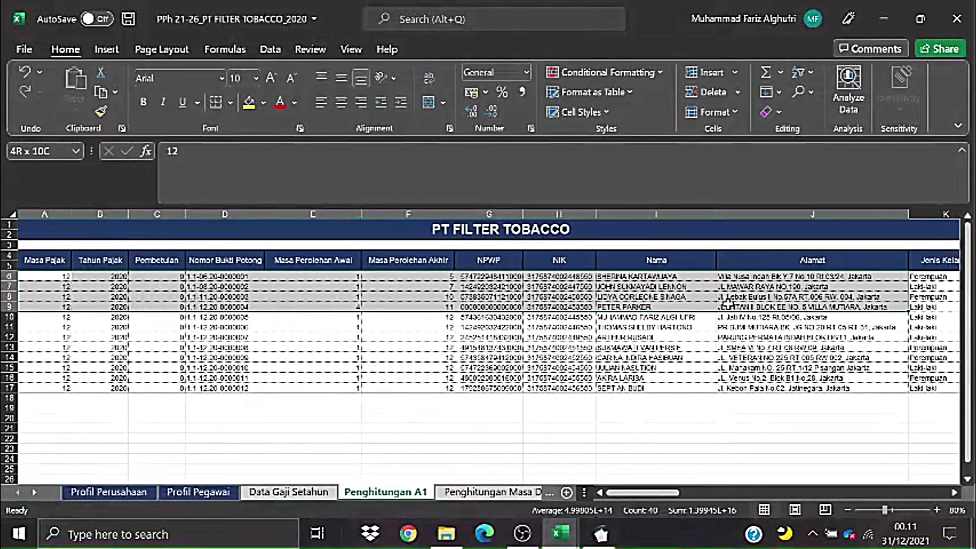
click(680, 337)
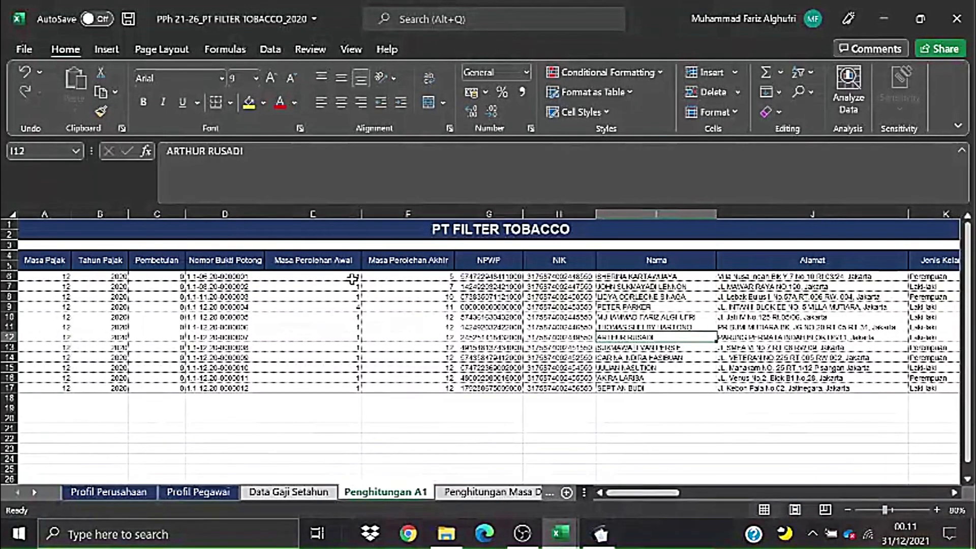
drag(65, 277, 648, 307)
click(569, 364)
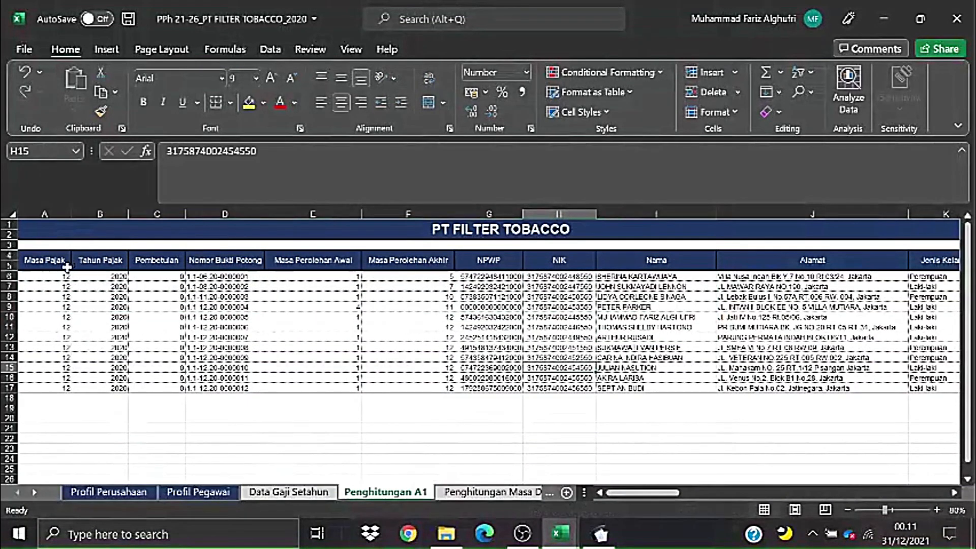
drag(65, 277, 549, 307)
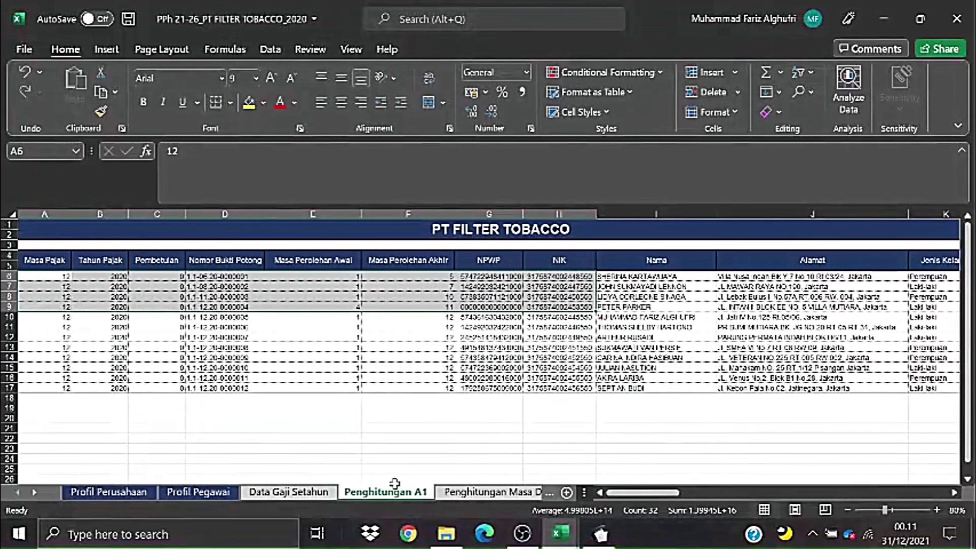
click(465, 496)
- Open the Bupot Masa Desember sheet and select and copy its December withholding rows
click(34, 492)
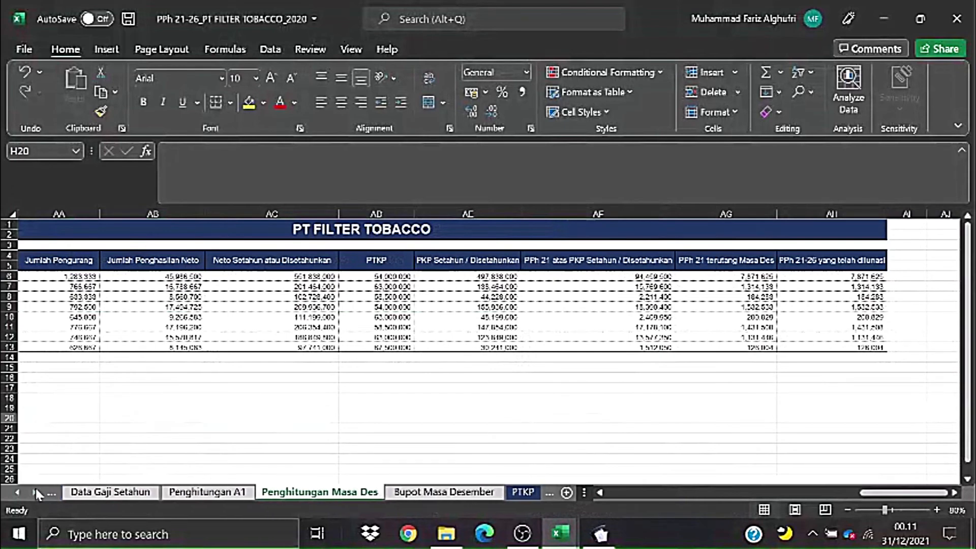
click(426, 494)
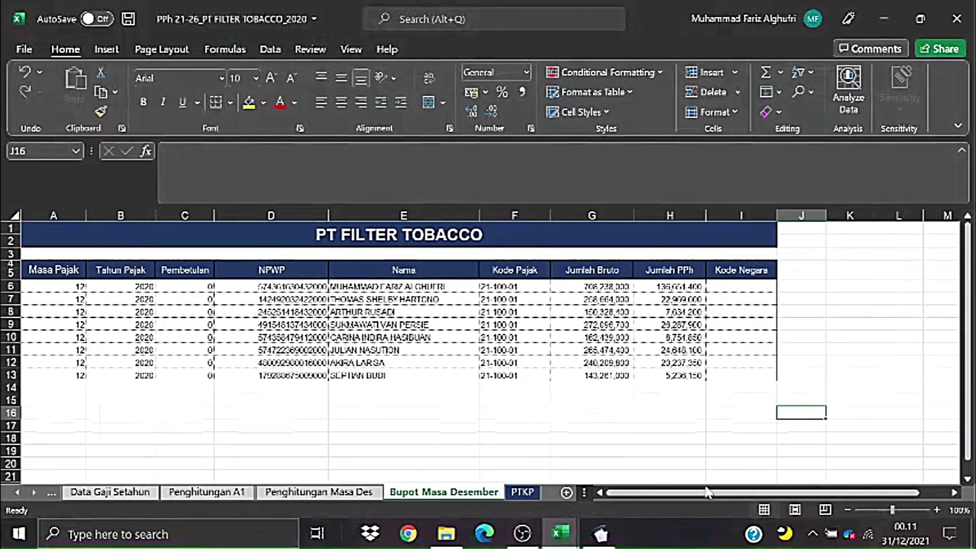
drag(707, 491, 694, 492)
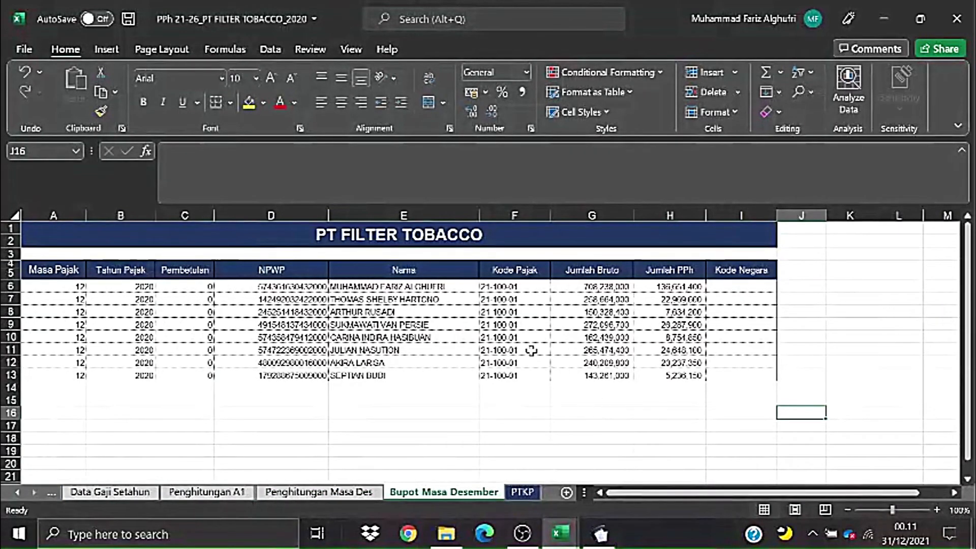
drag(71, 283, 747, 364)
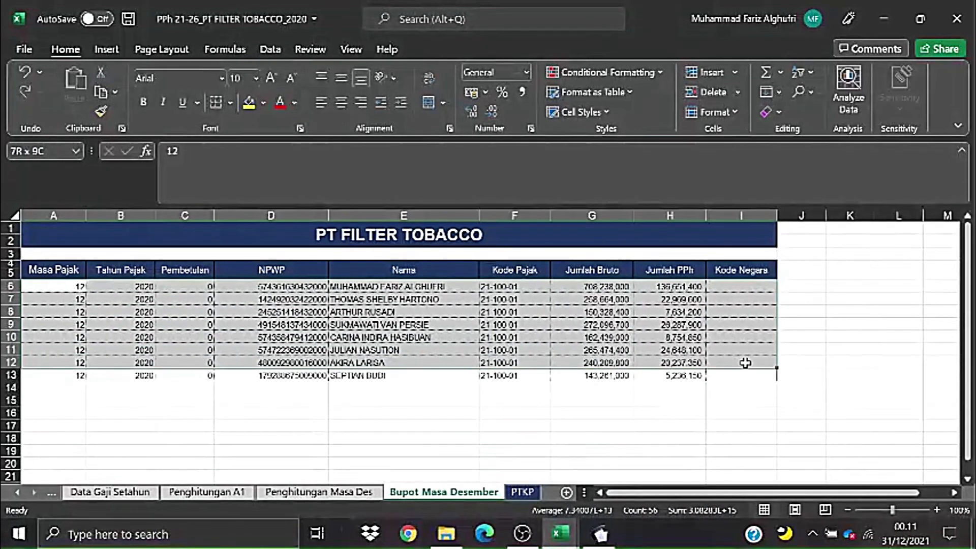
click(852, 284)
drag(67, 287, 732, 375)
key(ctrl+c)
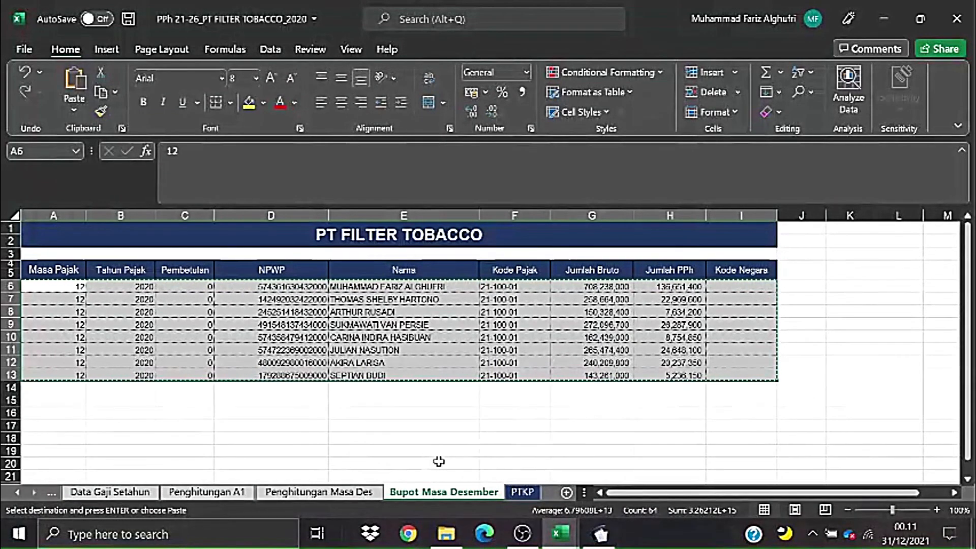
key(Escape)
click(471, 463)
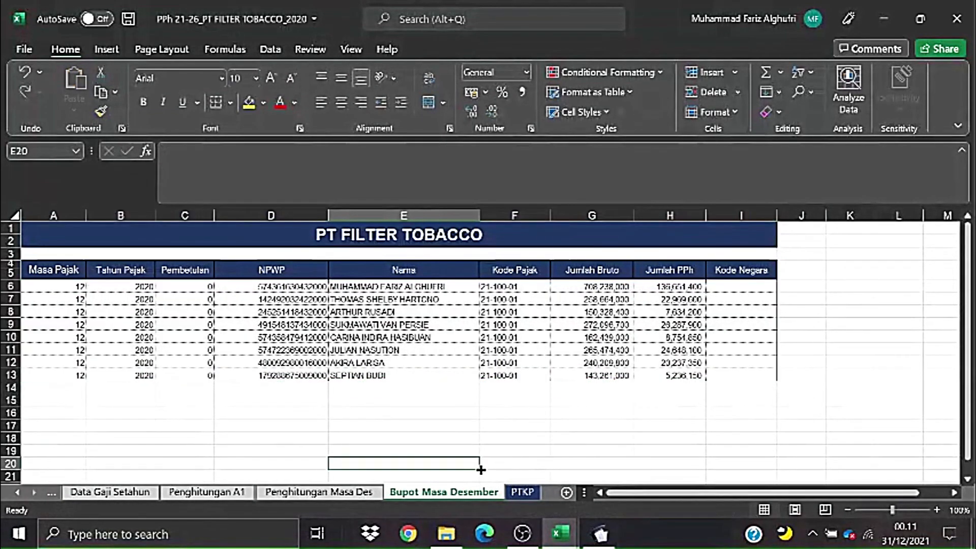
- Copy all eight withholding rows A6:I13 and select cell A7 in 1721_I_bulanan
click(404, 425)
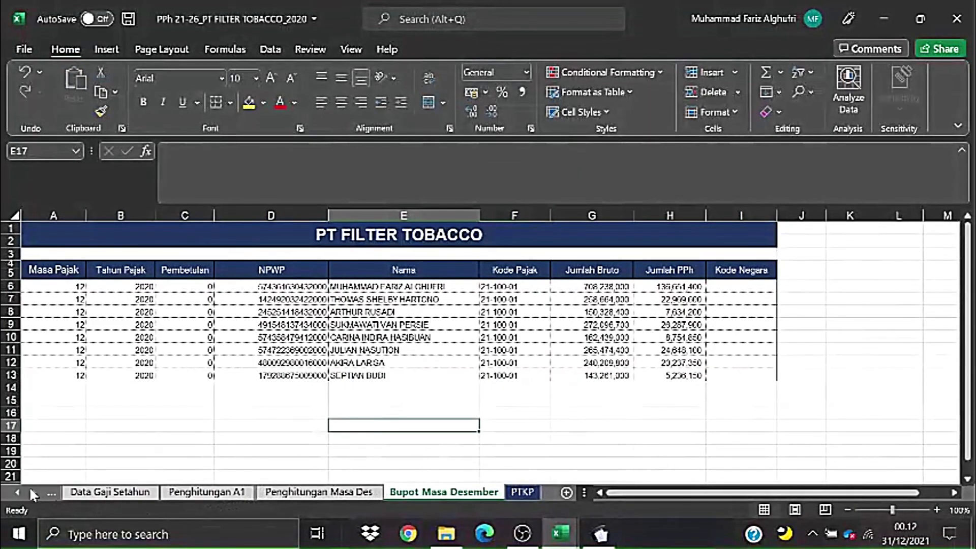
click(51, 492)
click(496, 493)
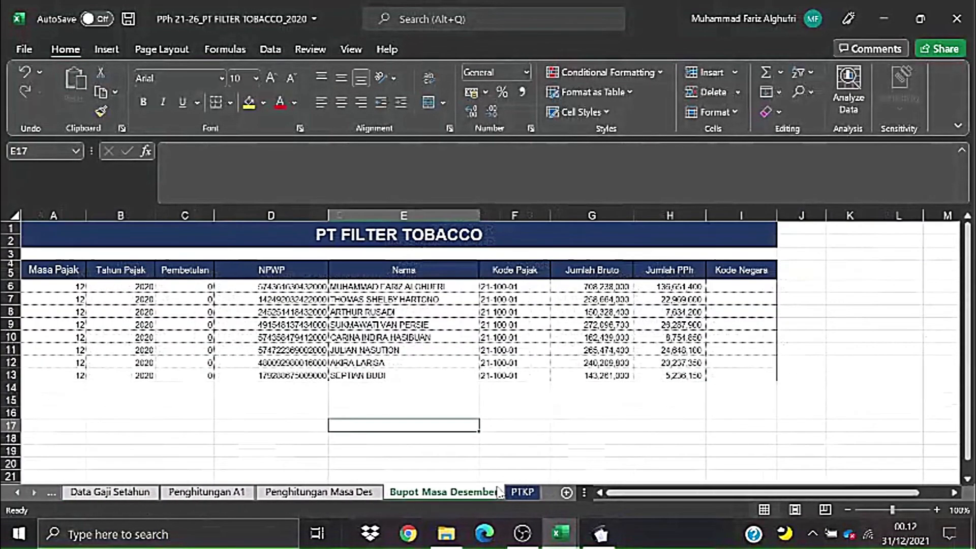
key(ctrl+Page_Up)
click(421, 493)
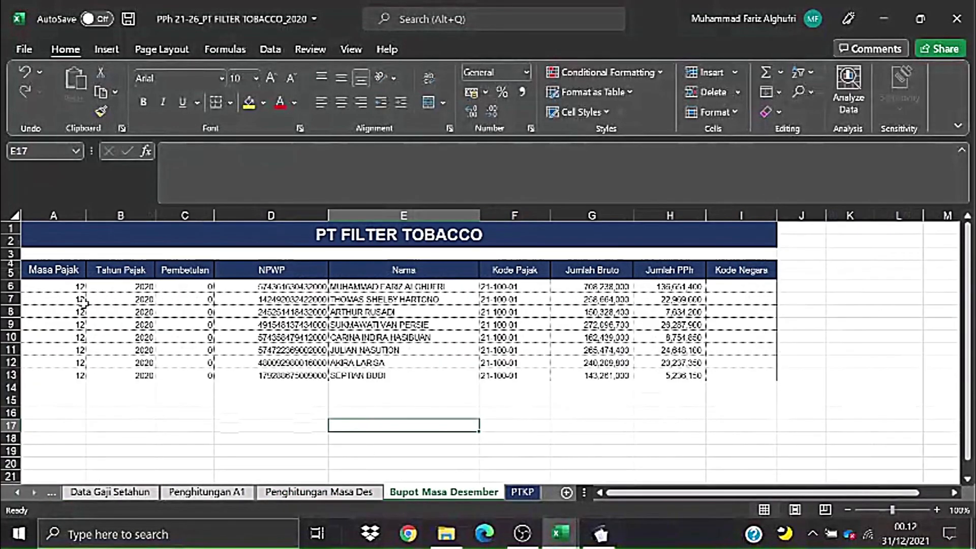
drag(55, 289, 742, 373)
key(ctrl+c)
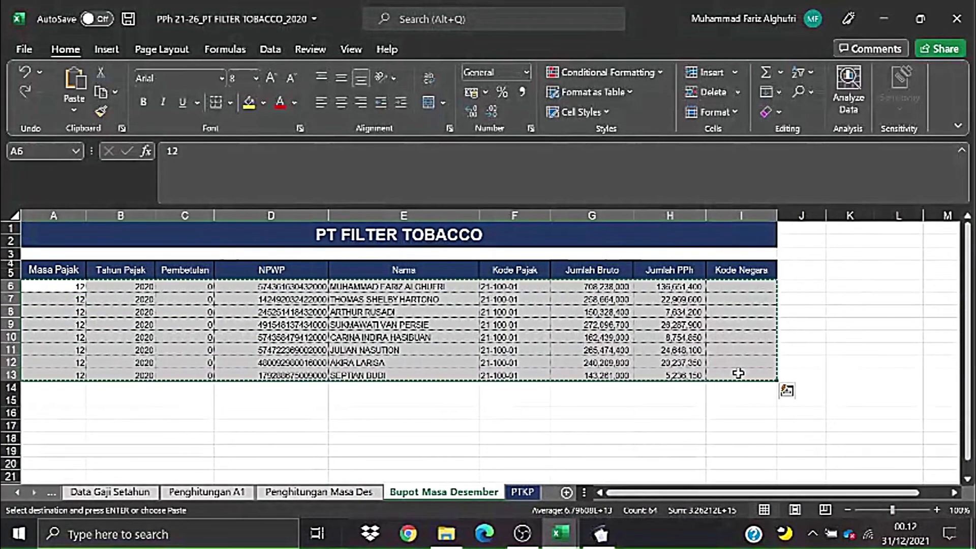
key(alt+Tab)
click(84, 275)
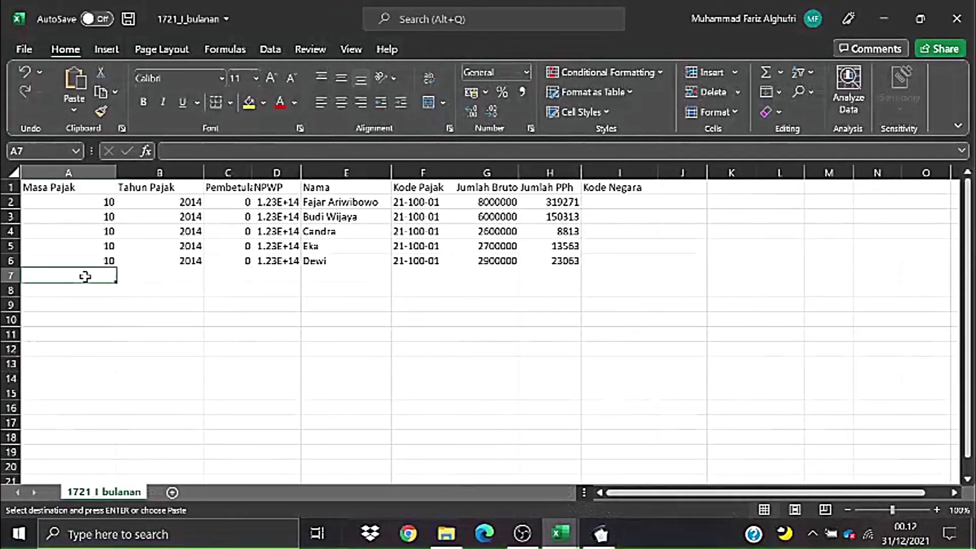
- Paste the eight December rows at A7 and autofit columns C, D and E
right_click(84, 274)
click(133, 177)
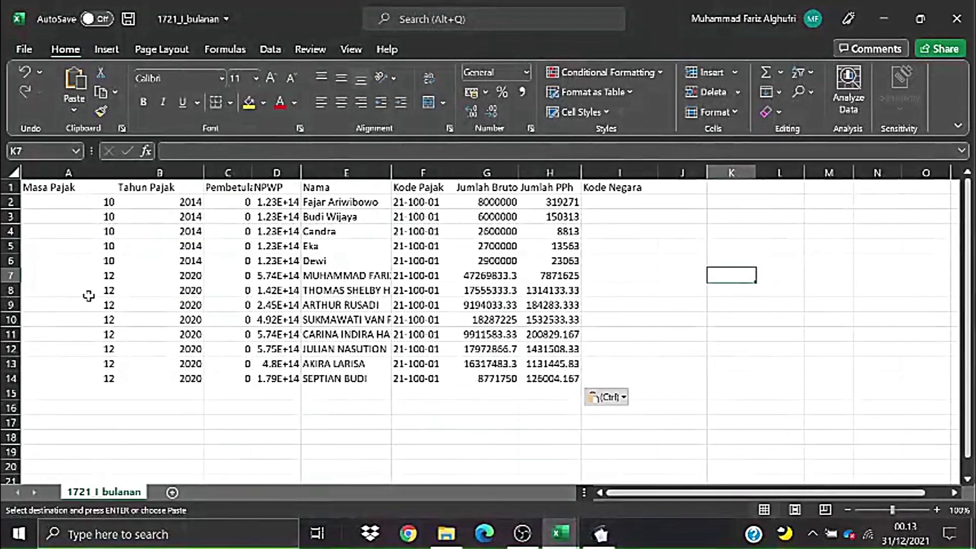
double_click(391, 173)
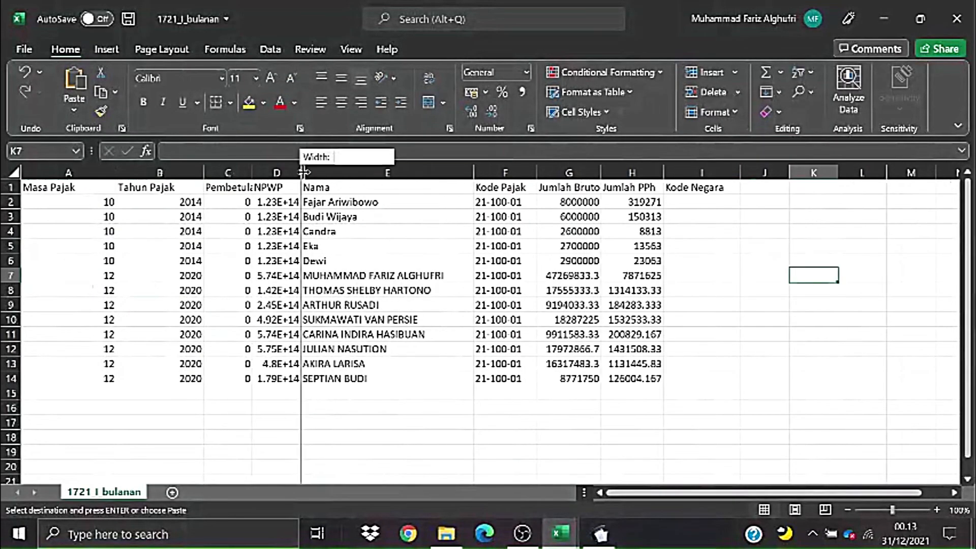
double_click(301, 173)
double_click(251, 173)
click(403, 257)
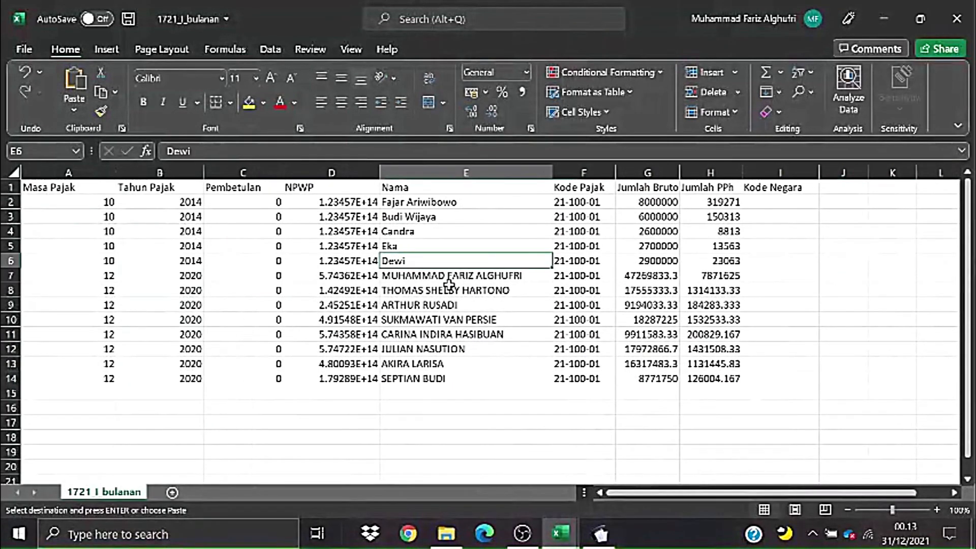
drag(382, 173, 399, 172)
drag(475, 277, 440, 290)
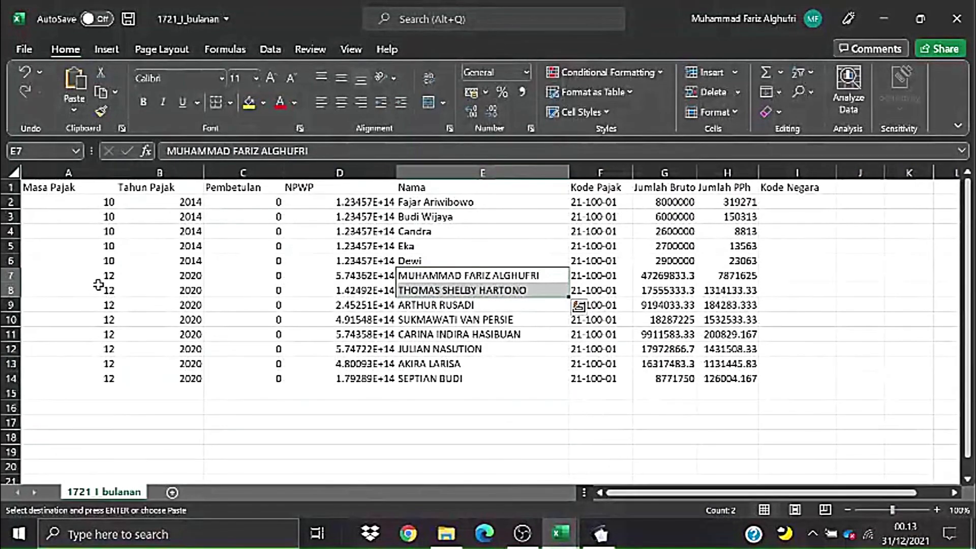
drag(100, 280, 704, 377)
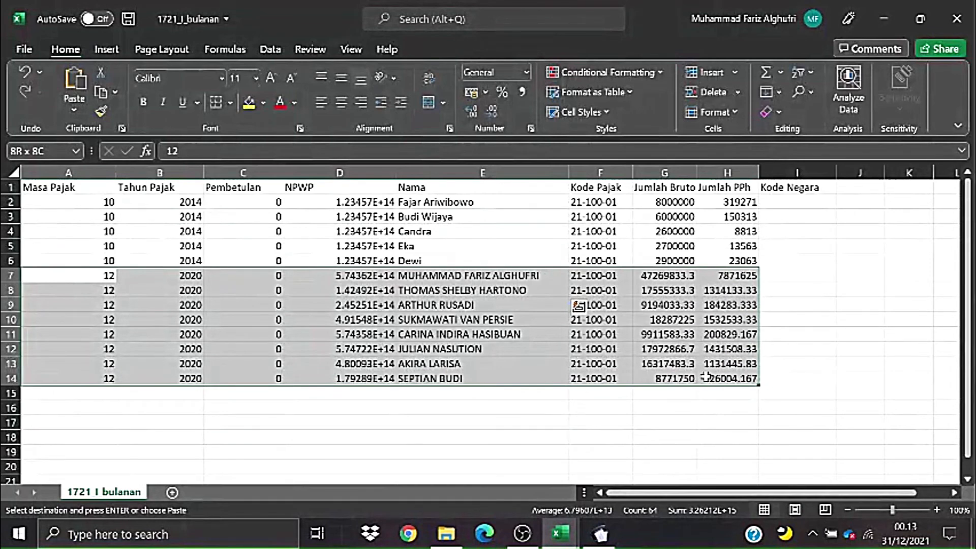
drag(705, 376, 709, 366)
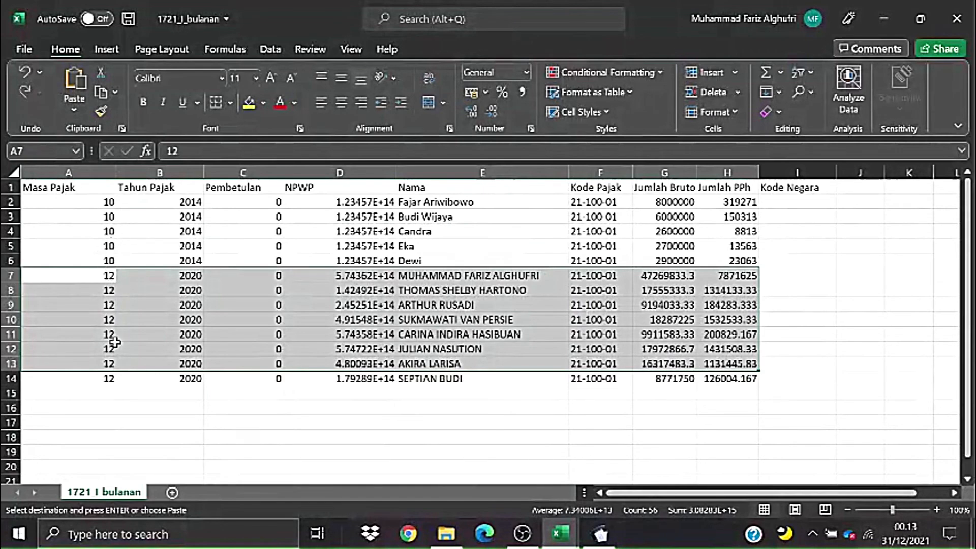
click(158, 290)
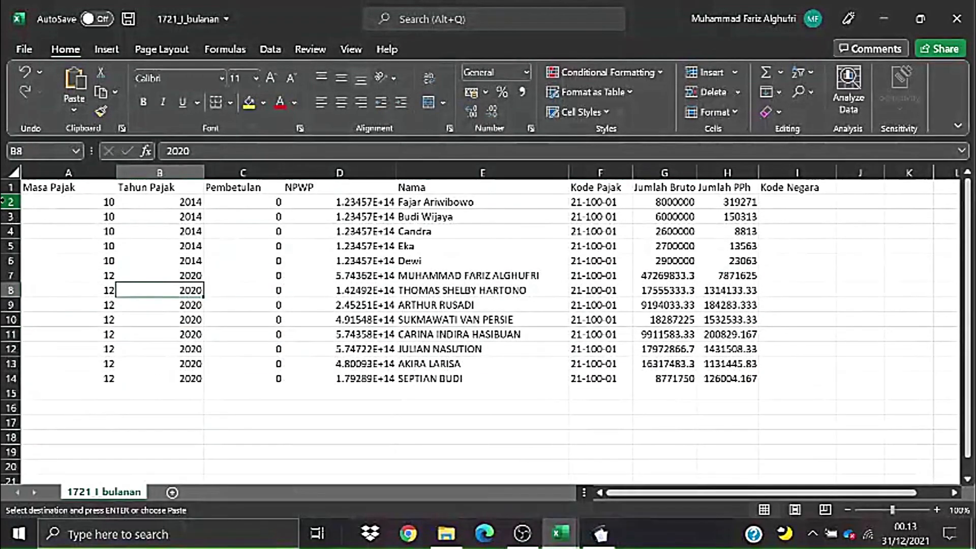
- Delete the five old 2014 sample rows 2–6 and select the NPWP cells D2:D9
drag(9, 202, 28, 259)
right_click(11, 230)
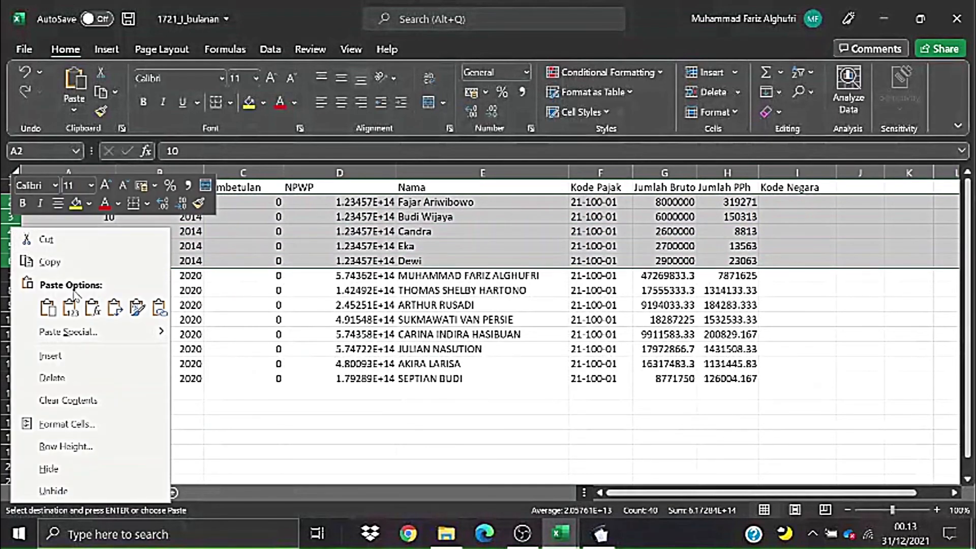
click(69, 307)
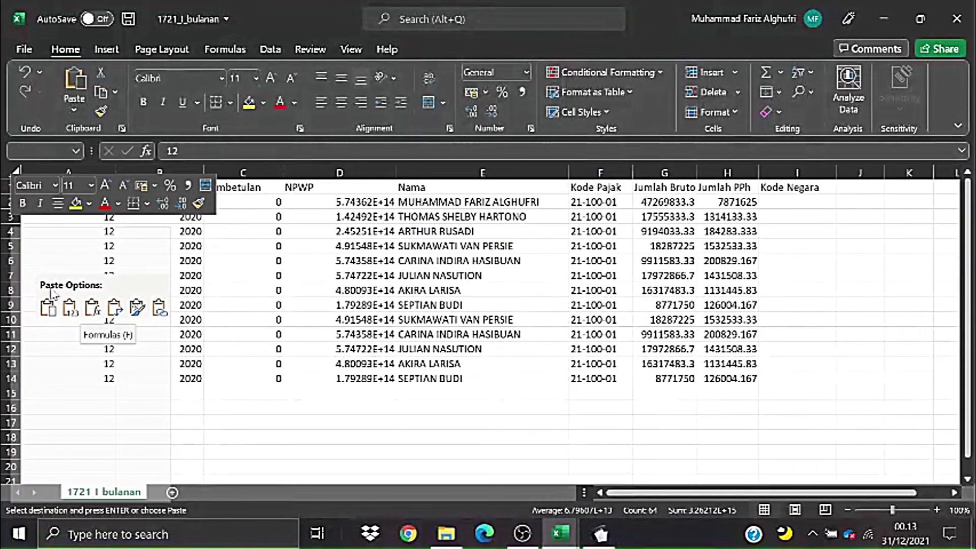
click(67, 375)
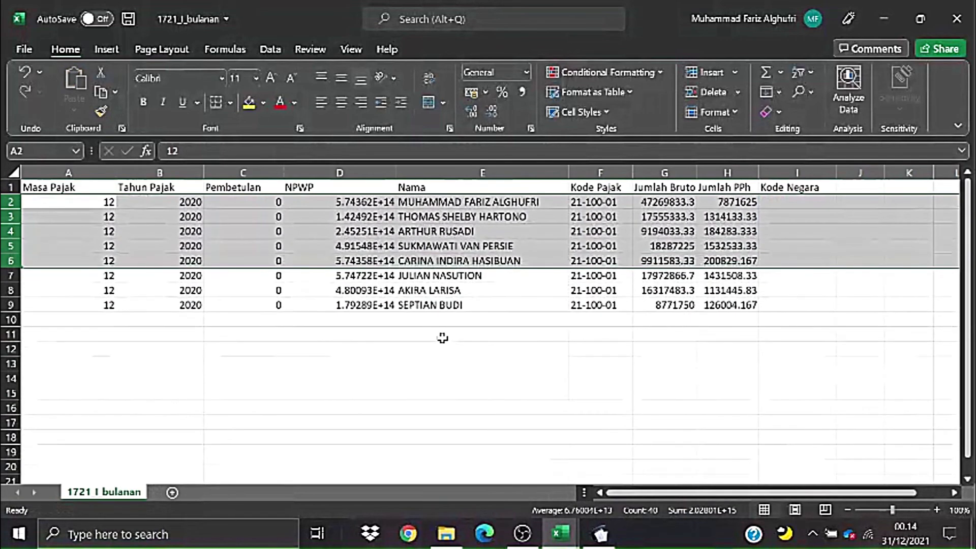
click(443, 338)
drag(69, 202, 253, 311)
click(532, 379)
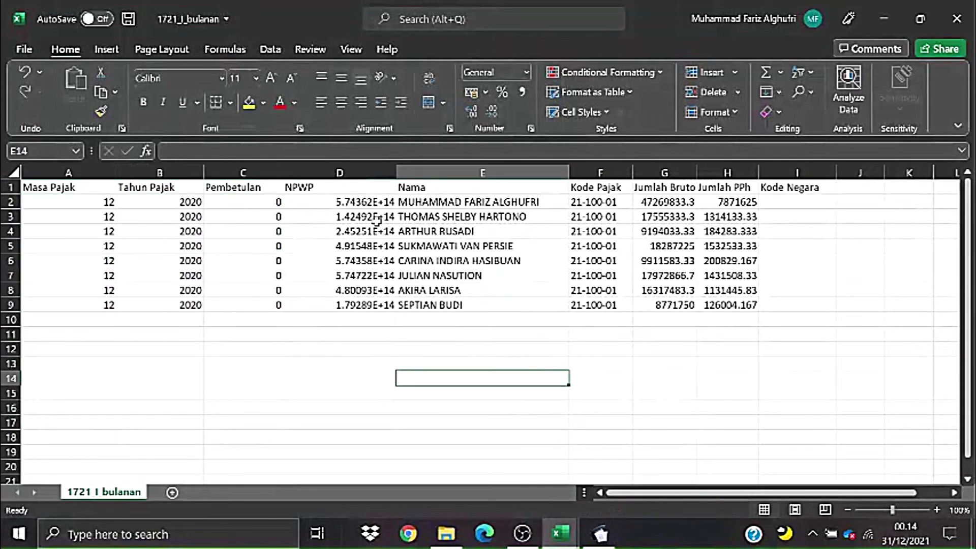
drag(370, 206, 377, 306)
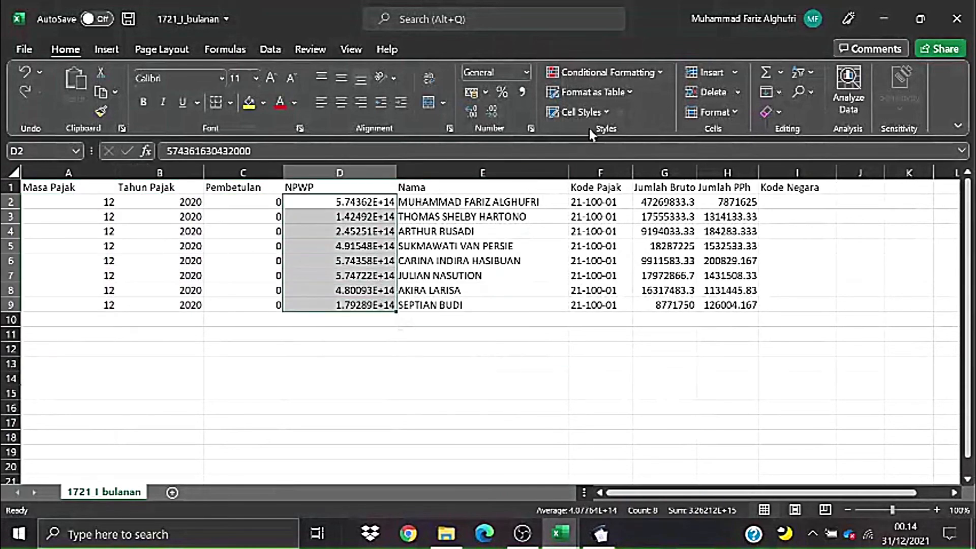
- Give NPWP cells D2:D9 a 15-zero custom number format so full tax IDs show
click(531, 129)
click(311, 265)
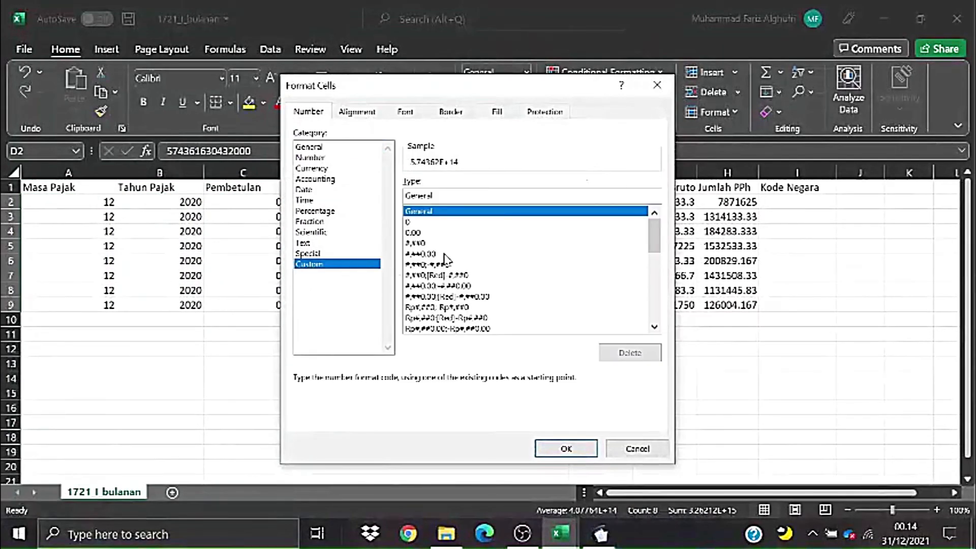
mouse_move(655, 239)
mouse_down()
mouse_move(654, 375)
mouse_move(655, 249)
mouse_up()
click(429, 222)
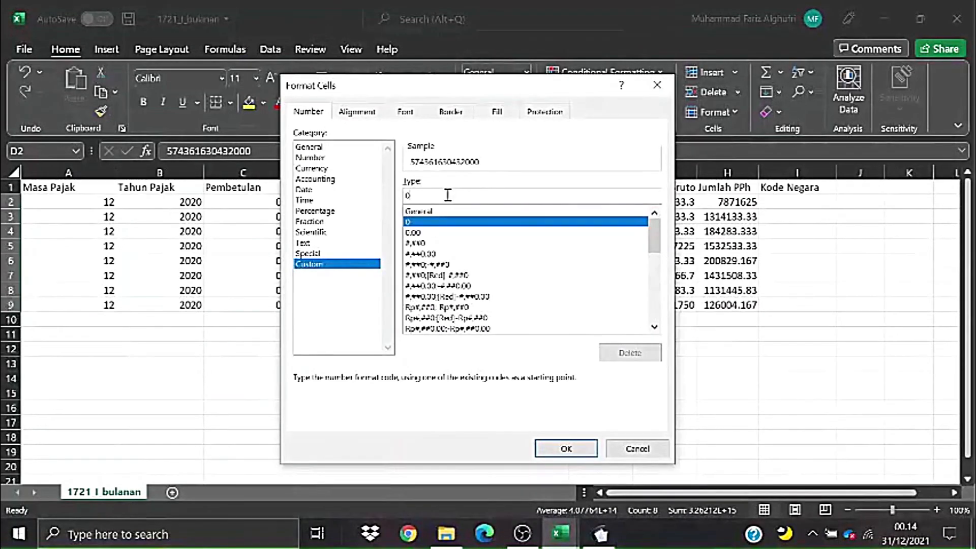
click(447, 195)
text(000)
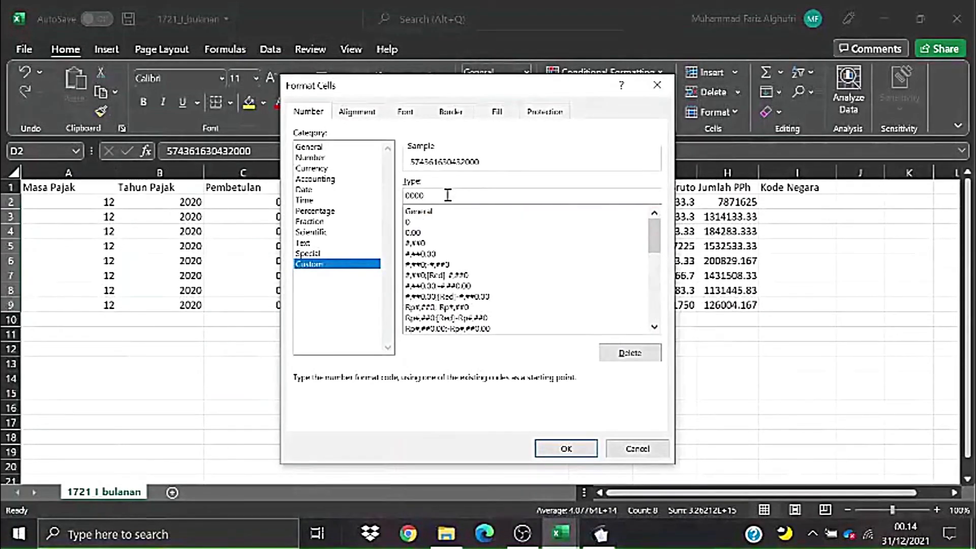
text(000000)
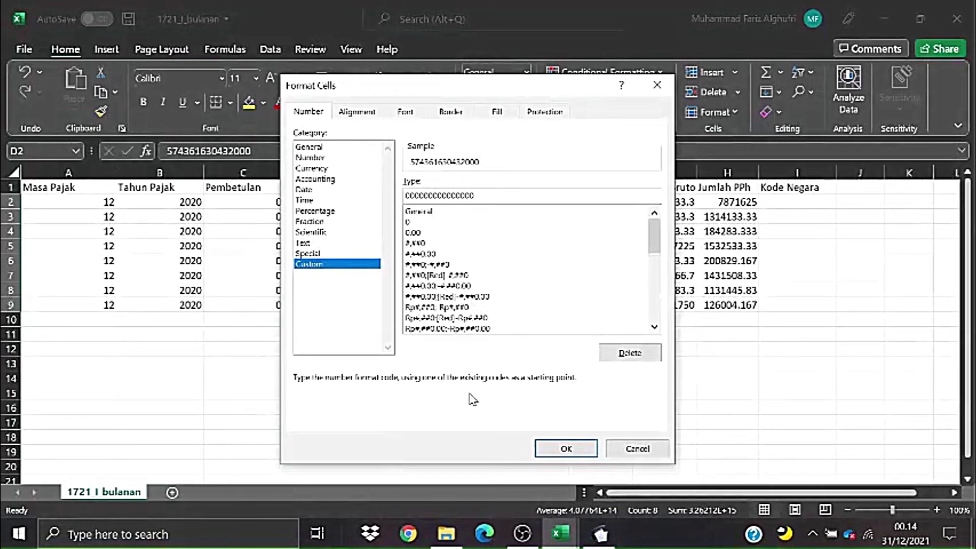
click(566, 449)
click(485, 391)
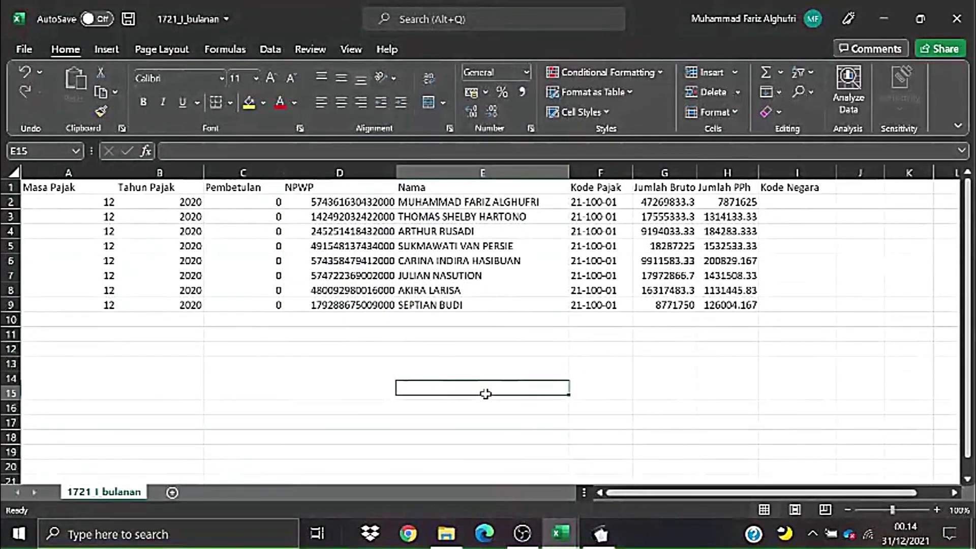
- Apply custom number format 0 to the Jumlah Bruto and Jumlah PPh amounts G2:H9
click(609, 318)
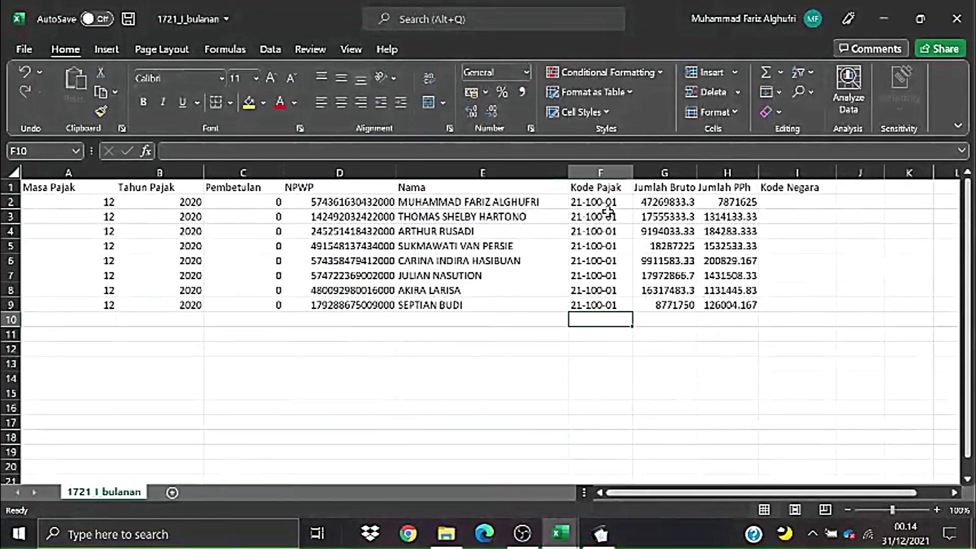
drag(680, 204, 676, 305)
click(767, 402)
drag(676, 202, 676, 306)
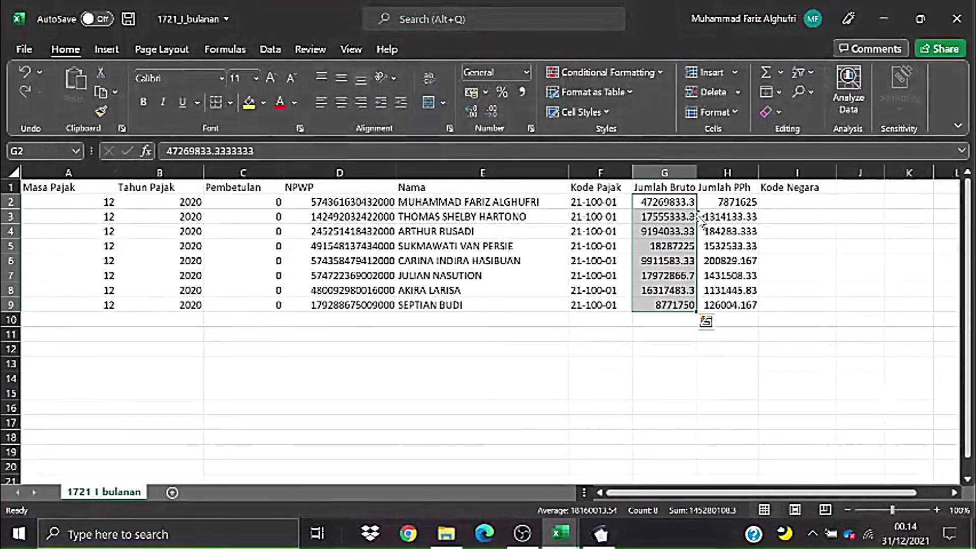
click(778, 232)
drag(683, 205, 712, 305)
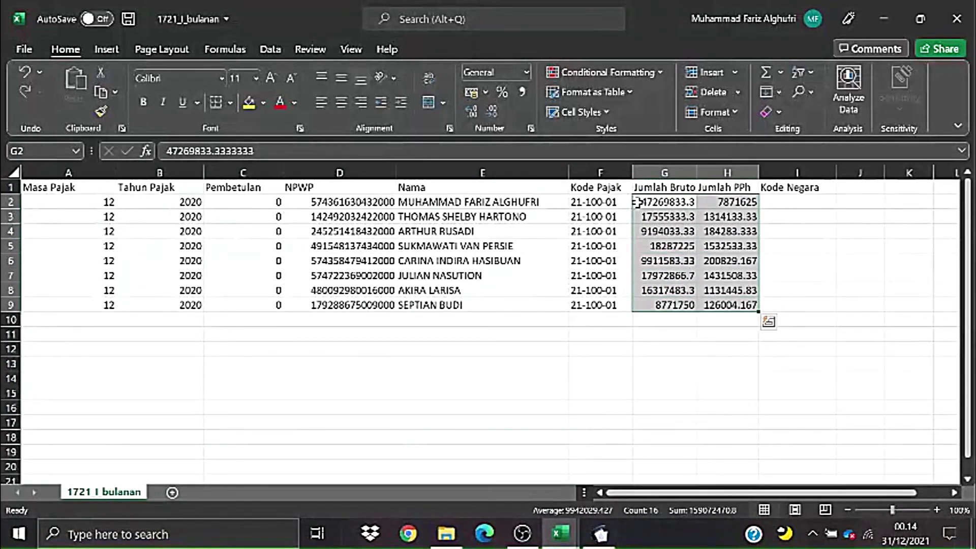
click(531, 128)
click(313, 264)
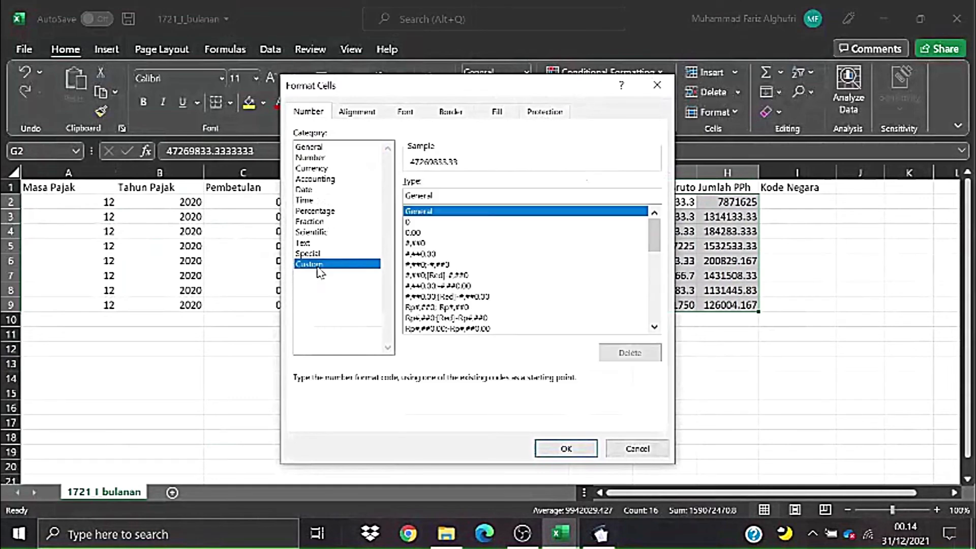
click(420, 223)
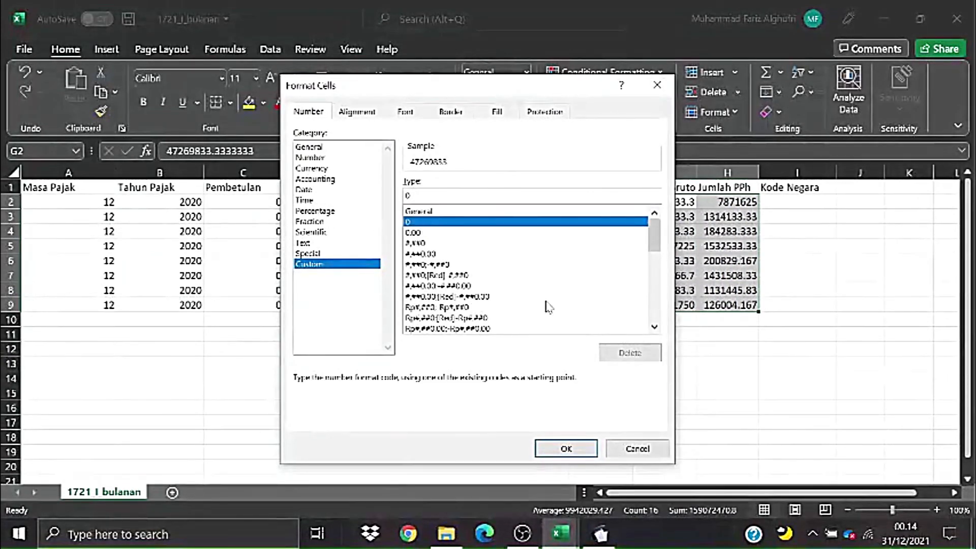
click(566, 448)
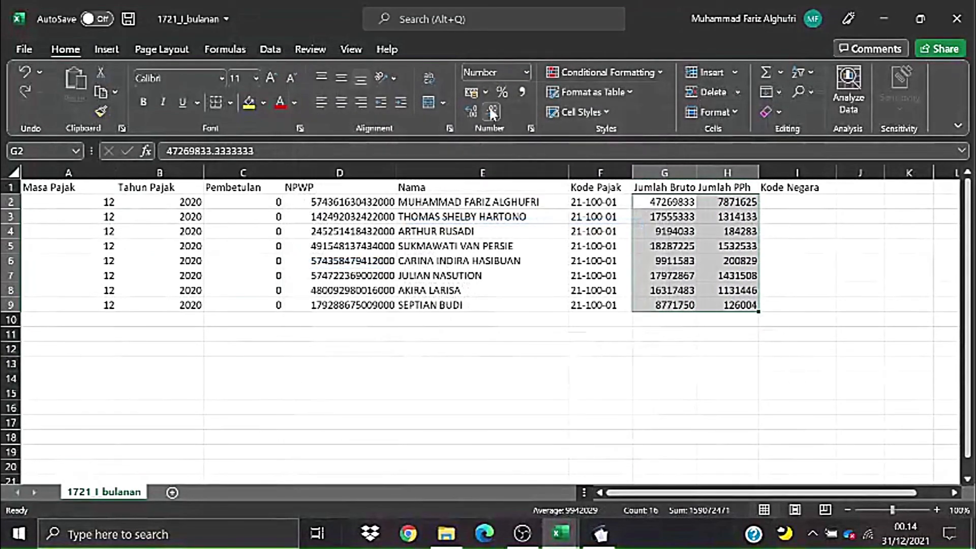
- Autofit columns H and G and save the 1721_I_bulanan workbook
click(813, 260)
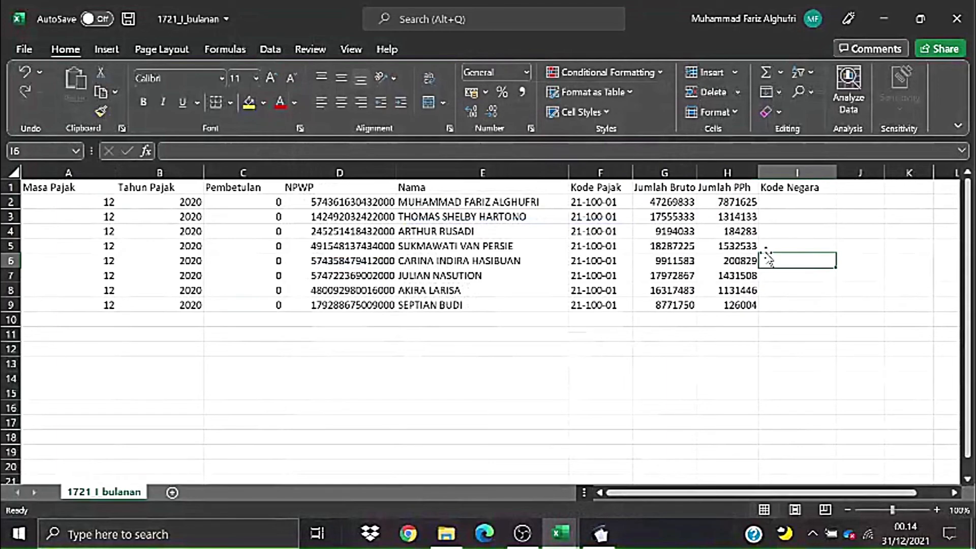
double_click(758, 173)
drag(798, 216, 779, 305)
double_click(699, 172)
click(795, 304)
click(589, 365)
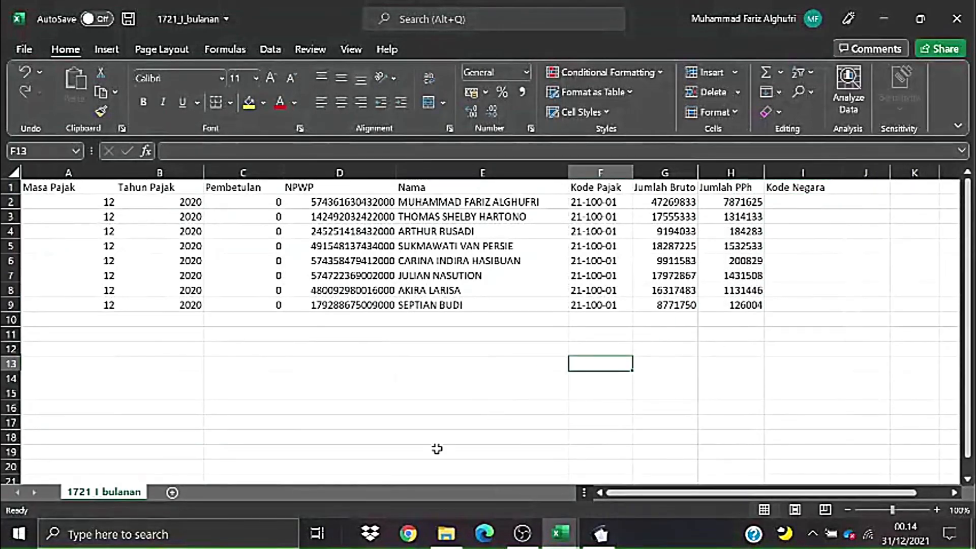
click(121, 24)
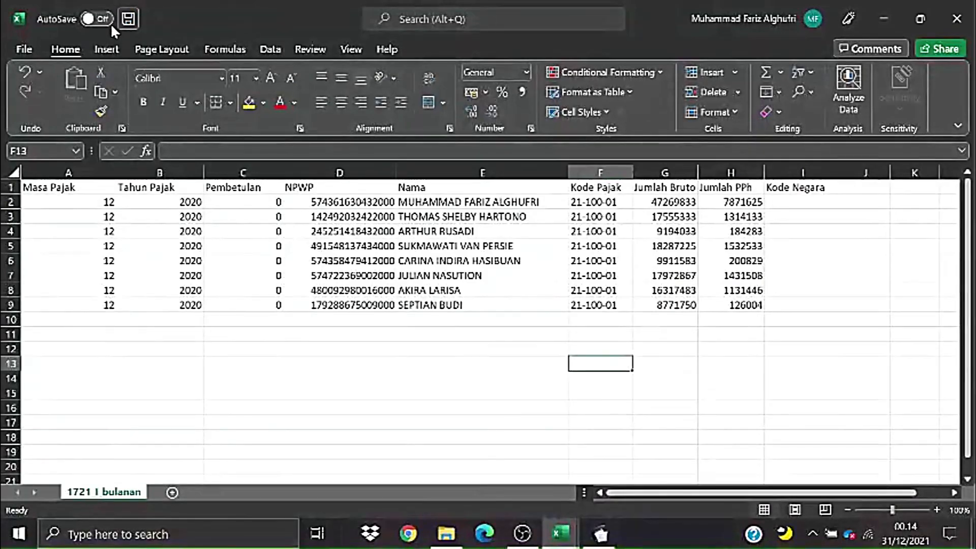
click(18, 51)
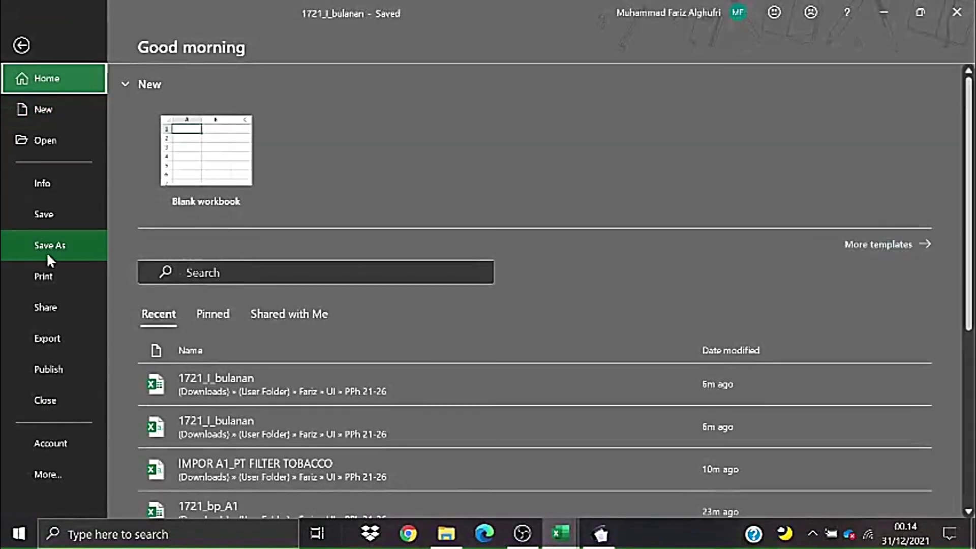
- Save the sheet as CSV (Comma delimited) 'IMPOR BULANAN_PT FILTER TOBACCO', close it, and return to e-SPT
click(48, 246)
click(524, 137)
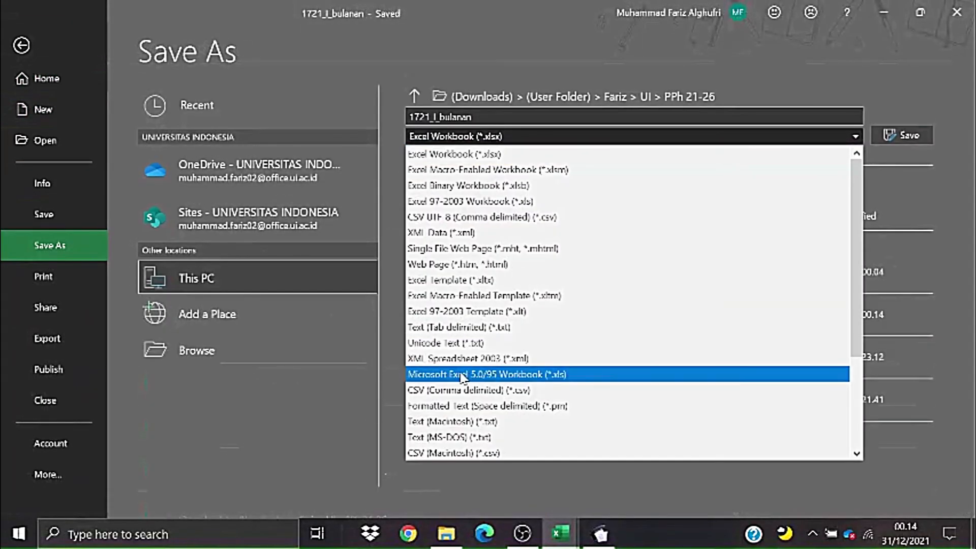
click(441, 390)
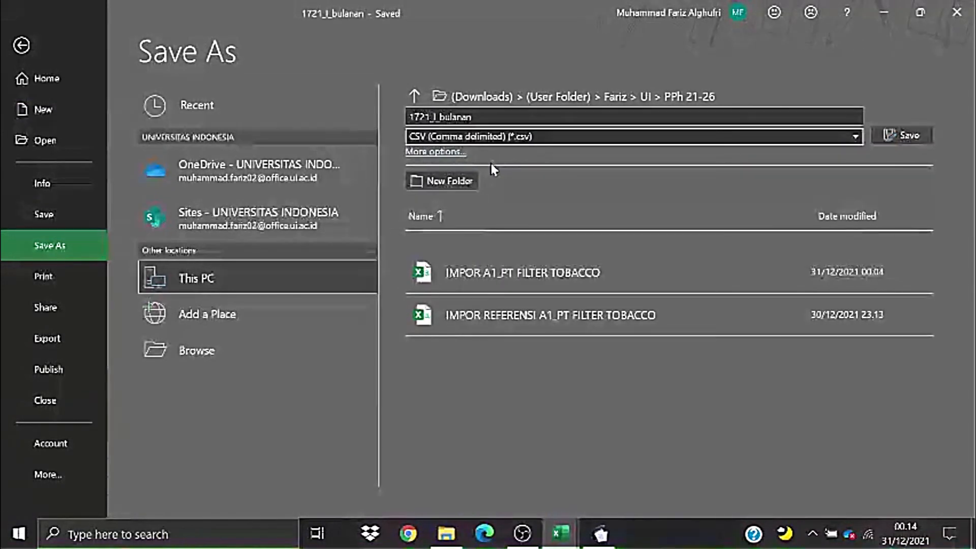
drag(483, 116, 386, 132)
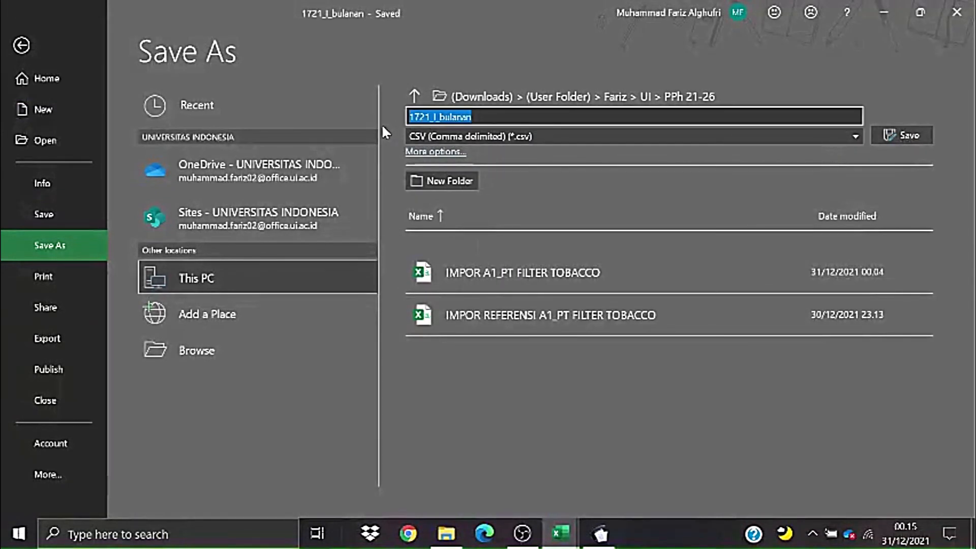
text(IMPOR BULANAN)
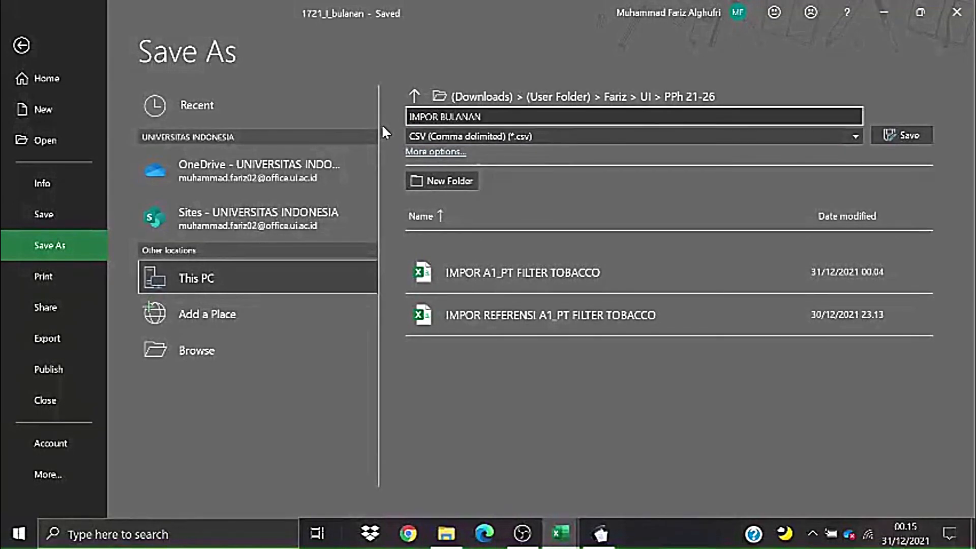
text(_PT FILTER TOBAC)
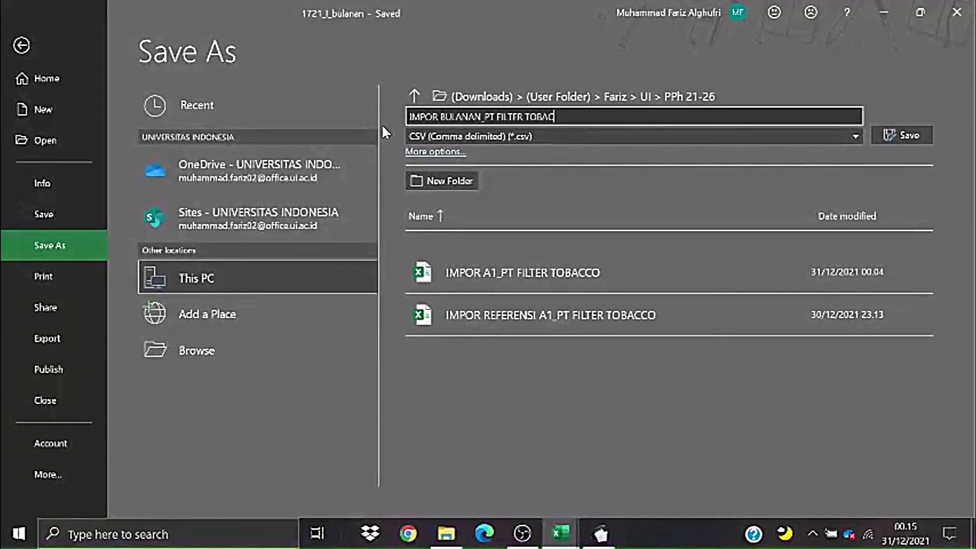
text(CO)
click(902, 136)
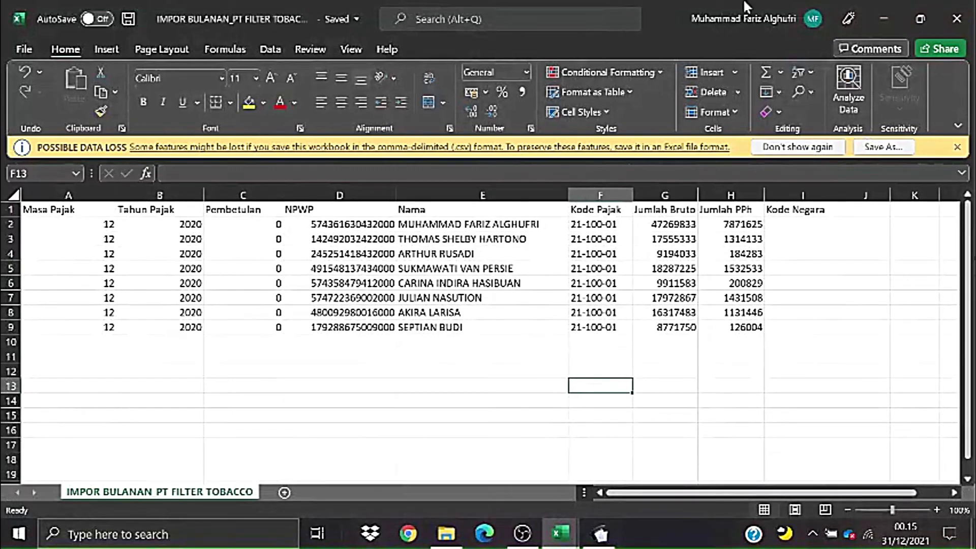
click(958, 19)
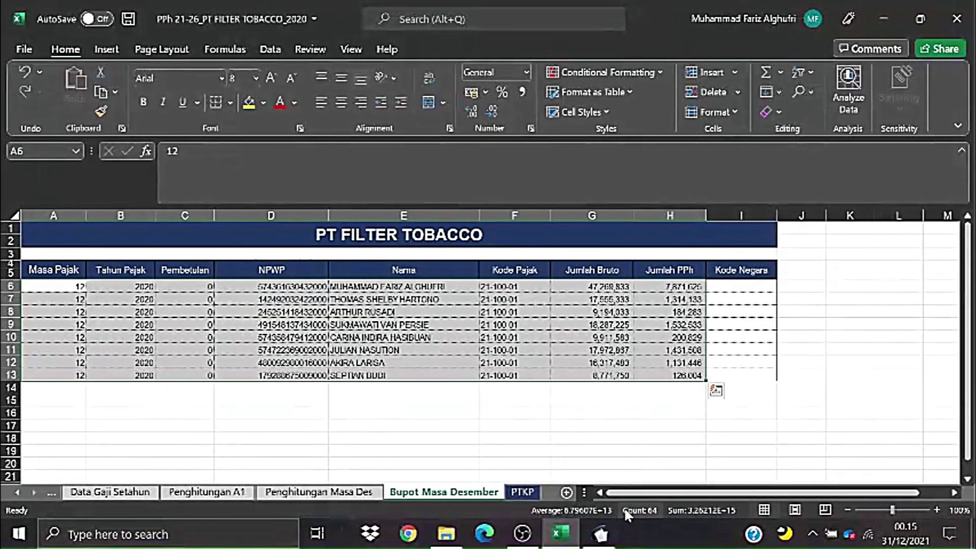
click(601, 534)
- Open the Pemotongan Pajak Bulanan withholding-slip CSV import window
click(199, 30)
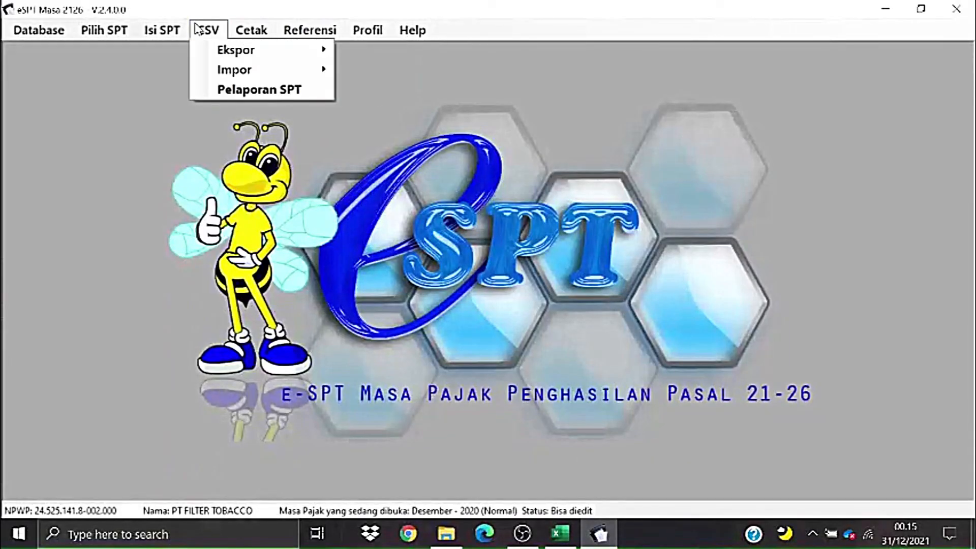
mouse_move(259, 76)
mouse_move(418, 93)
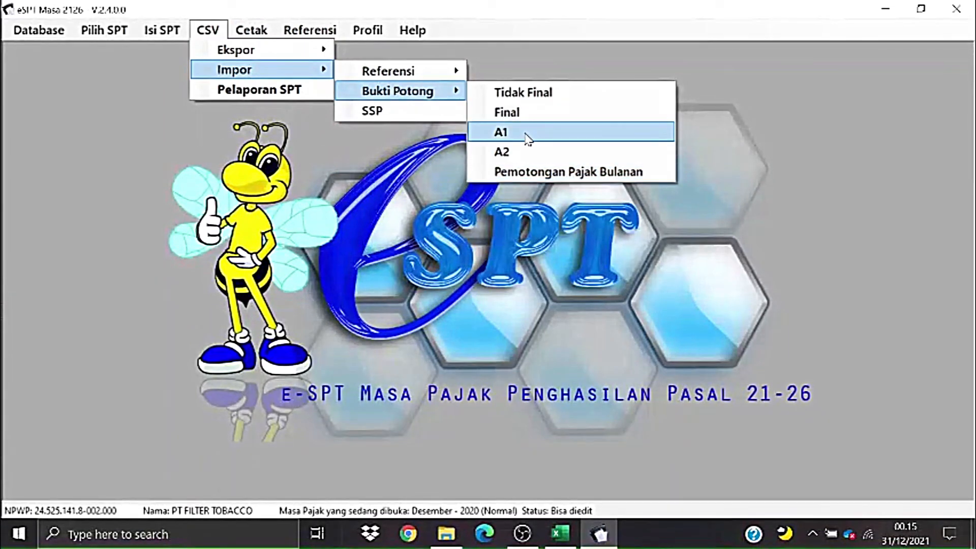
click(529, 171)
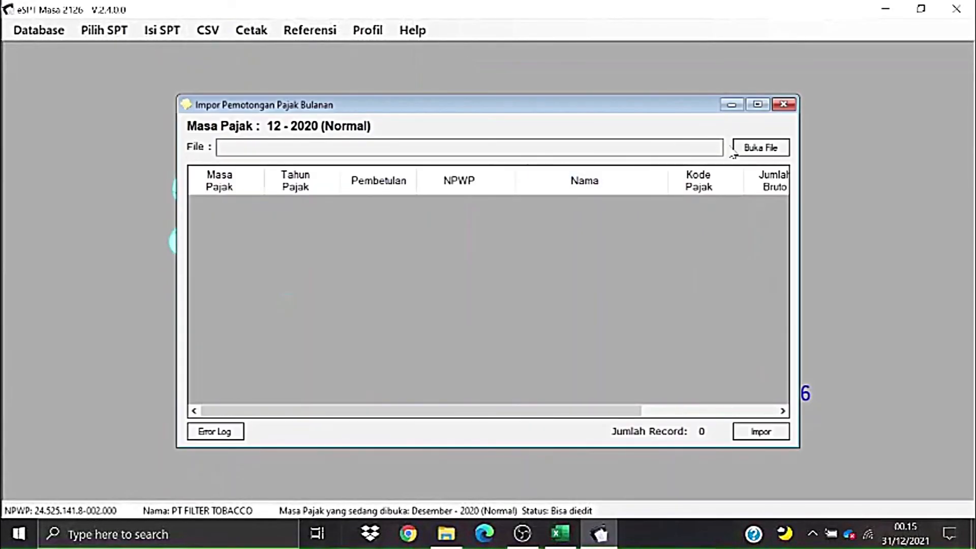
- Load IMPOR BULANAN_PT FILTER TOBACCO, import its 8 records, and close the import window
click(746, 152)
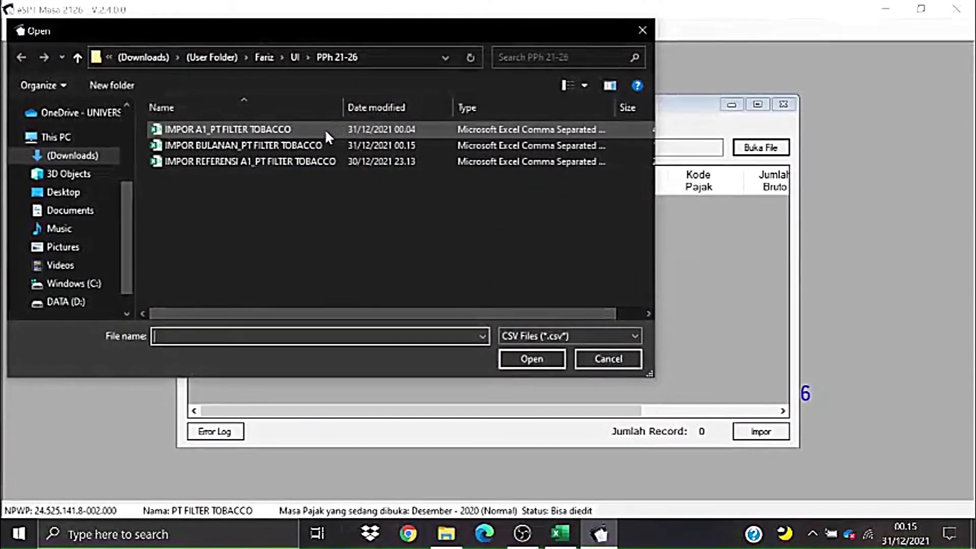
click(278, 147)
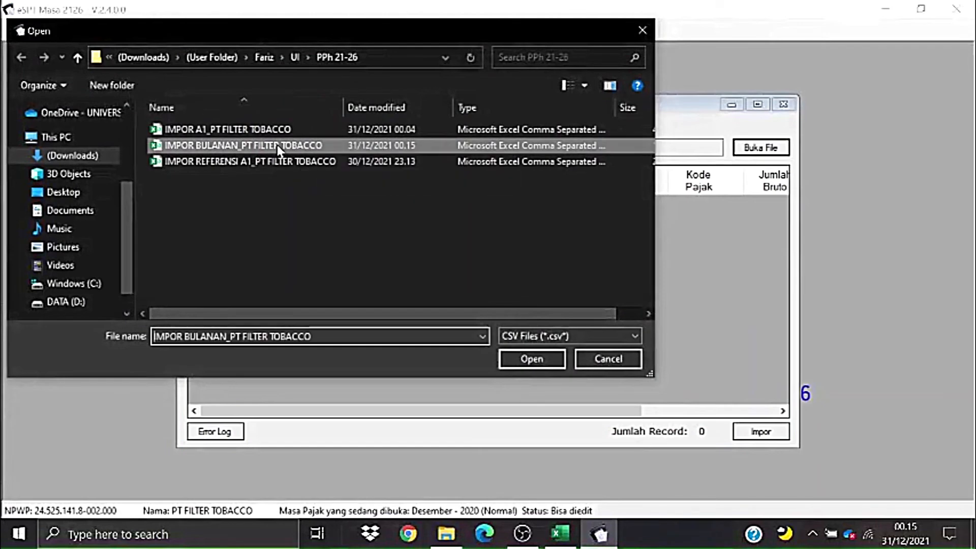
click(539, 362)
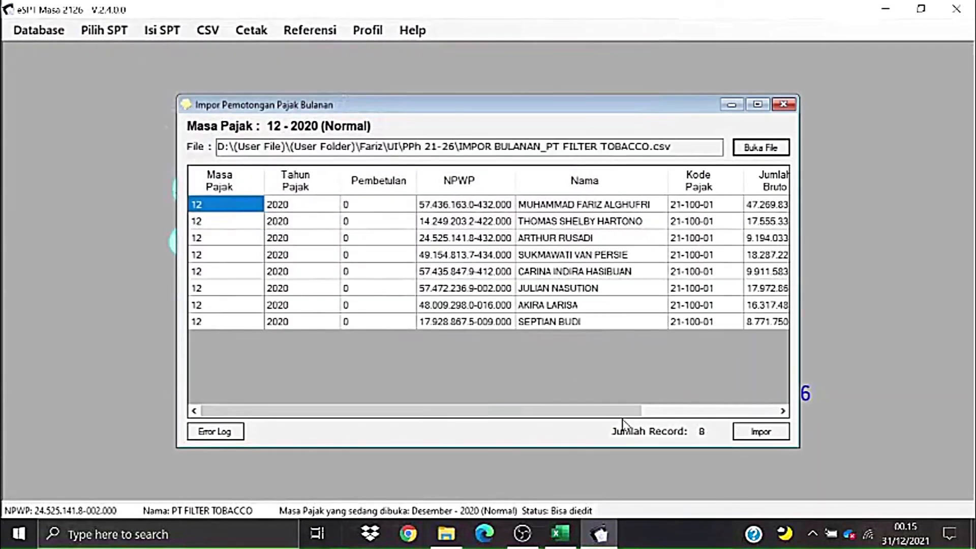
drag(623, 412, 747, 431)
click(761, 432)
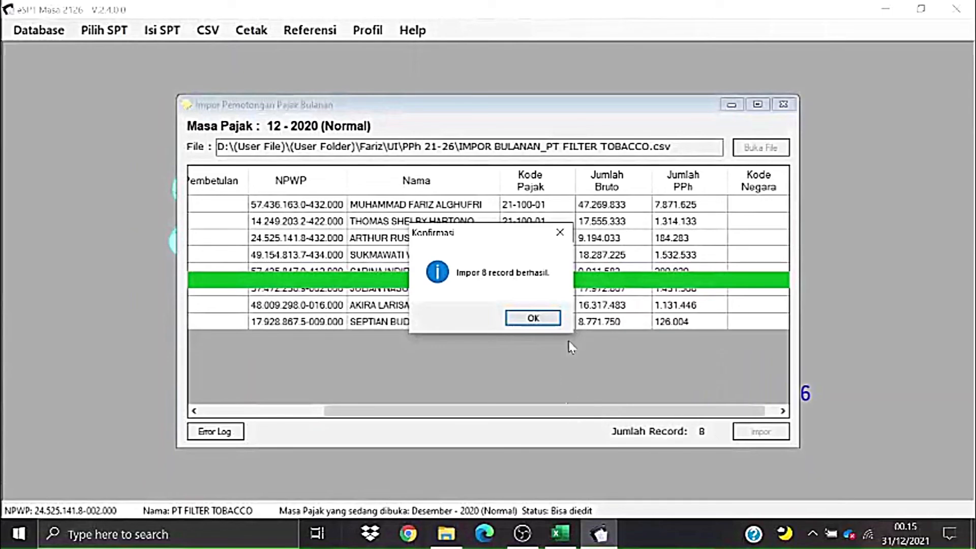
click(553, 320)
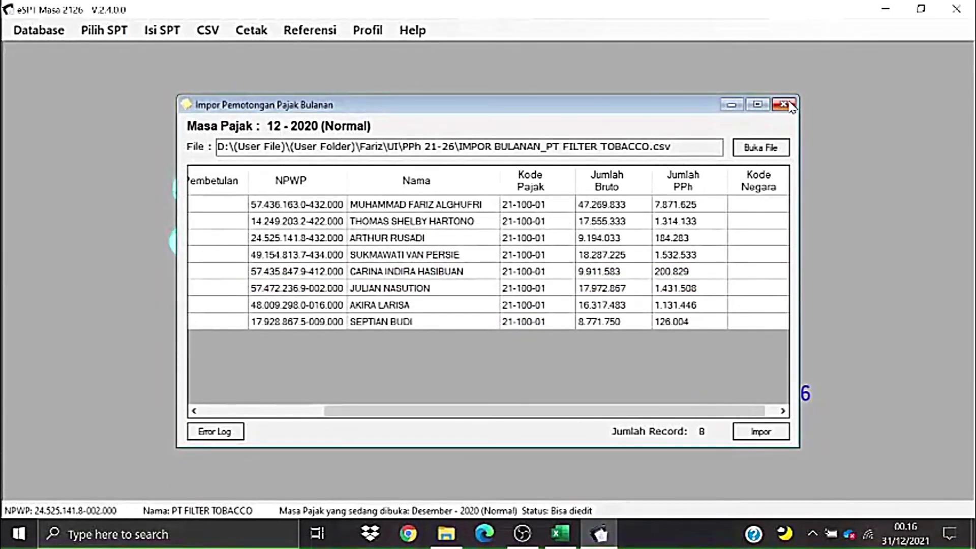
click(783, 104)
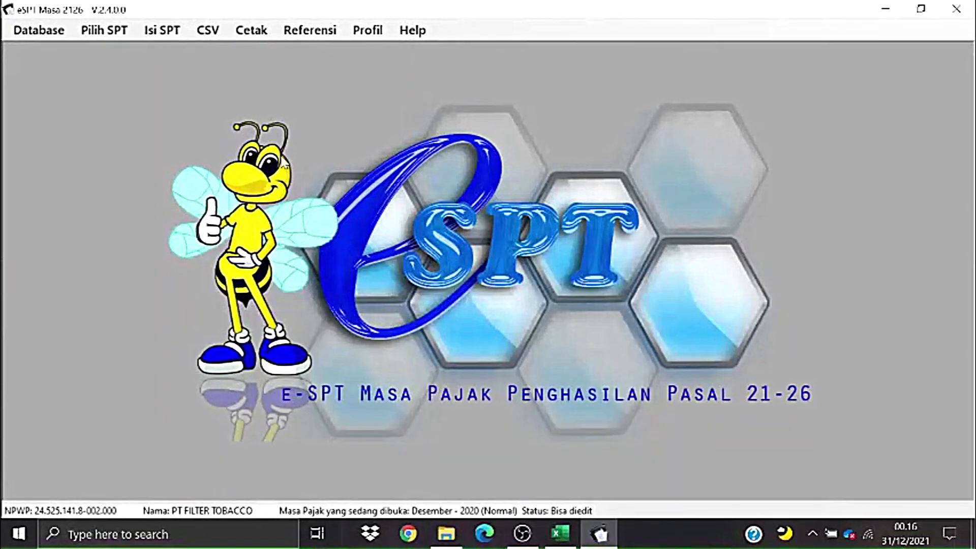
- Look over the yearly withholding deduction list, then close it
click(159, 37)
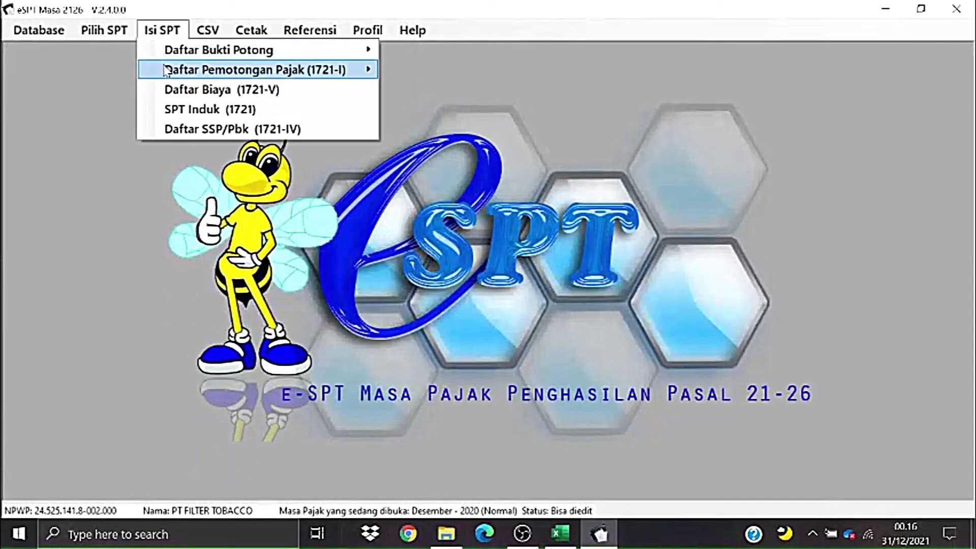
mouse_move(219, 74)
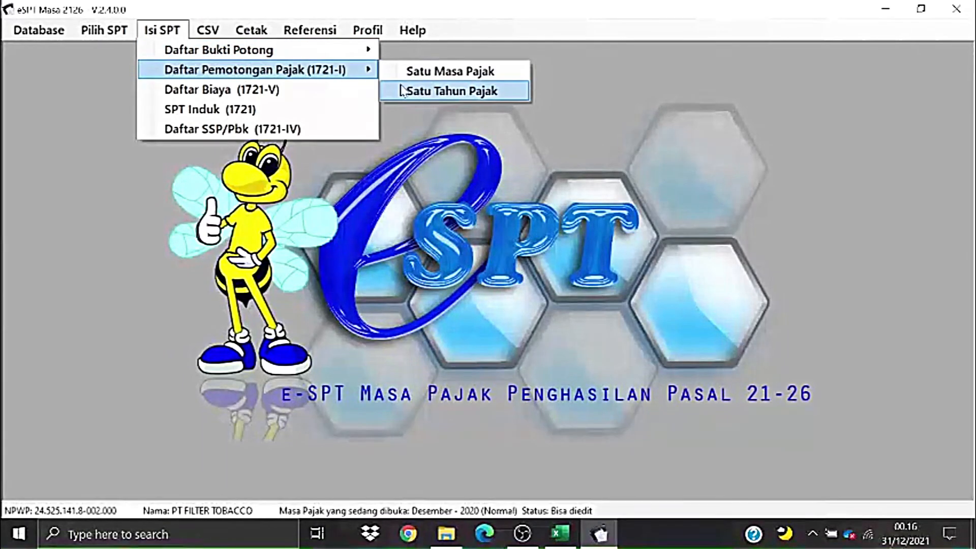
click(431, 93)
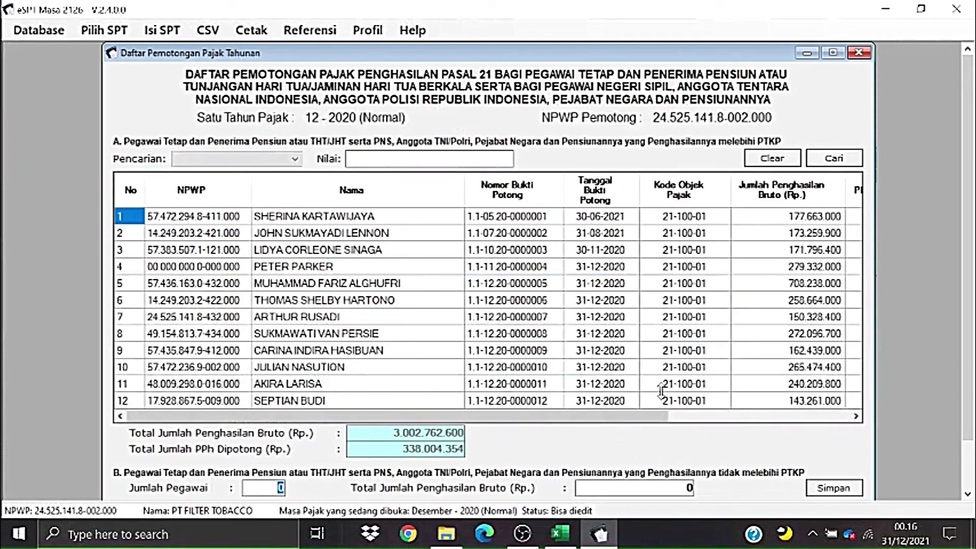
mouse_move(617, 416)
mouse_down()
mouse_move(793, 417)
mouse_move(706, 433)
mouse_move(605, 426)
mouse_up()
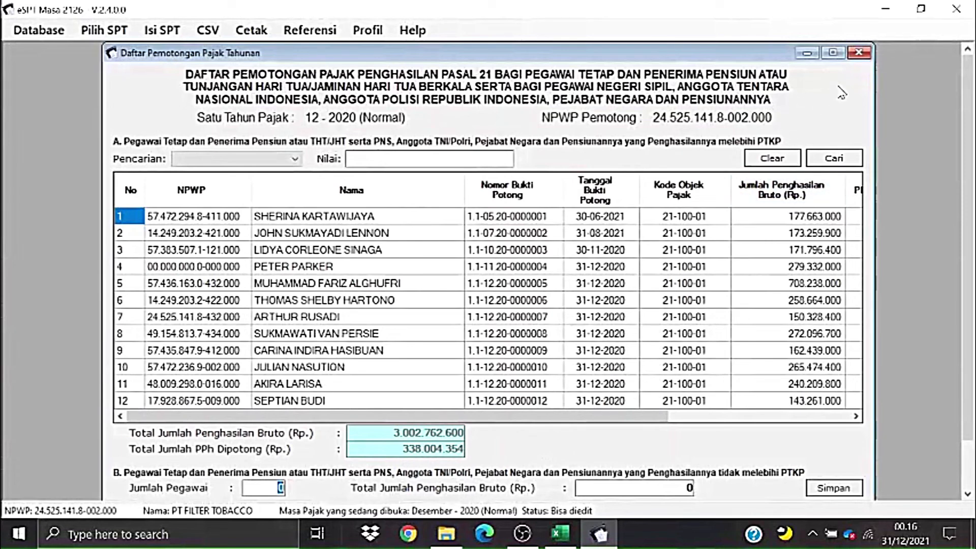
click(858, 52)
- Glance at the A1 withholding slip list, then open the SPT Induk 1721 return
click(162, 30)
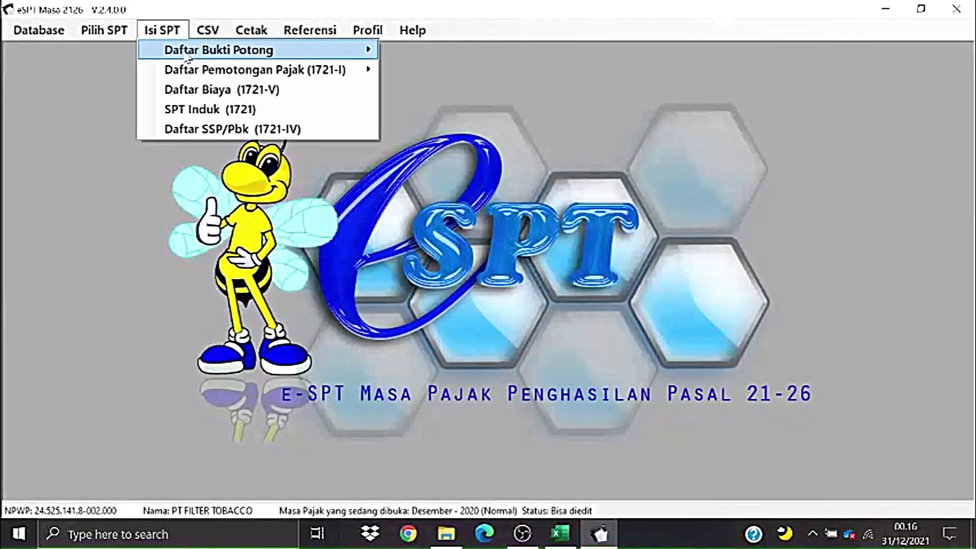
mouse_move(374, 52)
click(419, 91)
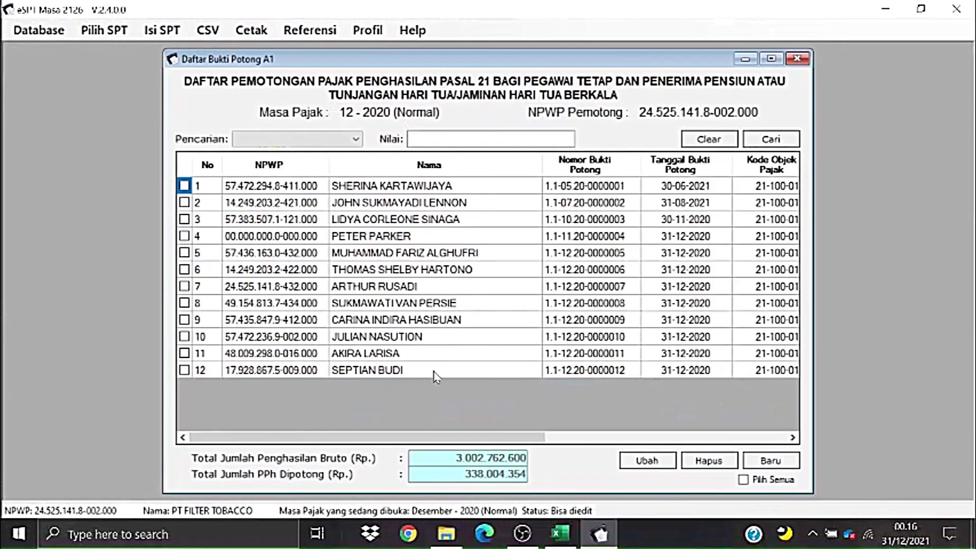
click(797, 59)
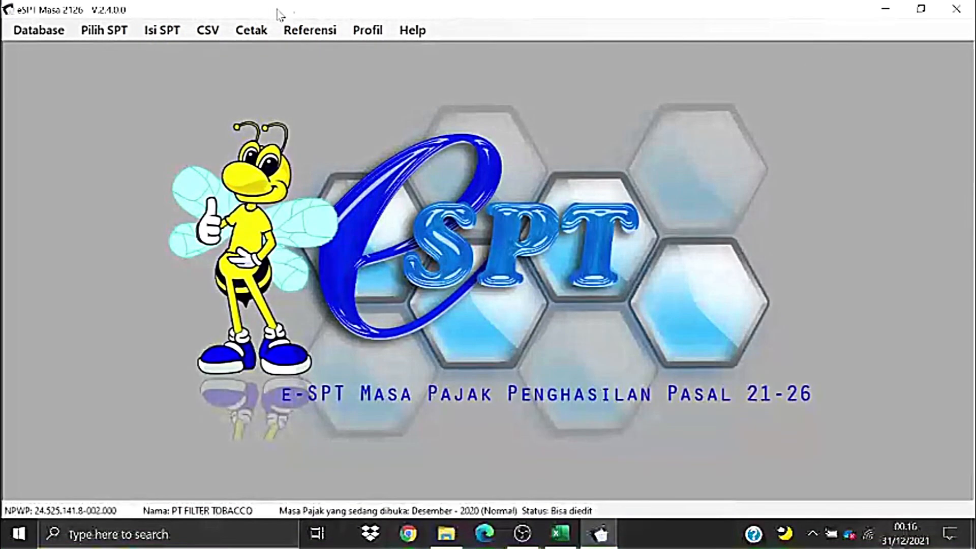
click(168, 31)
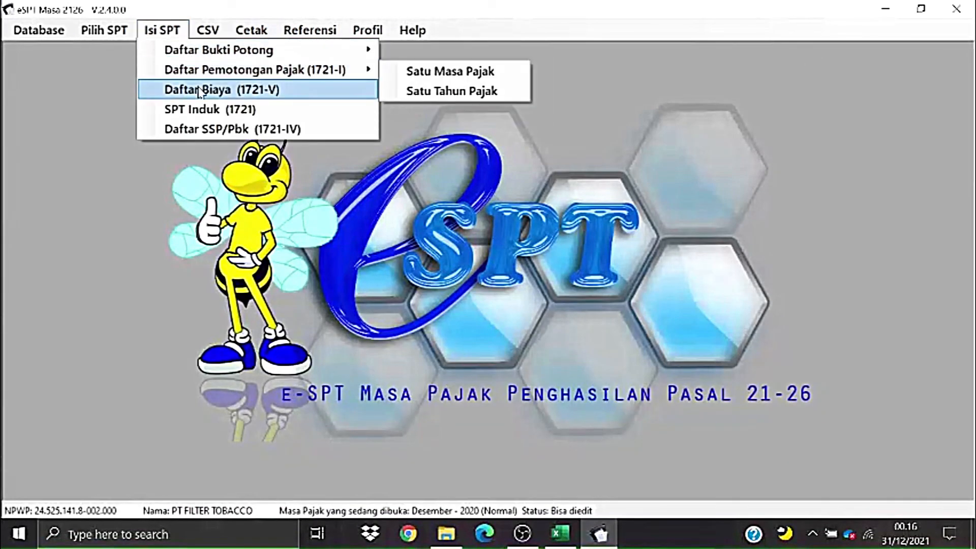
click(200, 109)
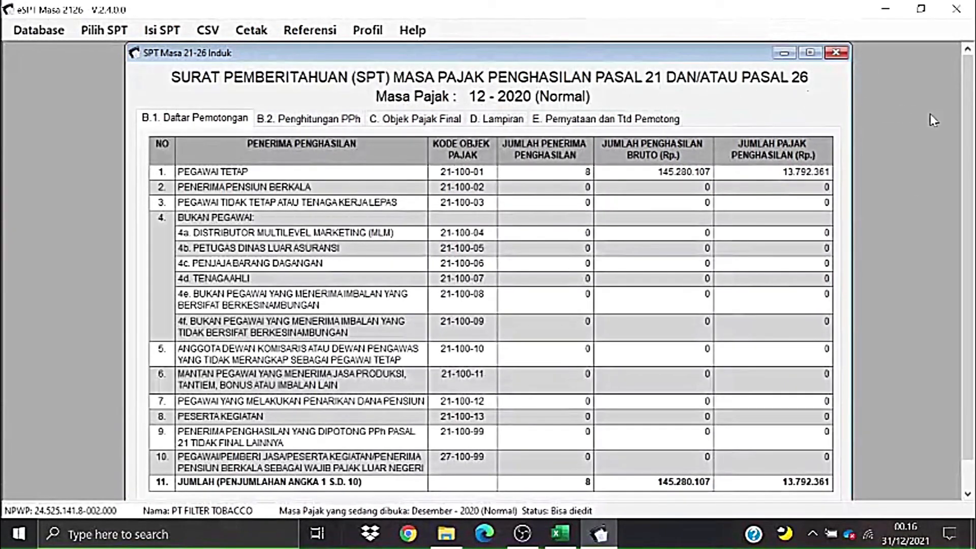
- Review the B.2, C and D sections of the SPT Induk, then go to section E
scroll(971, 177, down, 2)
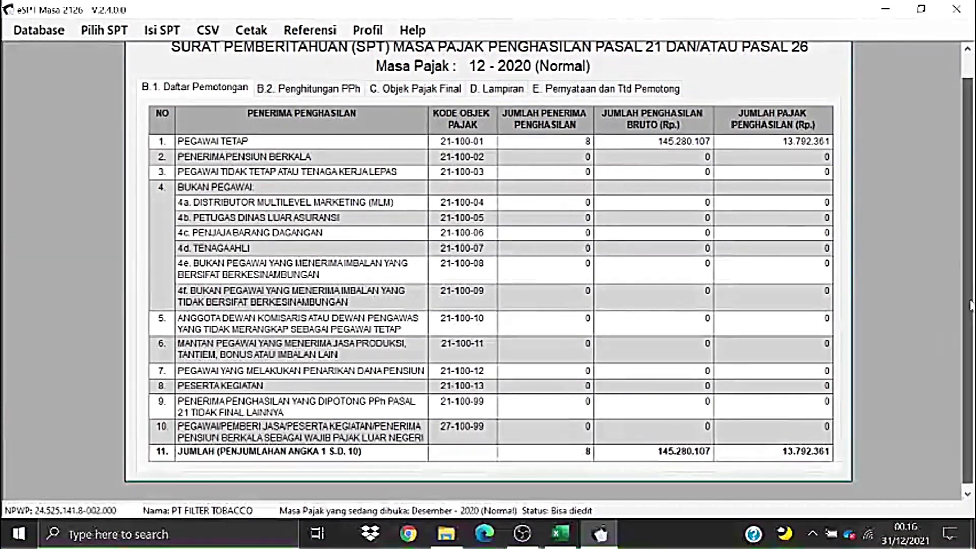
scroll(971, 294, up, 1)
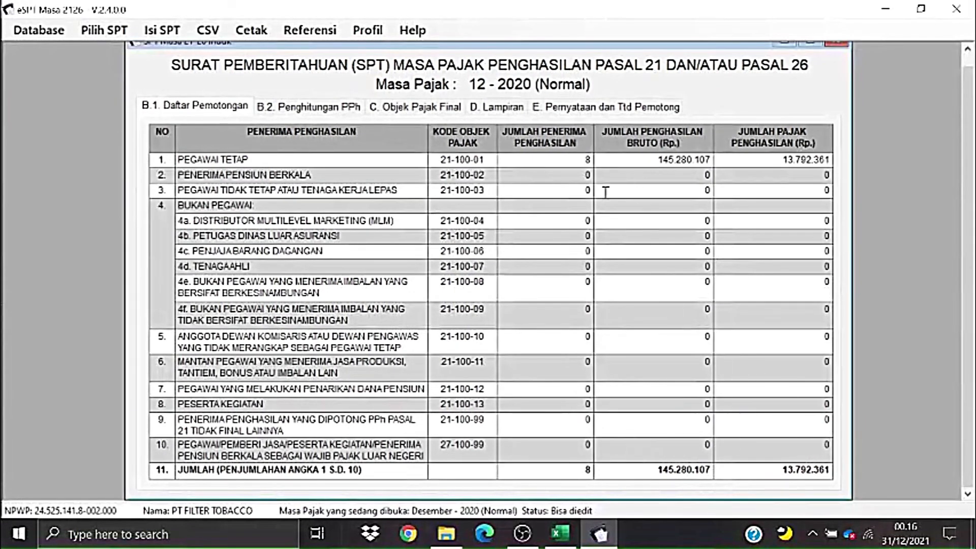
click(305, 106)
click(415, 105)
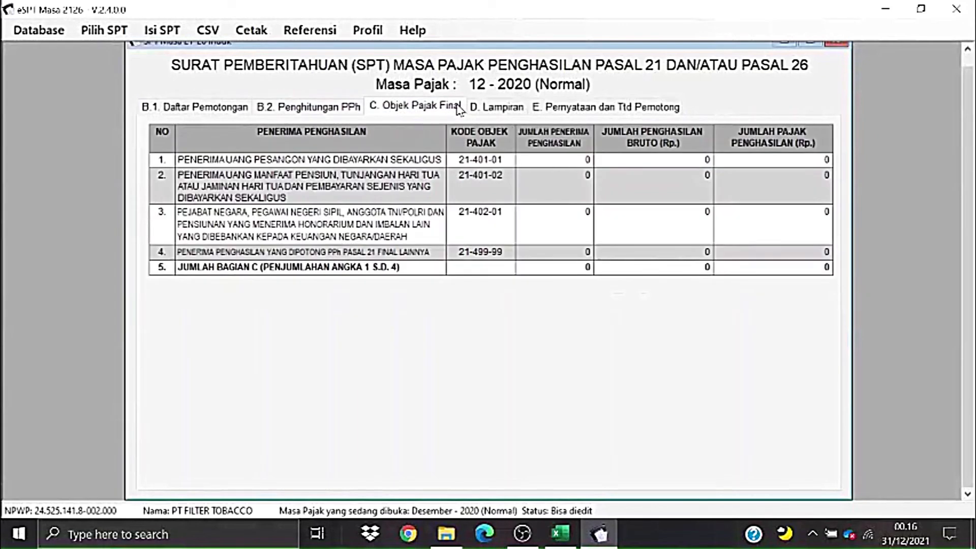
click(480, 108)
click(413, 112)
click(522, 112)
click(584, 113)
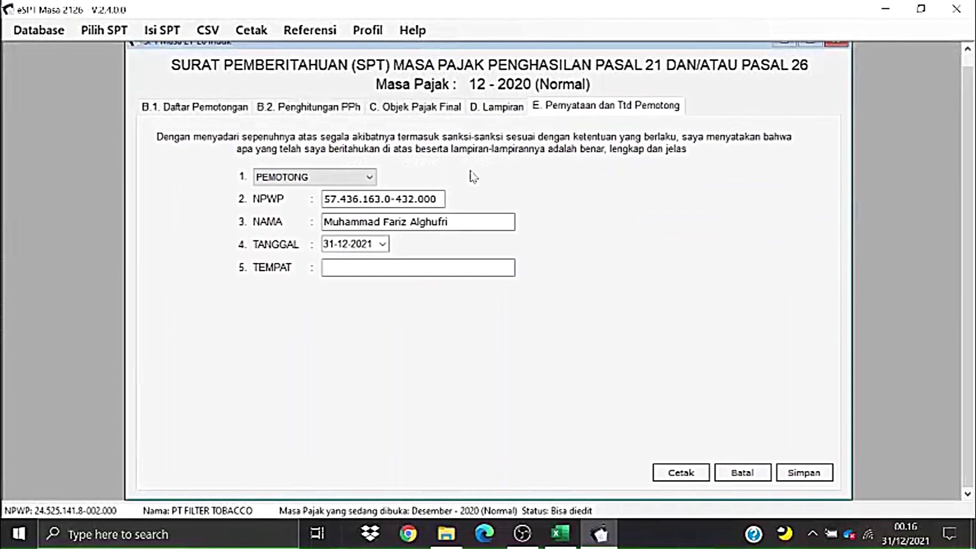
- Enter JAKARTA as the signing place and 25-01-2021 as the signing date
click(382, 267)
text(AJAKA)
key(BackSpace)
key(BackSpace)
key(BackSpace)
key(BackSpace)
key(BackSpace)
key(BackSpace)
key(BackSpace)
click(383, 244)
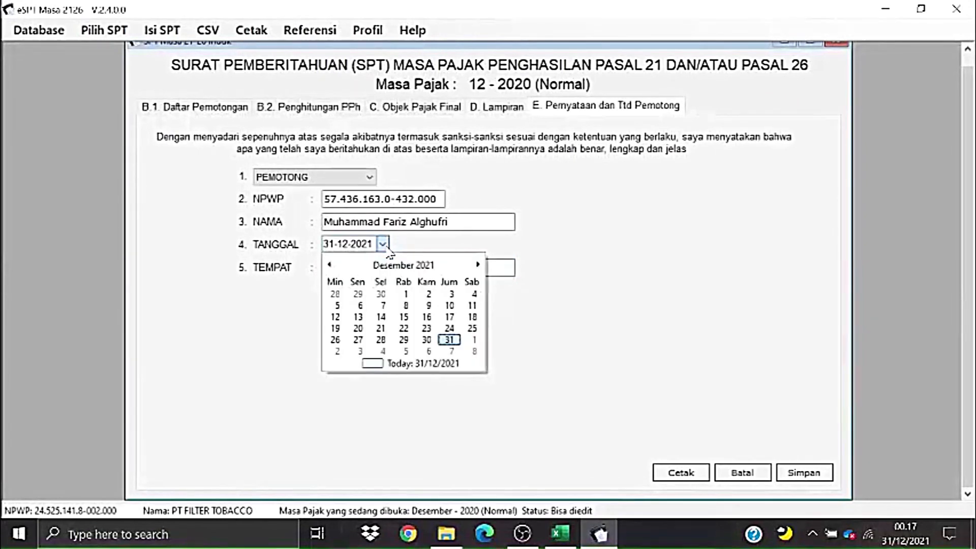
click(428, 265)
click(404, 265)
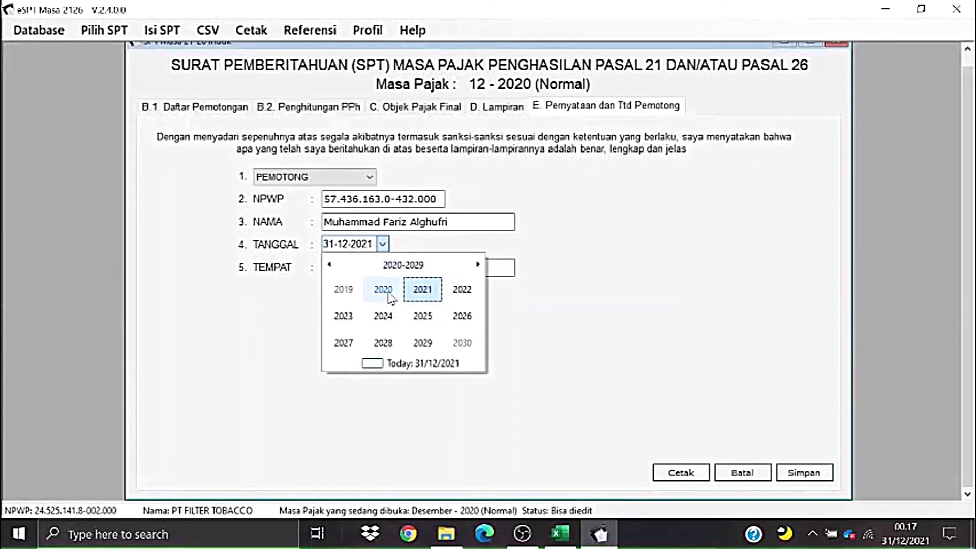
click(382, 286)
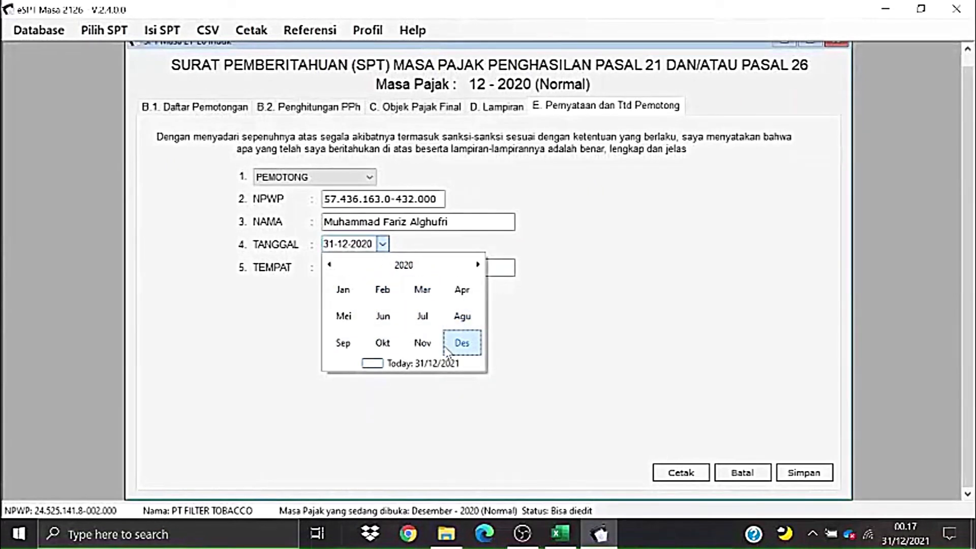
click(478, 264)
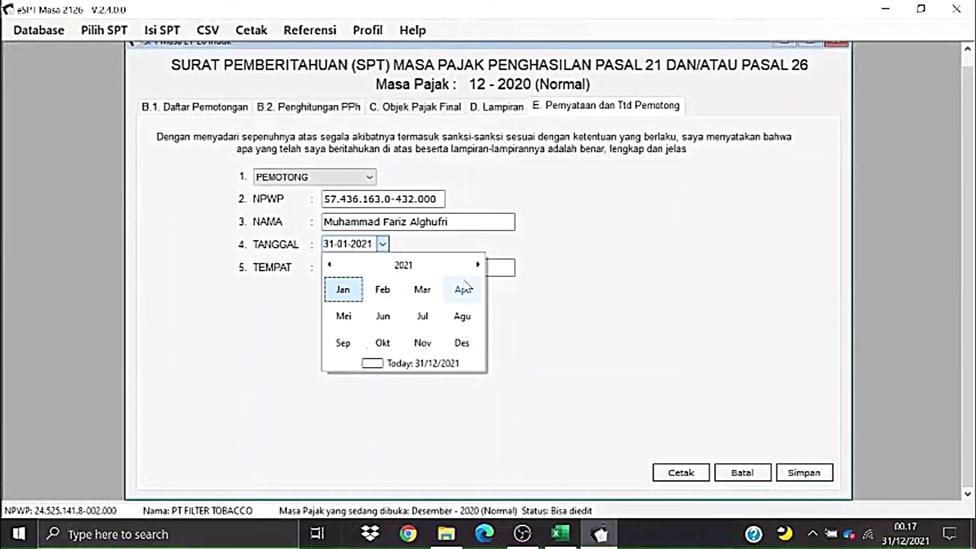
click(349, 291)
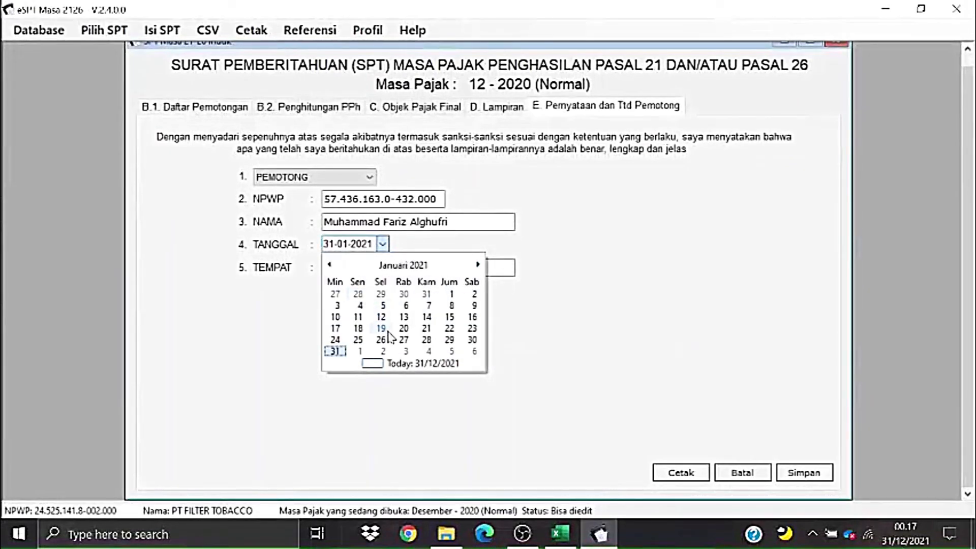
click(358, 339)
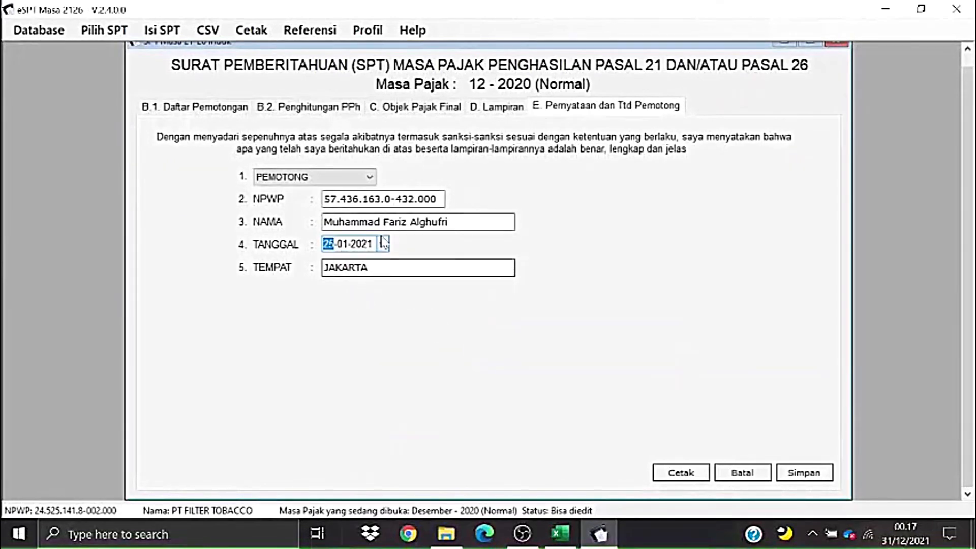
- Save the SPT Induk and close the return
click(816, 476)
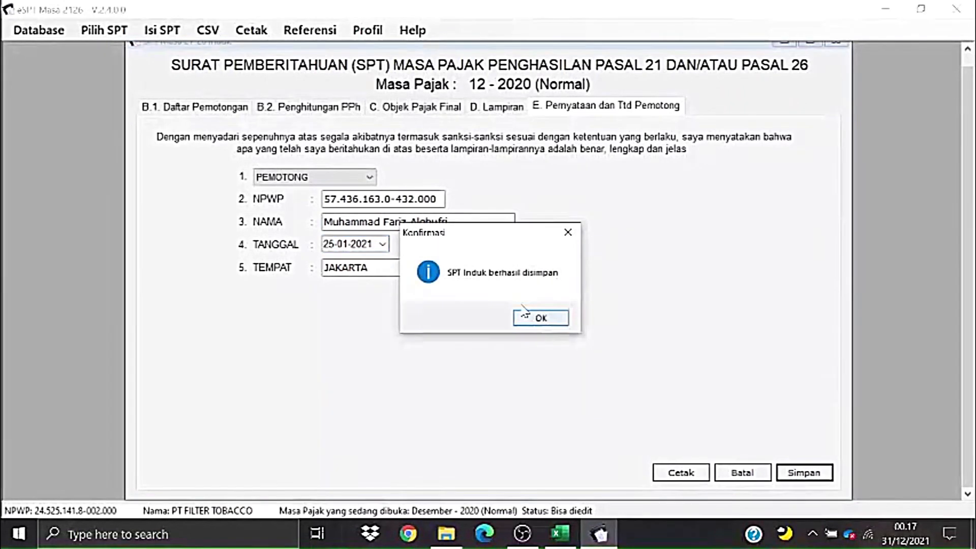
click(563, 321)
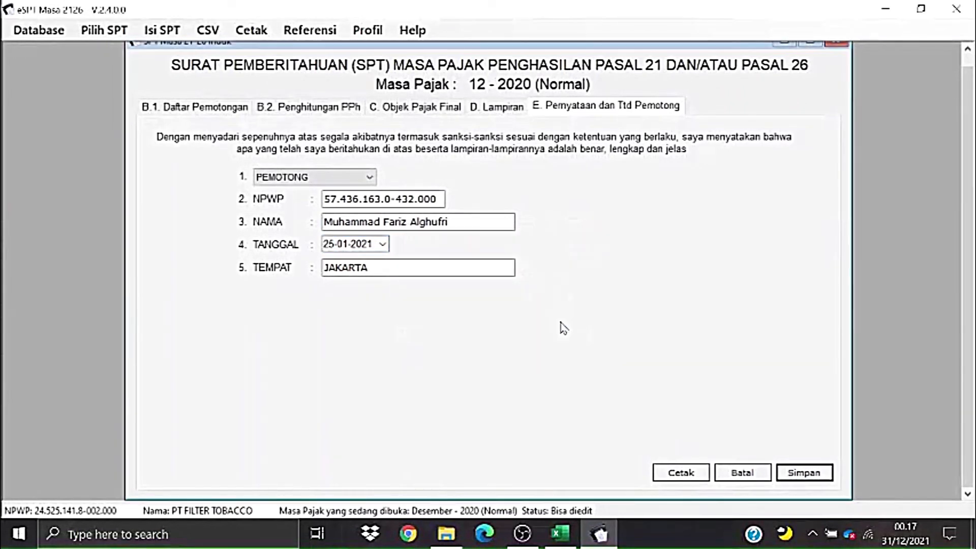
click(837, 47)
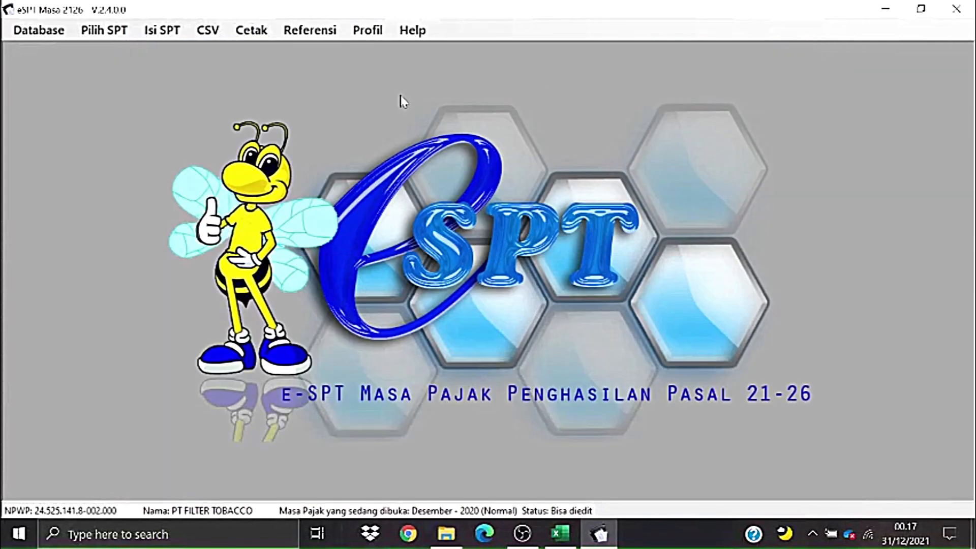
- Open the Daftar SSP/Pbk (1721-IV) list, check the 13.792.361 tax owed, and add a new payment
click(171, 36)
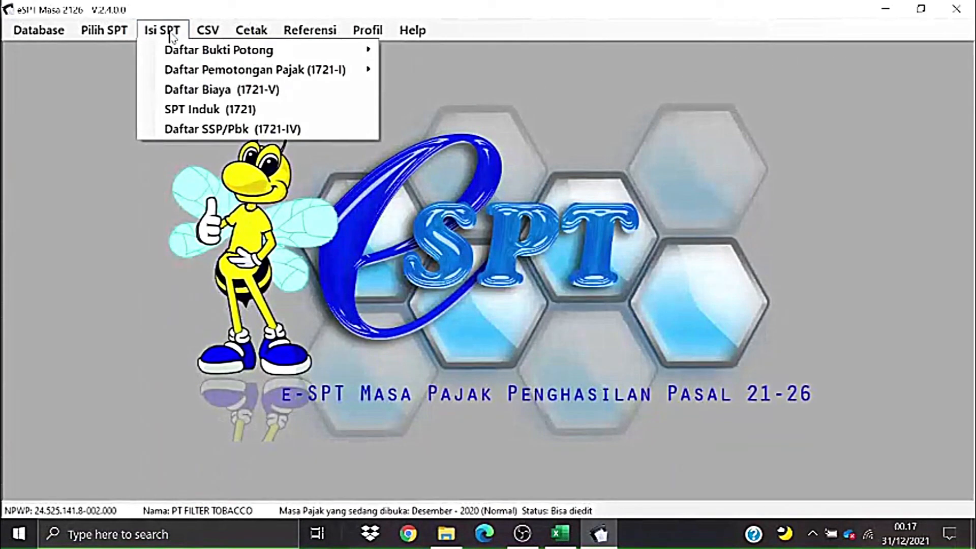
click(213, 131)
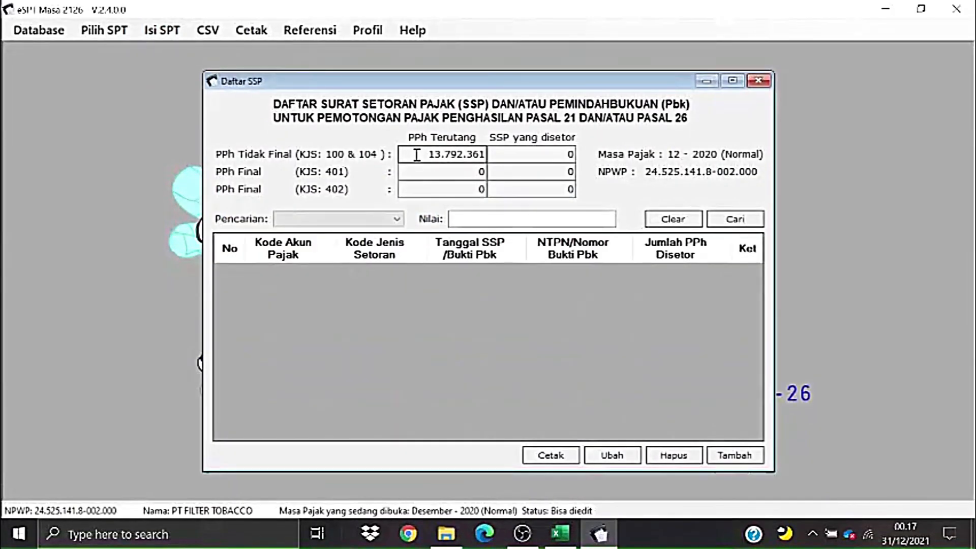
drag(416, 154, 490, 163)
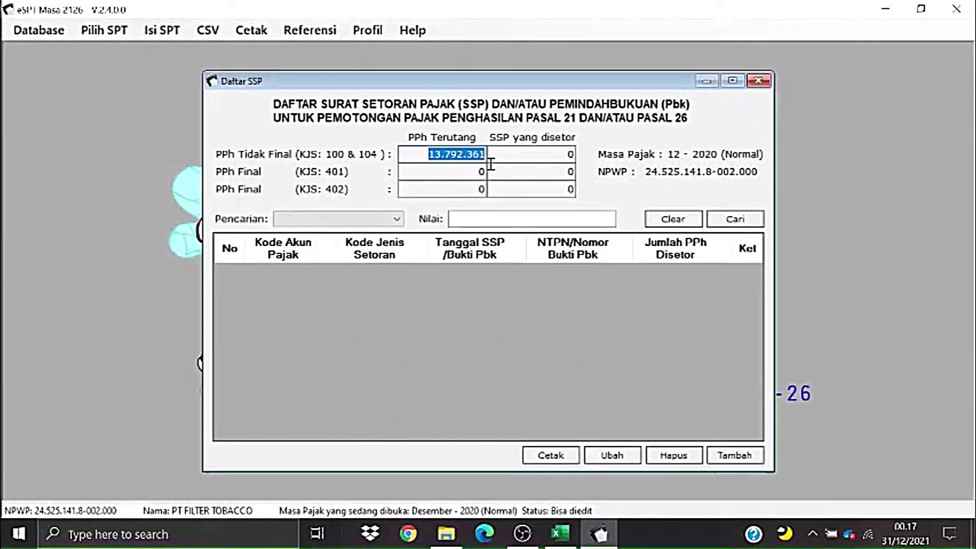
click(551, 155)
click(440, 172)
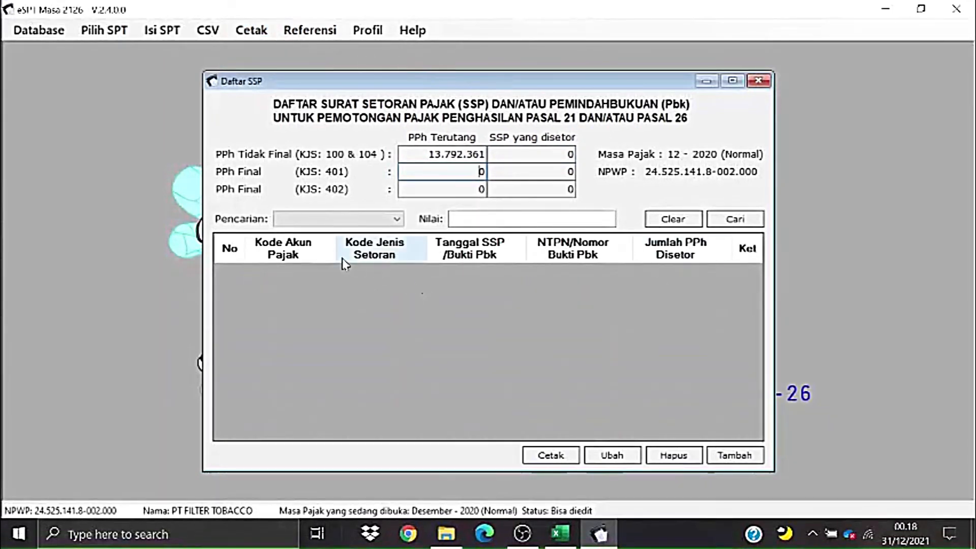
click(734, 455)
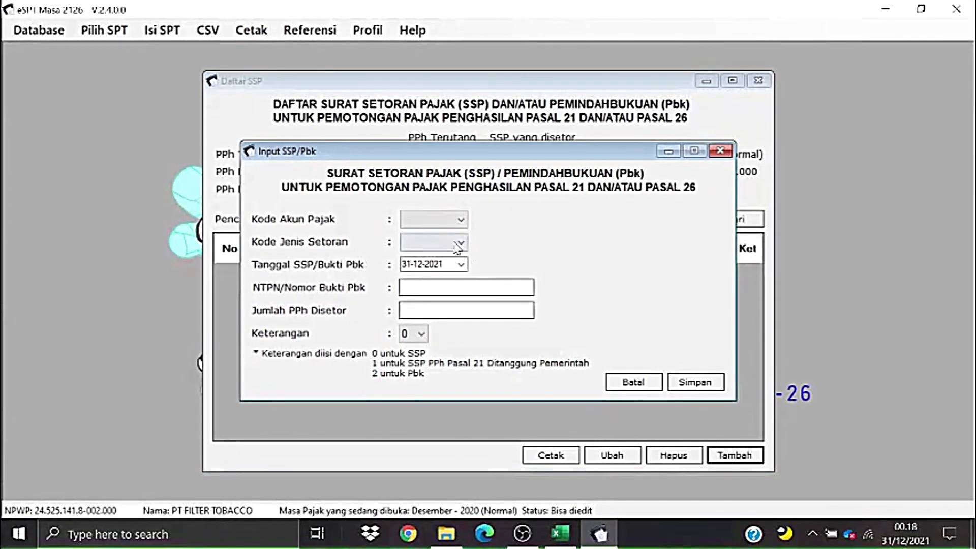
- Set account code 411121, deposit type 100, and SSP date 20-01-2021
click(450, 220)
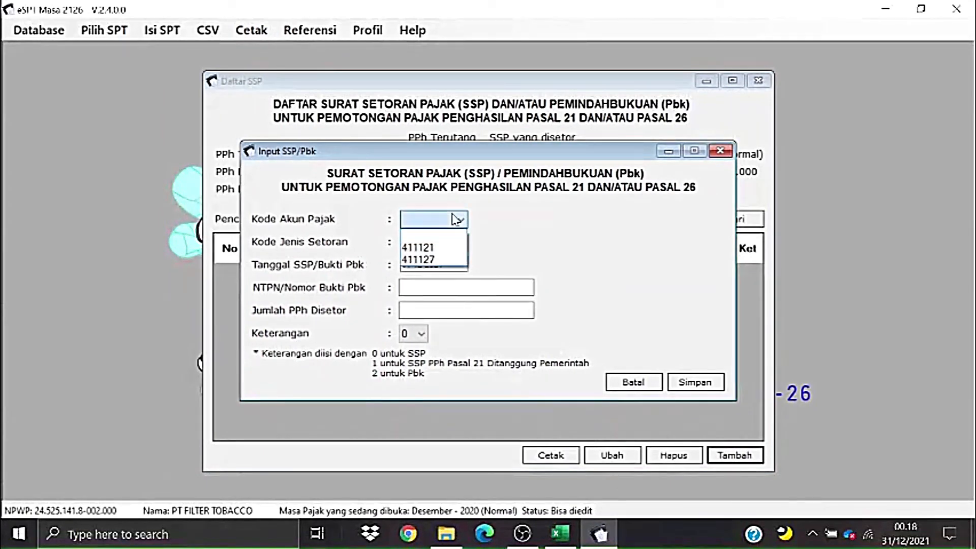
click(437, 246)
click(437, 248)
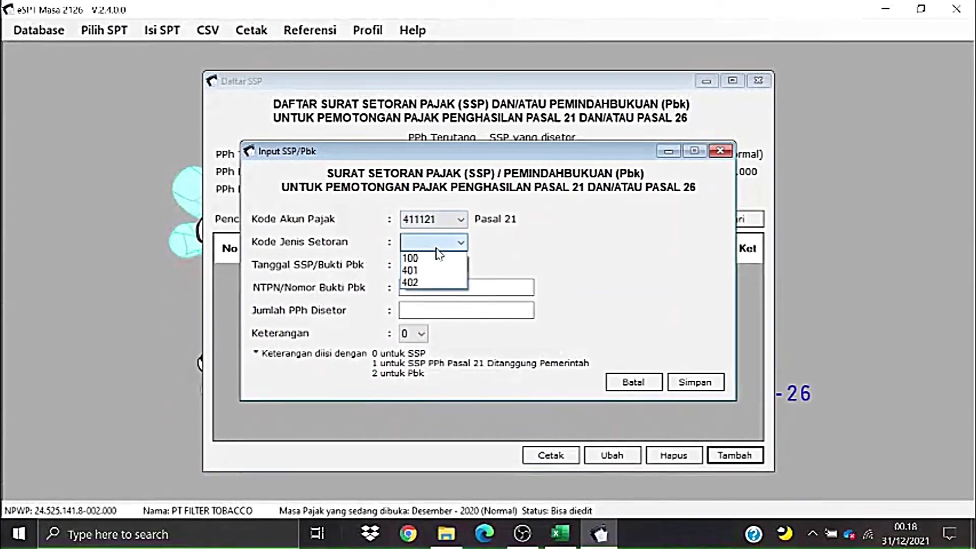
click(431, 259)
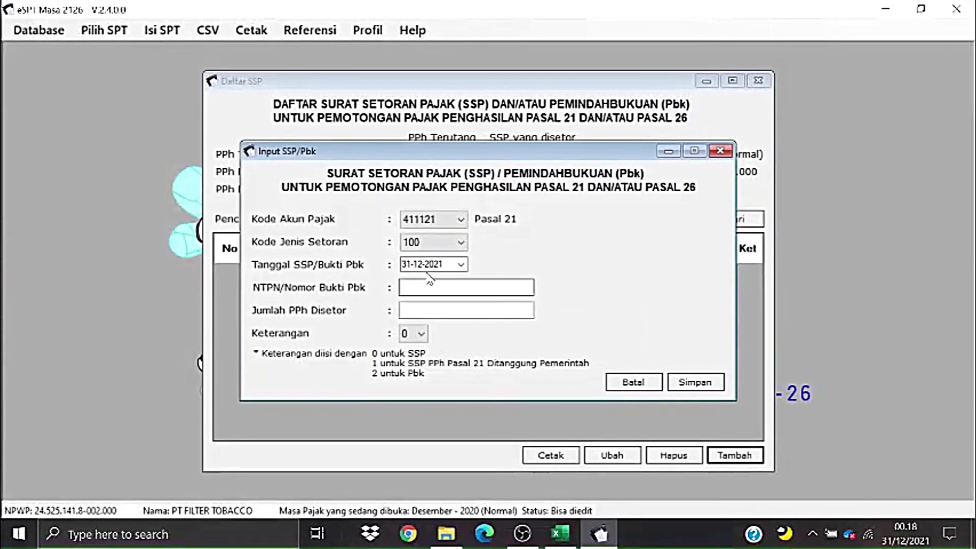
click(455, 269)
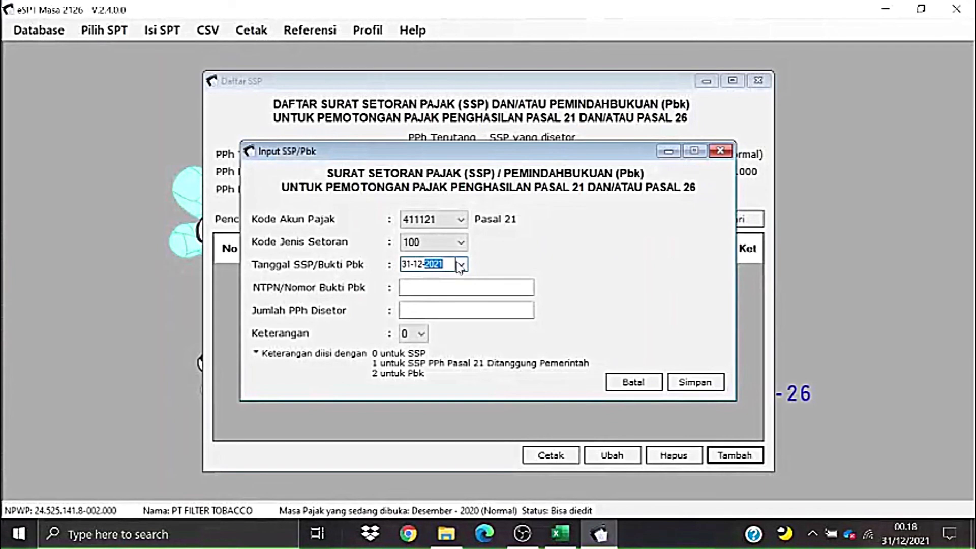
click(461, 265)
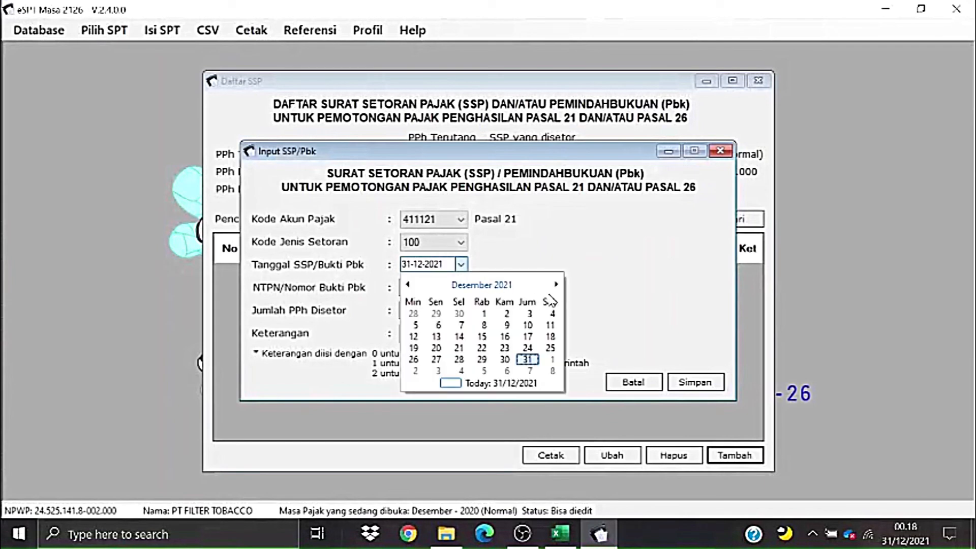
click(473, 286)
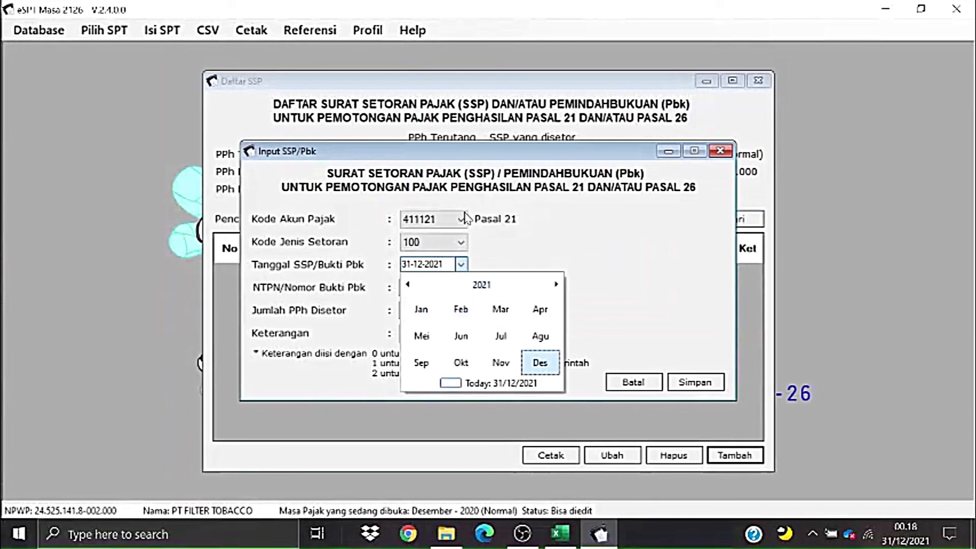
click(422, 310)
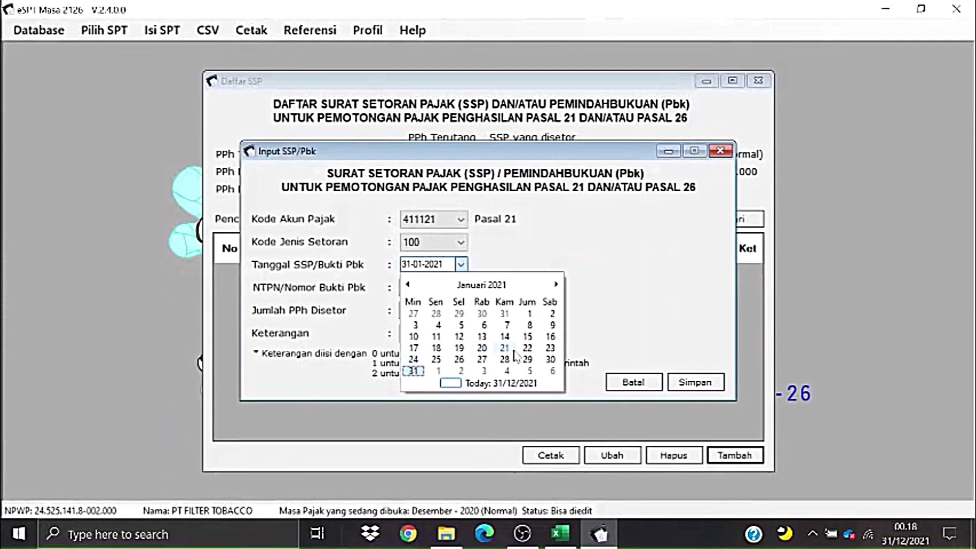
click(481, 349)
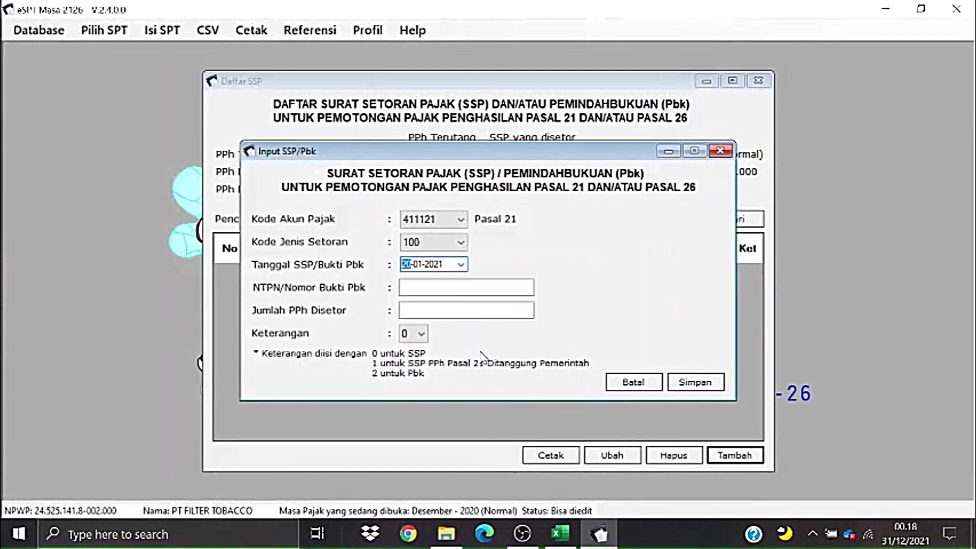
- Enter the NTPN number, the 13.792.361 amount paid, and remark code 0
click(456, 288)
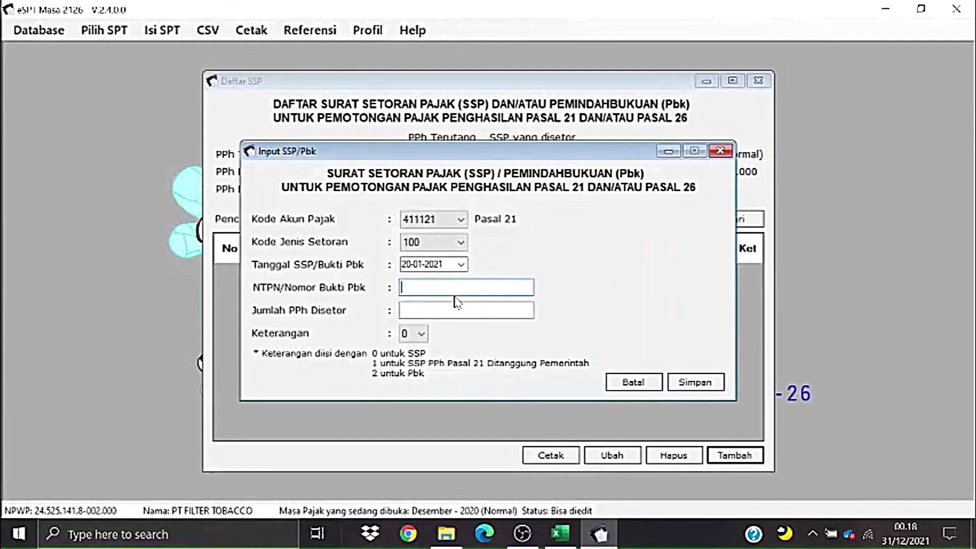
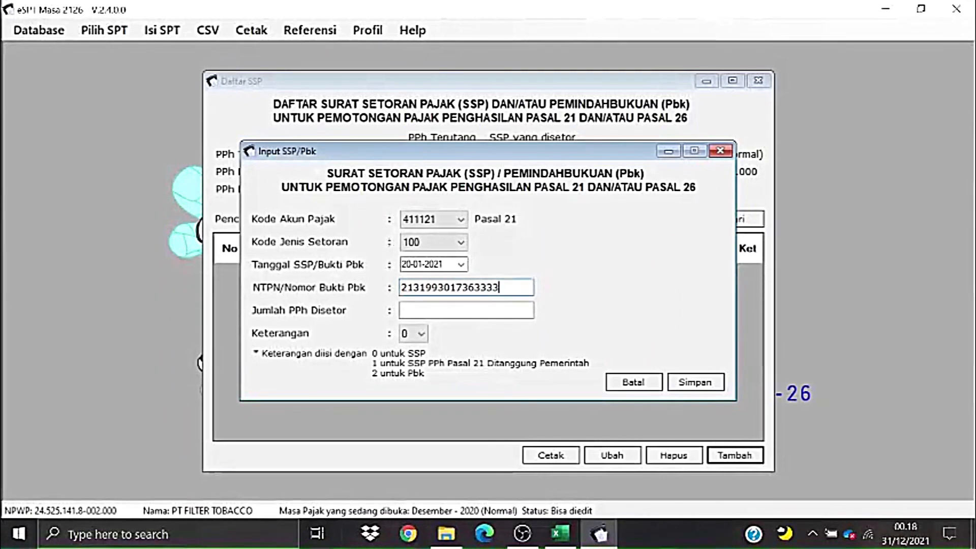
click(491, 309)
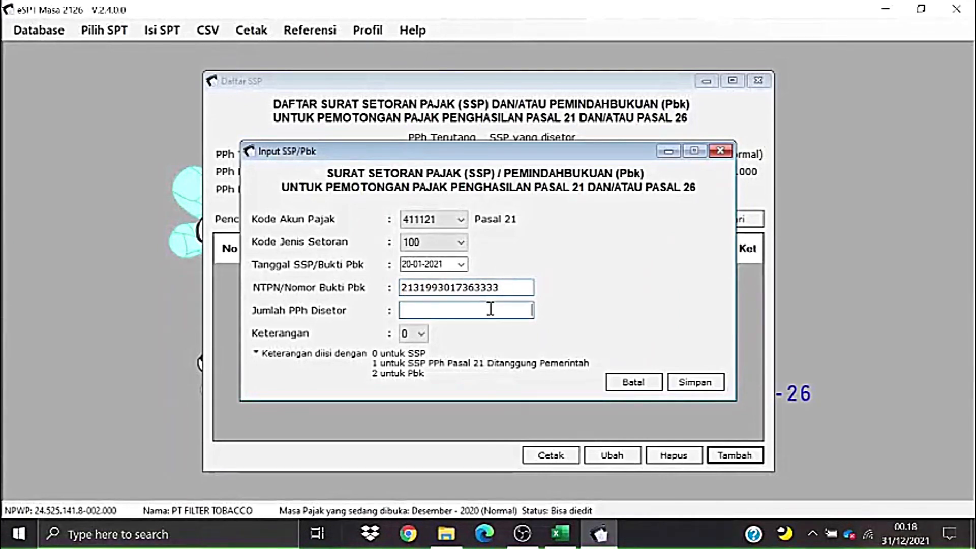
drag(518, 162, 519, 260)
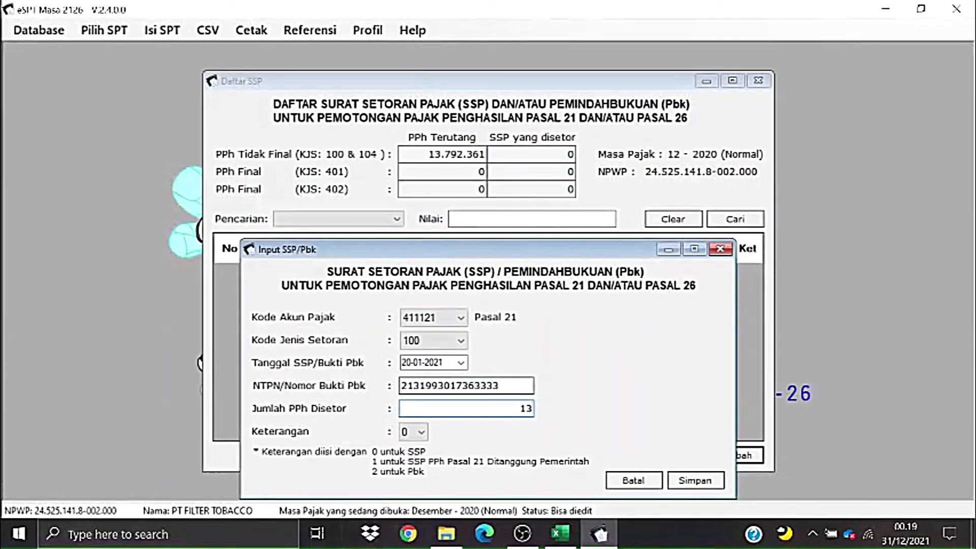
text(92)
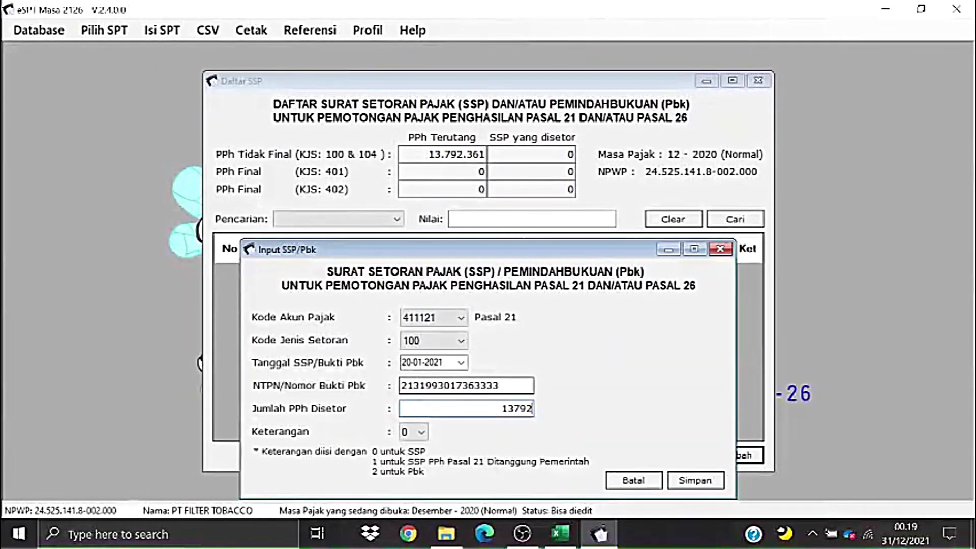
text(361)
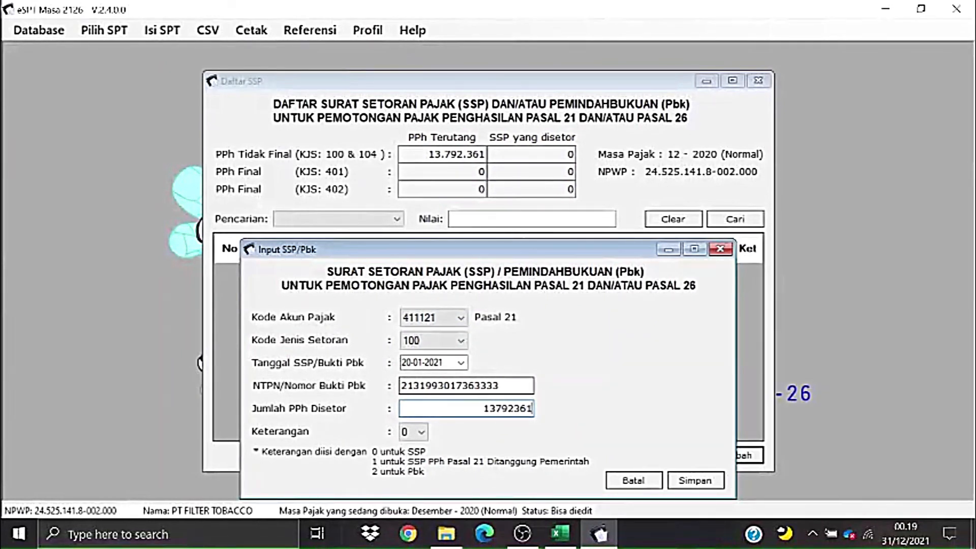
click(405, 432)
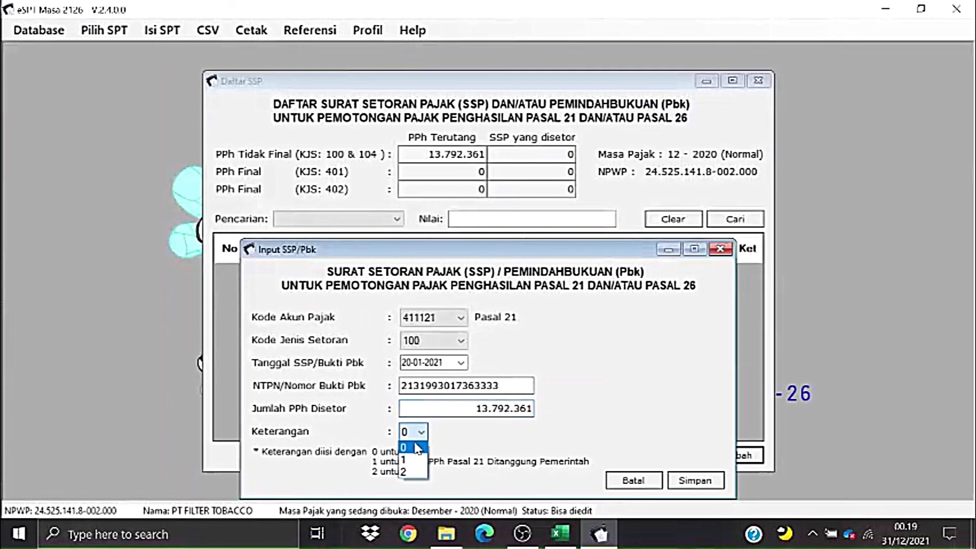
click(408, 447)
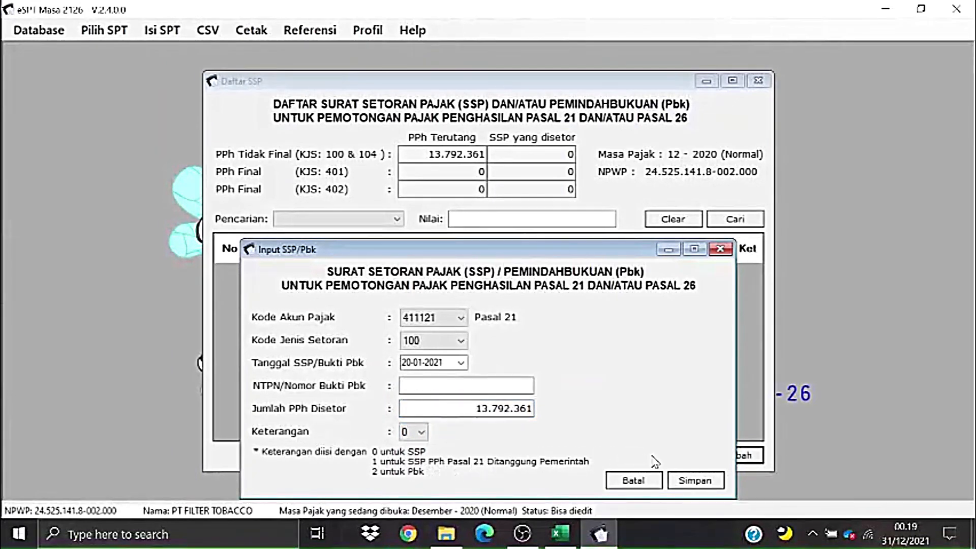
click(530, 385)
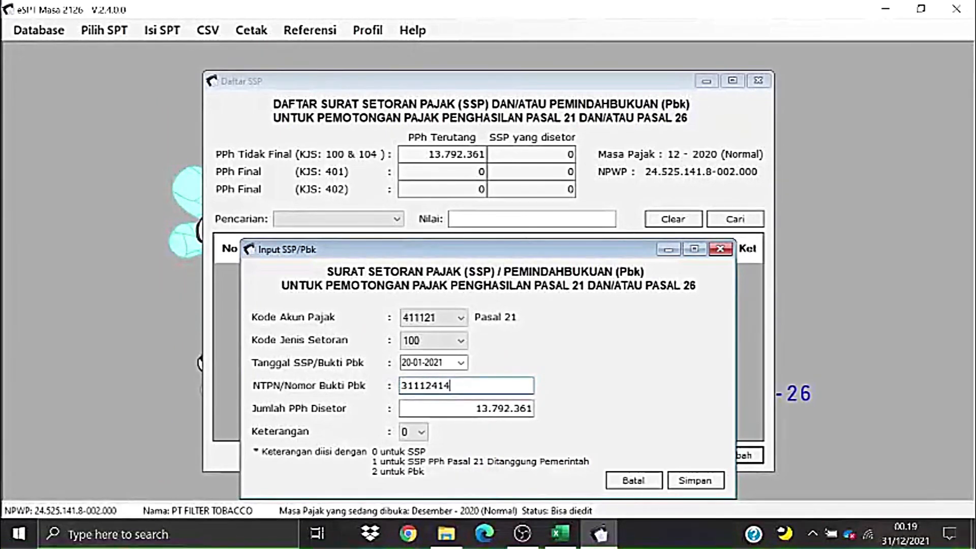
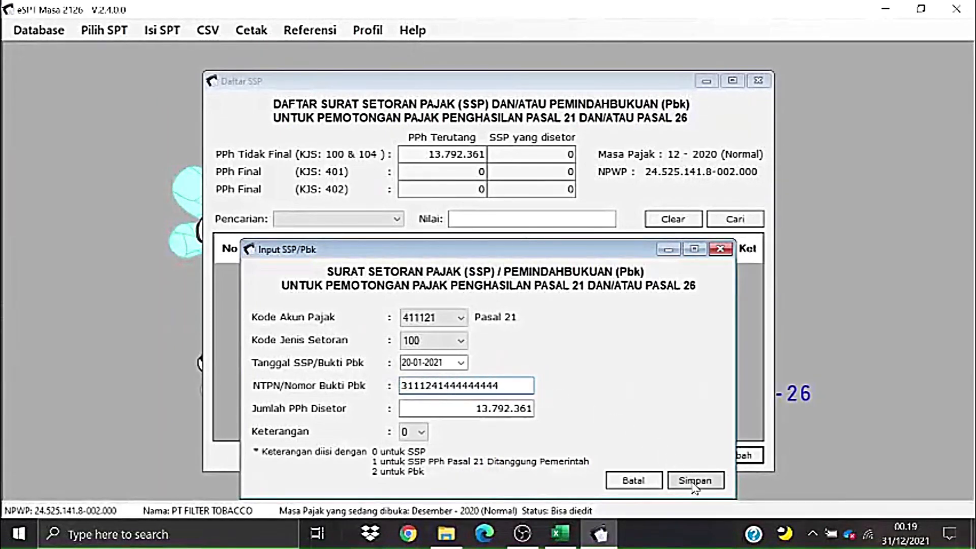
- Save the SSP payment record and close the entry form
click(692, 480)
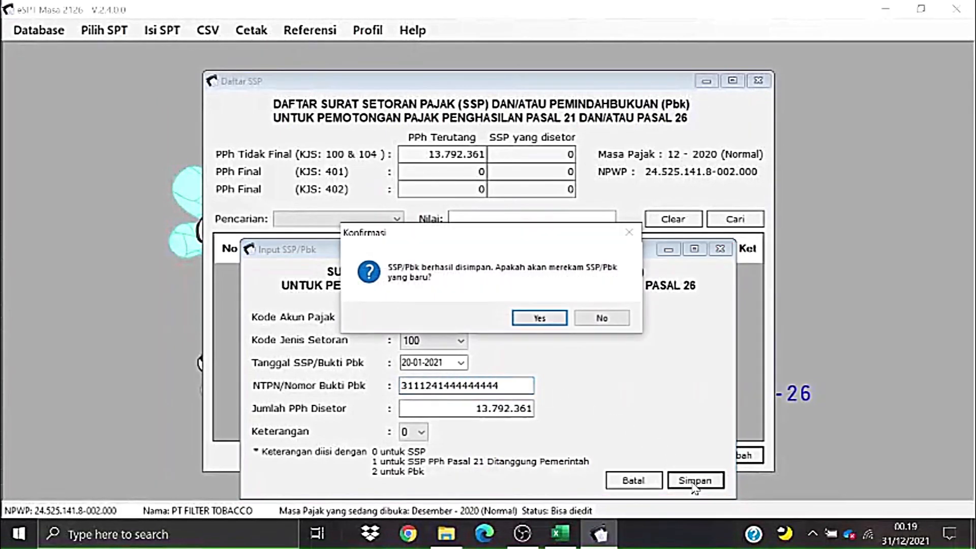
click(562, 318)
click(720, 249)
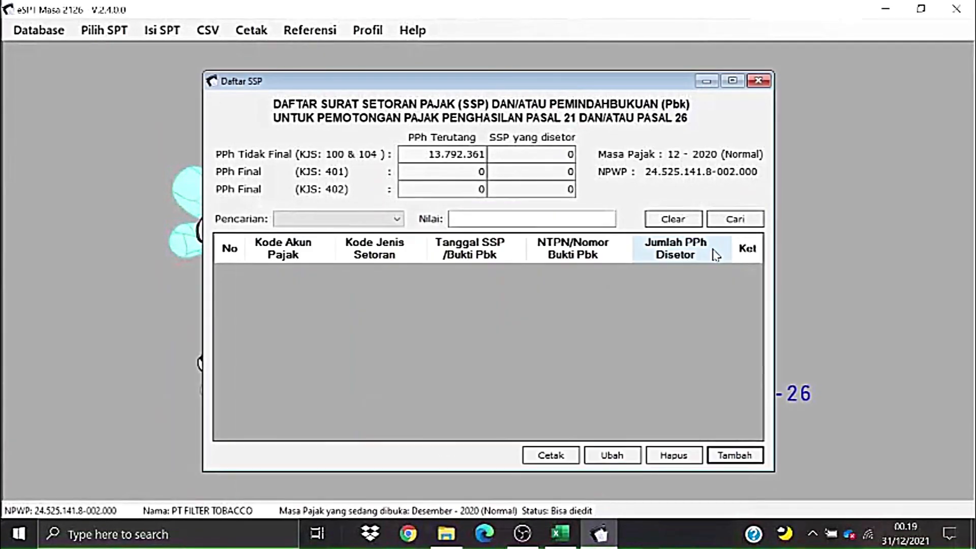
- Reopen the SSP/Pbk list to confirm 13.792.361 deposited against 13.792.361 owed, then close it
click(758, 80)
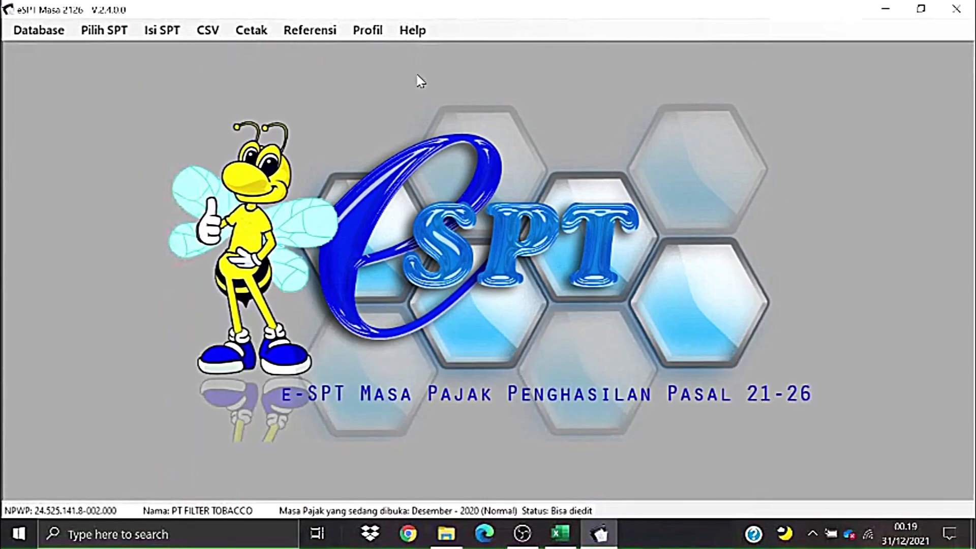
click(163, 30)
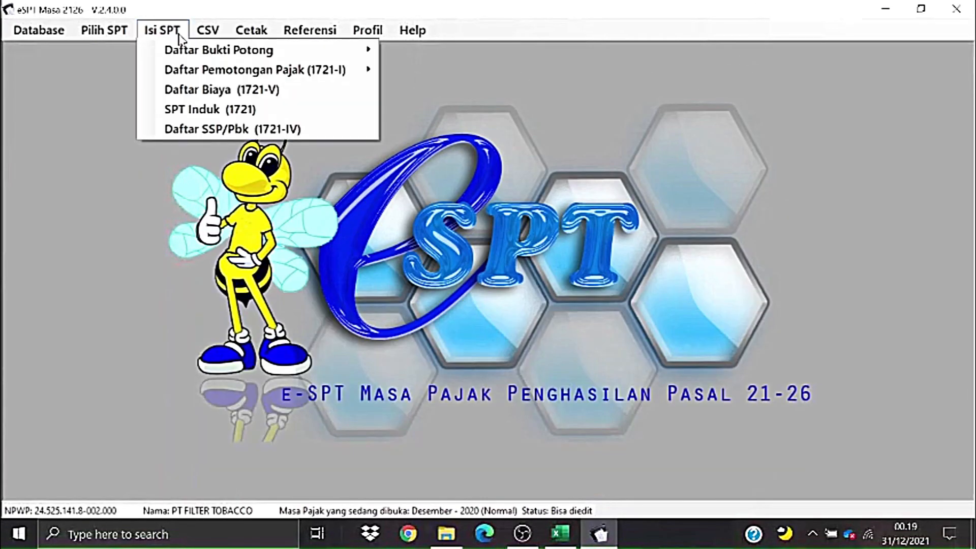
click(205, 133)
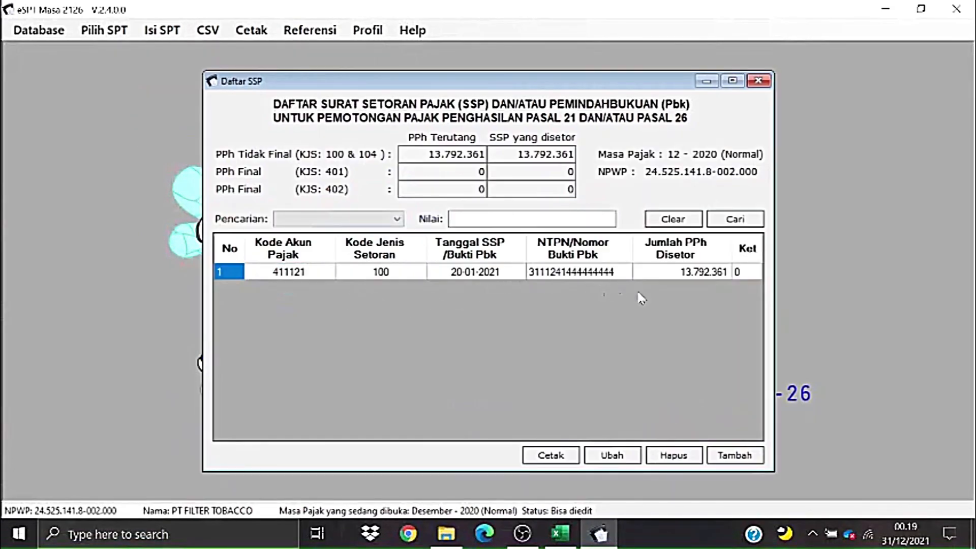
click(758, 80)
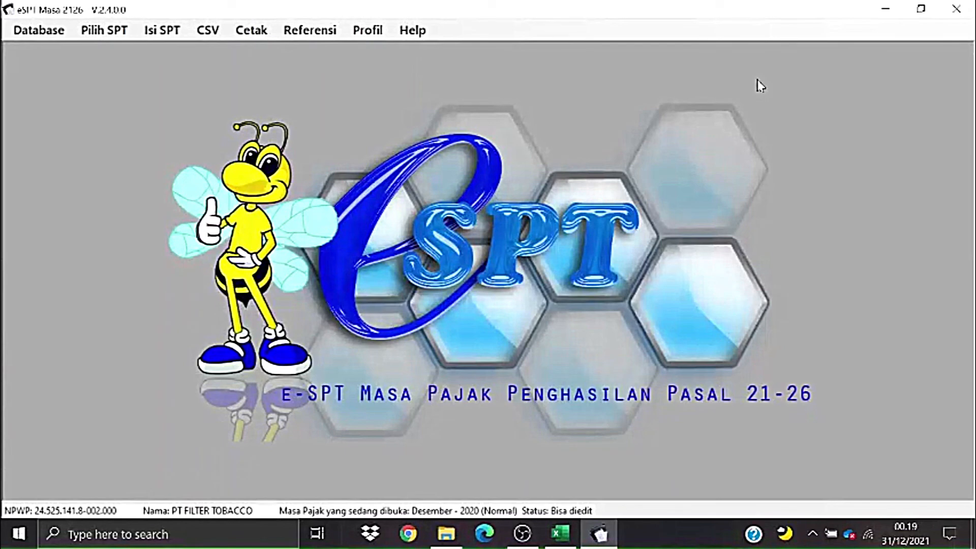
- Generate the Desember 2020 Pelaporan SPT CSV and save it in PPh 21-26 under the suggested name
click(208, 31)
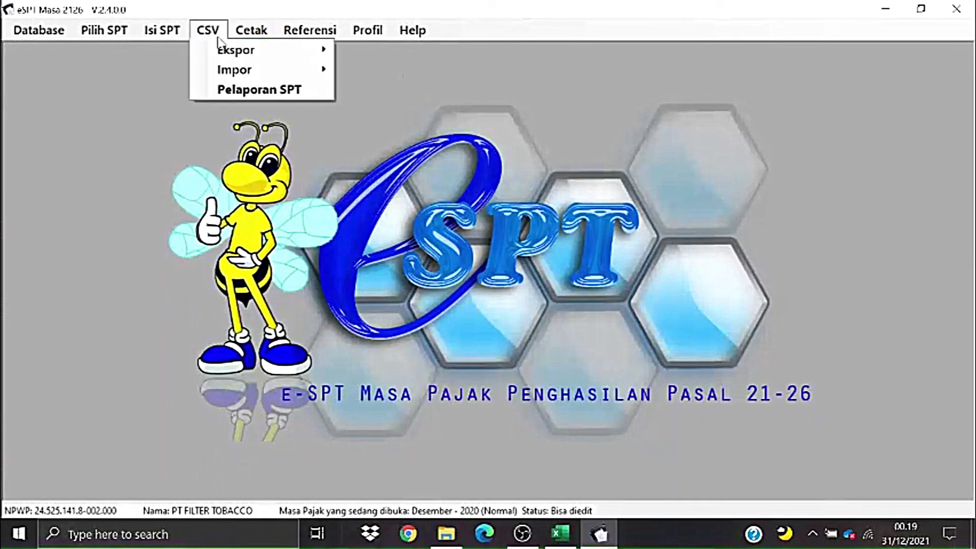
click(226, 88)
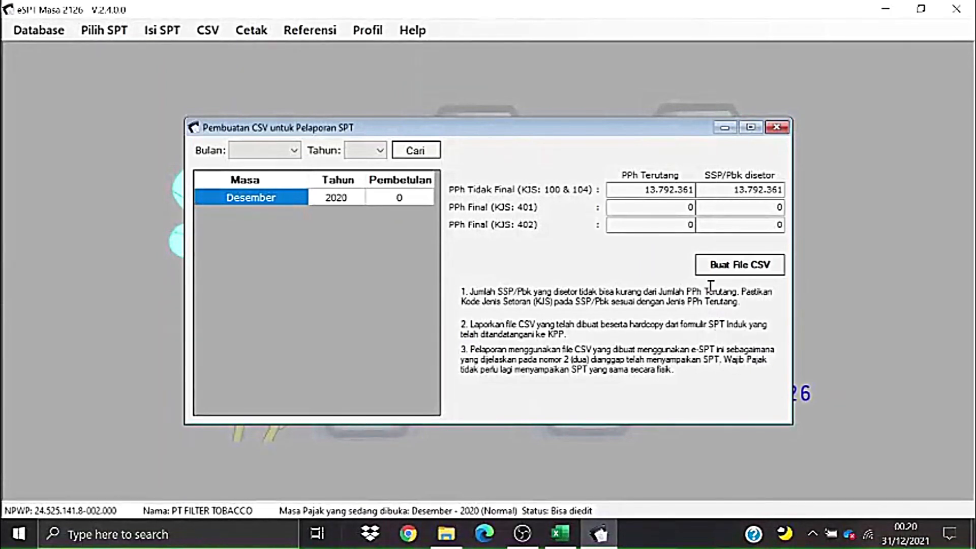
click(716, 270)
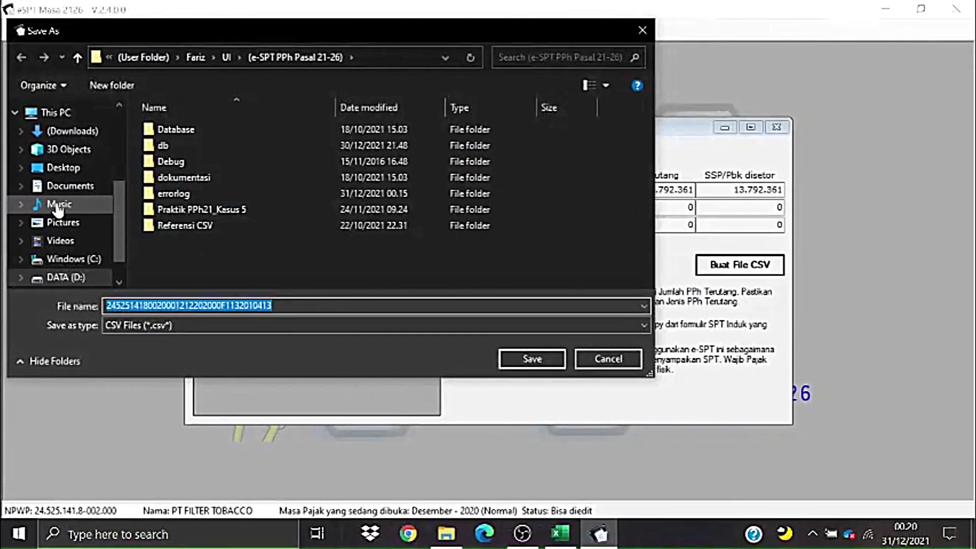
scroll(56, 198, up, 3)
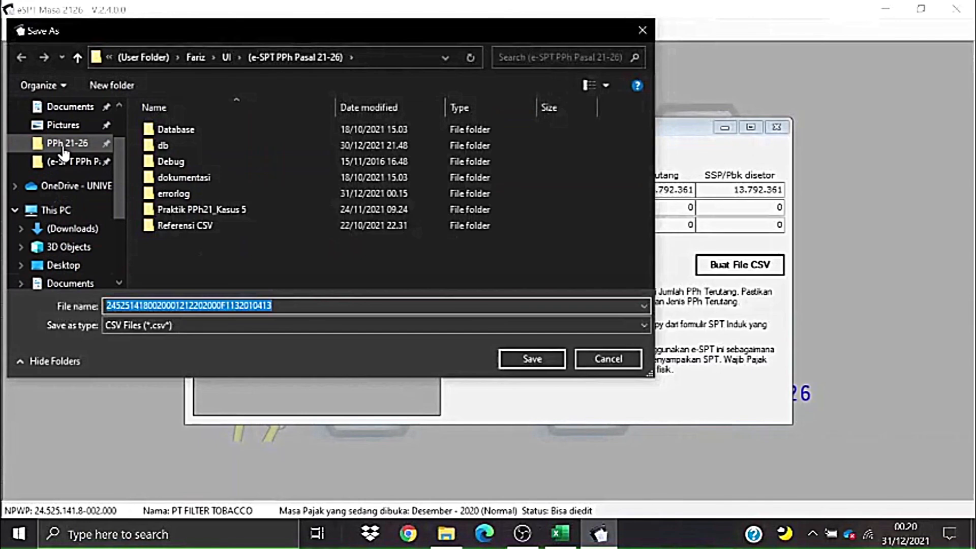
click(65, 144)
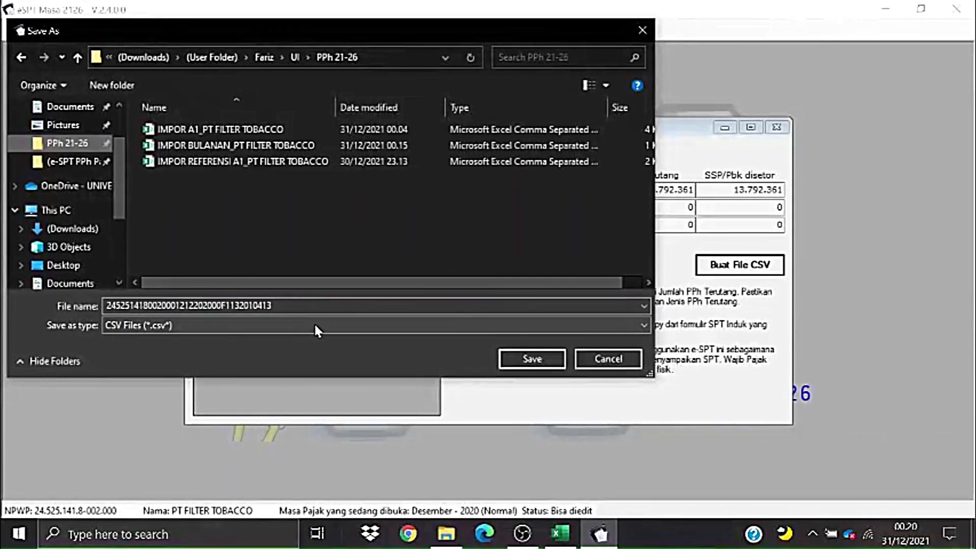
double_click(308, 305)
click(308, 306)
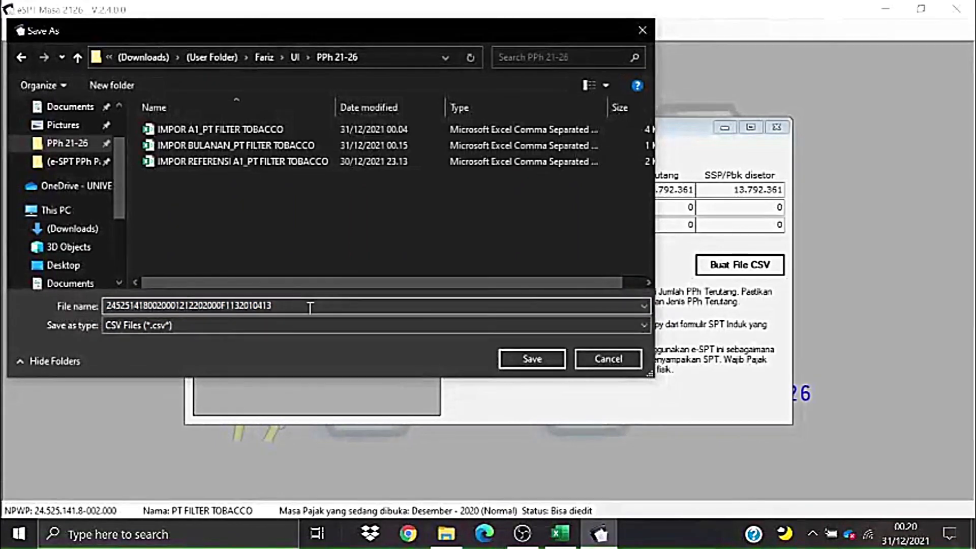
drag(288, 34, 305, 65)
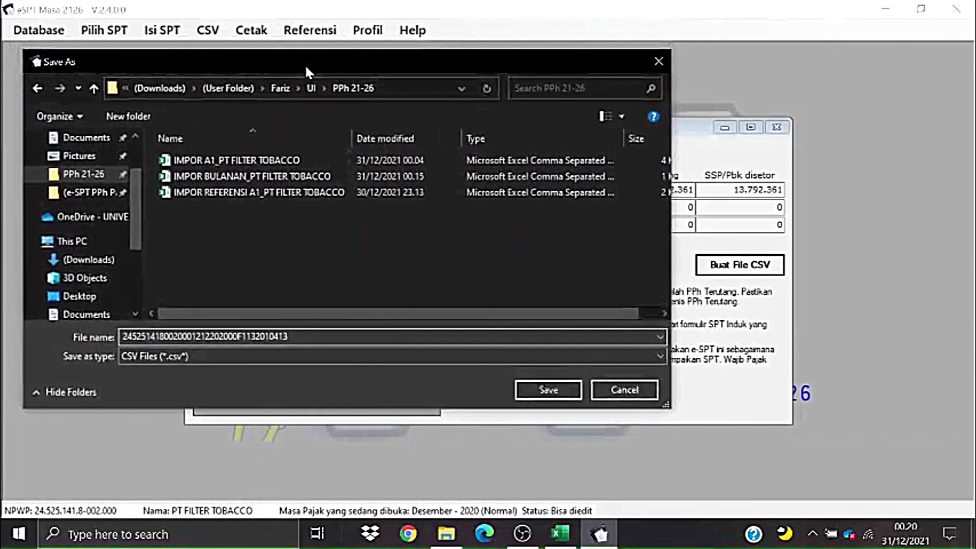
drag(401, 61, 414, 61)
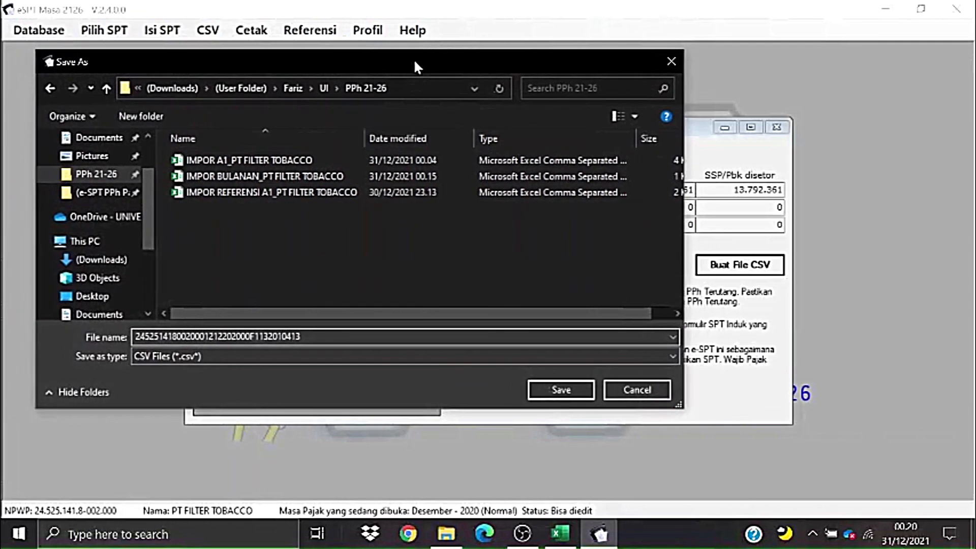
click(551, 393)
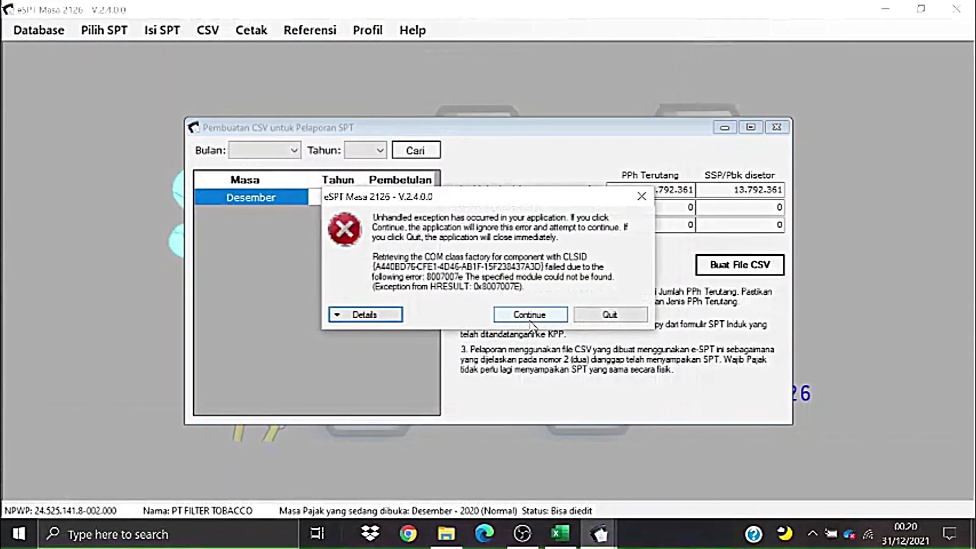
- Dismiss the module error, check the new 0 KB CSV in the PPh 21-26 folder, and return to e-SPT
click(529, 315)
click(447, 533)
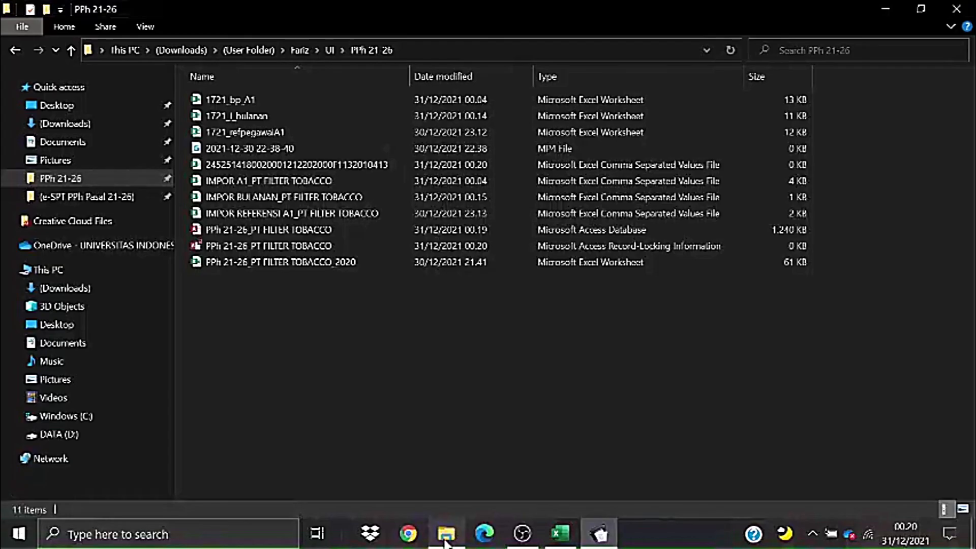
click(237, 165)
click(863, 160)
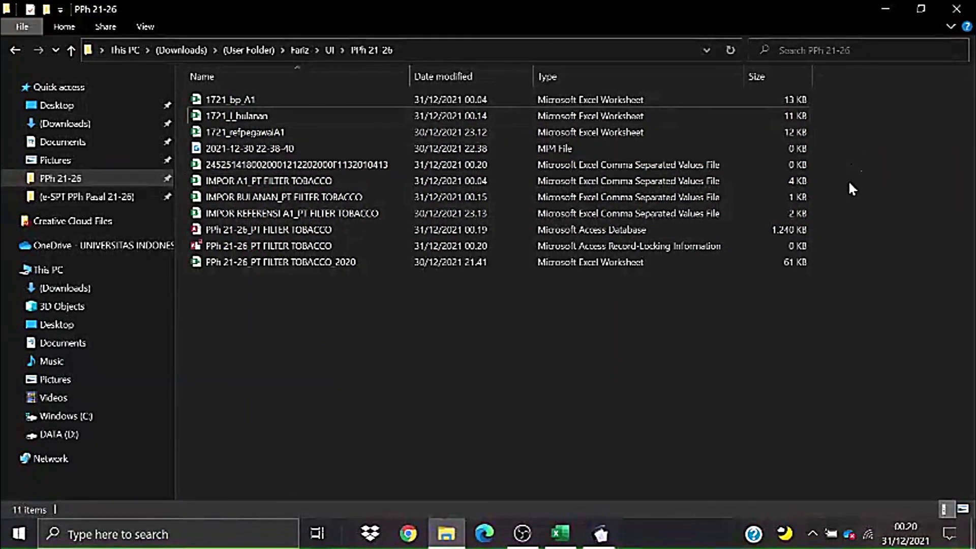
drag(841, 162, 650, 168)
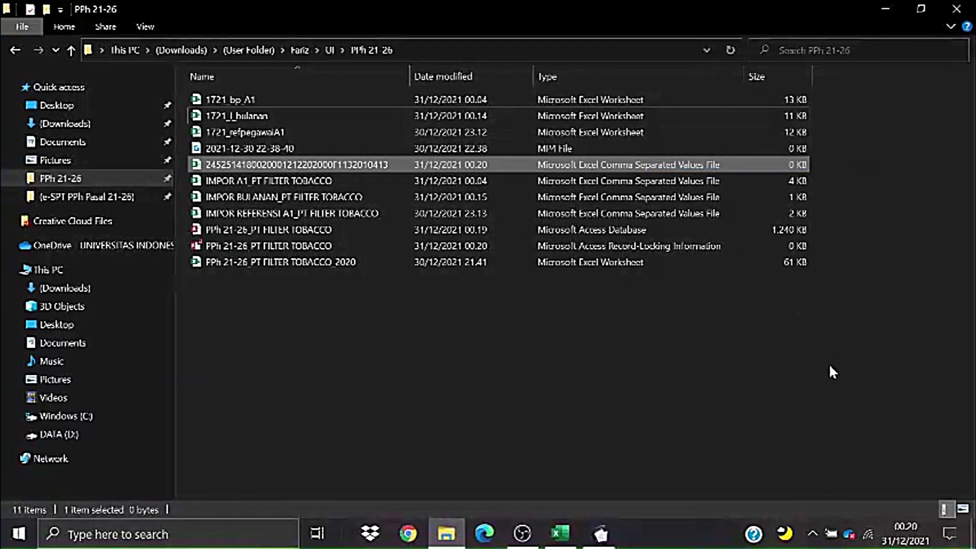
click(829, 364)
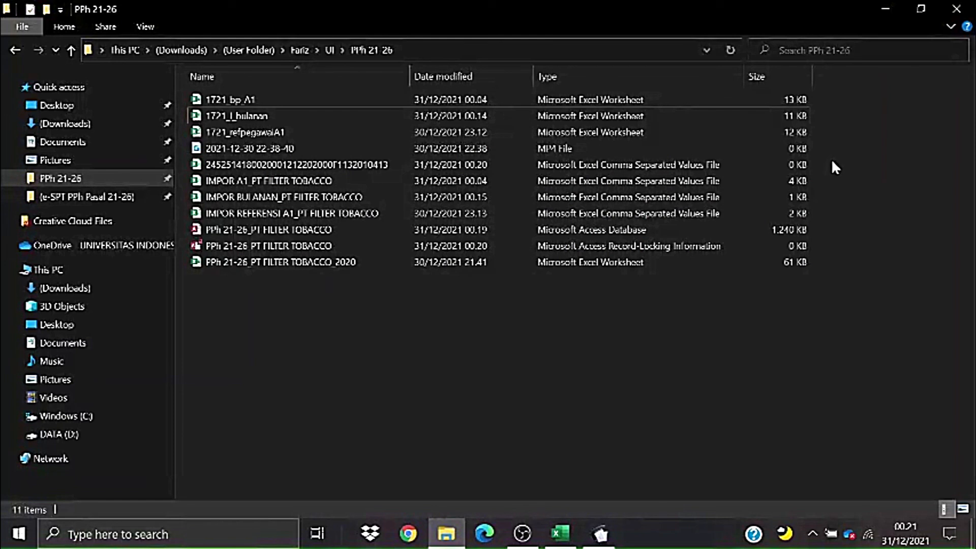
drag(831, 159, 591, 163)
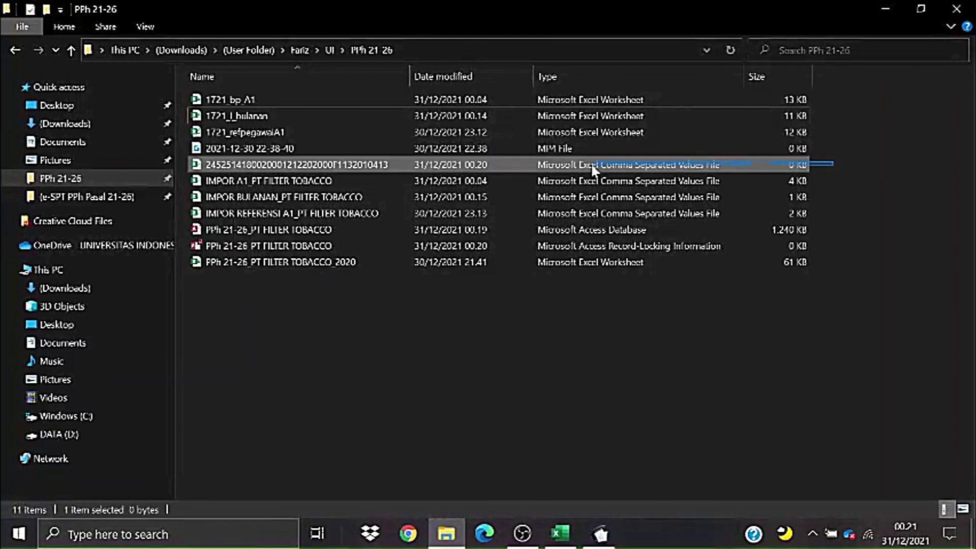
drag(528, 170, 467, 164)
click(622, 358)
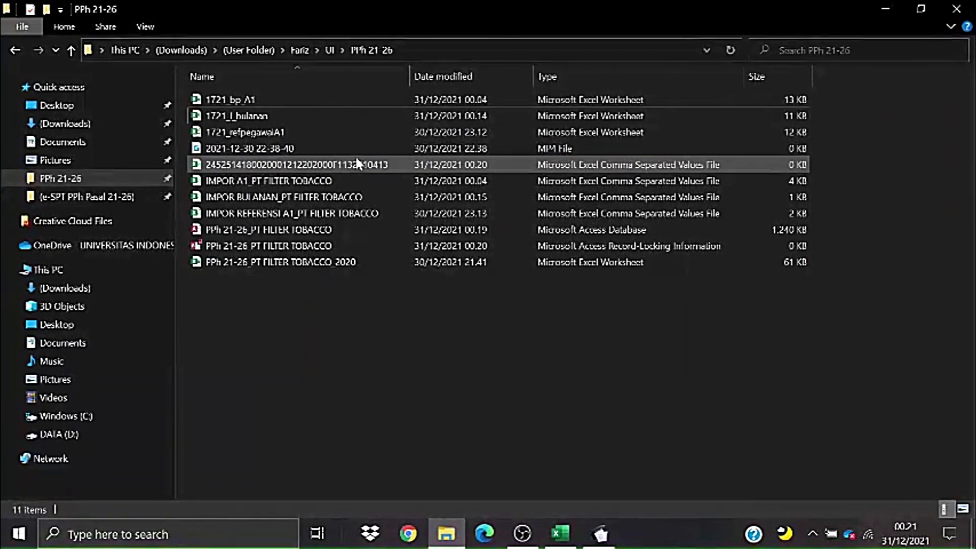
click(603, 535)
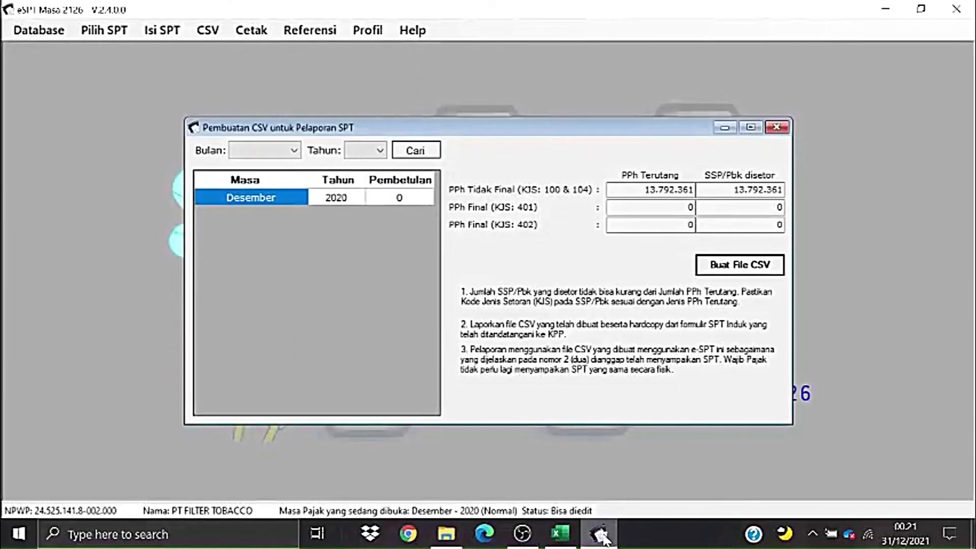
- Close the Pembuatan CSV window
click(602, 534)
click(600, 532)
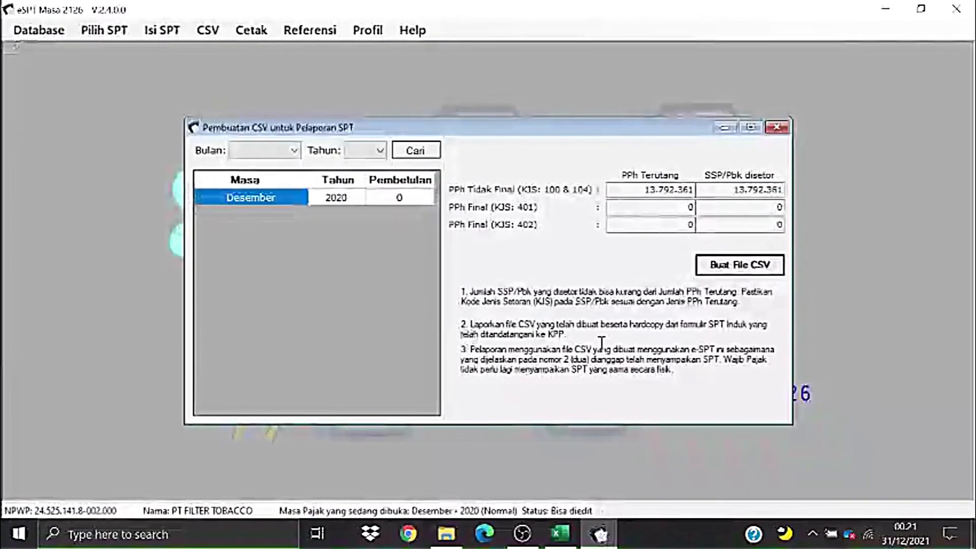
click(777, 127)
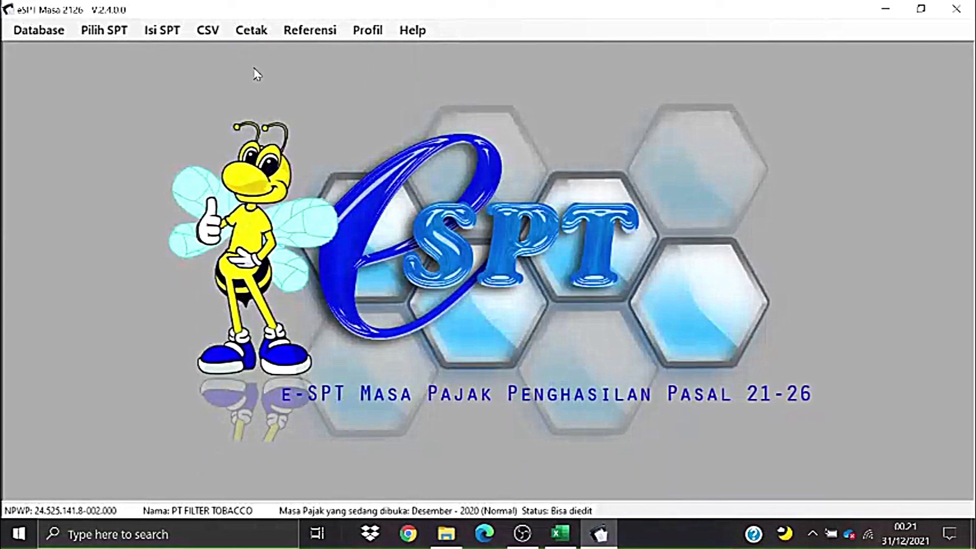
- Look at the Cetak Bukti Potong print window for 12-2020, then close it
click(268, 35)
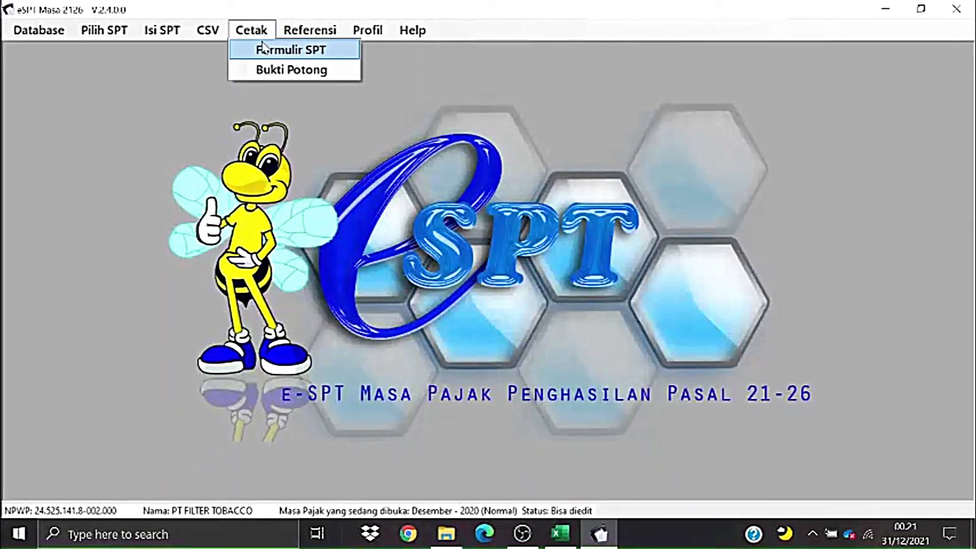
click(268, 70)
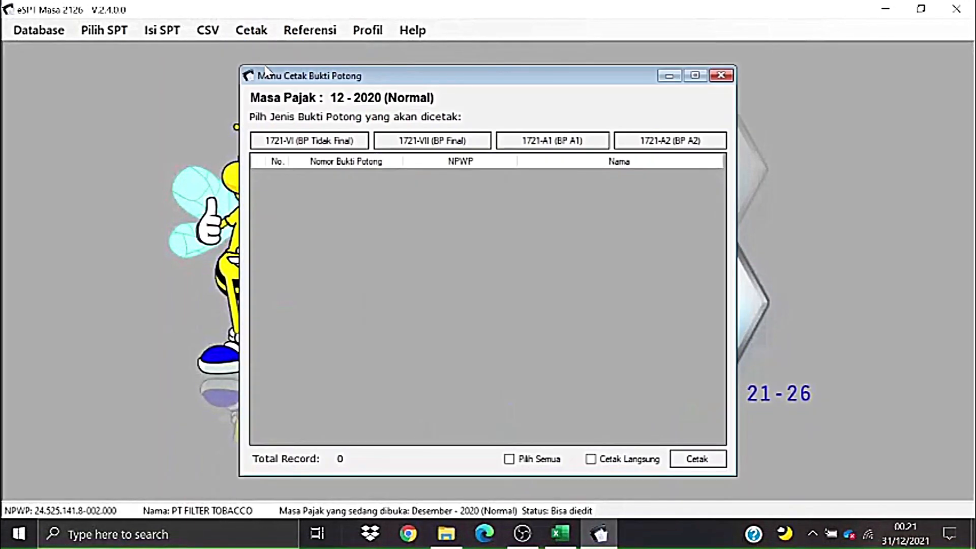
click(722, 75)
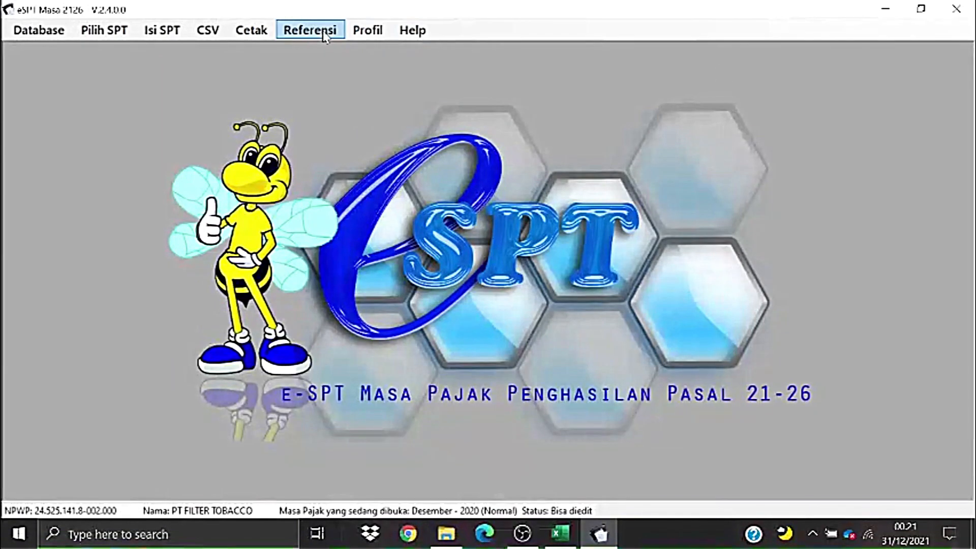
click(251, 30)
- Preview the 12-2020 SPT Induk 1721 report, scroll through its totals, and start an export
click(285, 47)
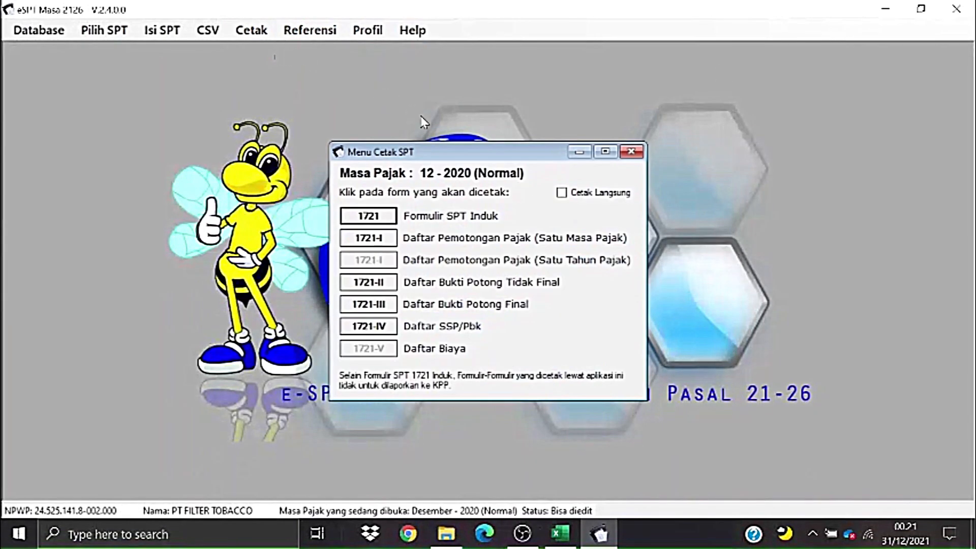
drag(431, 154, 419, 97)
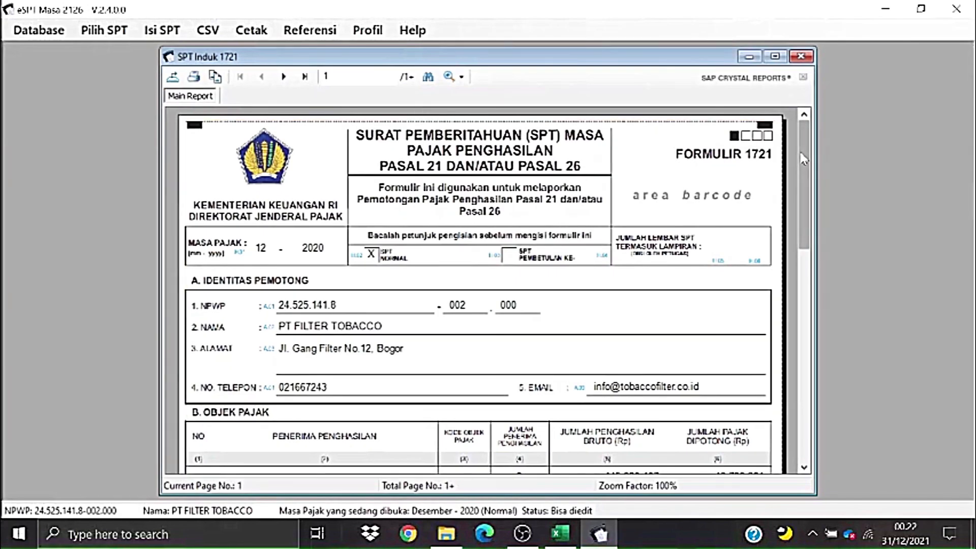
drag(801, 154, 810, 351)
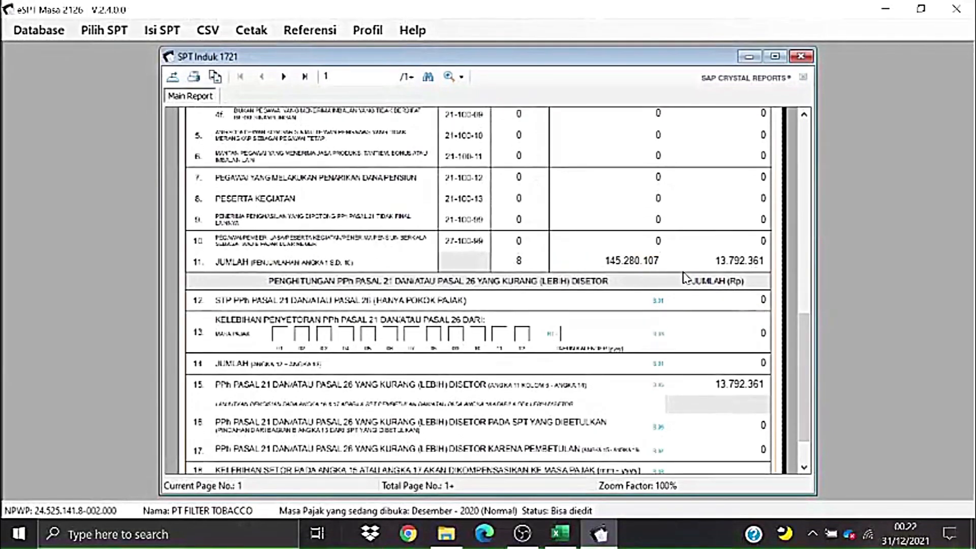
drag(809, 338, 803, 147)
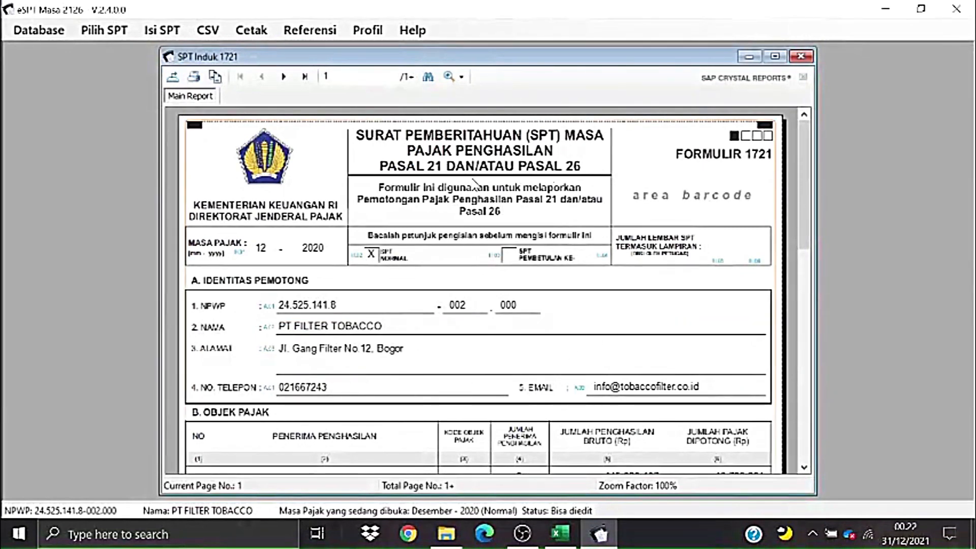
click(173, 78)
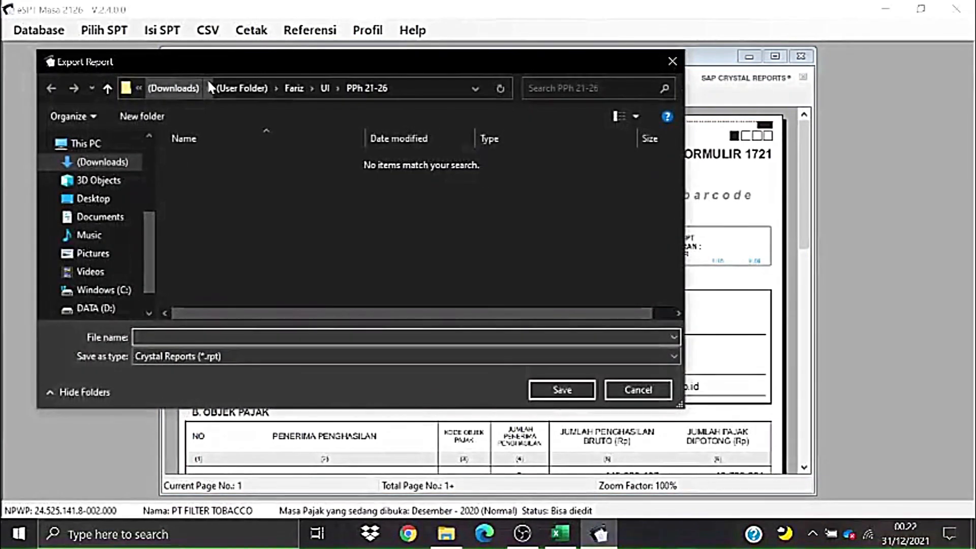
- Save the report as PDF 'SPT INDUK_PT FILTER TOBACCO' in the PPh 21-26 folder
scroll(112, 214, up, 3)
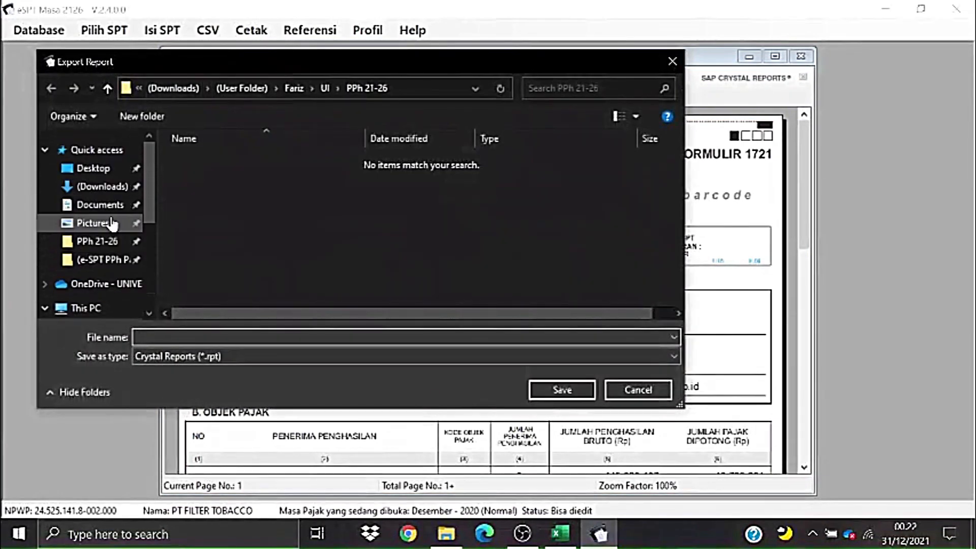
click(96, 241)
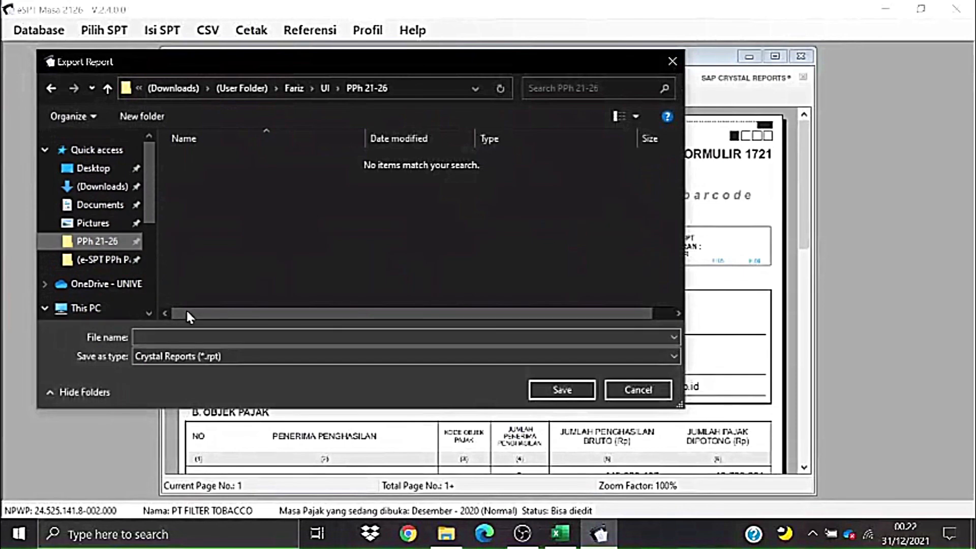
click(222, 356)
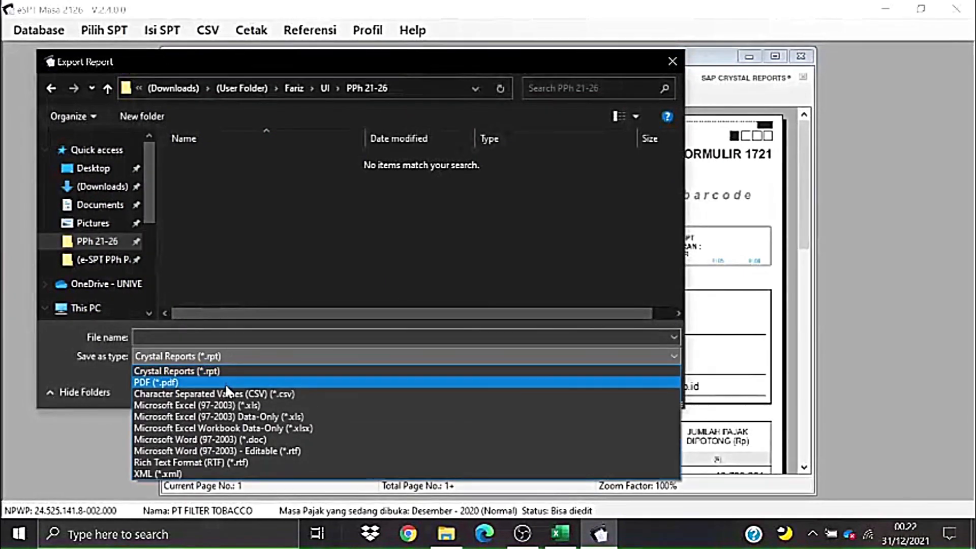
click(226, 384)
click(214, 338)
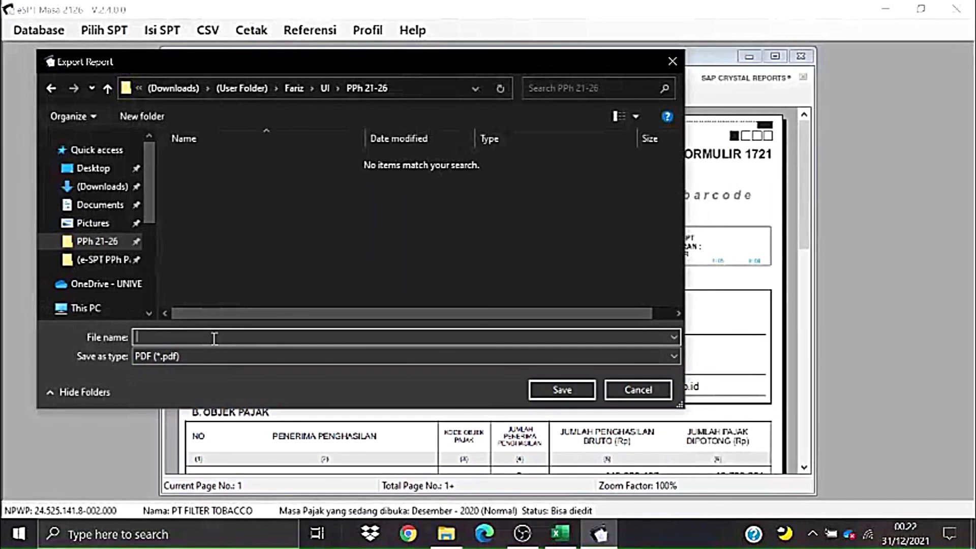
text(SPT INDUK_PT)
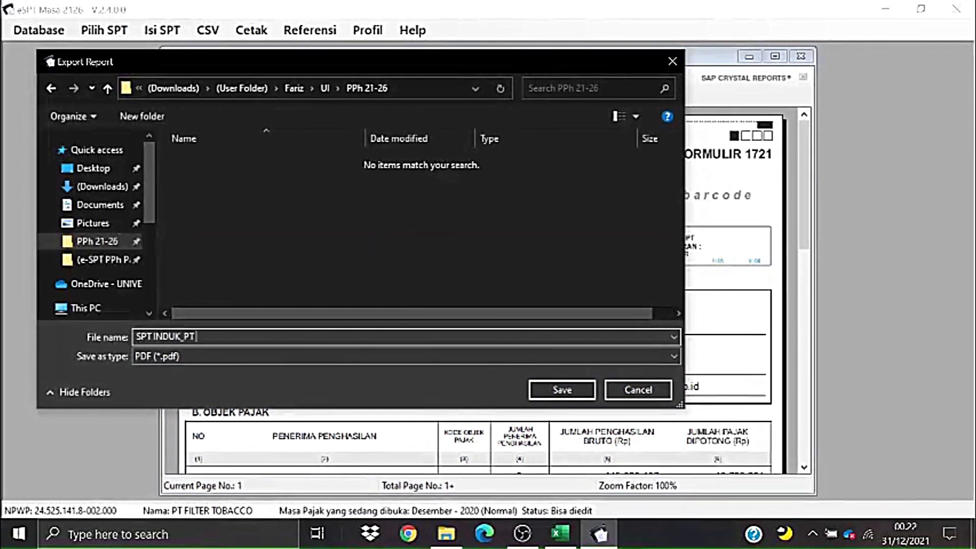
text( FILTER TOBACCO)
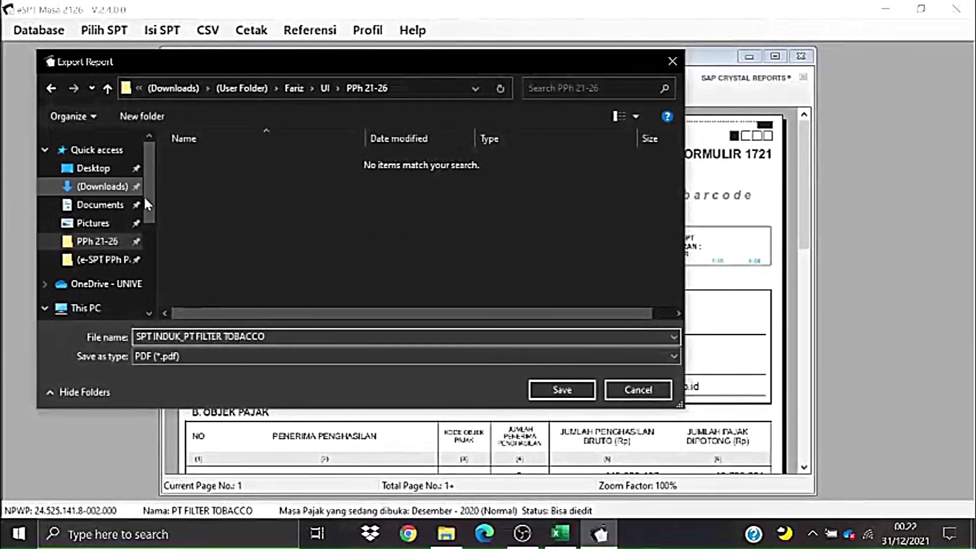
click(562, 390)
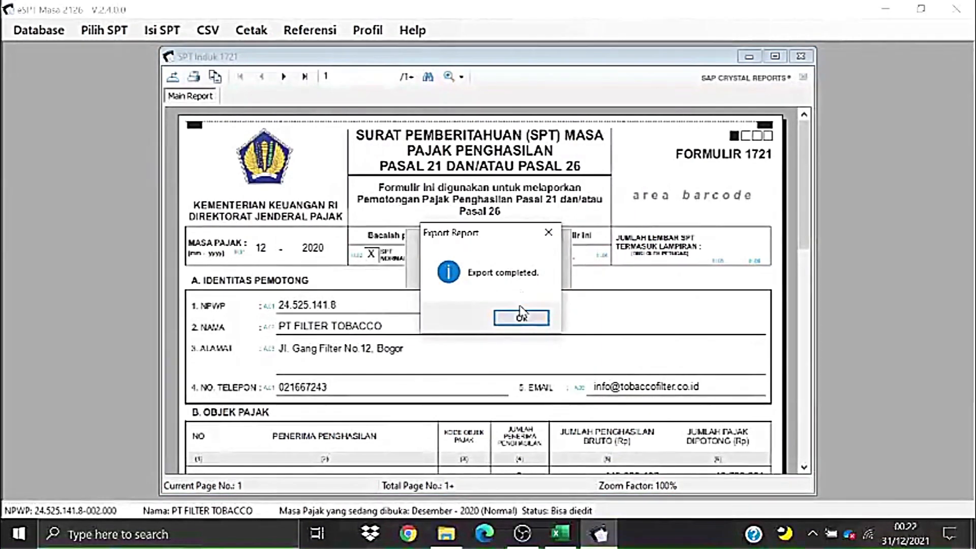
- Acknowledge the export-complete message and close the SPT Induk report preview
click(521, 317)
click(801, 56)
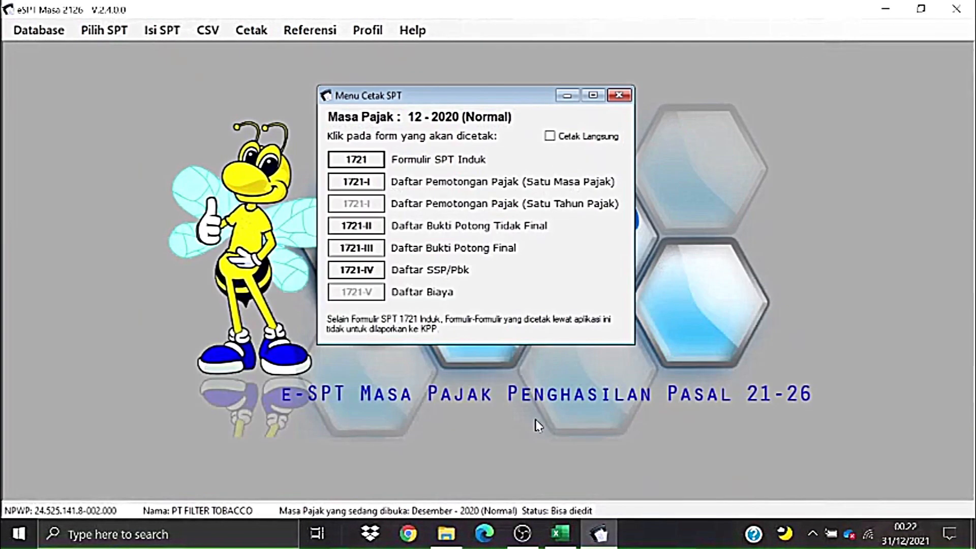
click(447, 532)
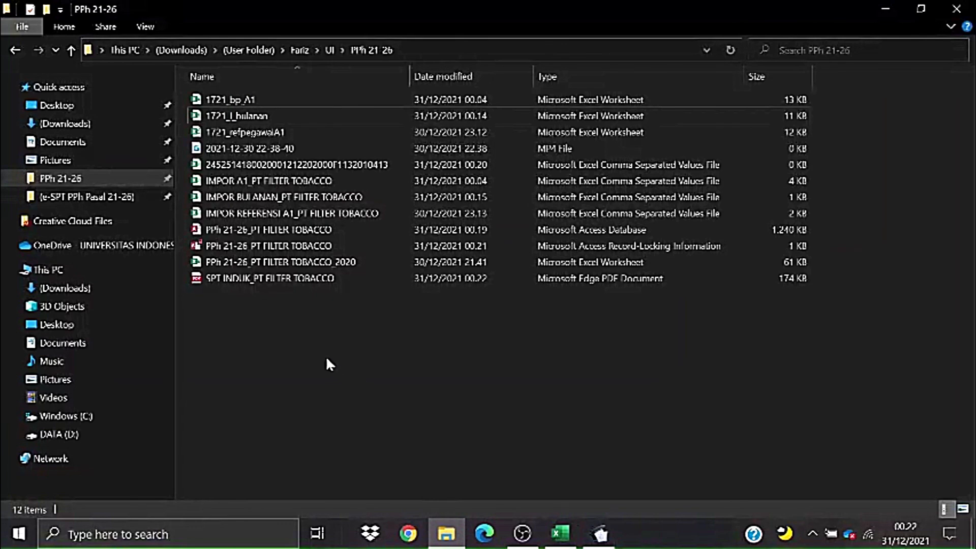
- Open the SPT INDUK_PT FILTER TOBACCO PDF in maximized Edge and scroll through it
double_click(283, 279)
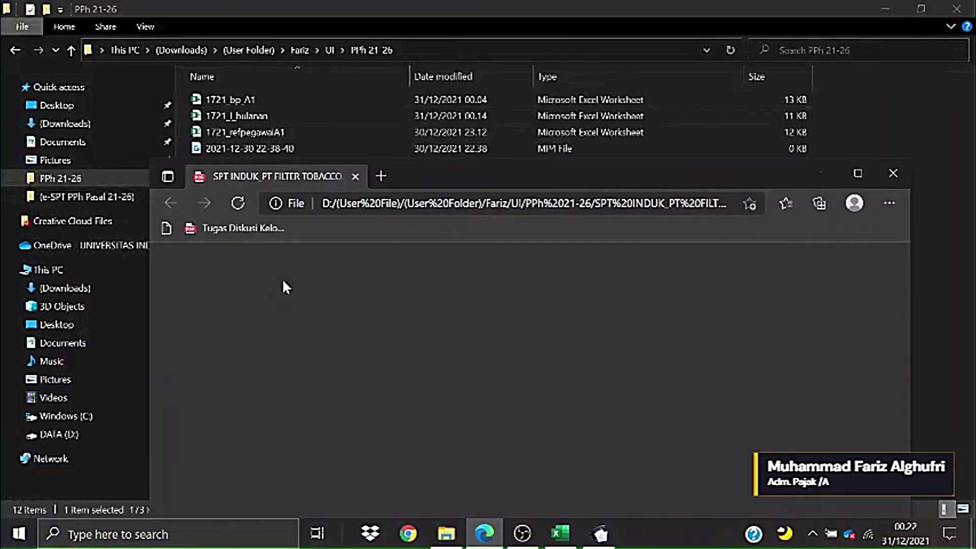
click(857, 174)
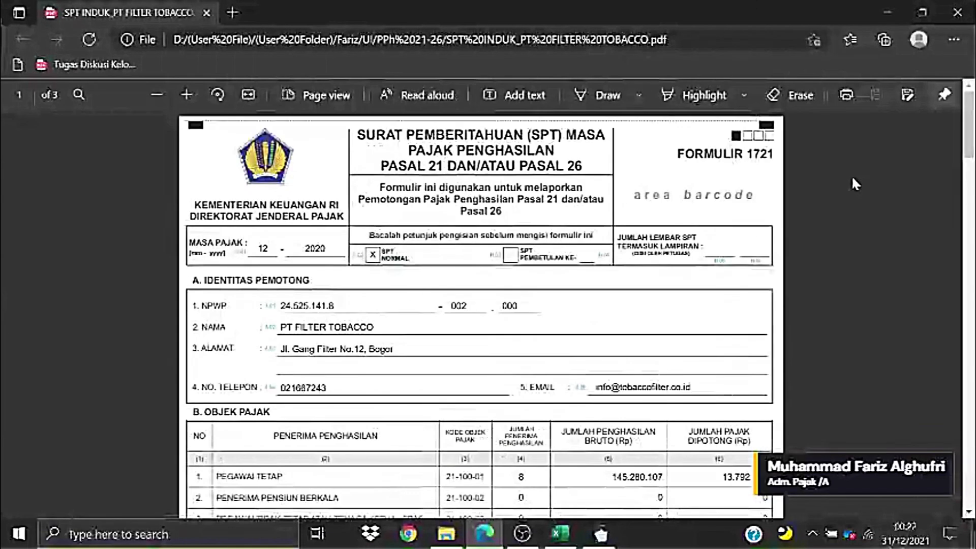
scroll(972, 172, down, 10)
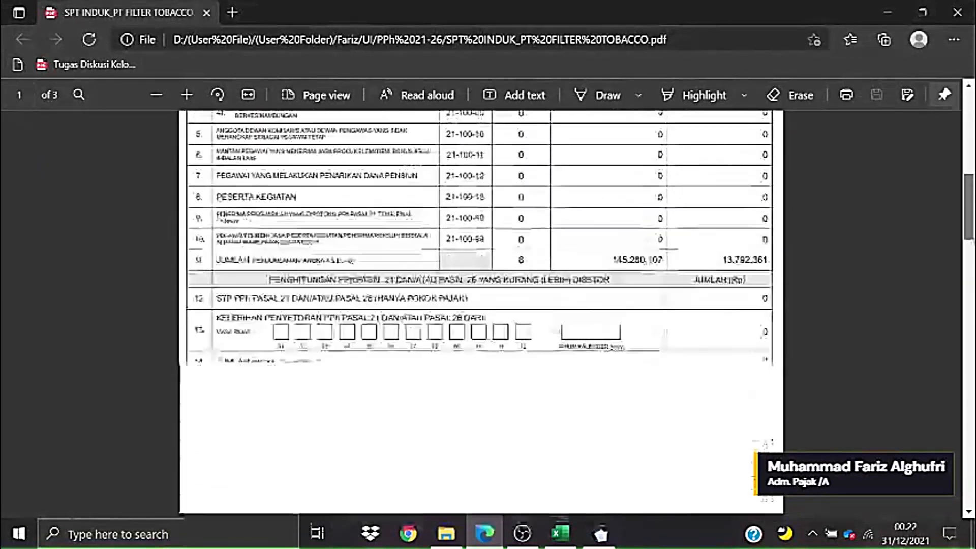
drag(972, 301, 971, 135)
- Close Edge, minimize the folder window, and close the Menu Cetak SPT window
click(951, 14)
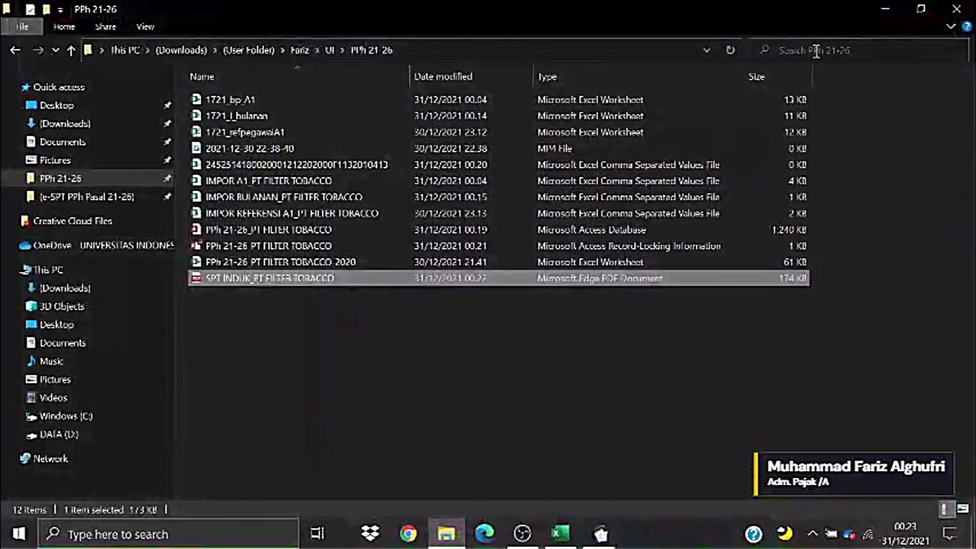
click(878, 7)
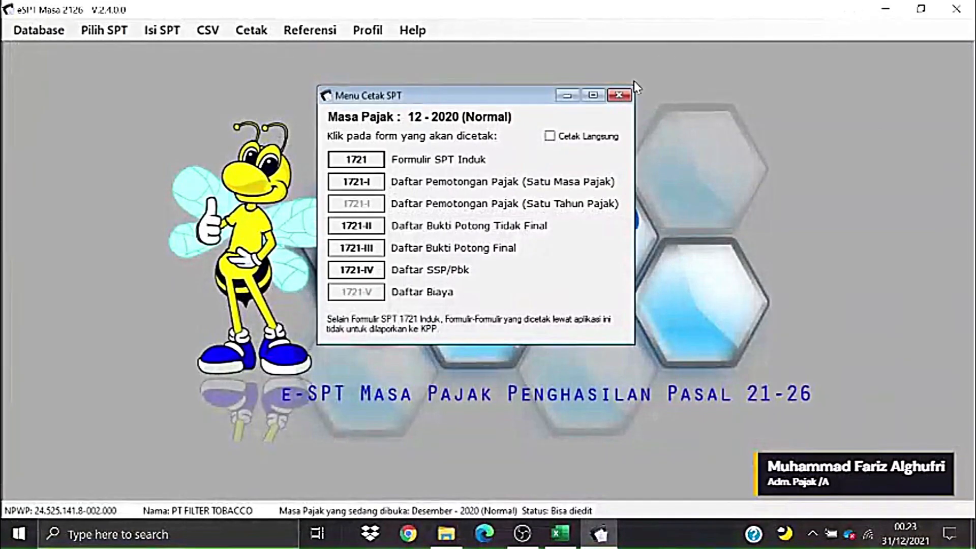
click(619, 95)
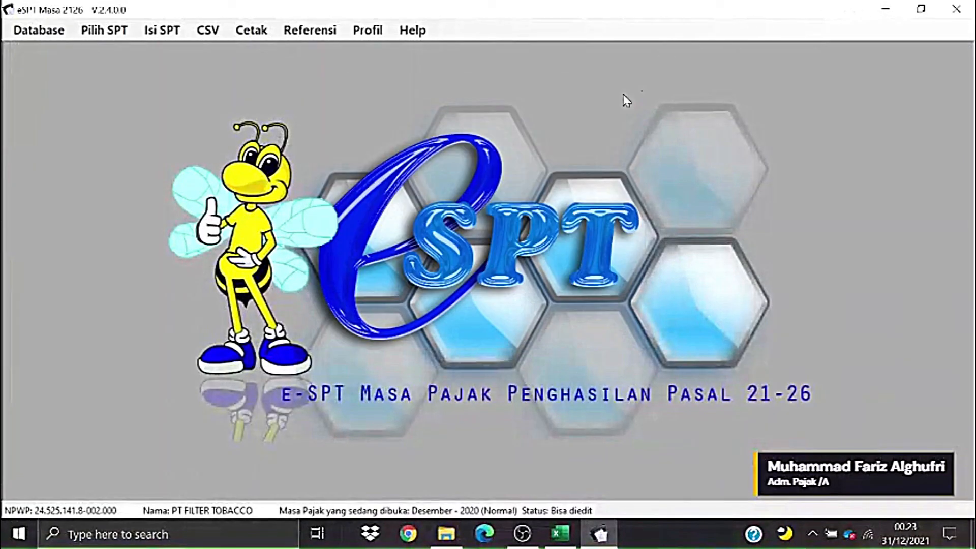